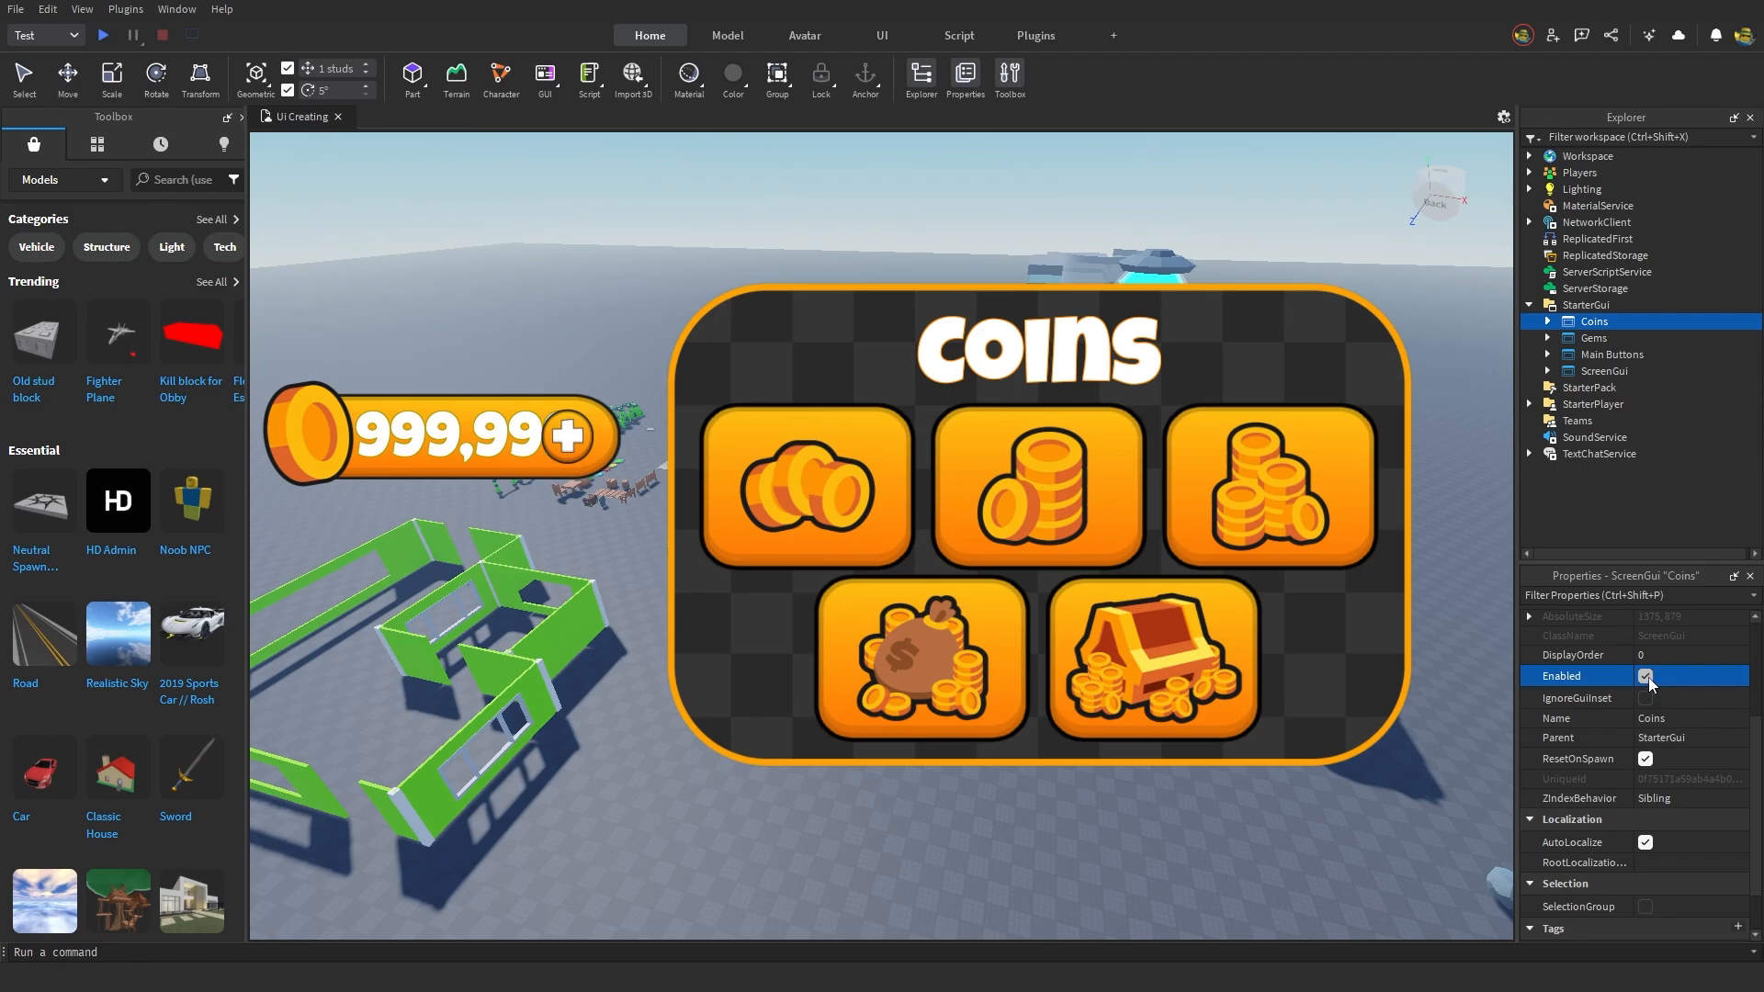
- Disable the Coins GUI and briefly enable ScreenGui to preview its gems design before hiding it again
click(1645, 676)
click(1604, 370)
click(1645, 677)
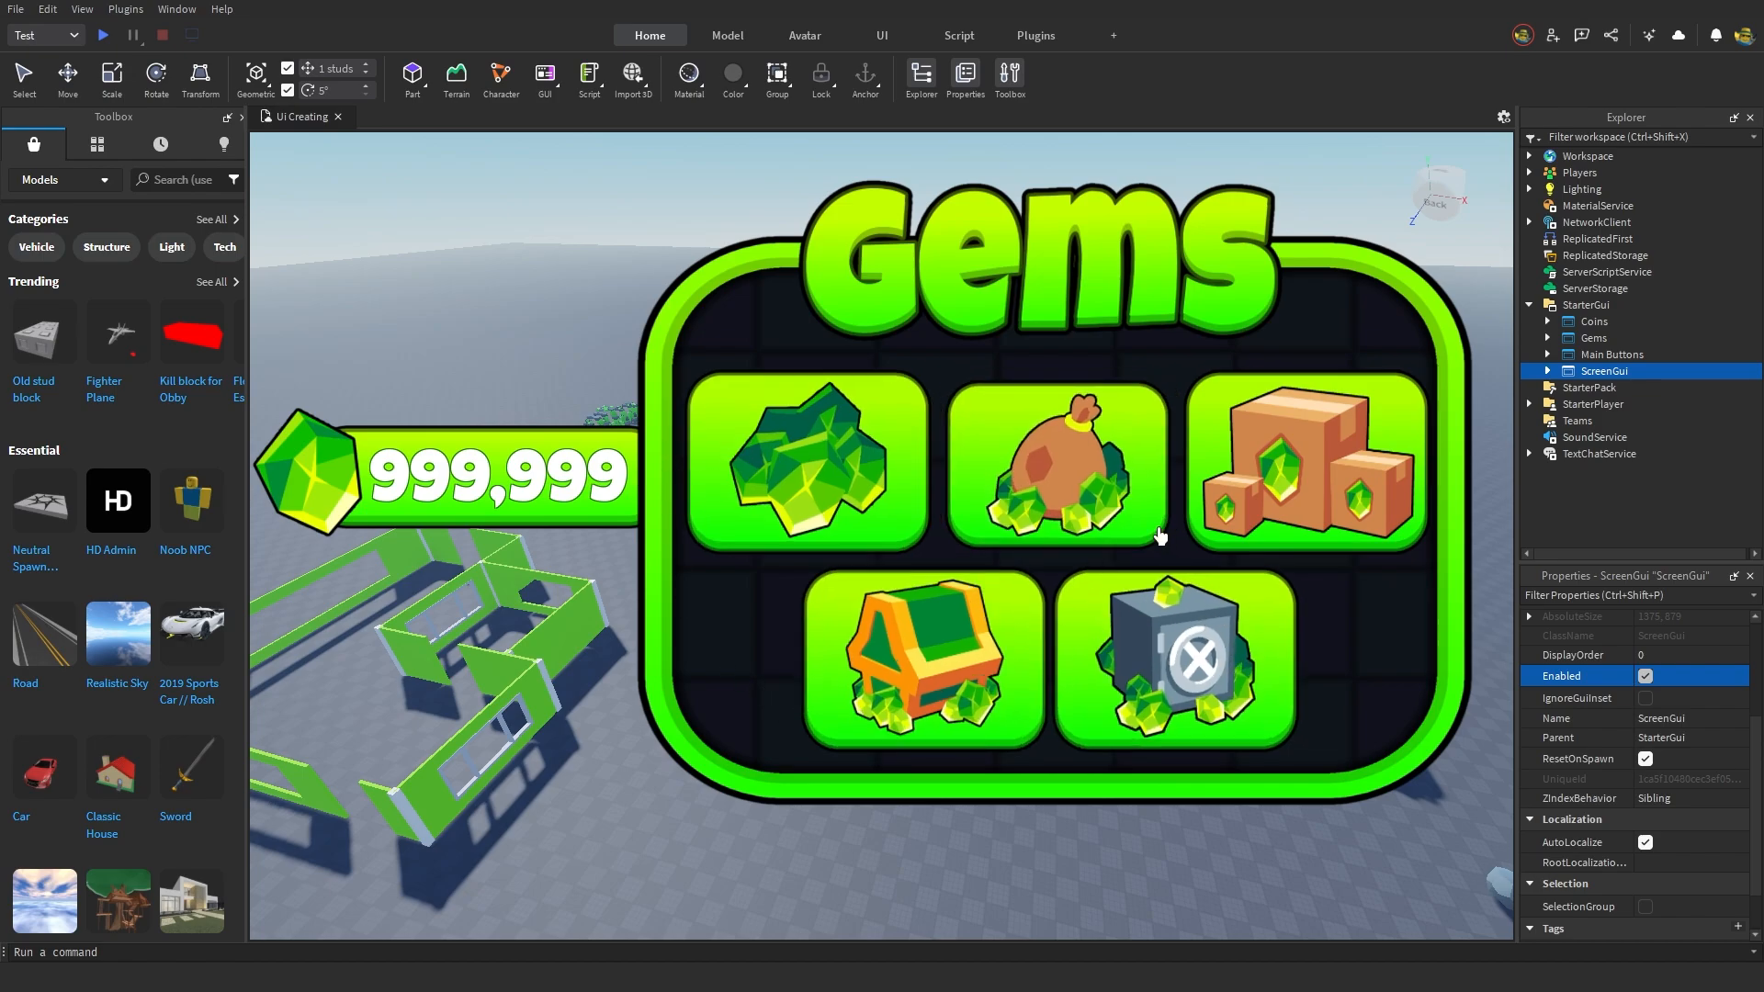
click(1645, 677)
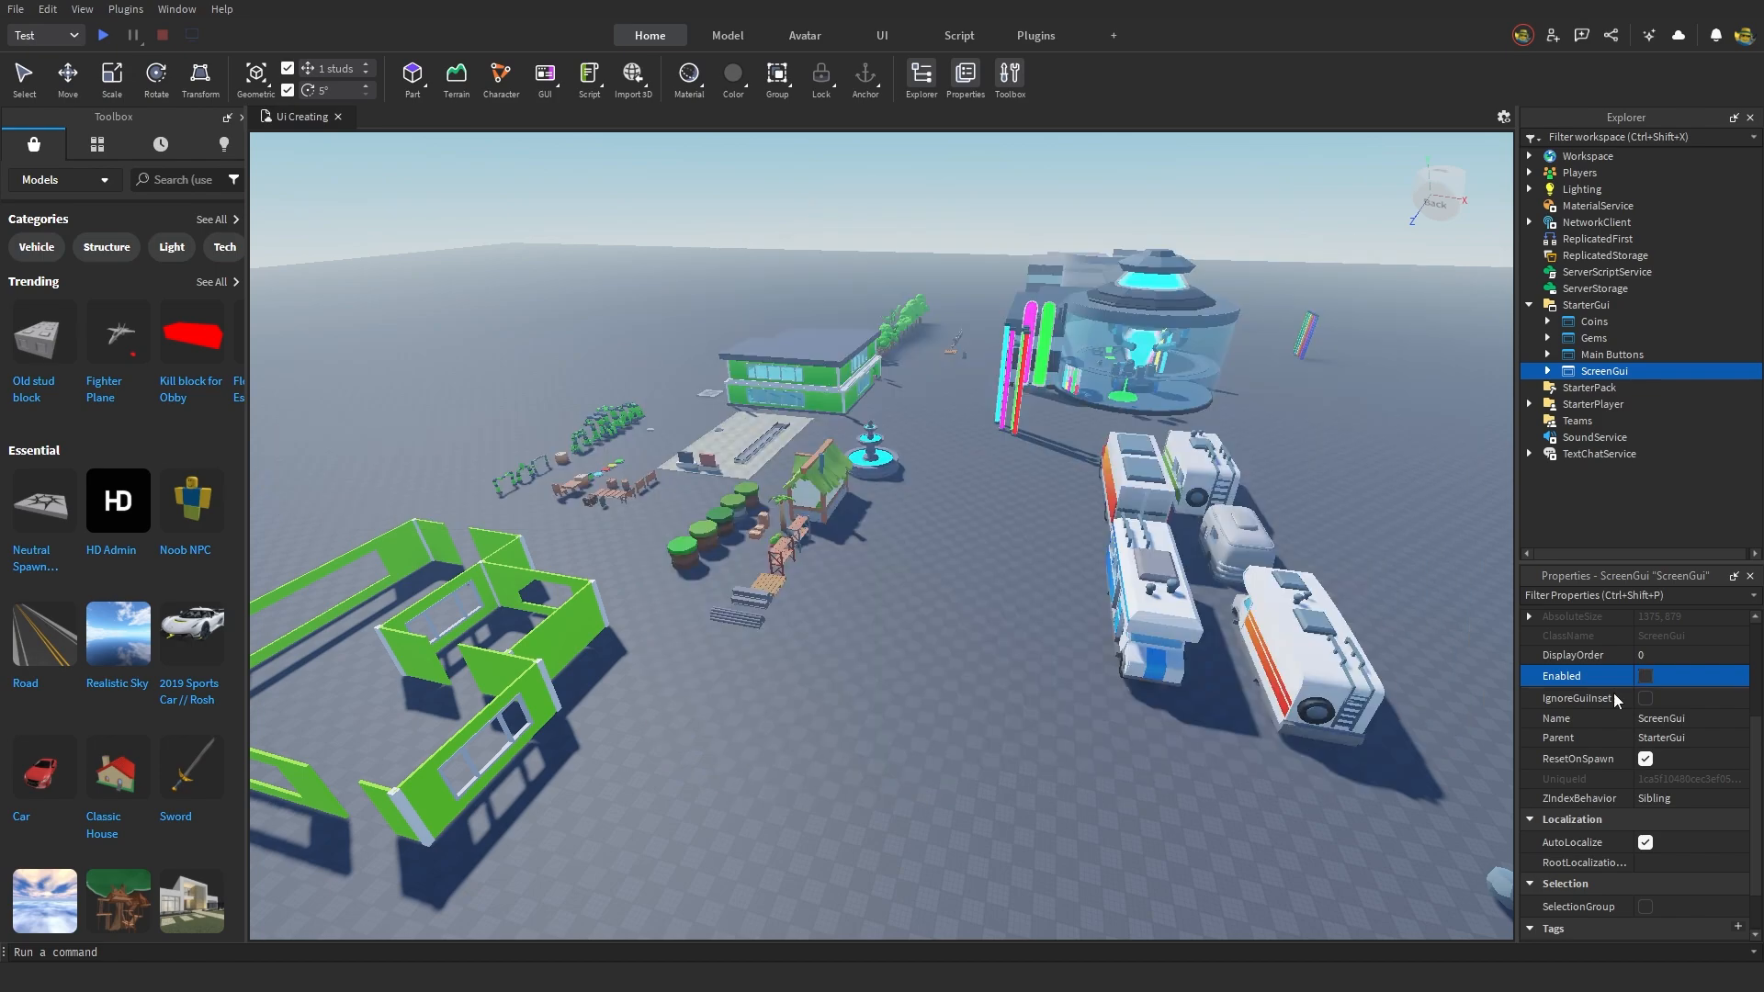
right_drag(1301, 707, 1299, 704)
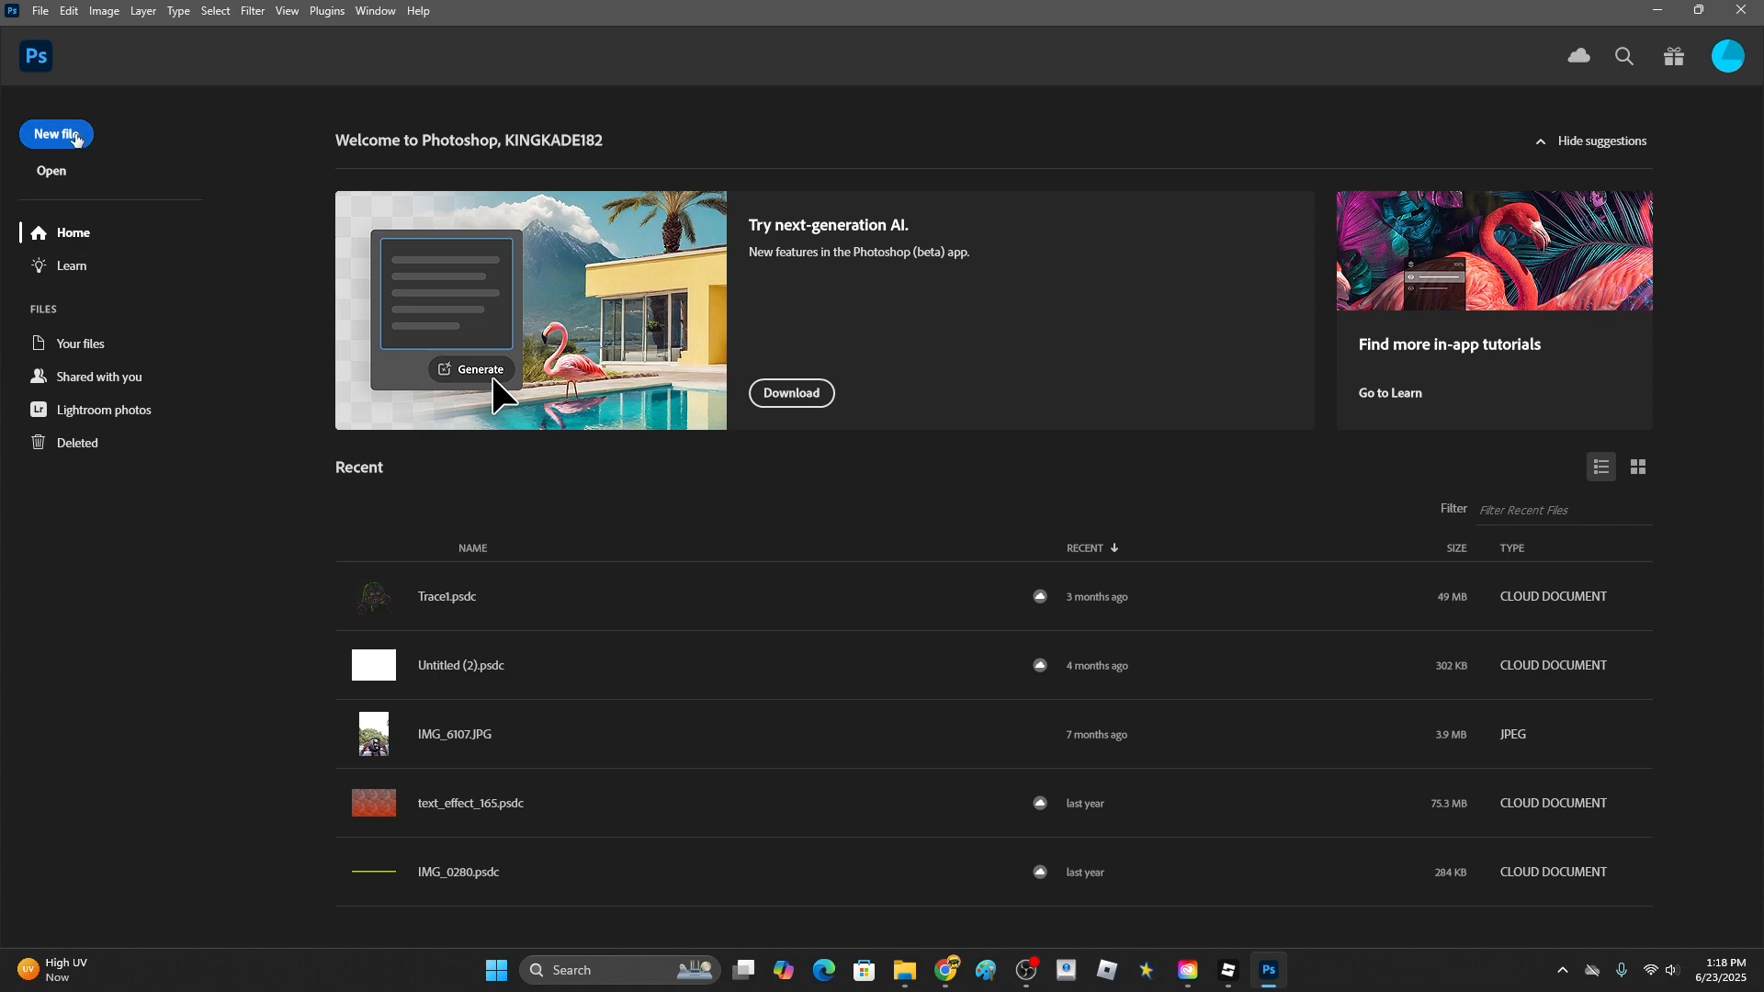
- Open the new document settings in Photoshop, and re-enable ScreenGui in Roblox Studio to review the gem counter design
click(75, 136)
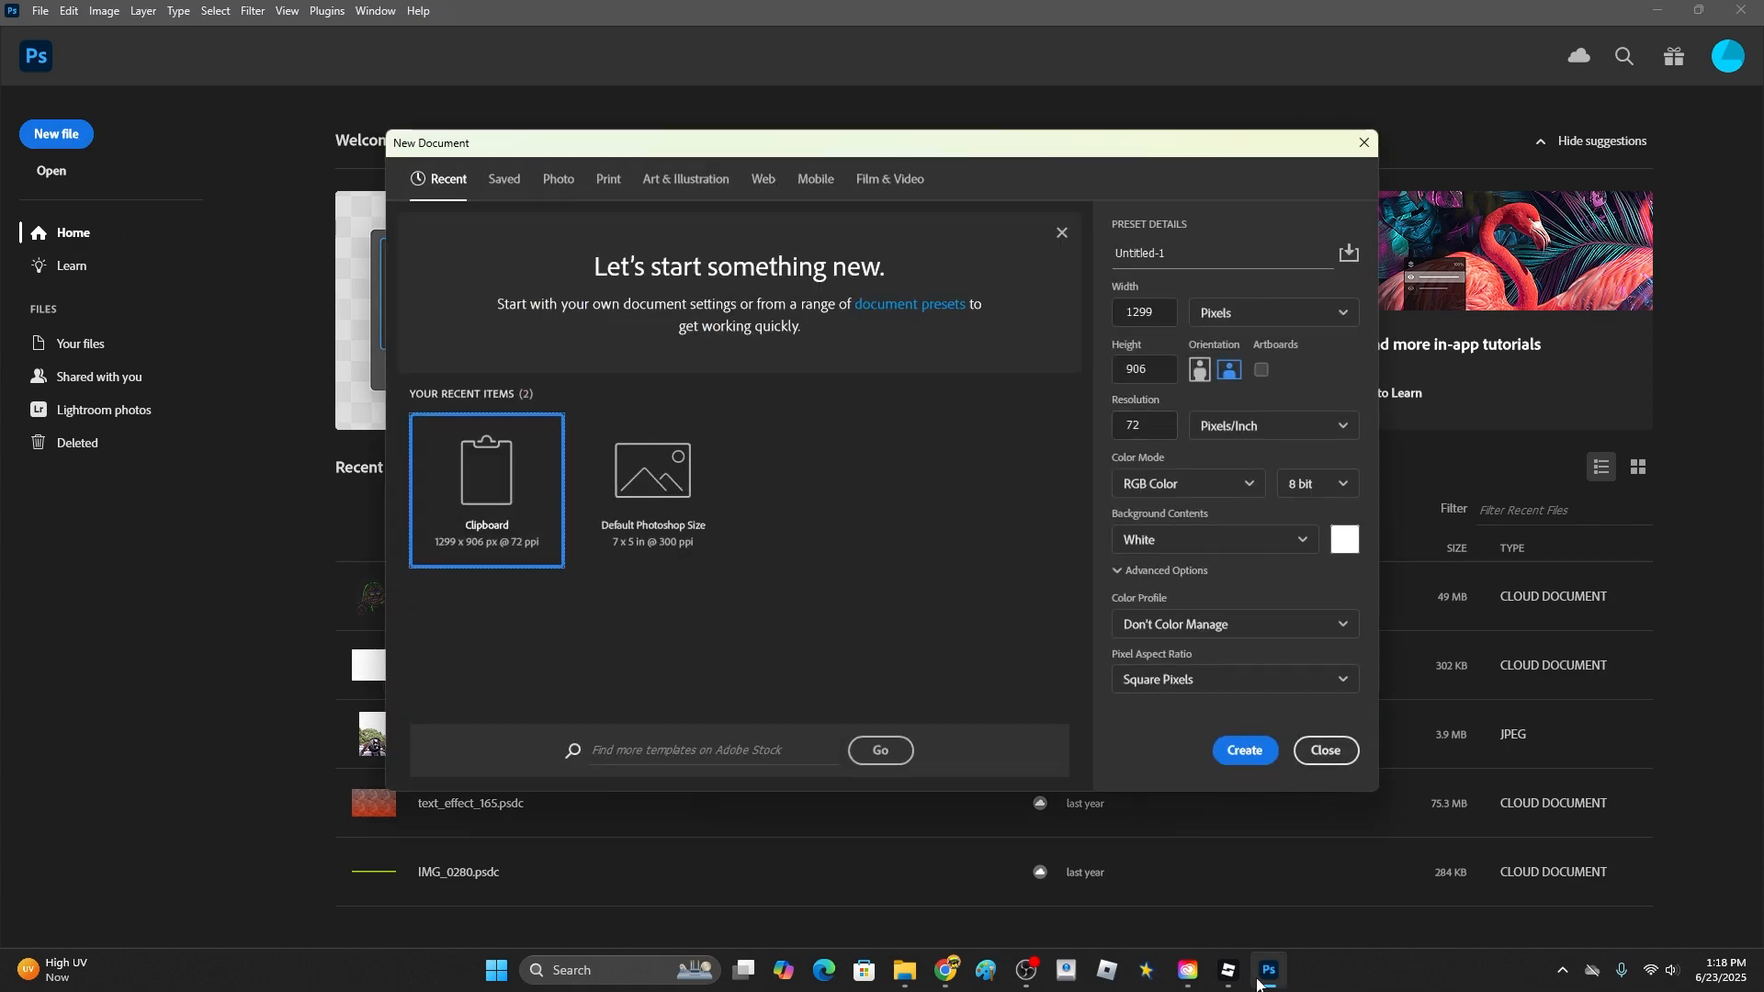
click(1229, 971)
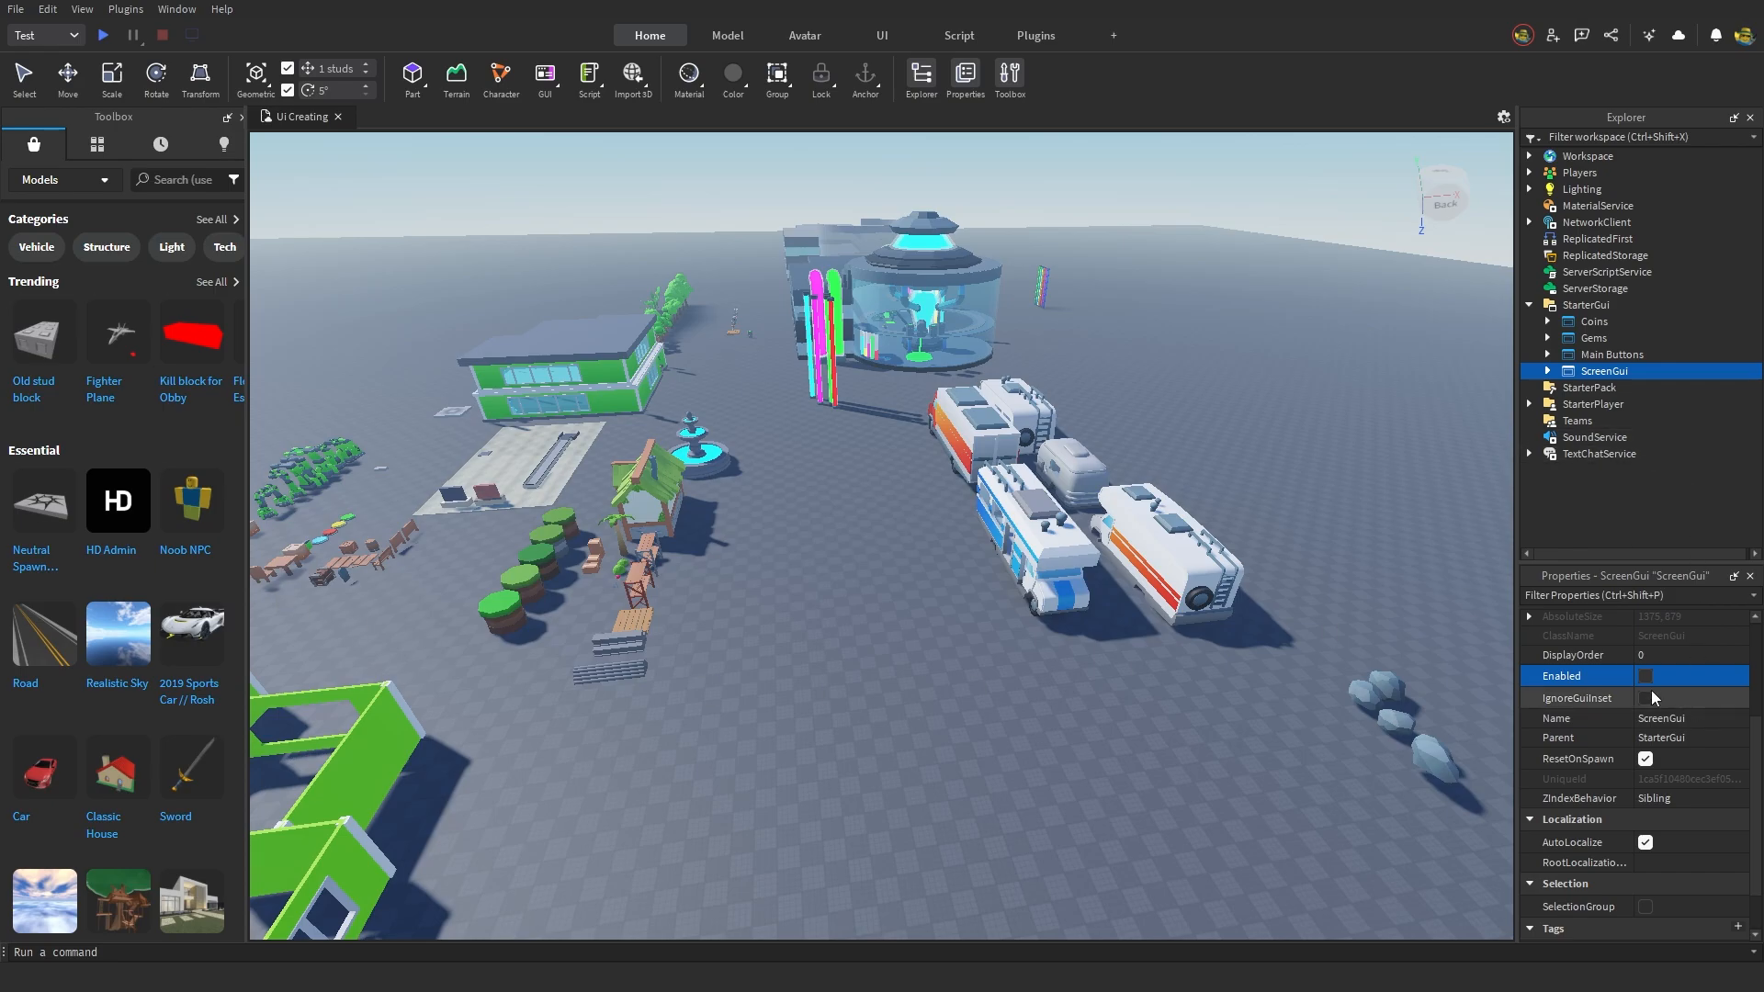
click(1645, 676)
right_drag(349, 487, 347, 490)
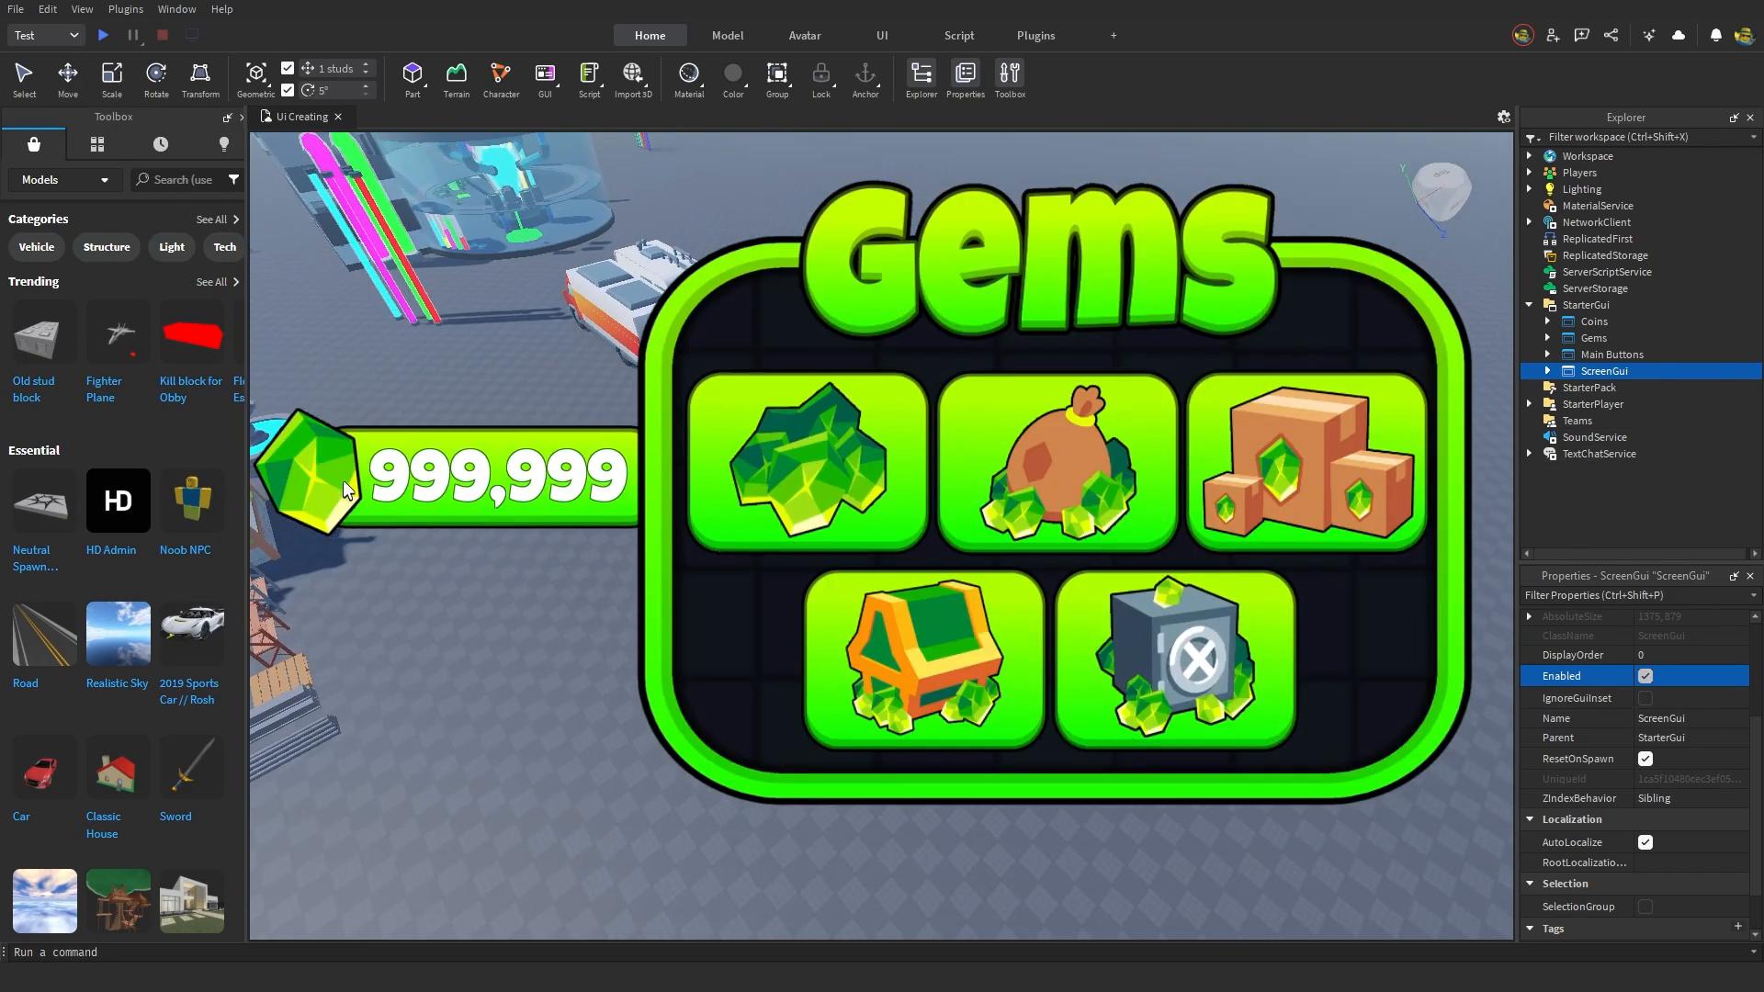
right_drag(479, 469, 440, 429)
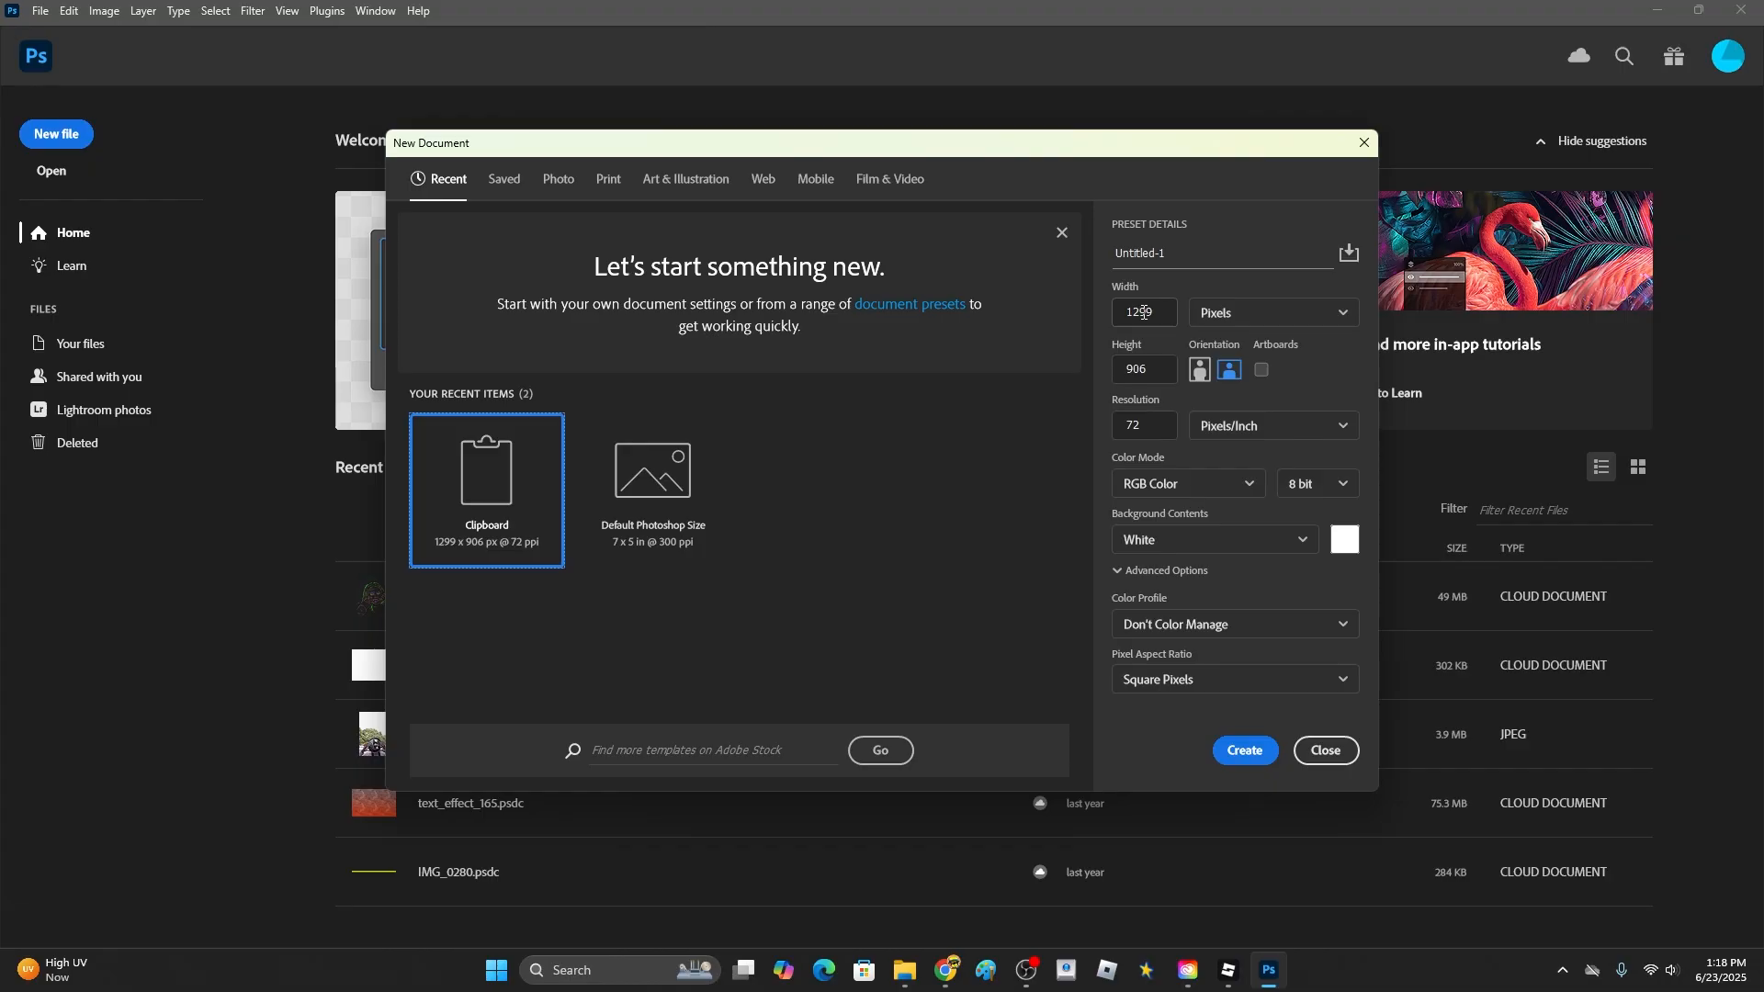
- Create a new Photoshop document 1500 pixels wide and 500 pixels high
double_click(1144, 313)
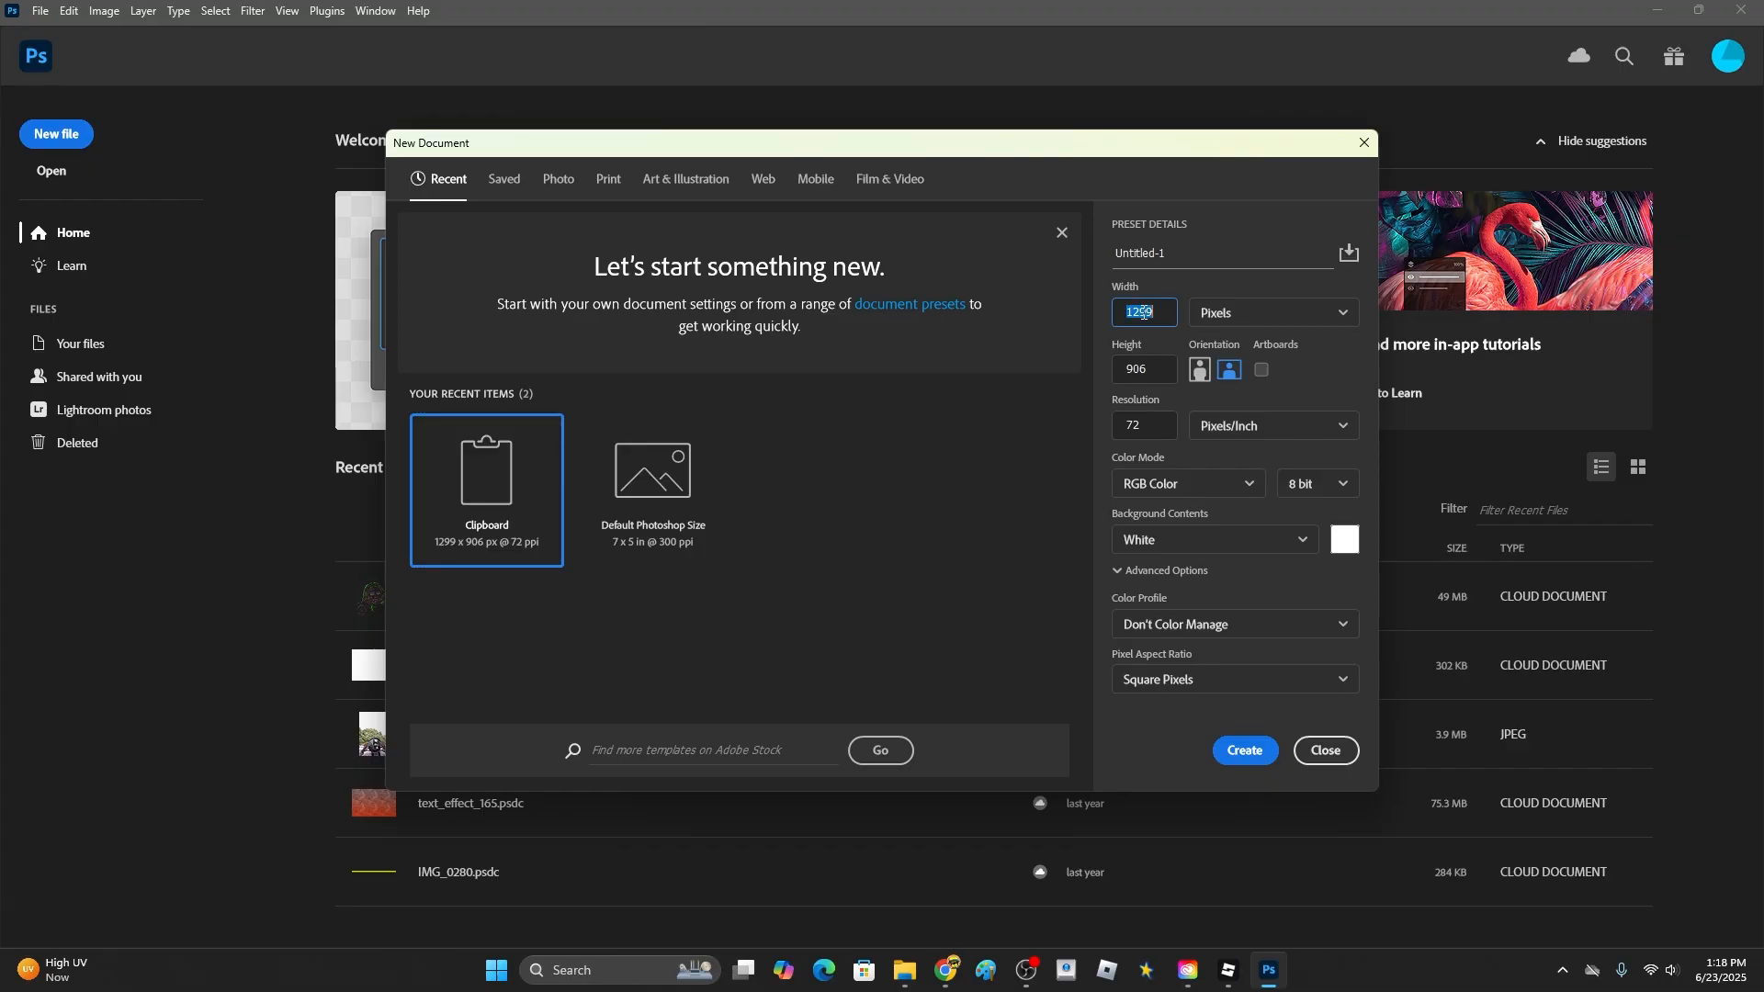
text(1500)
double_click(1148, 372)
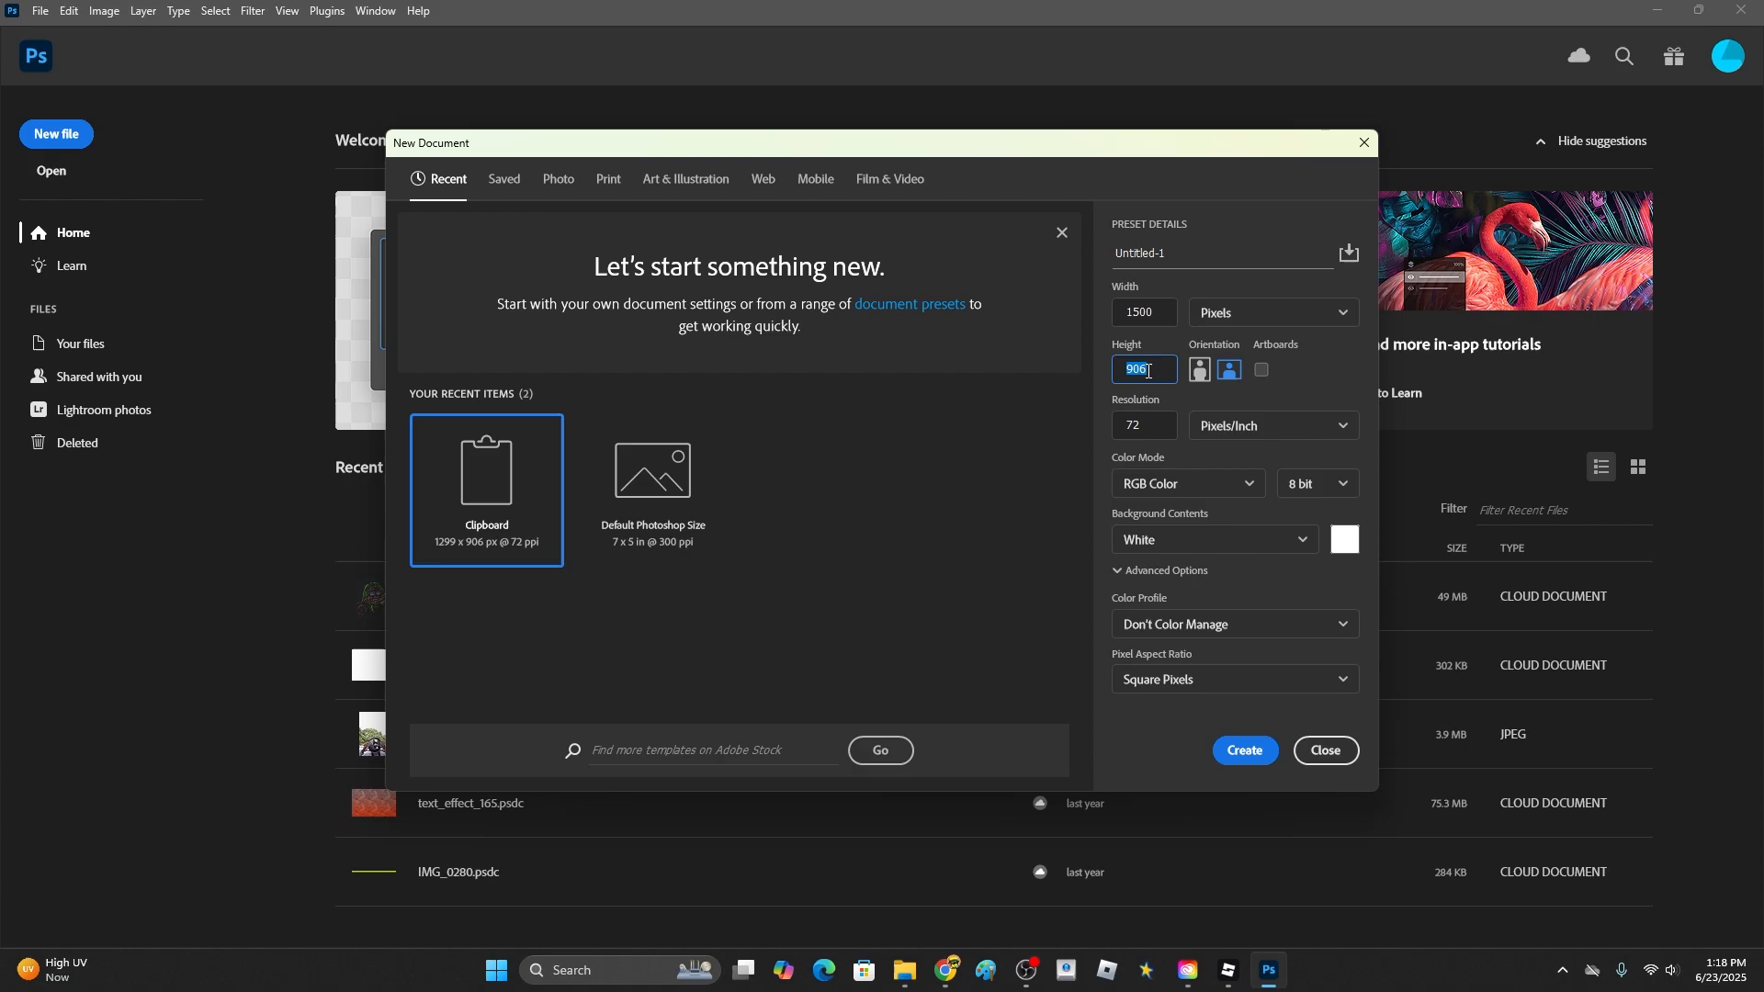
text(500)
click(1247, 749)
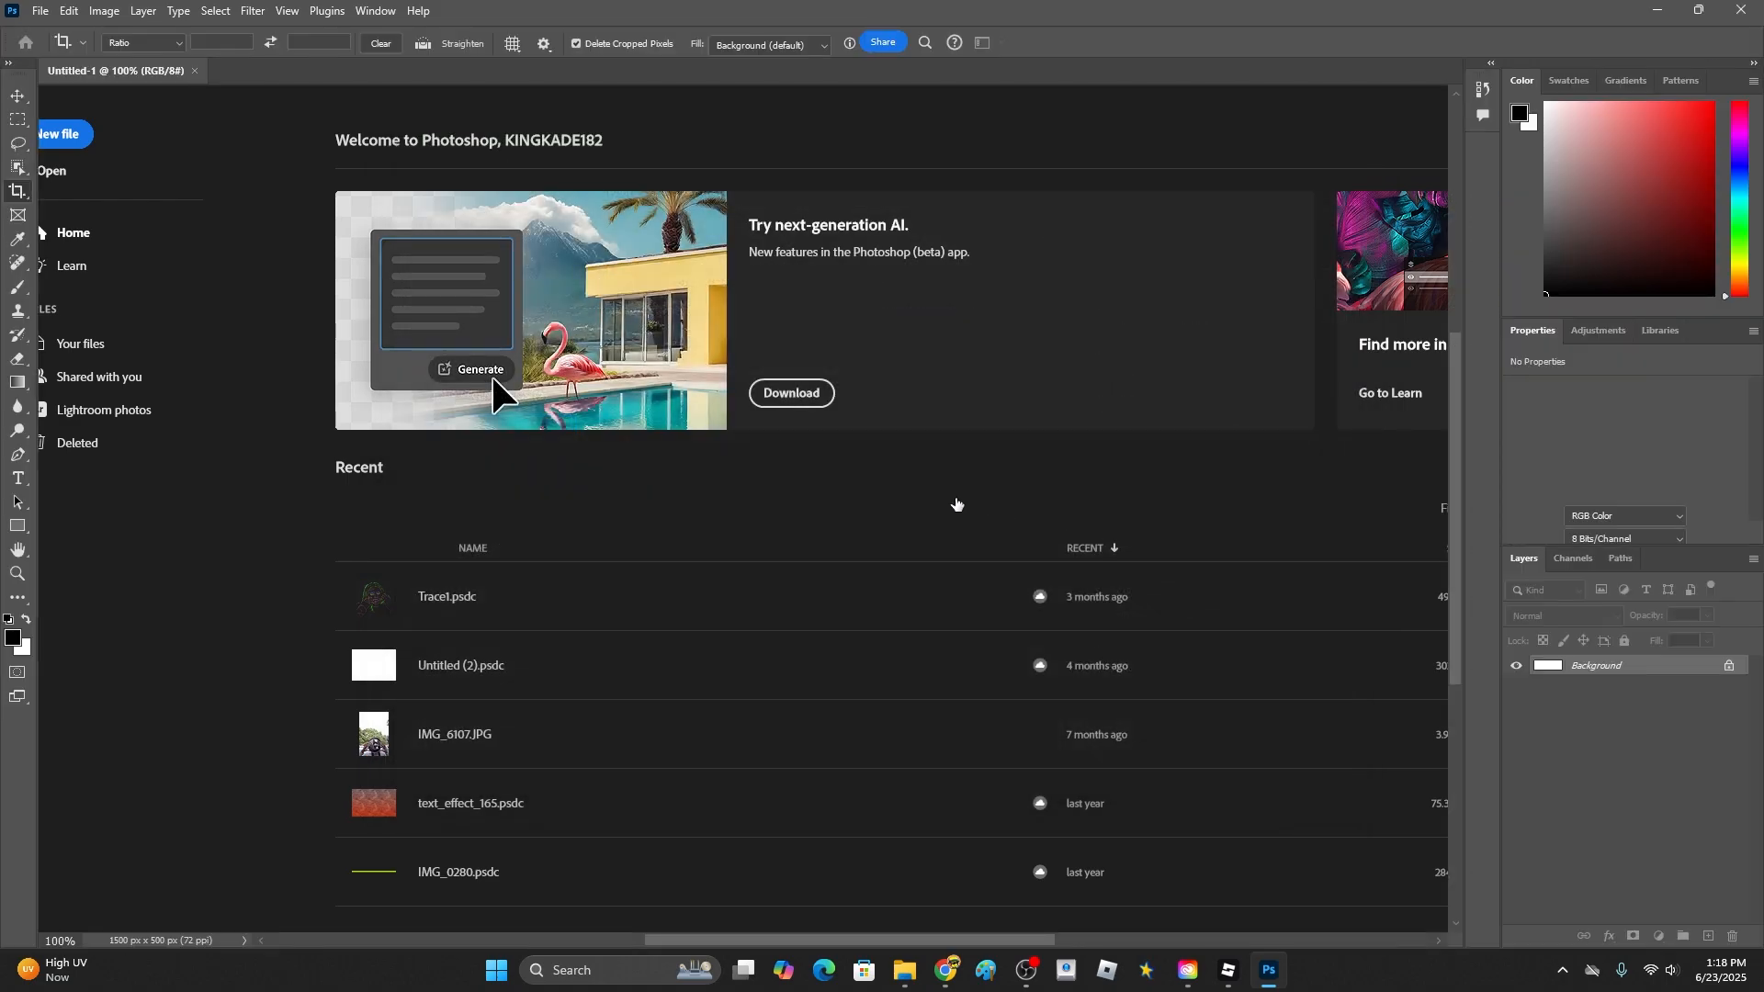
- Draw a black rectangle about 1330 by 338 px with the Rectangle tool and centre it on the canvas
drag(744, 279, 751, 299)
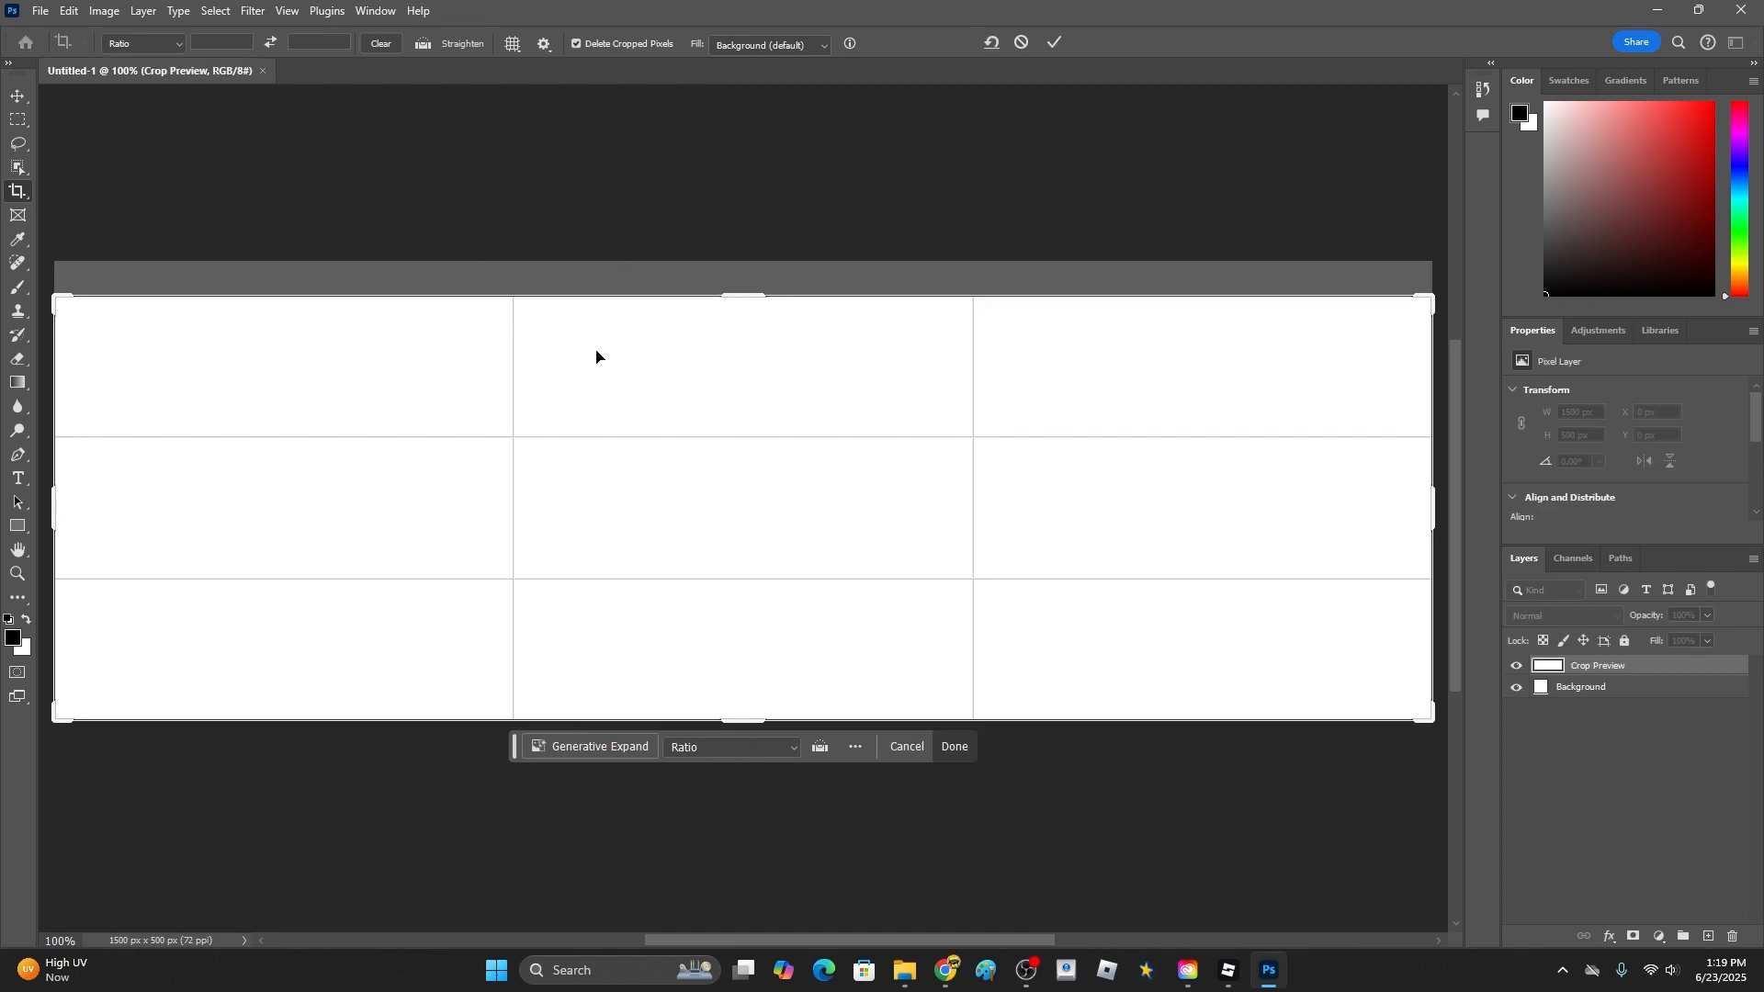
click(18, 527)
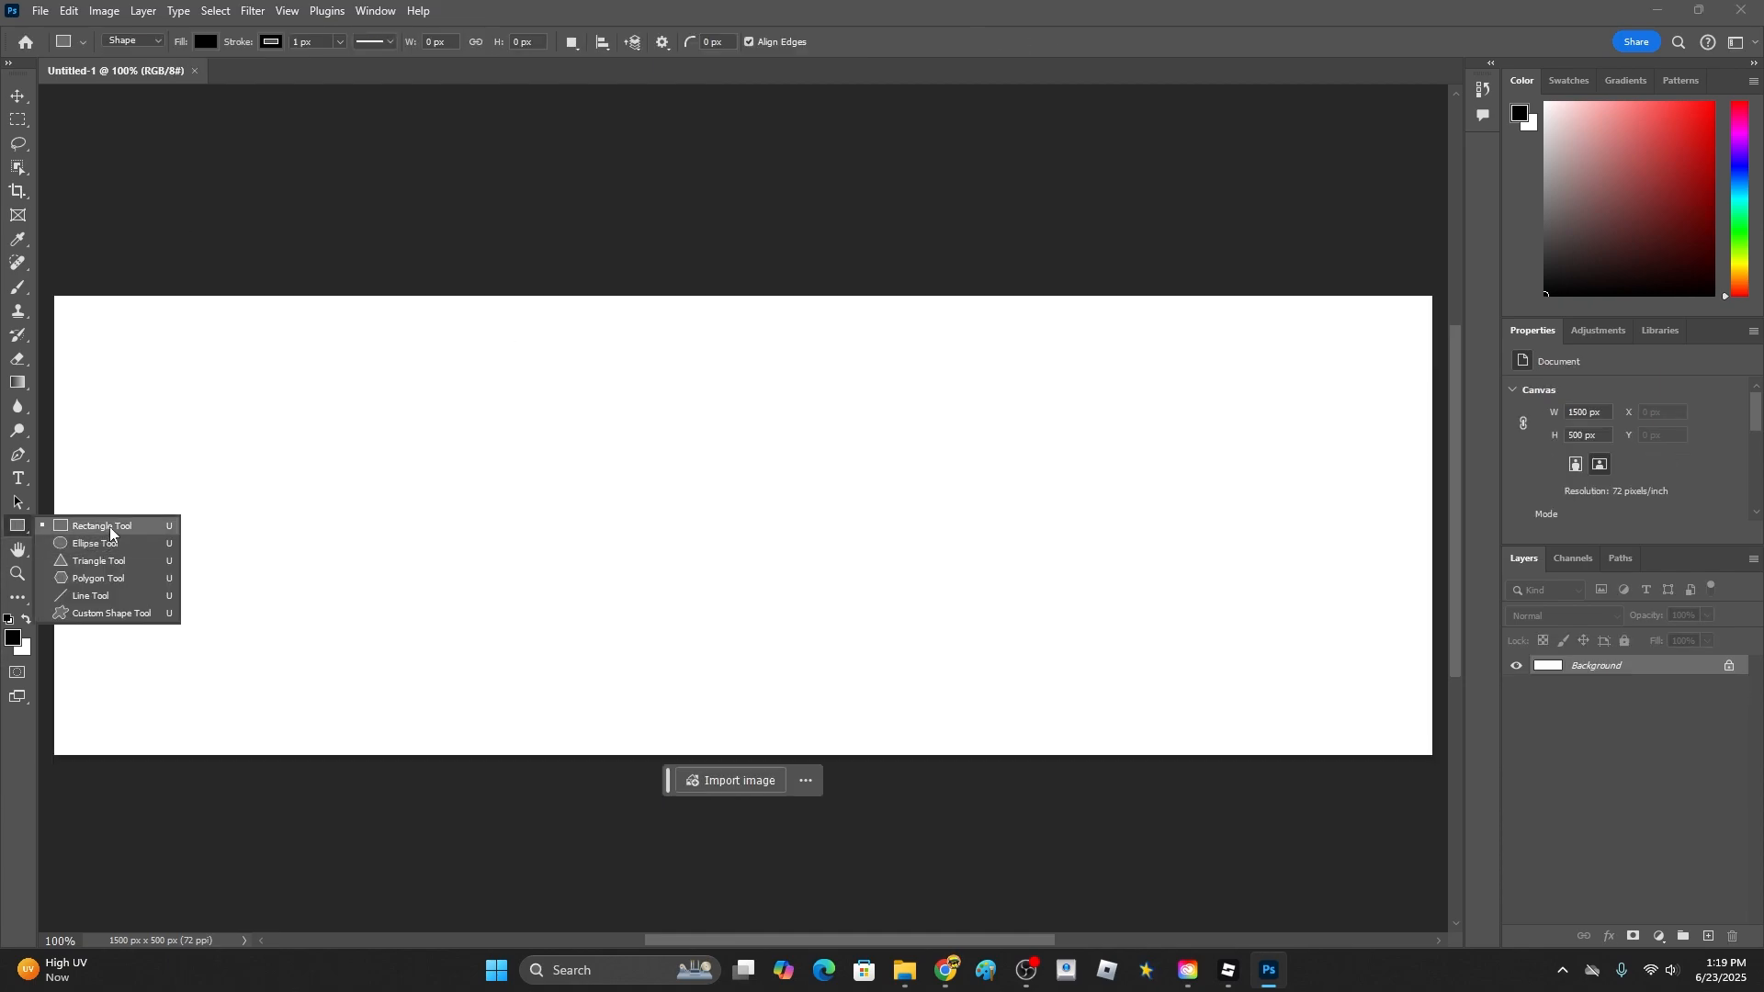
click(108, 528)
mouse_move(163, 403)
mouse_down()
mouse_move(977, 835)
mouse_move(1384, 713)
mouse_up()
key(v)
mouse_move(740, 630)
mouse_down()
mouse_move(715, 629)
mouse_move(722, 591)
mouse_up()
- Round all four corners of the black rectangle generously, leaving short straight sections at both ends
click(25, 524)
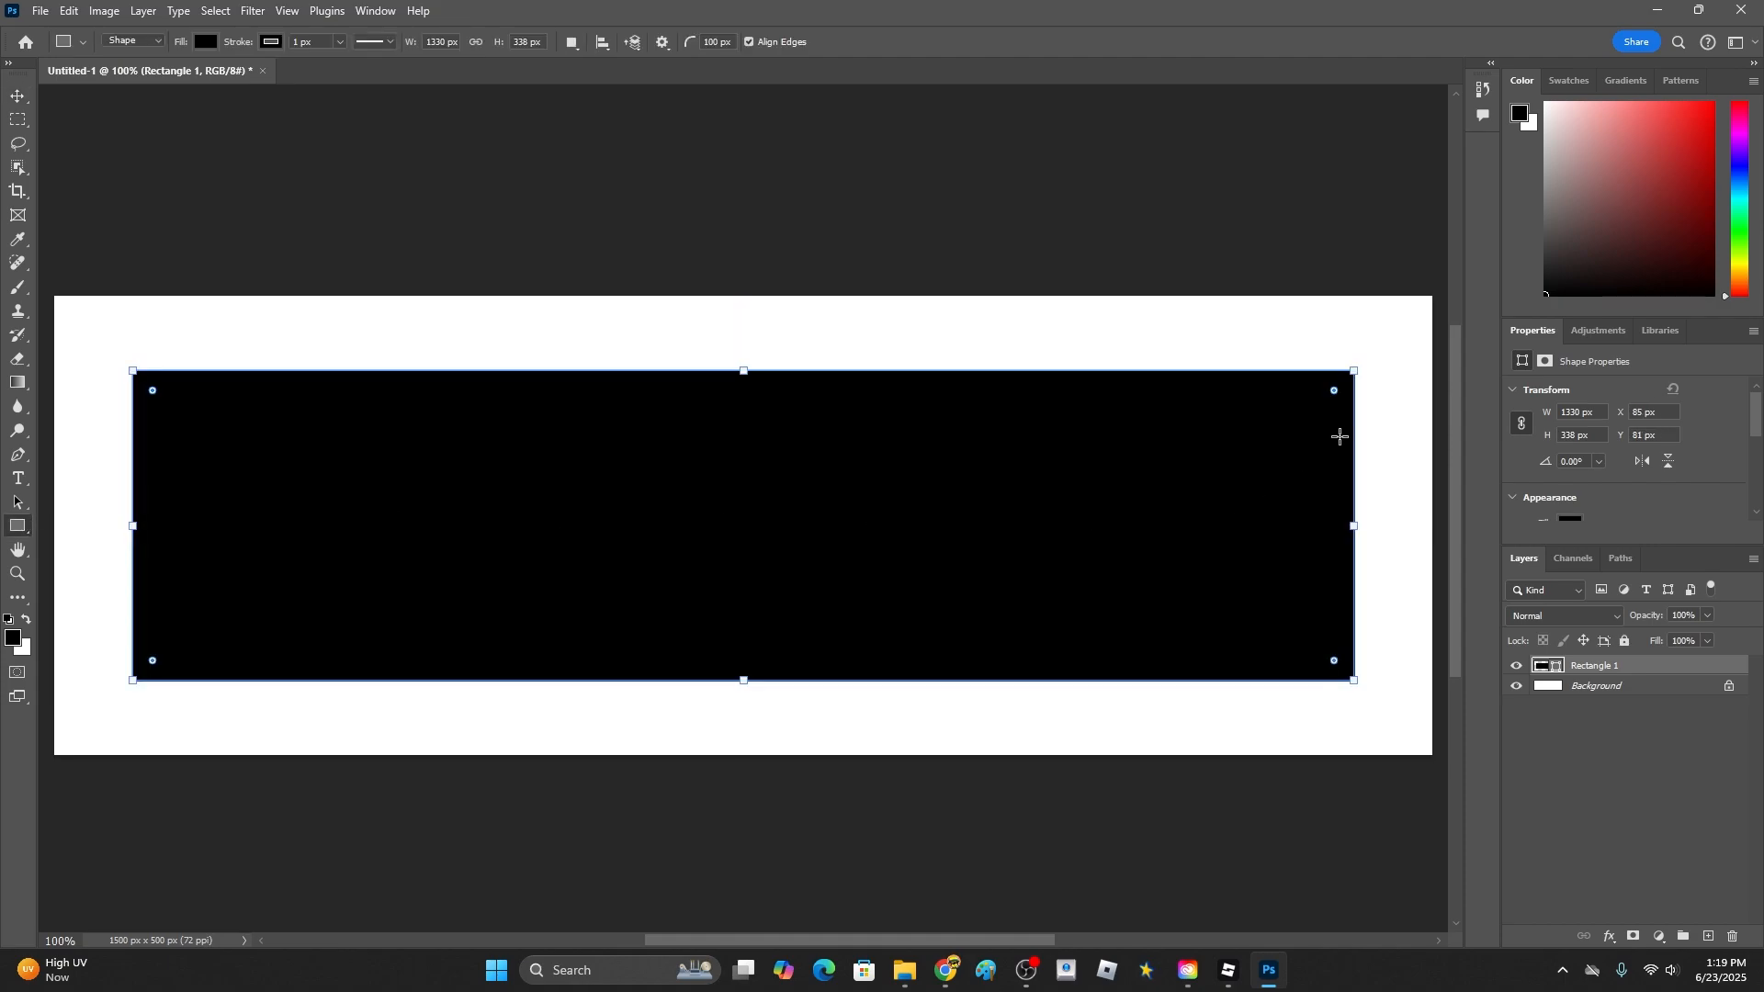
drag(1334, 390, 1230, 453)
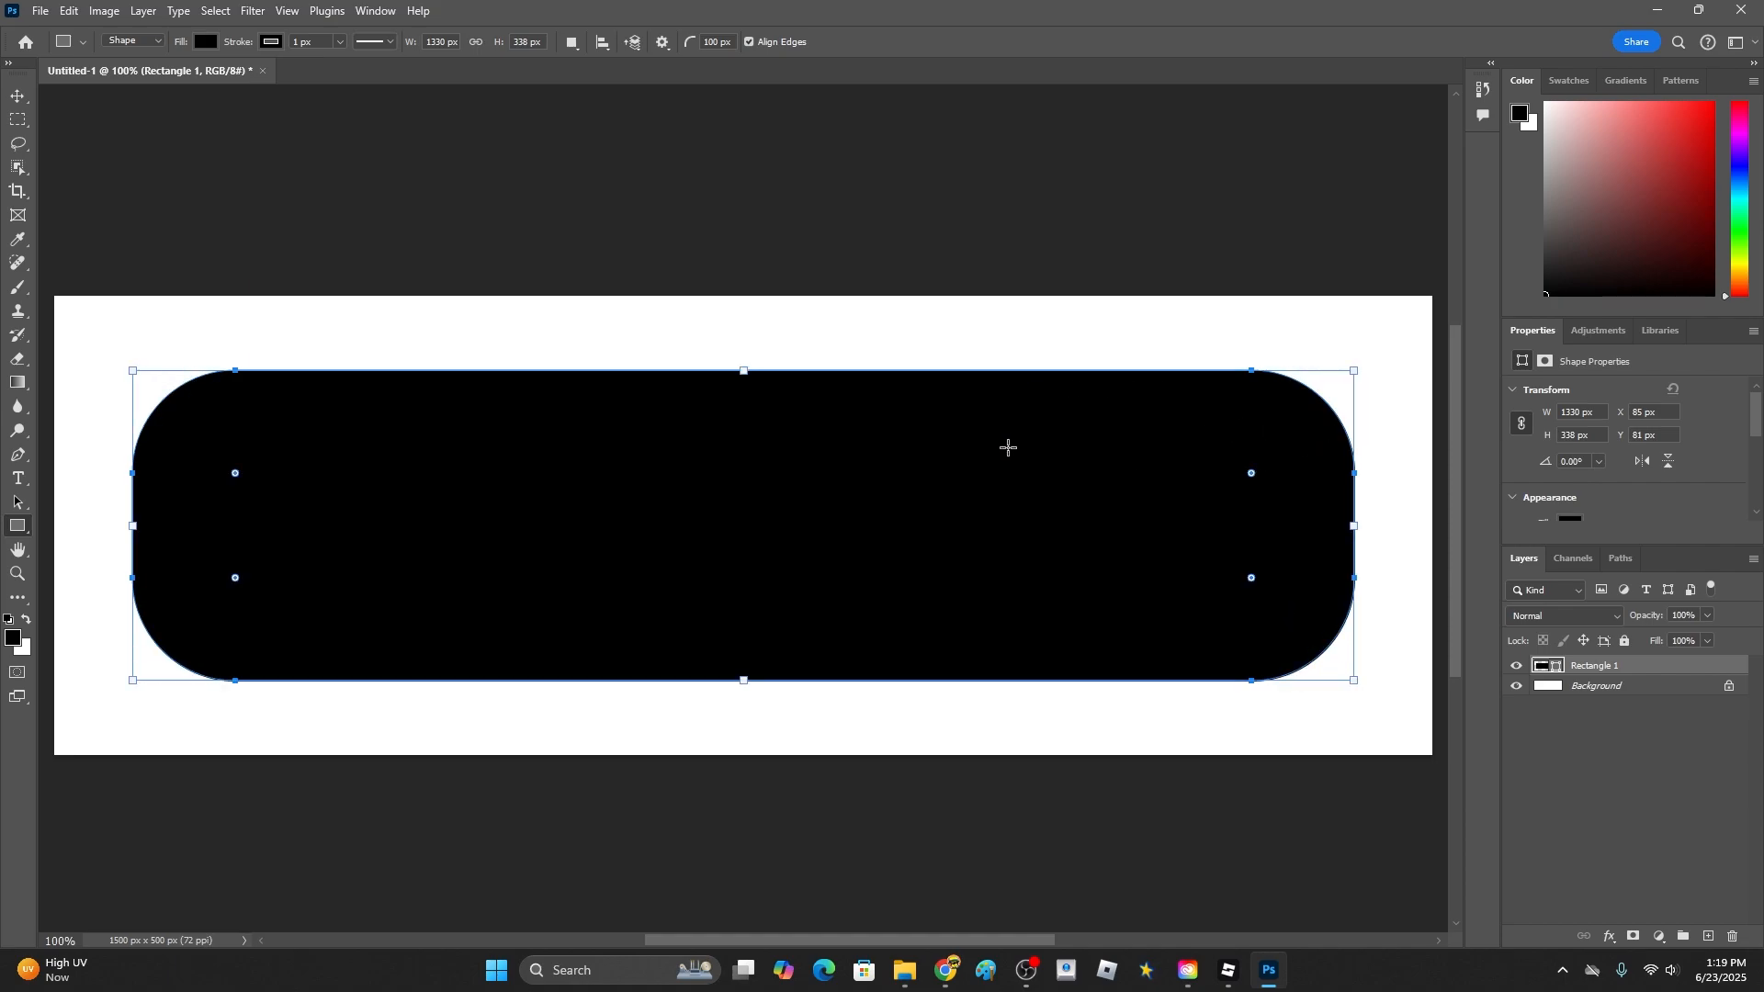
scroll(736, 583, down, 1)
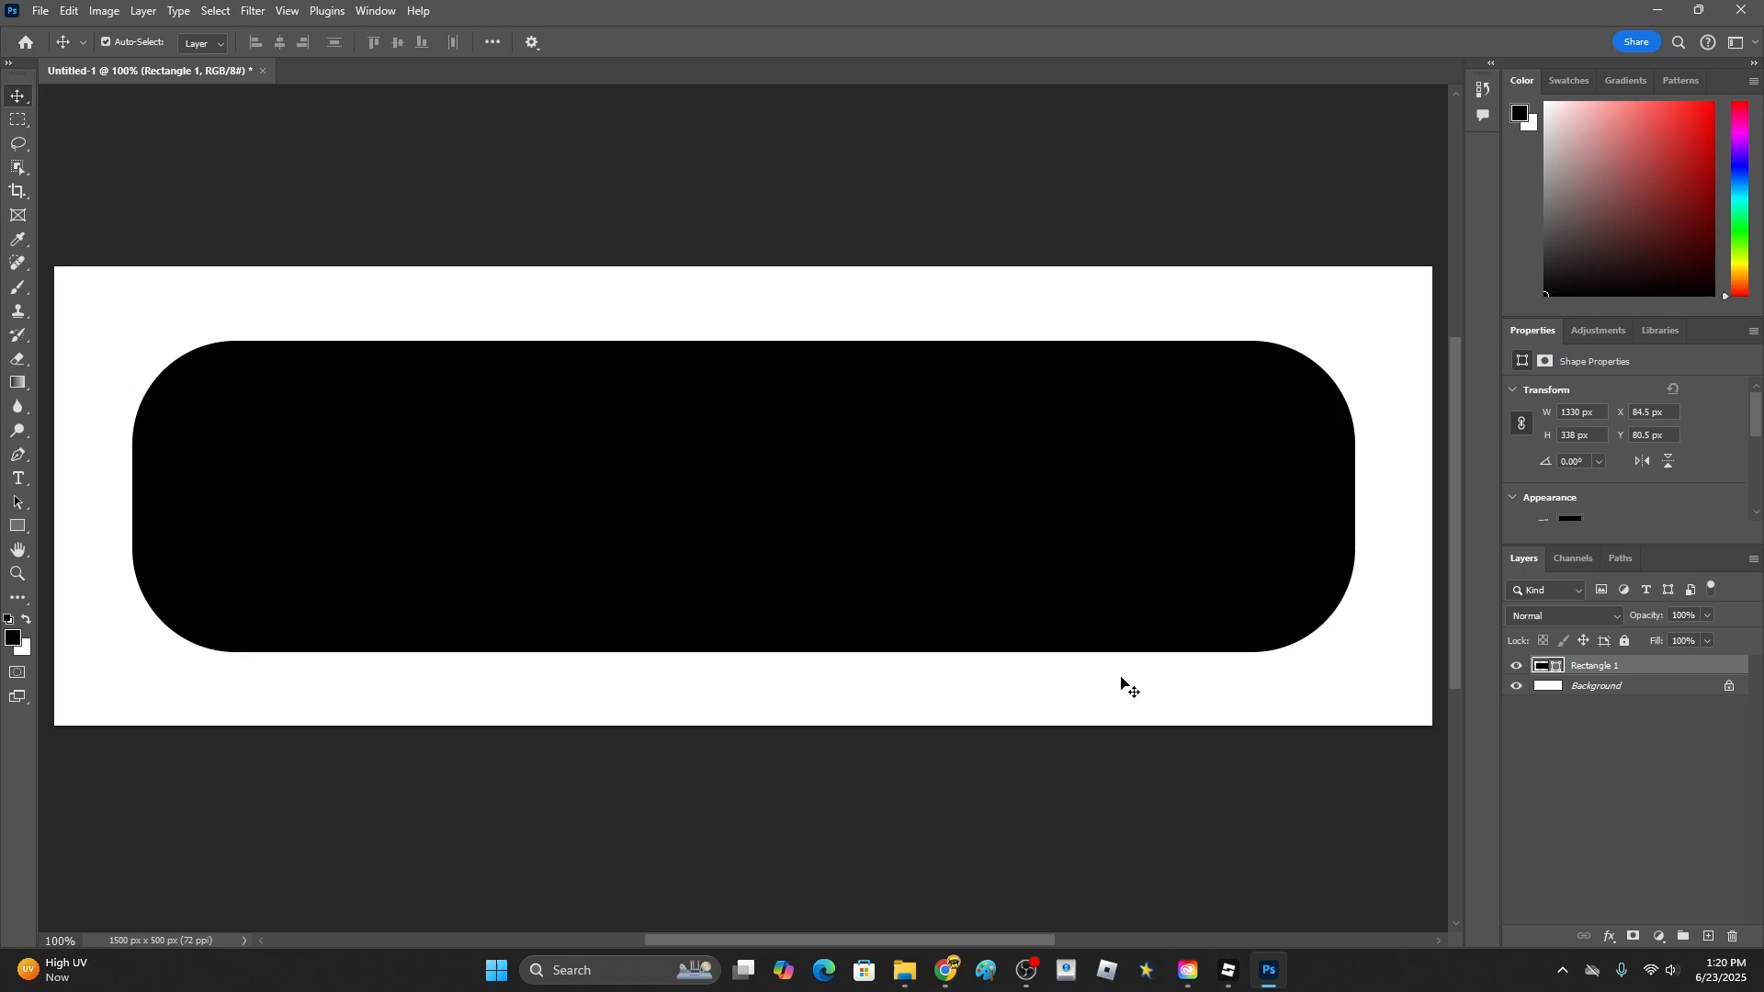
- Place the crystal-green-1-no-outline image over the bar's left end, scaled to about 206% and rotated about -7 degrees
drag(1127, 686, 189, 597)
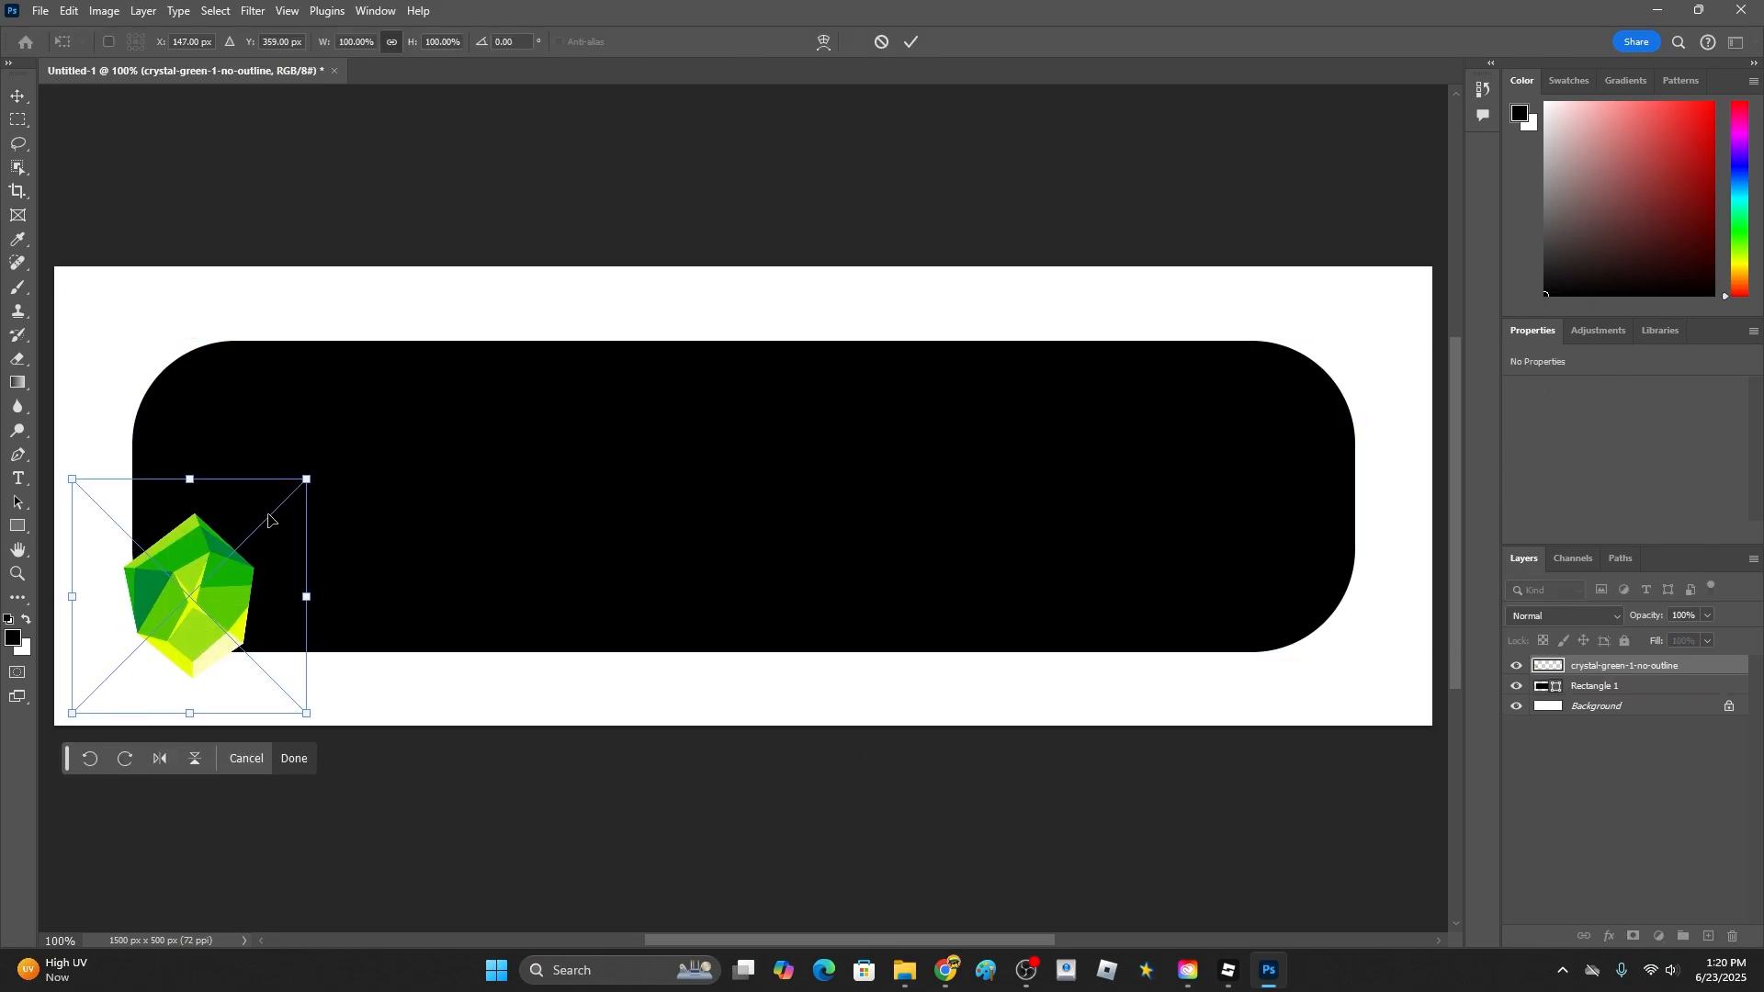
drag(307, 479, 296, 564)
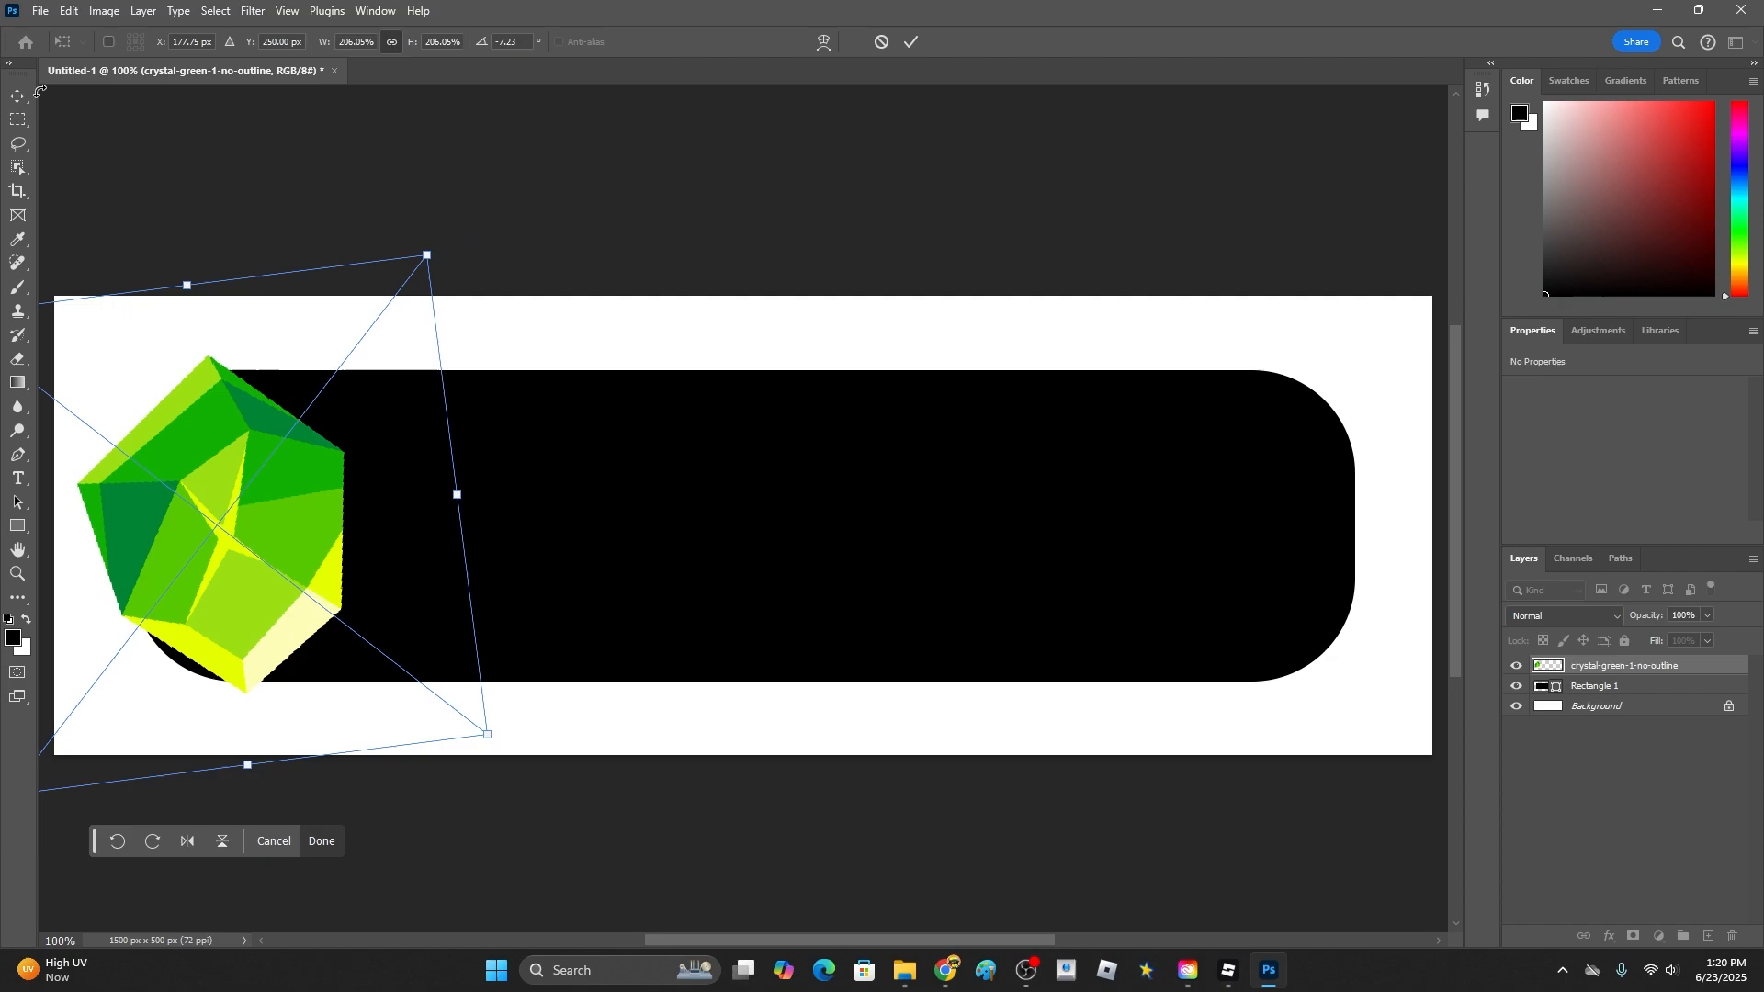
click(18, 95)
- Add a Gradient Overlay effect to the Rectangle 1 layer and show its settings
click(1660, 689)
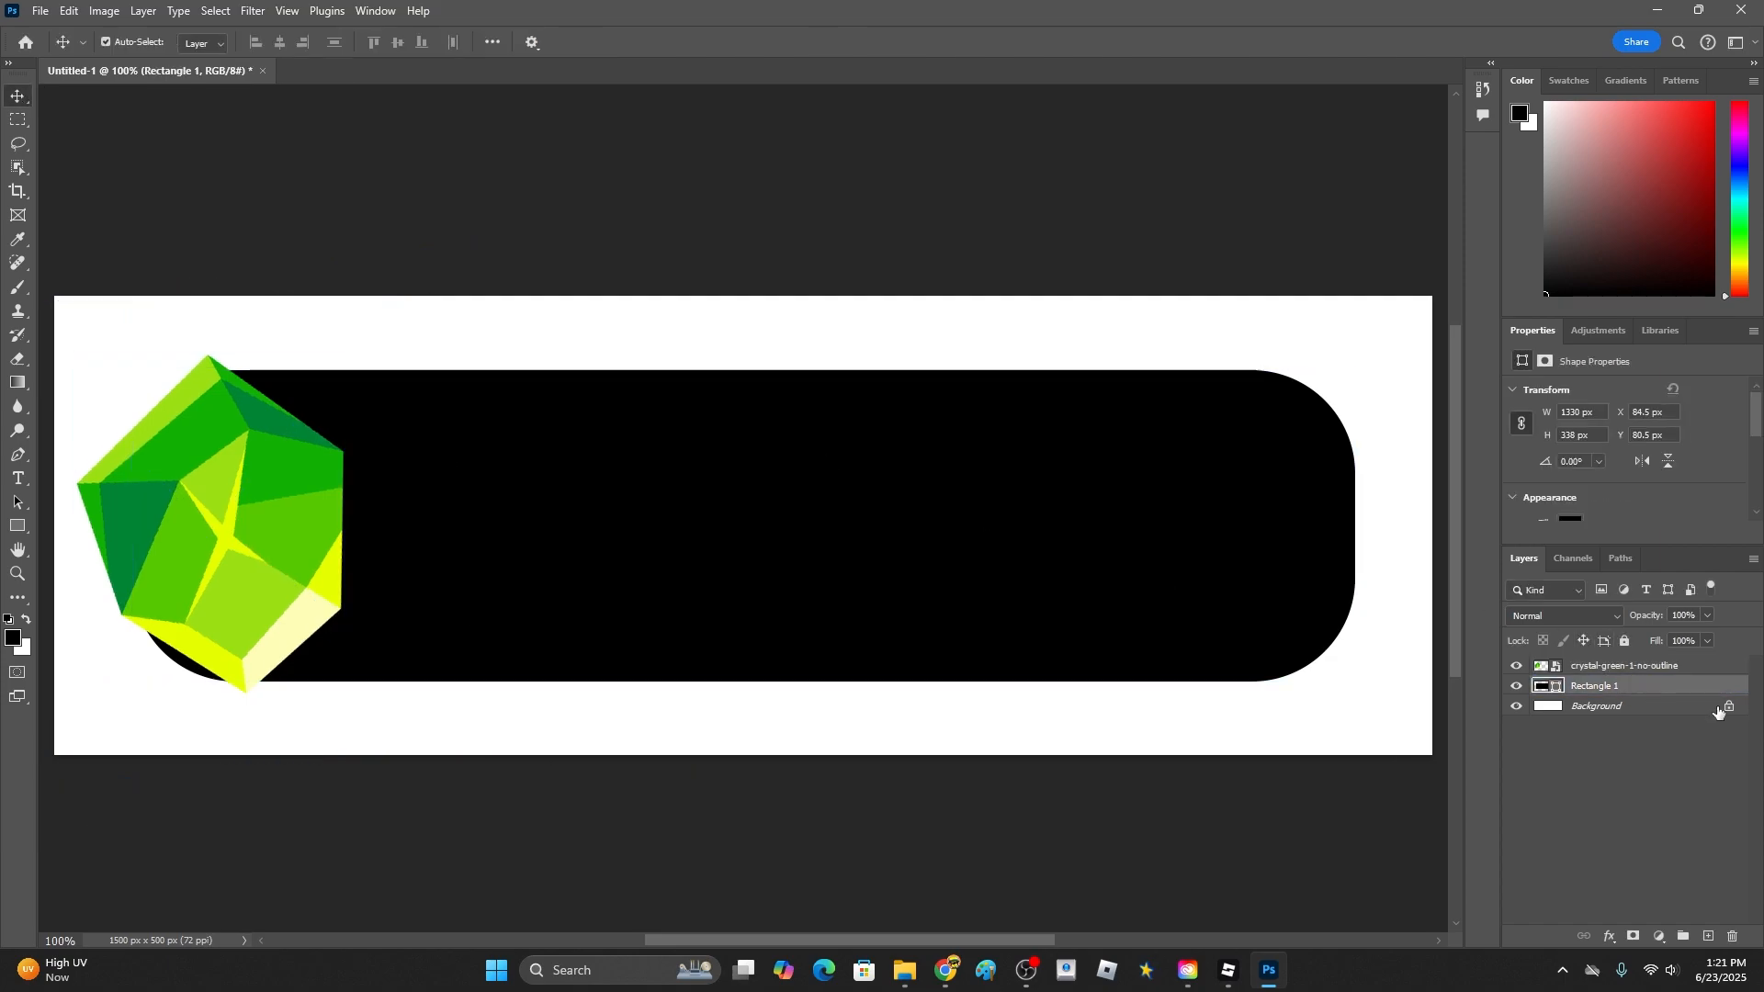
double_click(1659, 689)
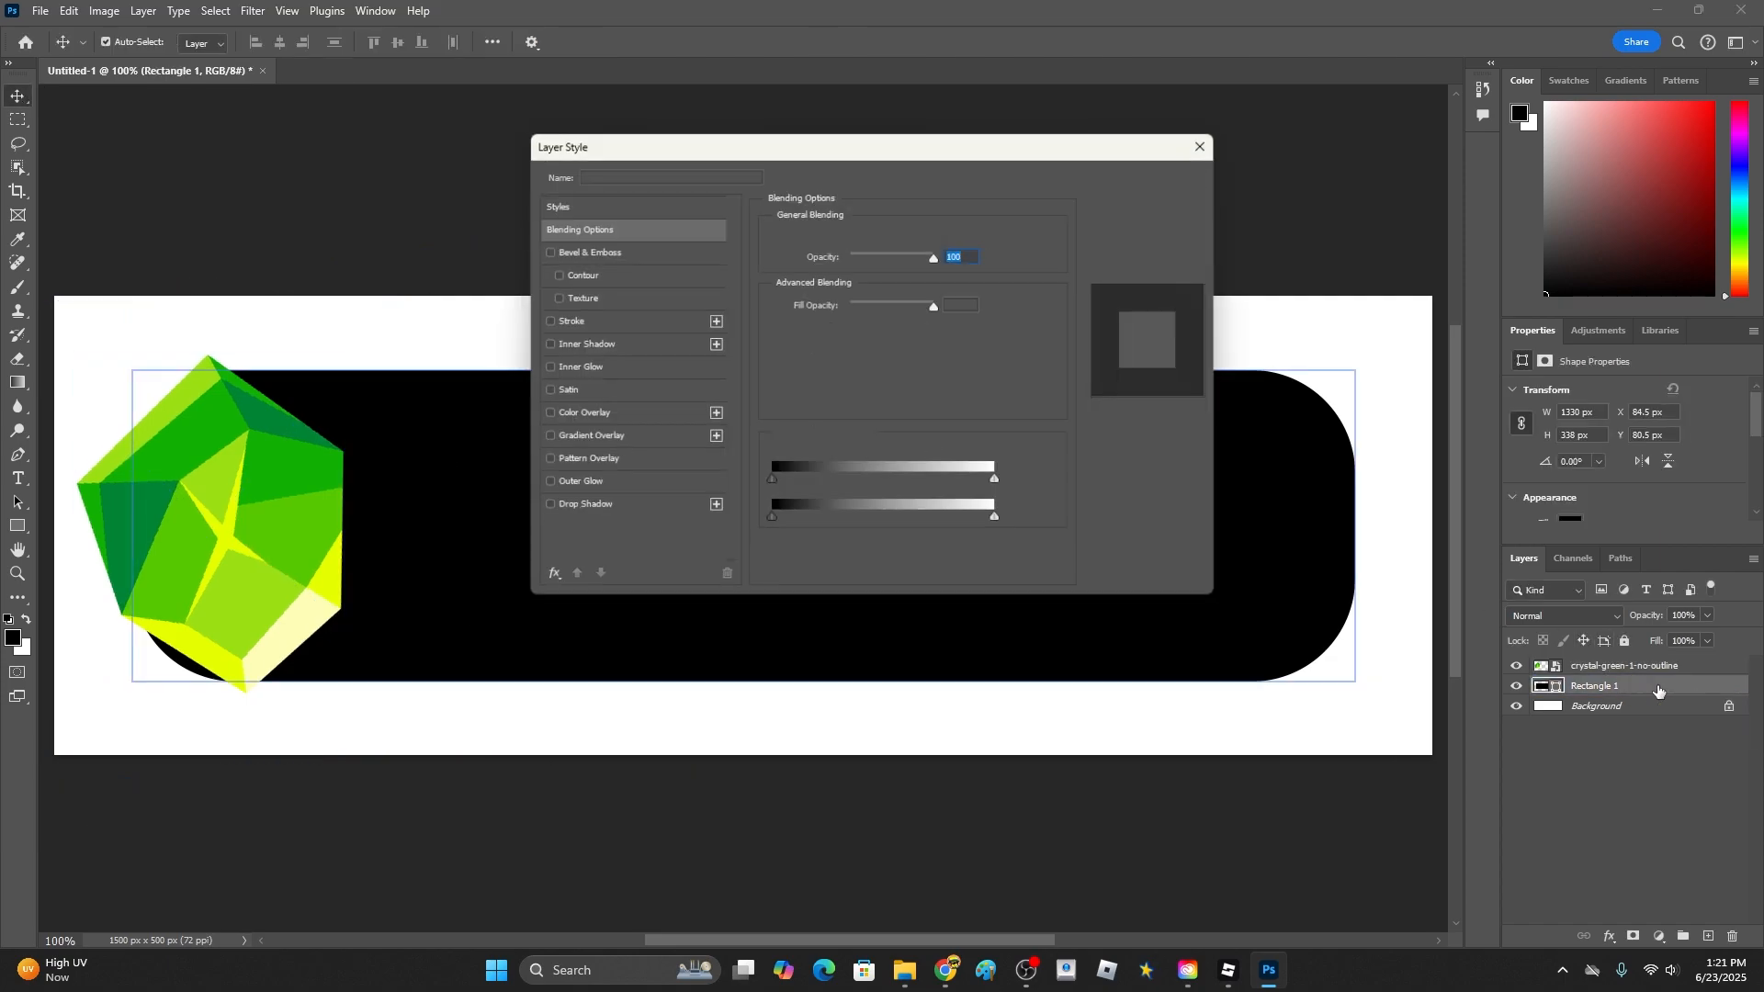
drag(753, 143, 1118, 121)
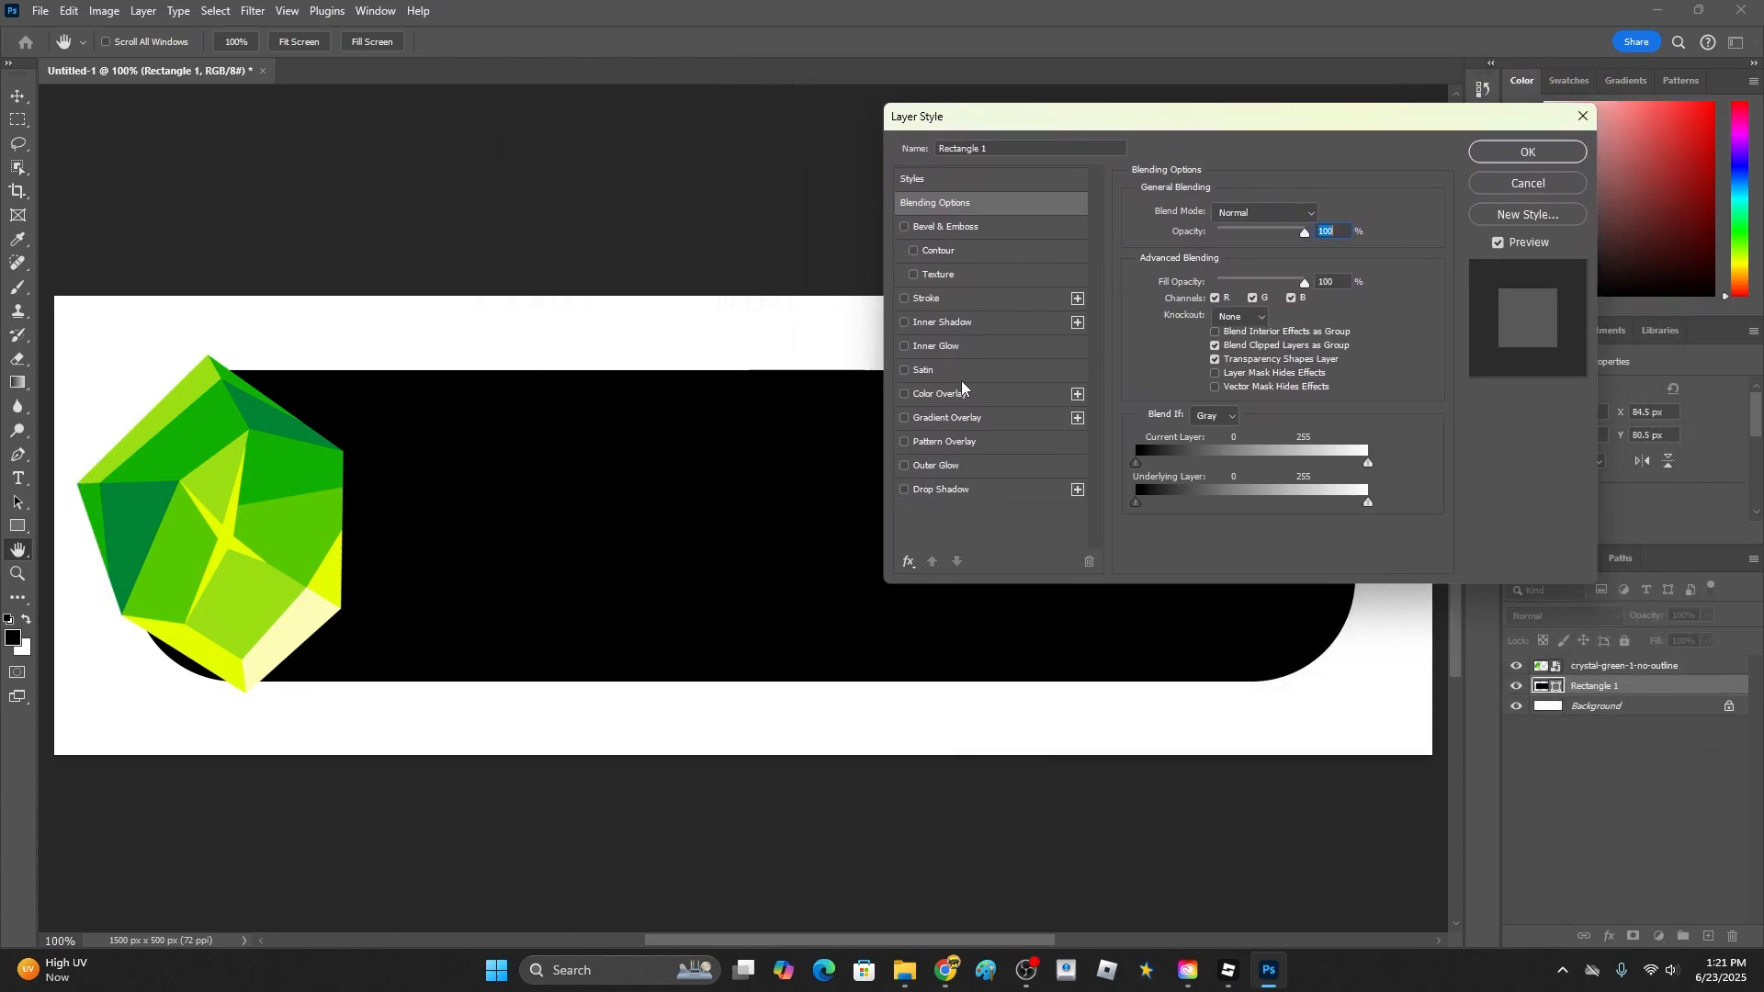
click(906, 419)
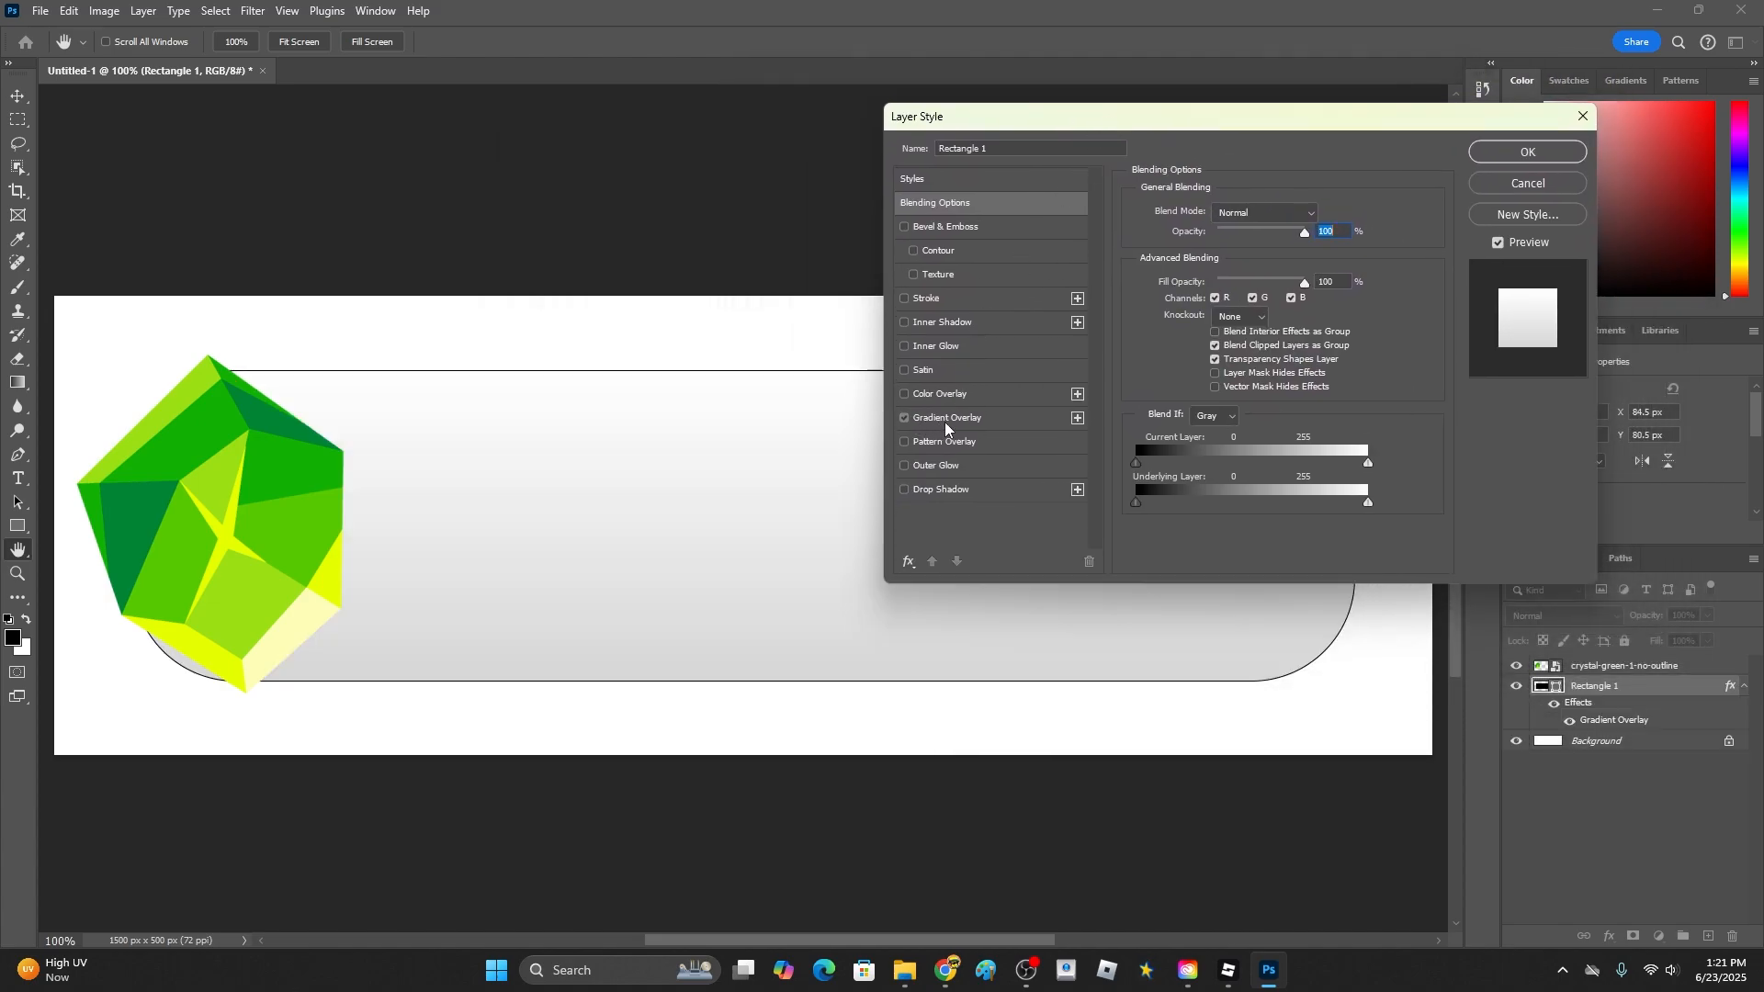
click(947, 421)
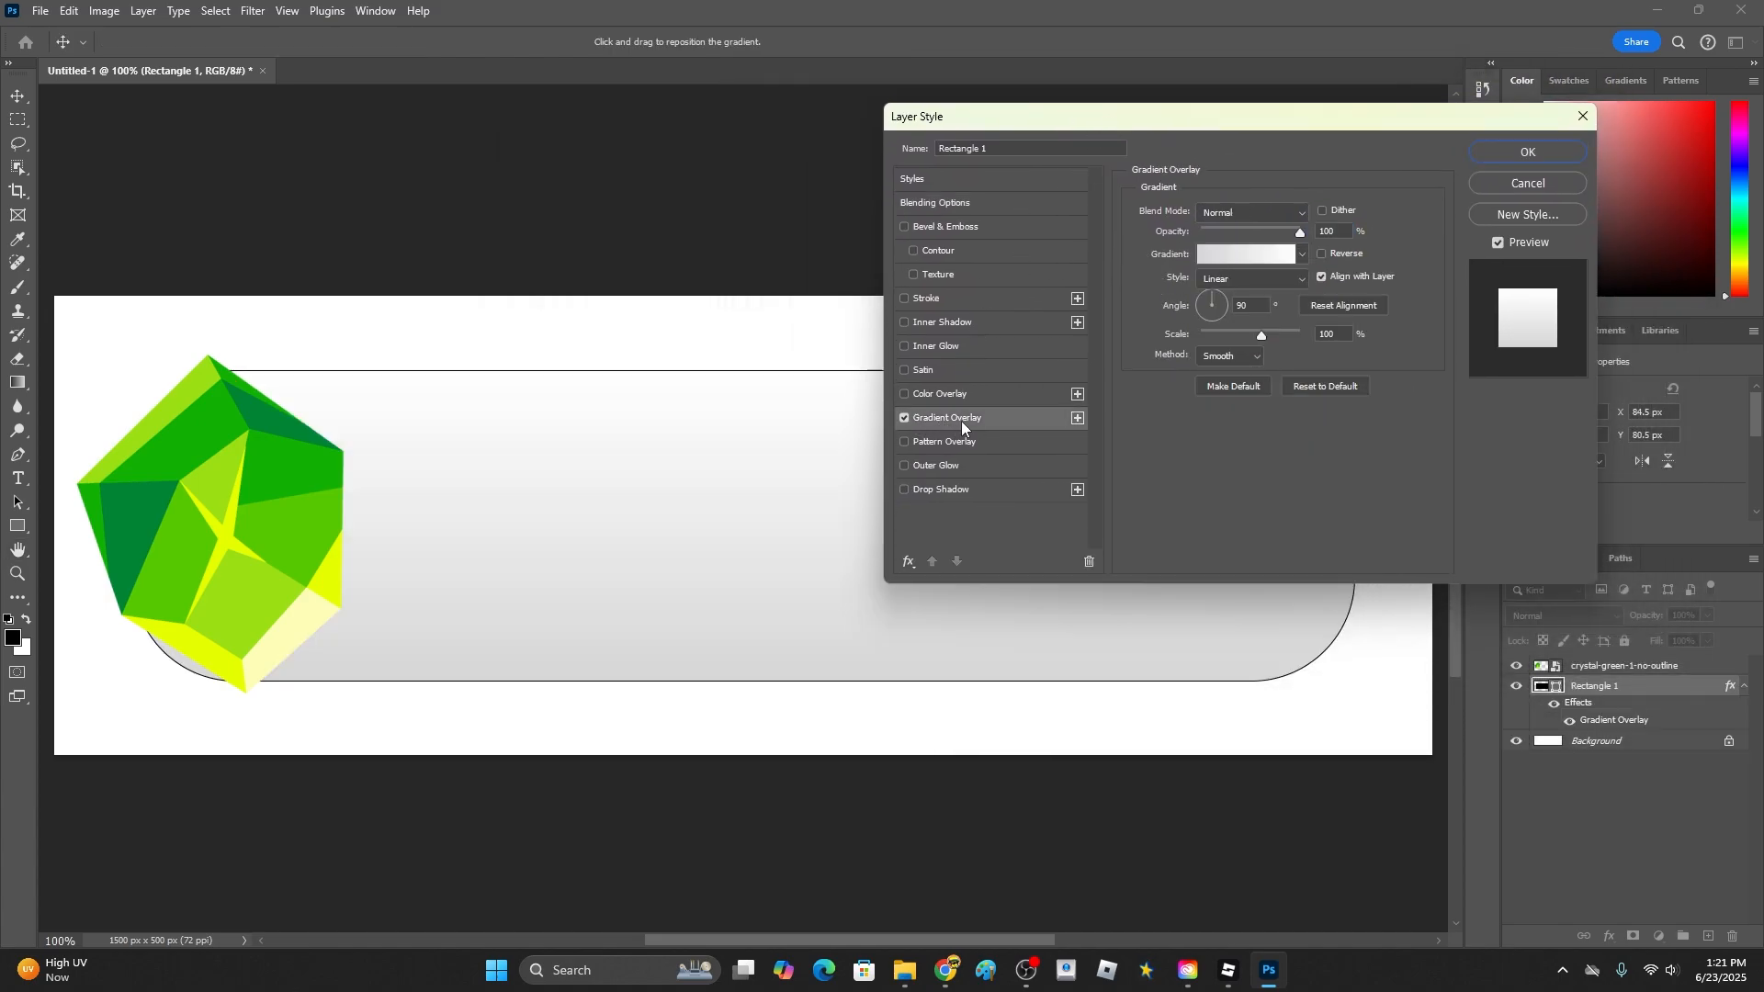
- Edit the overlay's gradient and set its starting colour stop to dark green 1c9700
click(1239, 261)
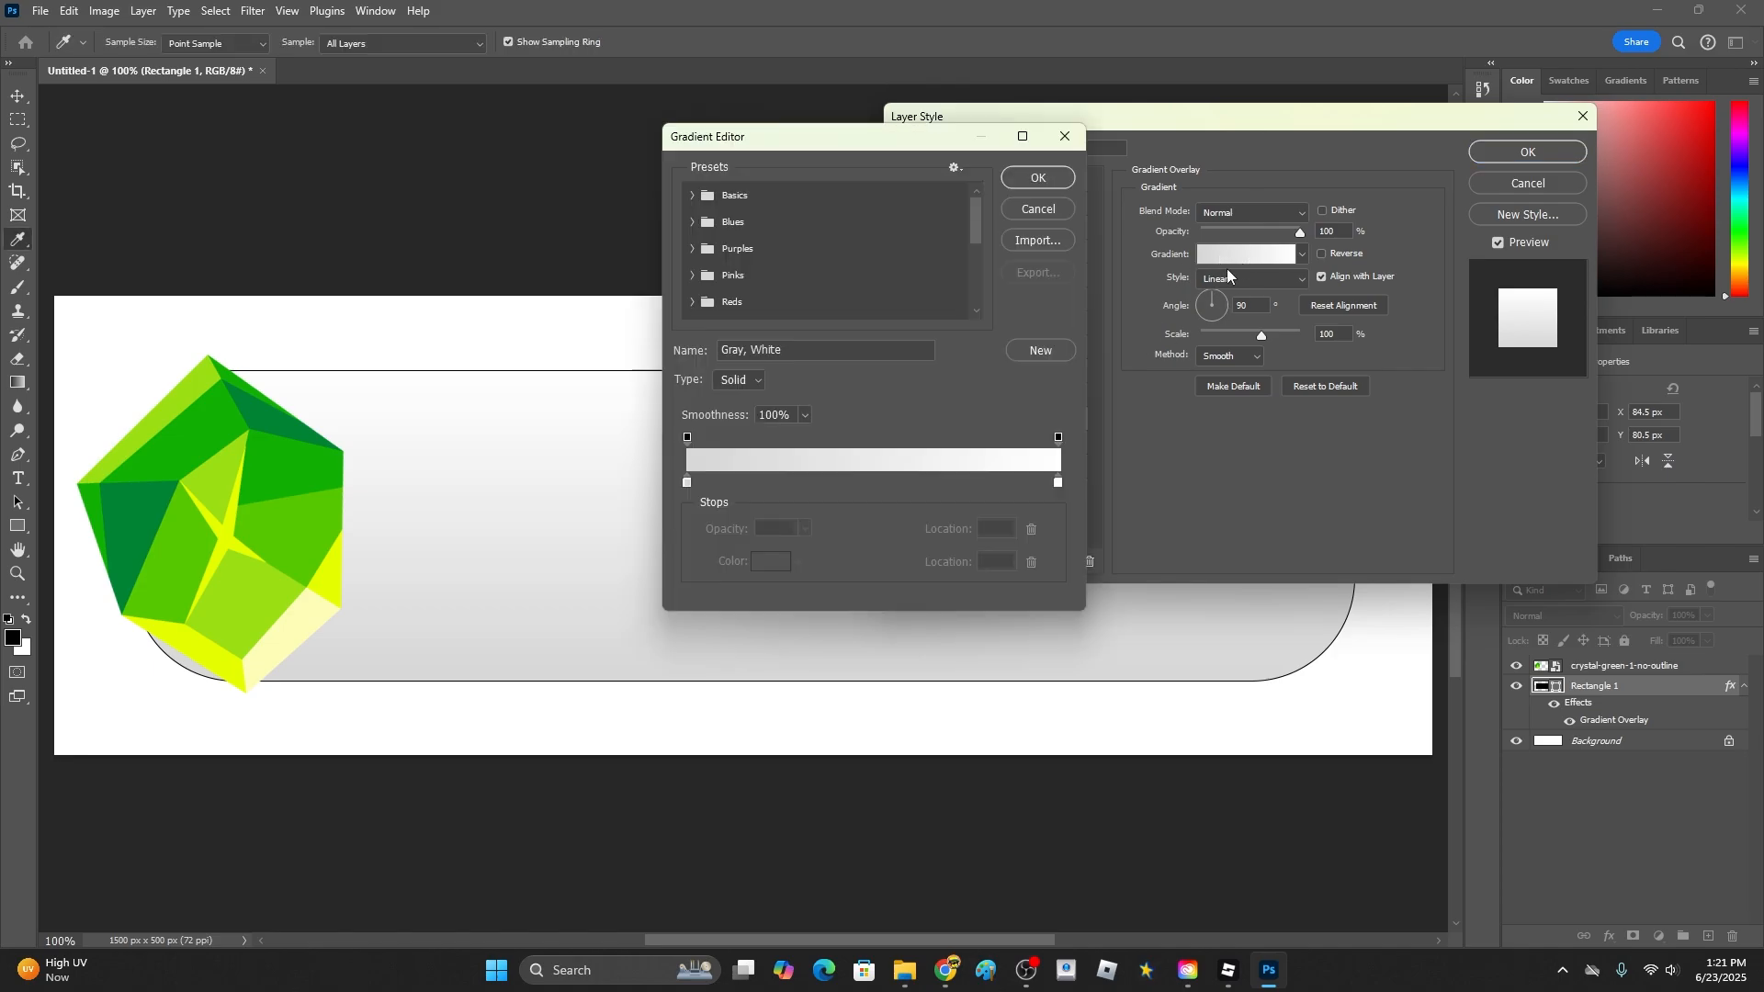
click(687, 483)
click(763, 562)
click(897, 382)
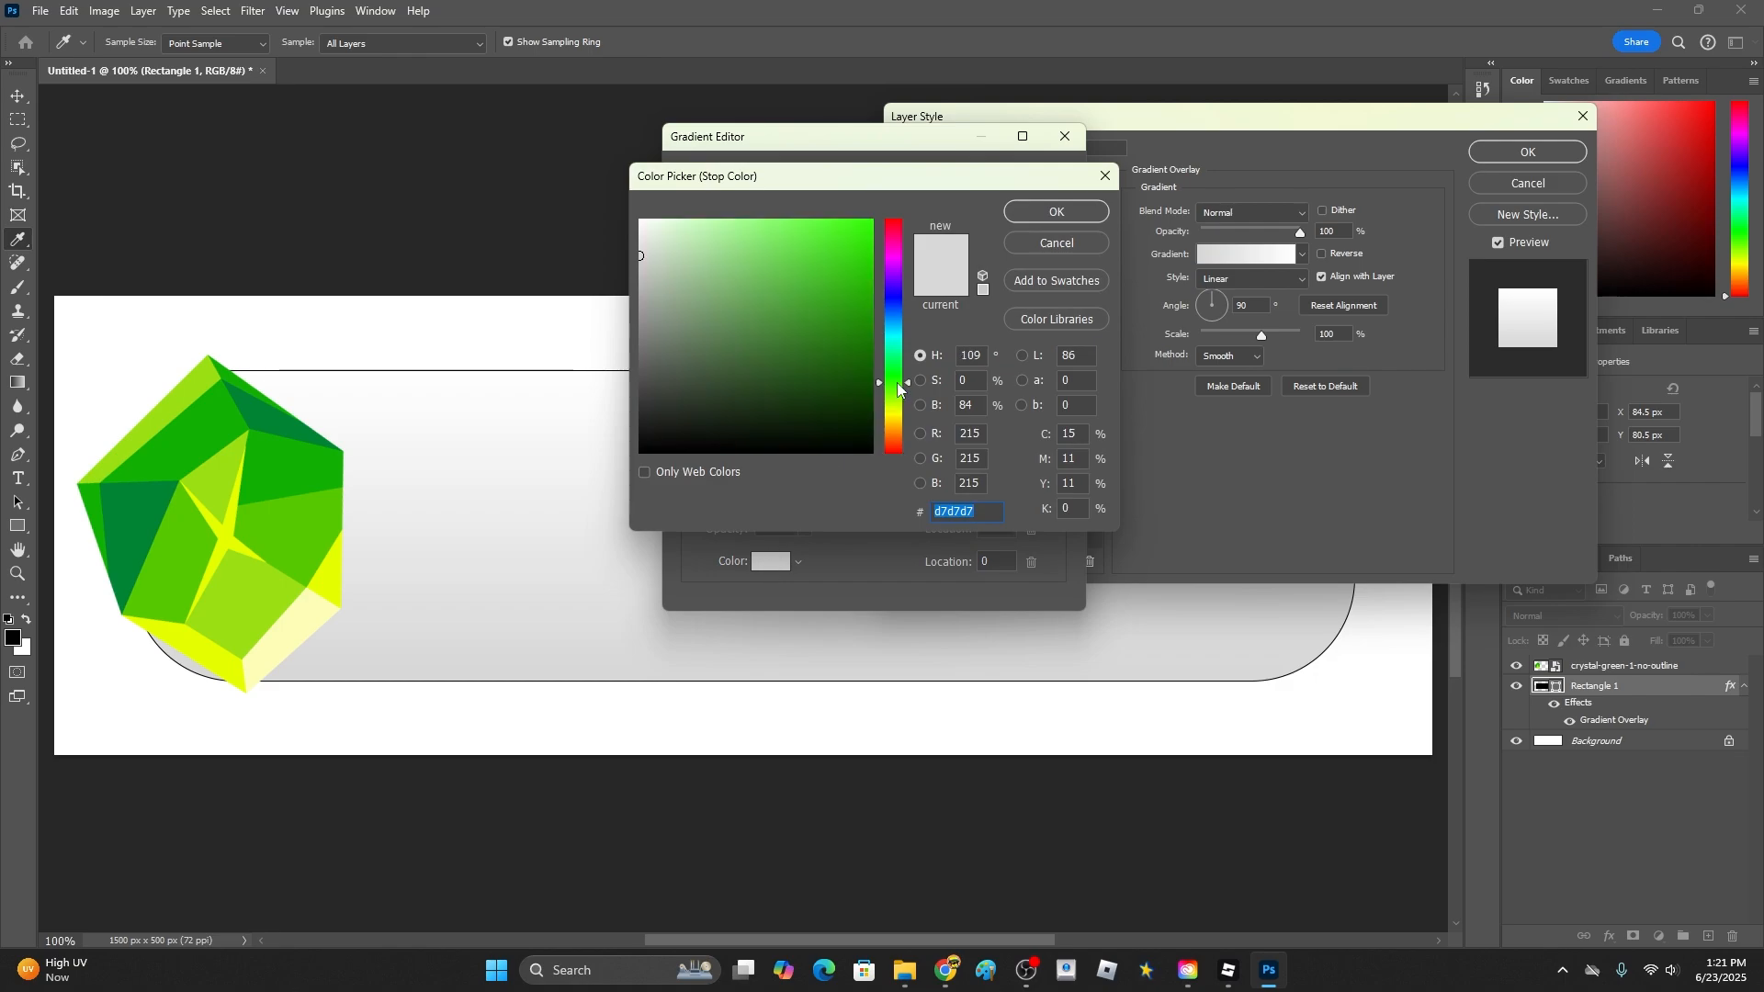
click(872, 316)
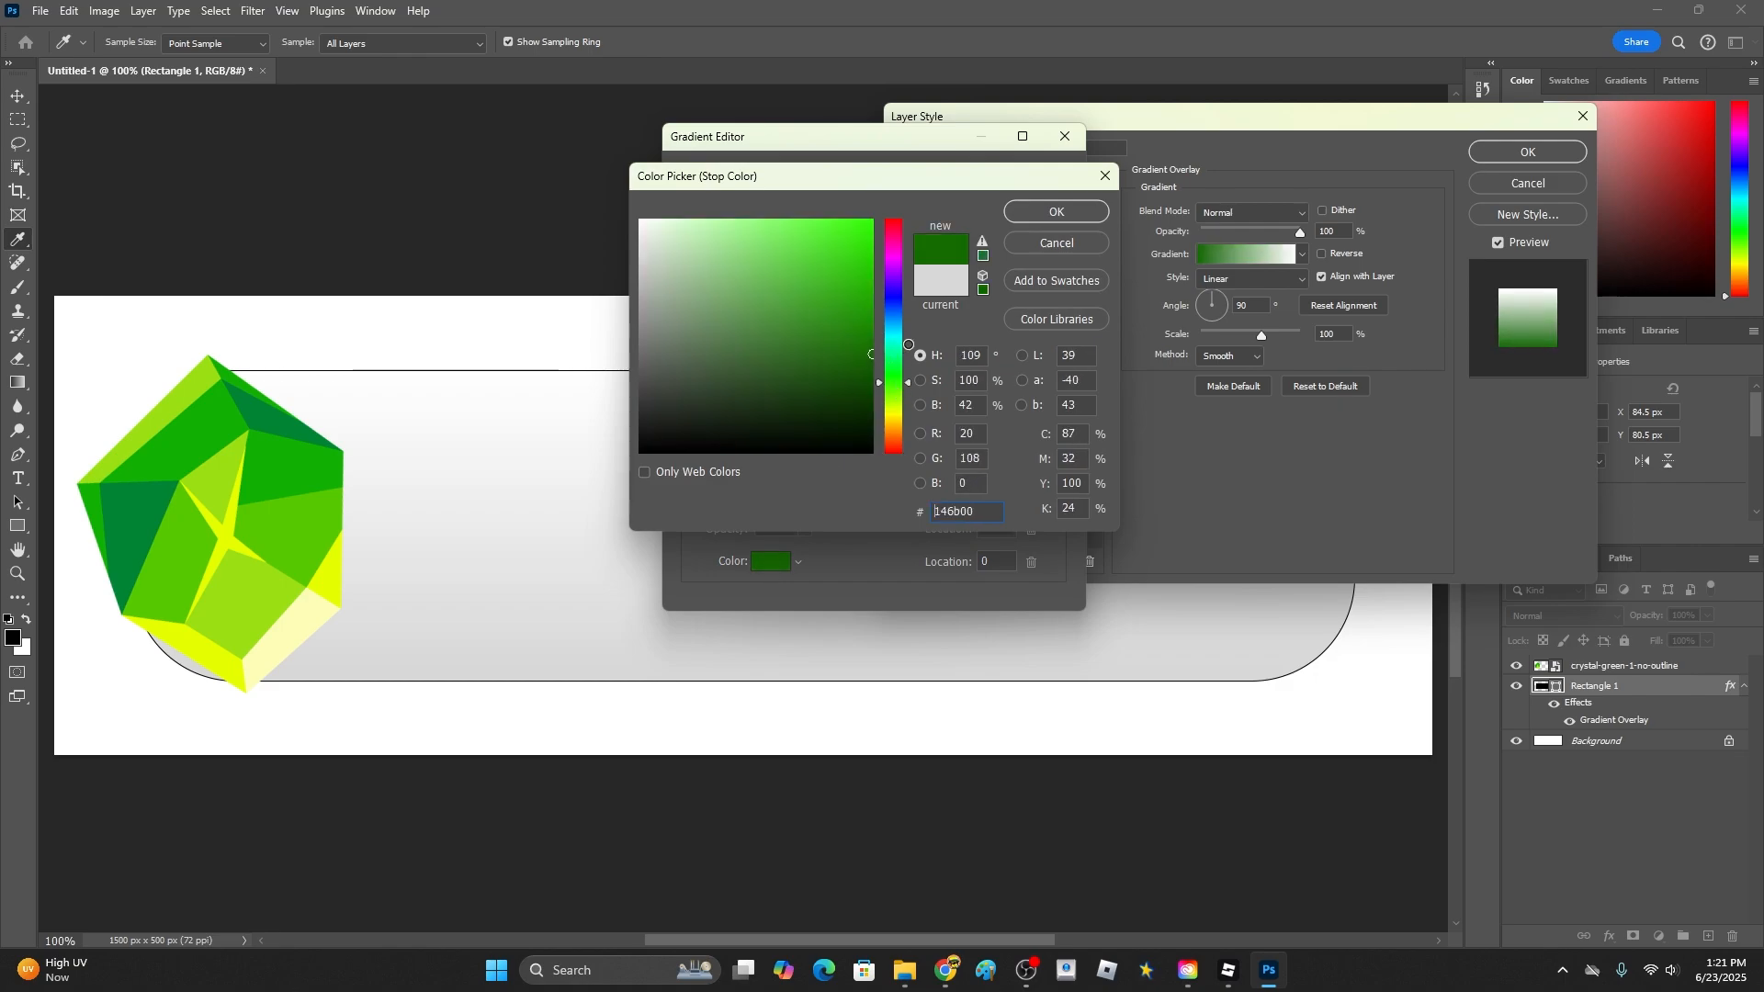
click(1068, 212)
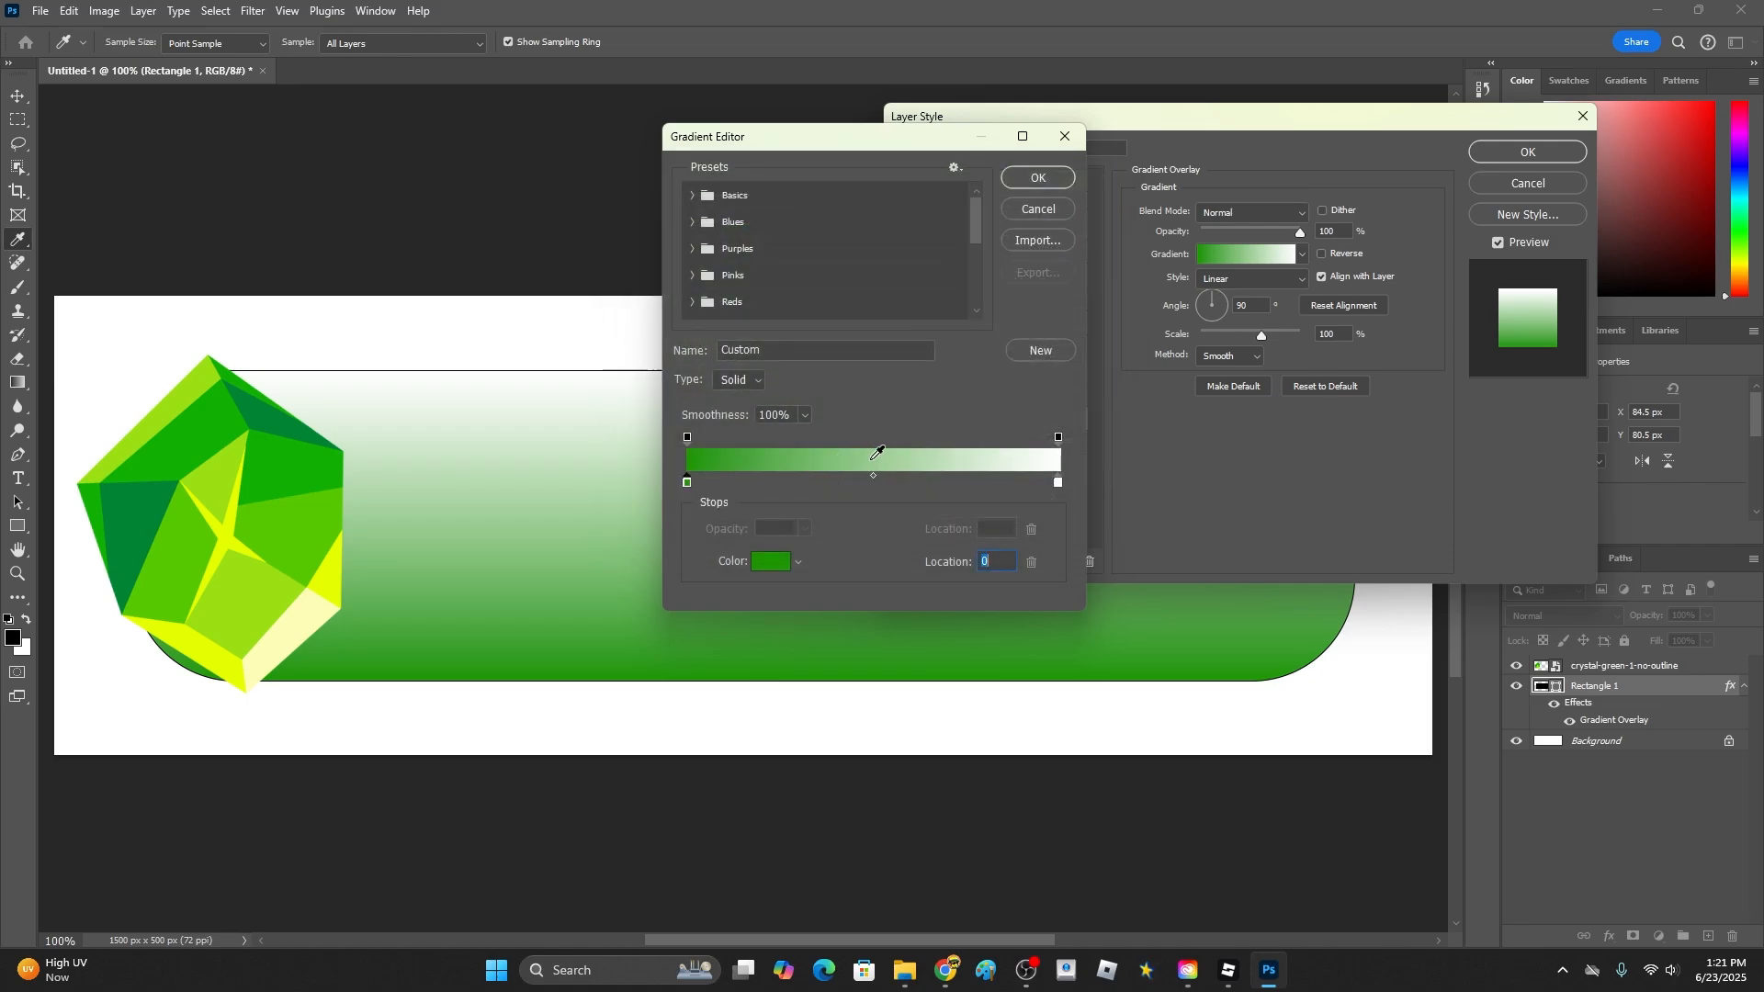
- Add a colour stop at location 37% of the gradient and set it to bright green 30ff00
drag(842, 485, 827, 484)
click(770, 562)
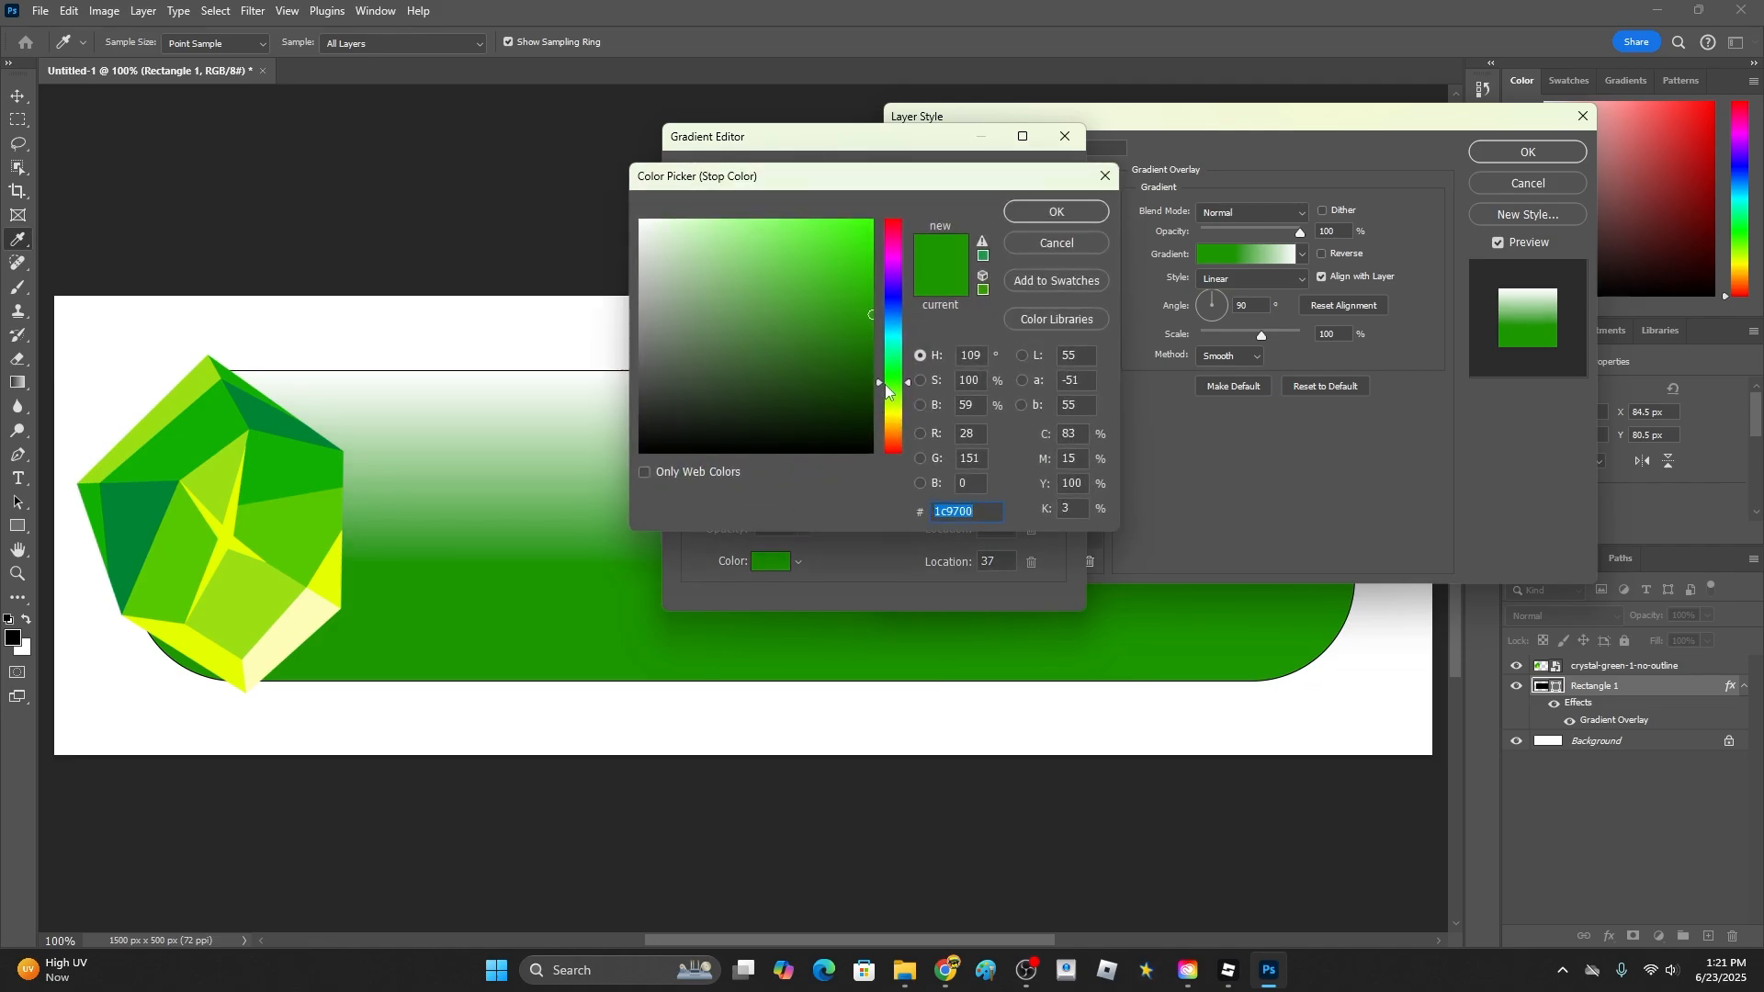
text(30ff00)
click(1036, 210)
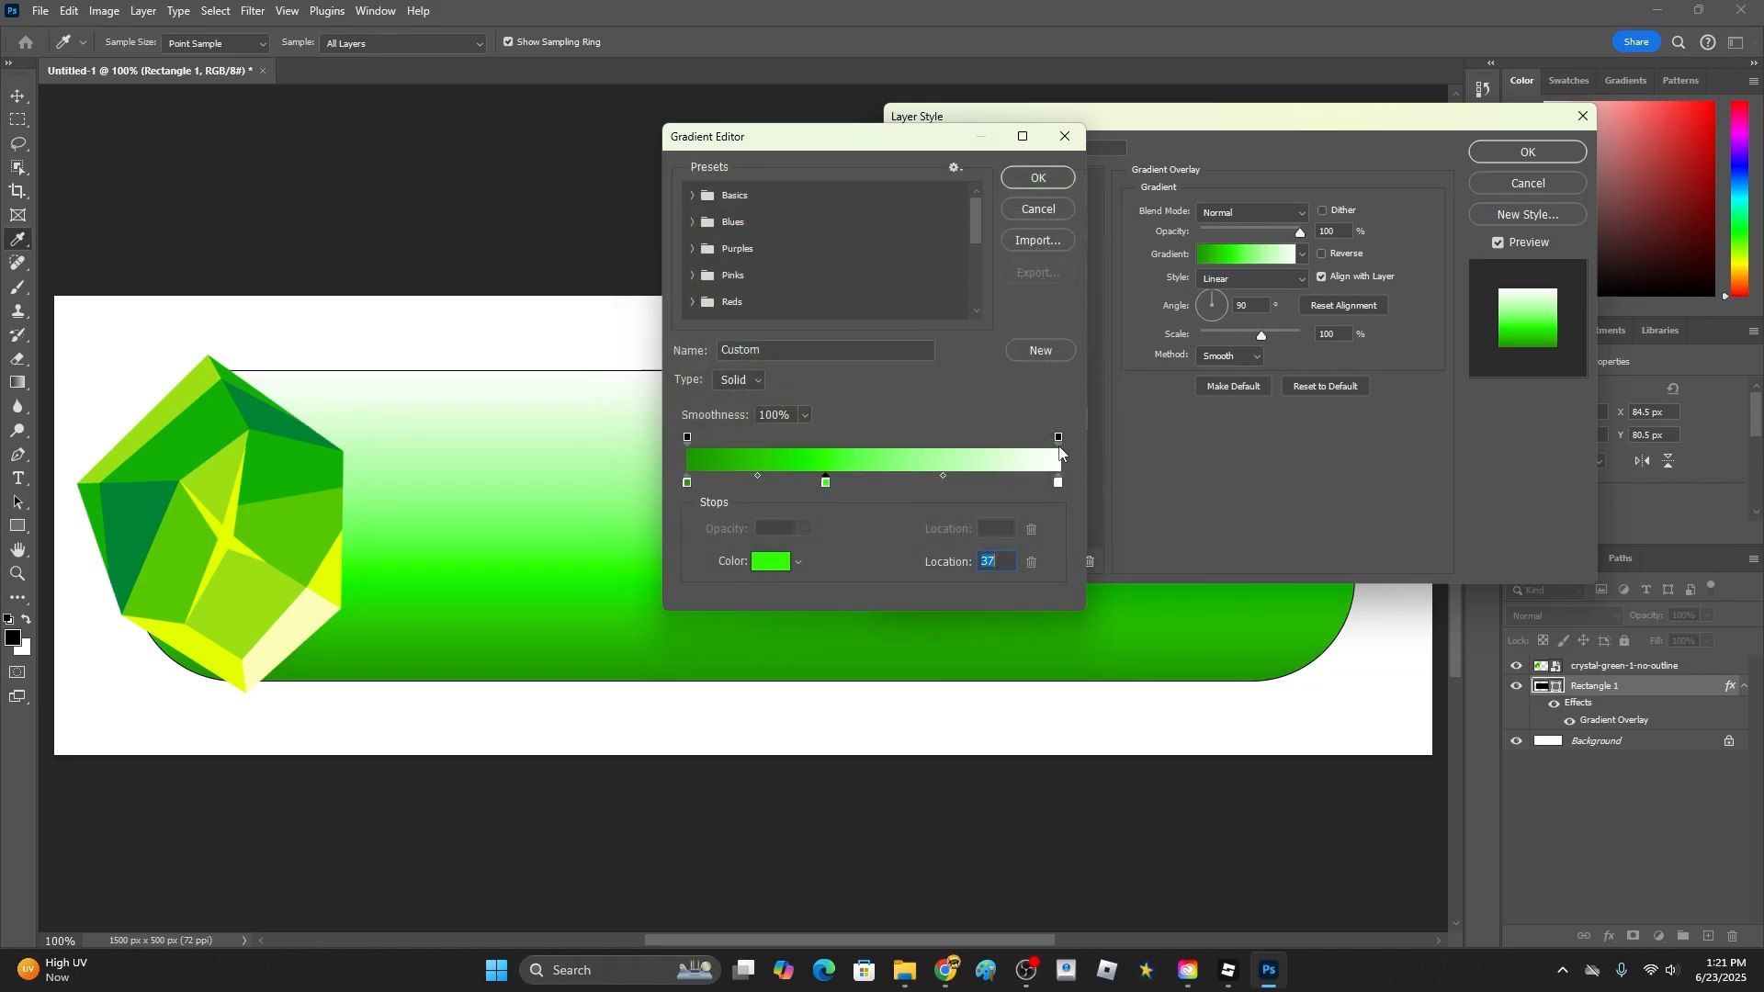
- Set the gradient's end colour stop to yellow-green d2ff00
click(1057, 485)
click(770, 563)
click(896, 379)
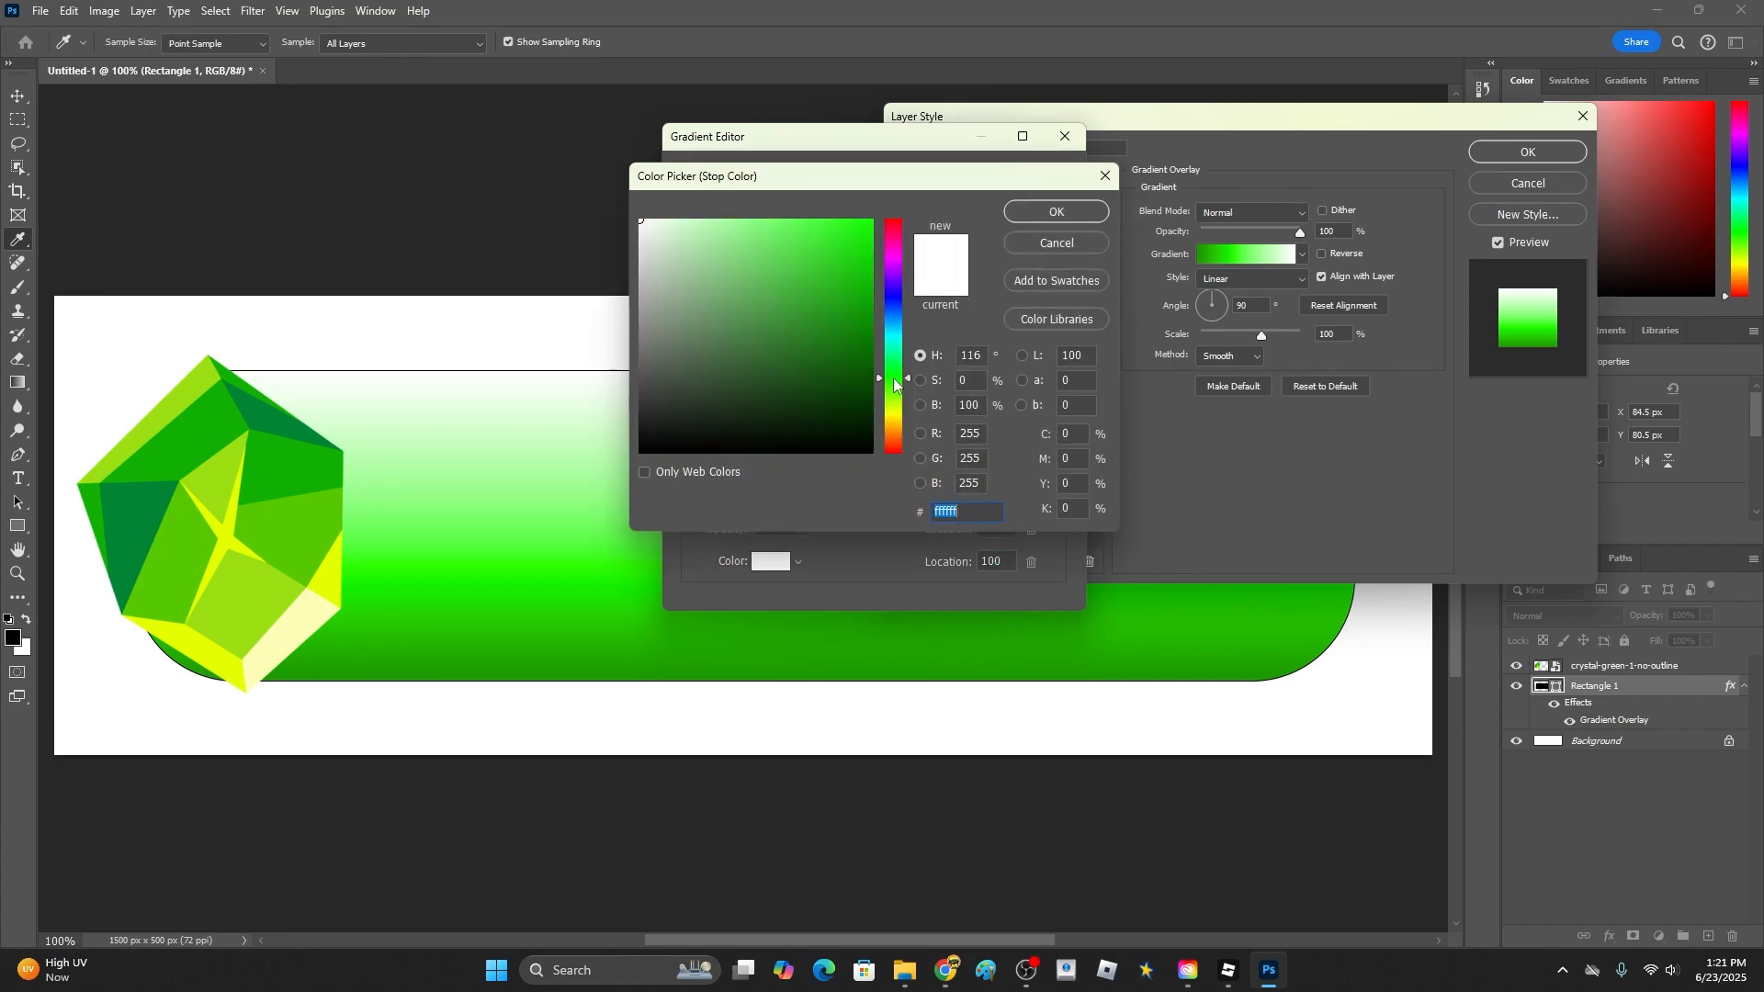
click(889, 410)
click(871, 222)
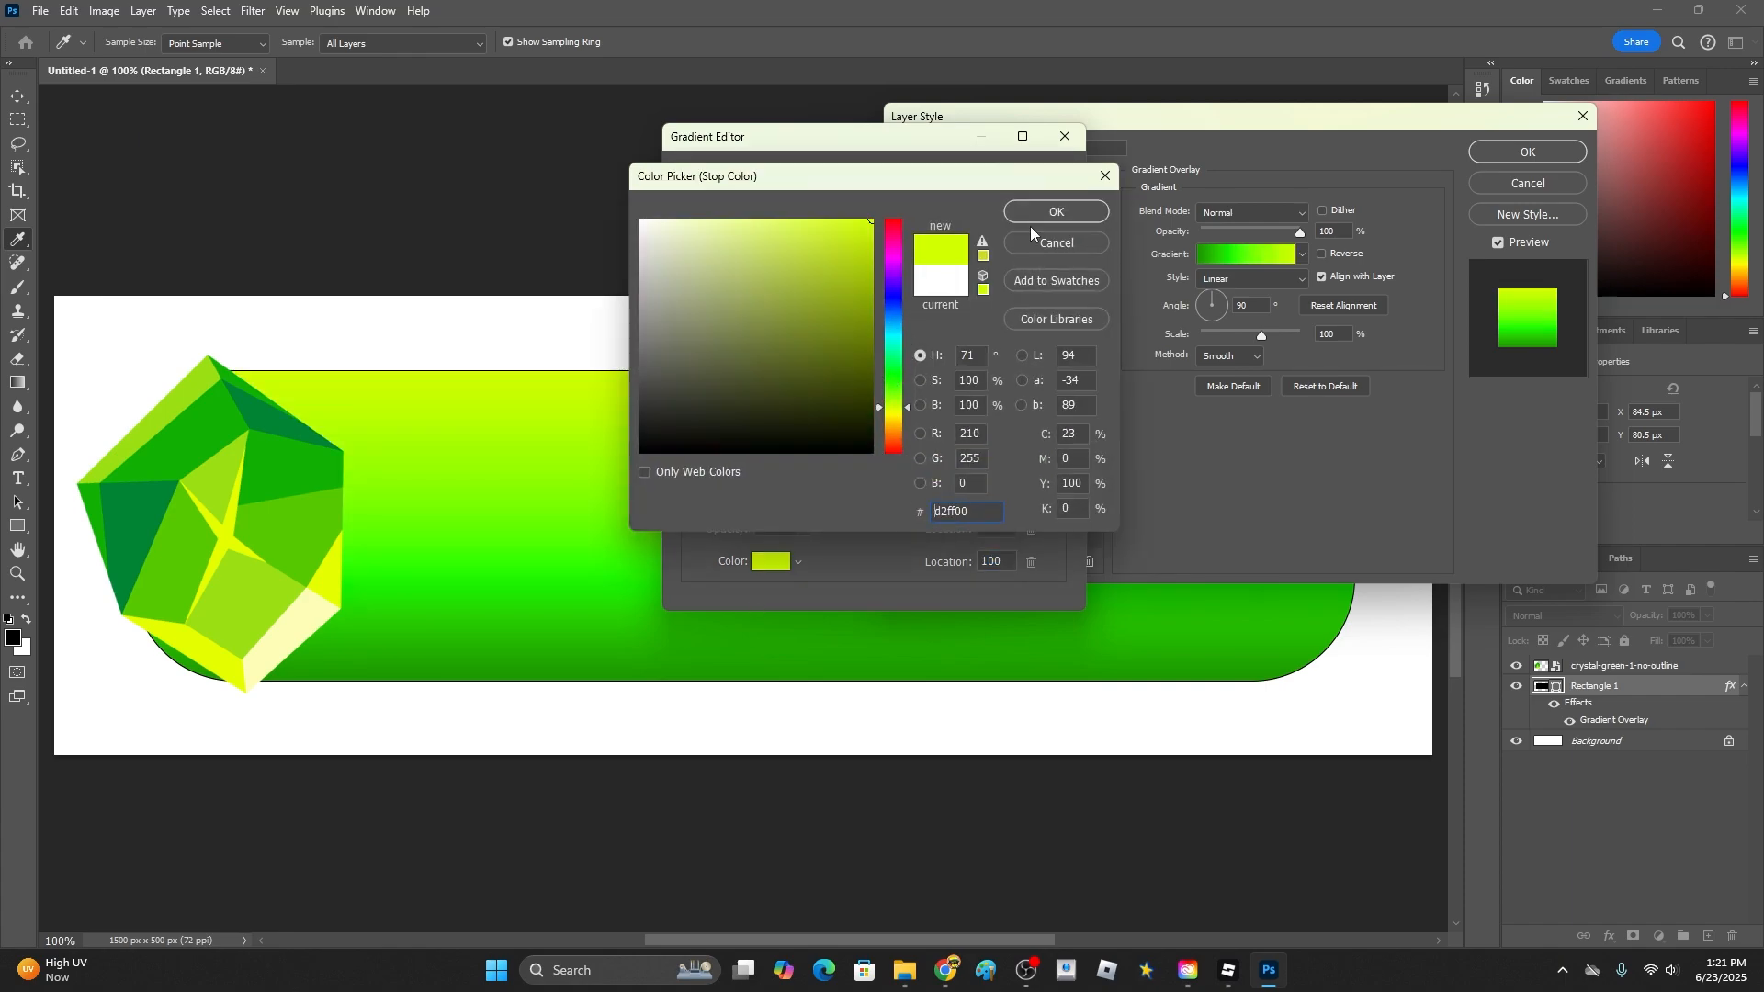
click(1048, 217)
- Move the yellow-green stop to location 56% and change the starting stop's colour to 28d400
mouse_move(823, 483)
mouse_down()
mouse_move(772, 493)
mouse_move(950, 492)
mouse_move(718, 492)
mouse_move(1033, 483)
mouse_move(781, 489)
mouse_move(822, 484)
mouse_up()
drag(1058, 482, 896, 485)
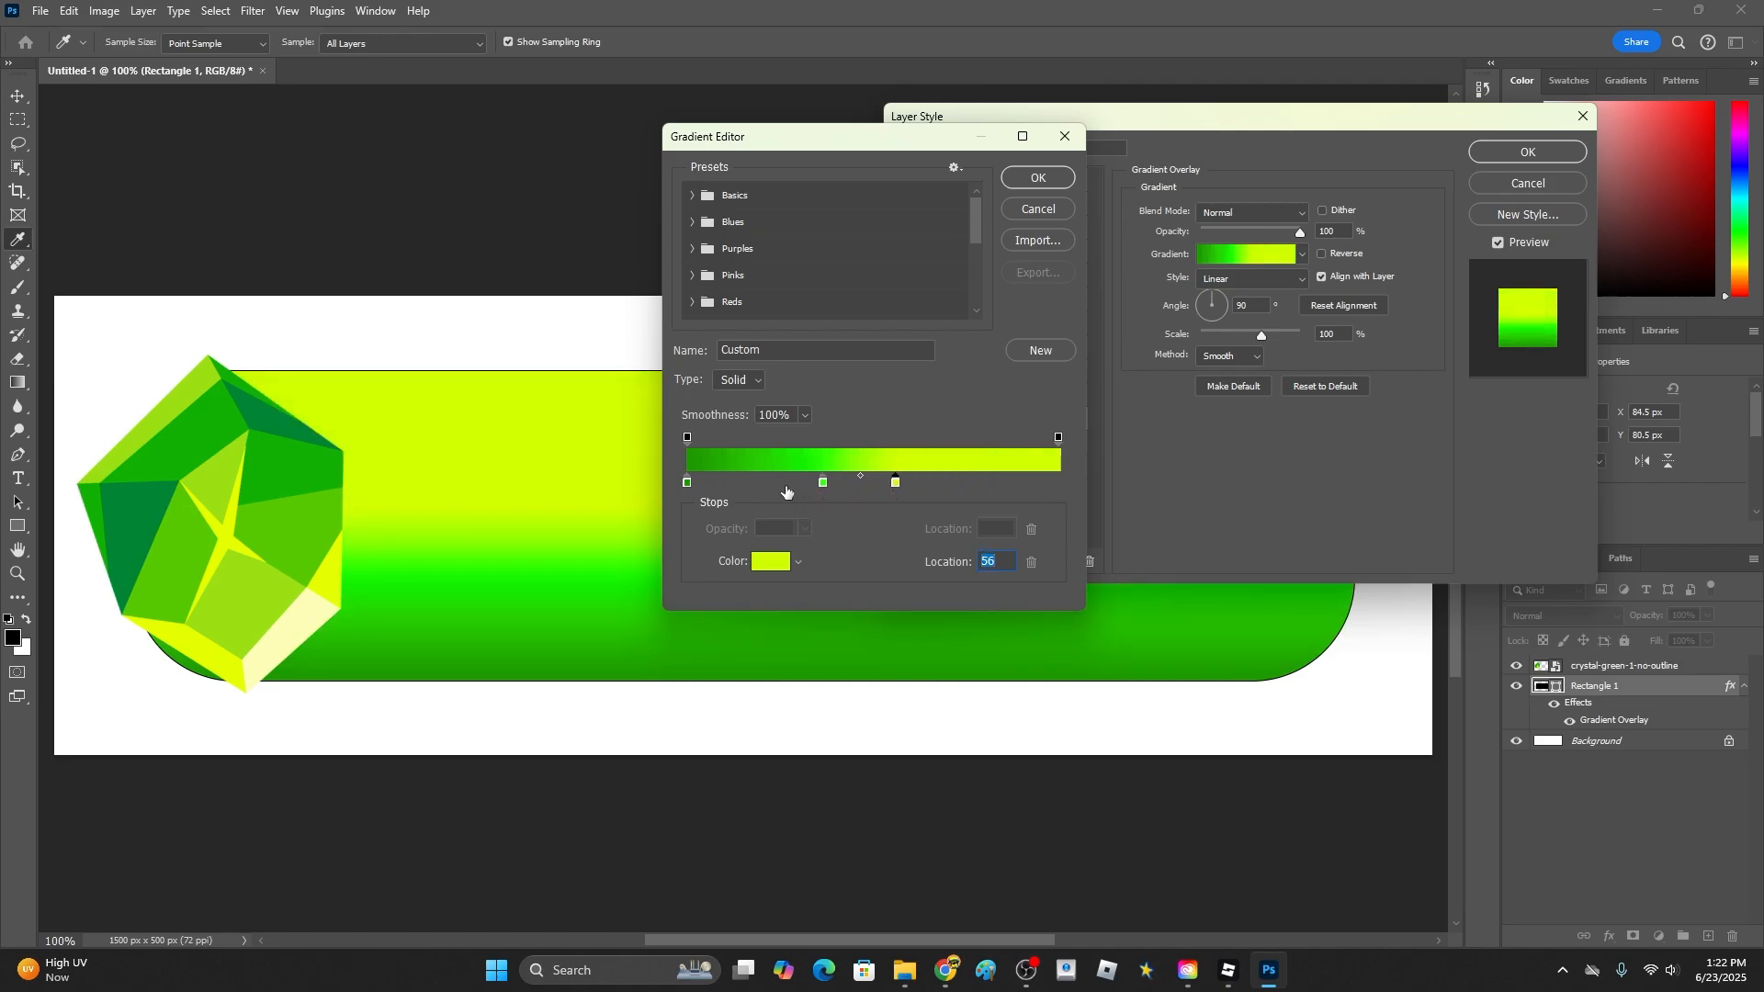
double_click(687, 482)
click(872, 258)
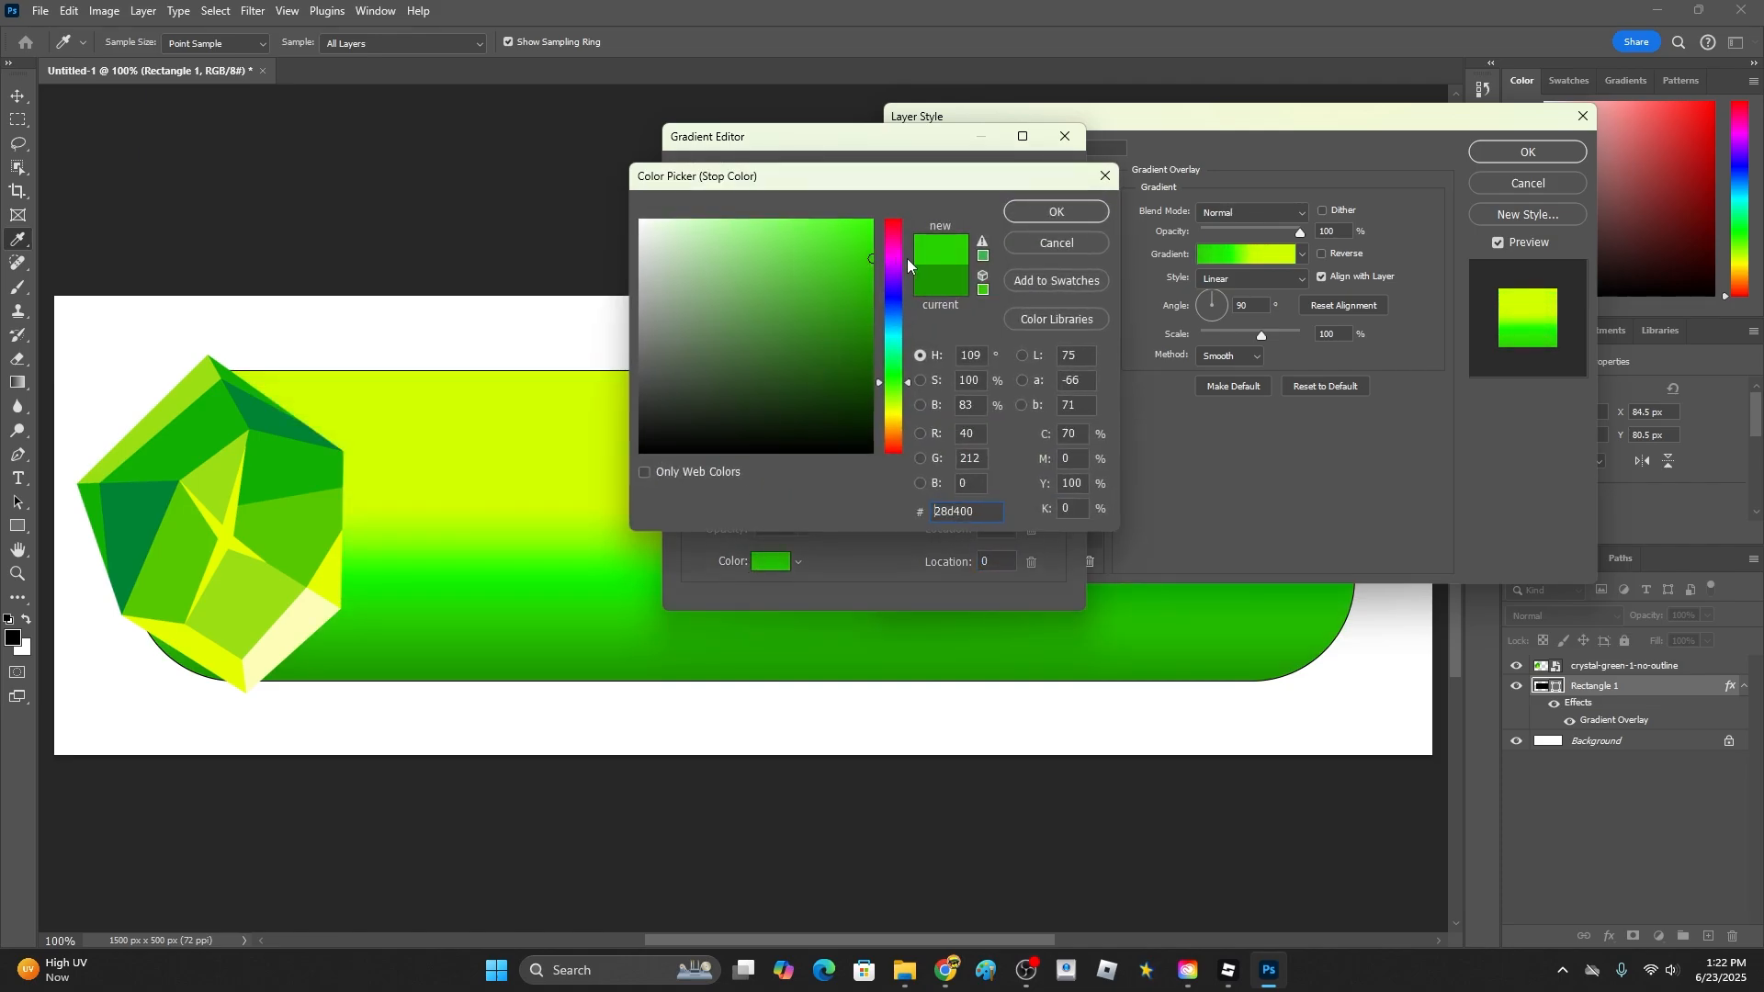
click(1053, 217)
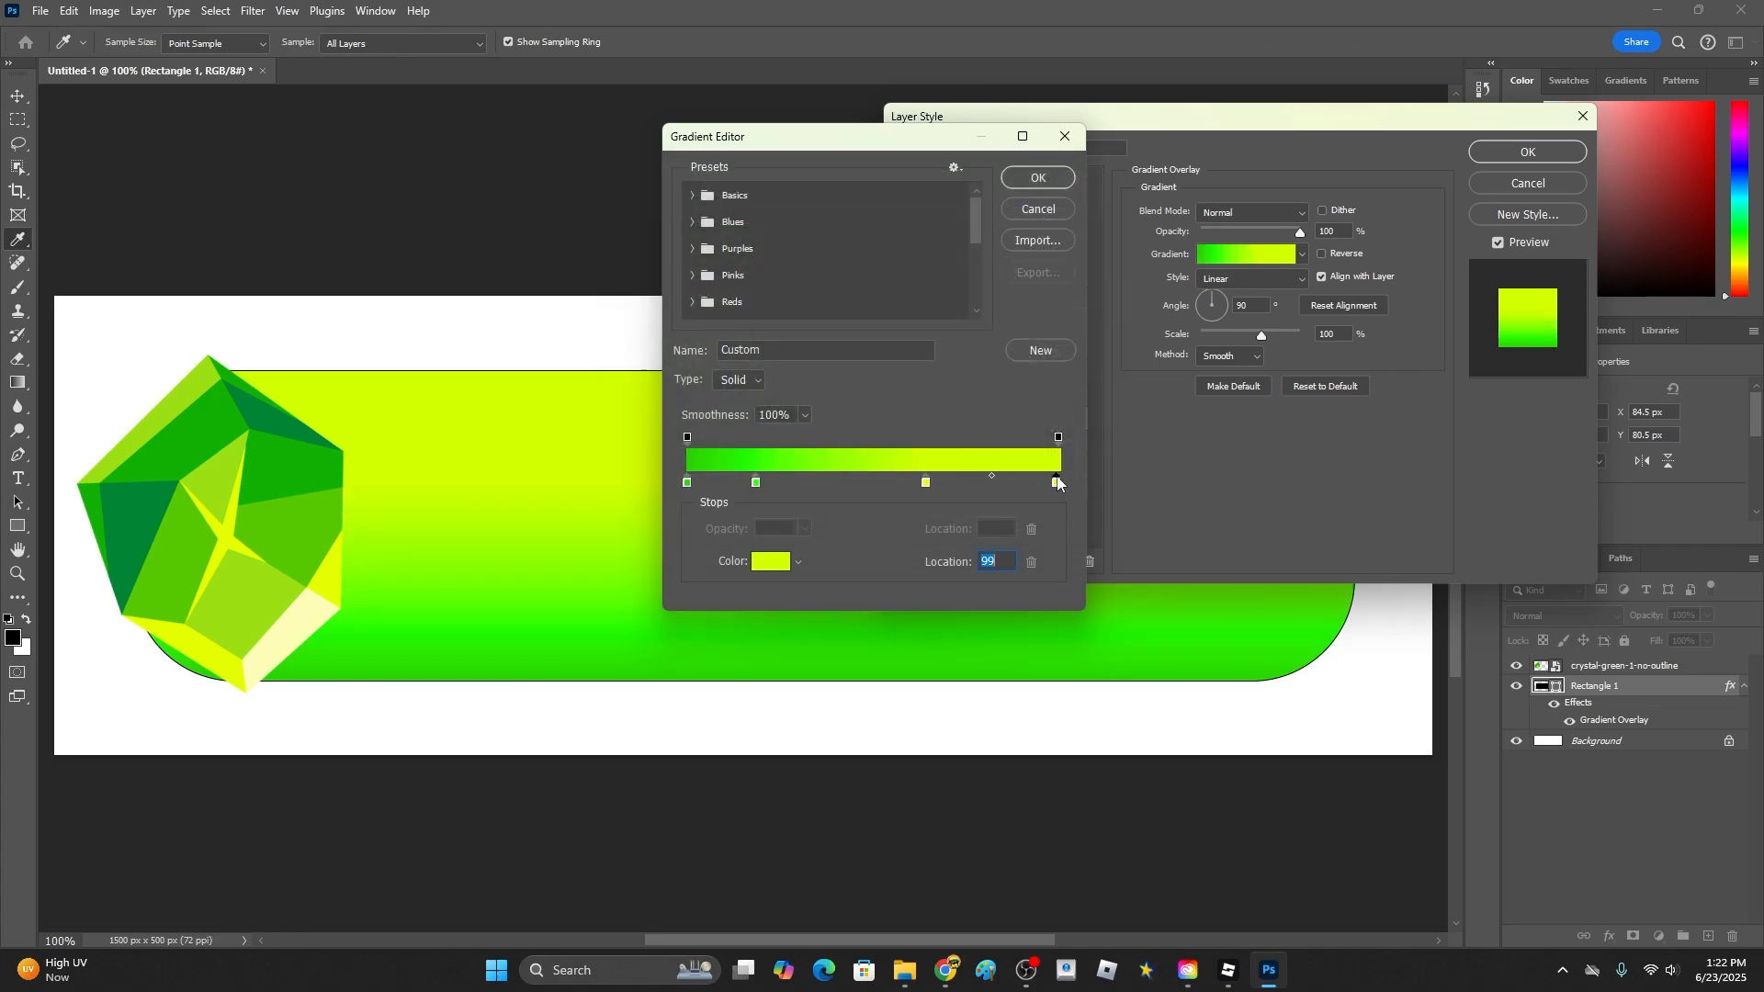
- Set the stop at location 99% to pale yellow f1ffa6, shift the yellow-green stop slightly toward it, and move the bright green stop to 27%
click(772, 561)
click(720, 219)
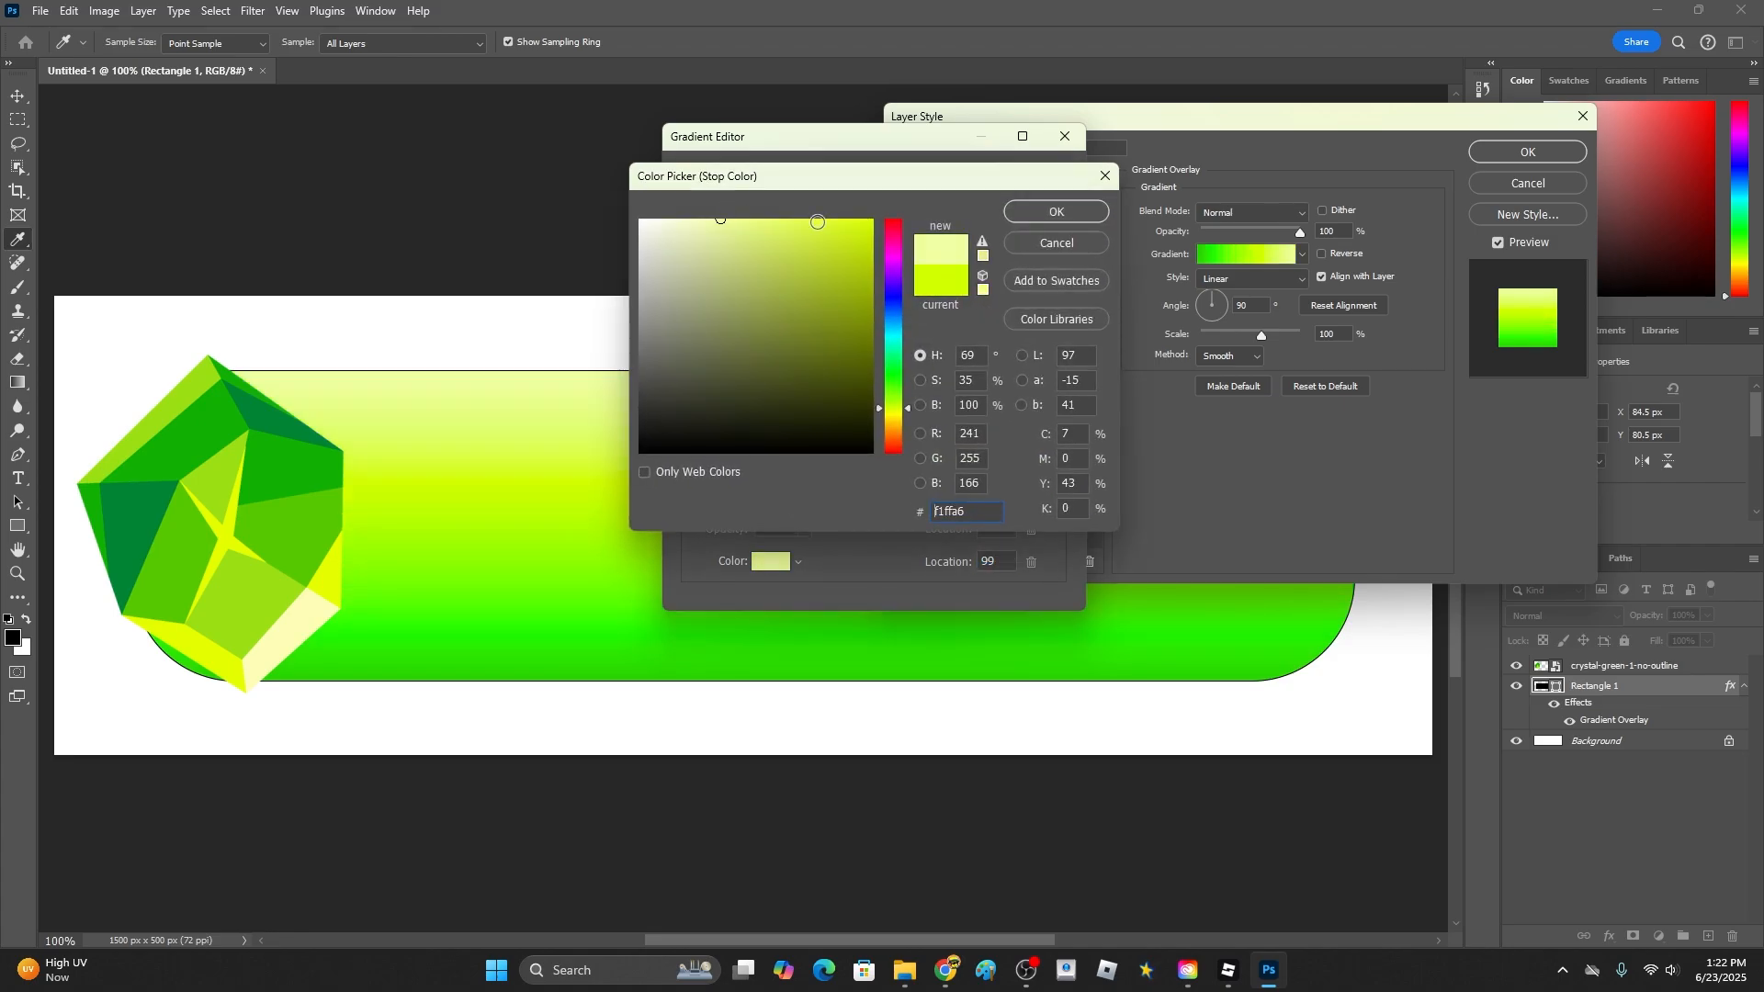
click(1087, 210)
mouse_move(925, 485)
mouse_down()
mouse_move(982, 485)
mouse_move(935, 489)
mouse_up()
click(797, 485)
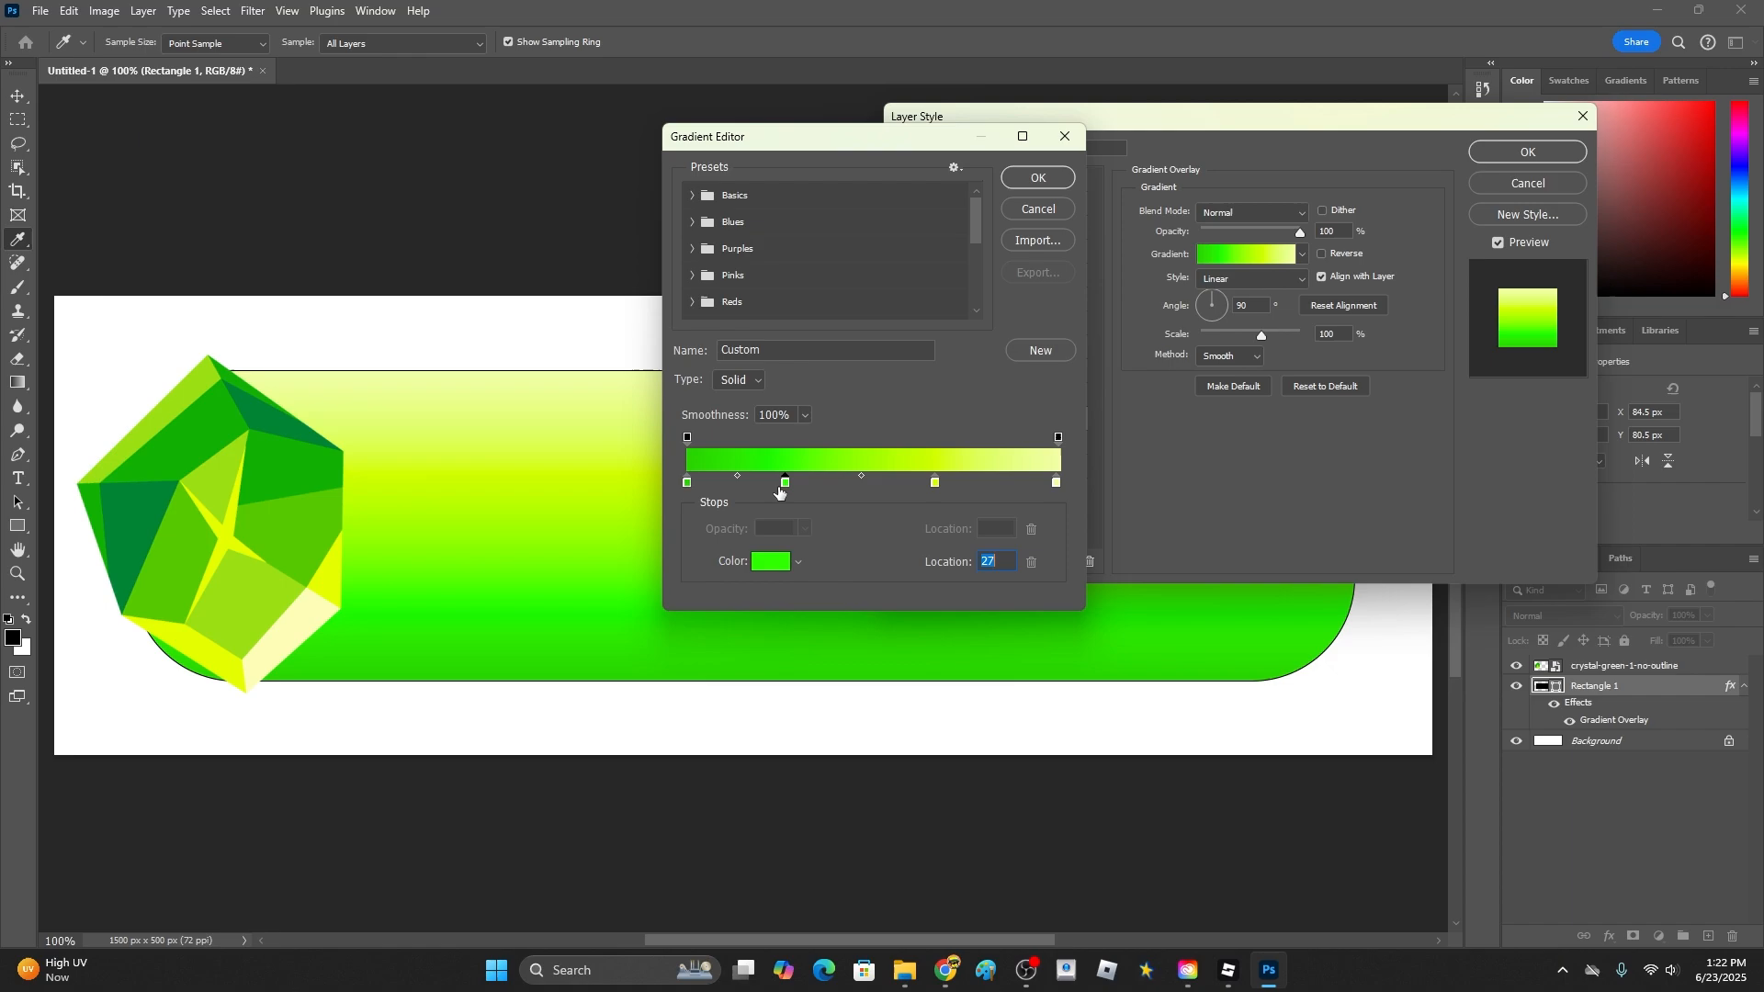
- Nudge the gradient overlay's bright green stop slightly toward the yellow-green stop, and give the rectangle a stroke with a gradient fill
mouse_move(786, 490)
mouse_down()
mouse_move(763, 493)
mouse_move(796, 489)
mouse_up()
click(1038, 178)
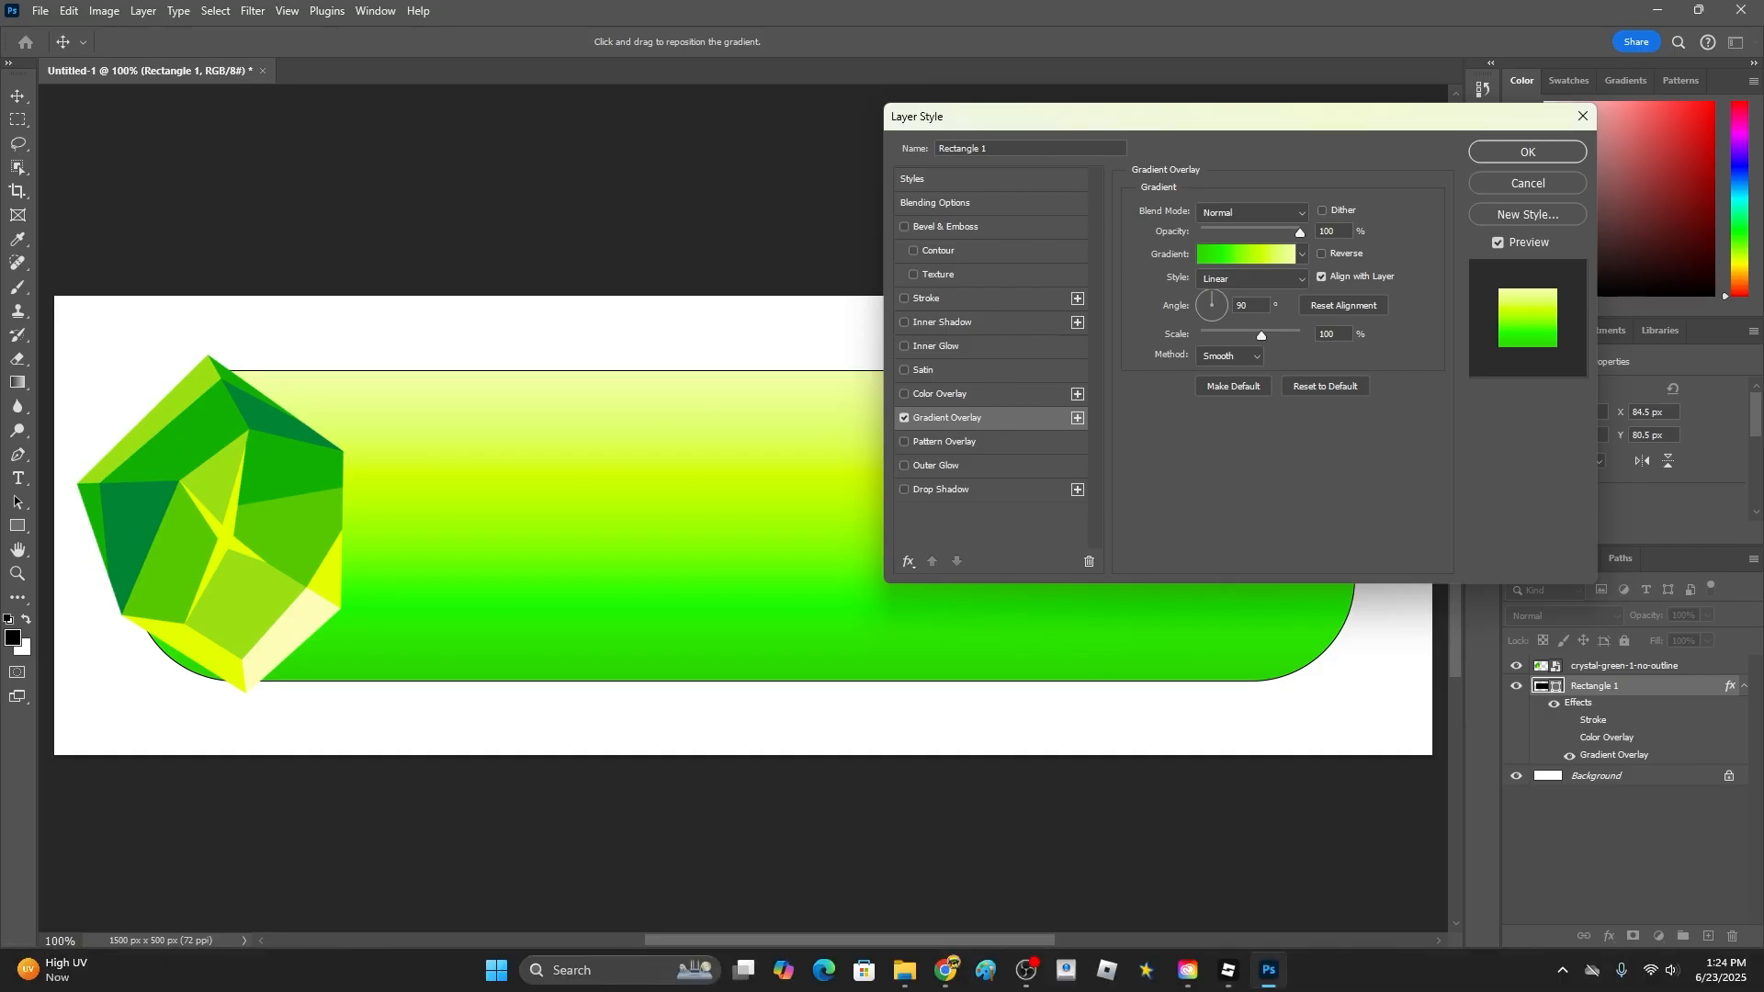
click(929, 300)
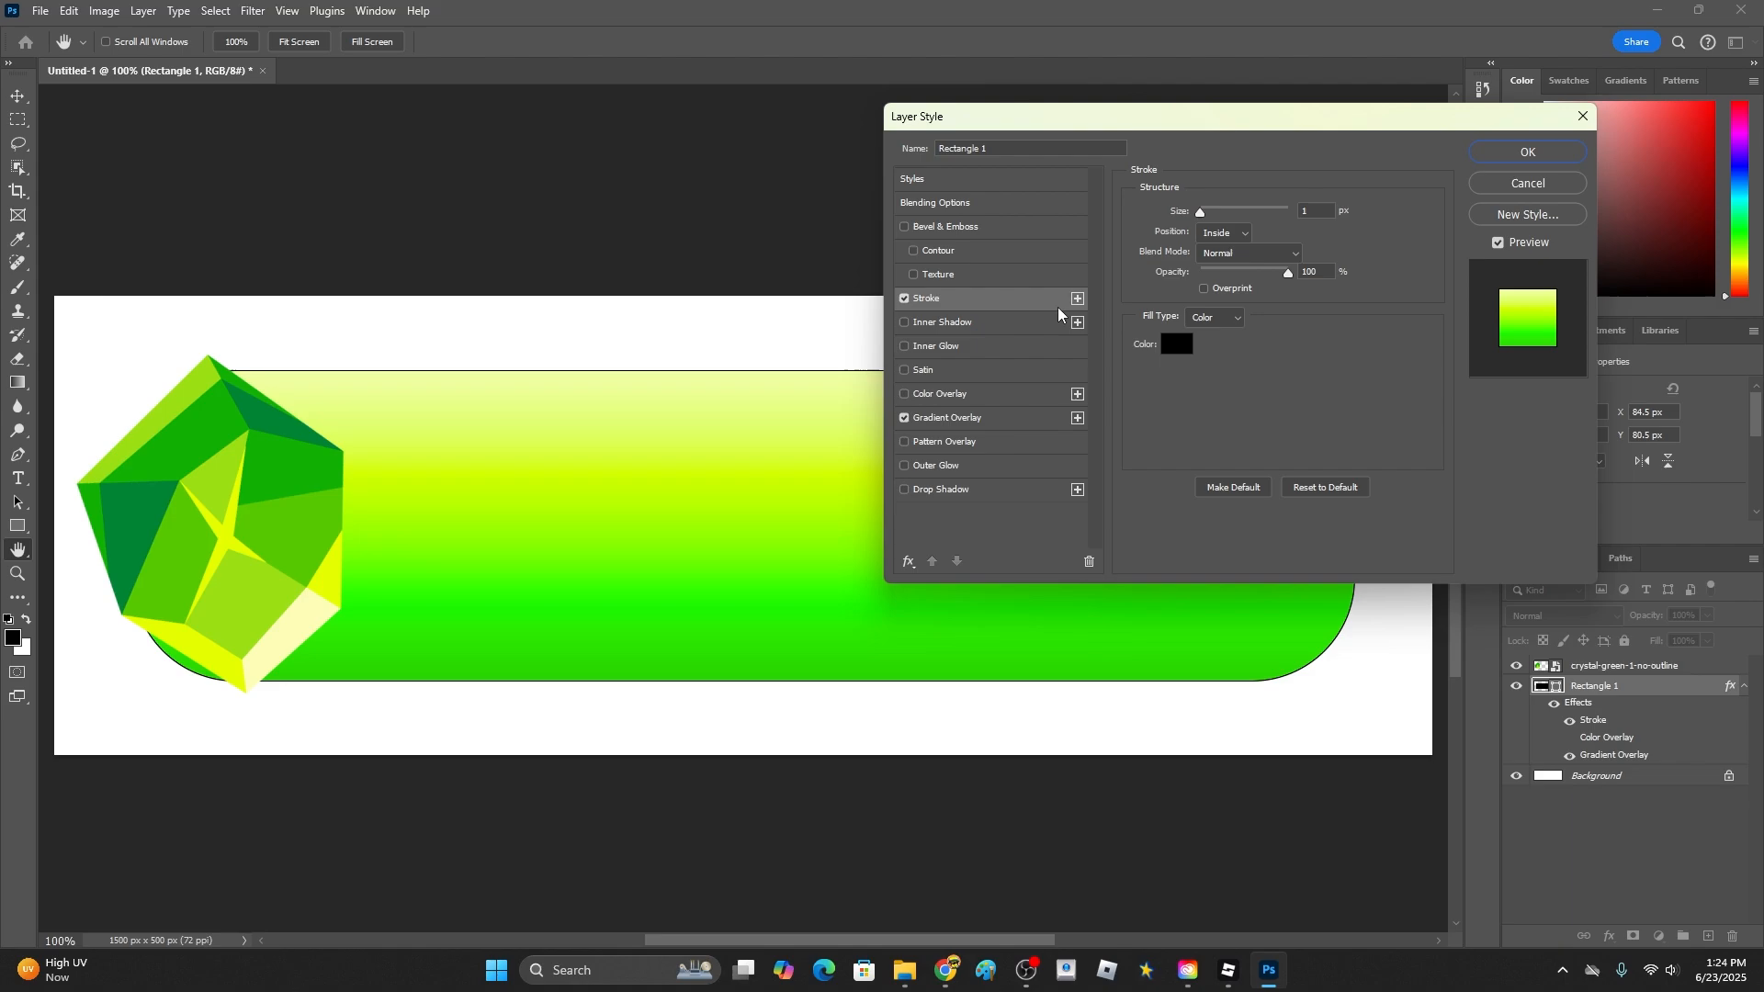
click(1210, 318)
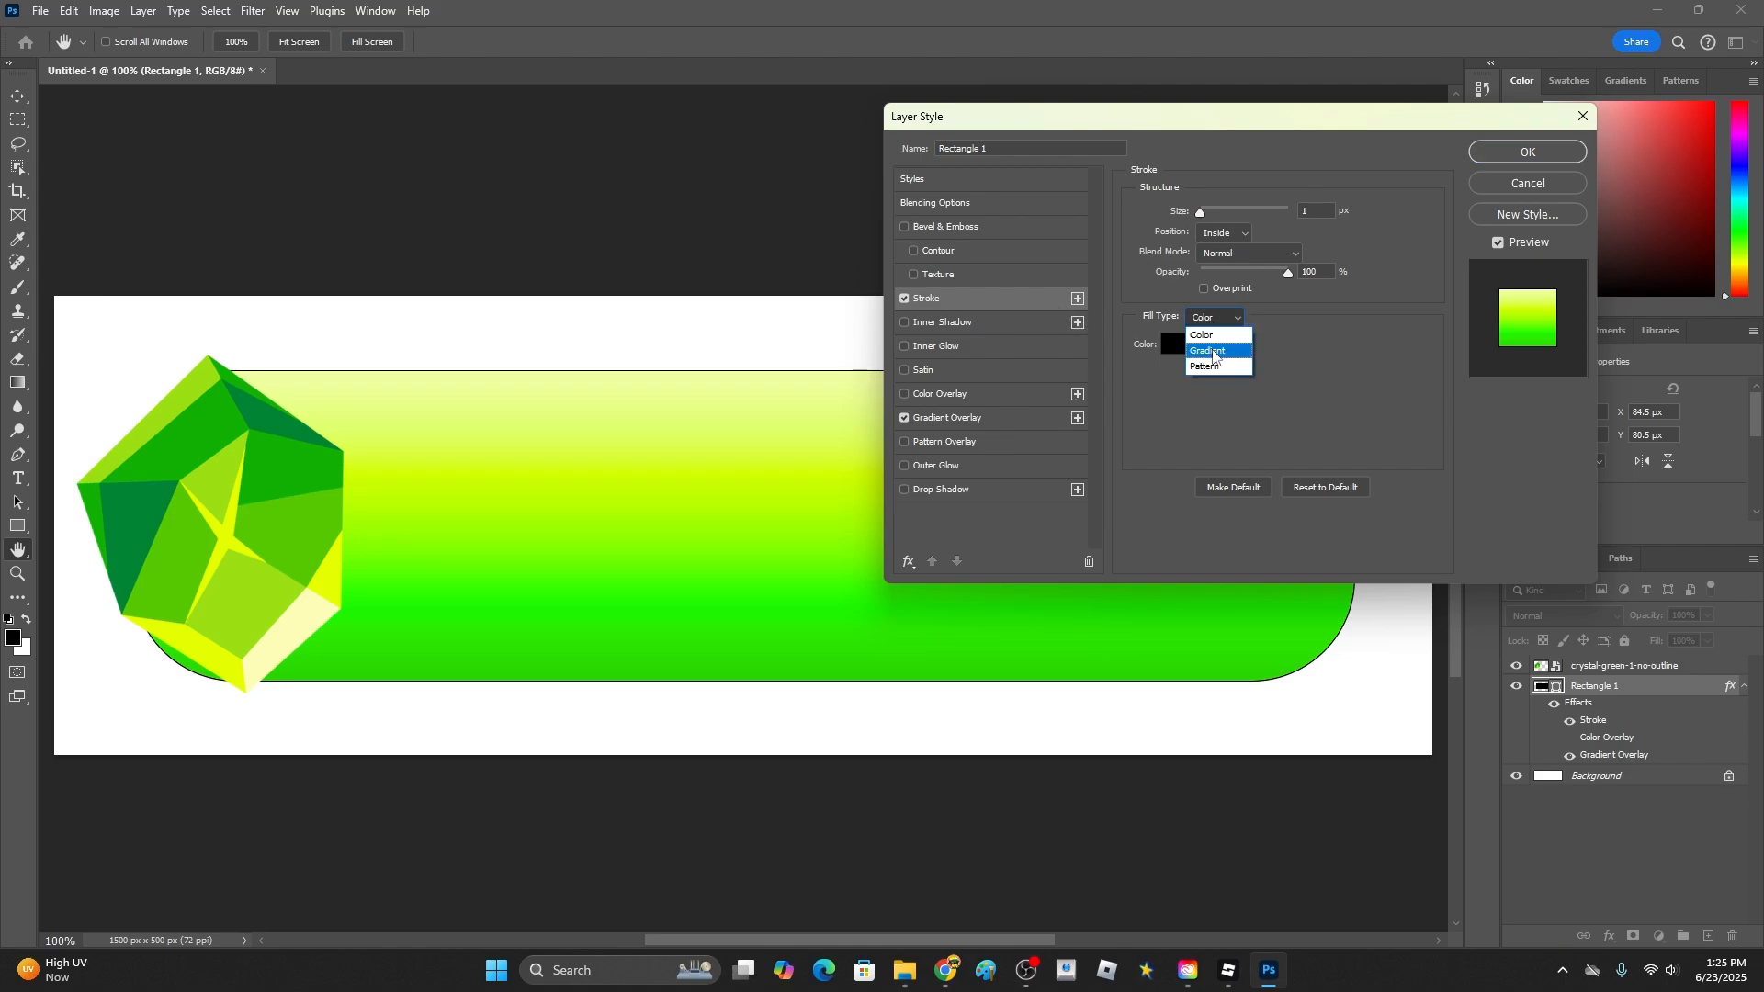
click(1212, 340)
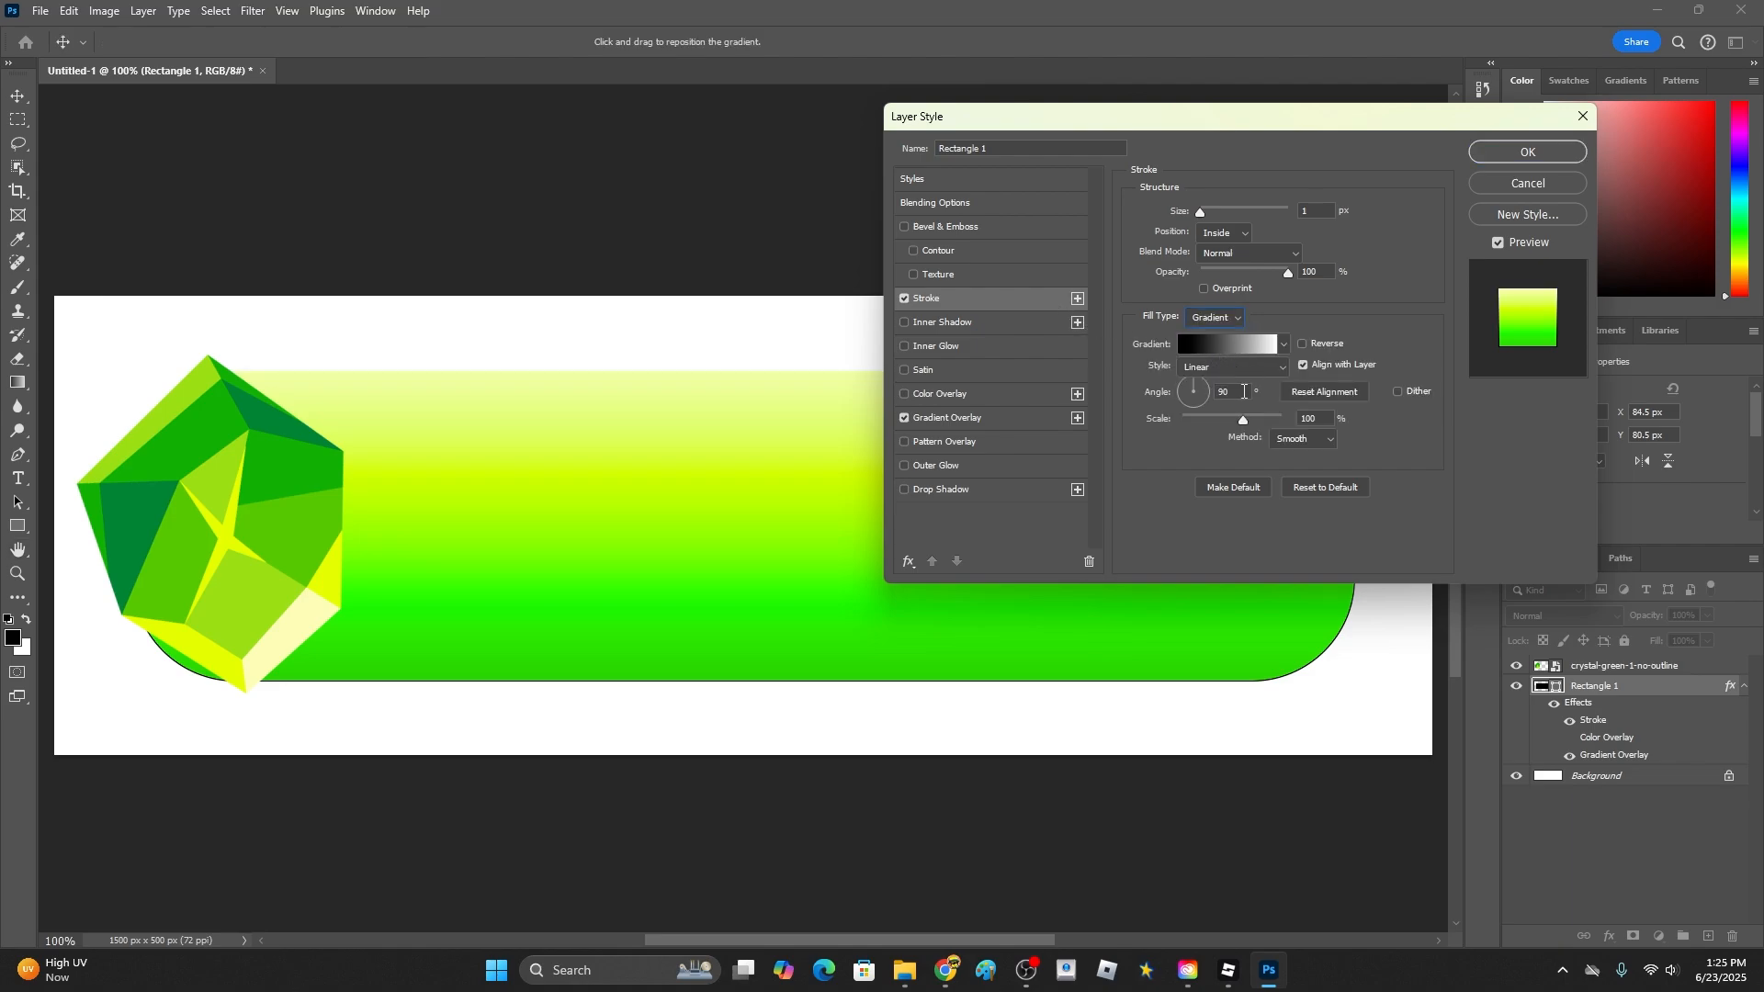
- Set the starting colour stop of the stroke gradient to dark green 007d18
click(1213, 346)
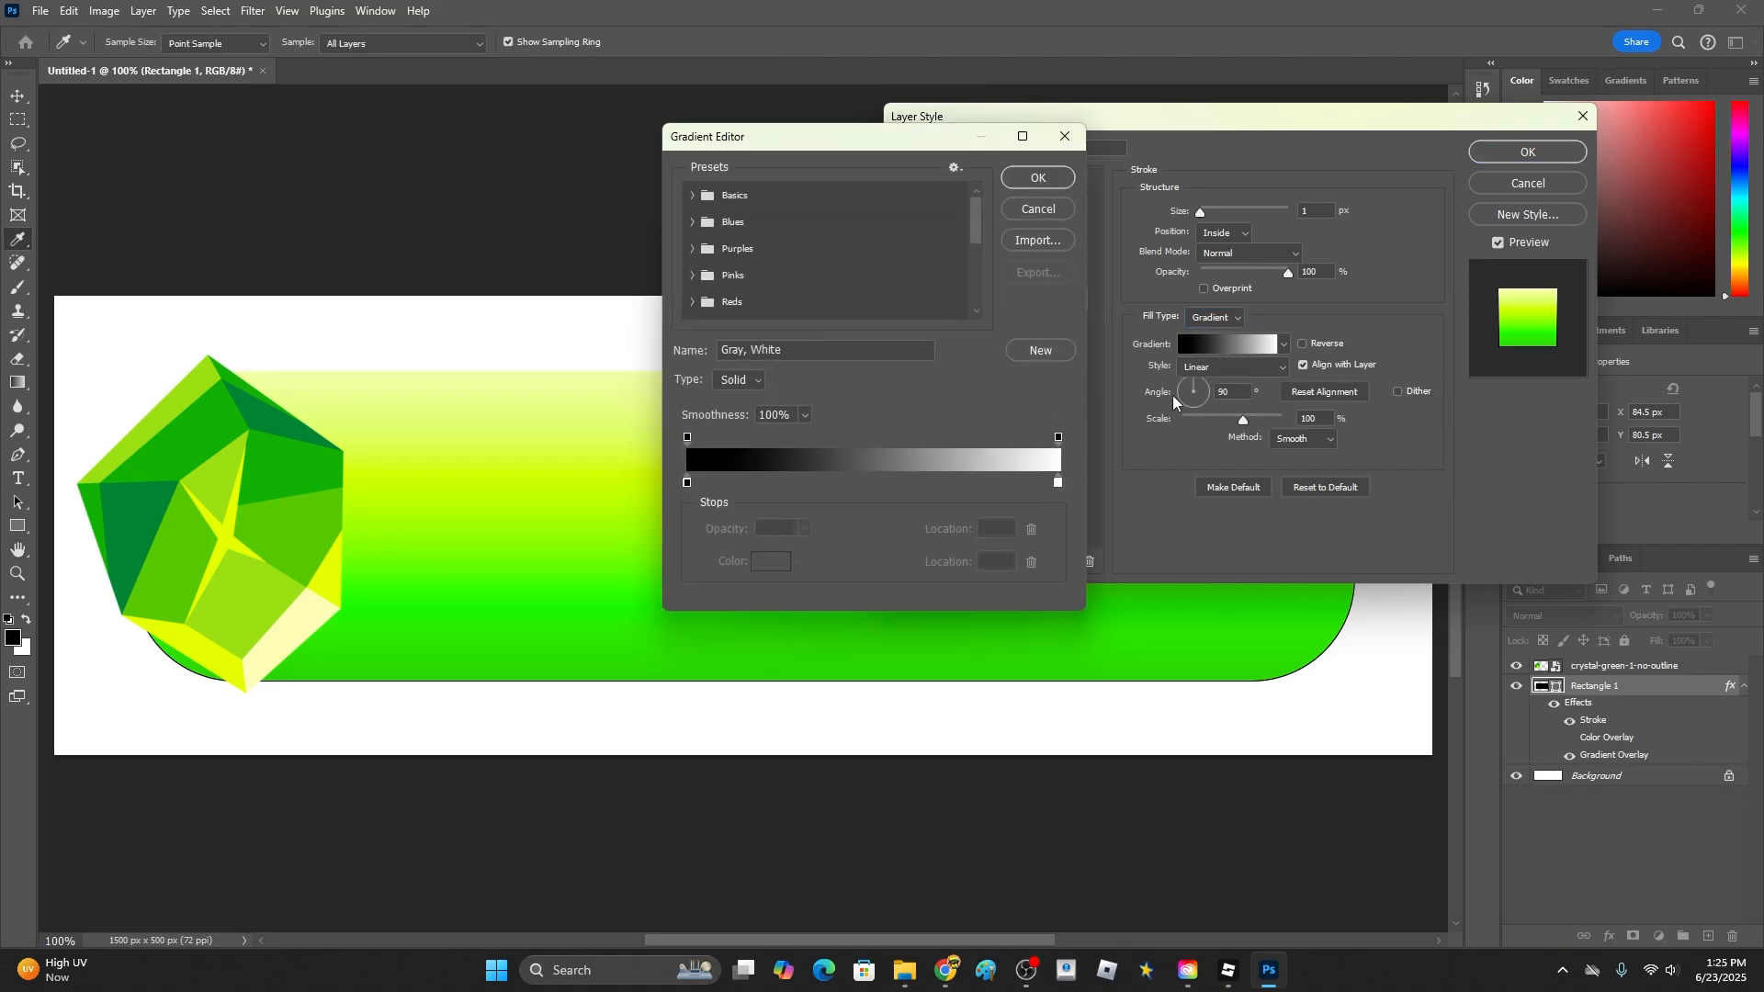
click(688, 482)
click(769, 560)
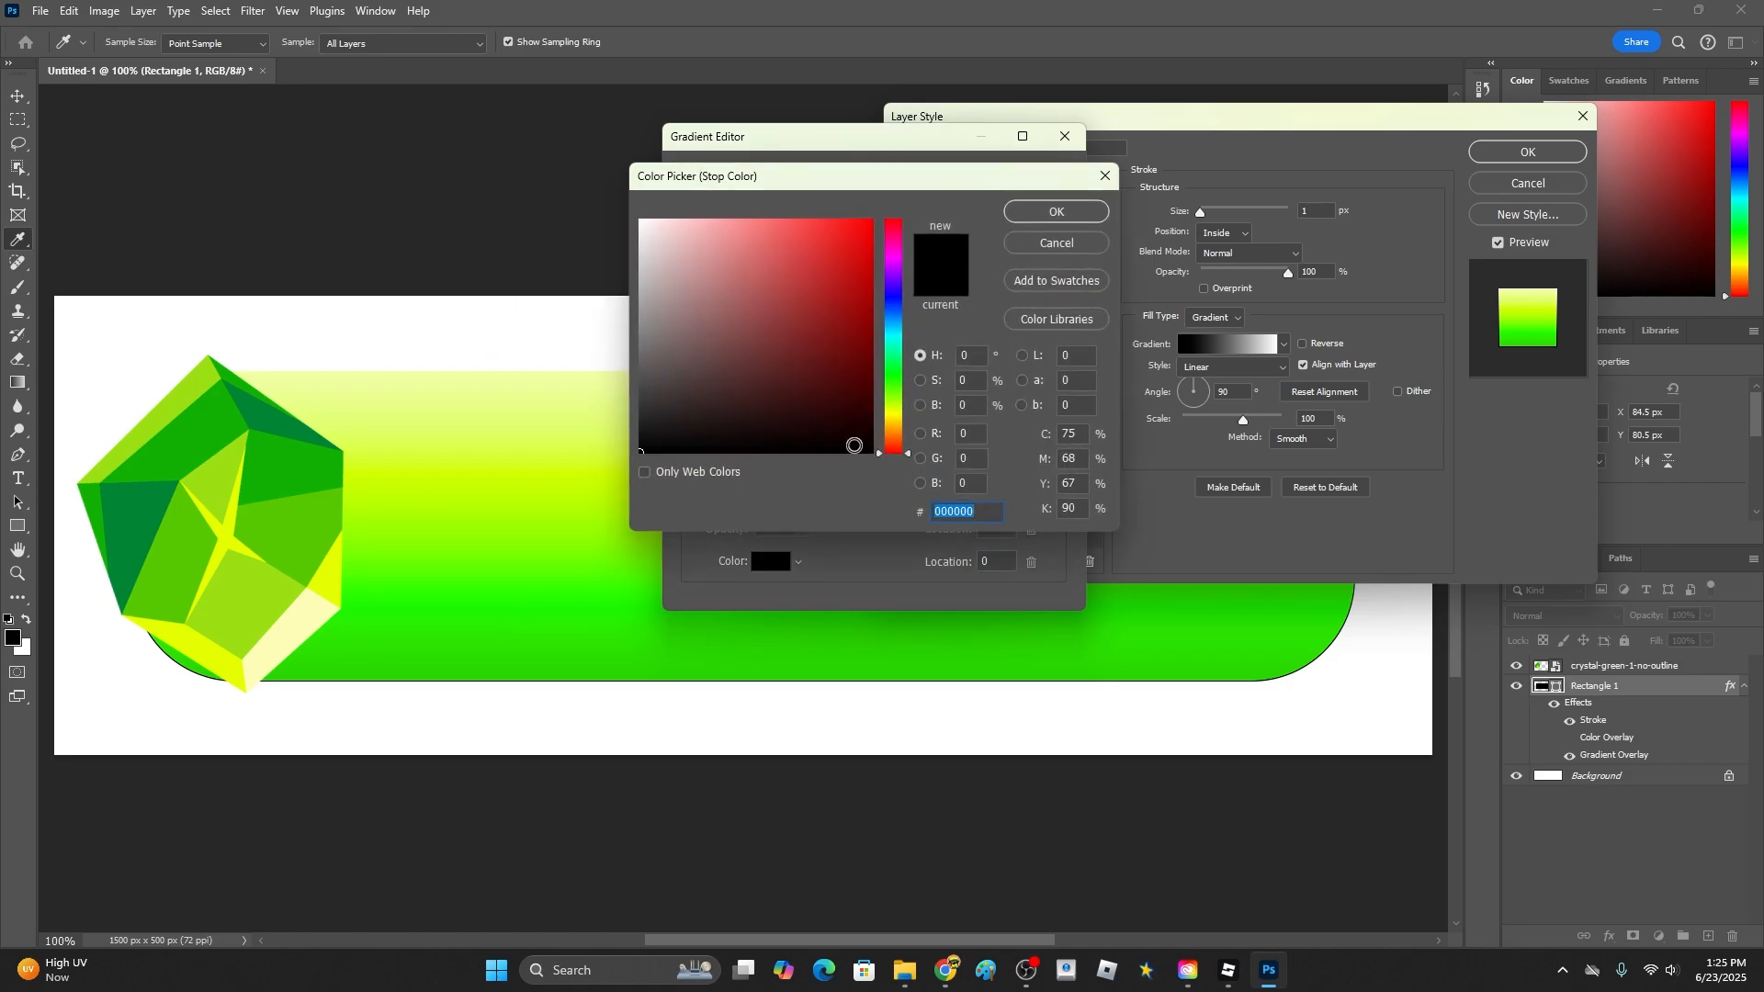
text(007c17)
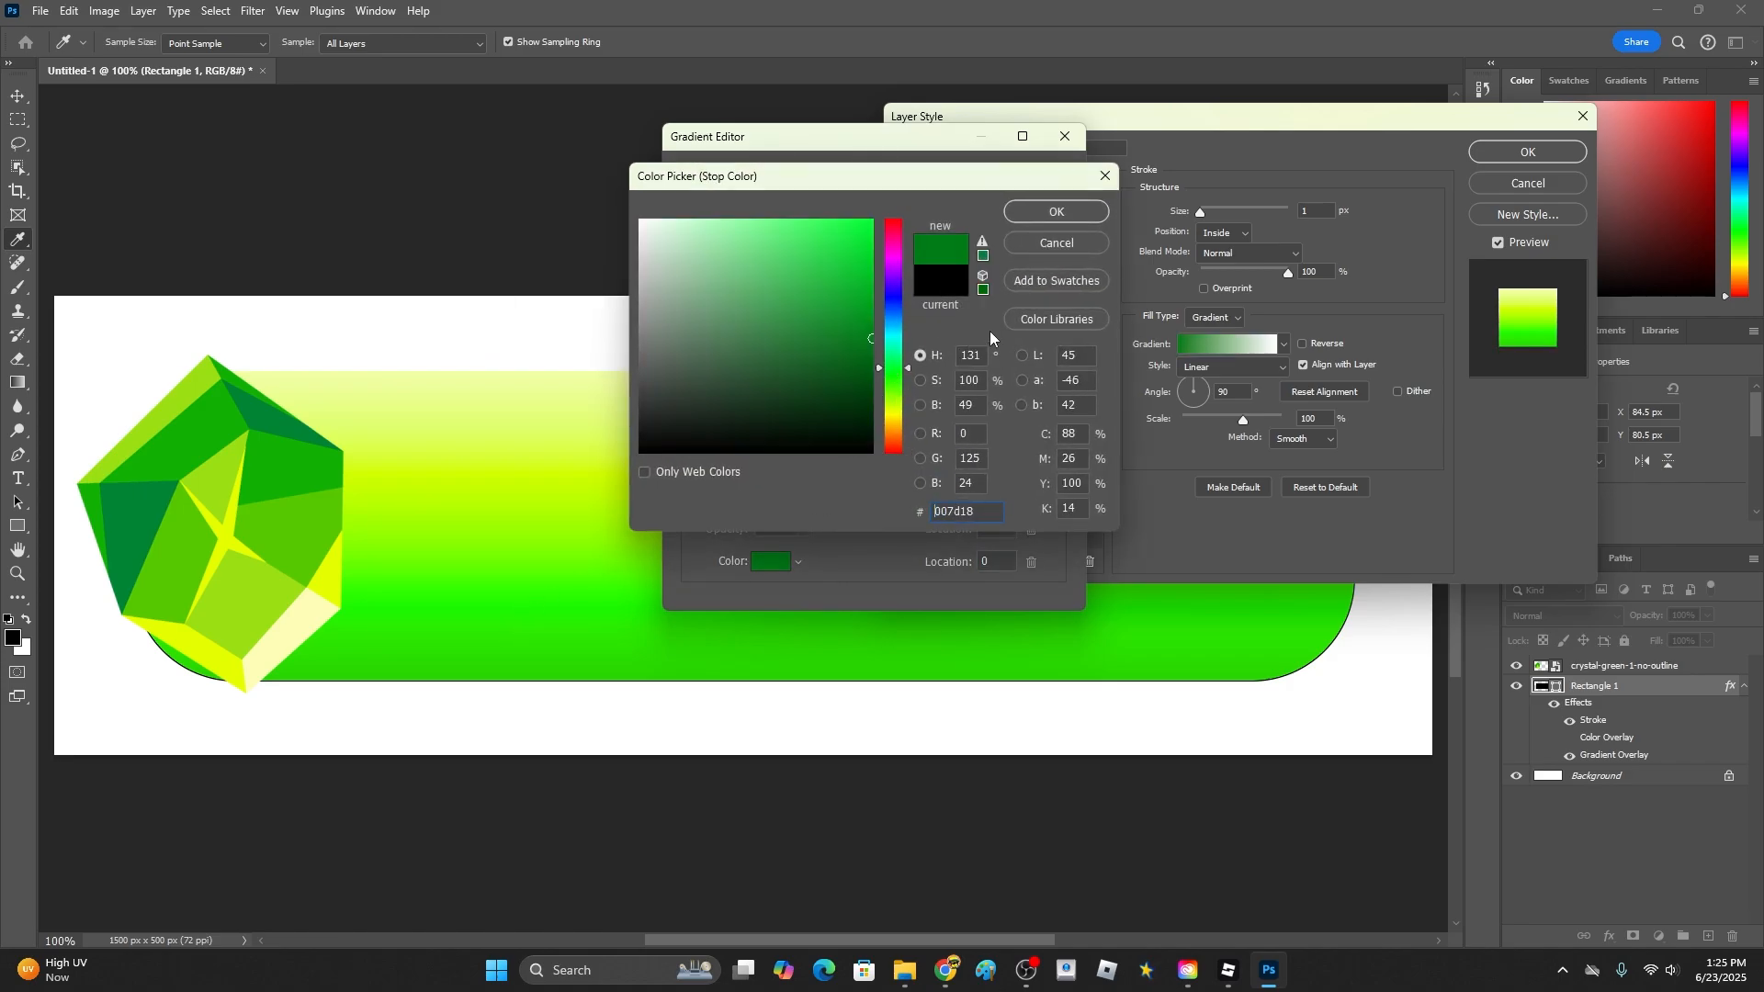
click(1057, 212)
- Set the end colour stop of the stroke gradient to olive yellow bdc400 and accept the gradient
click(1058, 483)
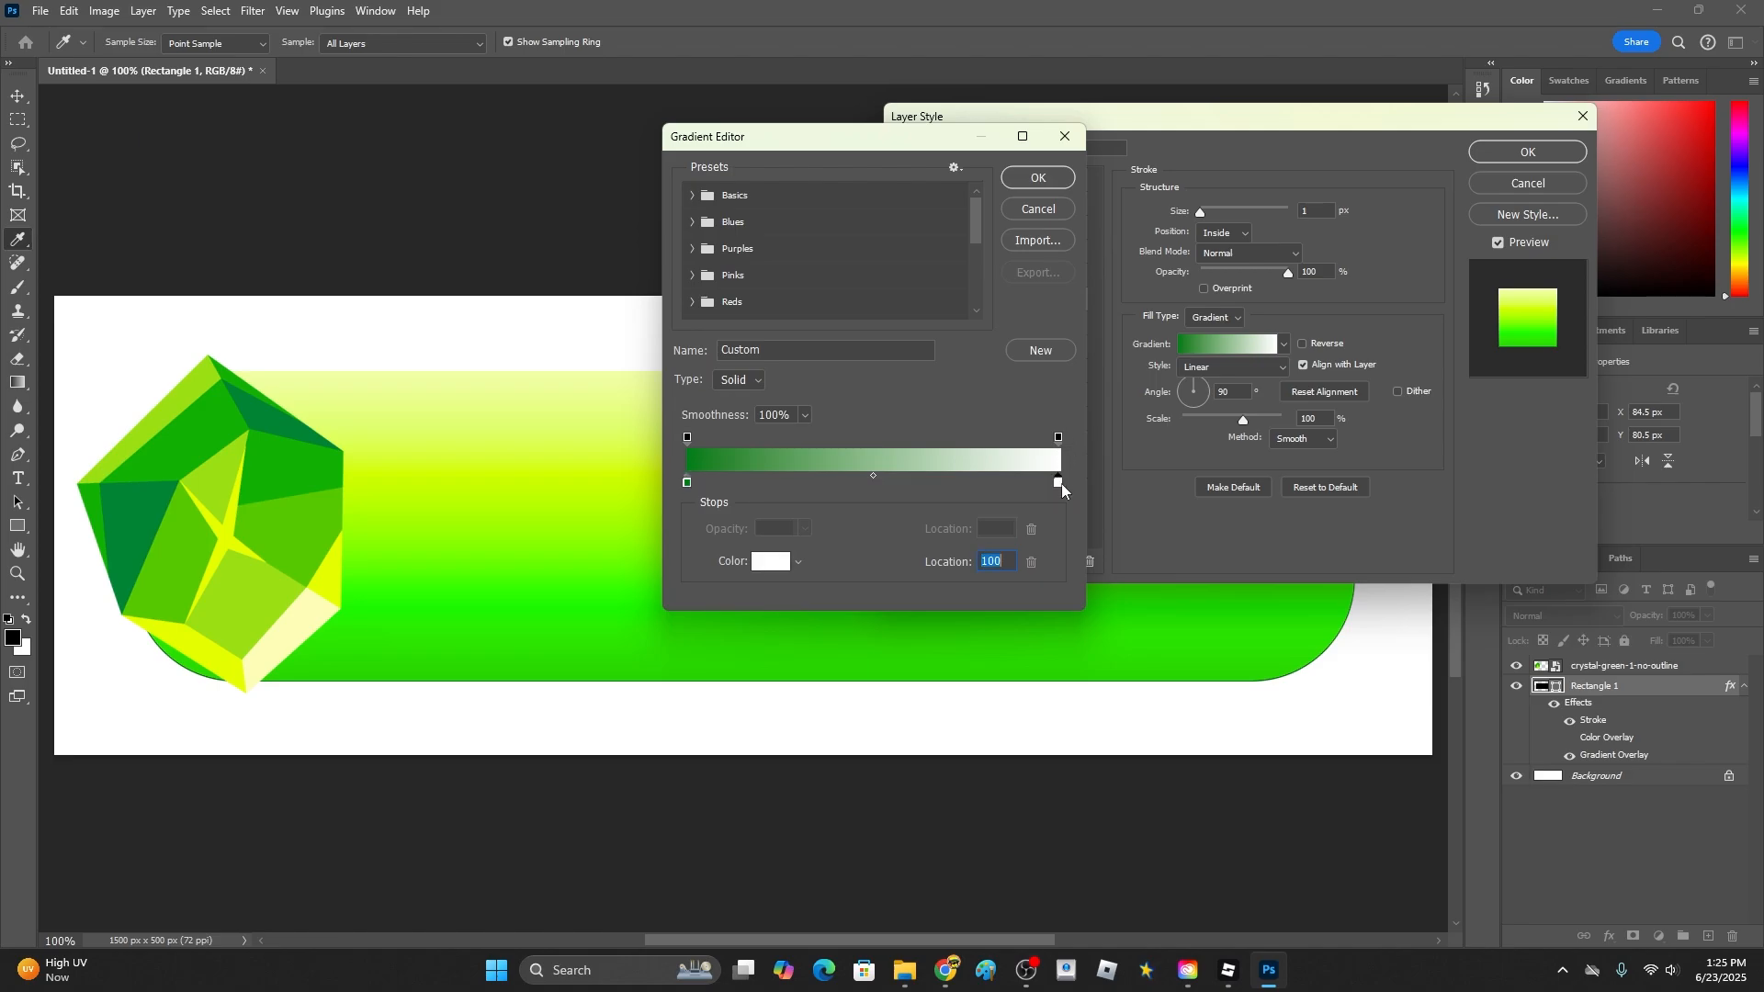
click(776, 570)
key(ctrl+v)
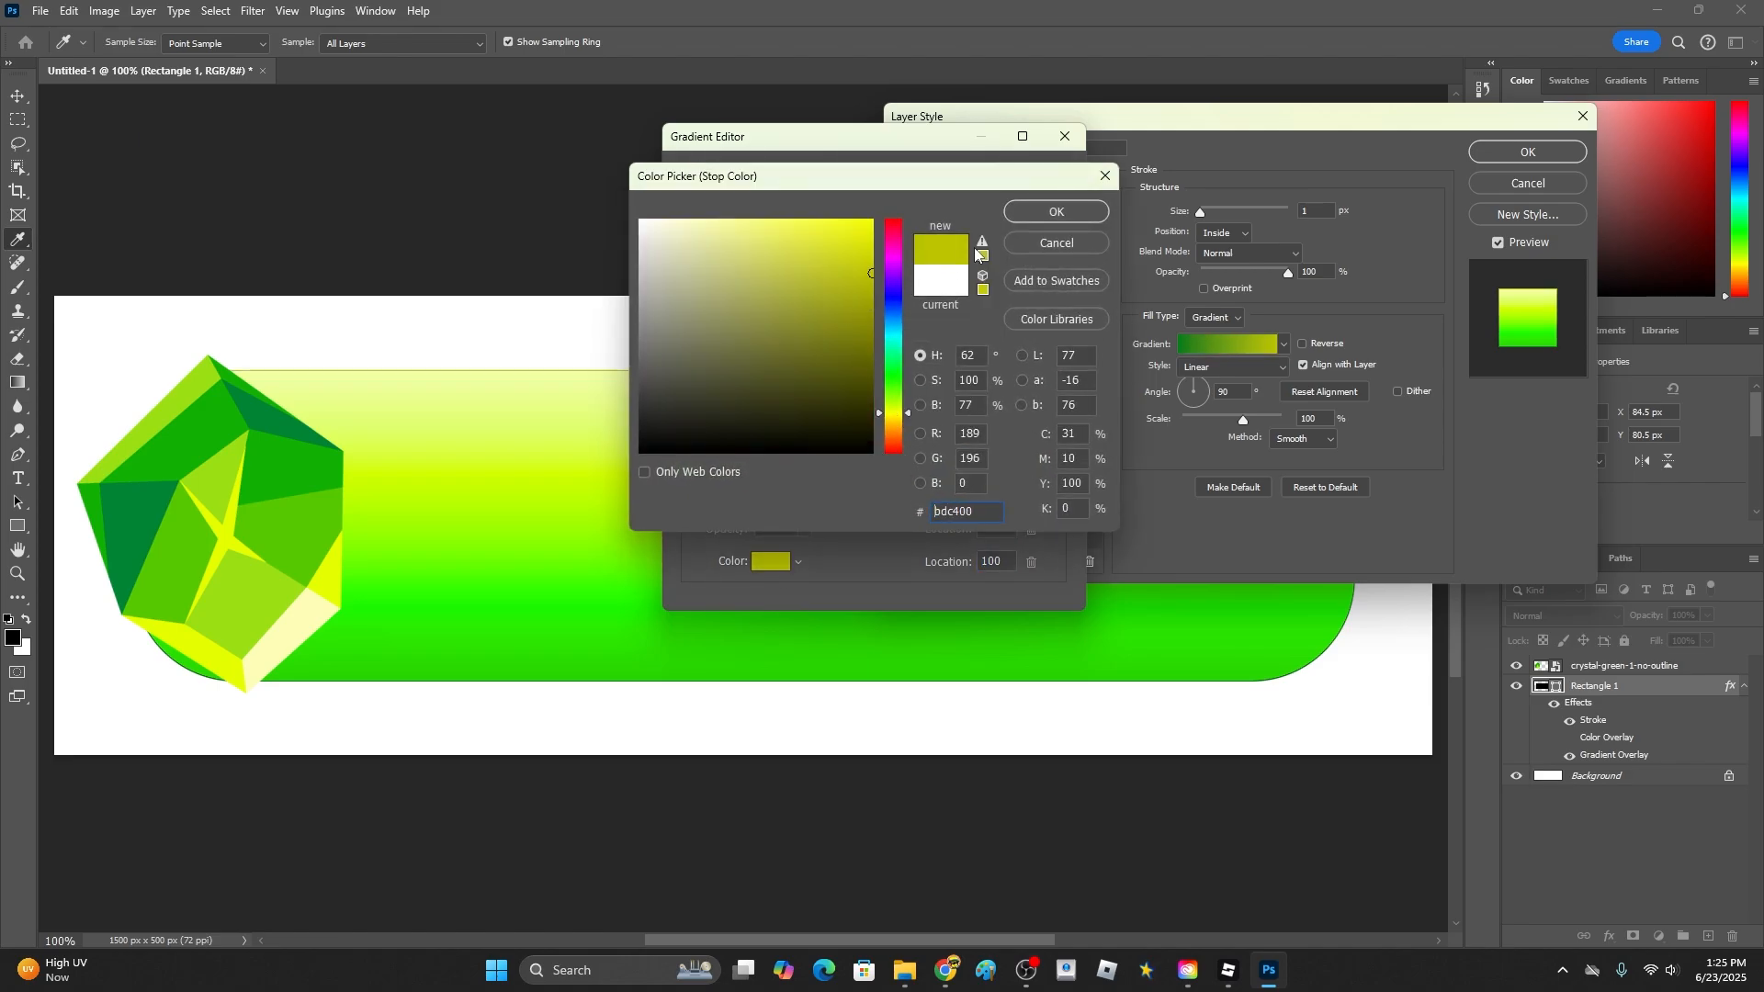
key(Return)
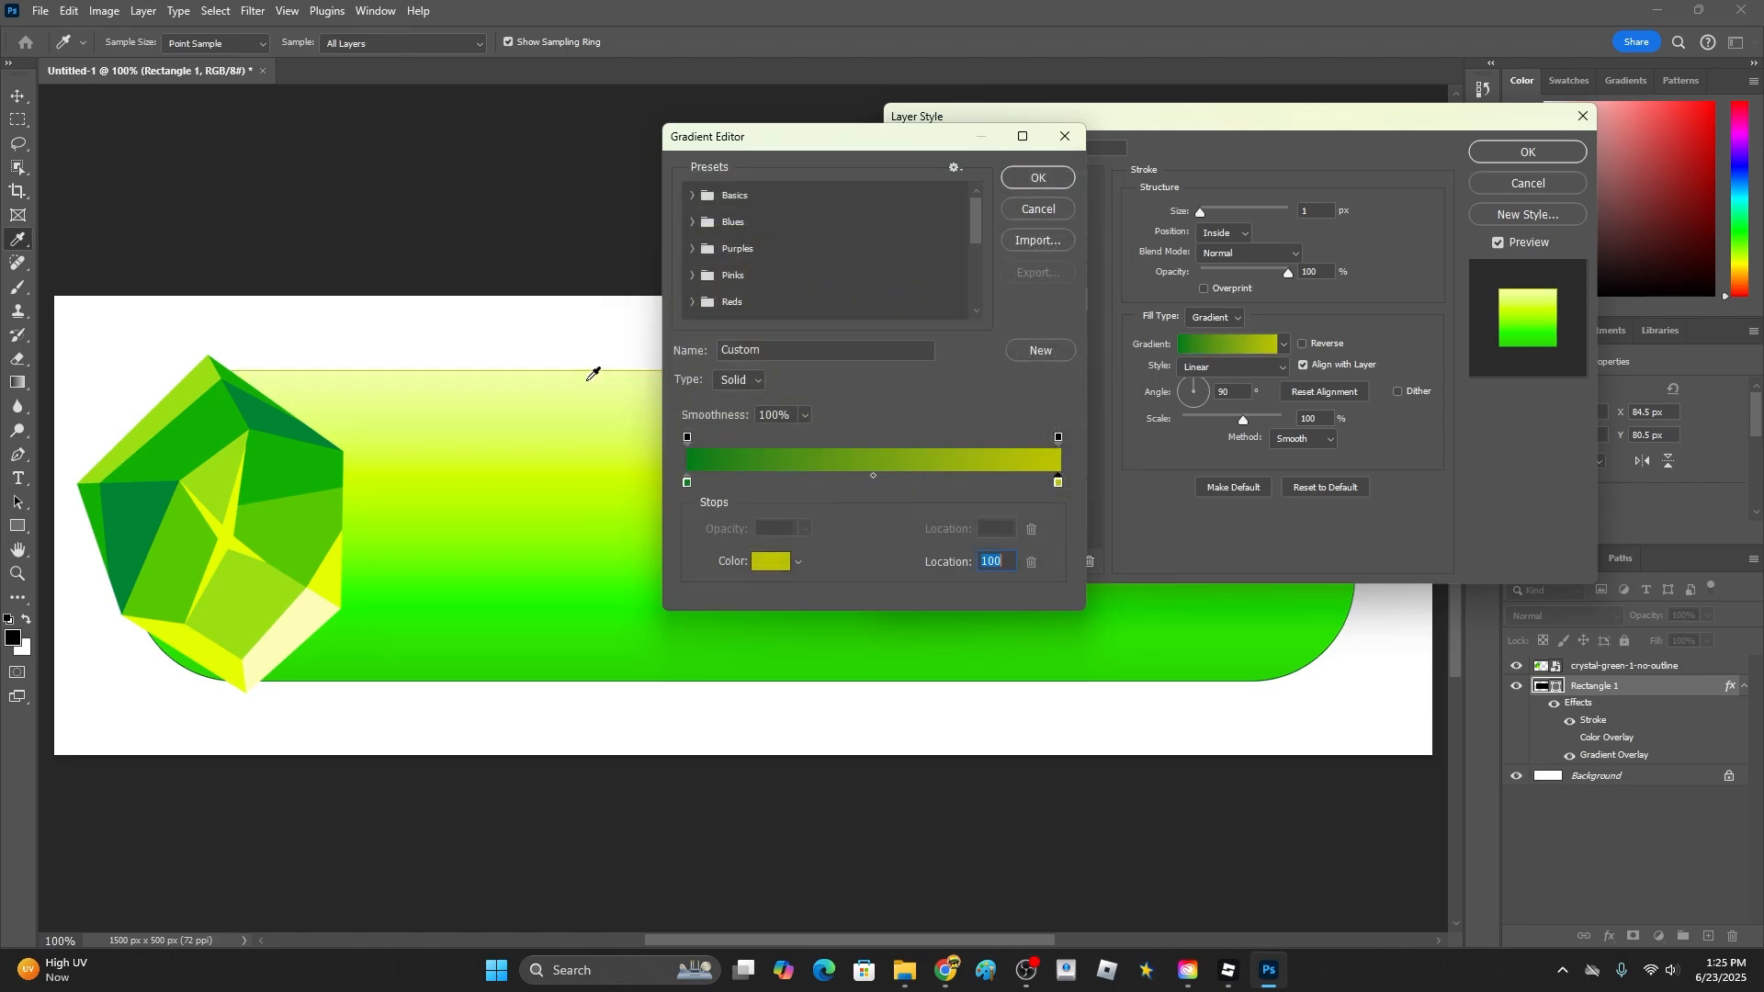
click(1055, 184)
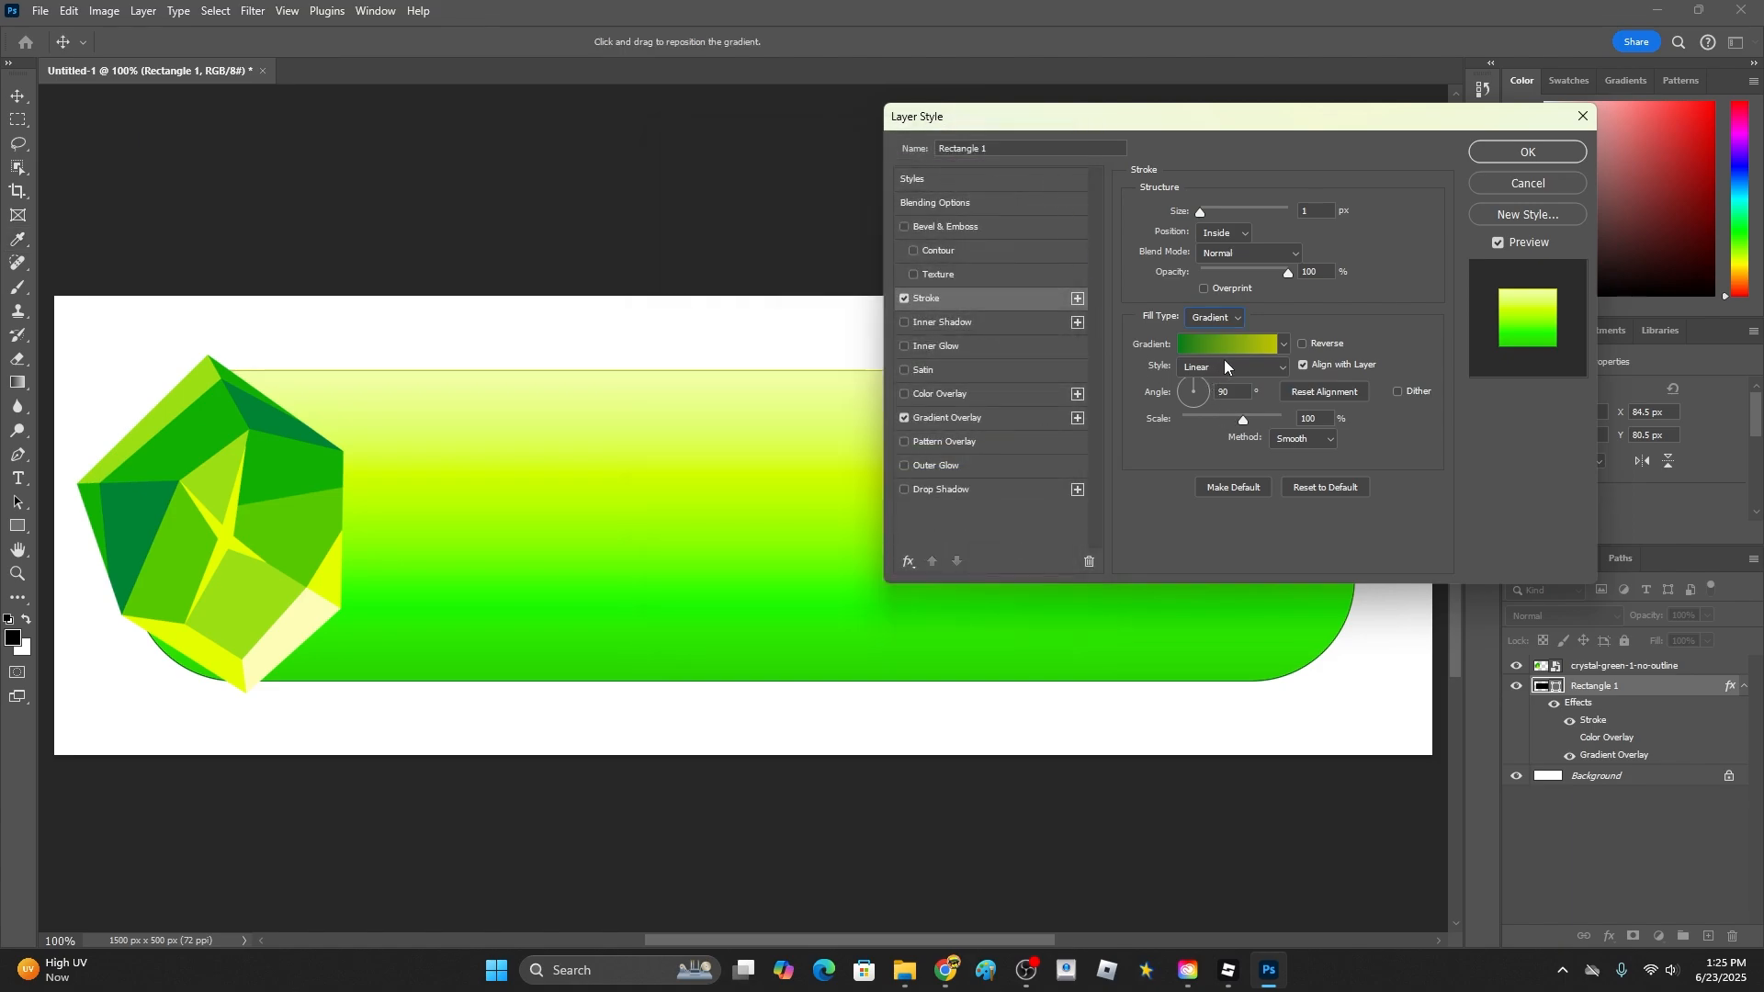
- Set the rectangle's stroke position to Center and its size to 21 px
drag(1199, 214, 1211, 213)
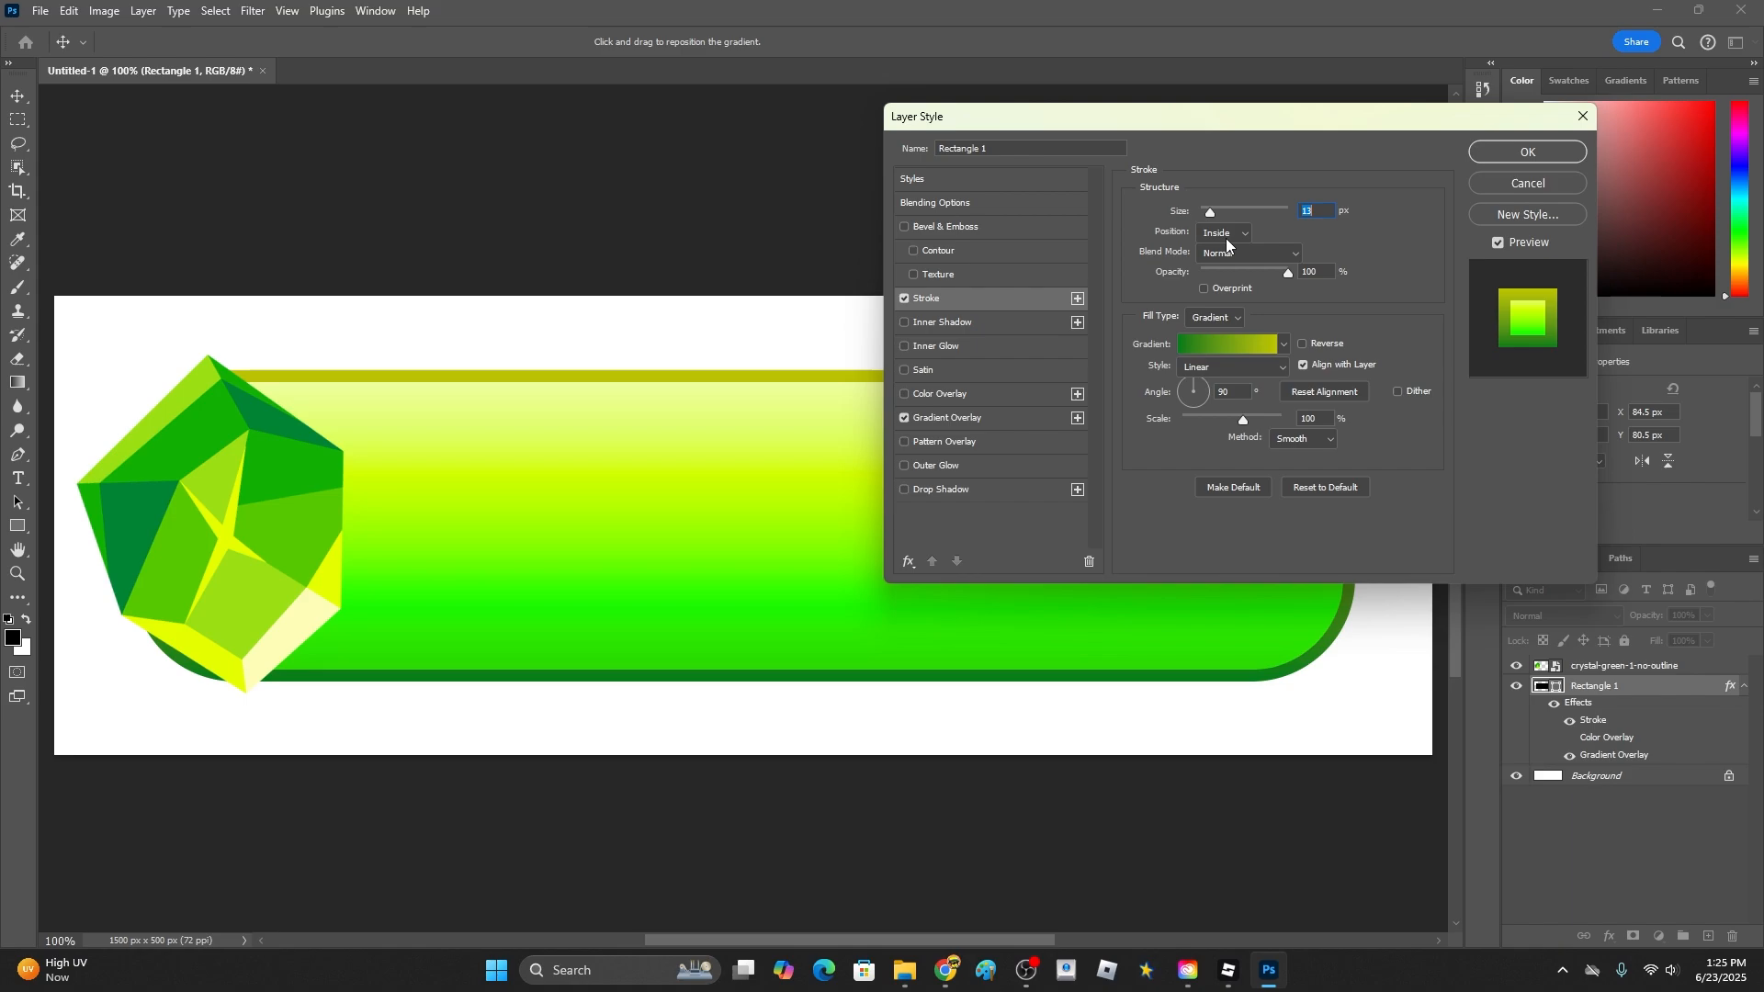
click(1226, 237)
click(1222, 254)
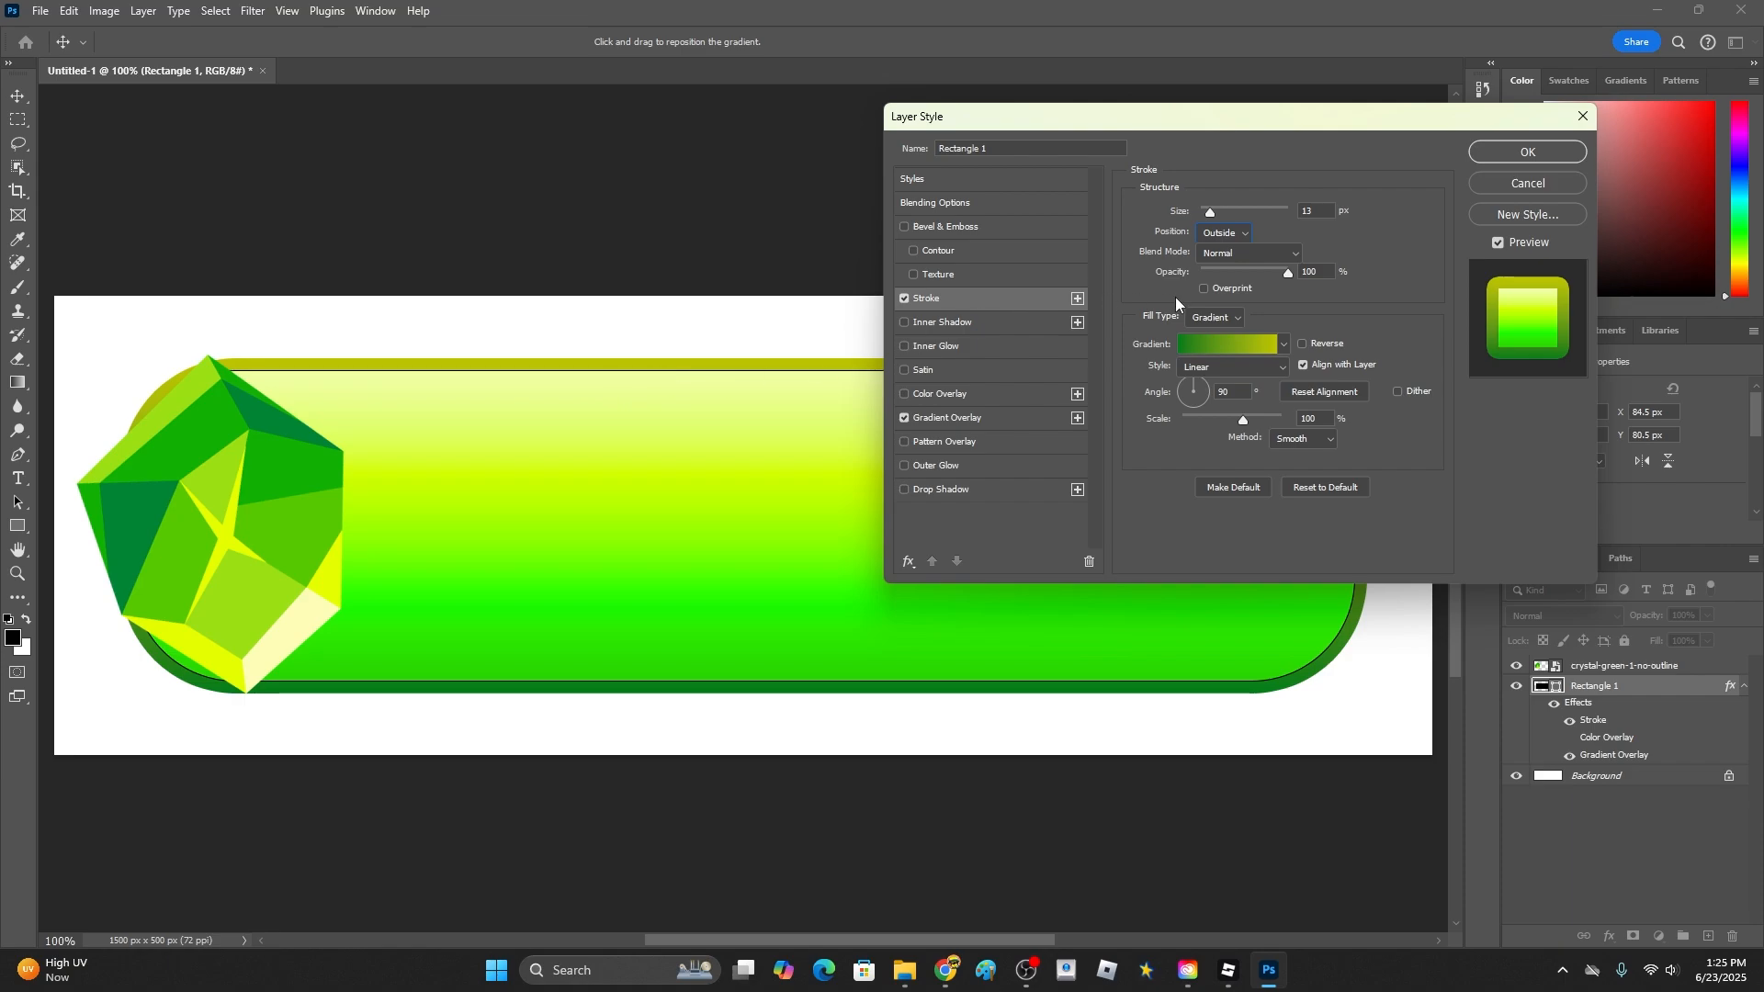
click(1225, 233)
click(1227, 282)
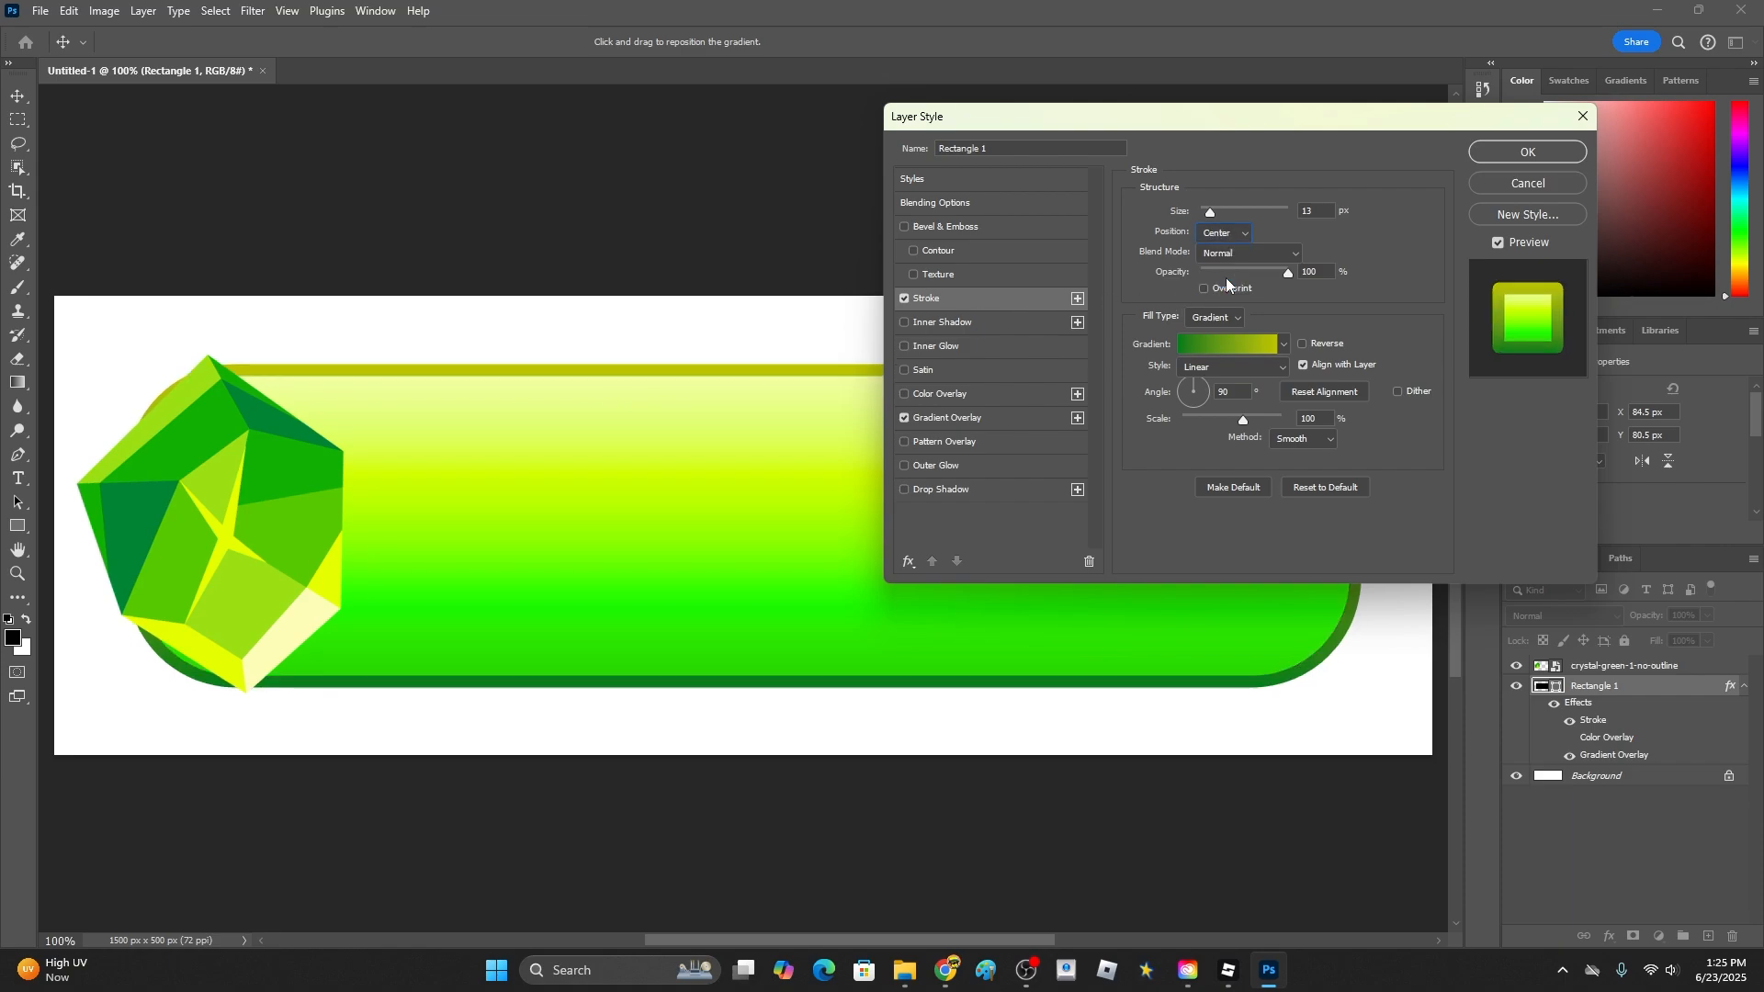
click(1231, 234)
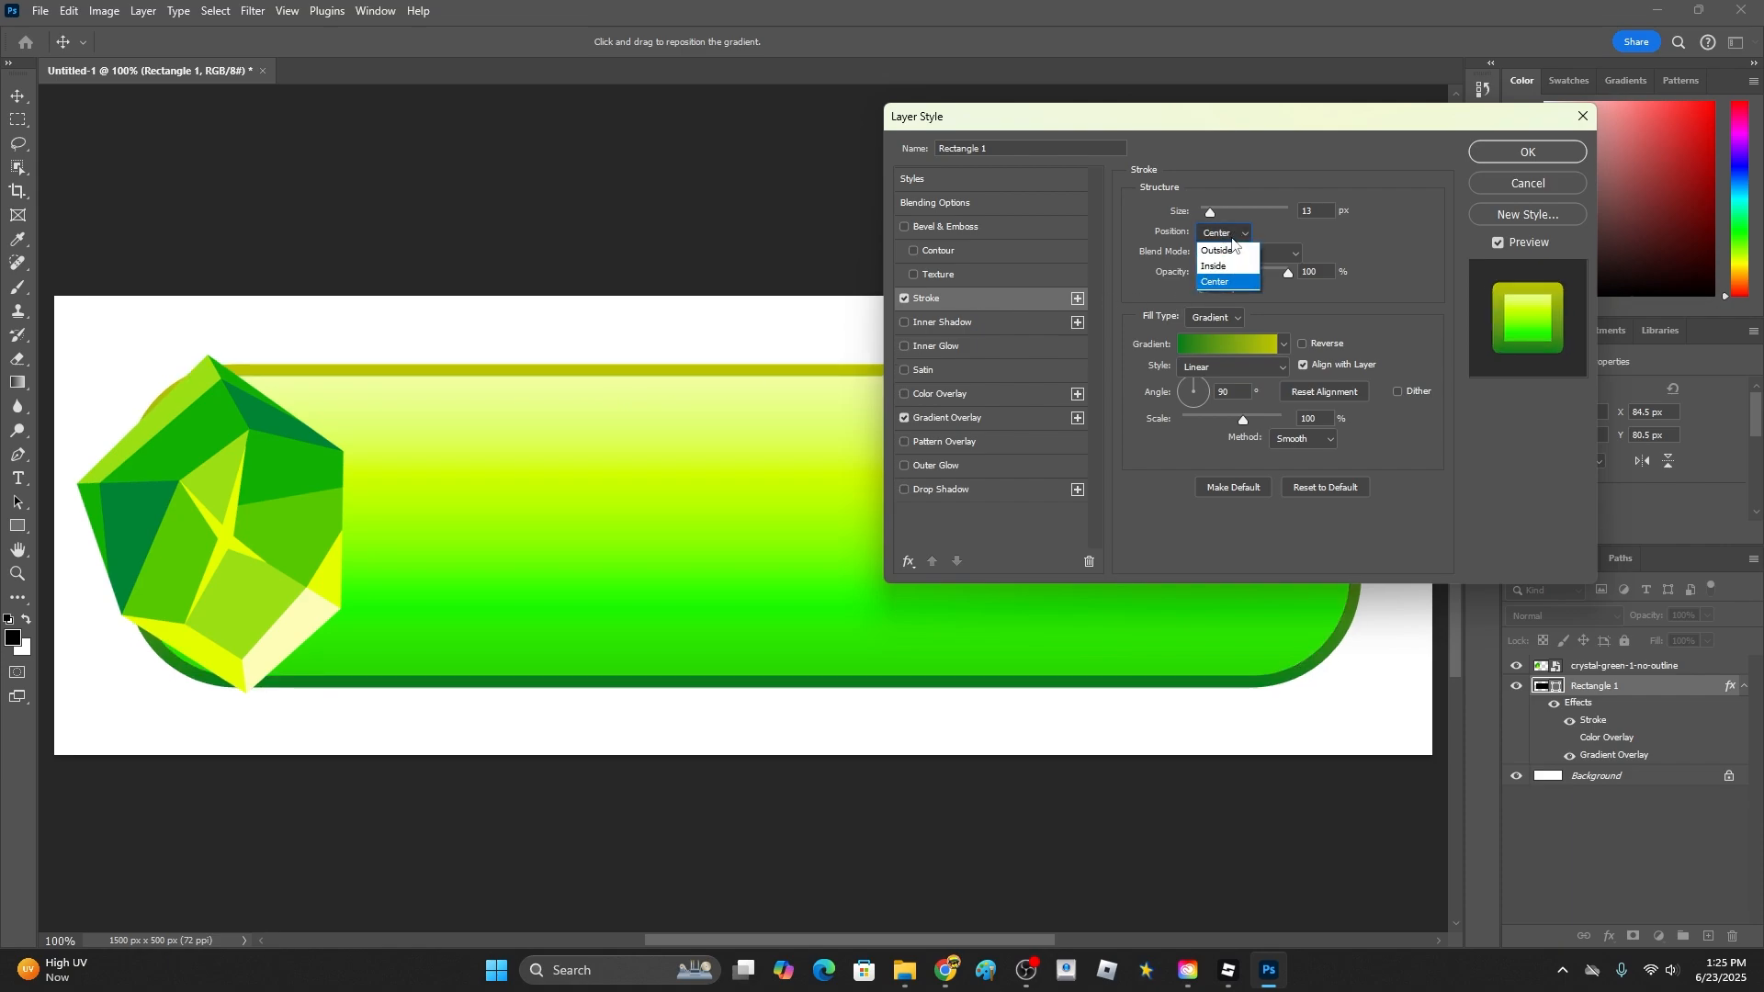
drag(1211, 212, 1212, 217)
mouse_move(1226, 127)
mouse_down()
mouse_move(1359, 276)
mouse_move(1036, 583)
mouse_move(762, 344)
mouse_move(1232, 118)
mouse_up()
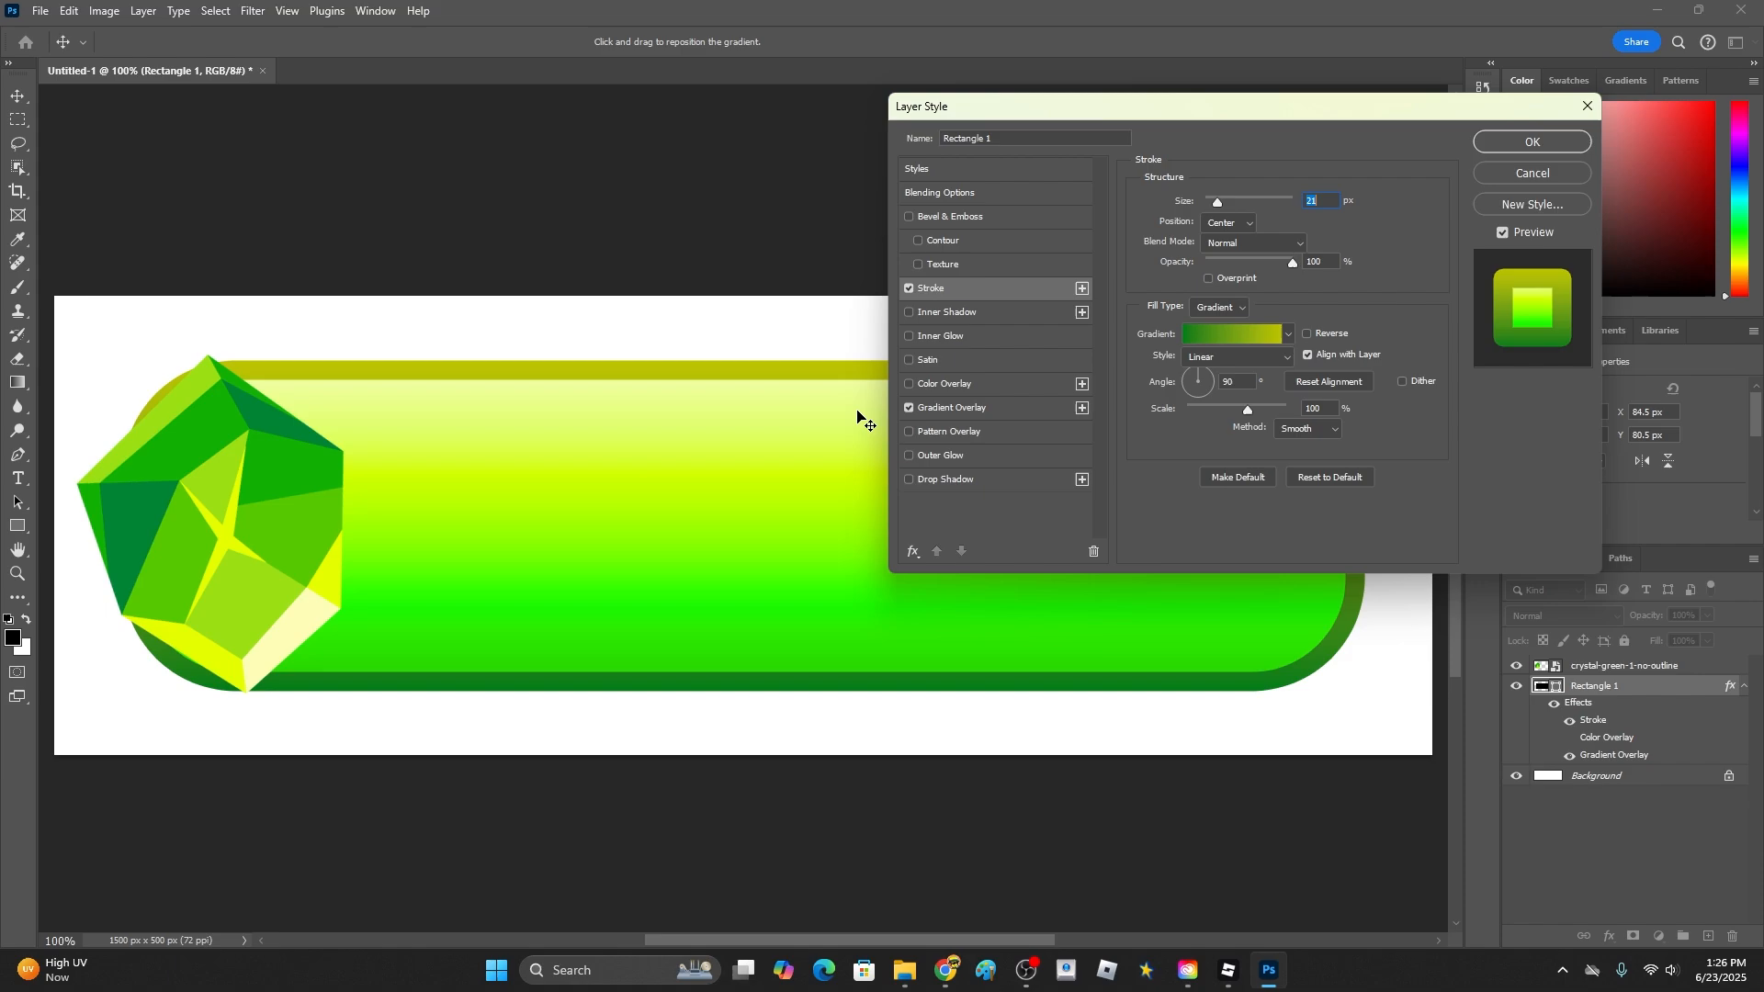
- Add a drop shadow to the rectangle with 100% opacity, 74% spread and 43 px size
click(907, 478)
click(940, 479)
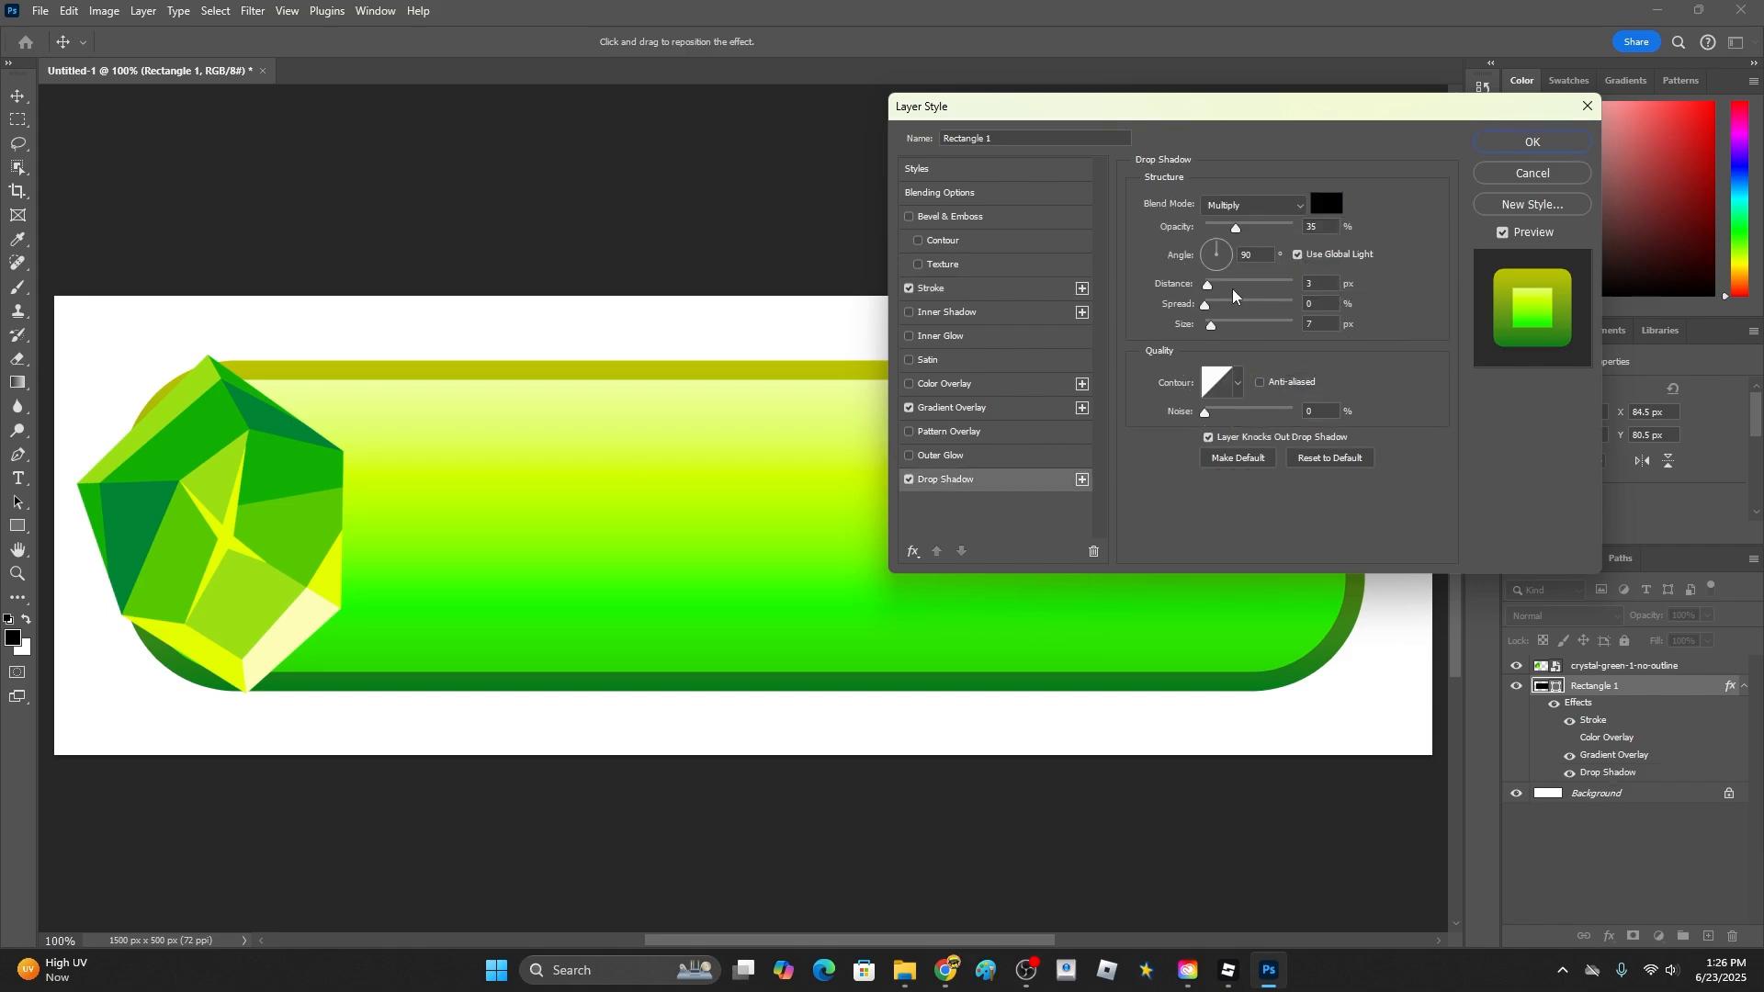
drag(1443, 222, 1443, 222)
mouse_move(1211, 324)
mouse_down()
mouse_move(1254, 324)
mouse_move(1180, 337)
mouse_move(1300, 307)
mouse_move(1227, 334)
mouse_up()
drag(1222, 107, 719, 136)
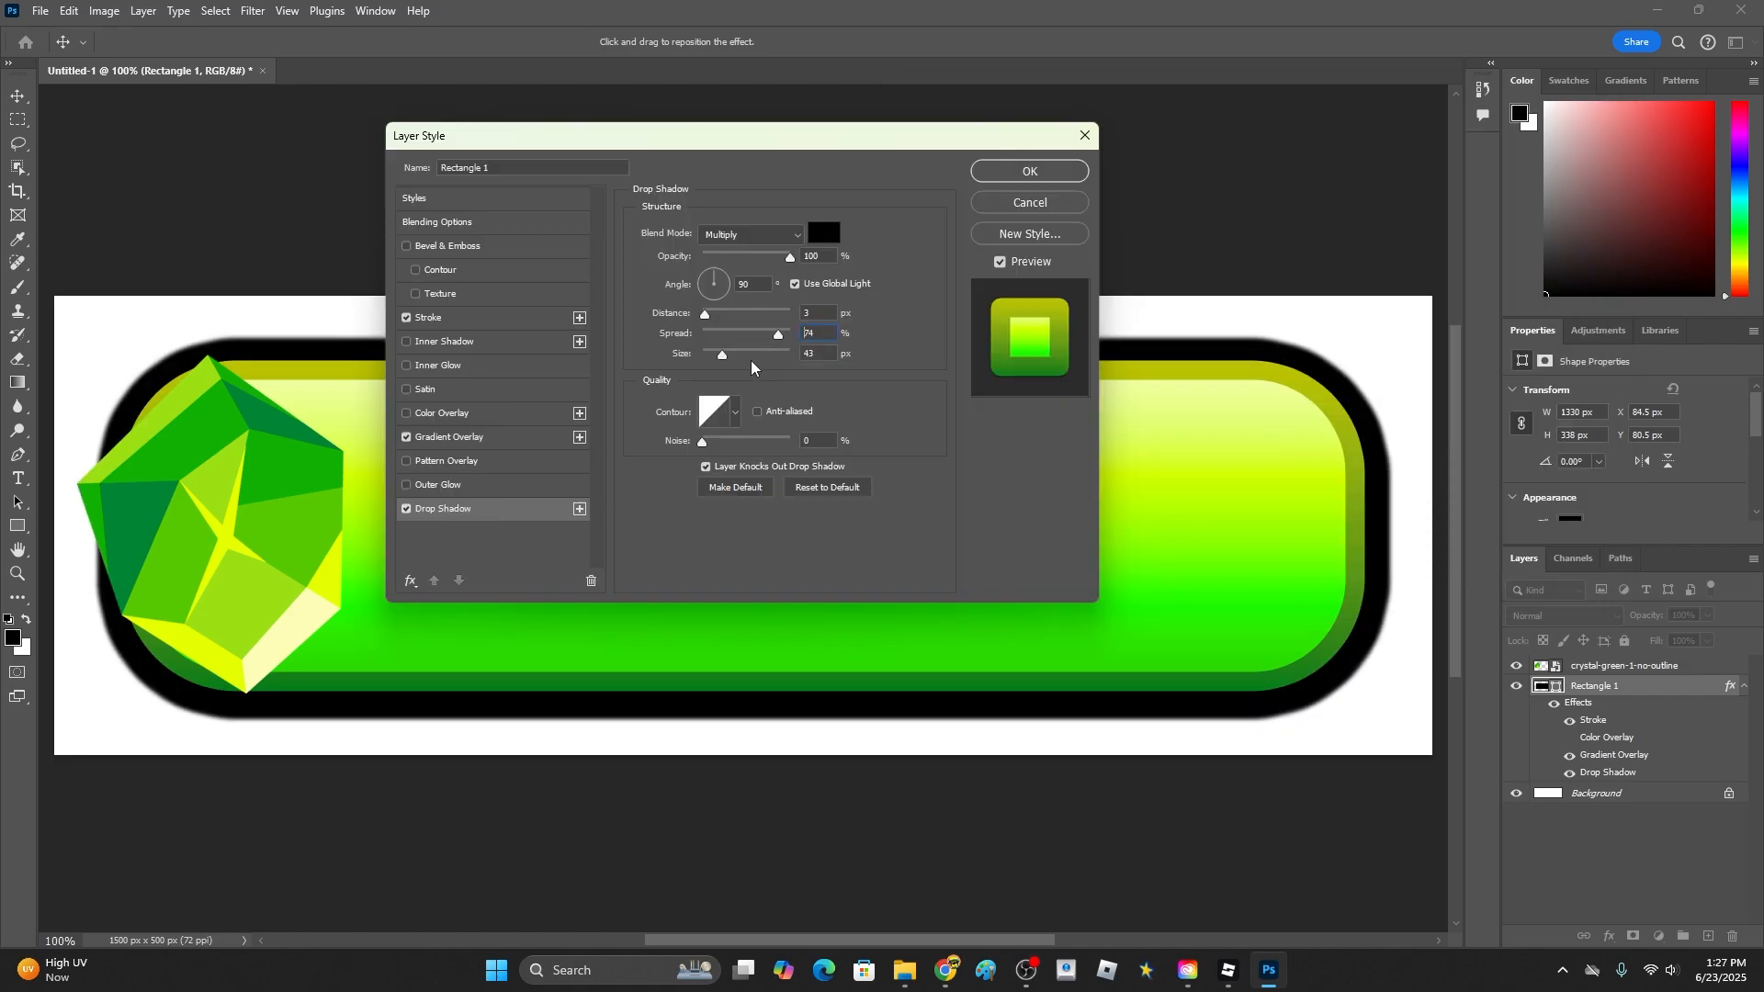
- Try different drop shadow spreads, settling on 100%, and reduce the shadow's size to 0 px
text(58)
mouse_move(767, 359)
mouse_down()
mouse_move(816, 357)
mouse_move(741, 345)
mouse_up()
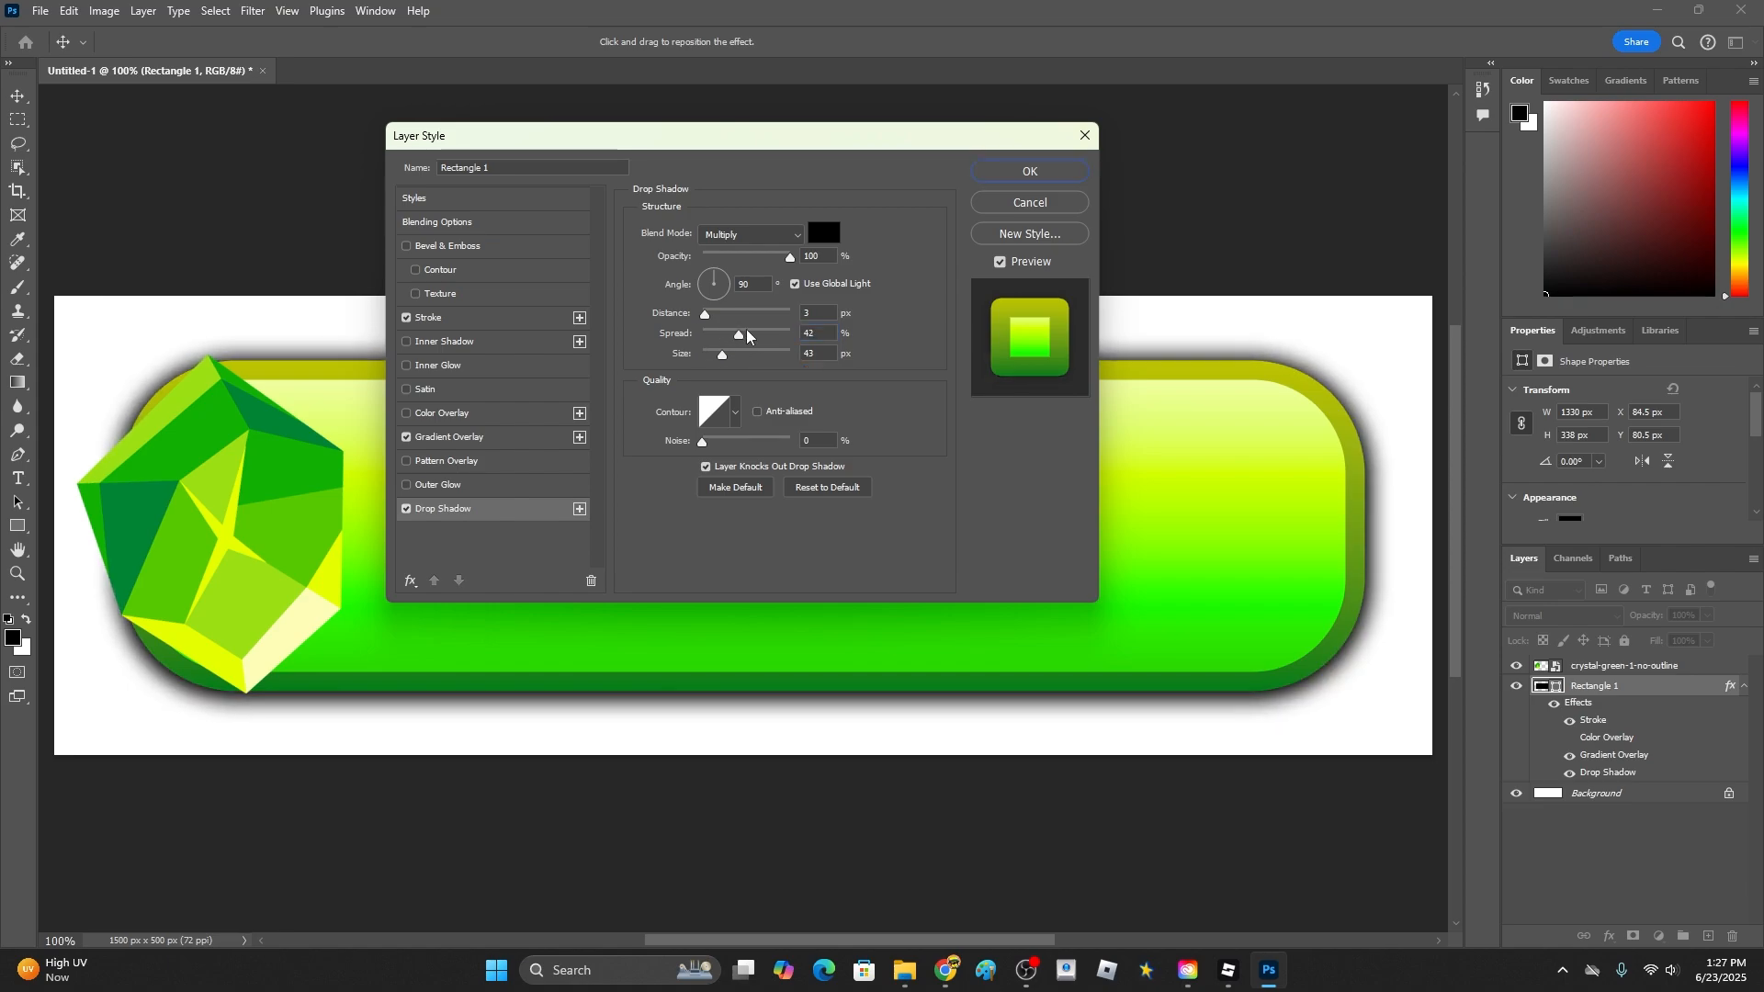
drag(754, 342, 856, 350)
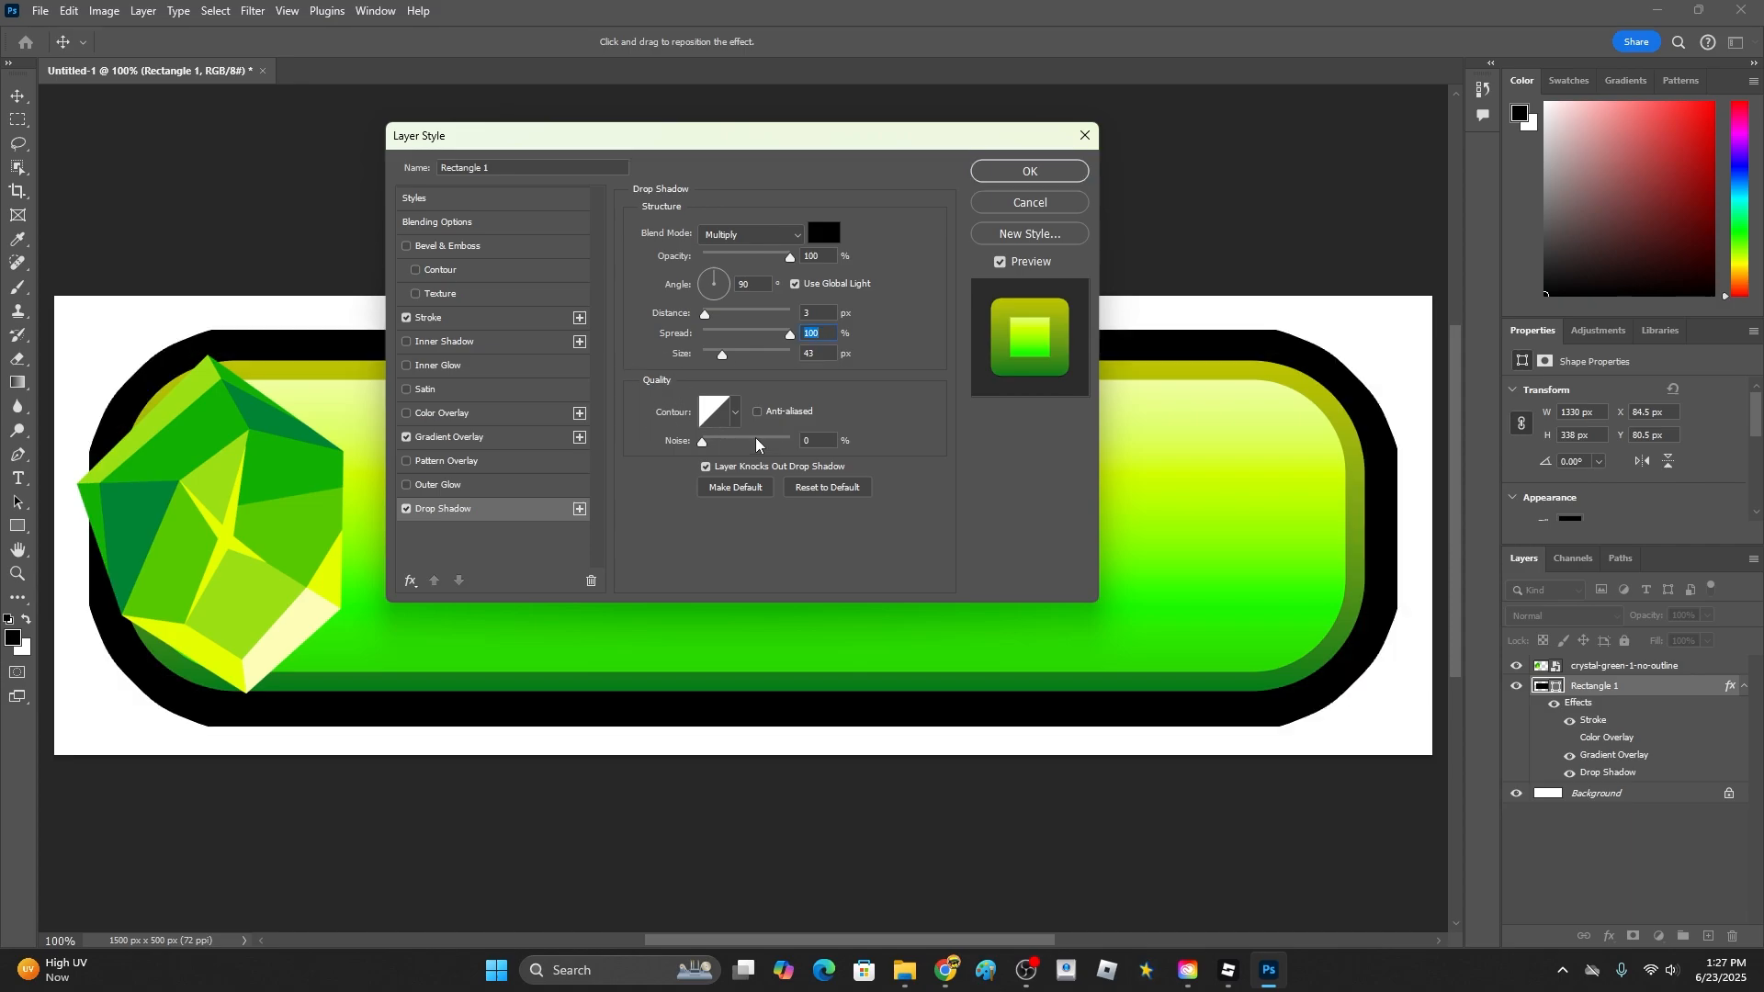
drag(724, 358, 675, 364)
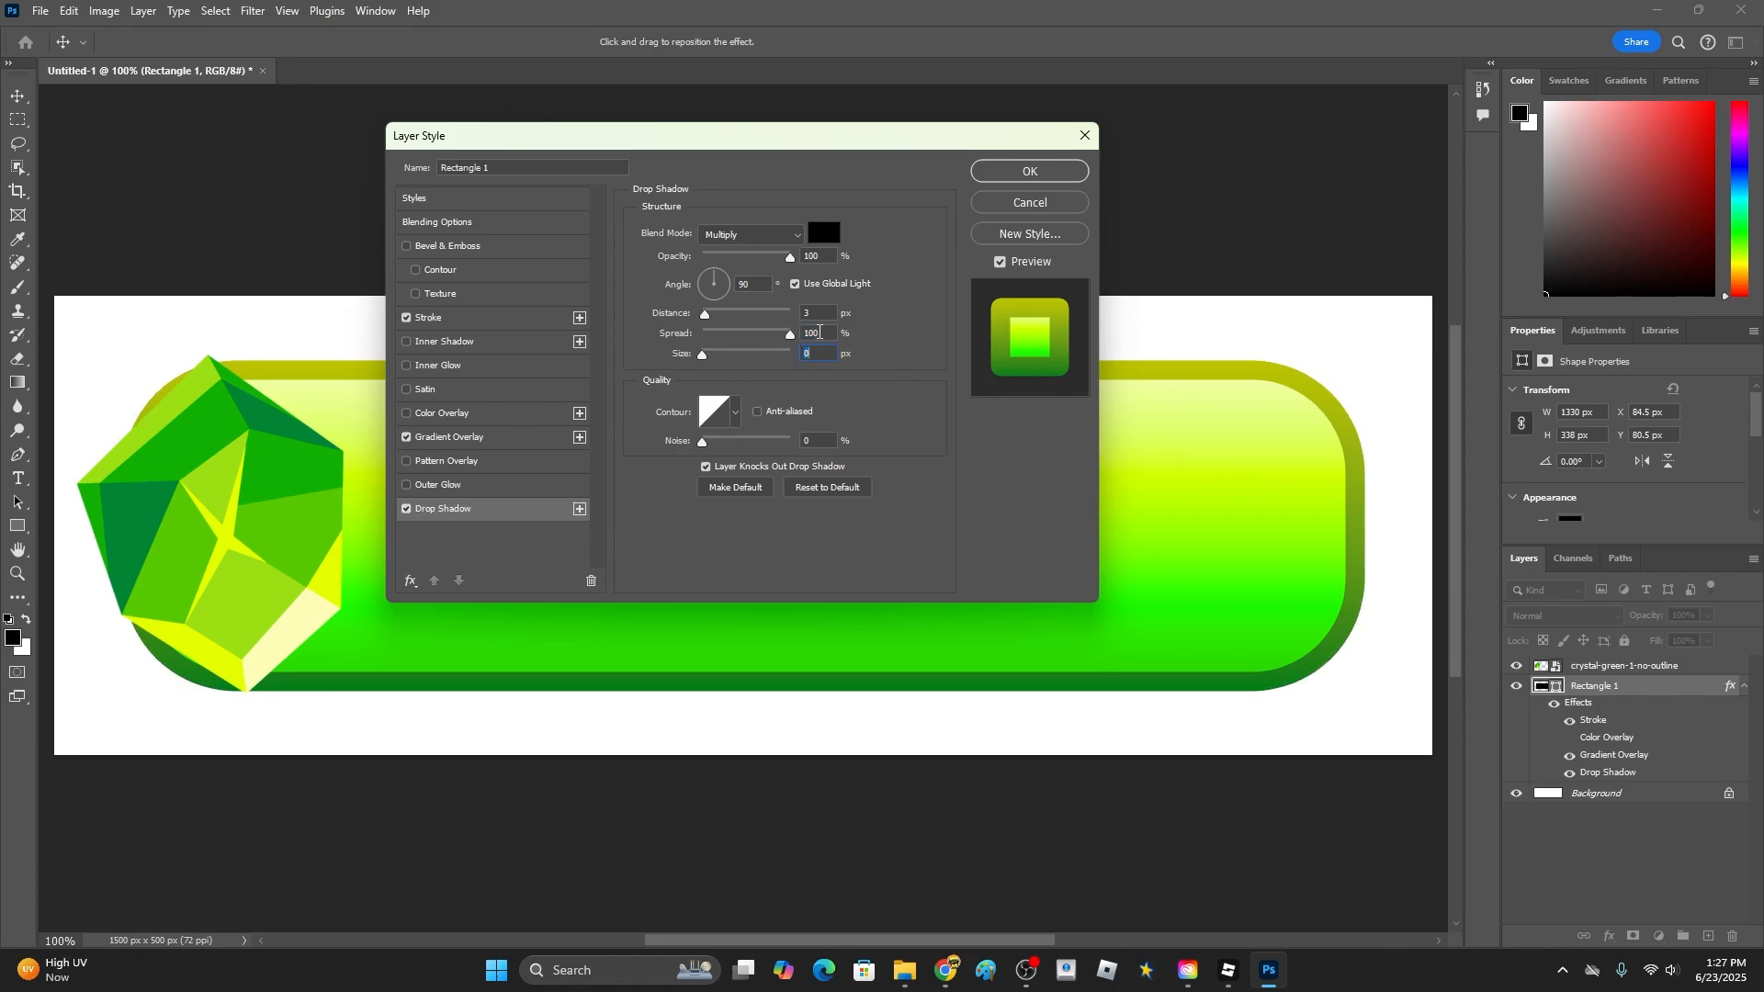
- Change the drop shadow's blend mode to Normal, its distance to 25 px and its size to 10 px
click(746, 236)
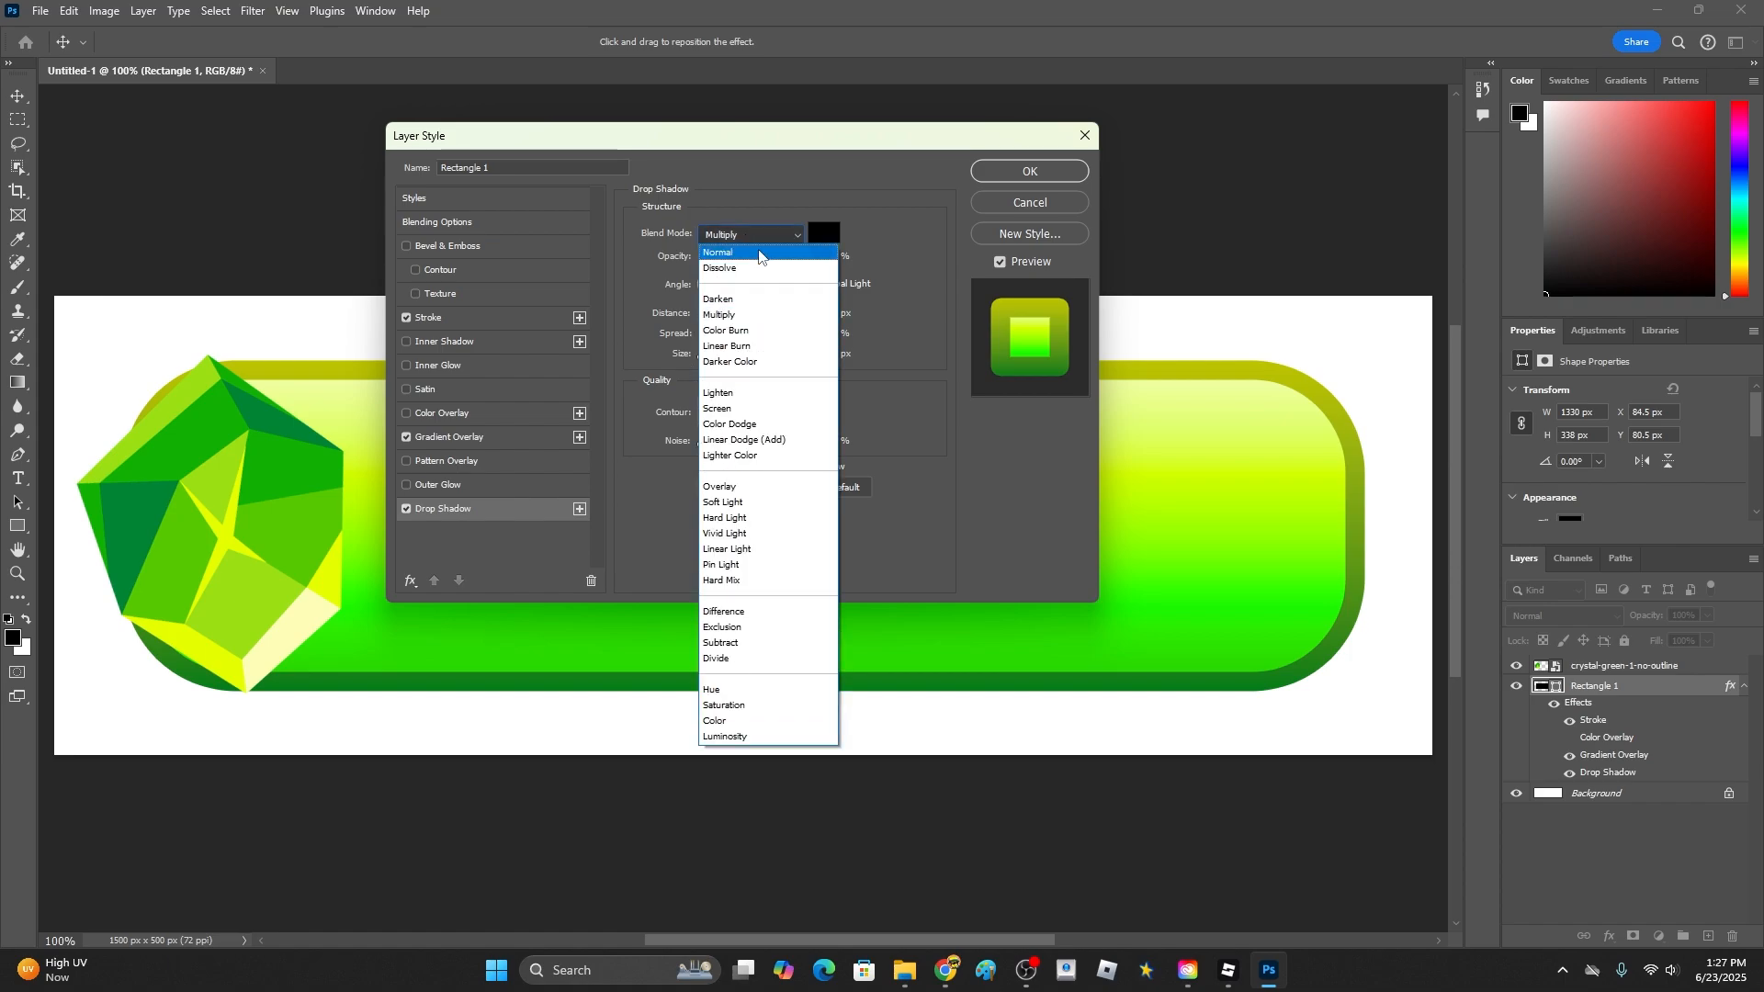
click(759, 254)
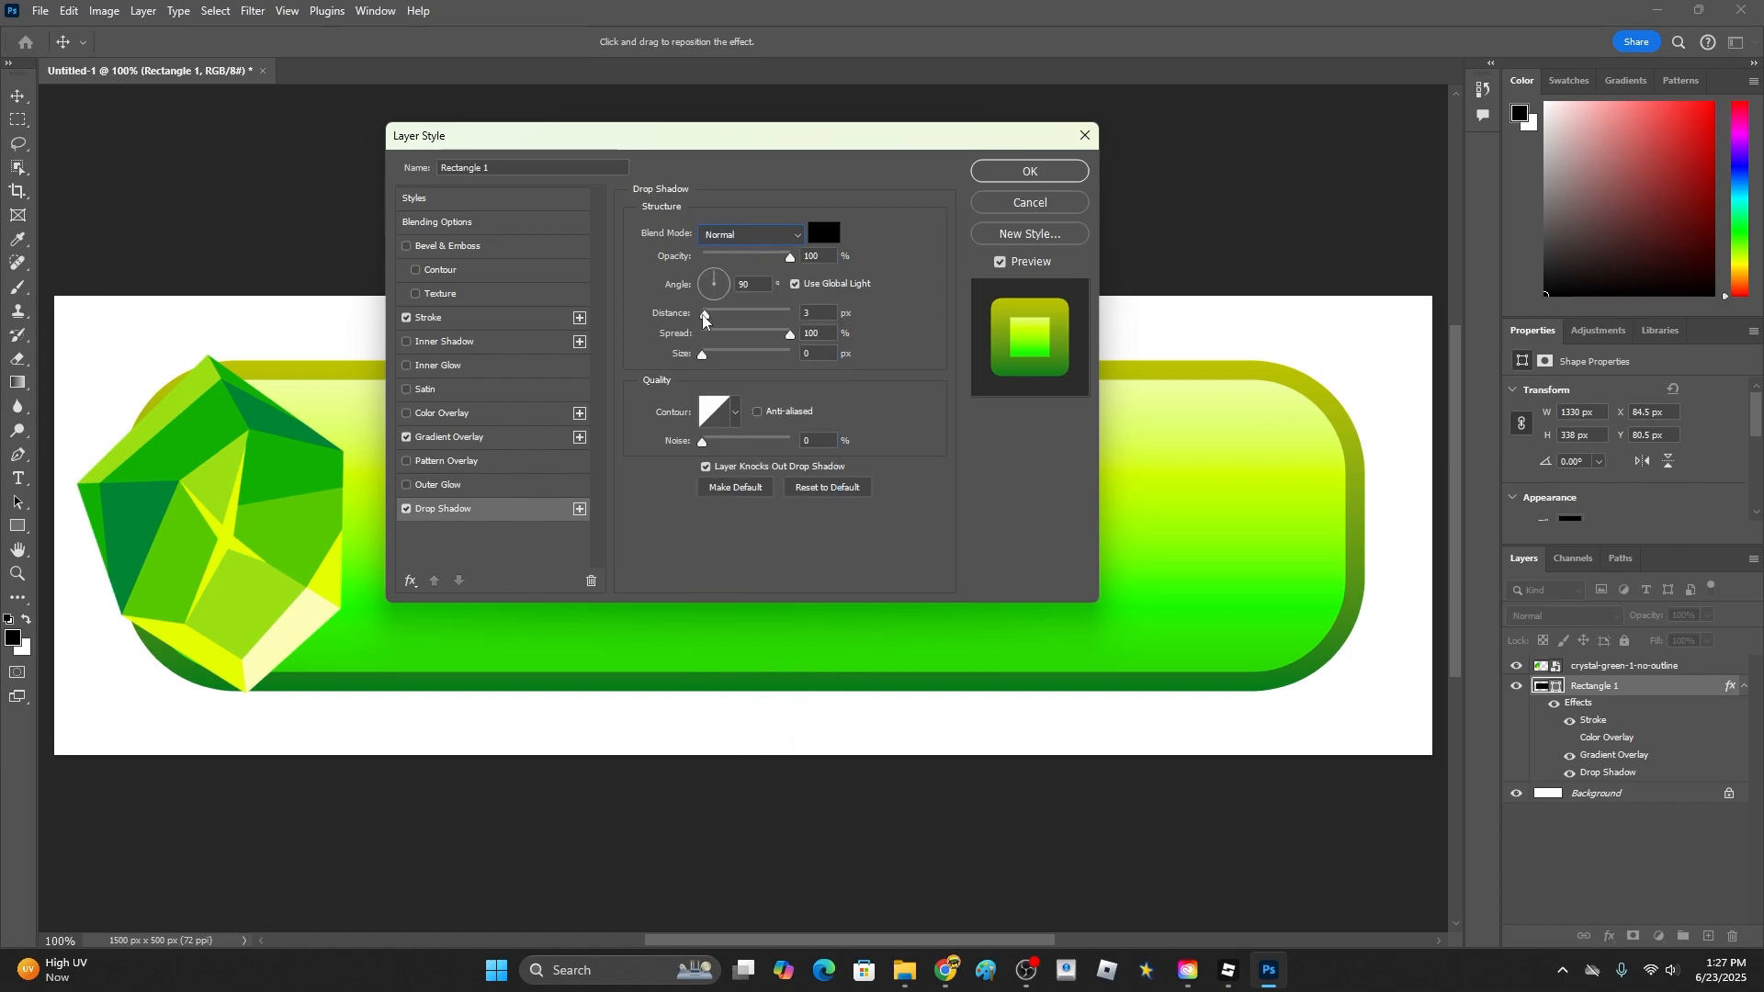
drag(707, 318, 711, 361)
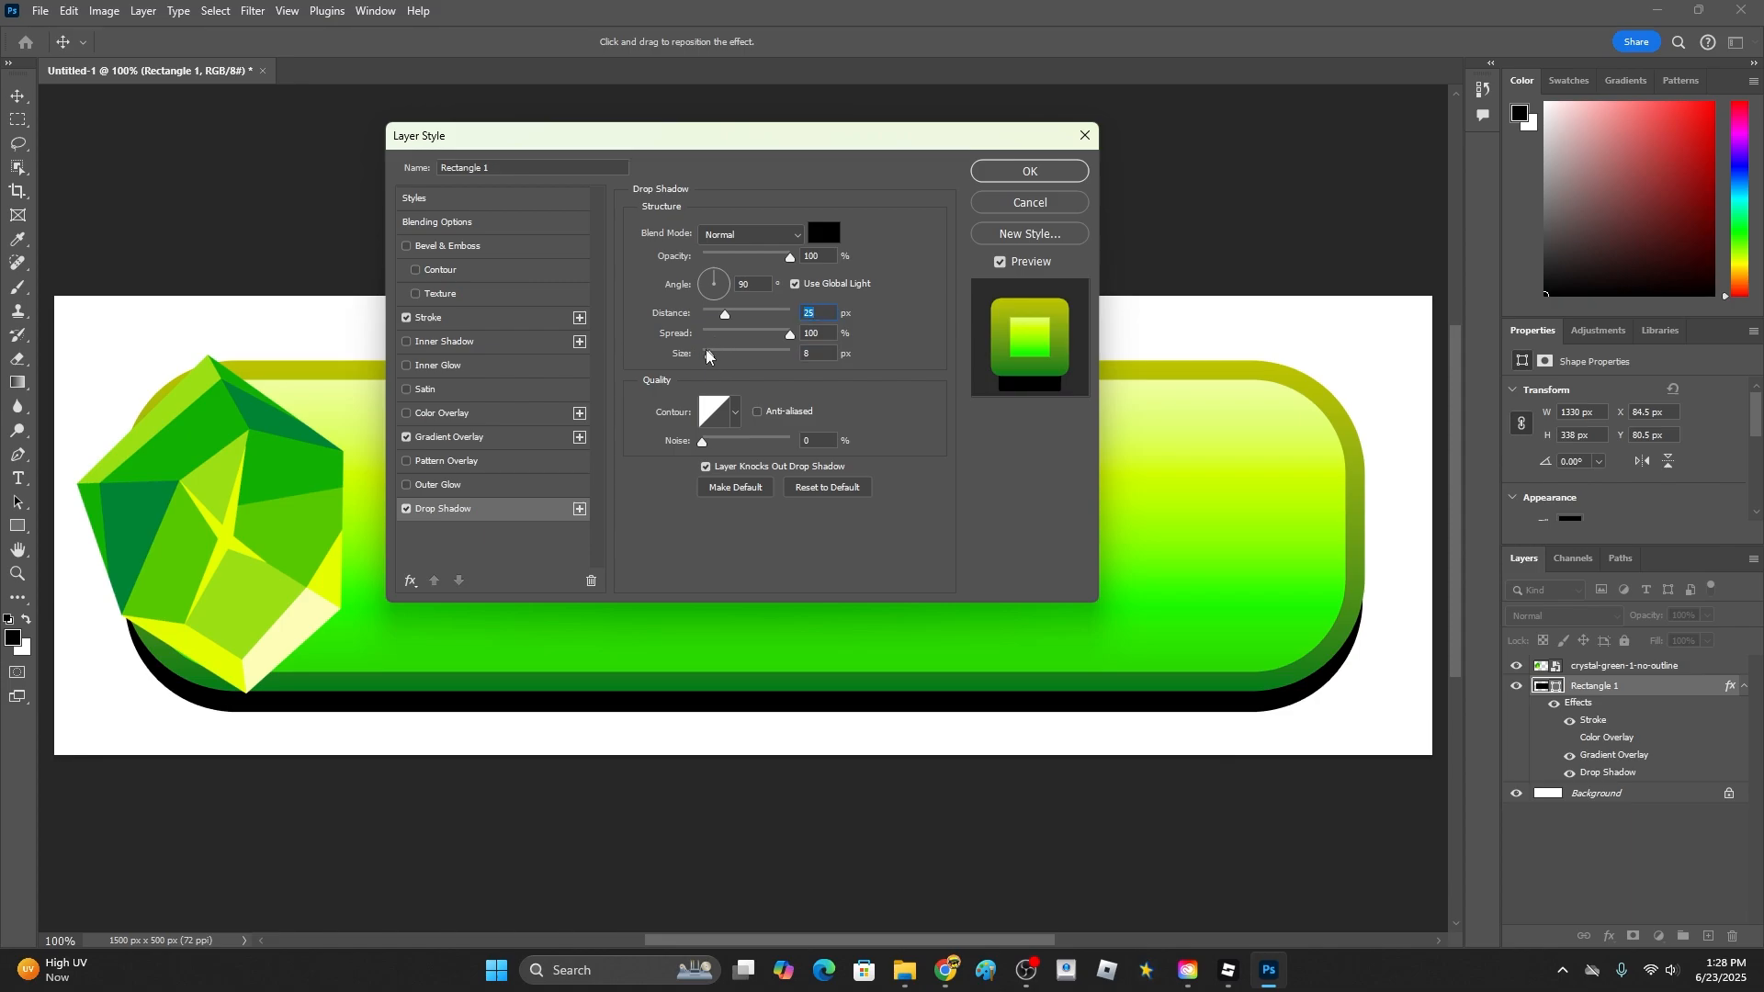
drag(706, 356, 713, 361)
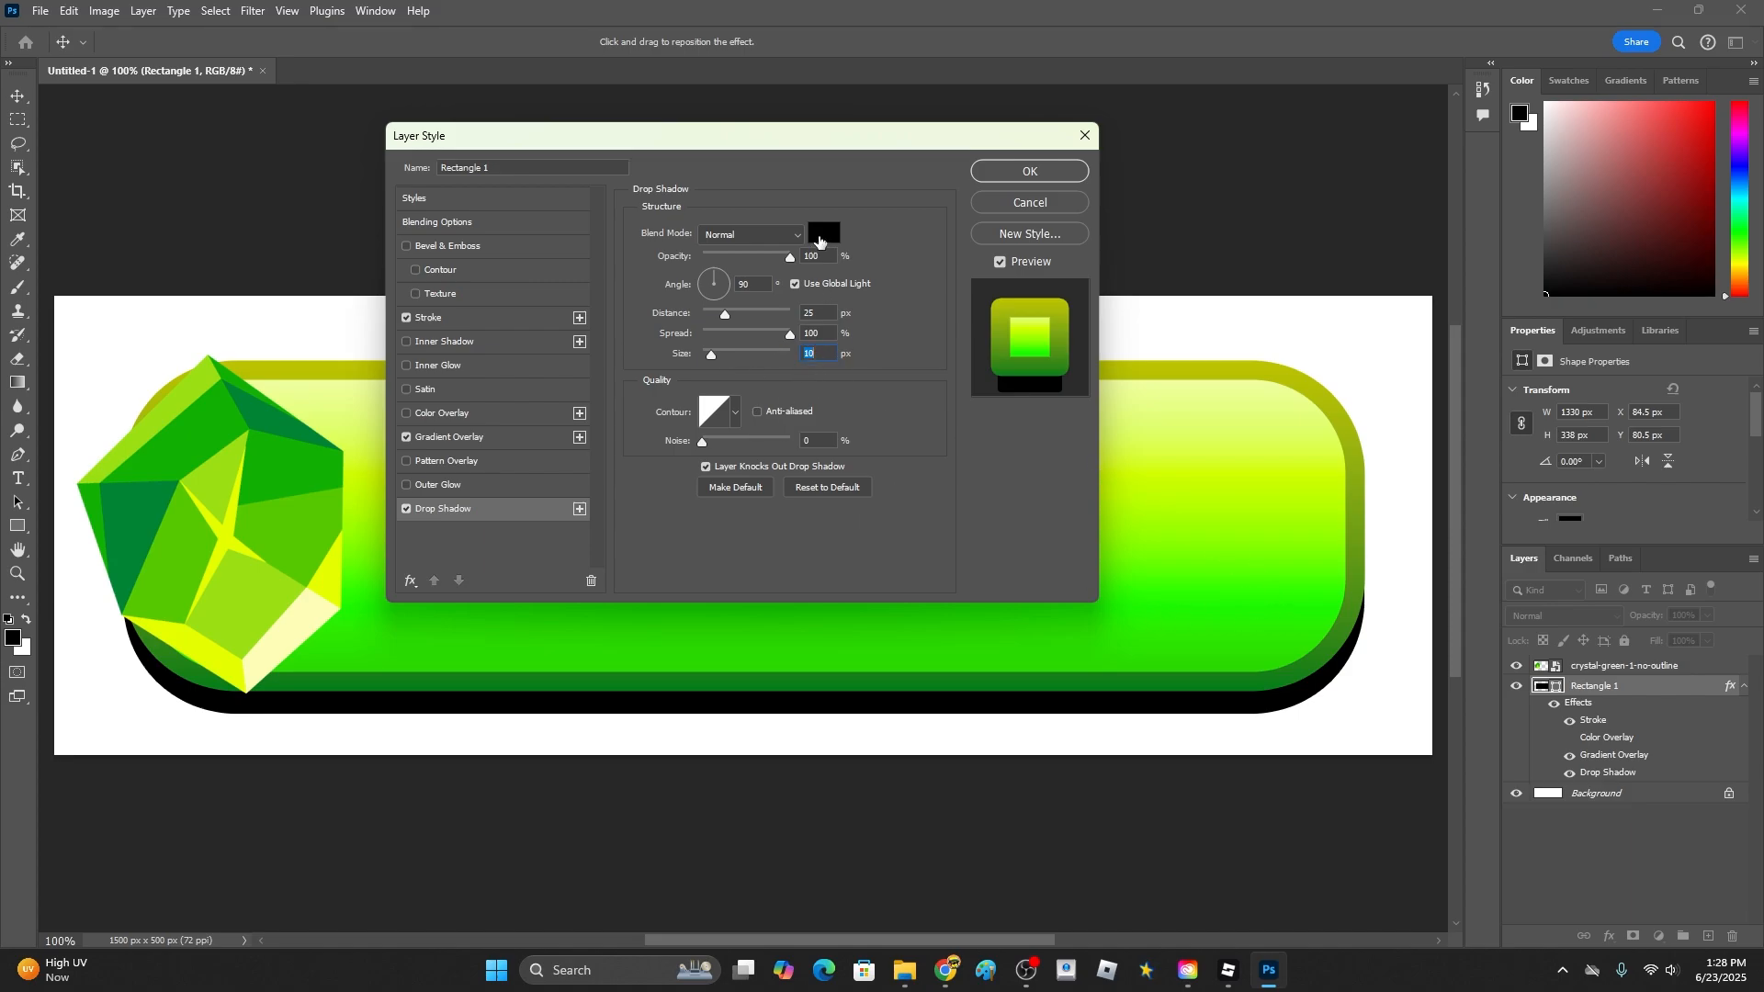
- Change the drop shadow's colour to dark green 064100
click(820, 235)
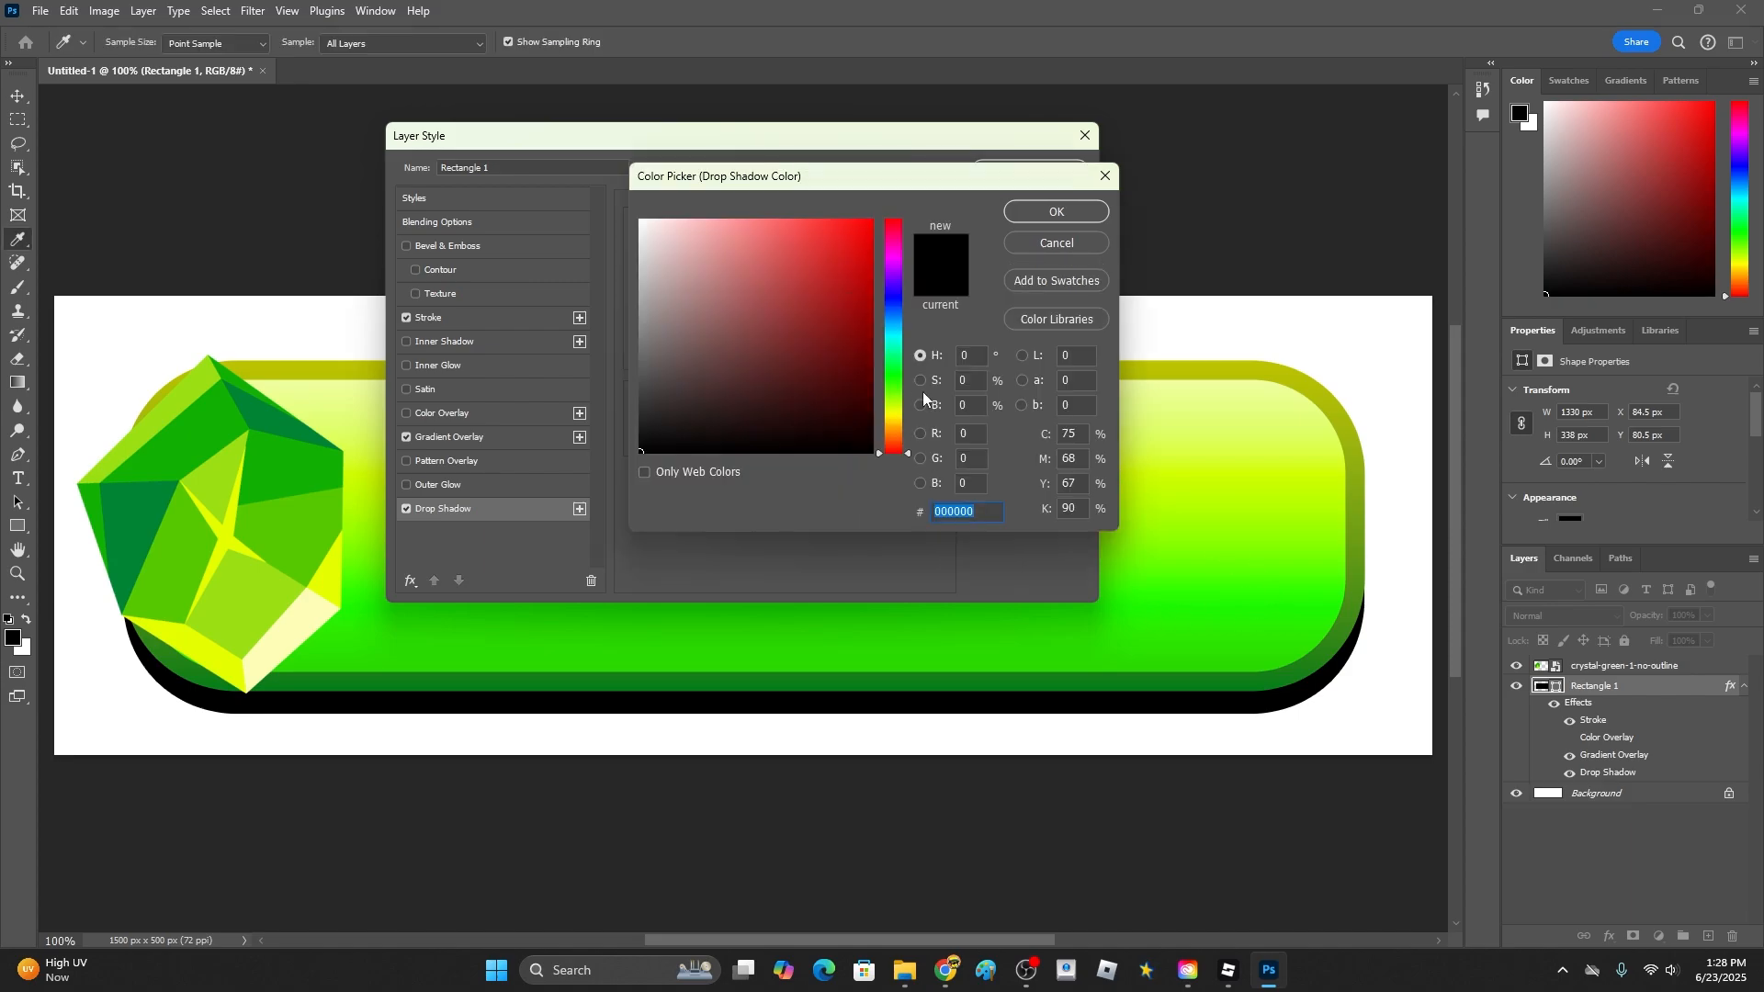
click(1055, 246)
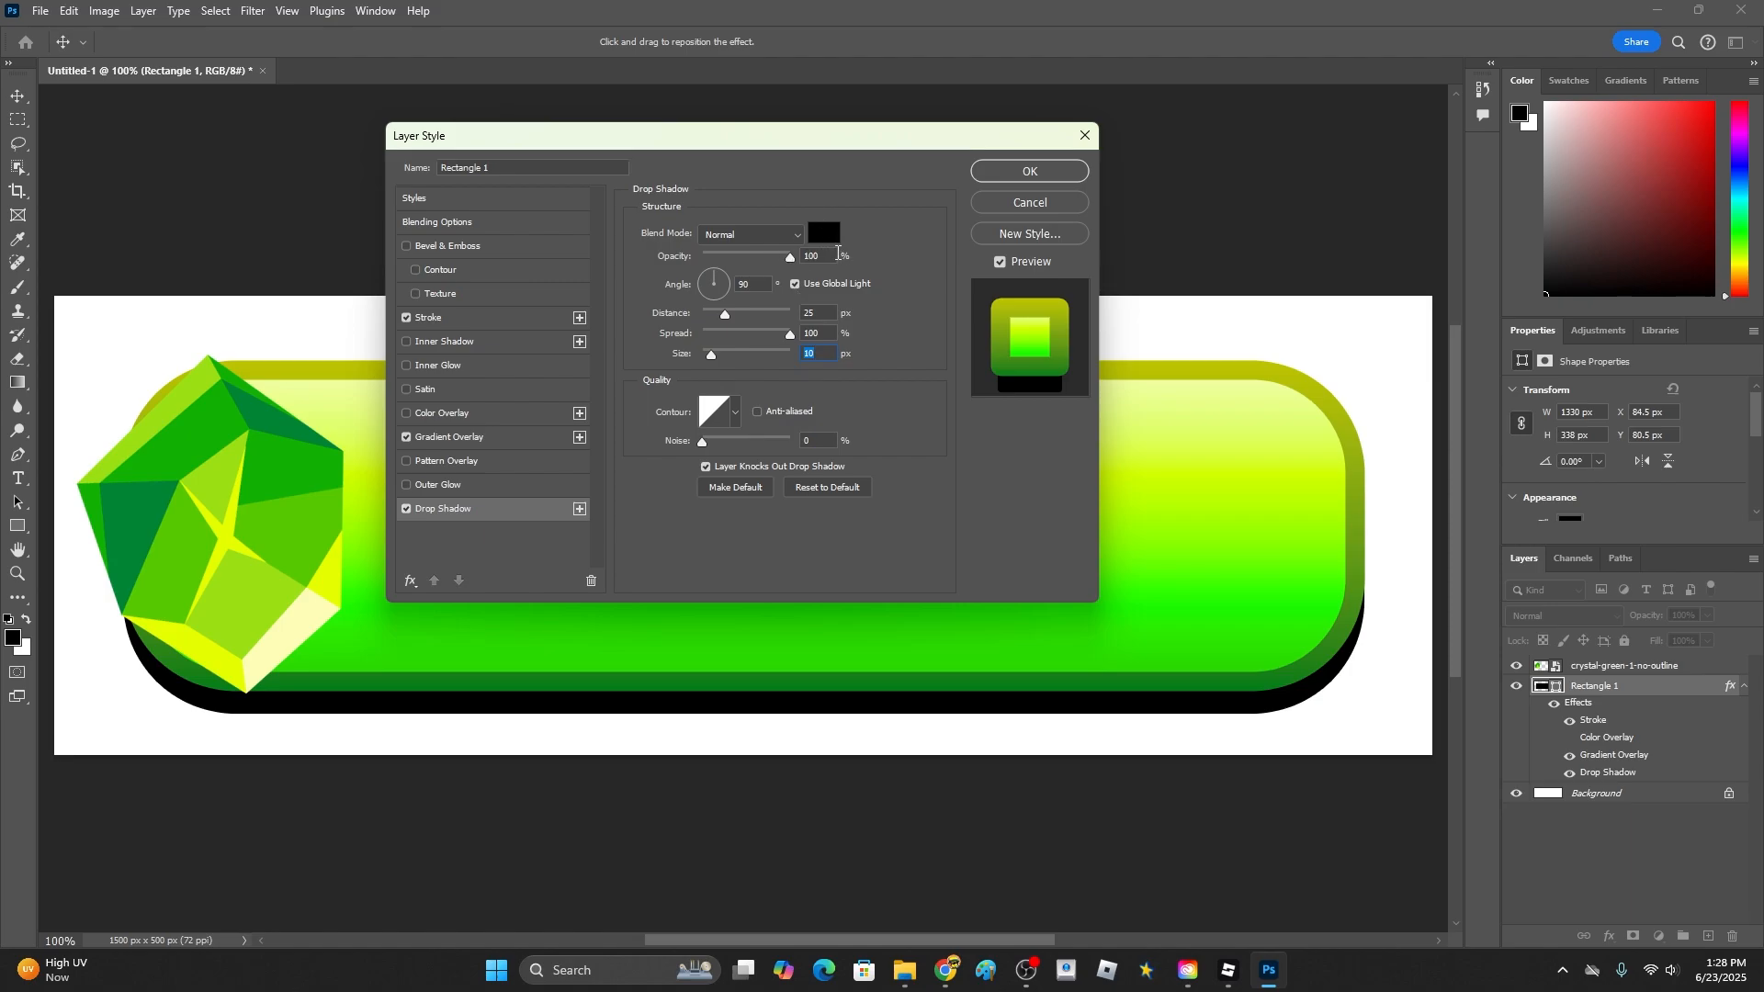
click(824, 241)
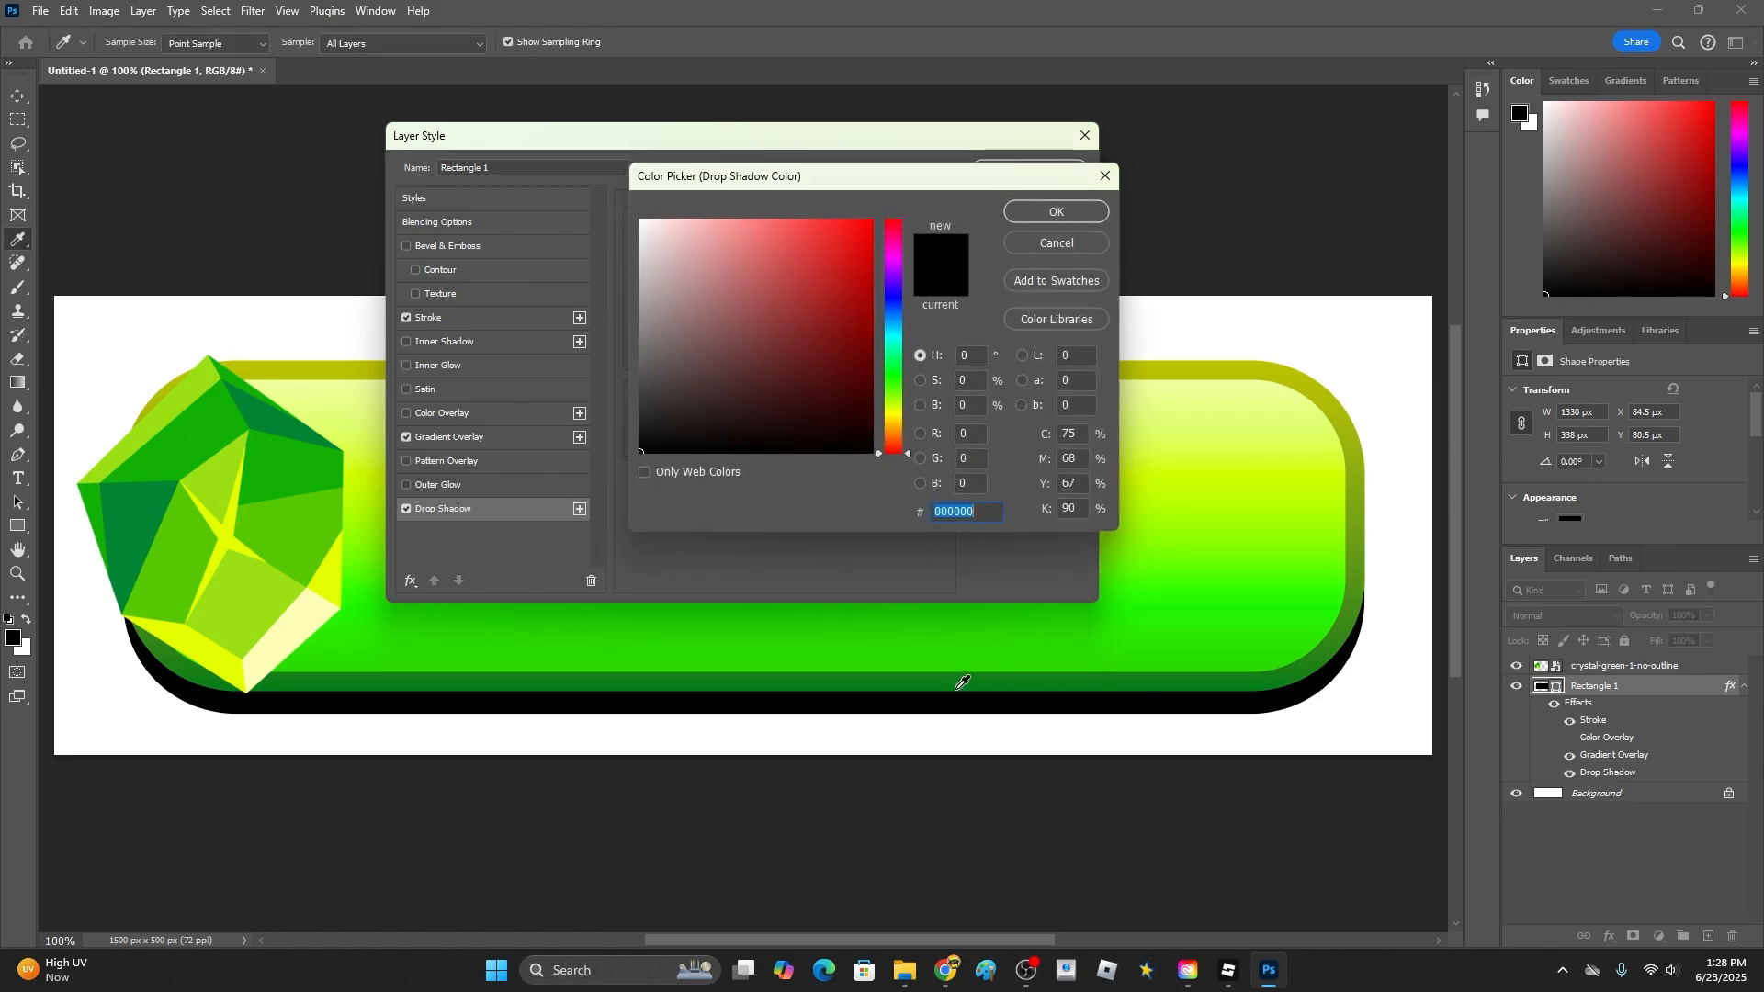
text(ffffff)
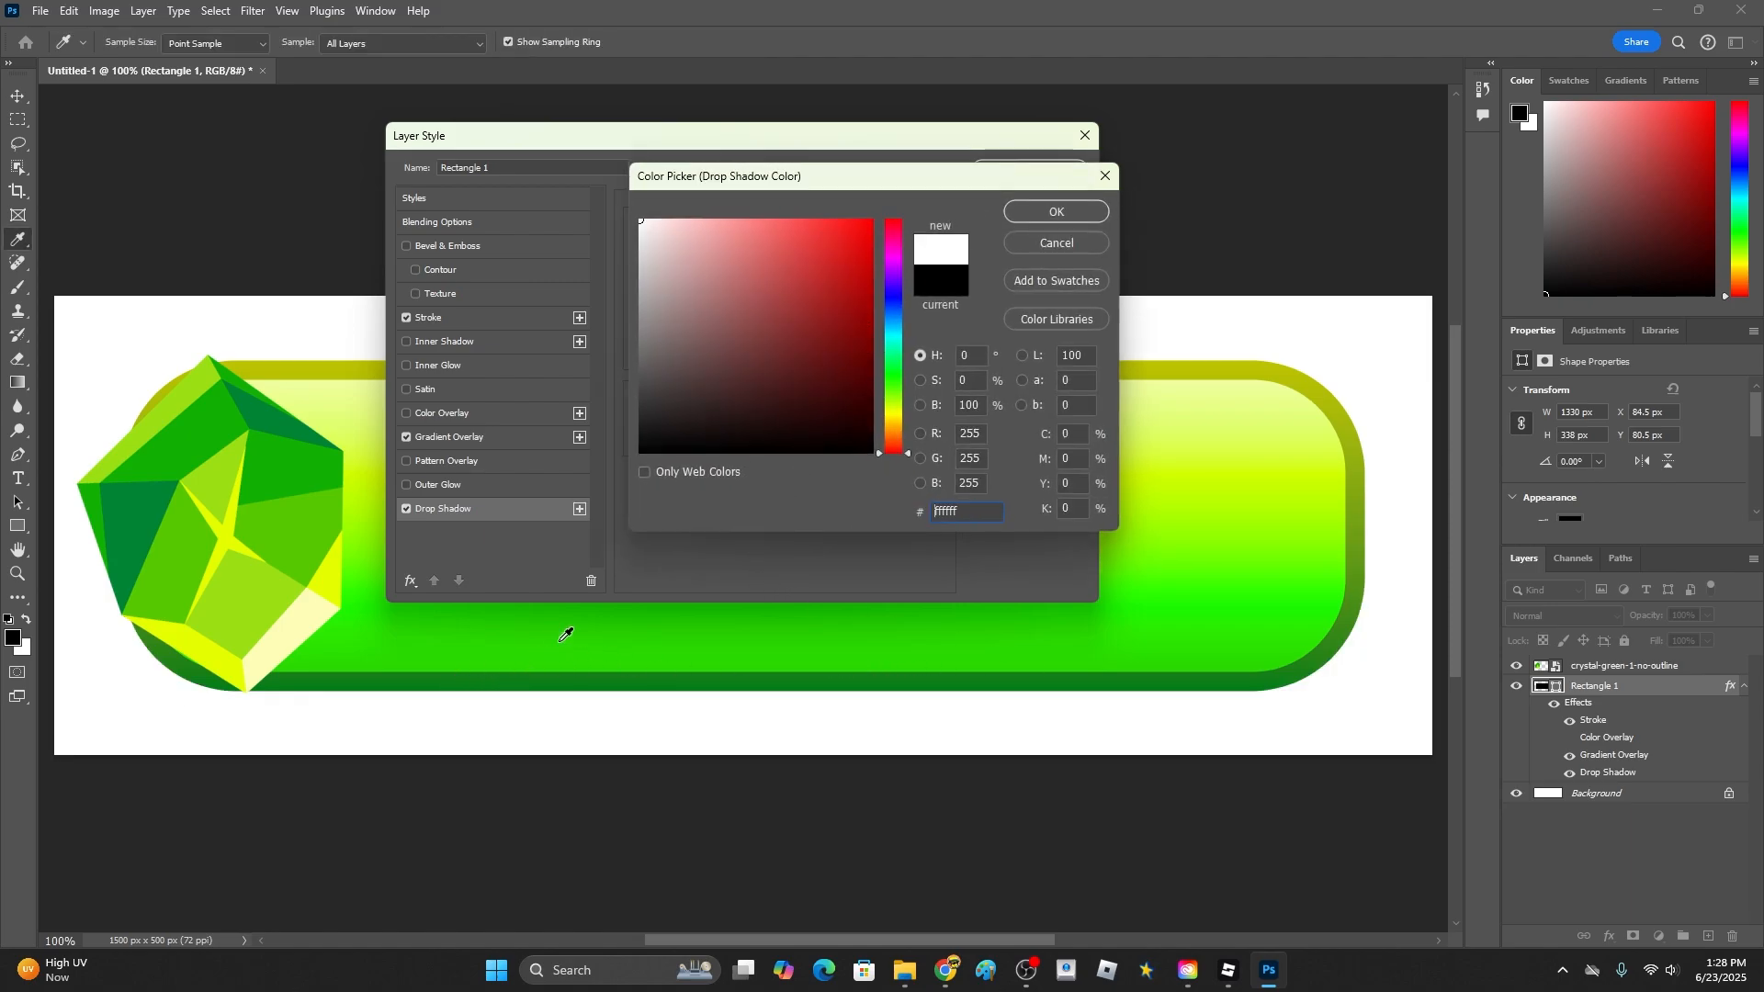
click(899, 391)
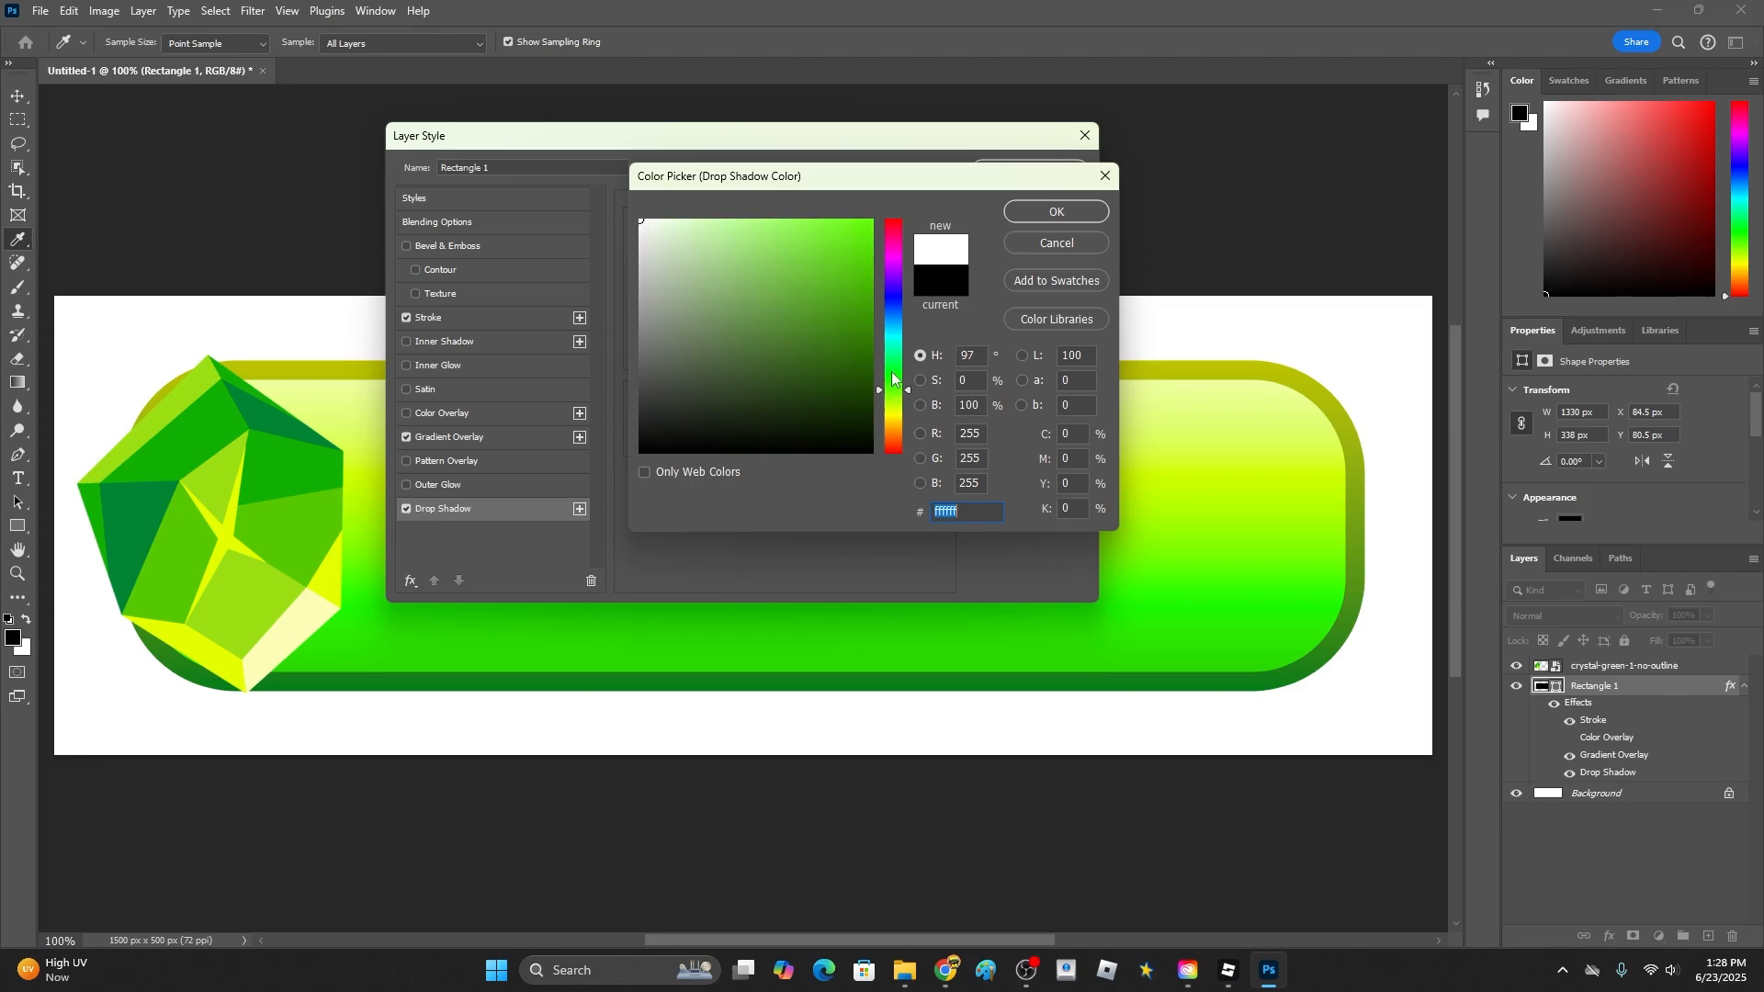
click(873, 295)
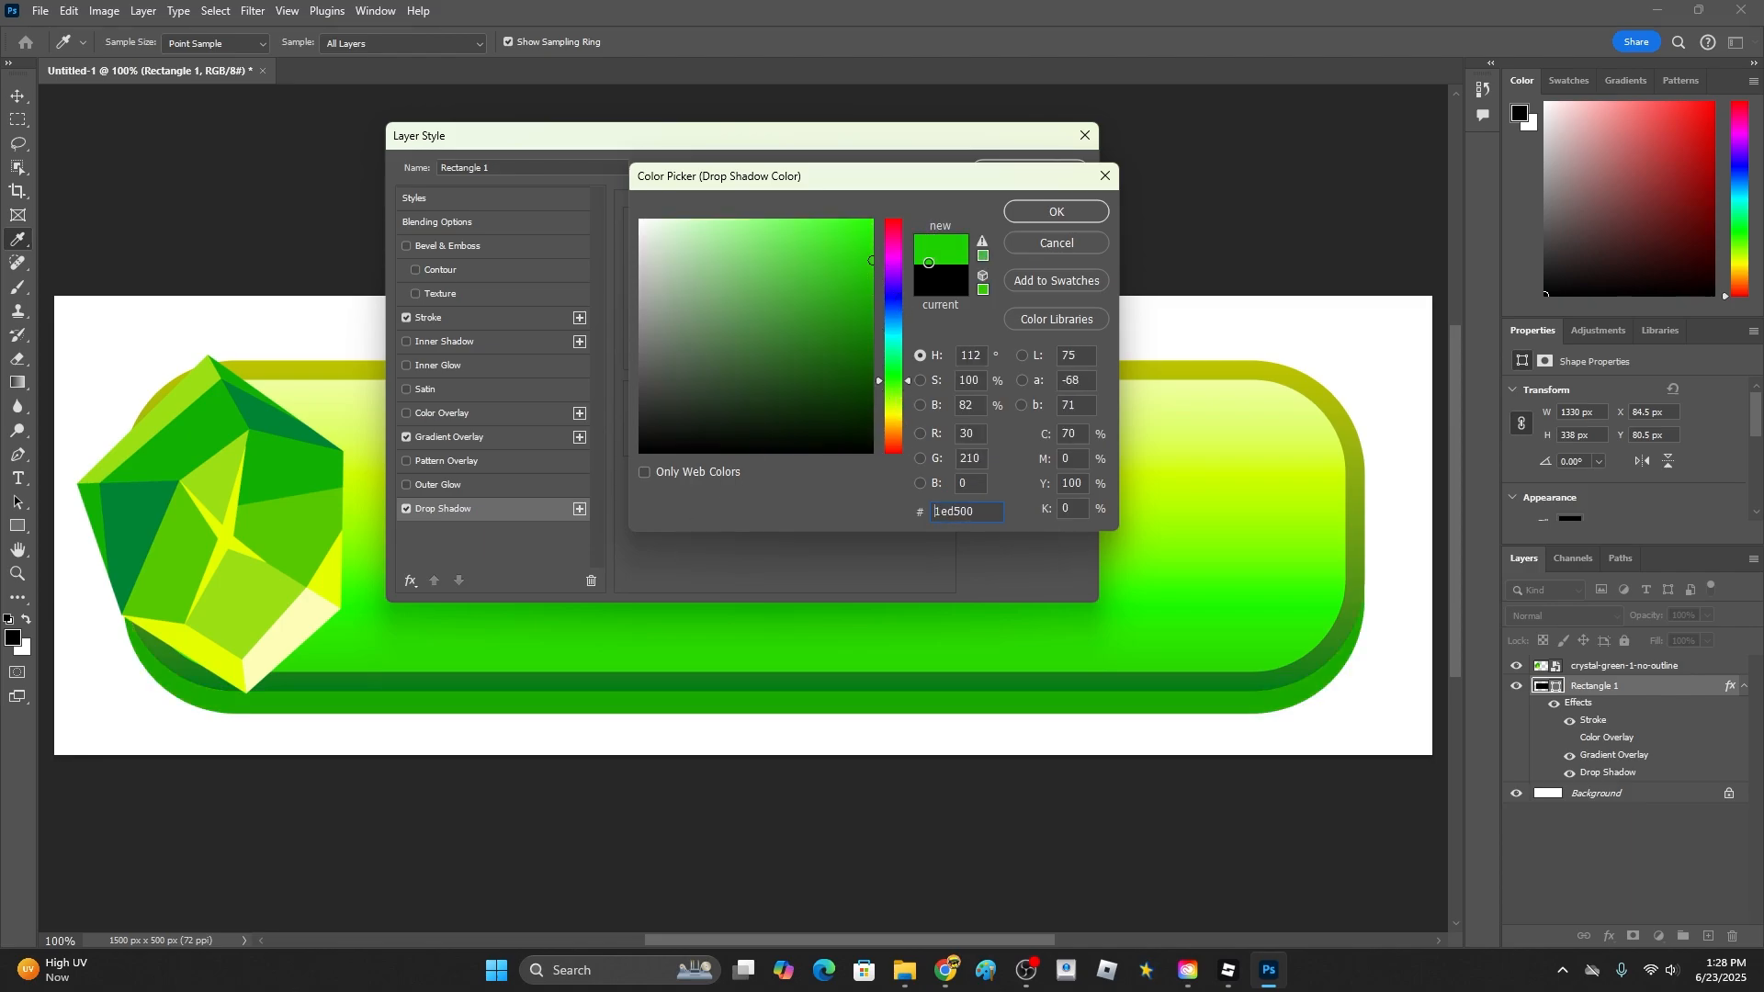
mouse_move(929, 261)
mouse_down()
mouse_move(946, 313)
mouse_move(870, 333)
mouse_move(912, 388)
mouse_move(887, 402)
mouse_move(862, 379)
mouse_up()
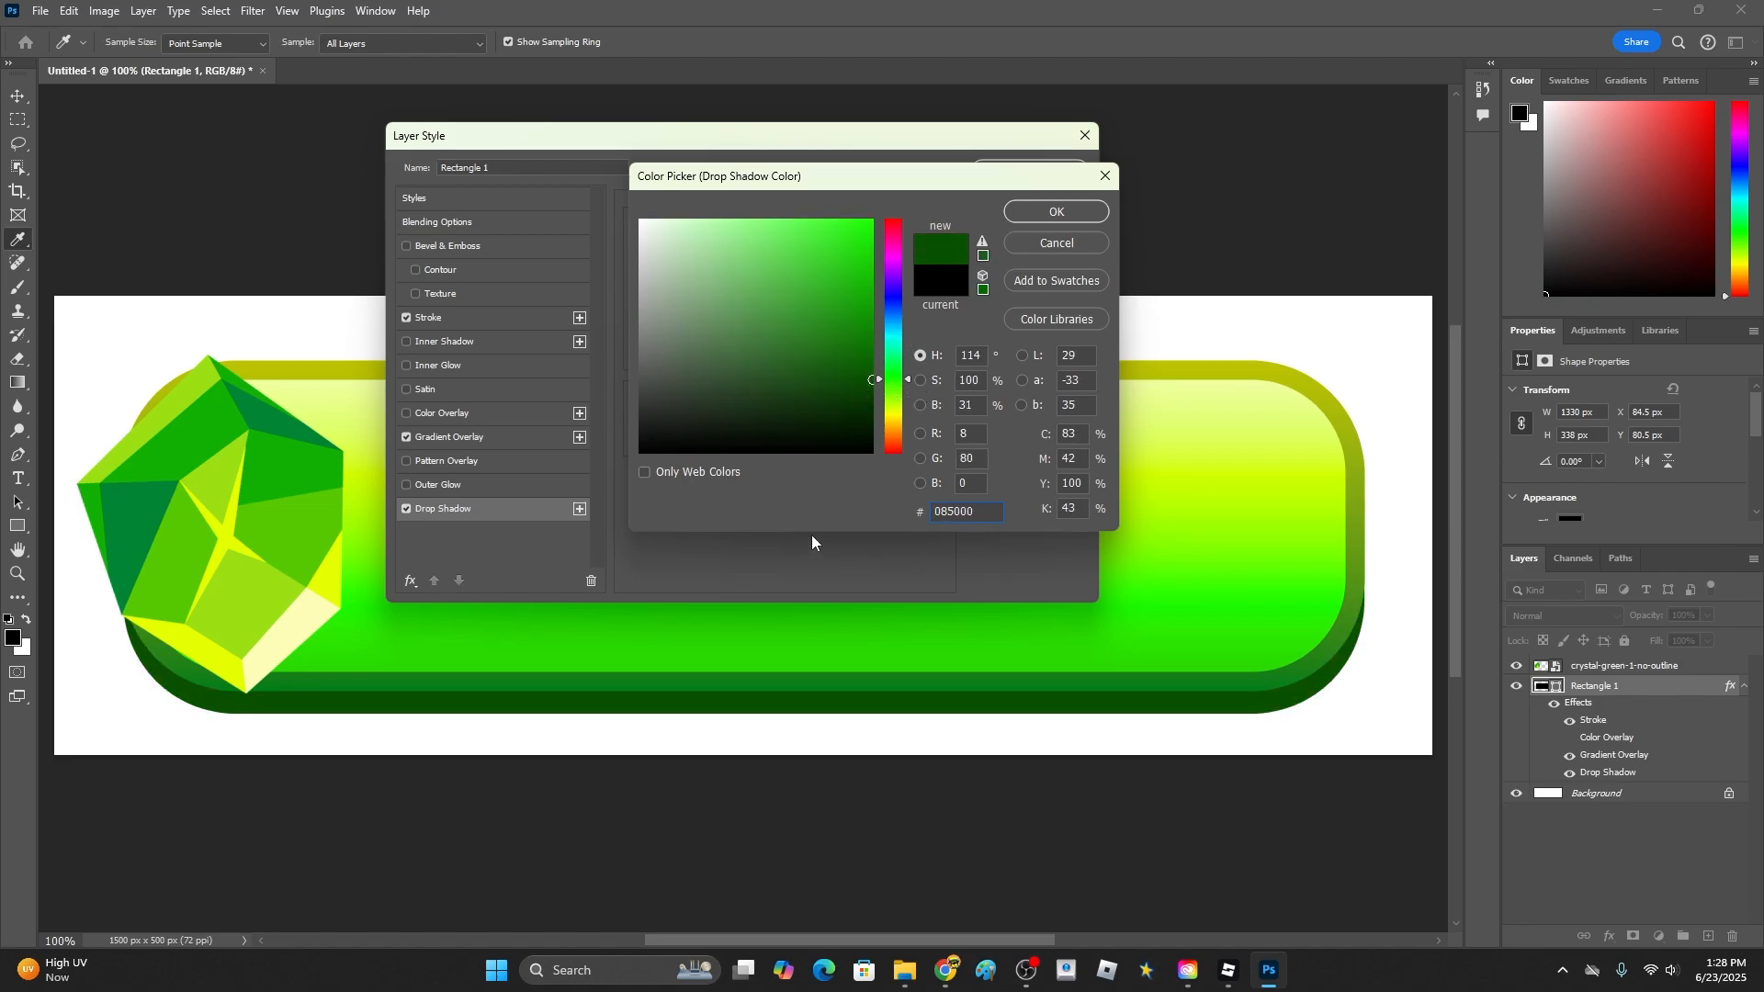
drag(871, 380, 881, 395)
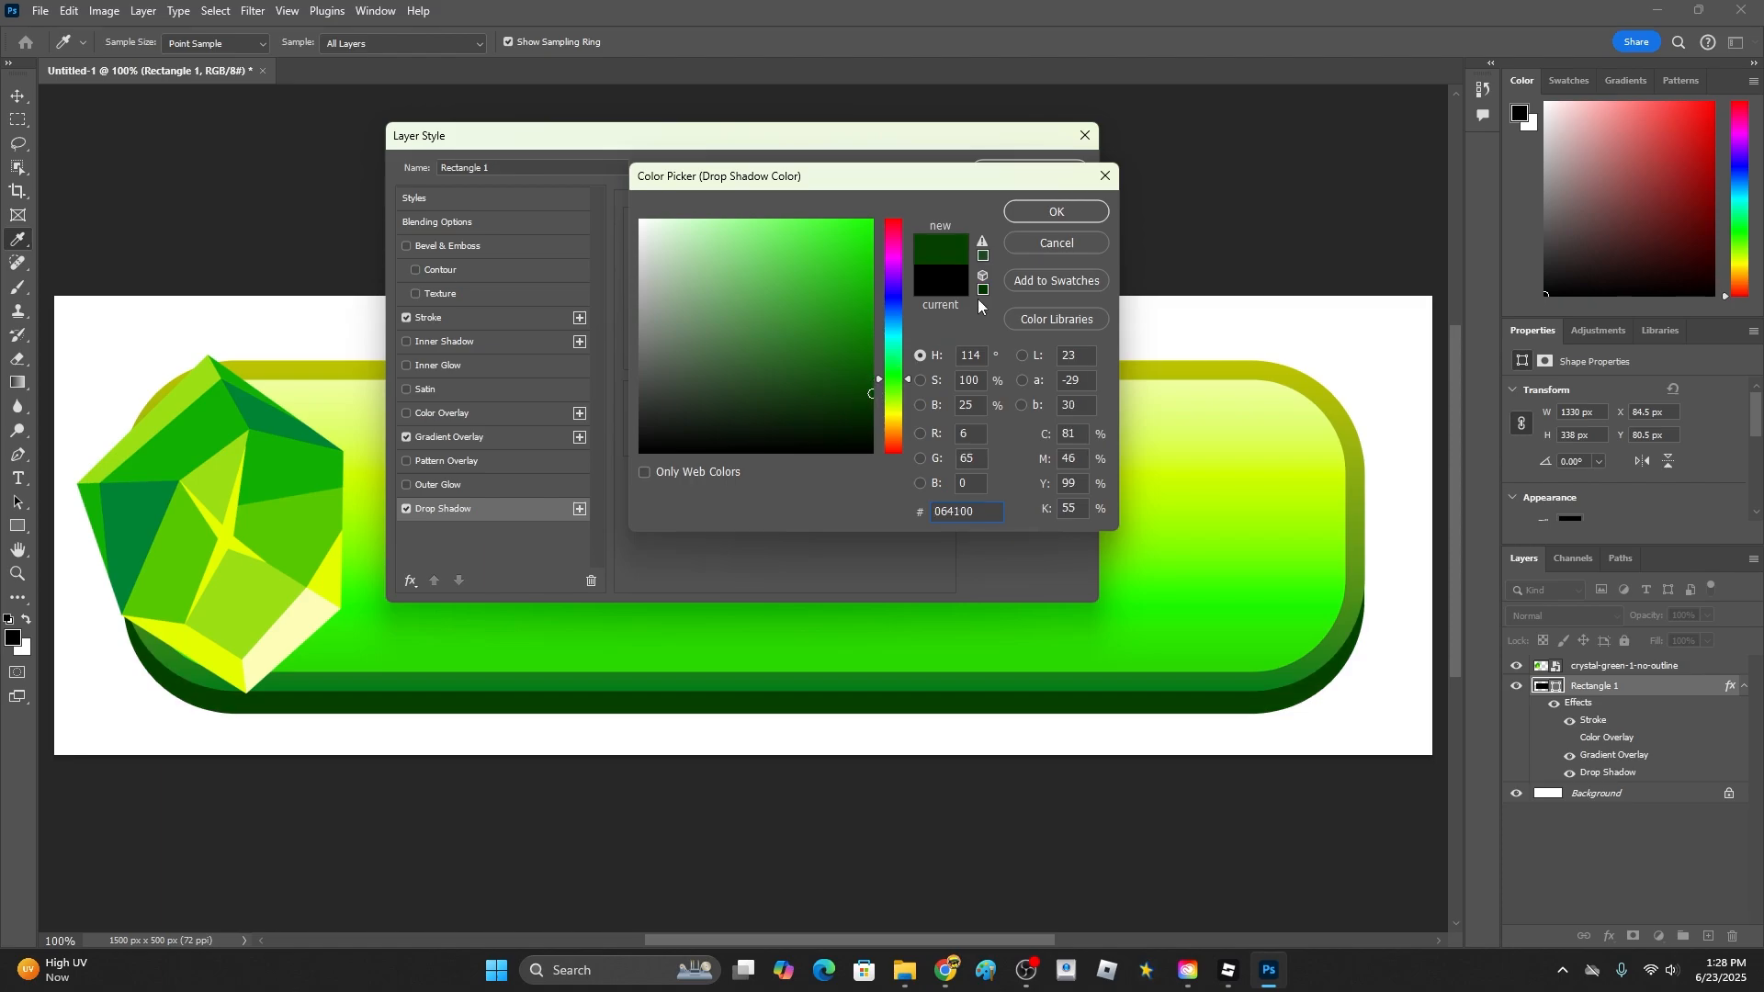
click(1058, 217)
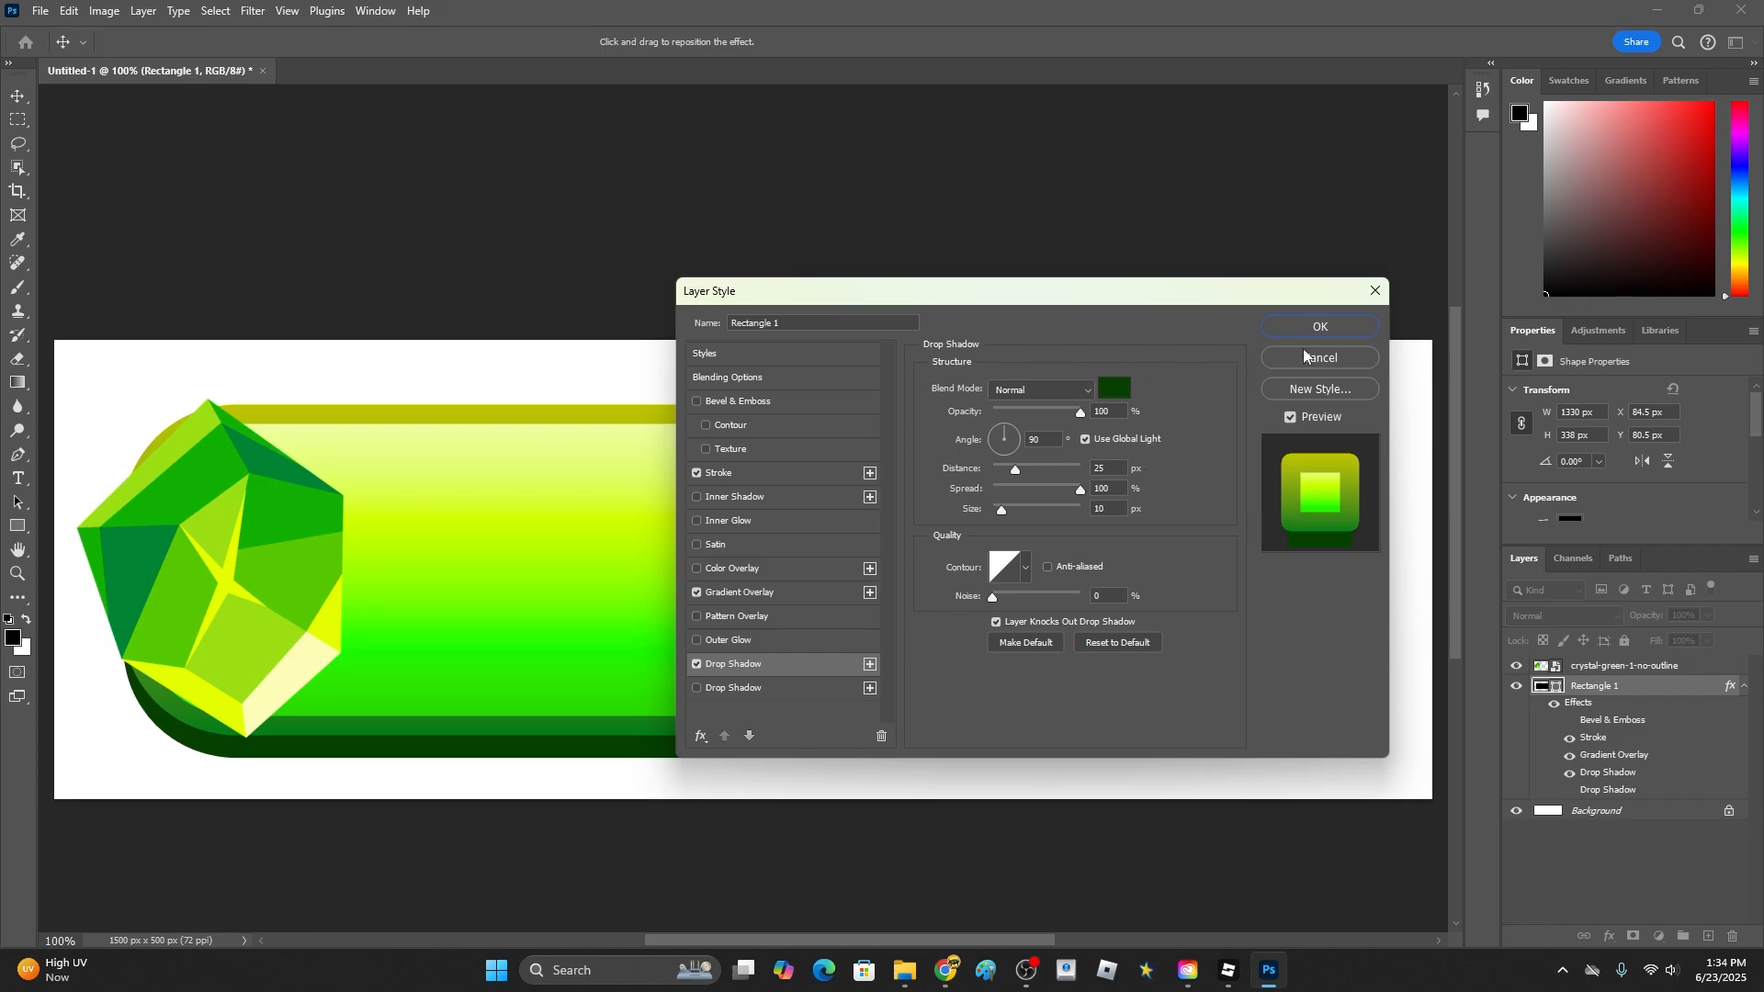
- Apply the layer style and move the rectangle slightly to the right relative to the crystal
click(1320, 327)
drag(485, 661, 716, 555)
mouse_move(1021, 682)
mouse_down()
mouse_move(1007, 631)
mouse_move(1036, 681)
mouse_up()
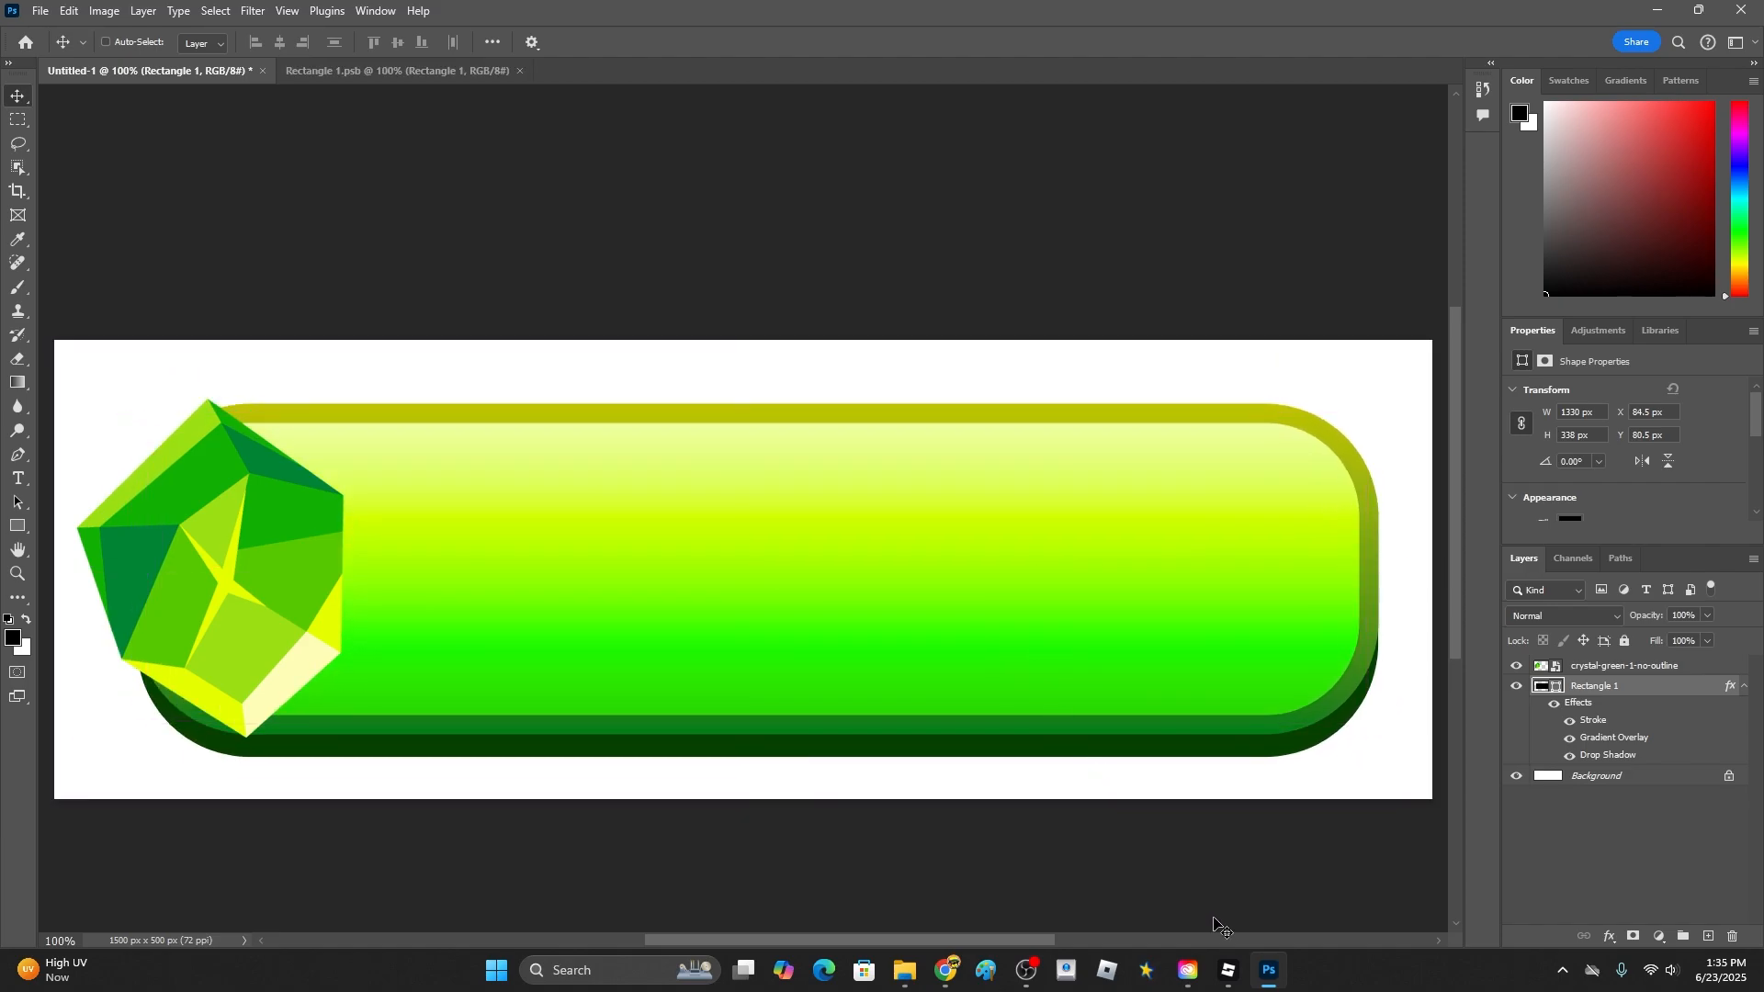
- Undo the last move of the rectangle
key(ctrl+z)
click(1229, 972)
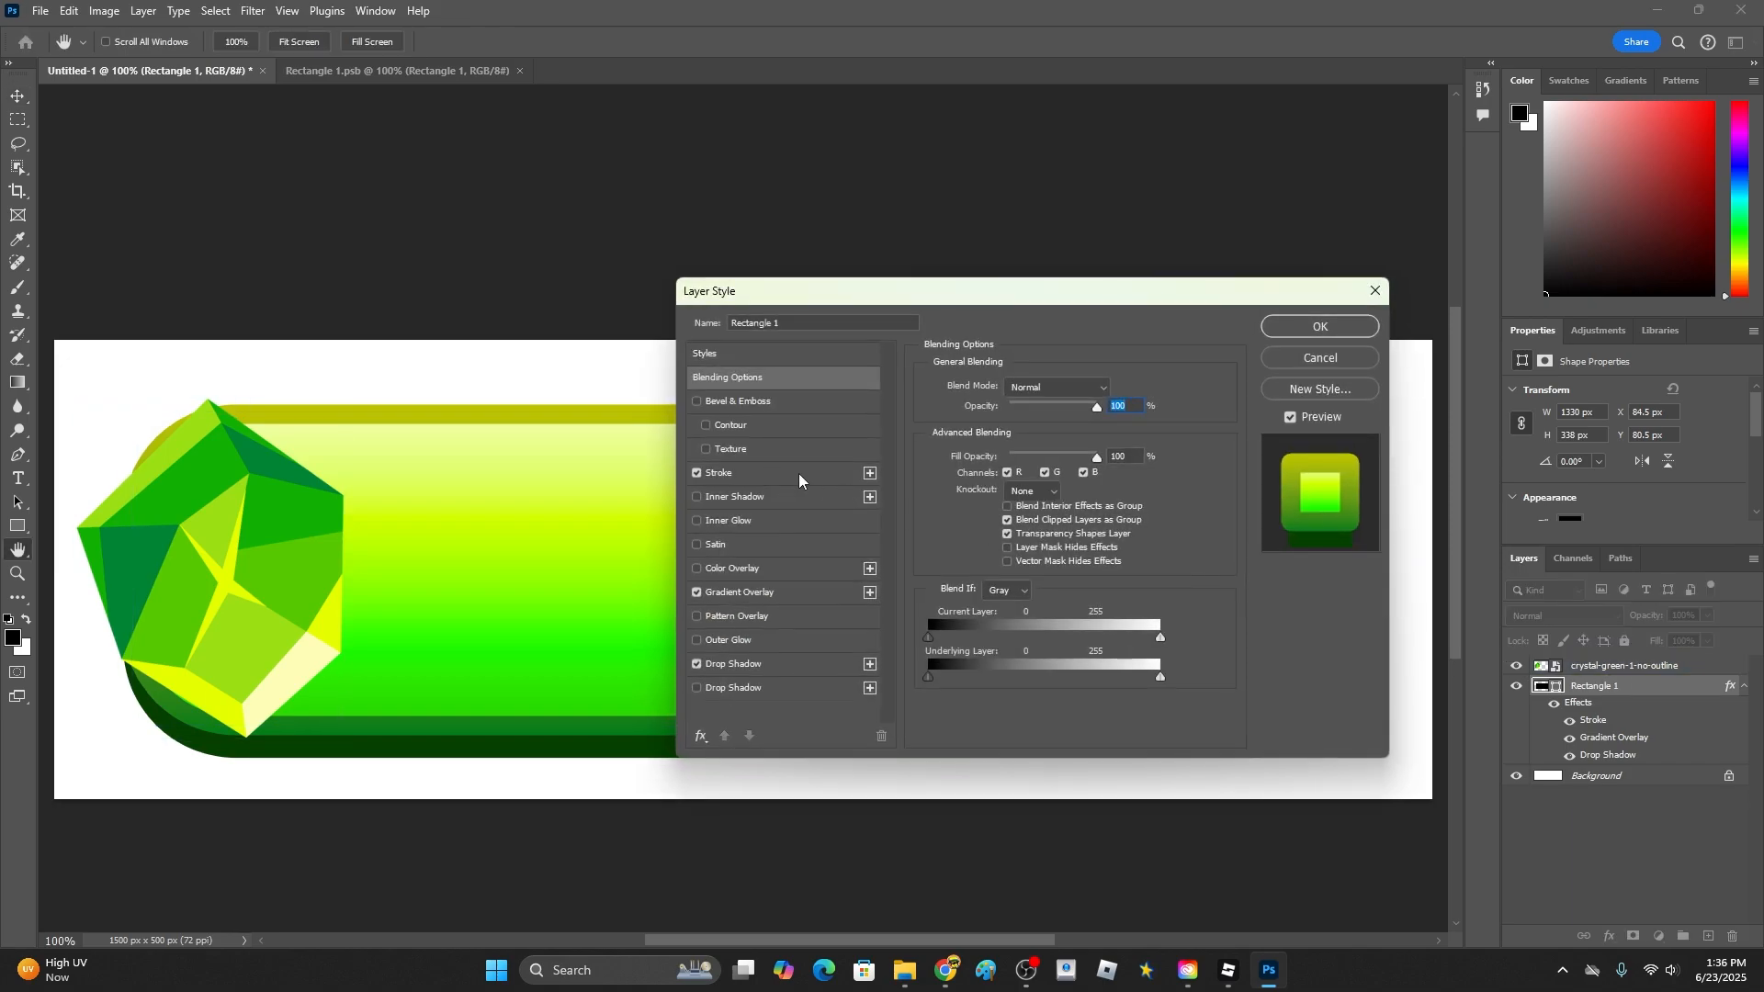
click(870, 475)
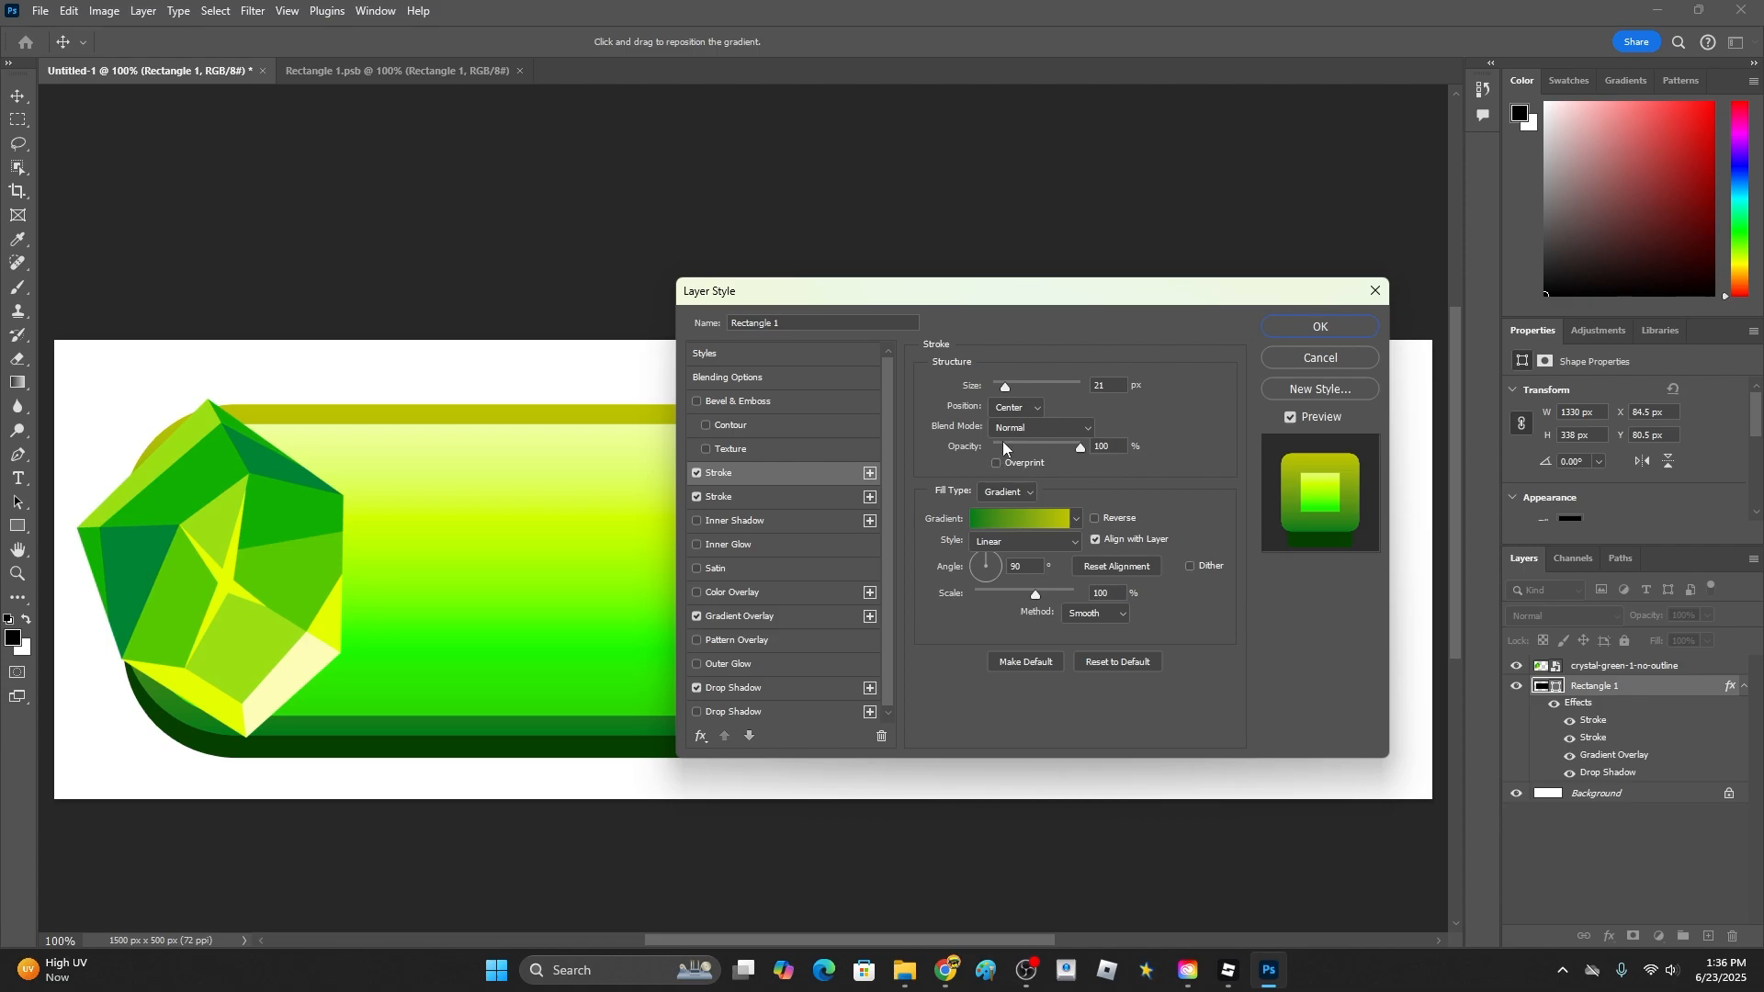
click(1022, 491)
click(1016, 503)
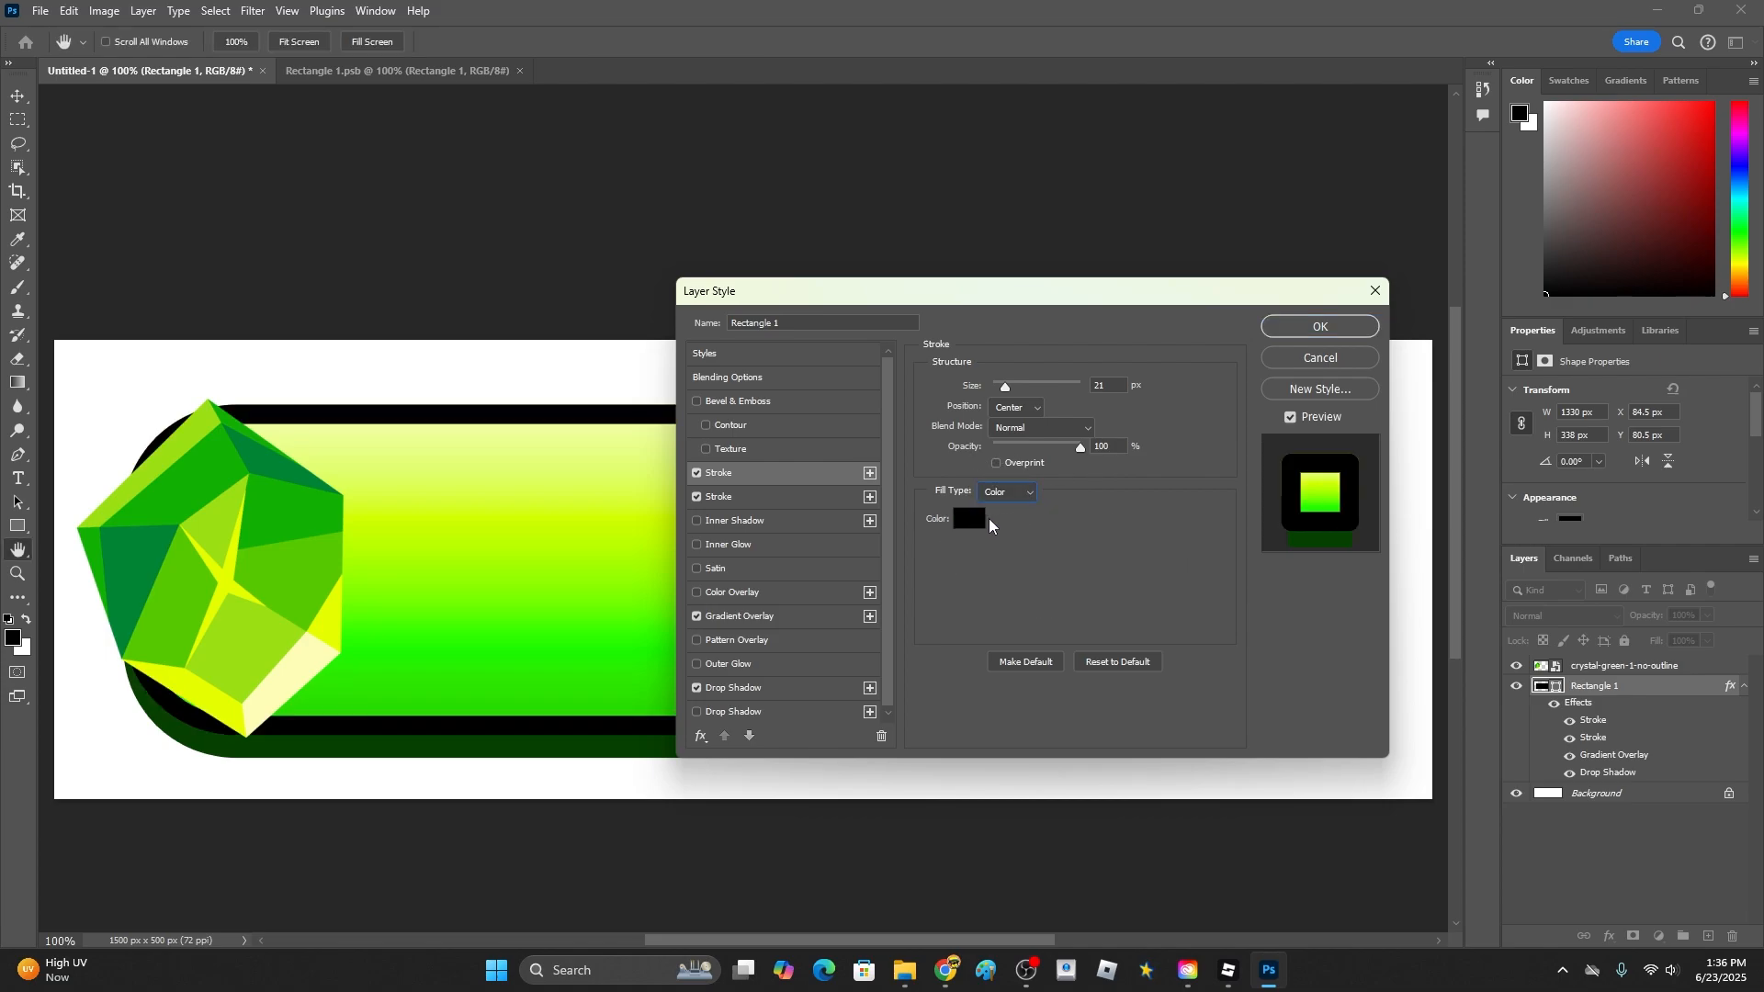
drag(982, 306, 1165, 221)
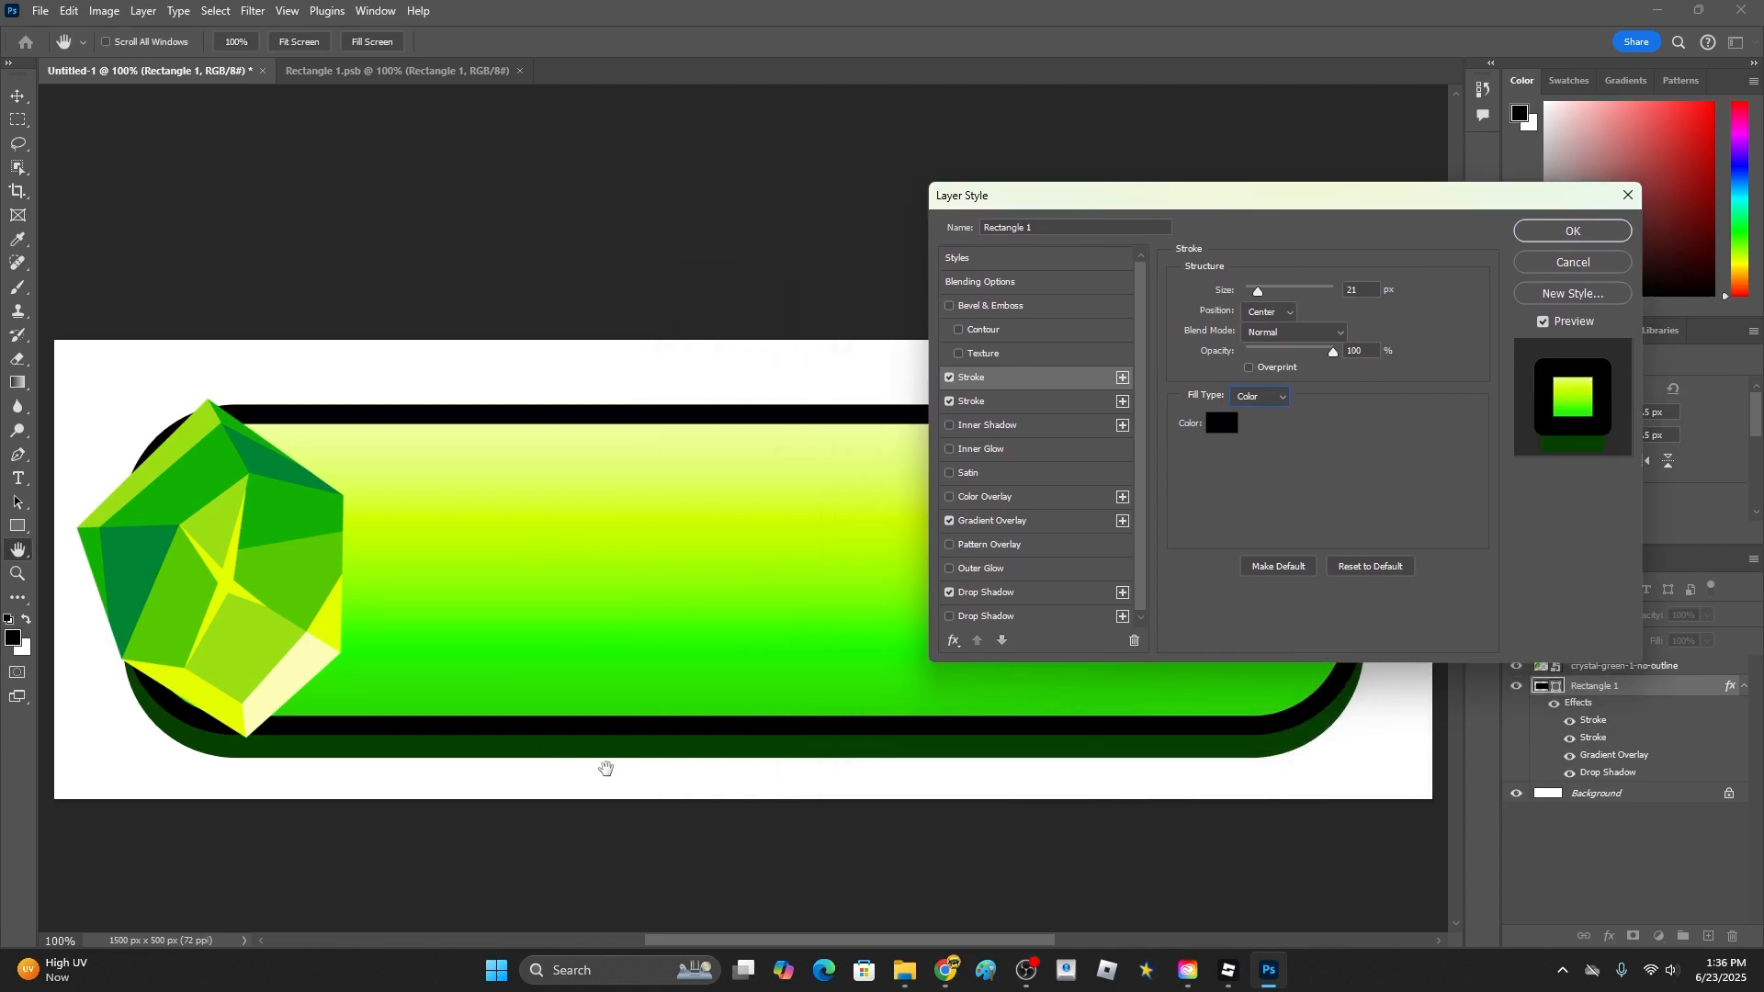
click(1577, 264)
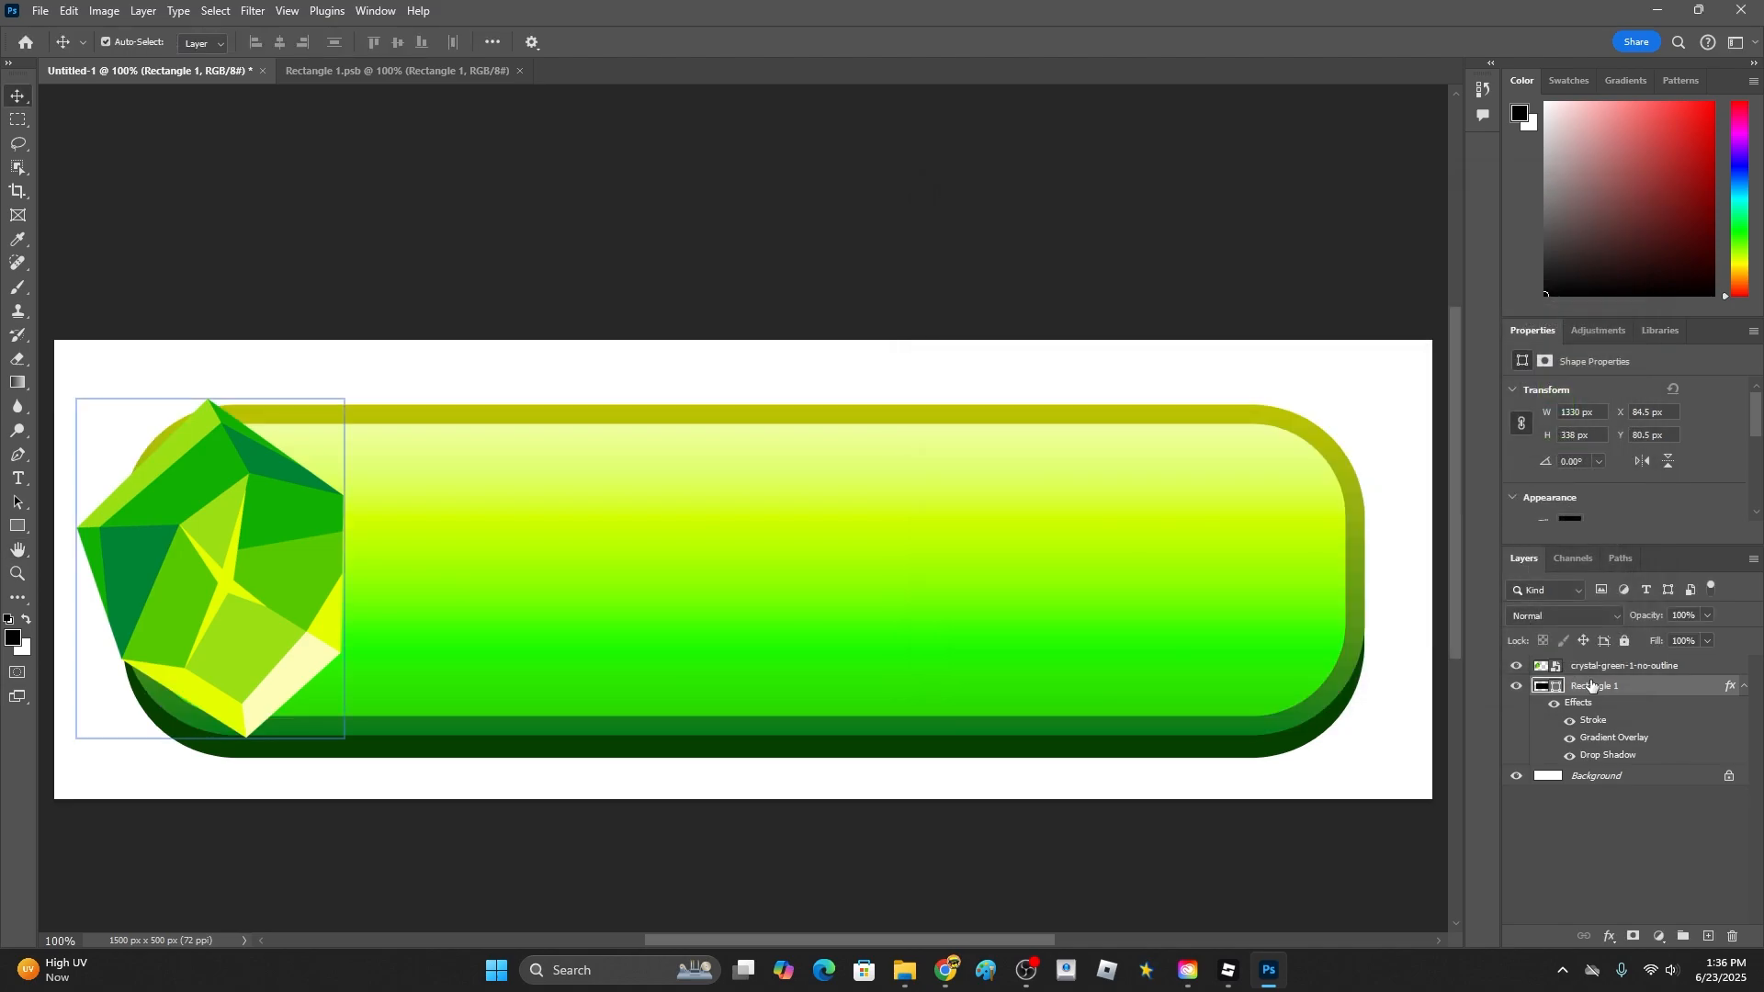
- Convert the rectangle layer with its effects to a smart object
right_click(1657, 691)
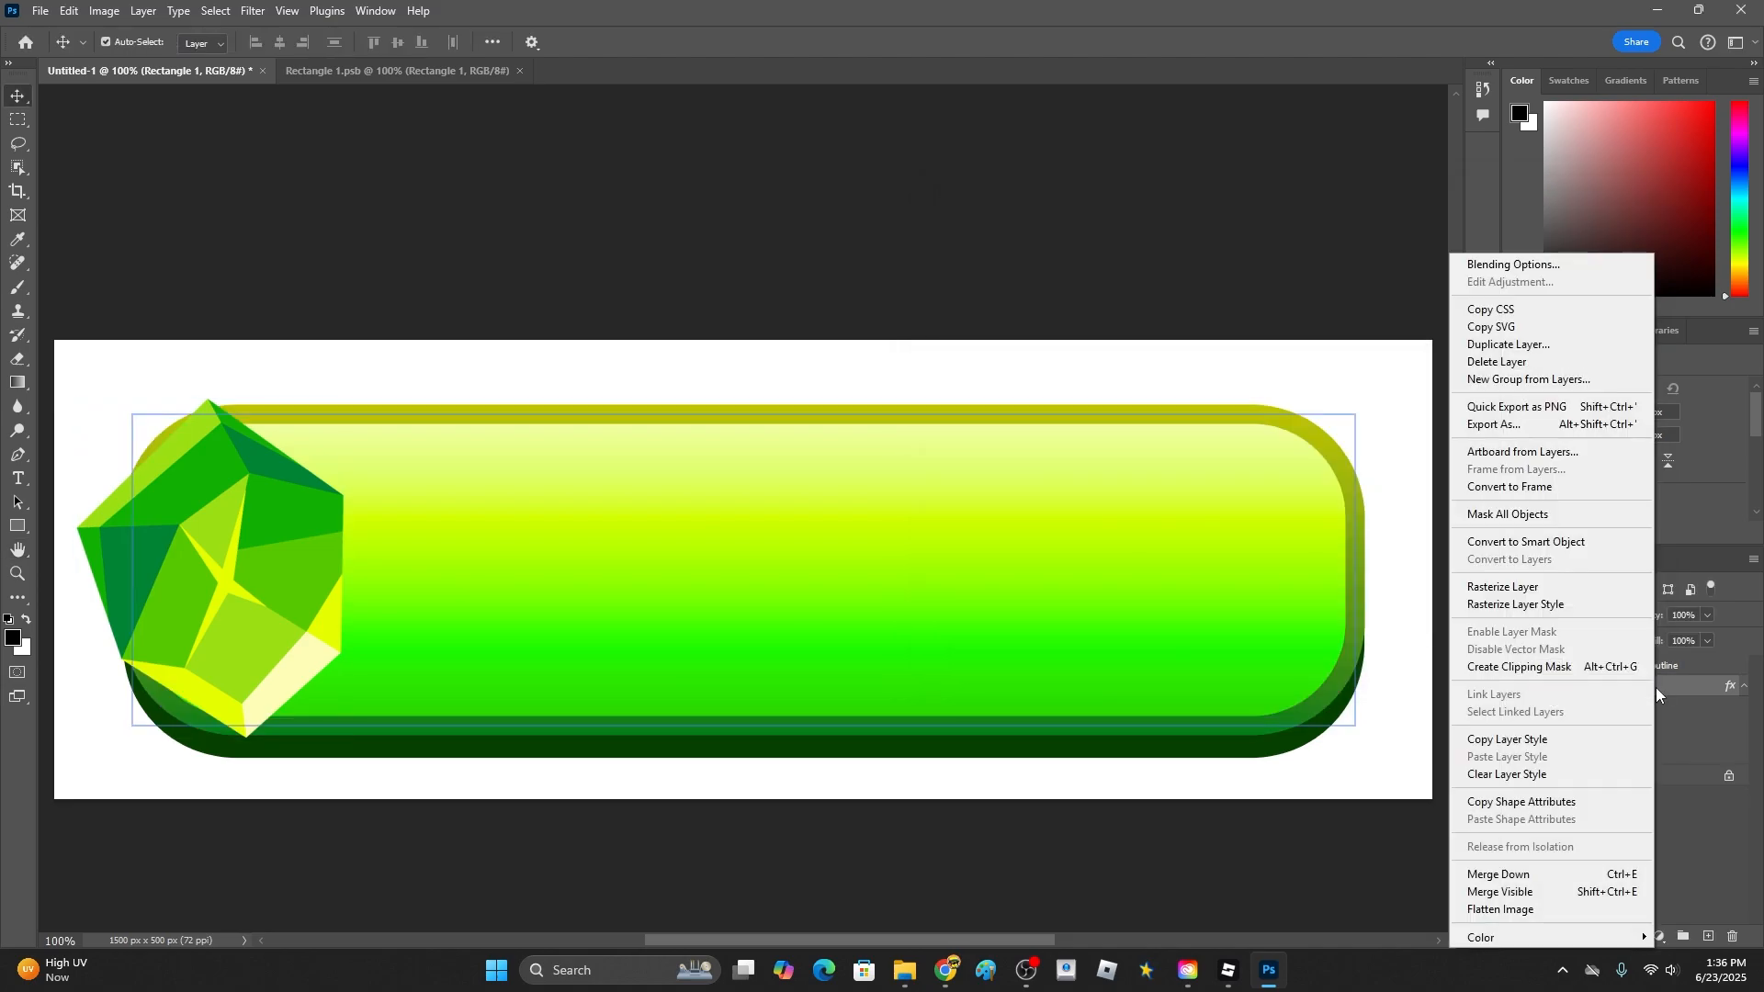
click(1552, 543)
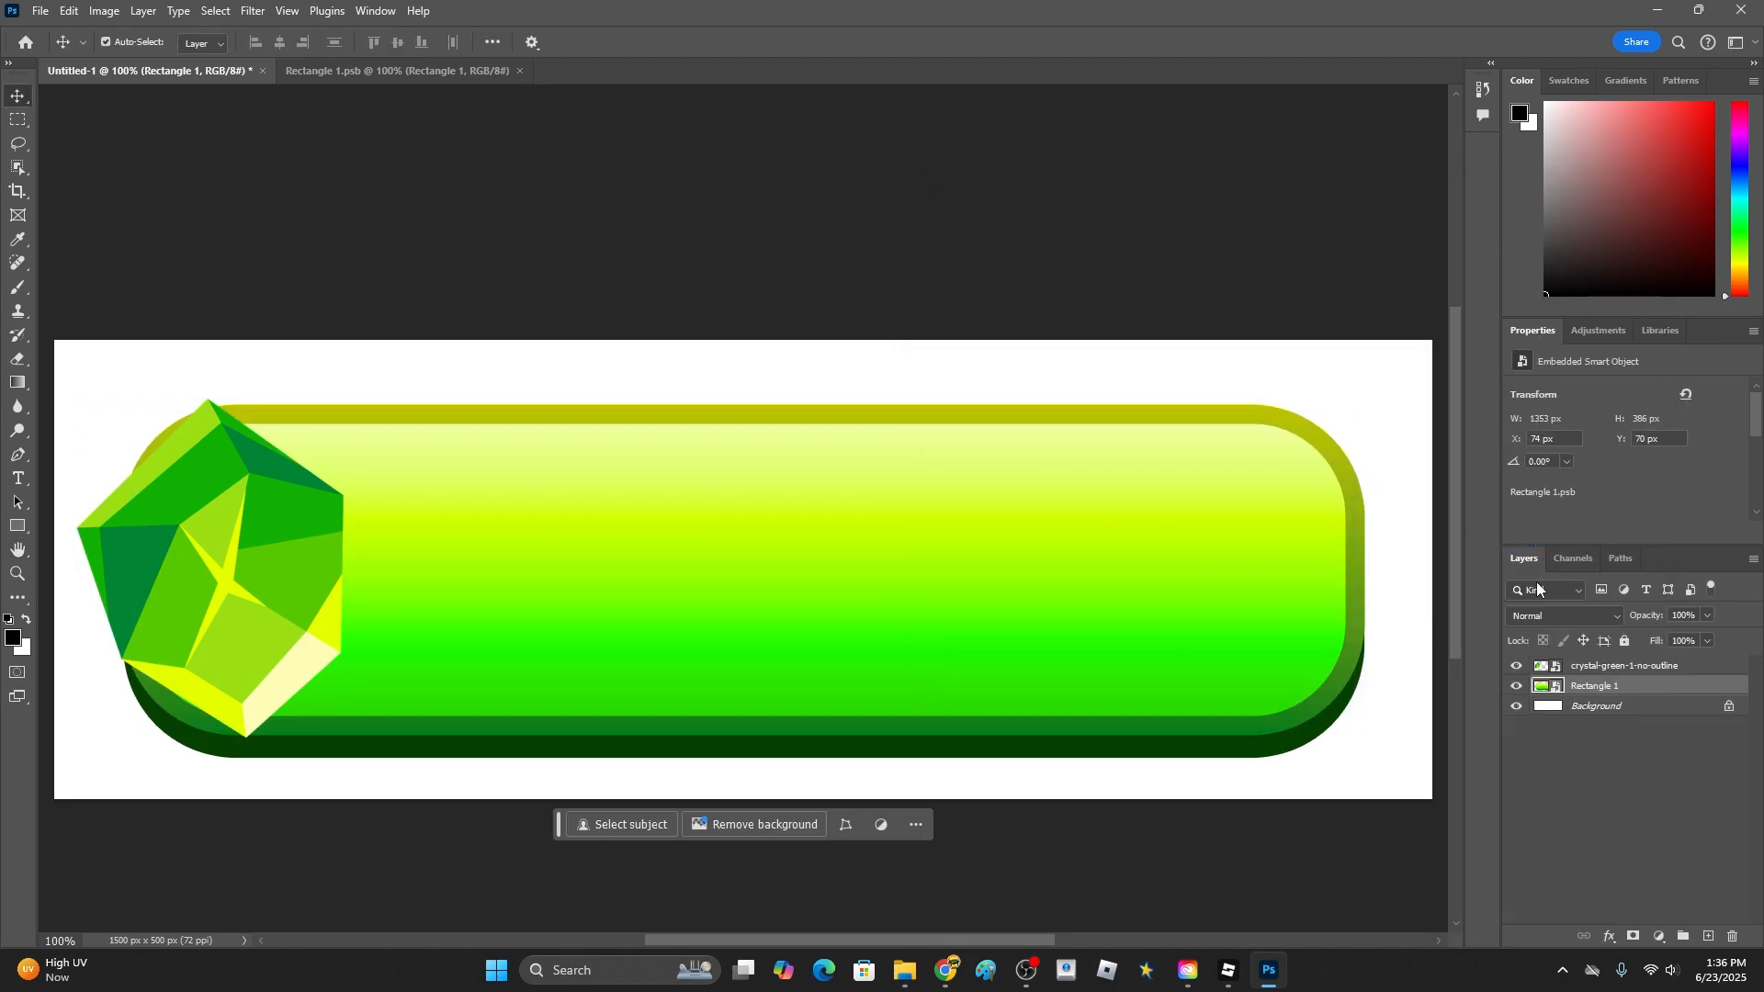
ctrl+drag(1130, 653, 1134, 598)
key(ctrl+z)
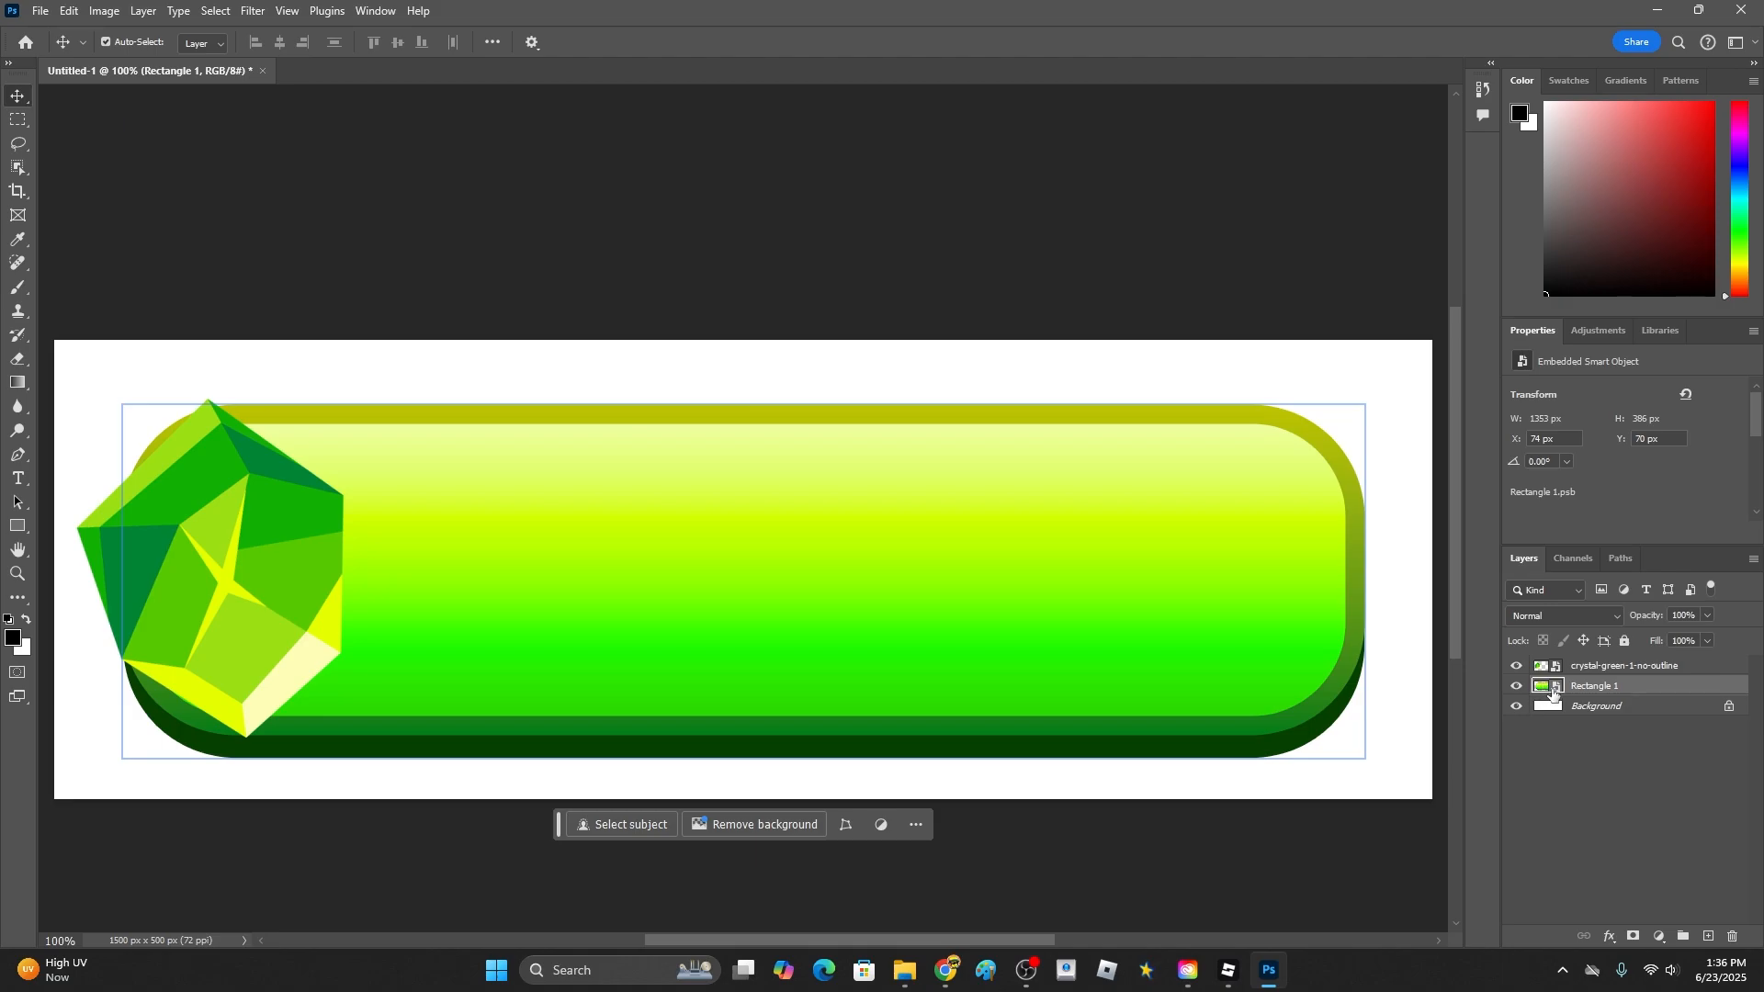
- Open the rectangle smart object's contents, review its drop shadow and gradient overlay, and return to the main document
double_click(1553, 692)
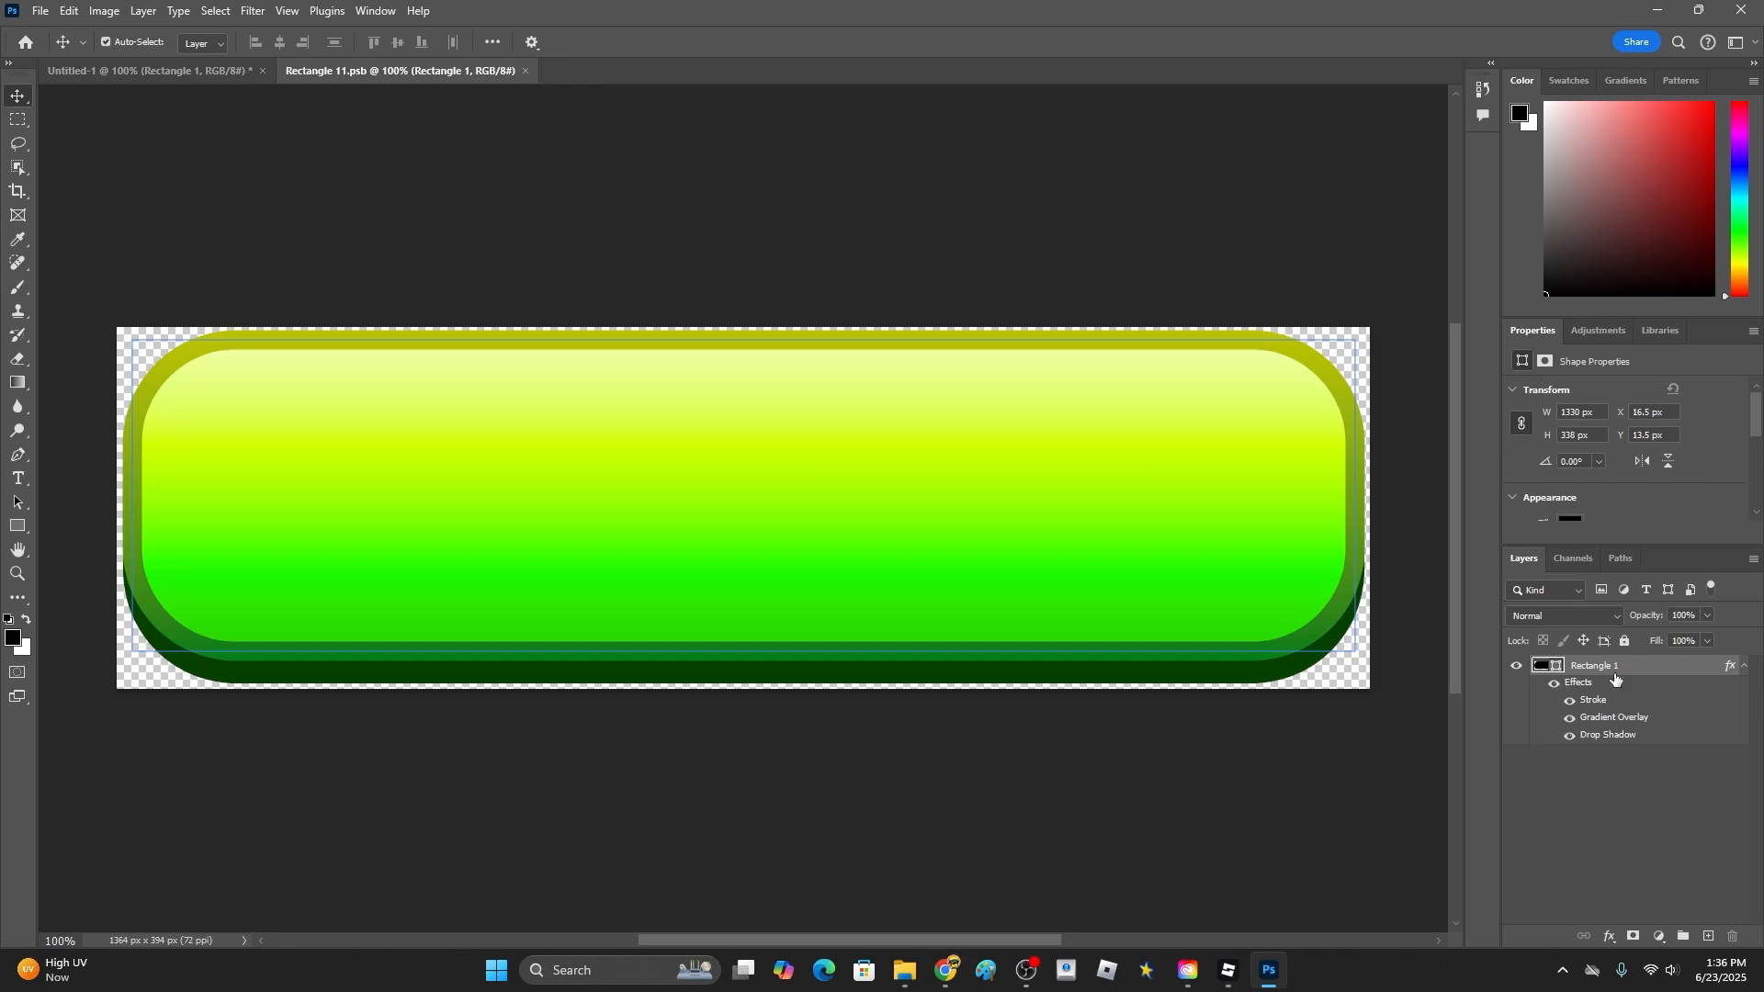
double_click(1558, 662)
click(1018, 568)
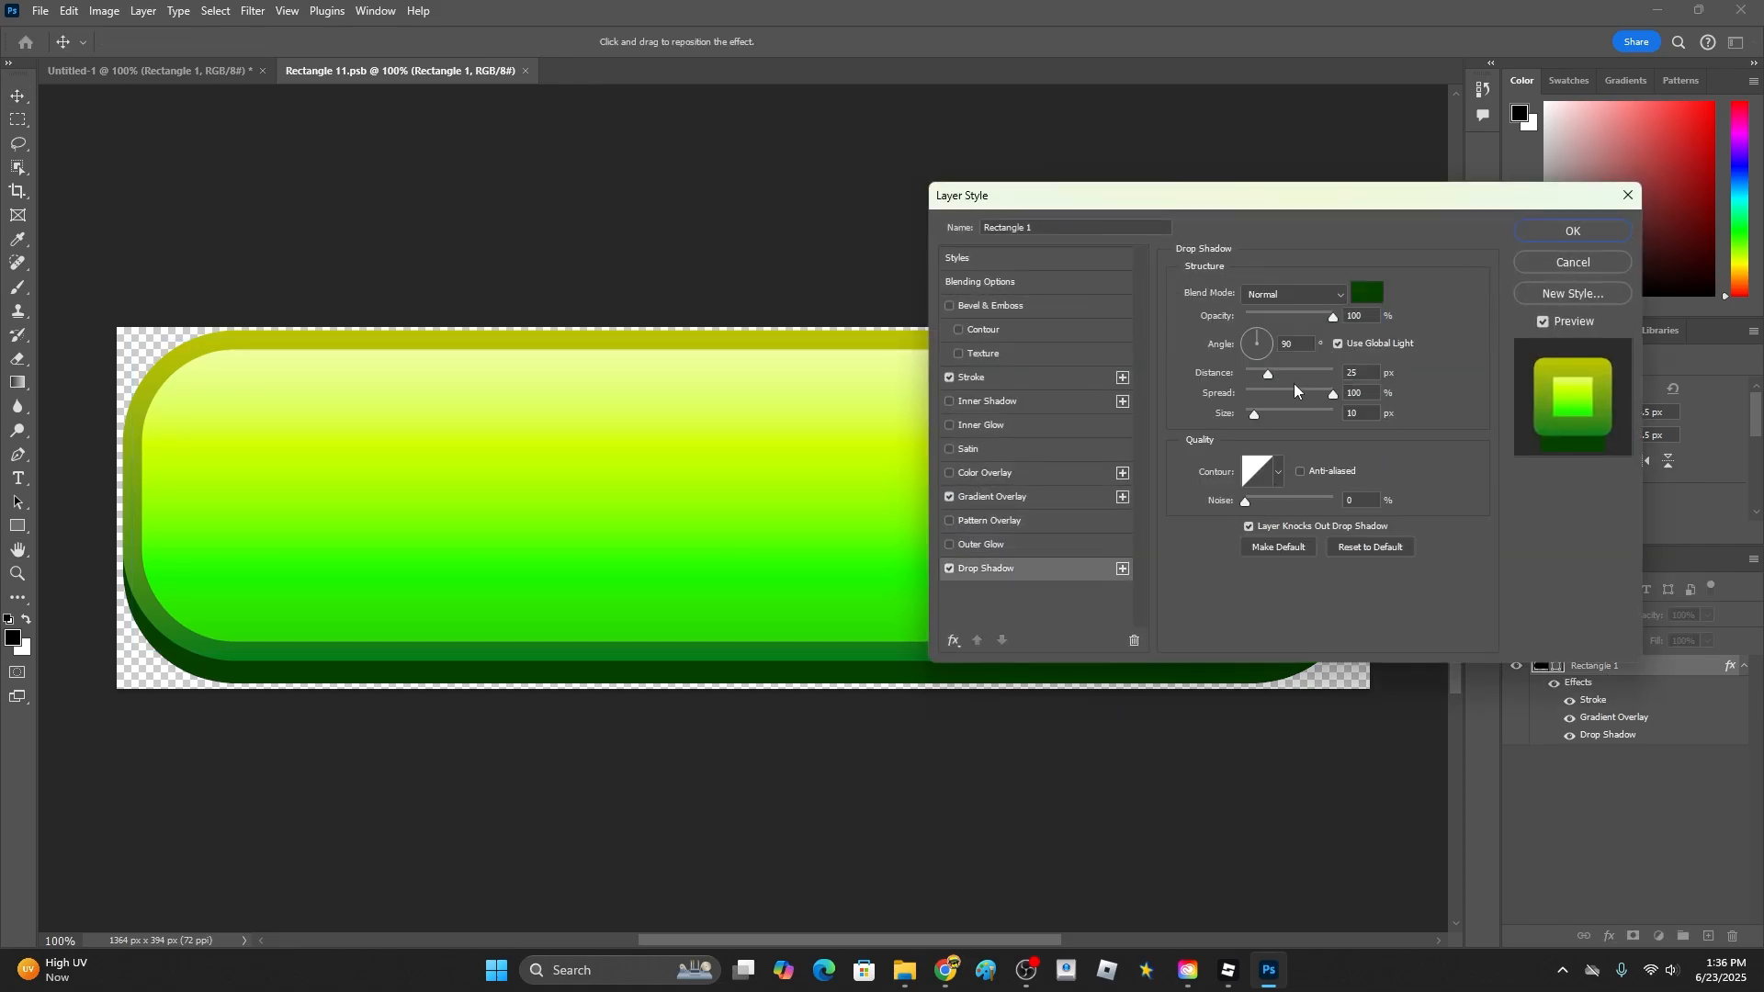
click(1573, 231)
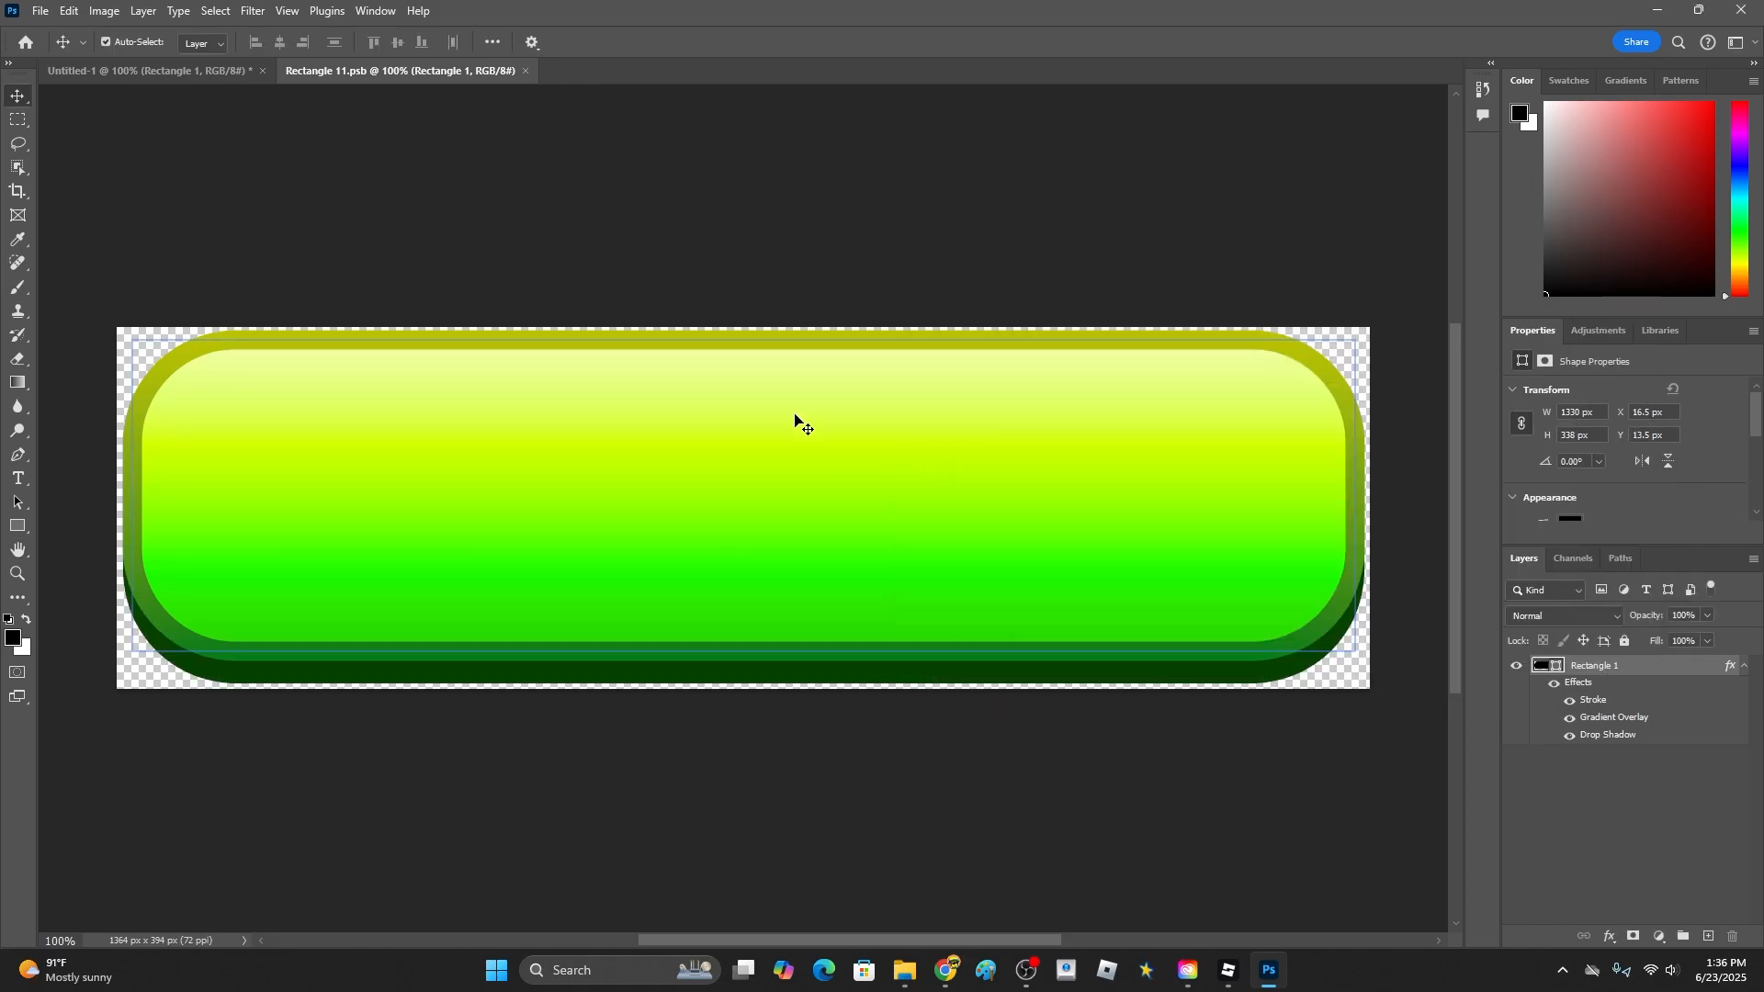
click(1570, 717)
click(1570, 718)
click(147, 71)
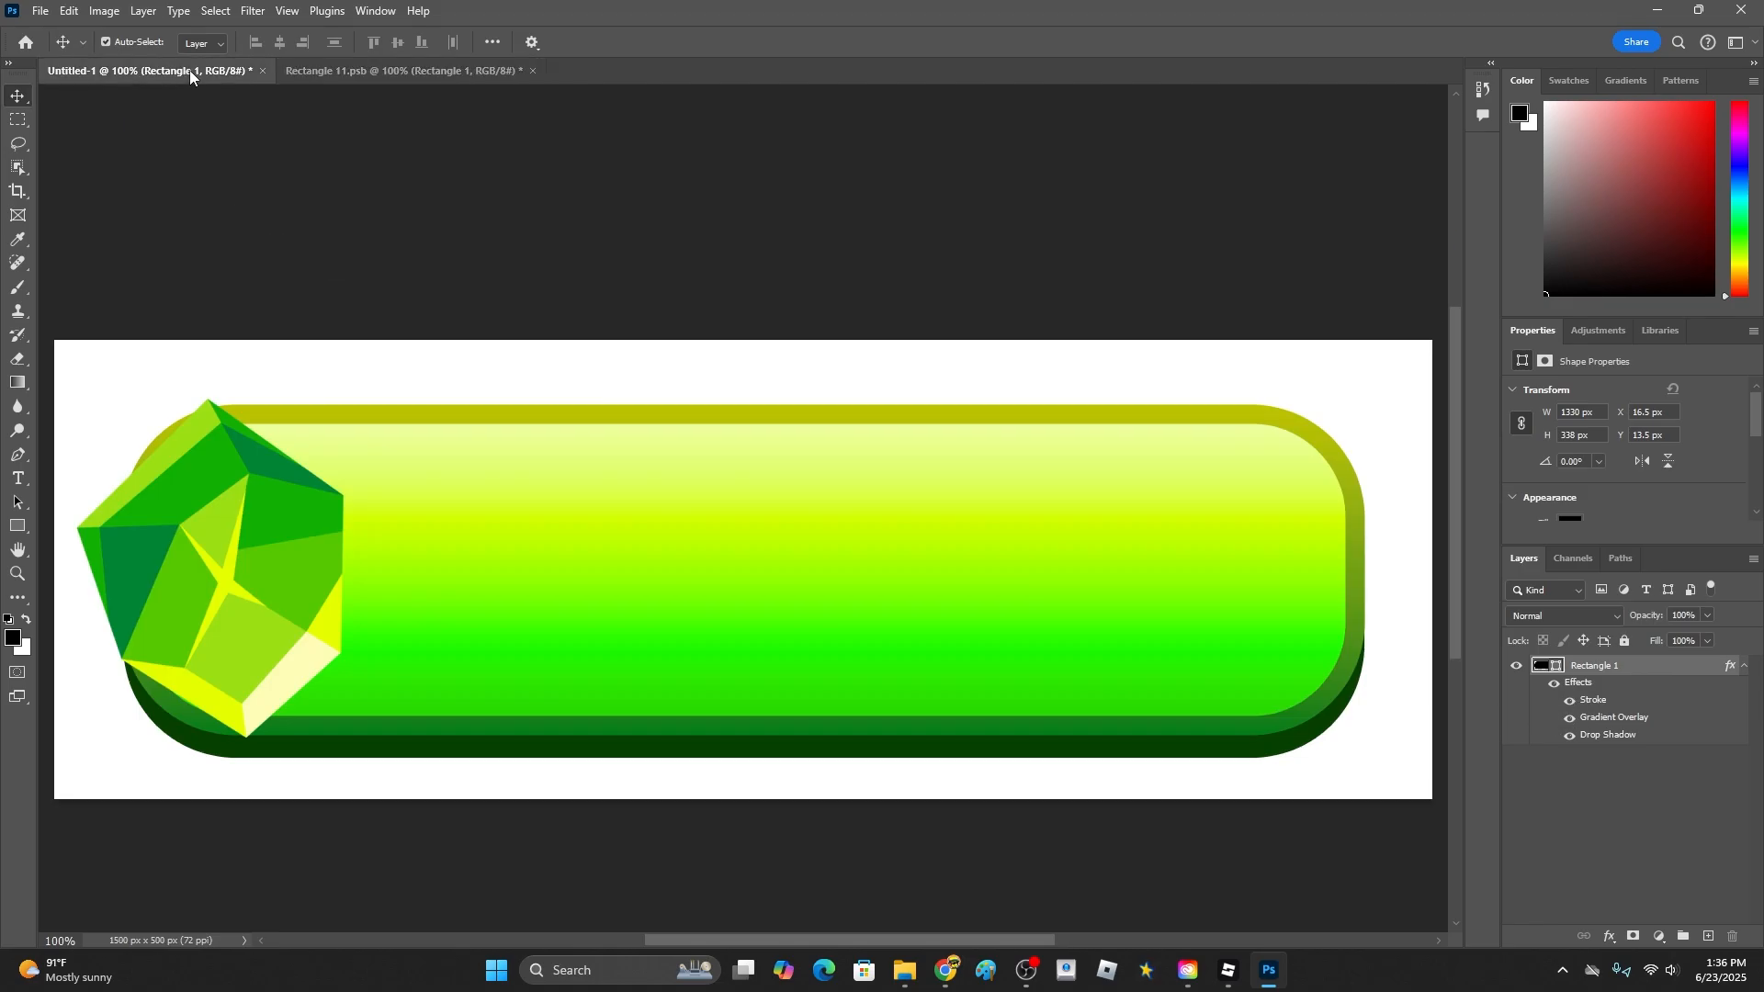
- Add a stroke effect to the rectangle smart object and set its fill type to Color with black
click(1555, 670)
click(1658, 694)
double_click(1671, 694)
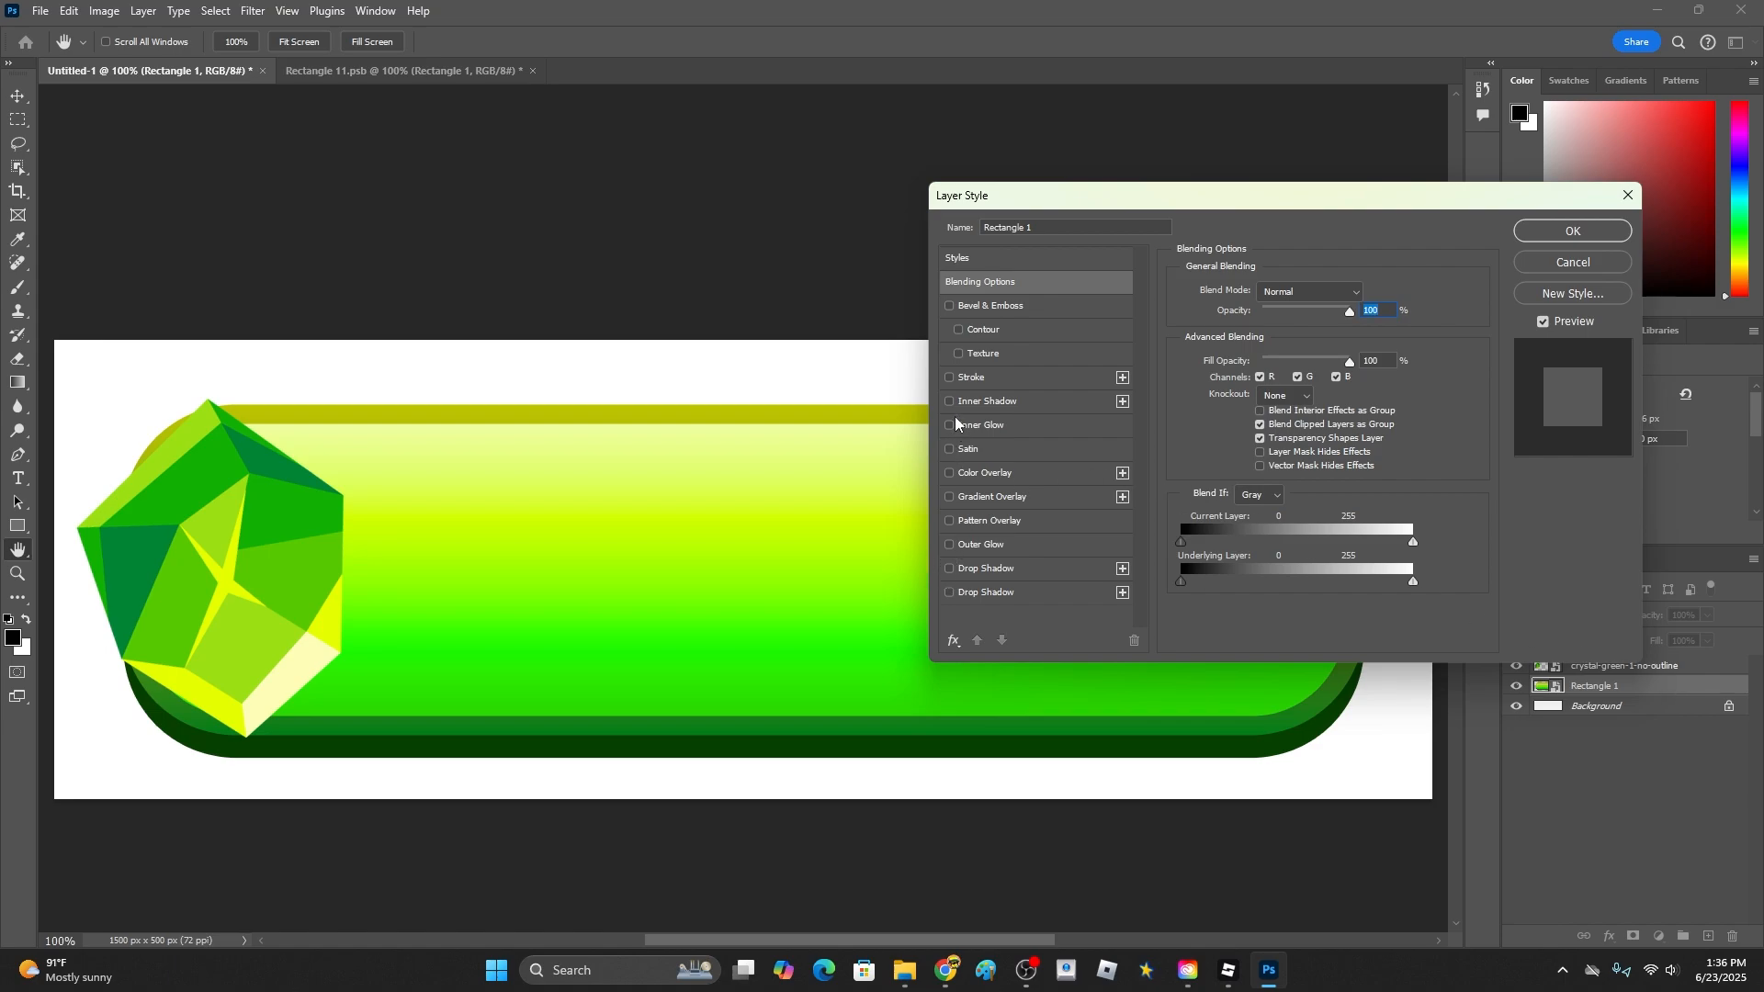
click(950, 377)
click(990, 381)
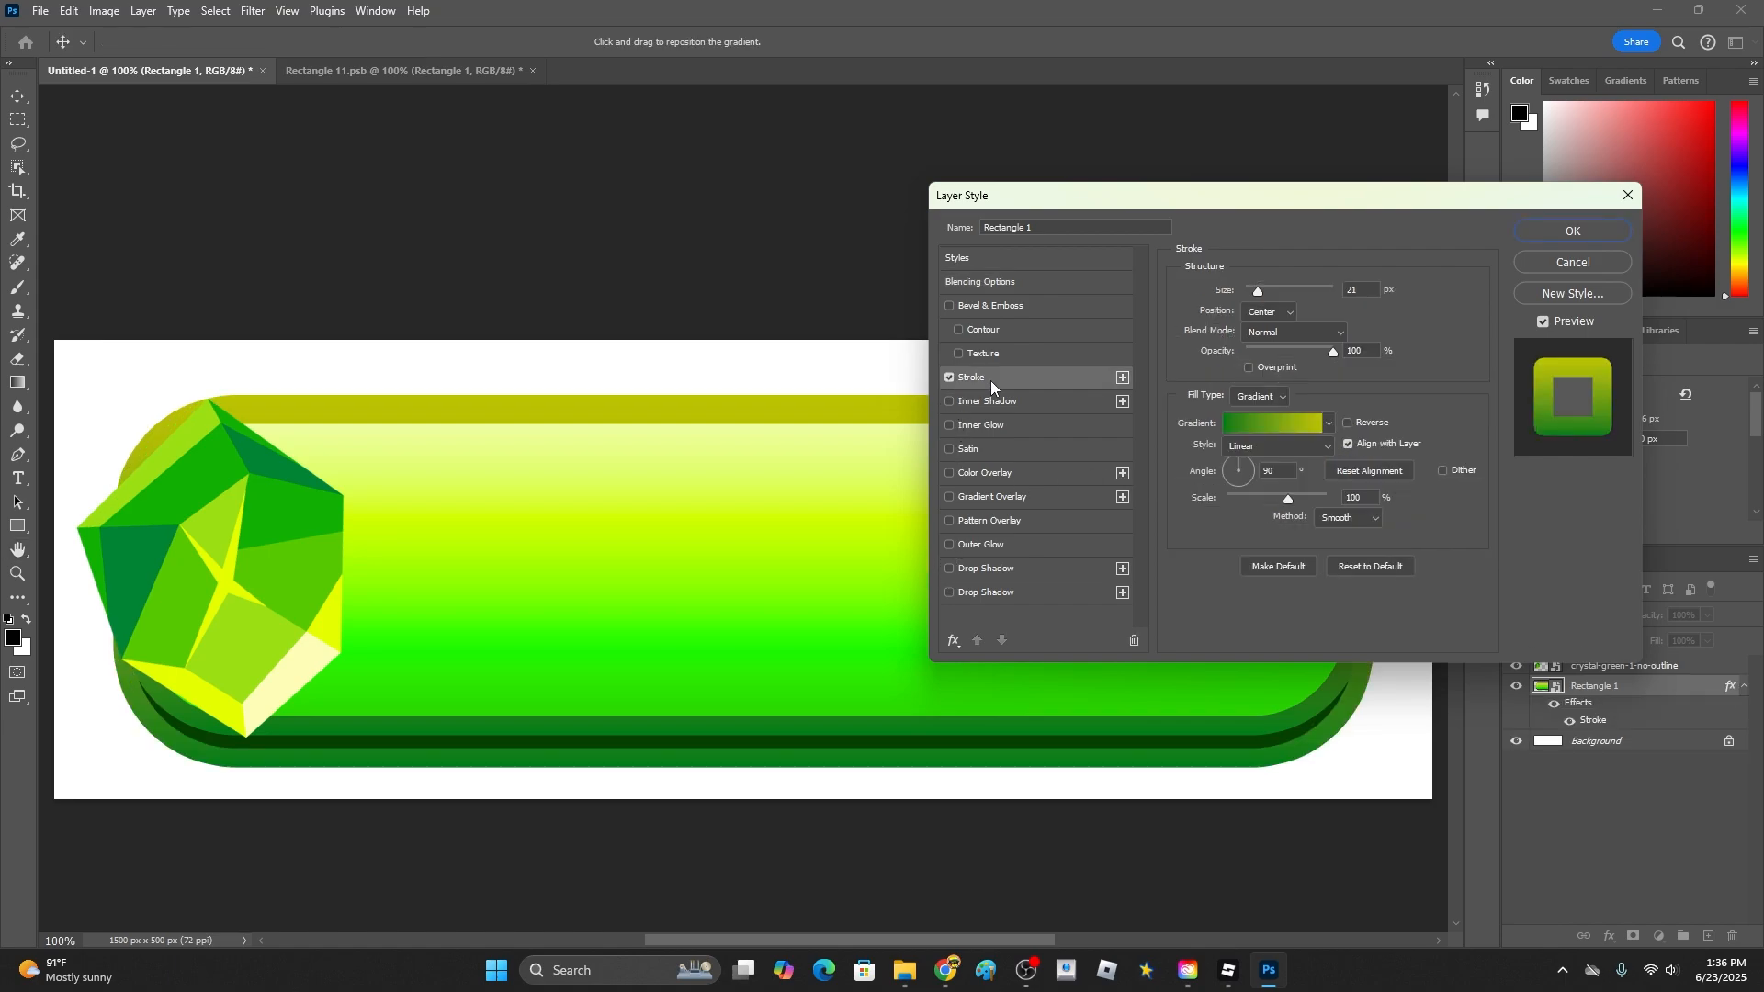
click(1277, 400)
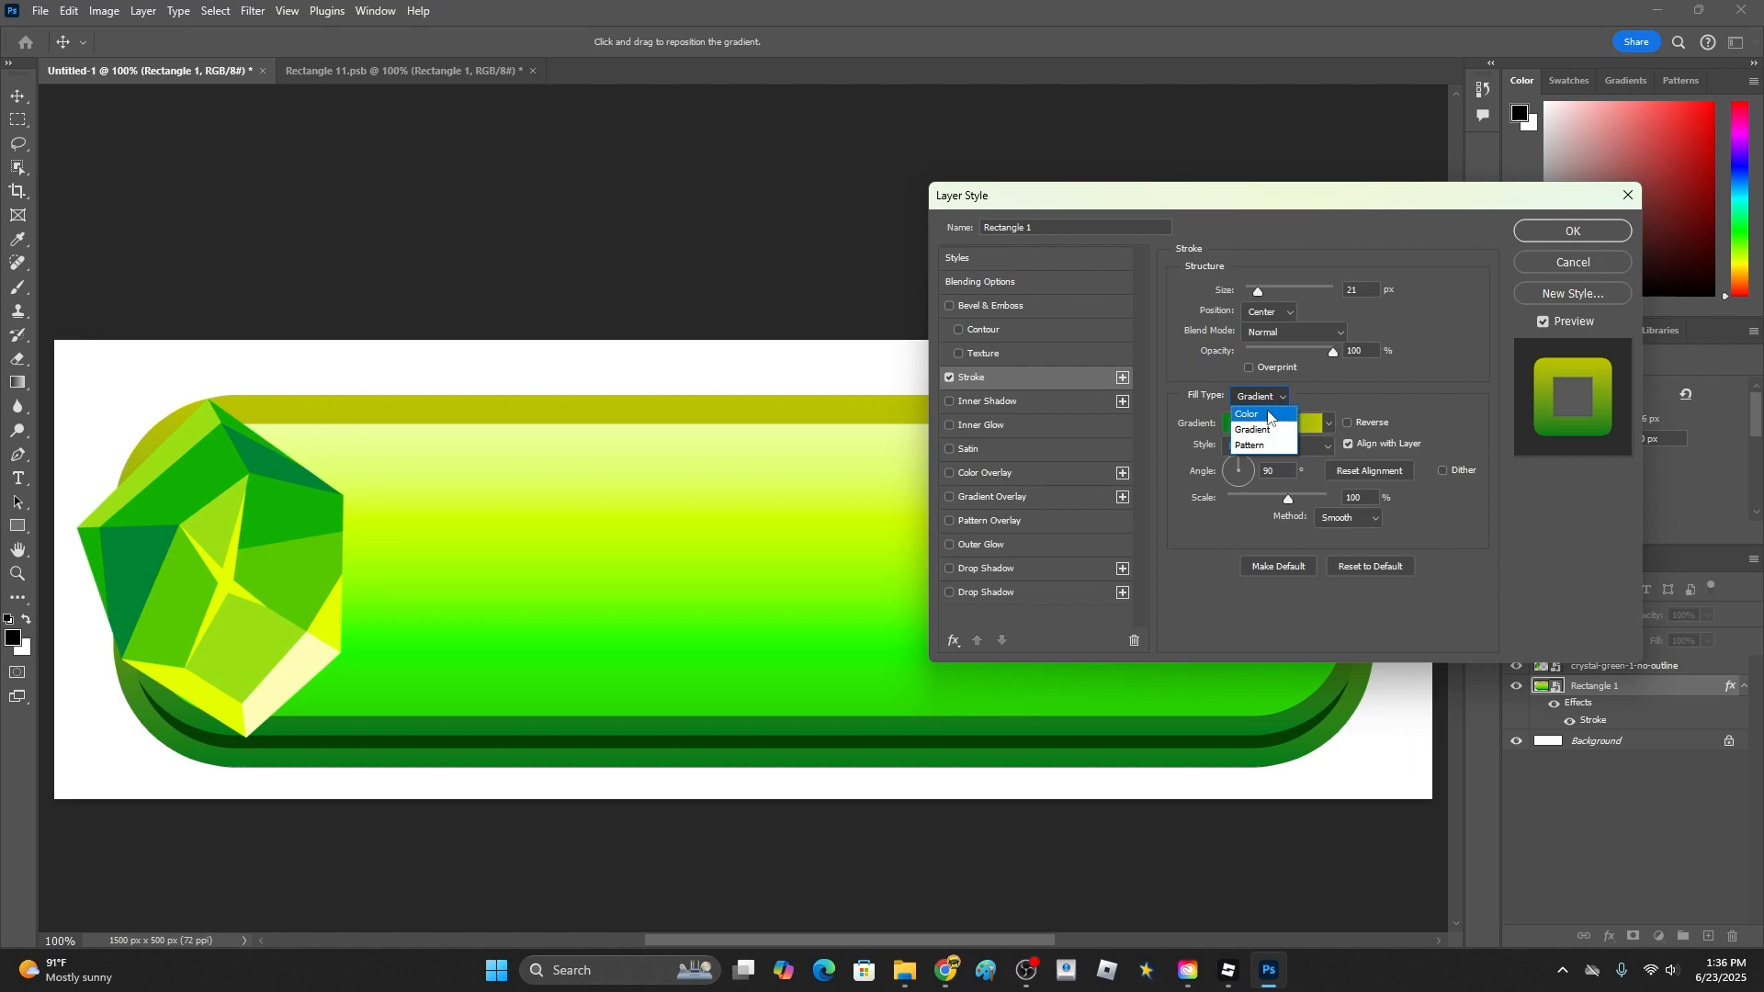
click(1266, 410)
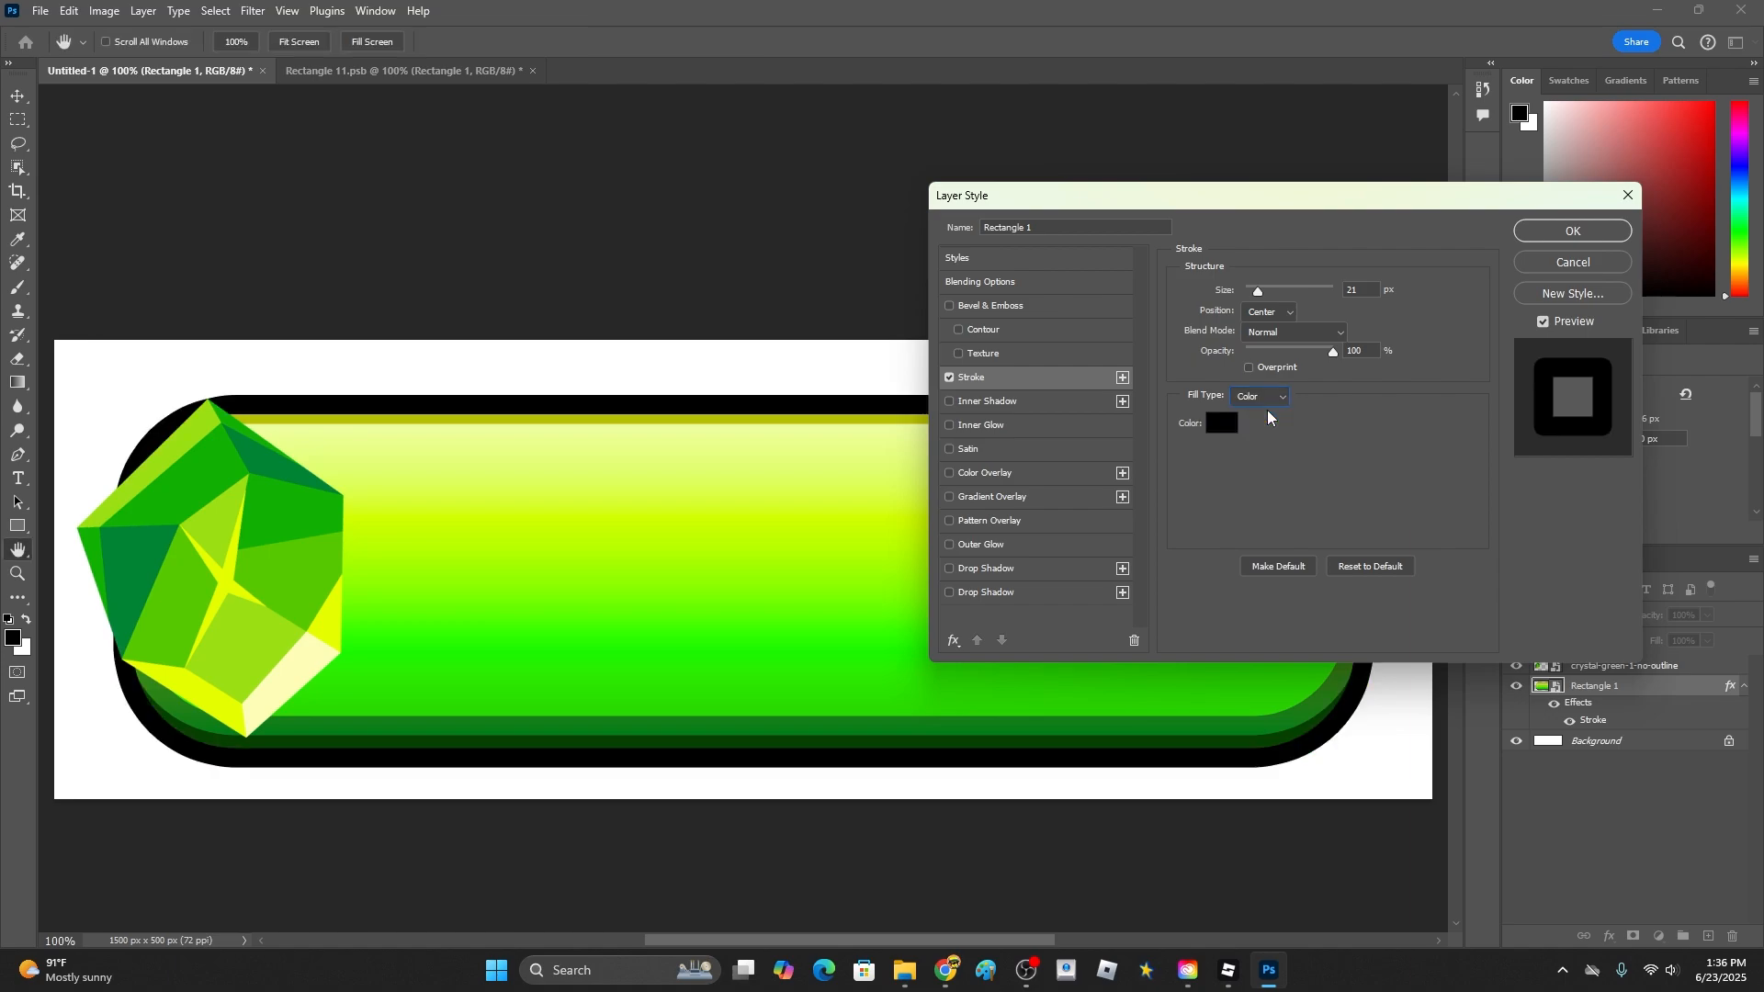
- Try the Inside and Center positions for the rectangle's black stroke and set the position to Outside
click(1286, 314)
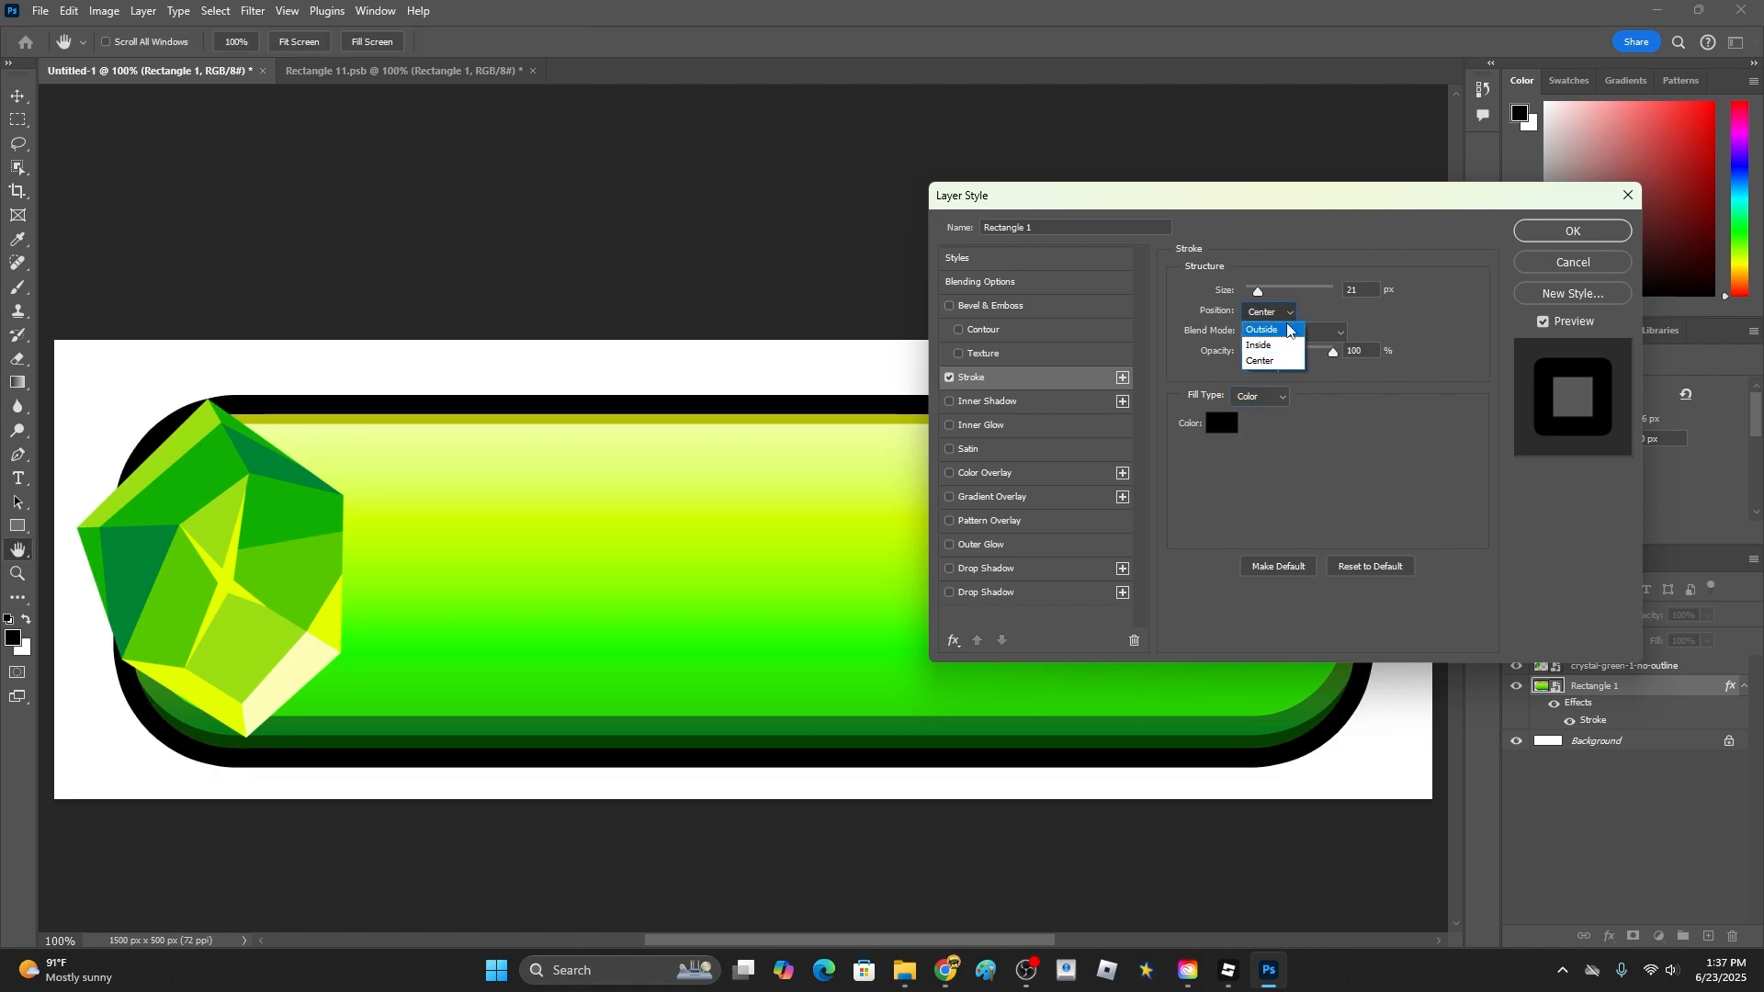
click(1261, 346)
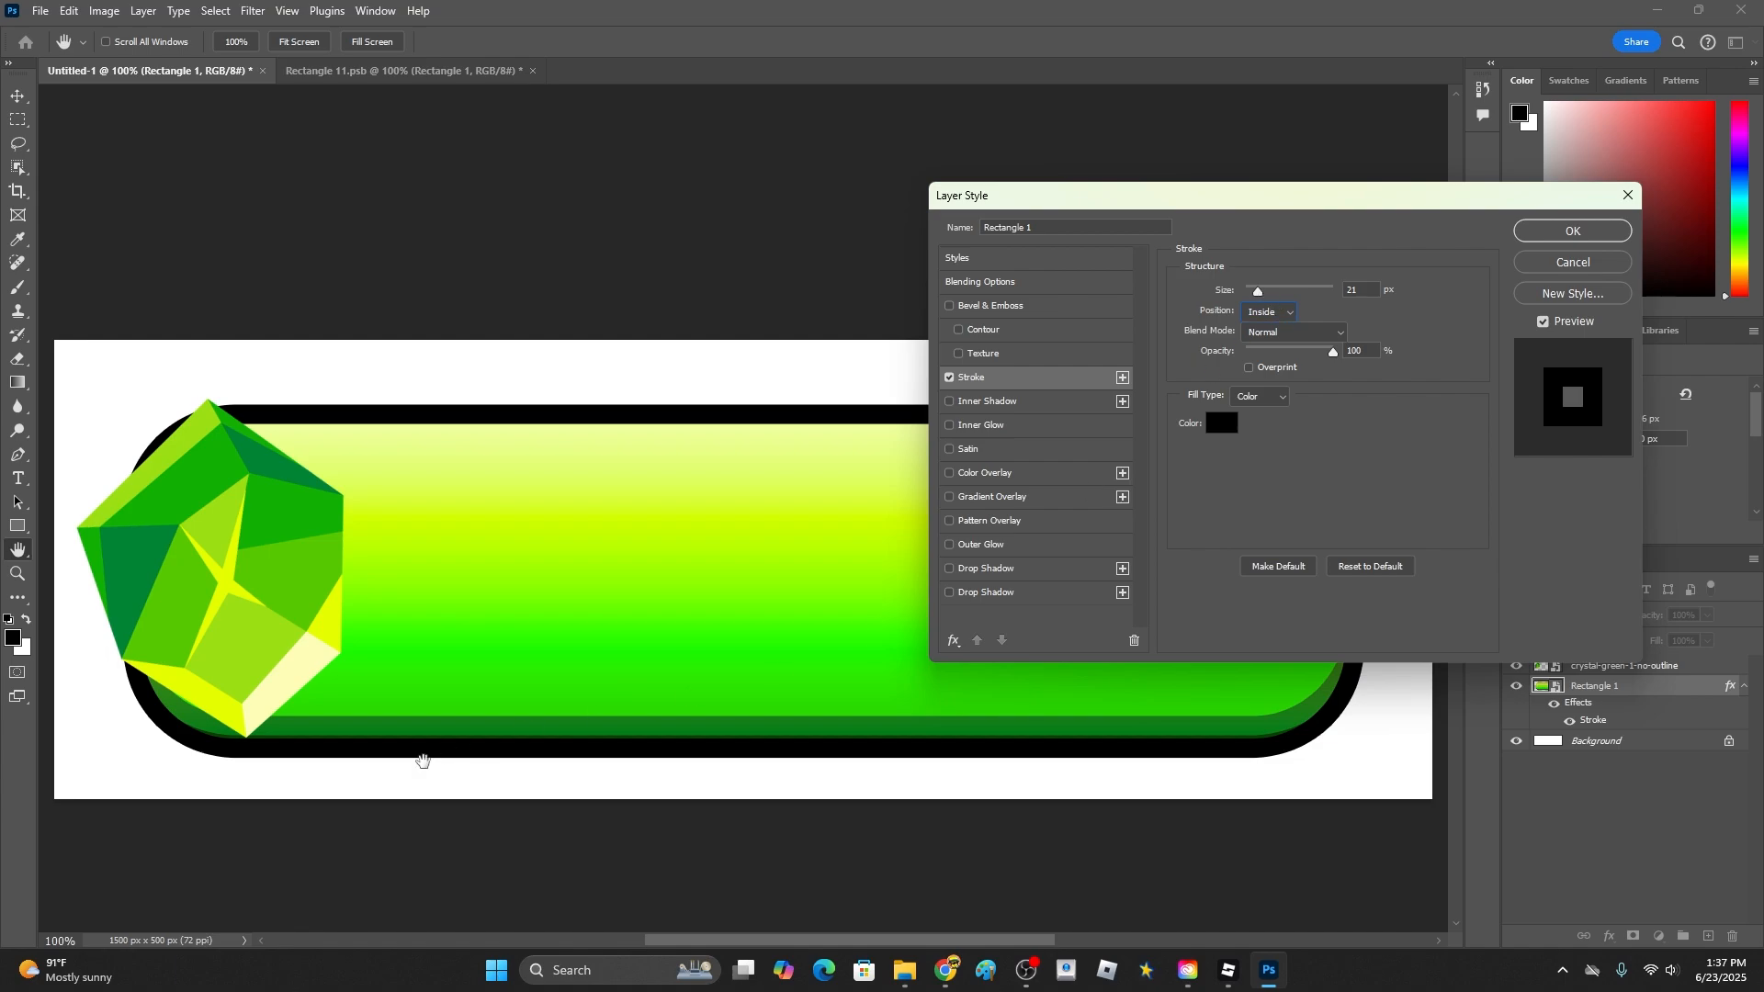
click(1264, 313)
click(1261, 363)
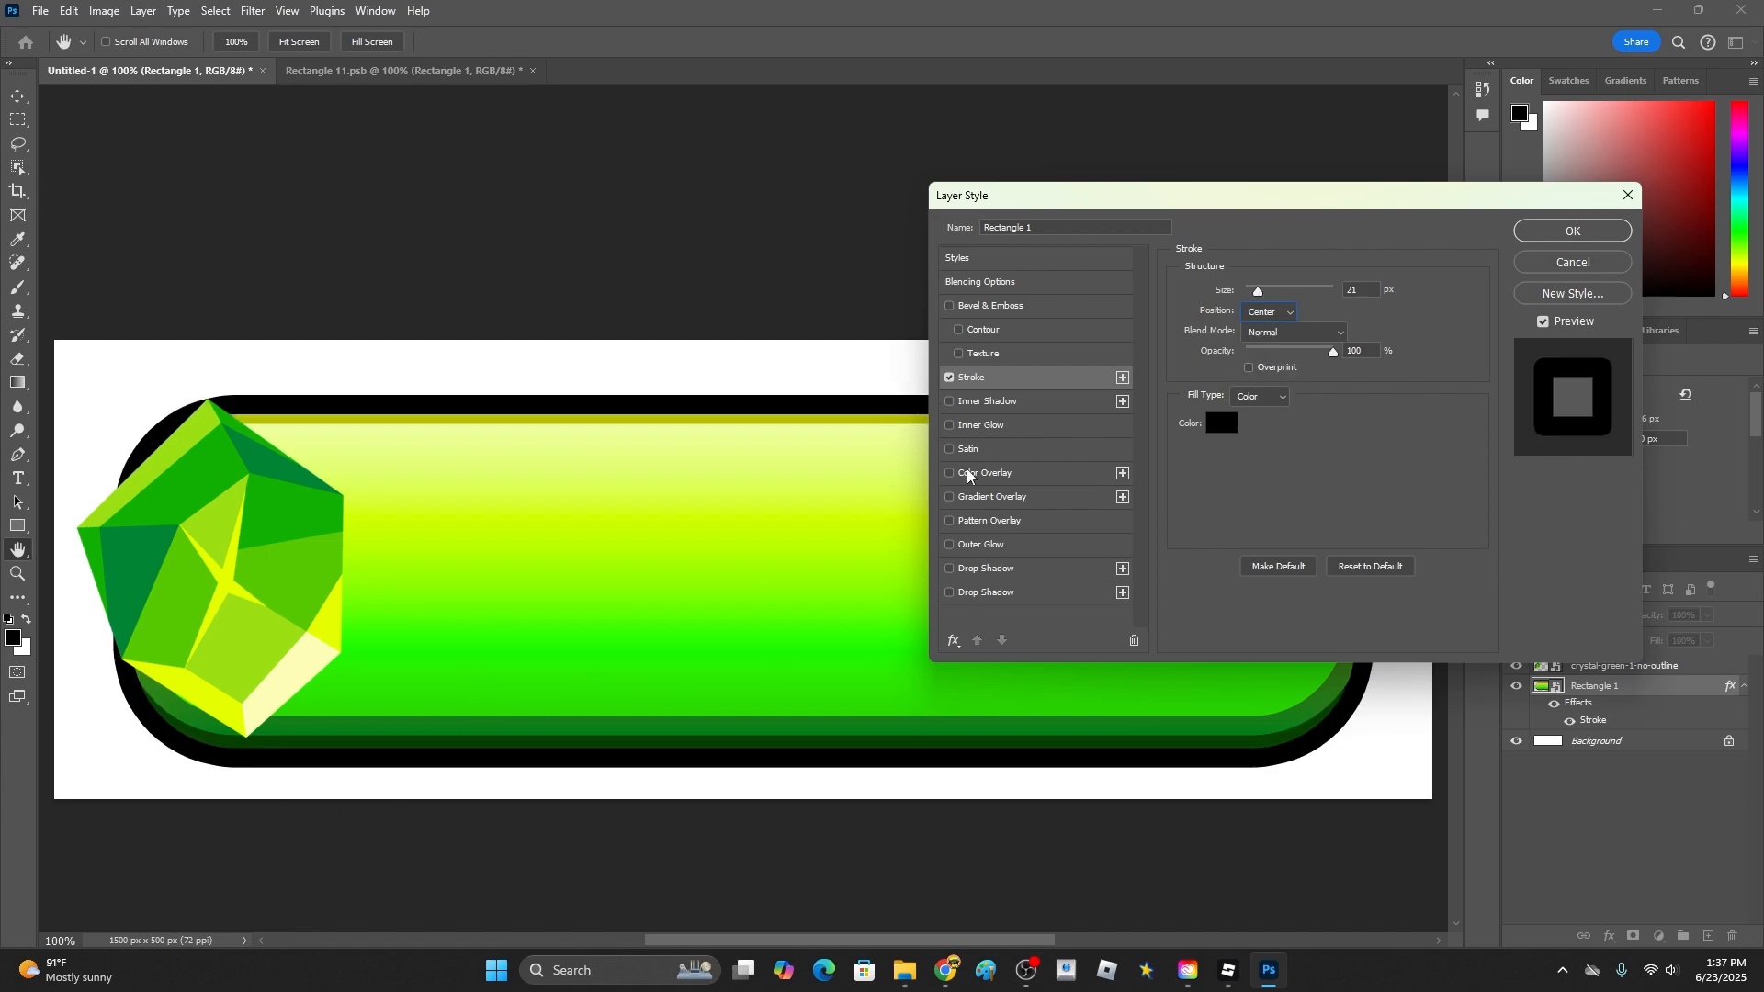
click(1268, 312)
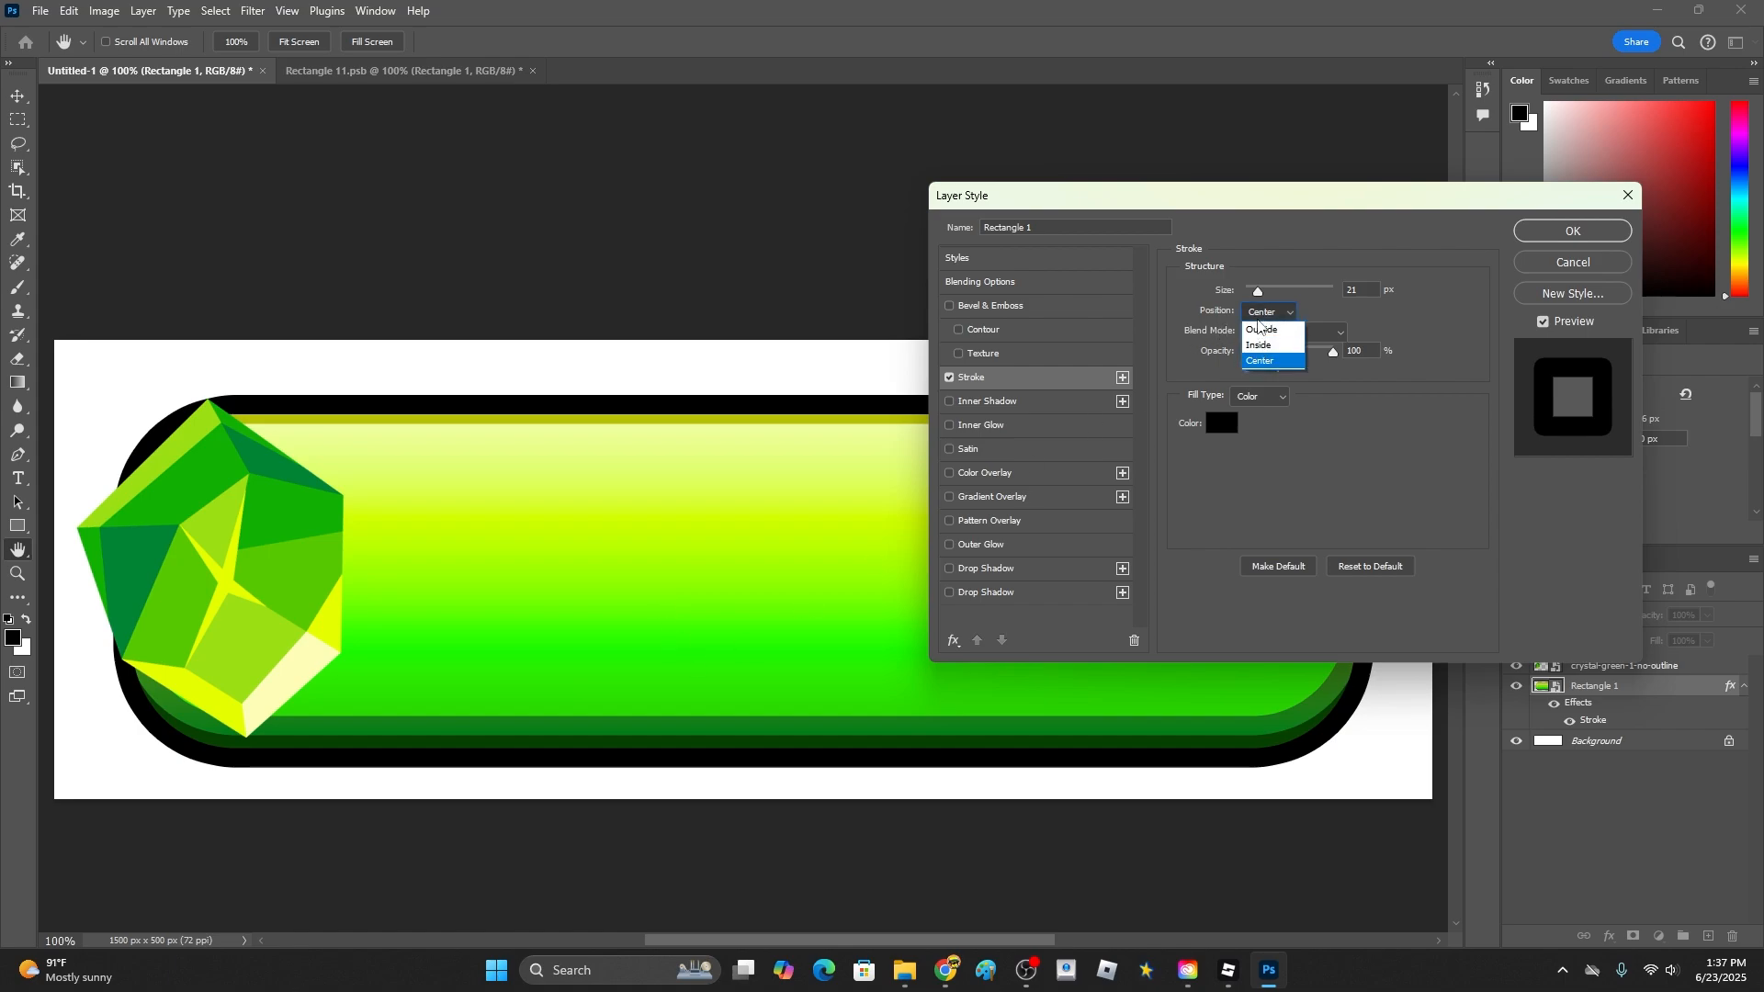
click(1272, 328)
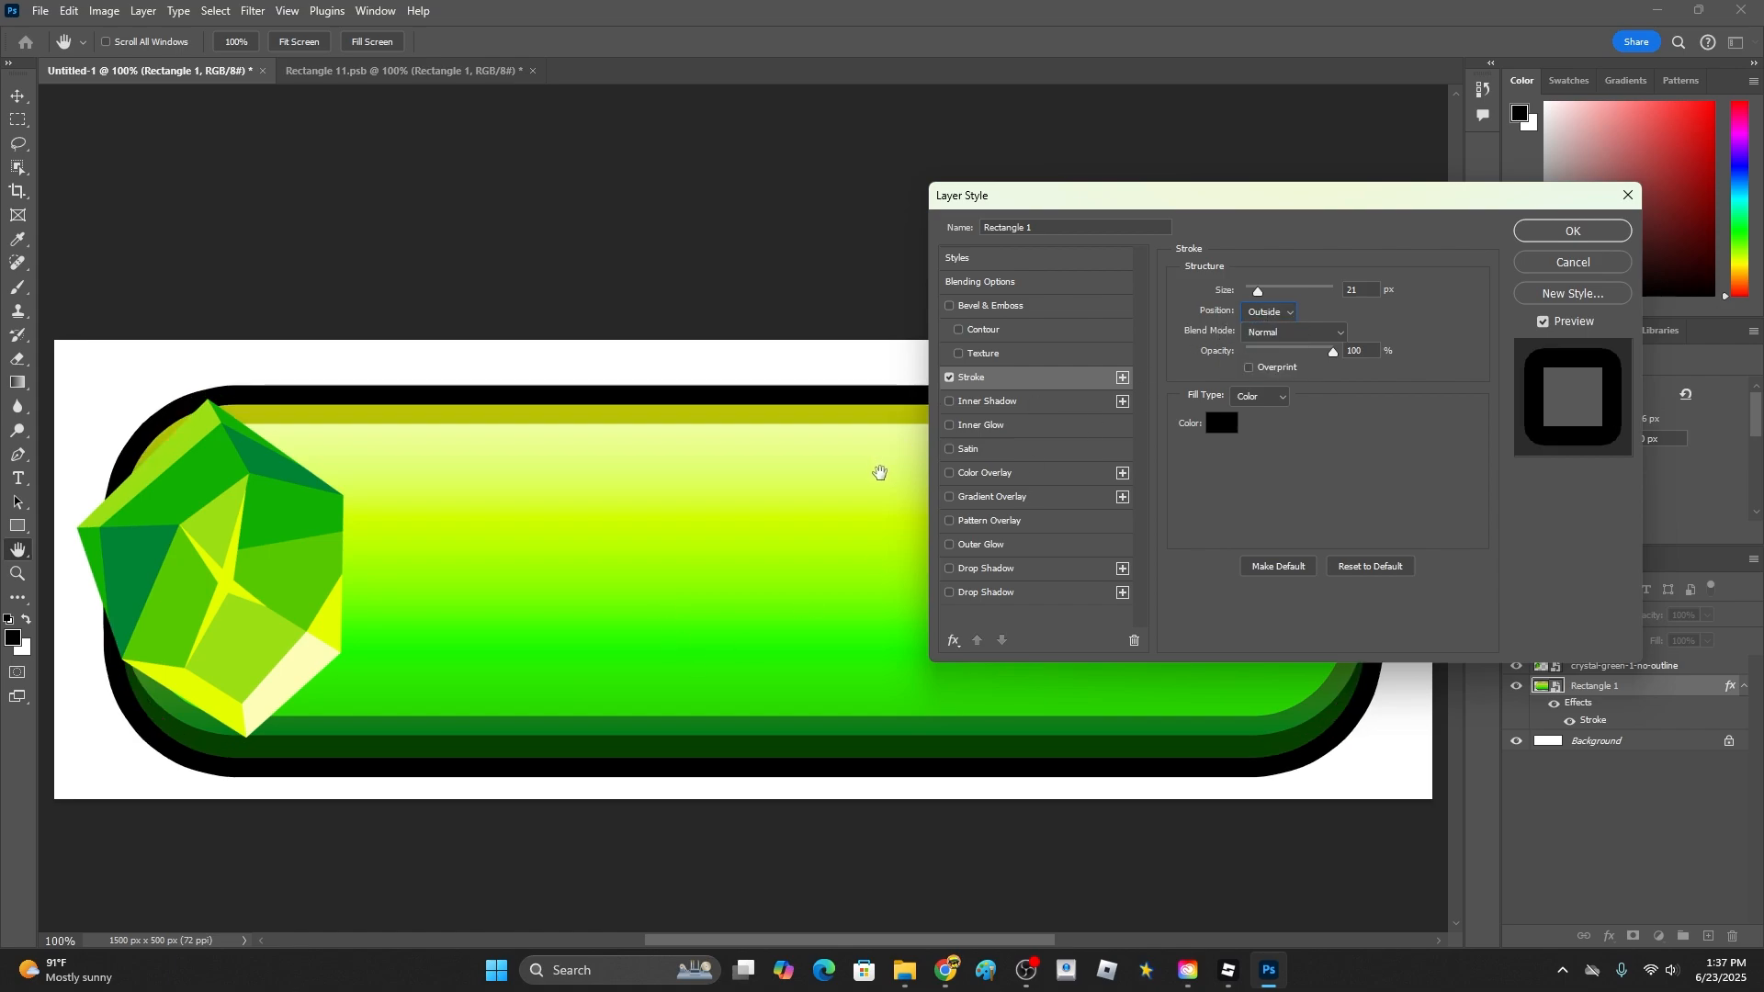
mouse_move(1259, 292)
mouse_down()
mouse_move(1244, 286)
mouse_move(1261, 296)
mouse_up()
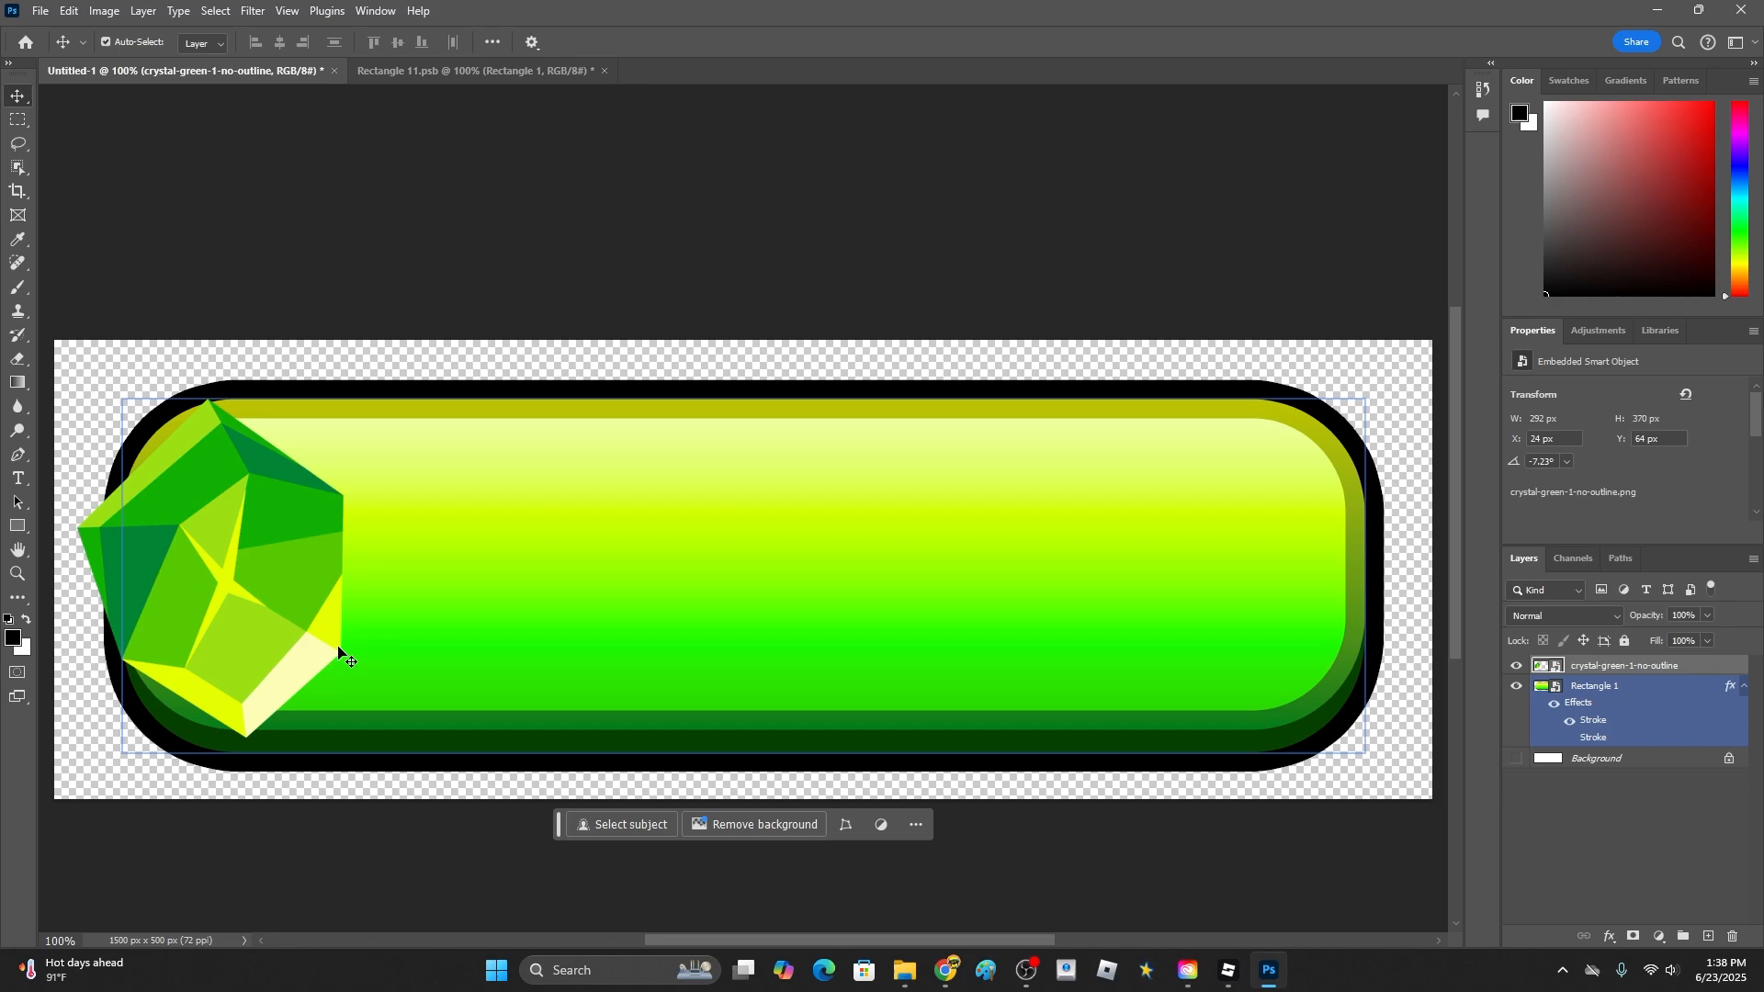
- Add a black stroke to the crystal layer and place the crystal over the bar's left end
drag(339, 650, 775, 645)
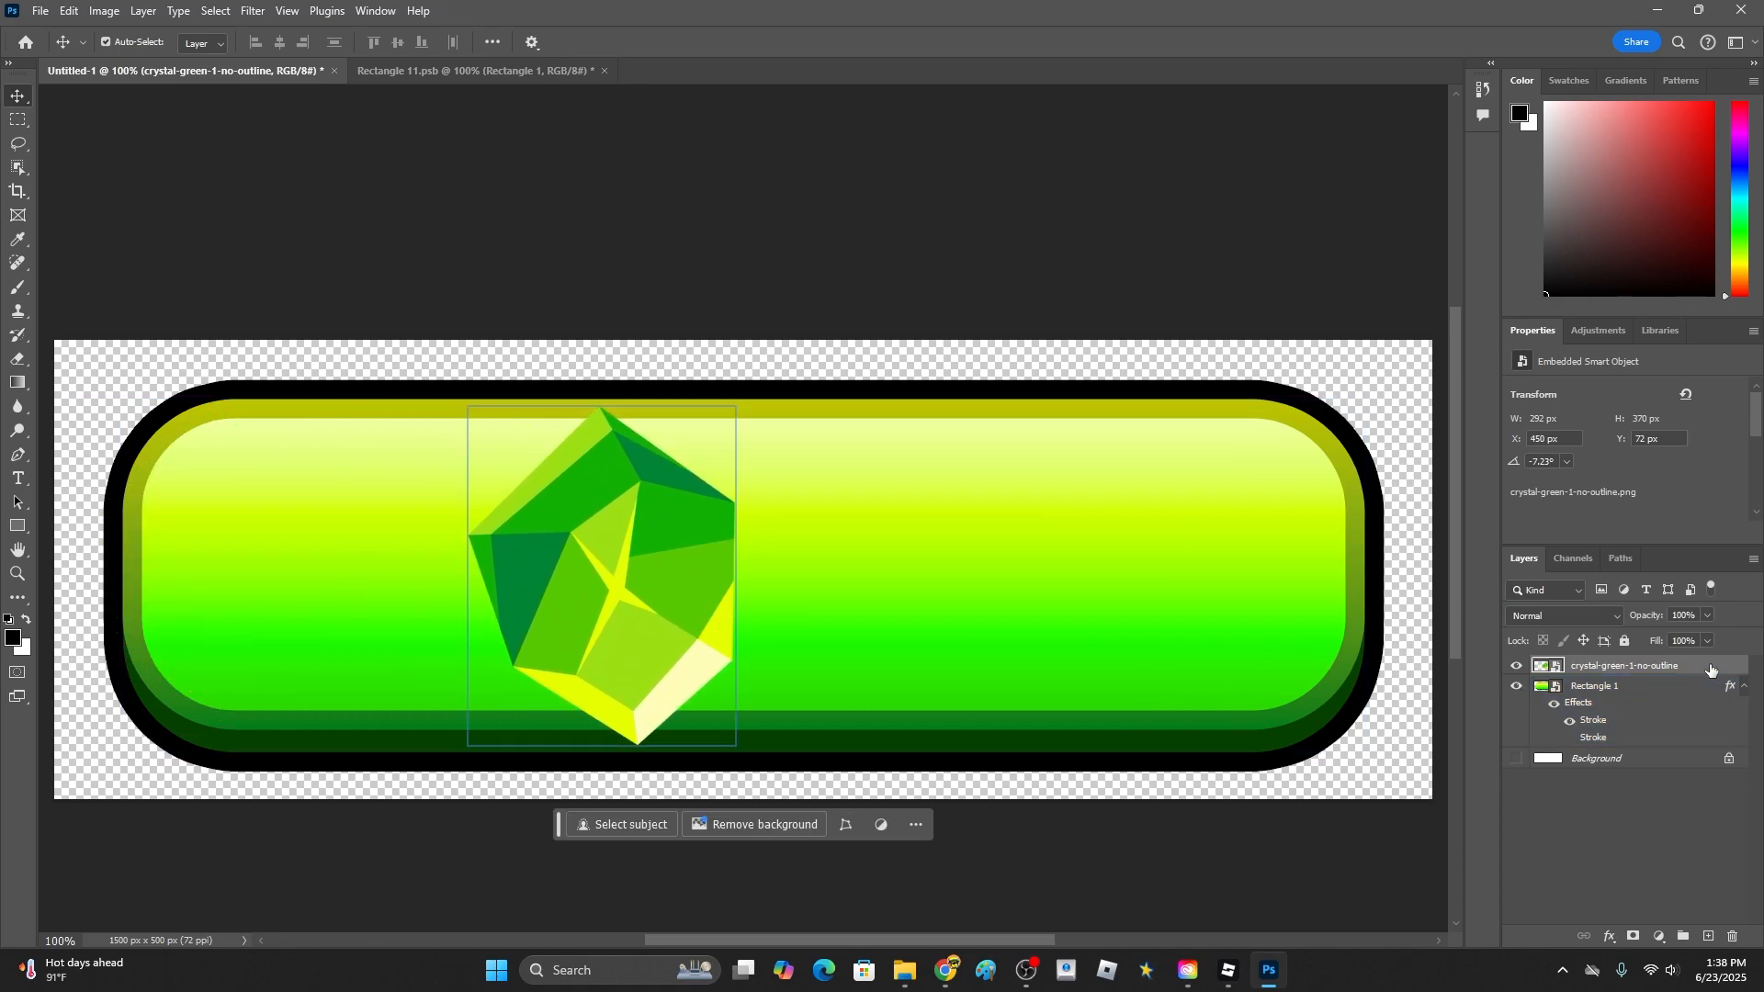
double_click(1710, 670)
click(971, 378)
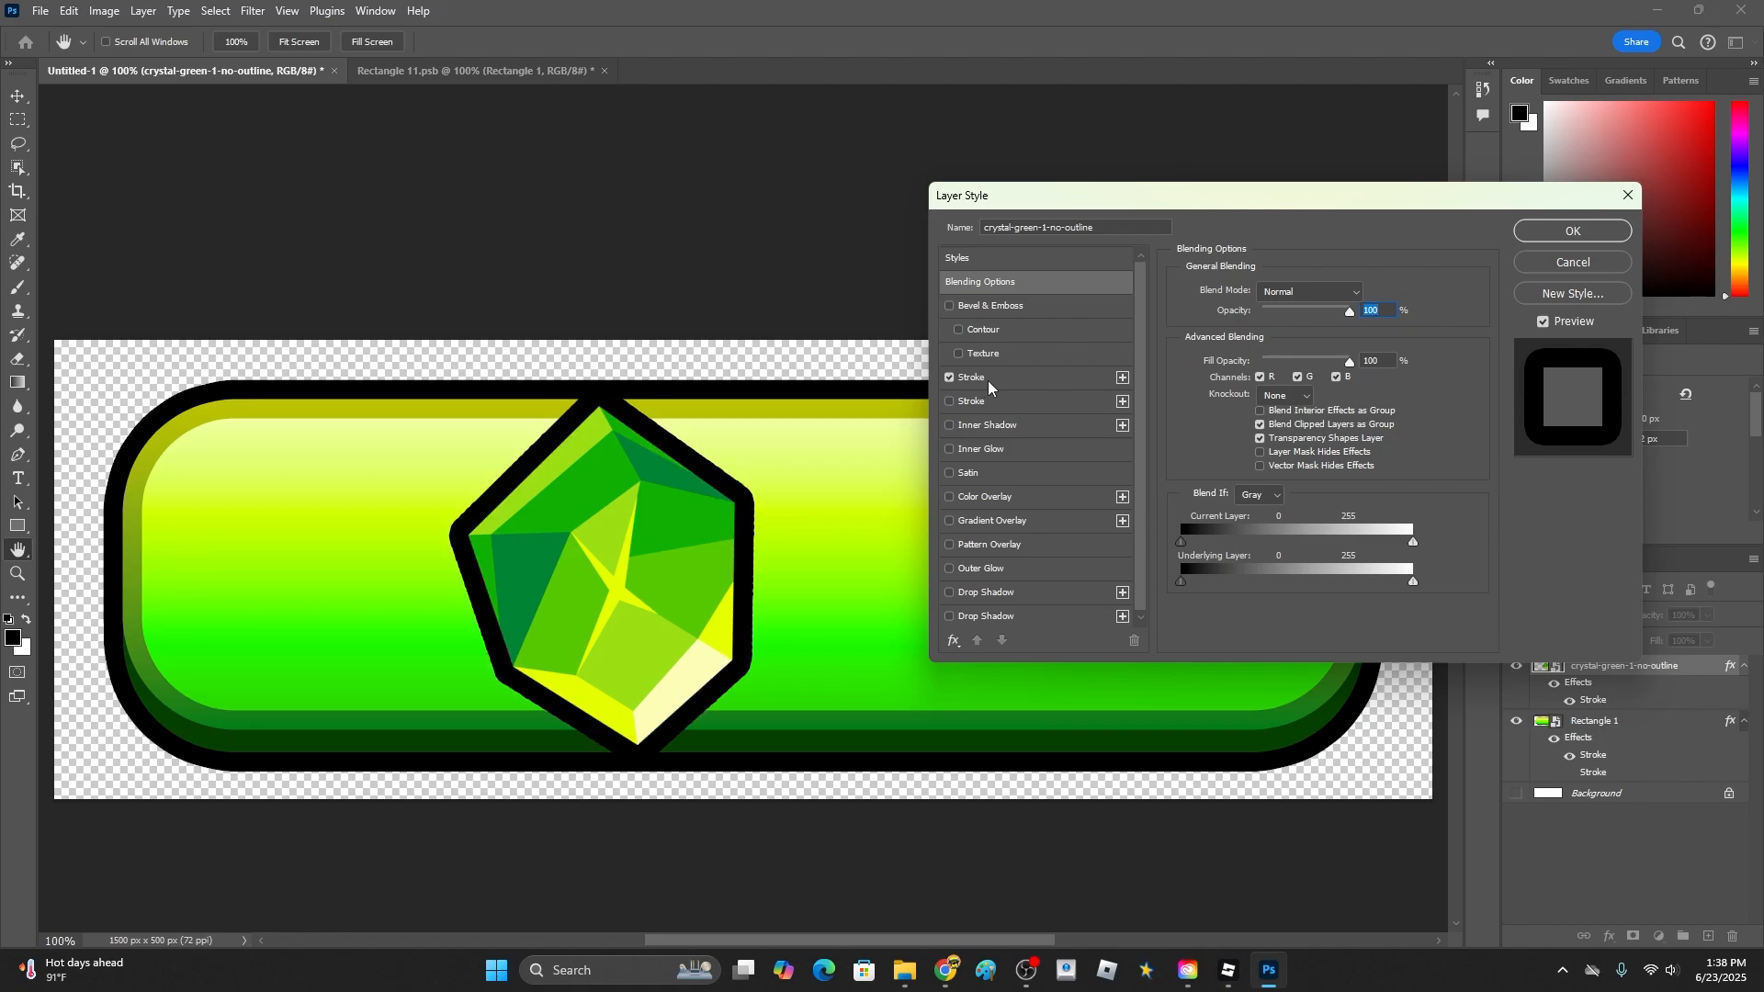
key(Return)
mouse_move(618, 610)
mouse_down()
mouse_move(236, 524)
mouse_move(295, 532)
mouse_move(290, 588)
mouse_up()
- Extend the canvas to the left with the Crop tool to a width of 1758 px
key(c)
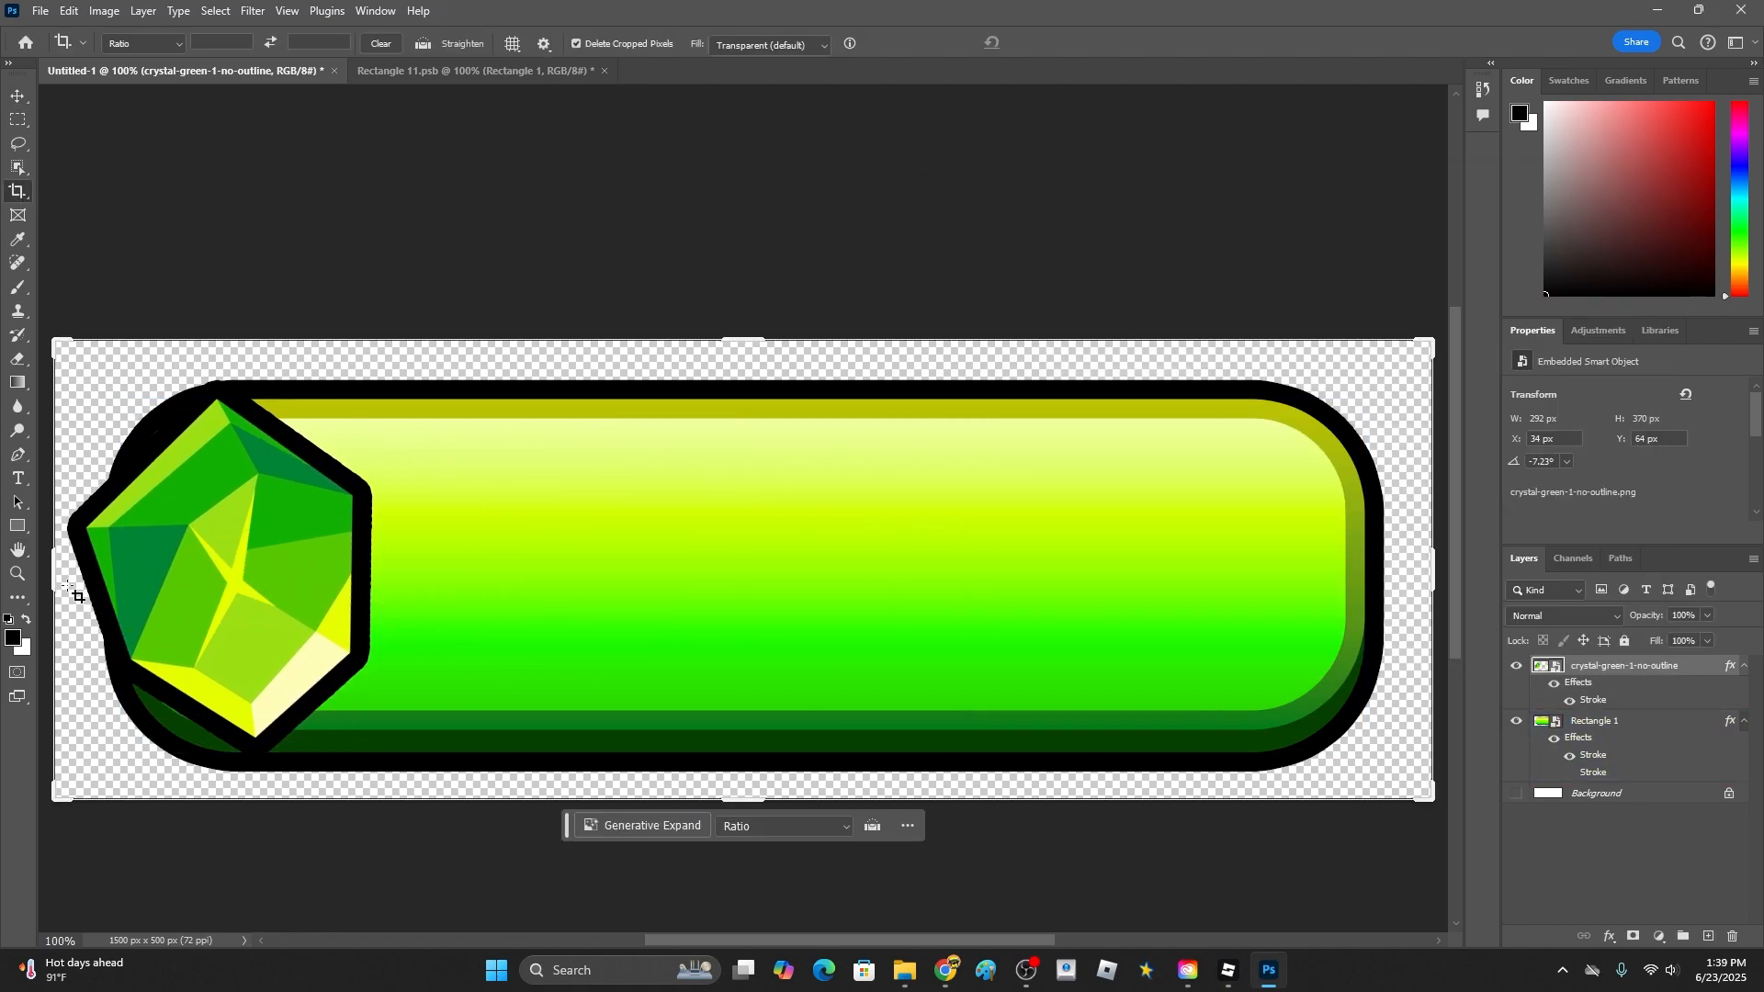
drag(50, 581, 323, 581)
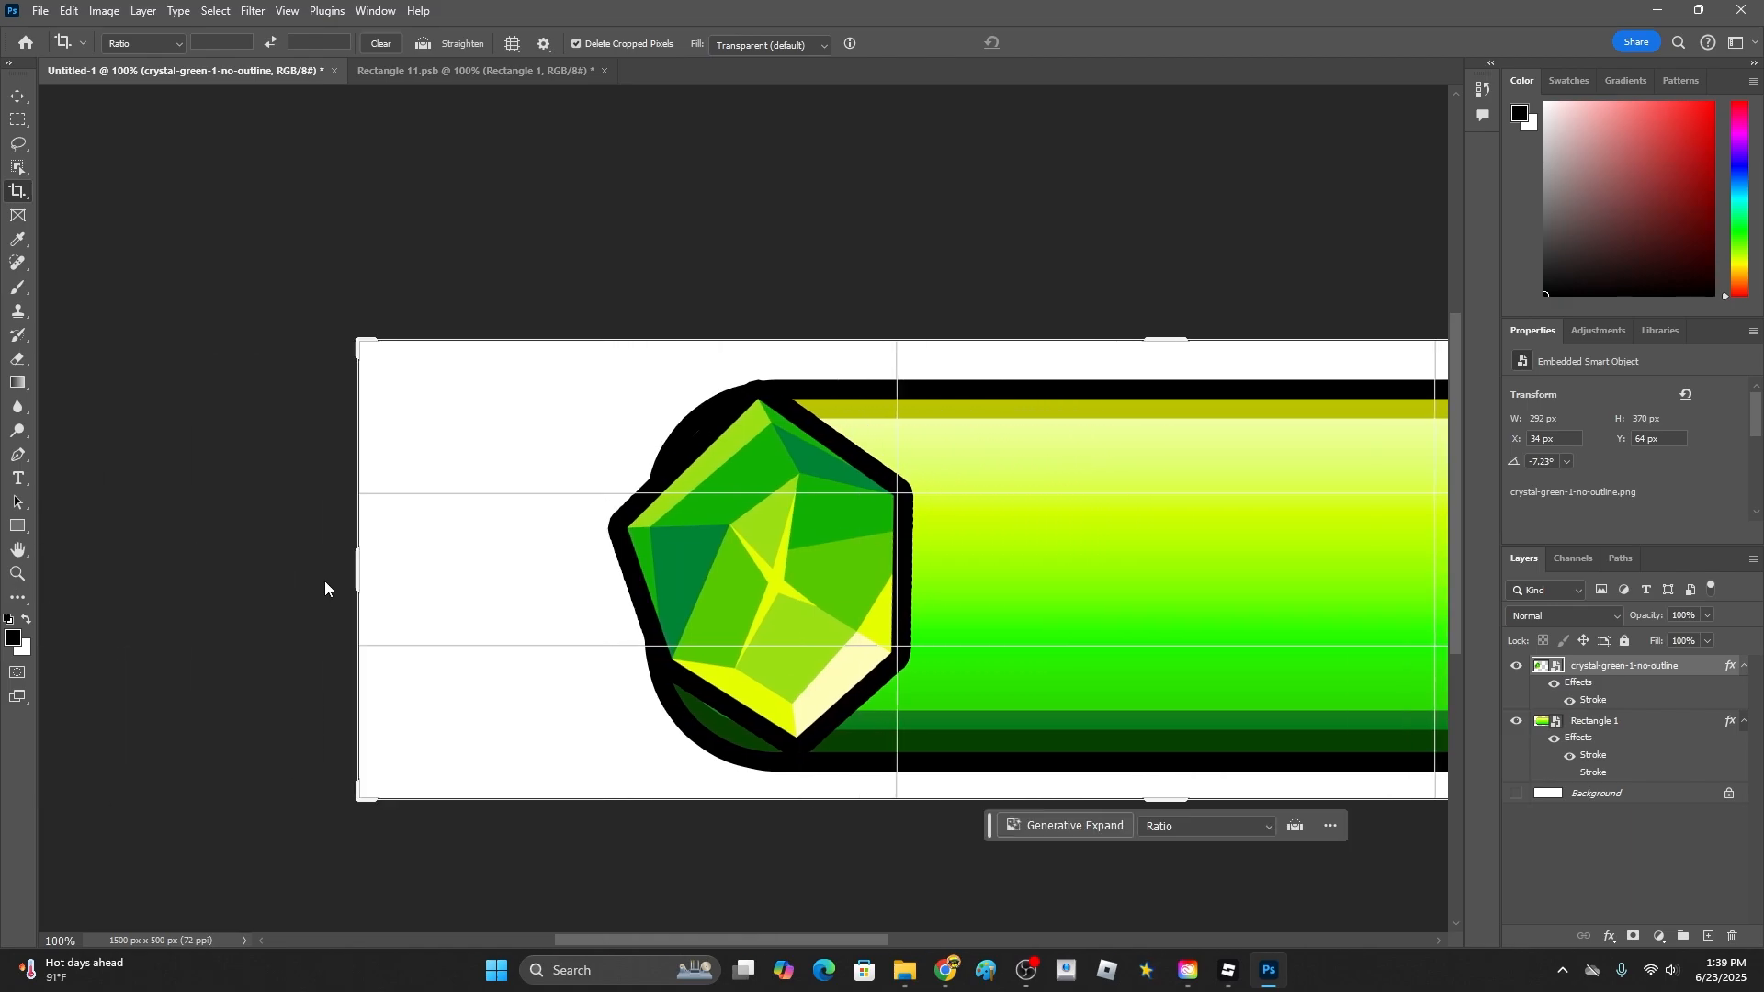
drag(27, 79, 29, 81)
key(ctrl+minus)
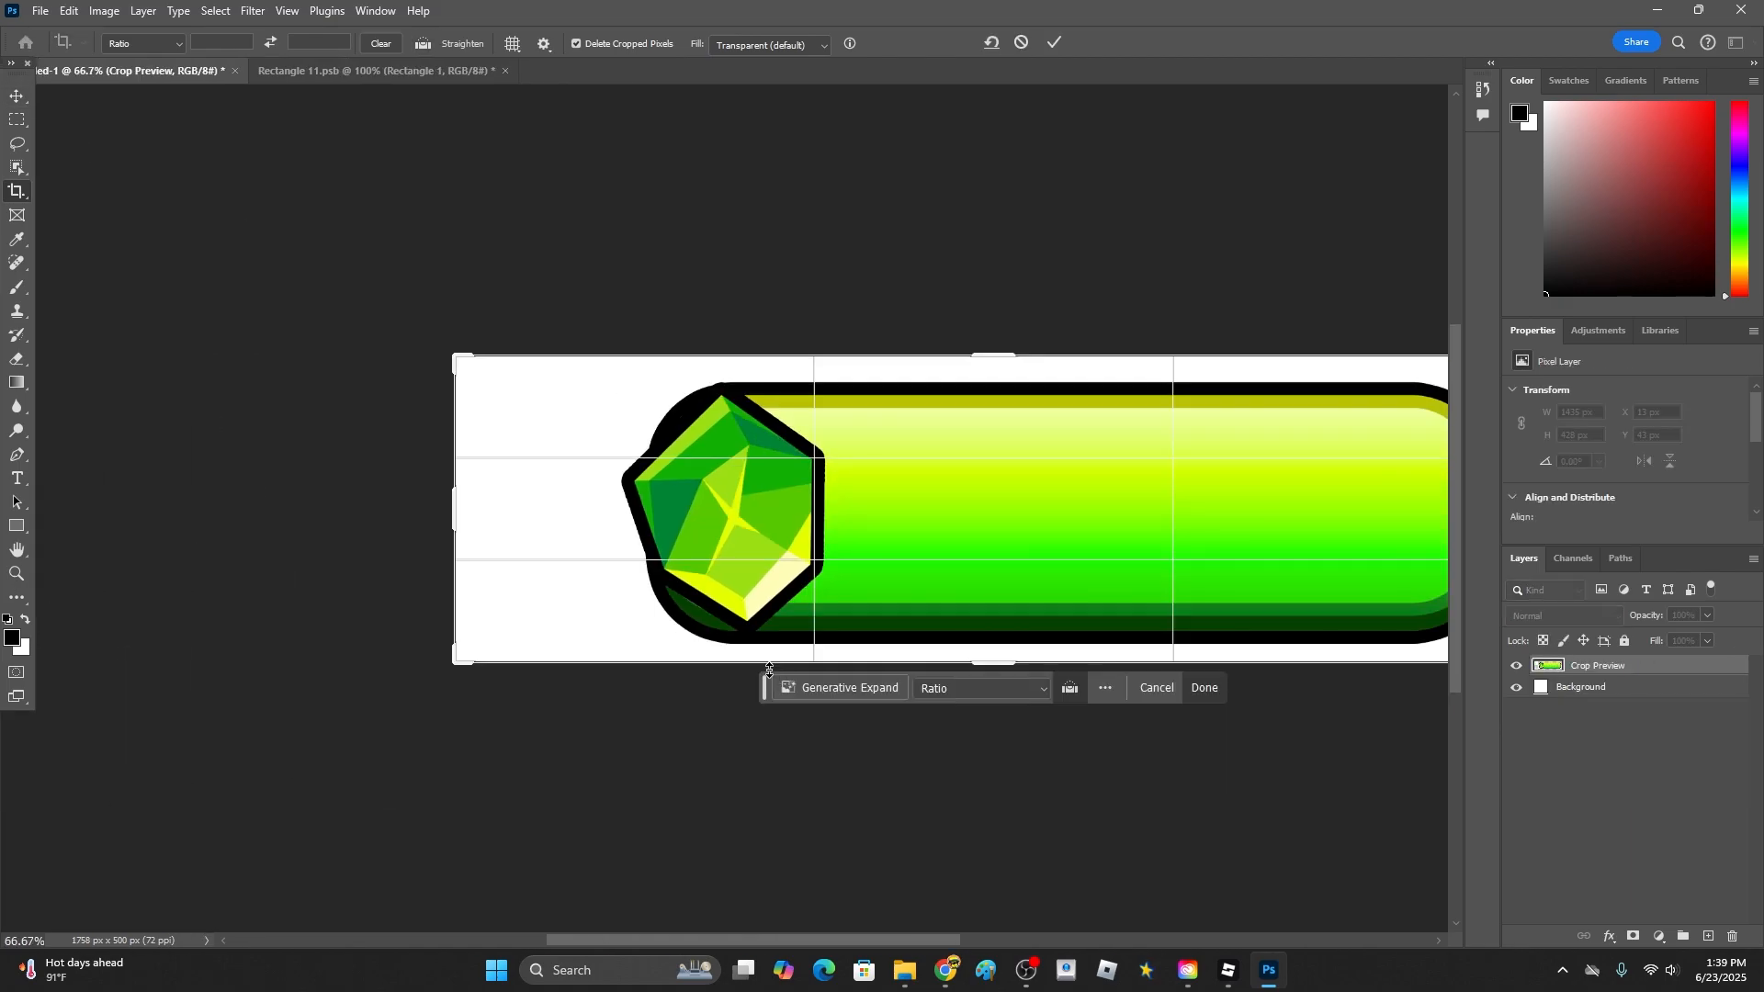
scroll(868, 605, down, 1)
key(Return)
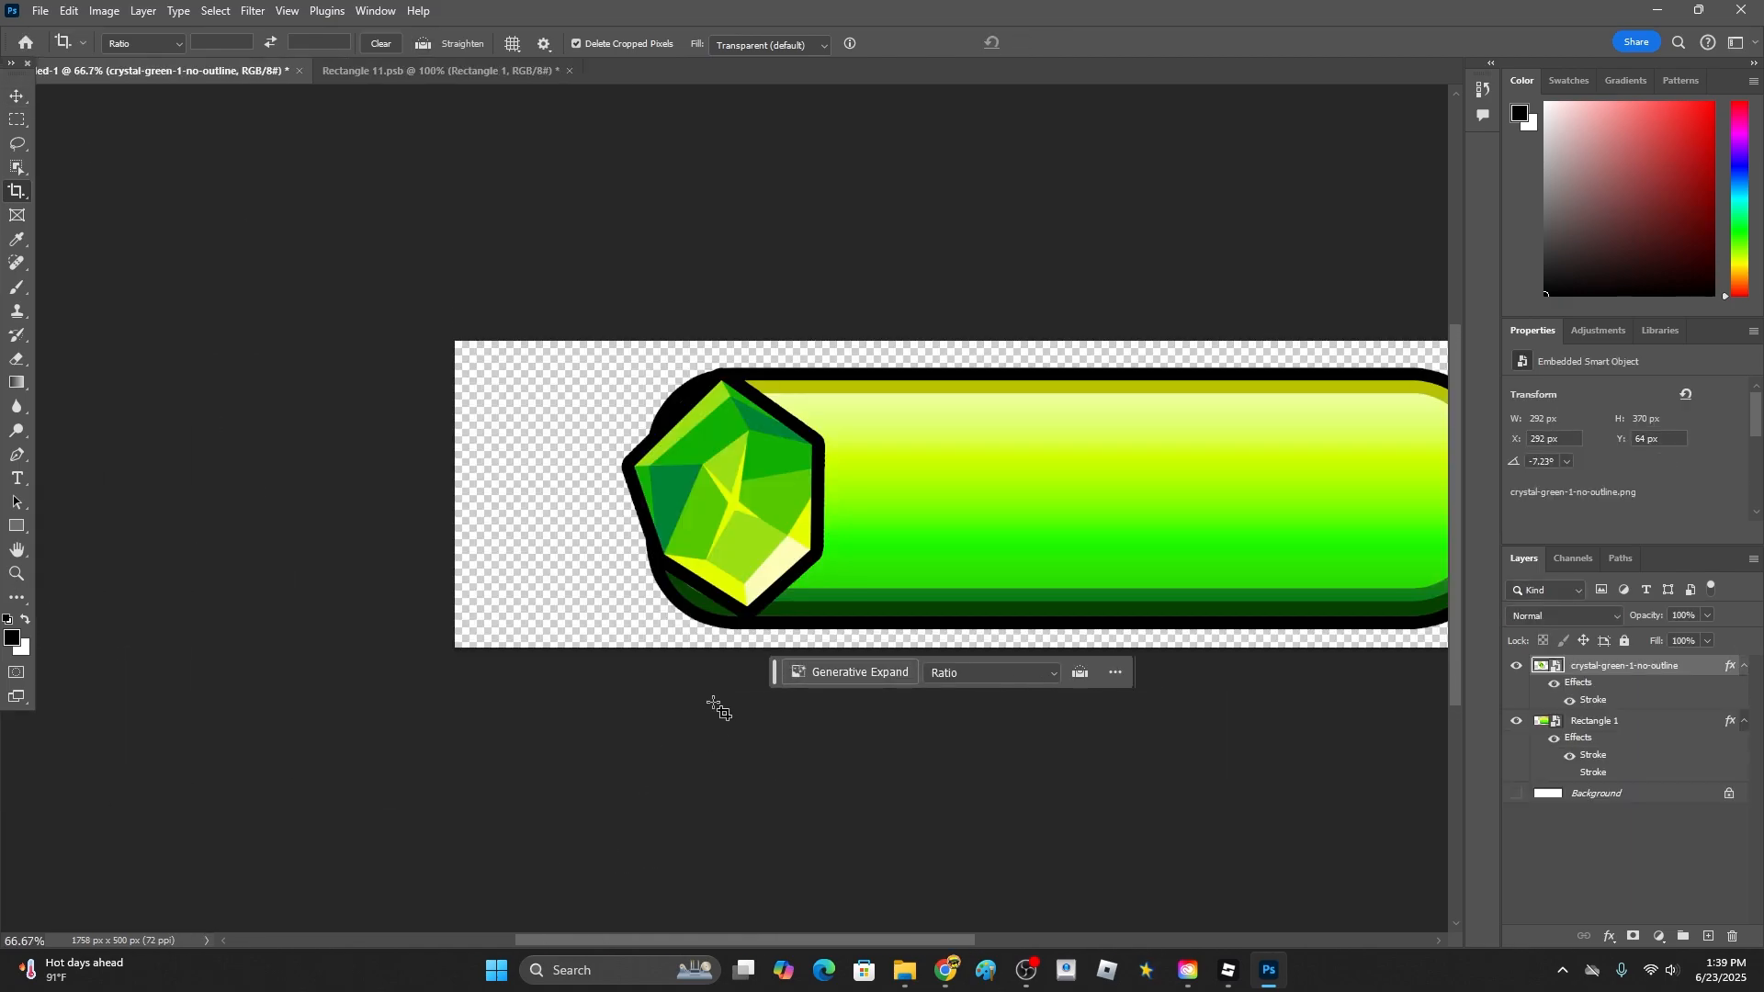
- Reposition the crystal so it overlaps the bar's left end, at about X 209 px and Y 64 px
click(17, 97)
drag(419, 459, 306, 469)
mouse_move(363, 564)
mouse_down()
mouse_move(382, 528)
mouse_move(355, 543)
mouse_move(372, 568)
mouse_up()
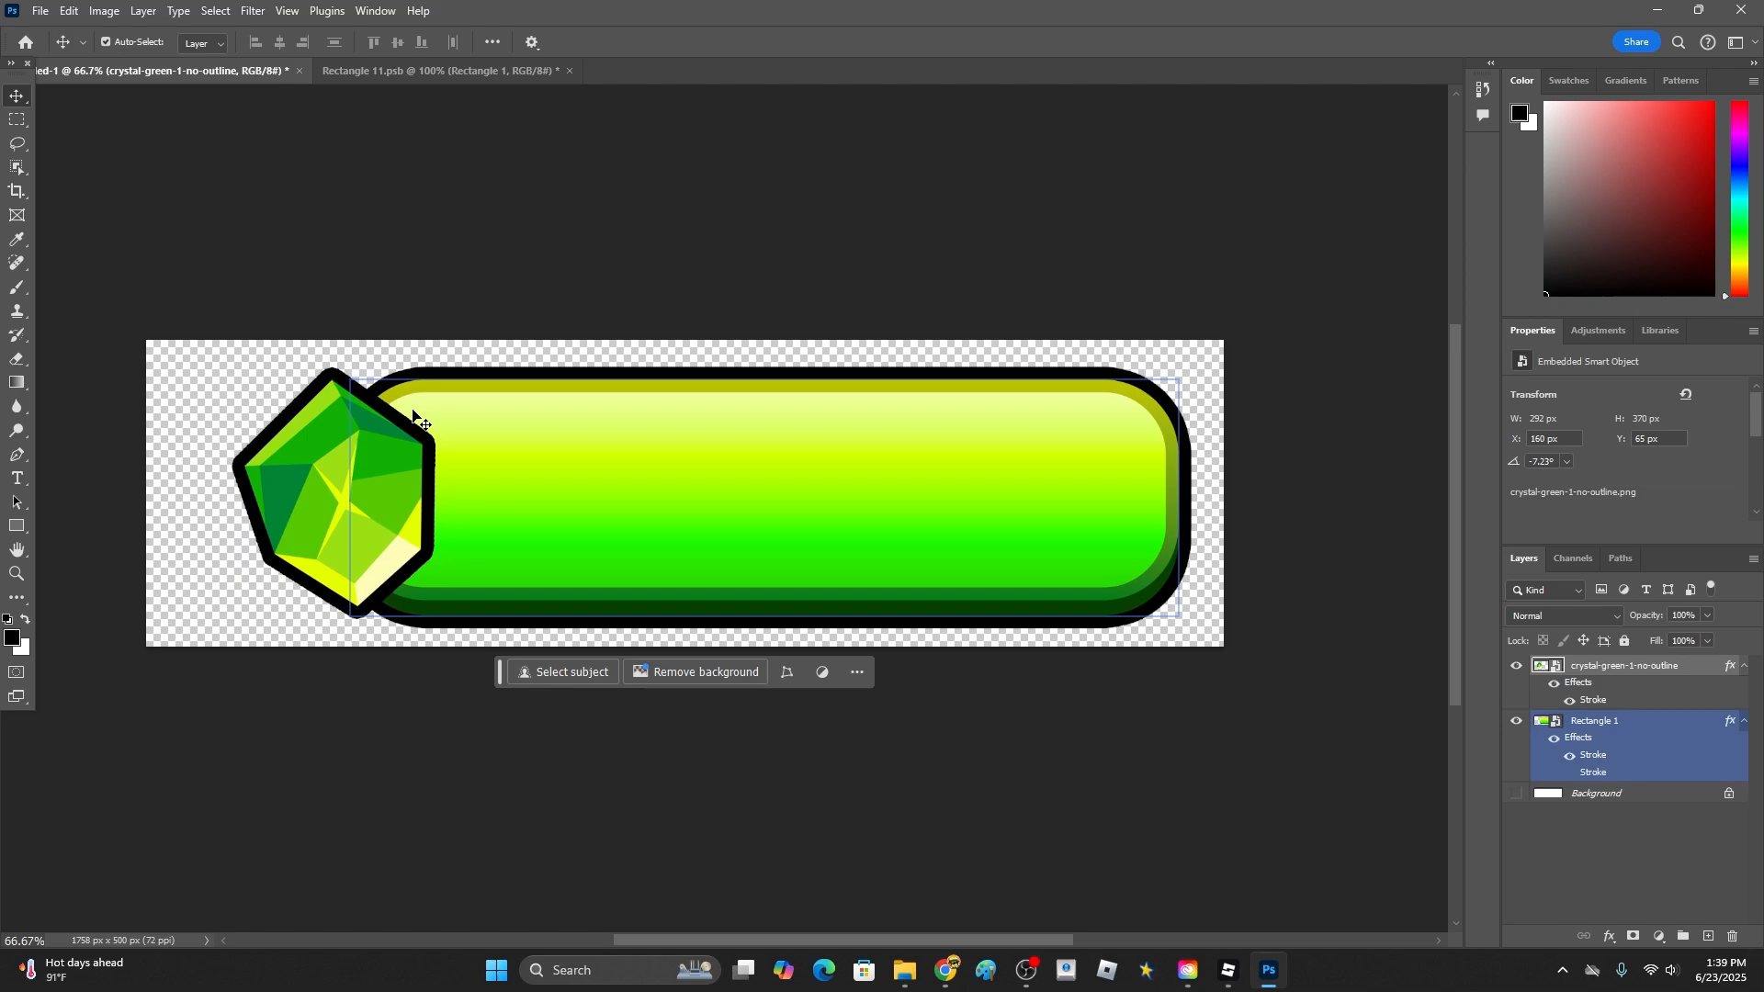
drag(352, 431, 315, 448)
drag(406, 537, 439, 527)
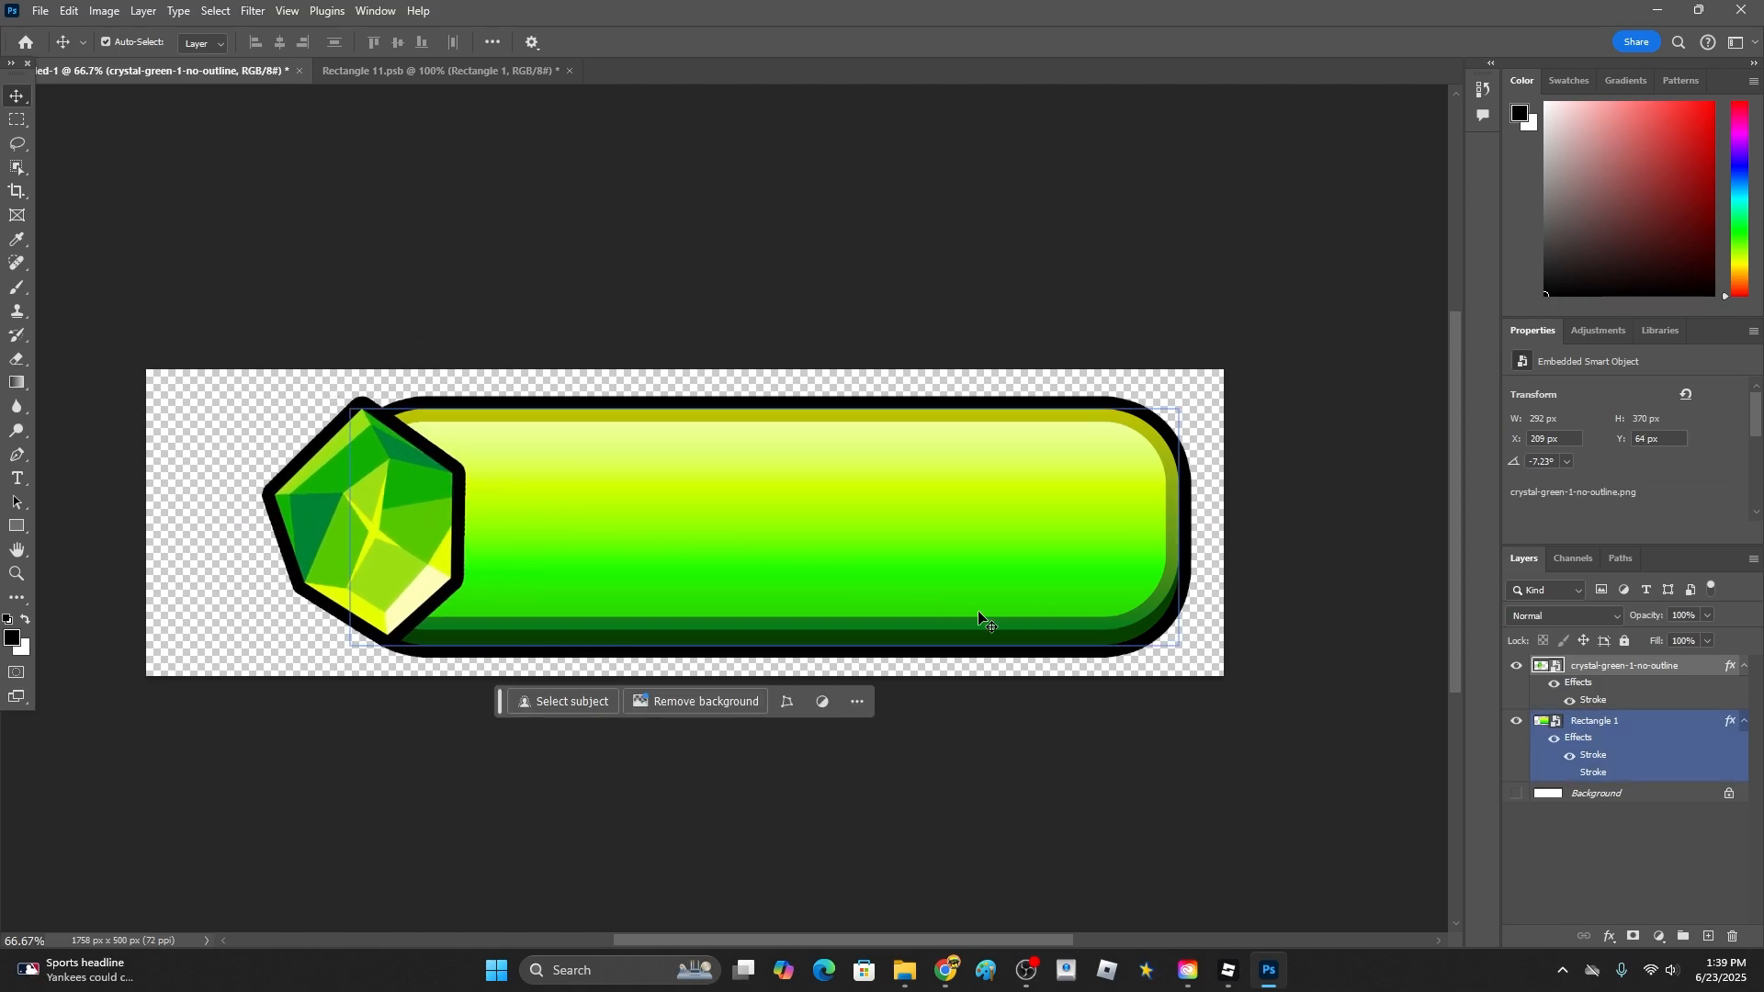
- Hide the crystal layer and crop the canvas closely around the bar to about 1404 × 440 px
click(1517, 666)
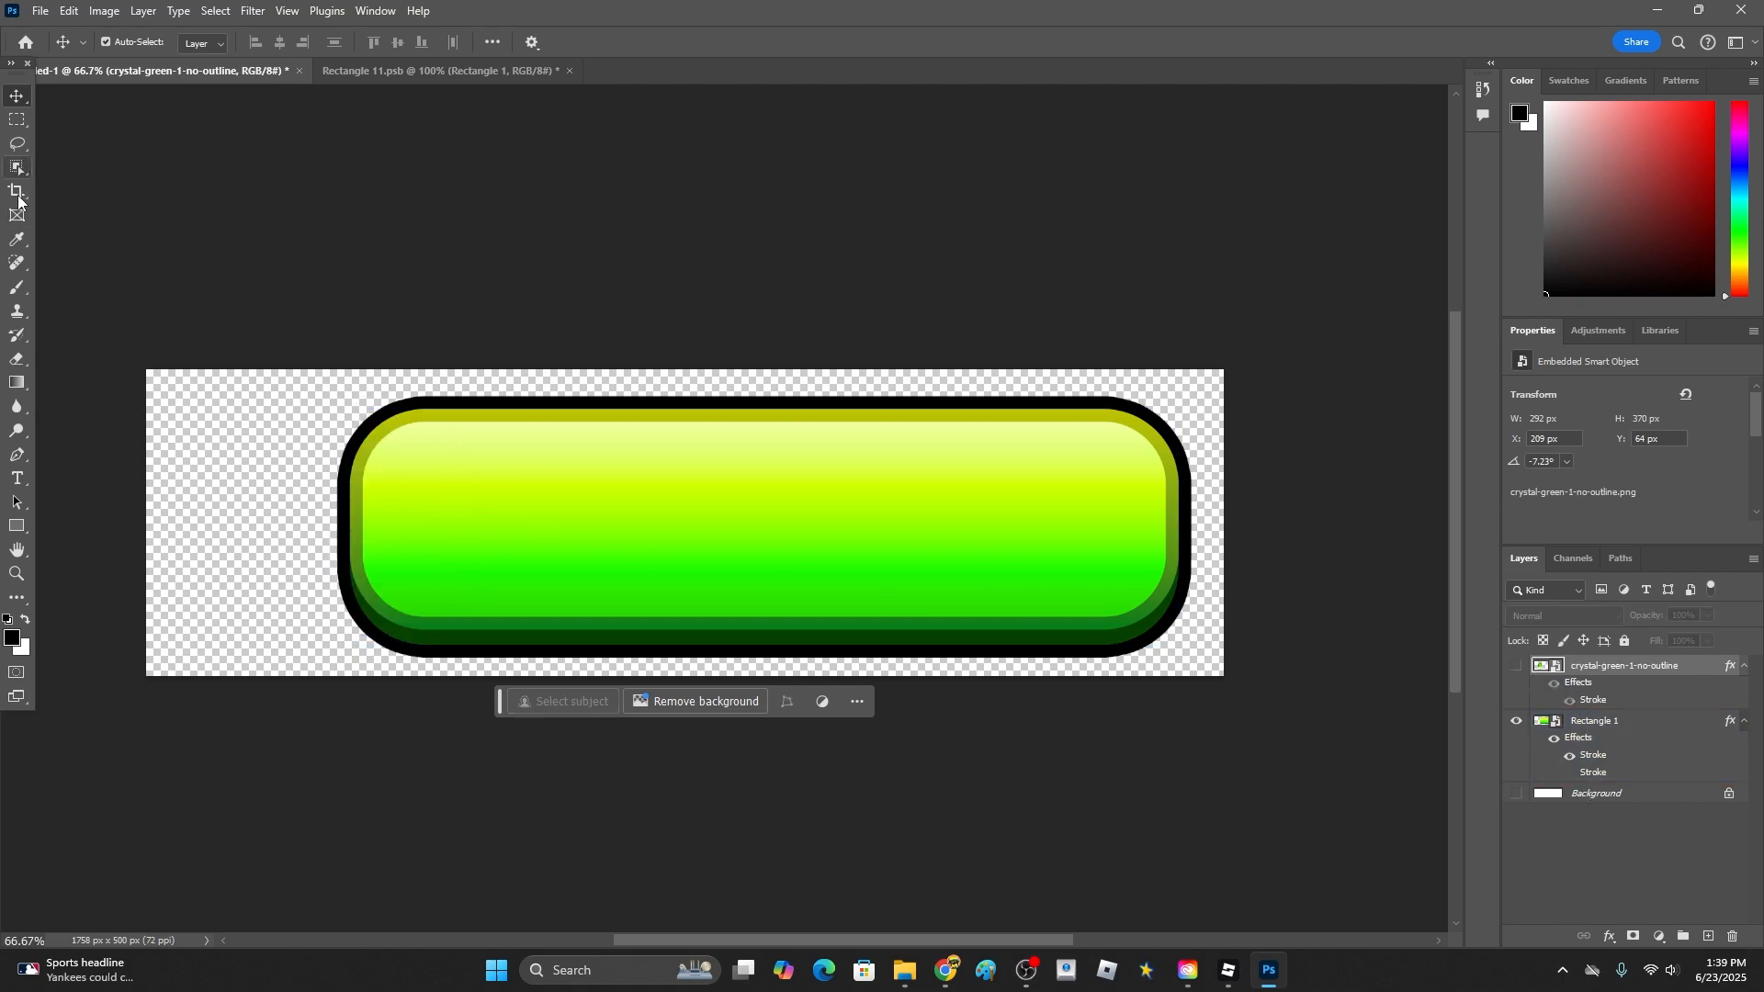
click(16, 191)
drag(143, 523, 237, 558)
drag(1137, 523, 1123, 523)
drag(671, 360, 672, 379)
drag(253, 521, 254, 521)
drag(670, 669, 675, 652)
click(900, 694)
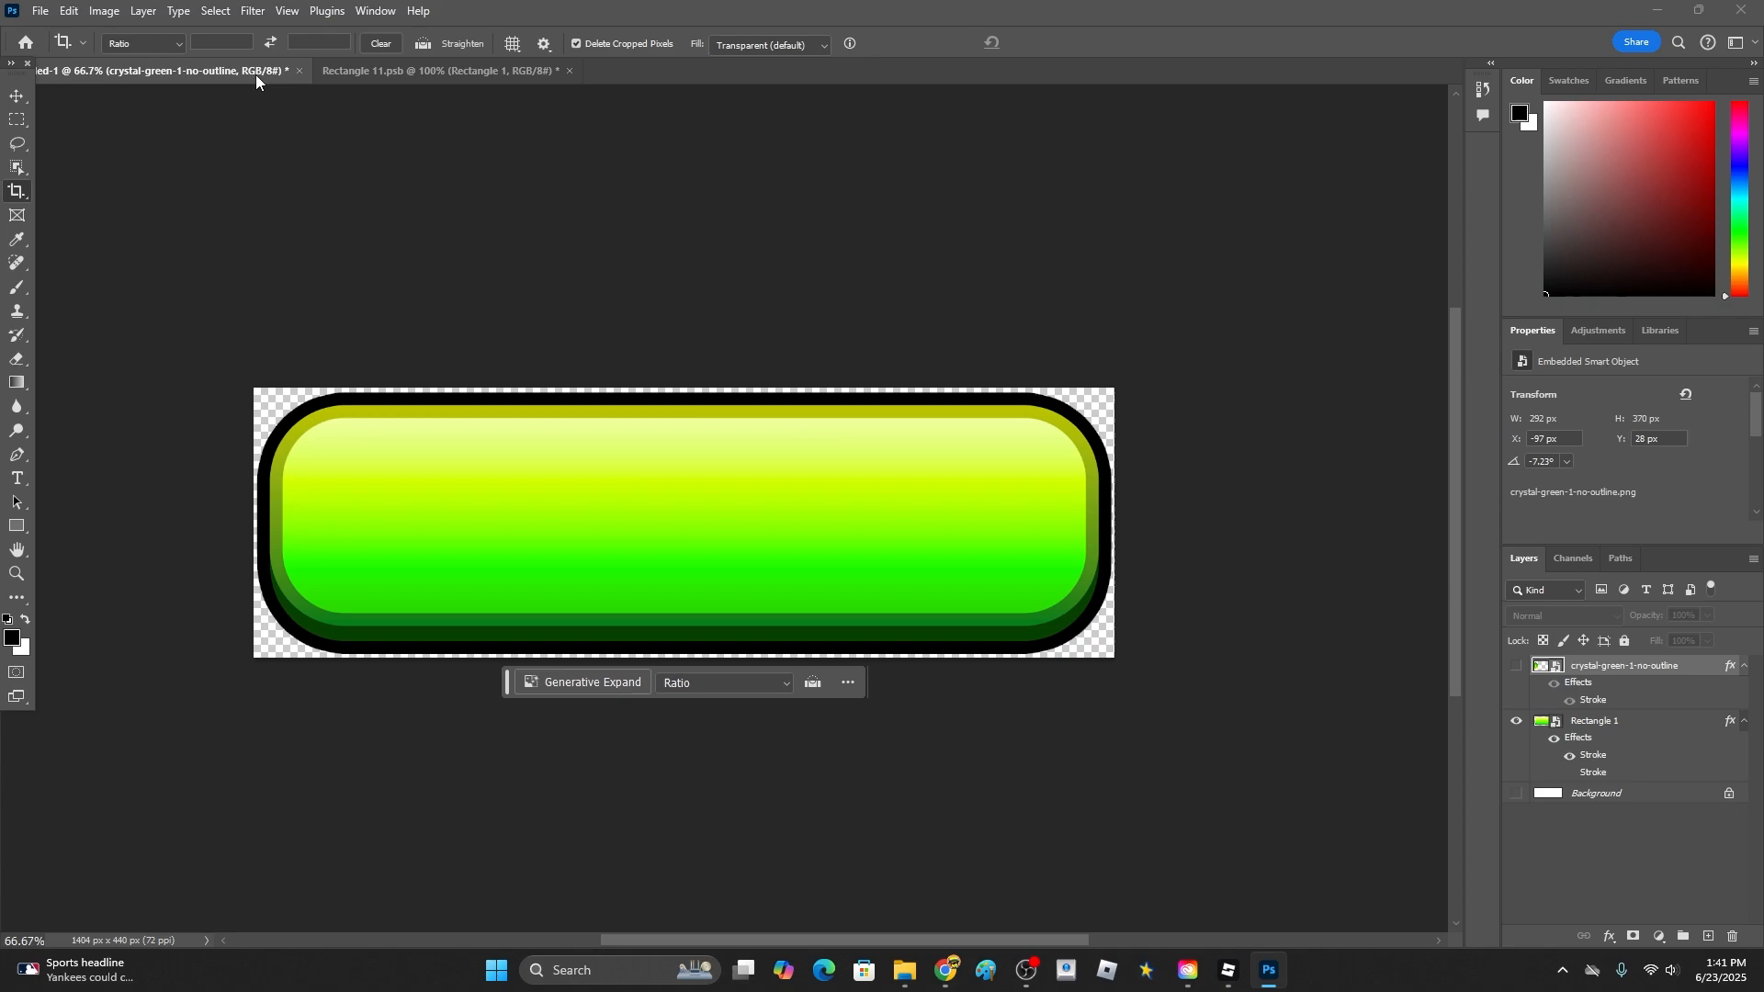
- Duplicate the rectangle layer by copying and pasting it, and hide the original rectangle layer
key(v)
click(801, 551)
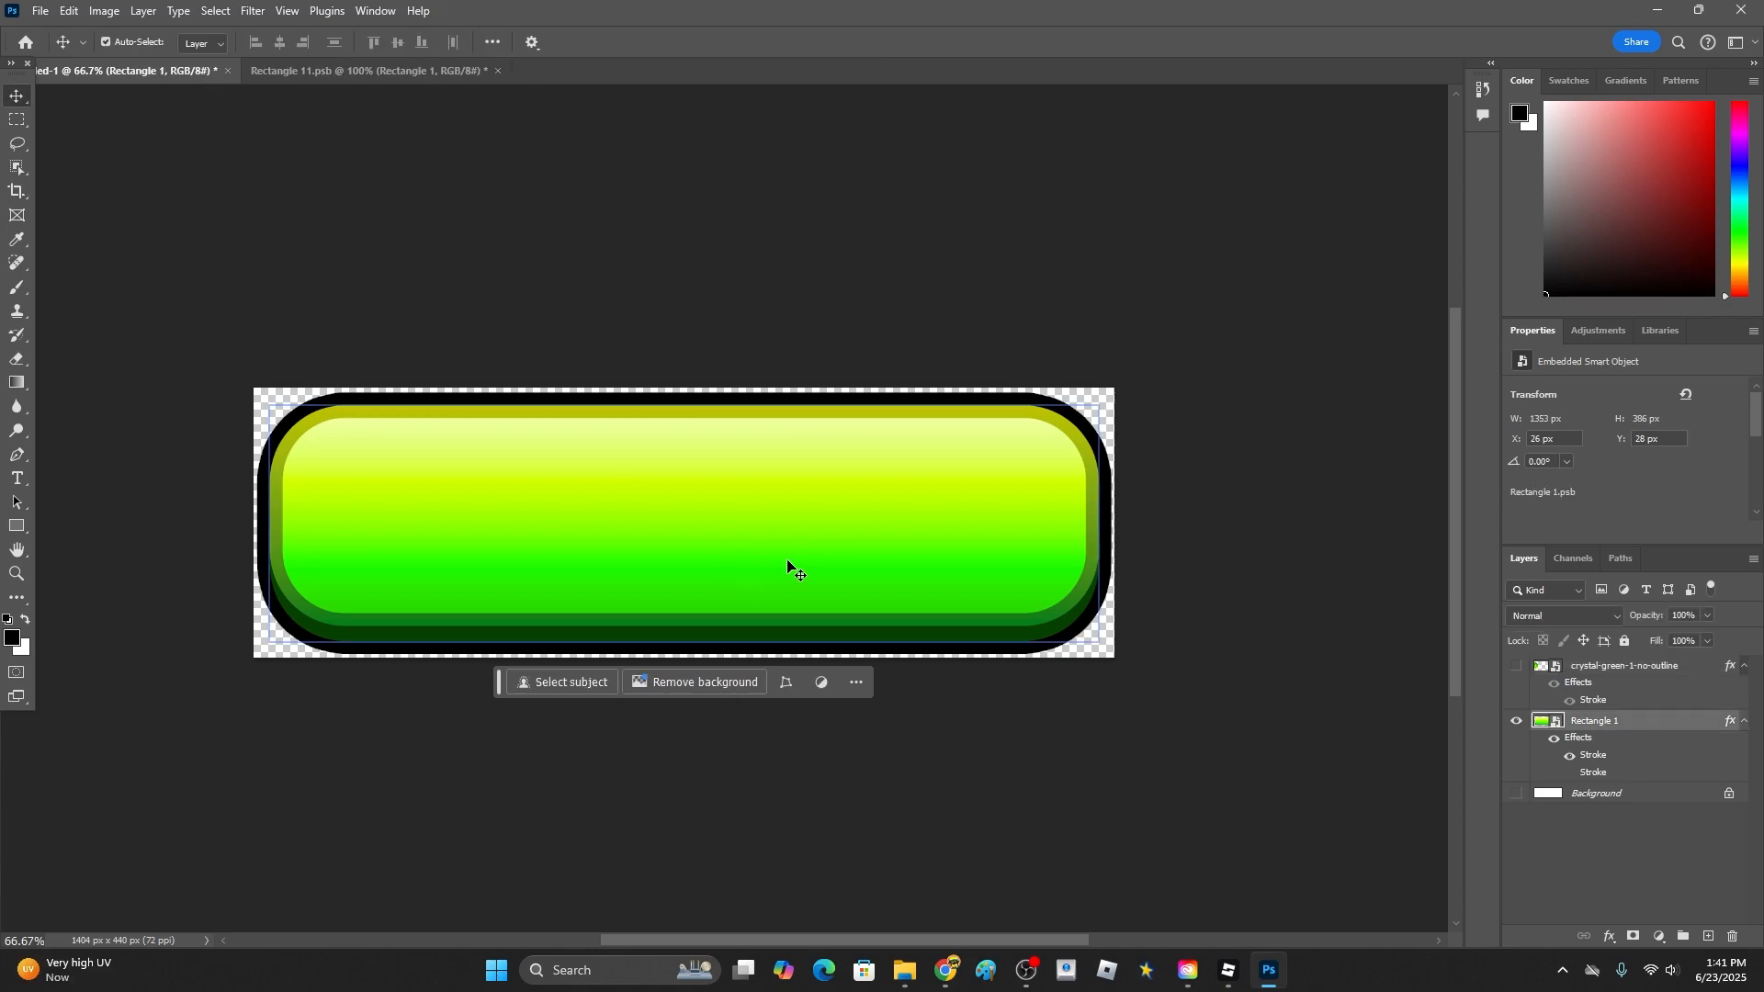
click(706, 482)
key(ctrl+c)
key(ctrl+v)
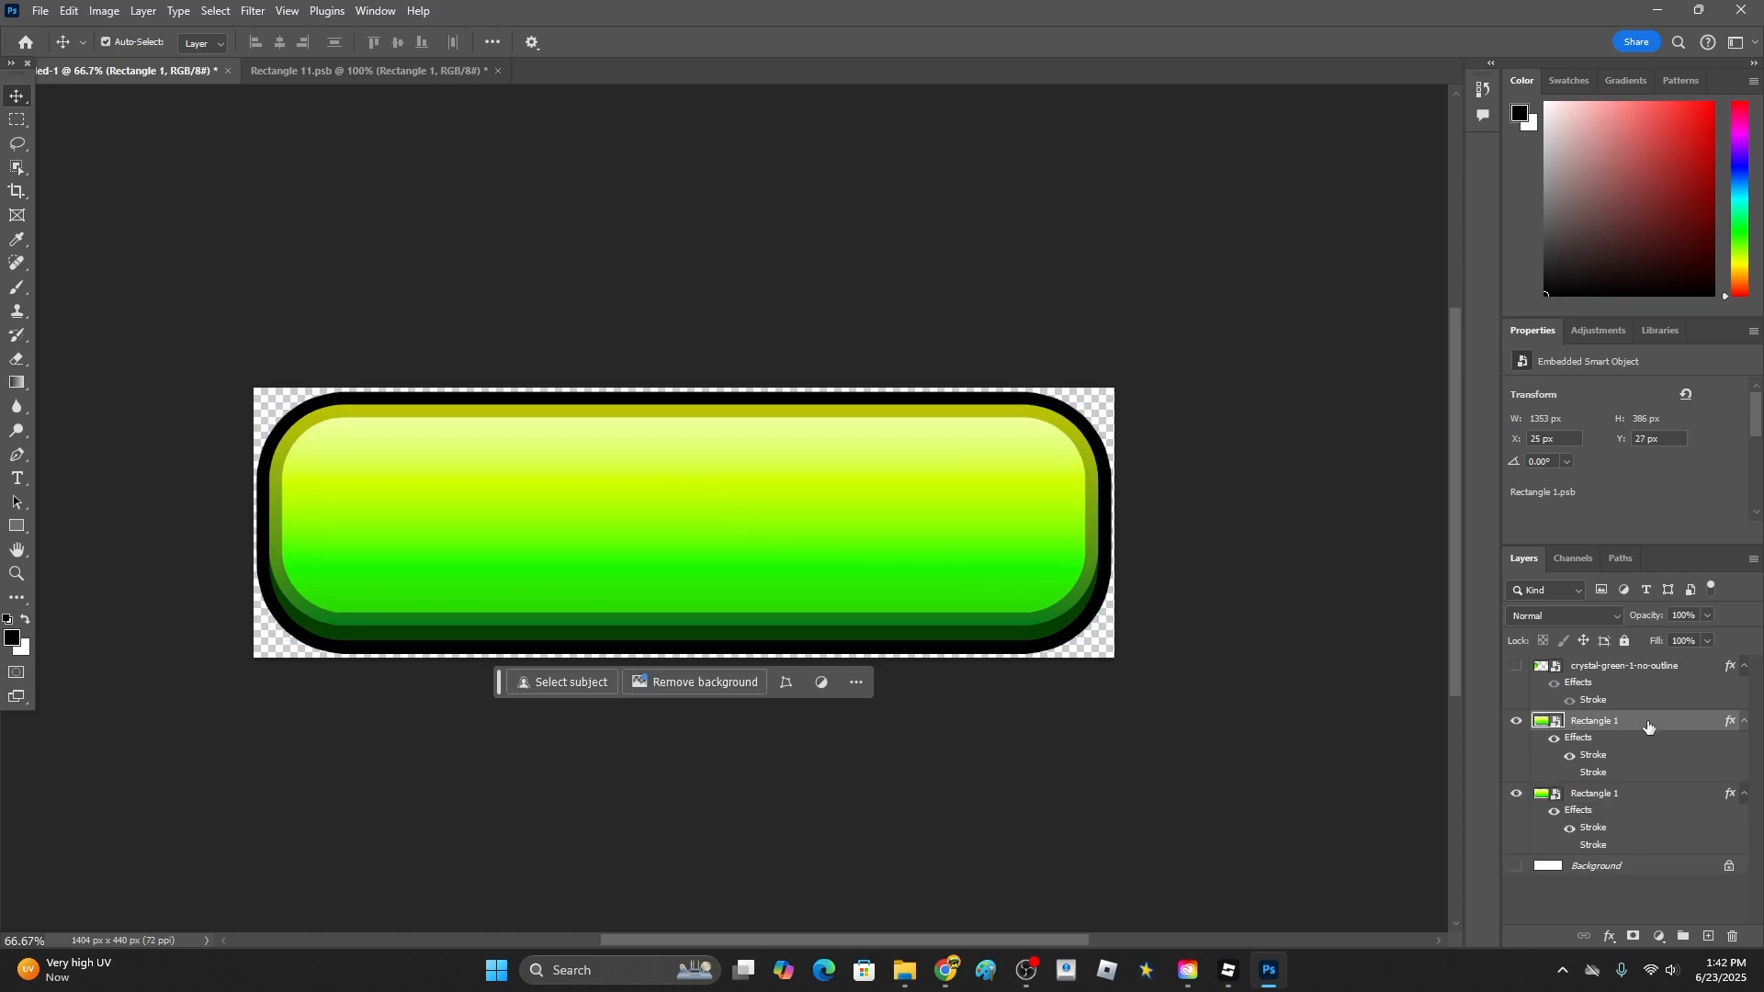
click(1543, 797)
click(1517, 795)
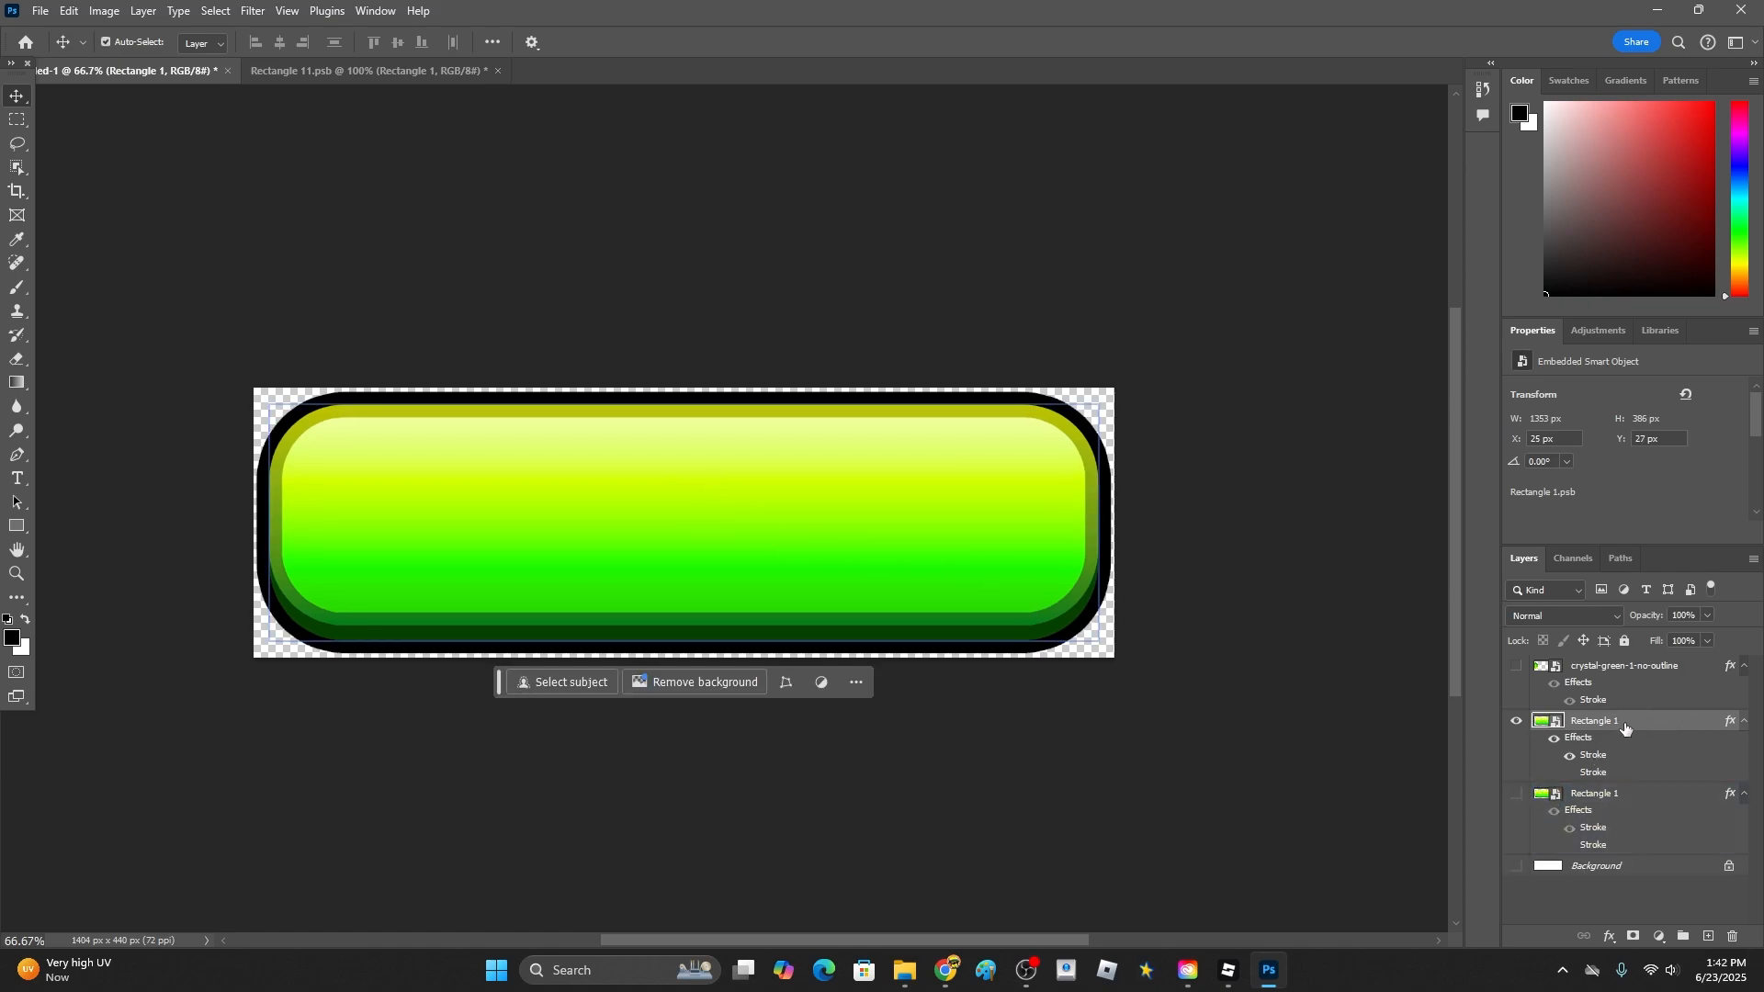
- Open the copied rectangle's smart object and set its Gradient Overlay's stop at location 0 to orange ff9600
double_click(1546, 724)
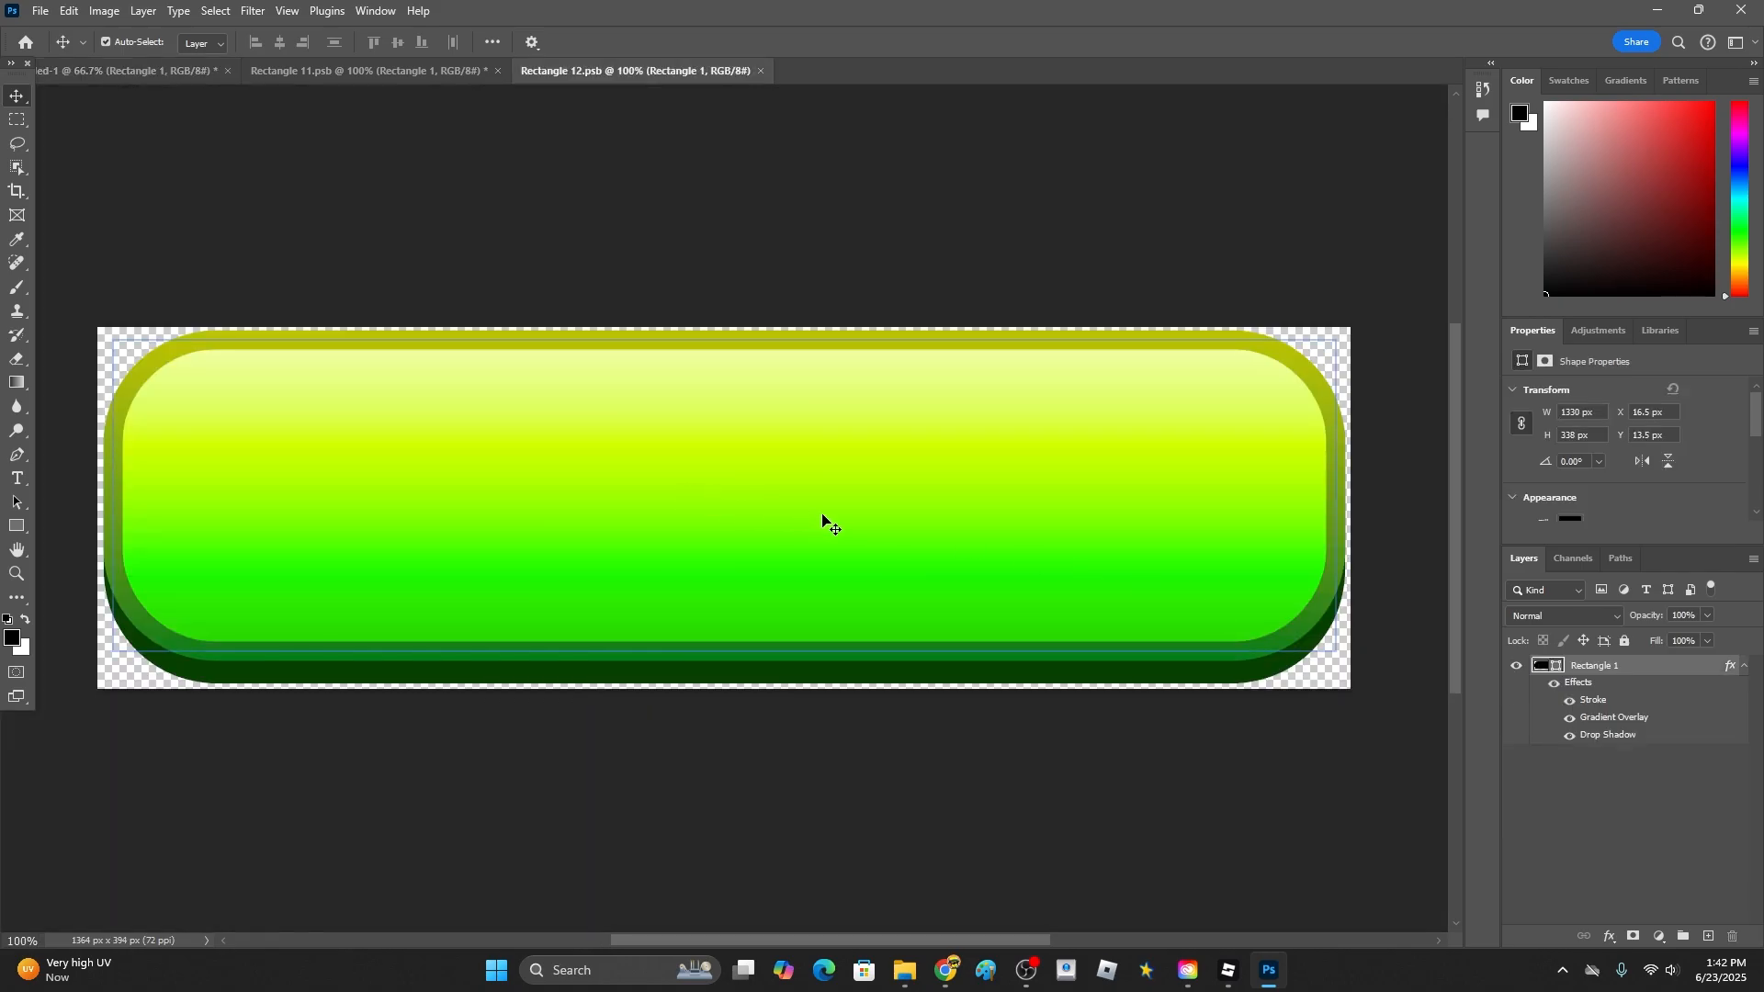
double_click(1626, 669)
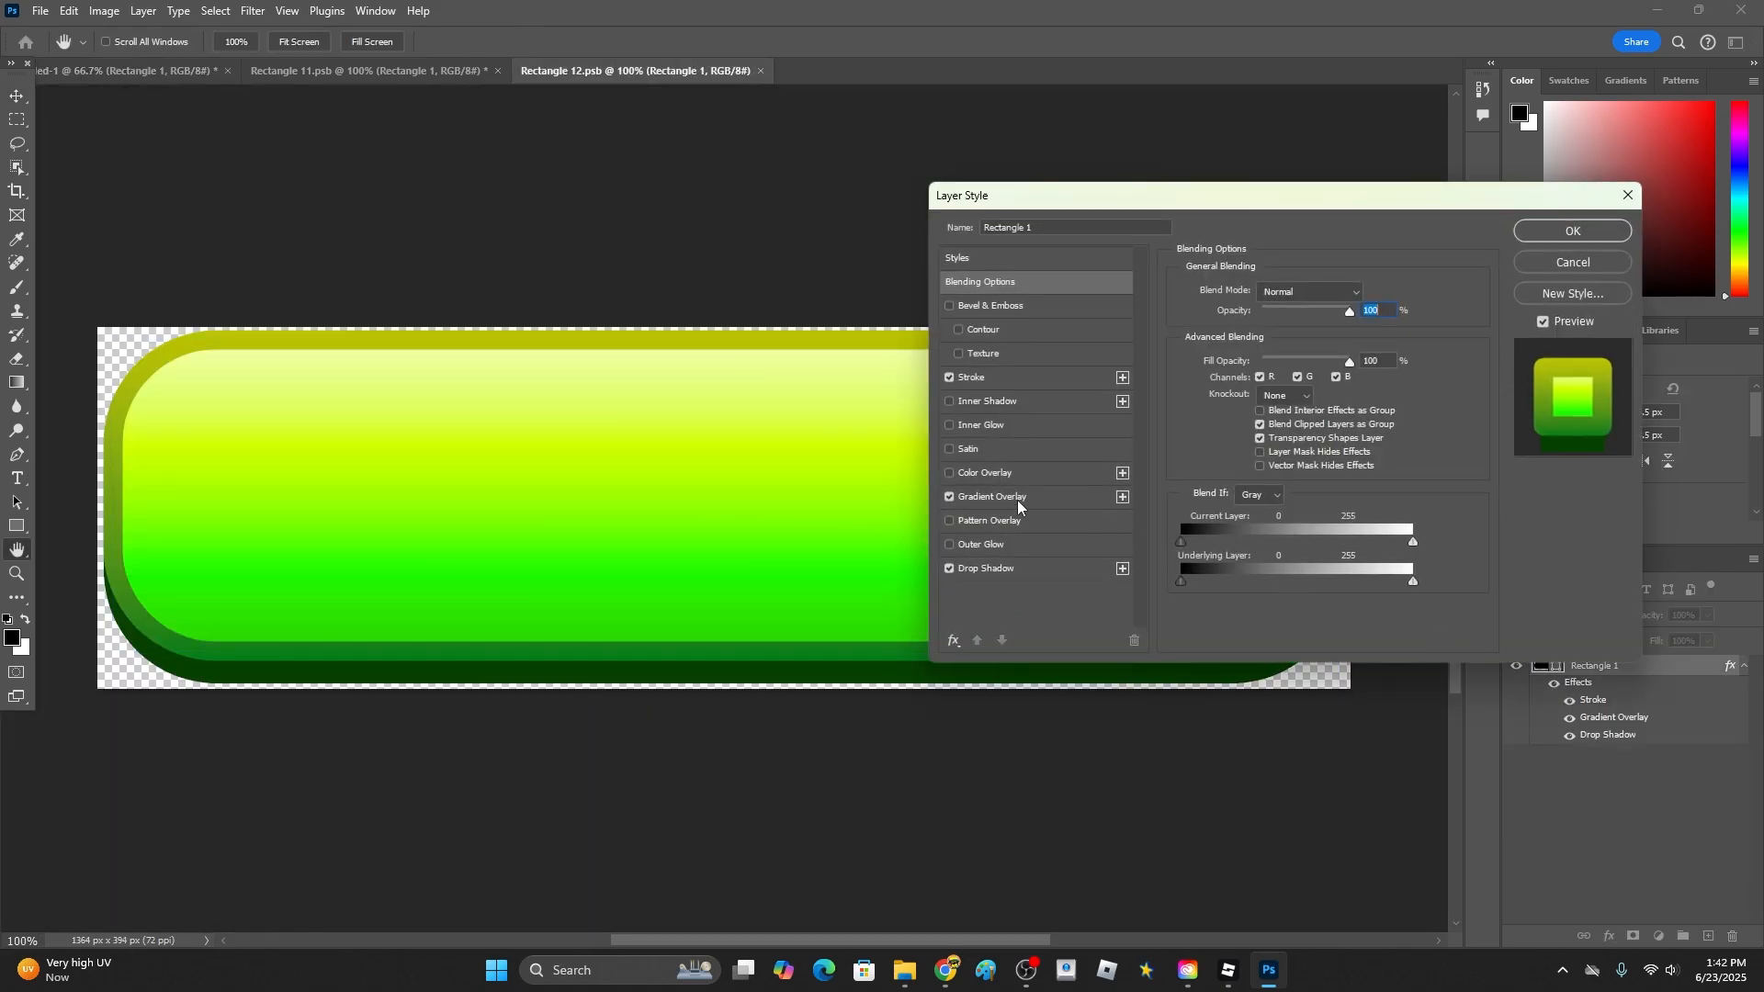
click(992, 497)
click(1291, 332)
click(687, 483)
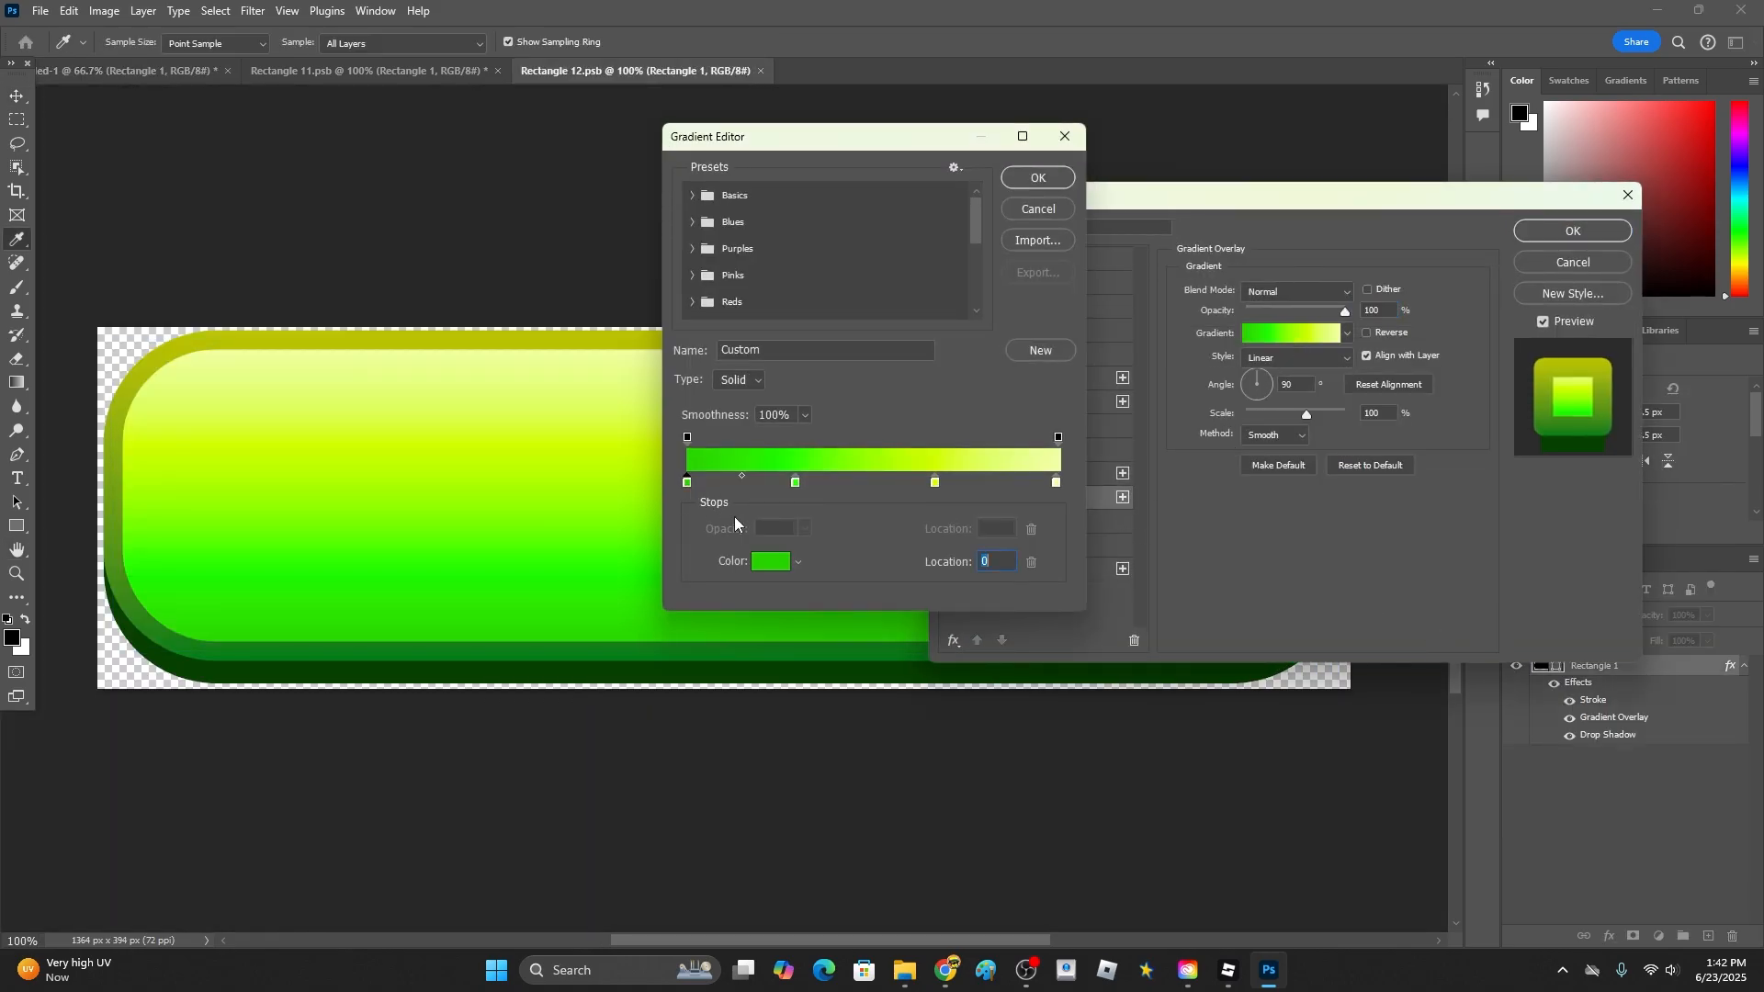
click(770, 562)
text(ff9600)
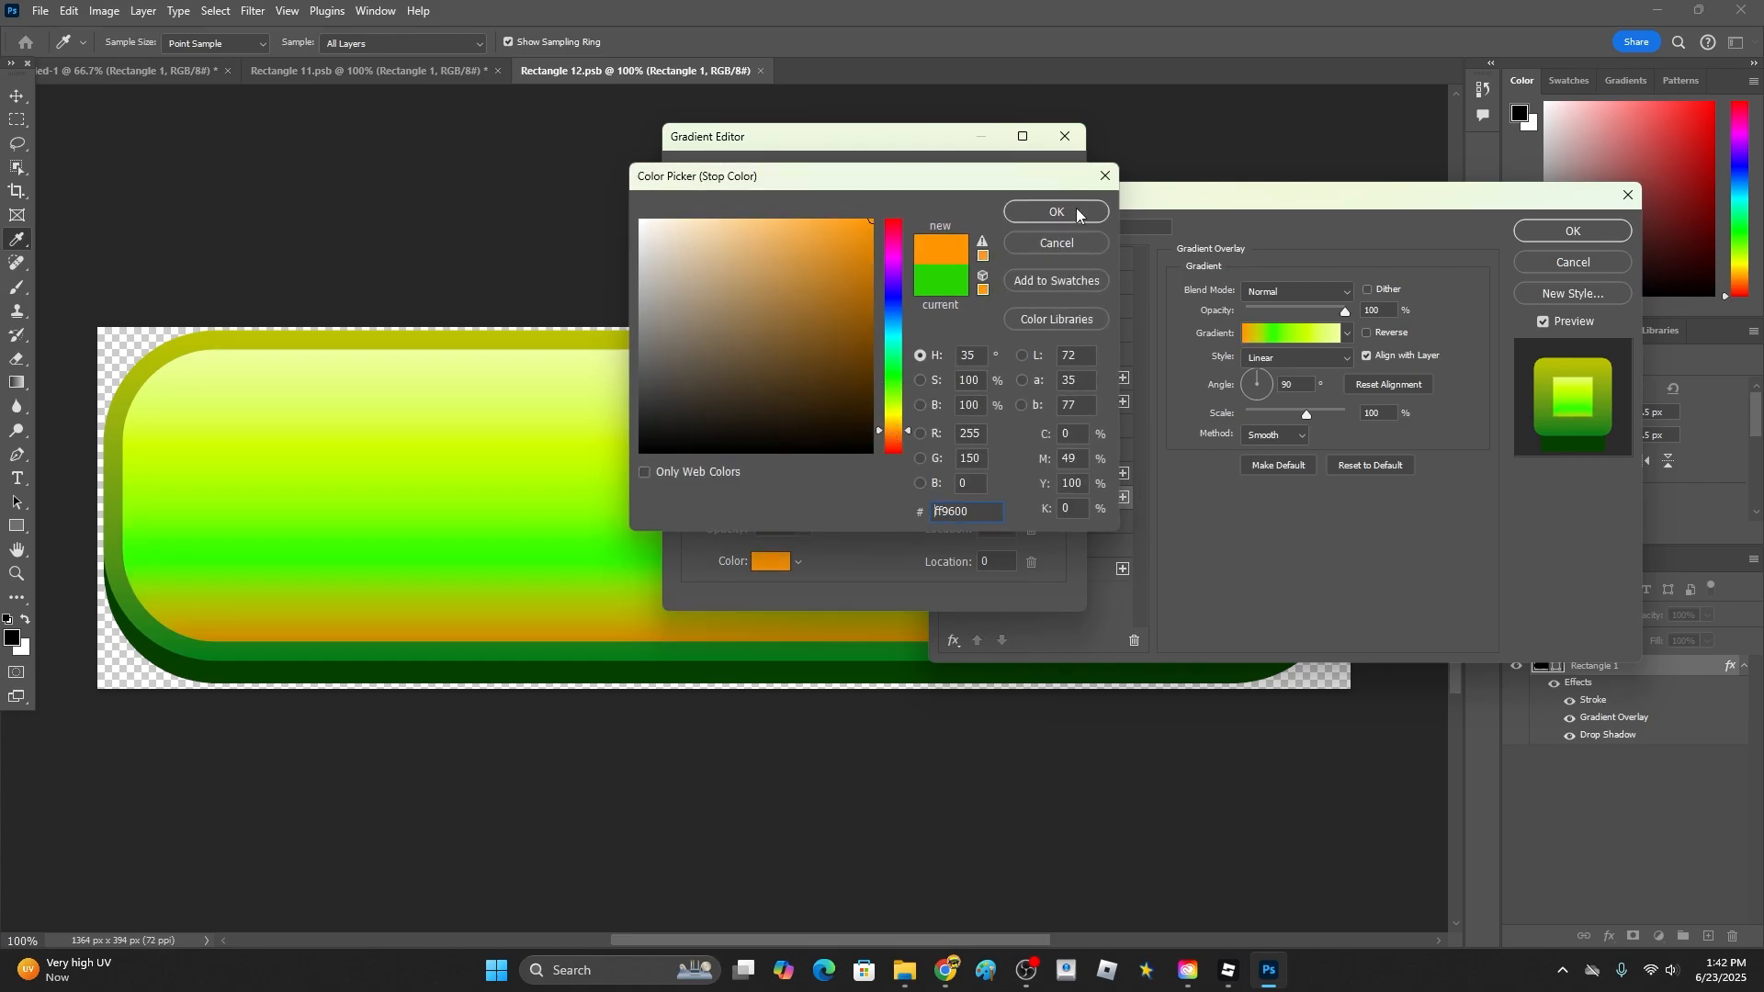
click(1057, 212)
- Recolour the Gradient Overlay's stop at location 30 to f6ff00 and the stop at location 67 to yellow f0ff00
double_click(798, 483)
text(f6ff00)
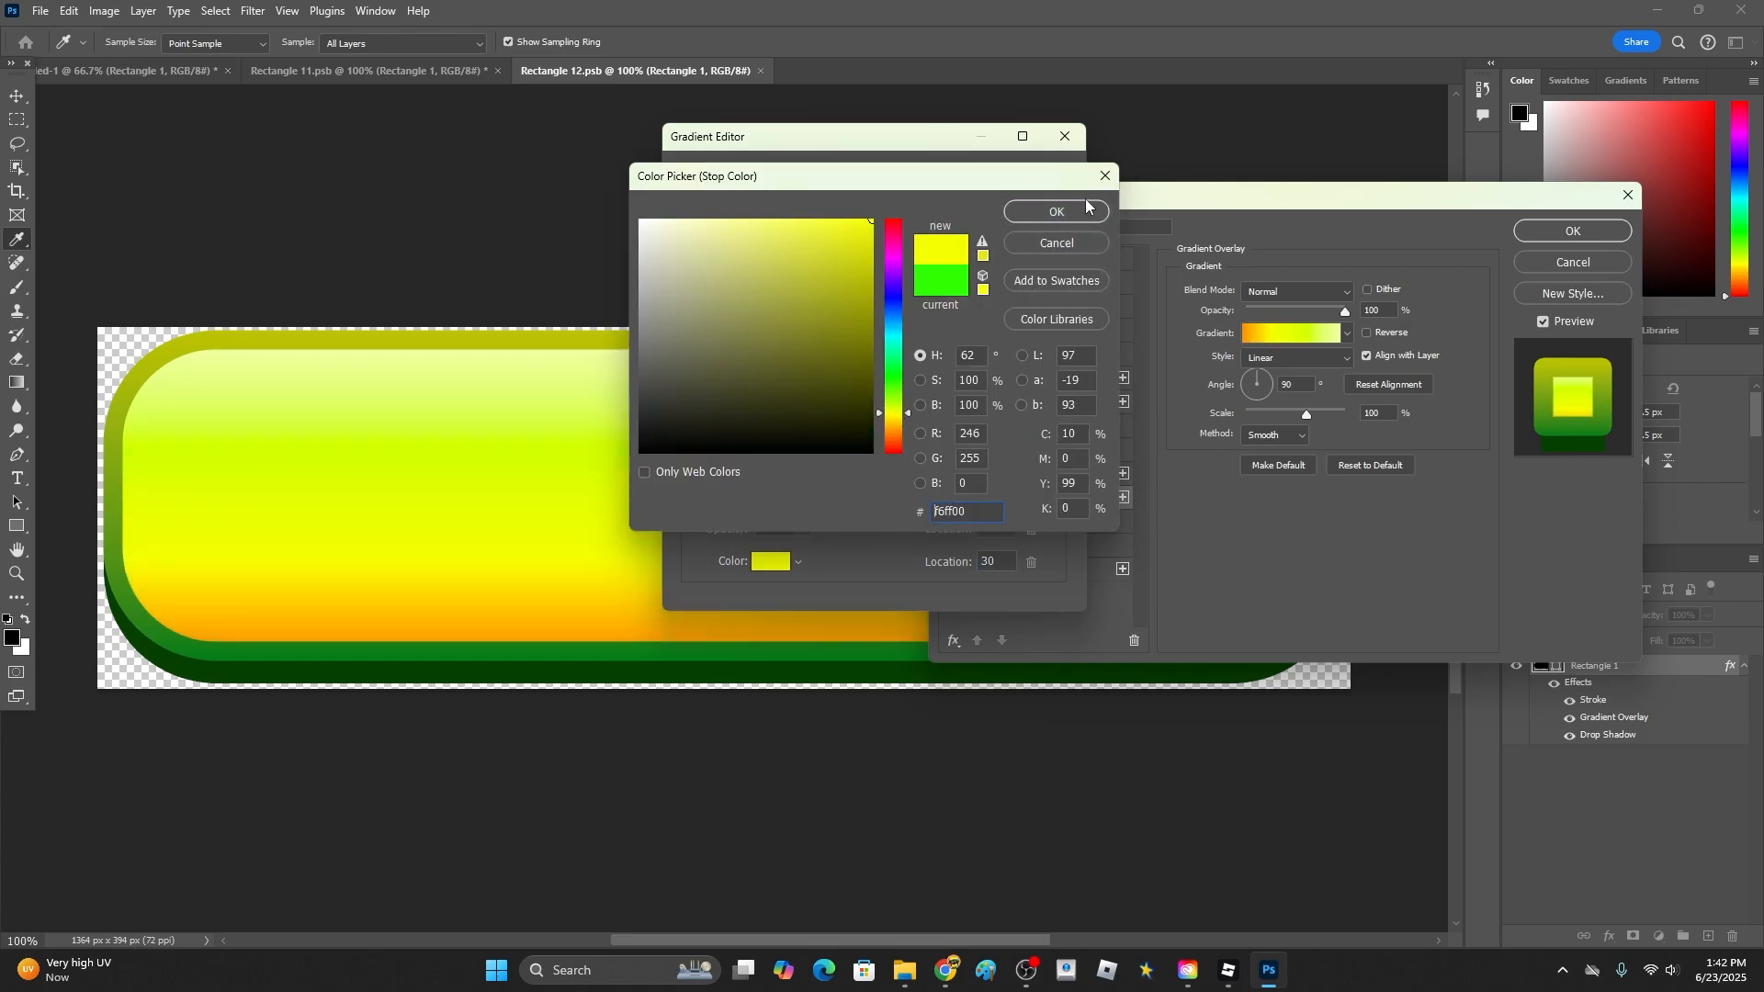
click(1087, 208)
click(936, 482)
click(769, 561)
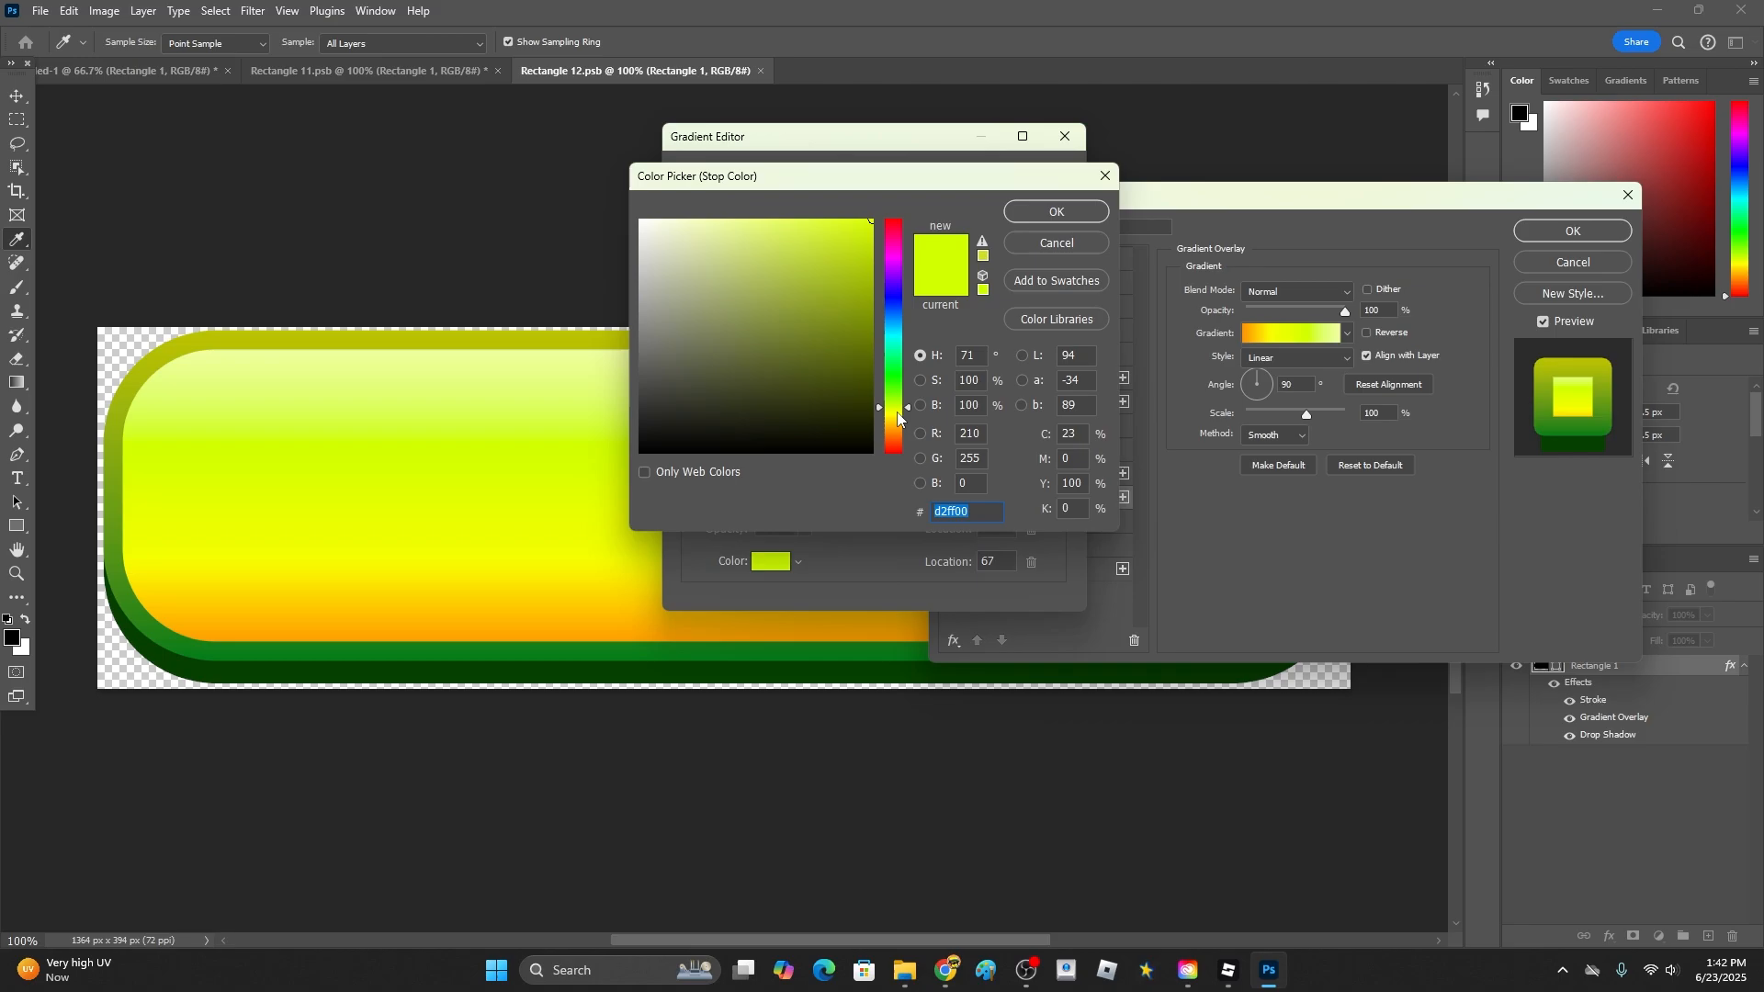
text(f0ff00)
click(1037, 216)
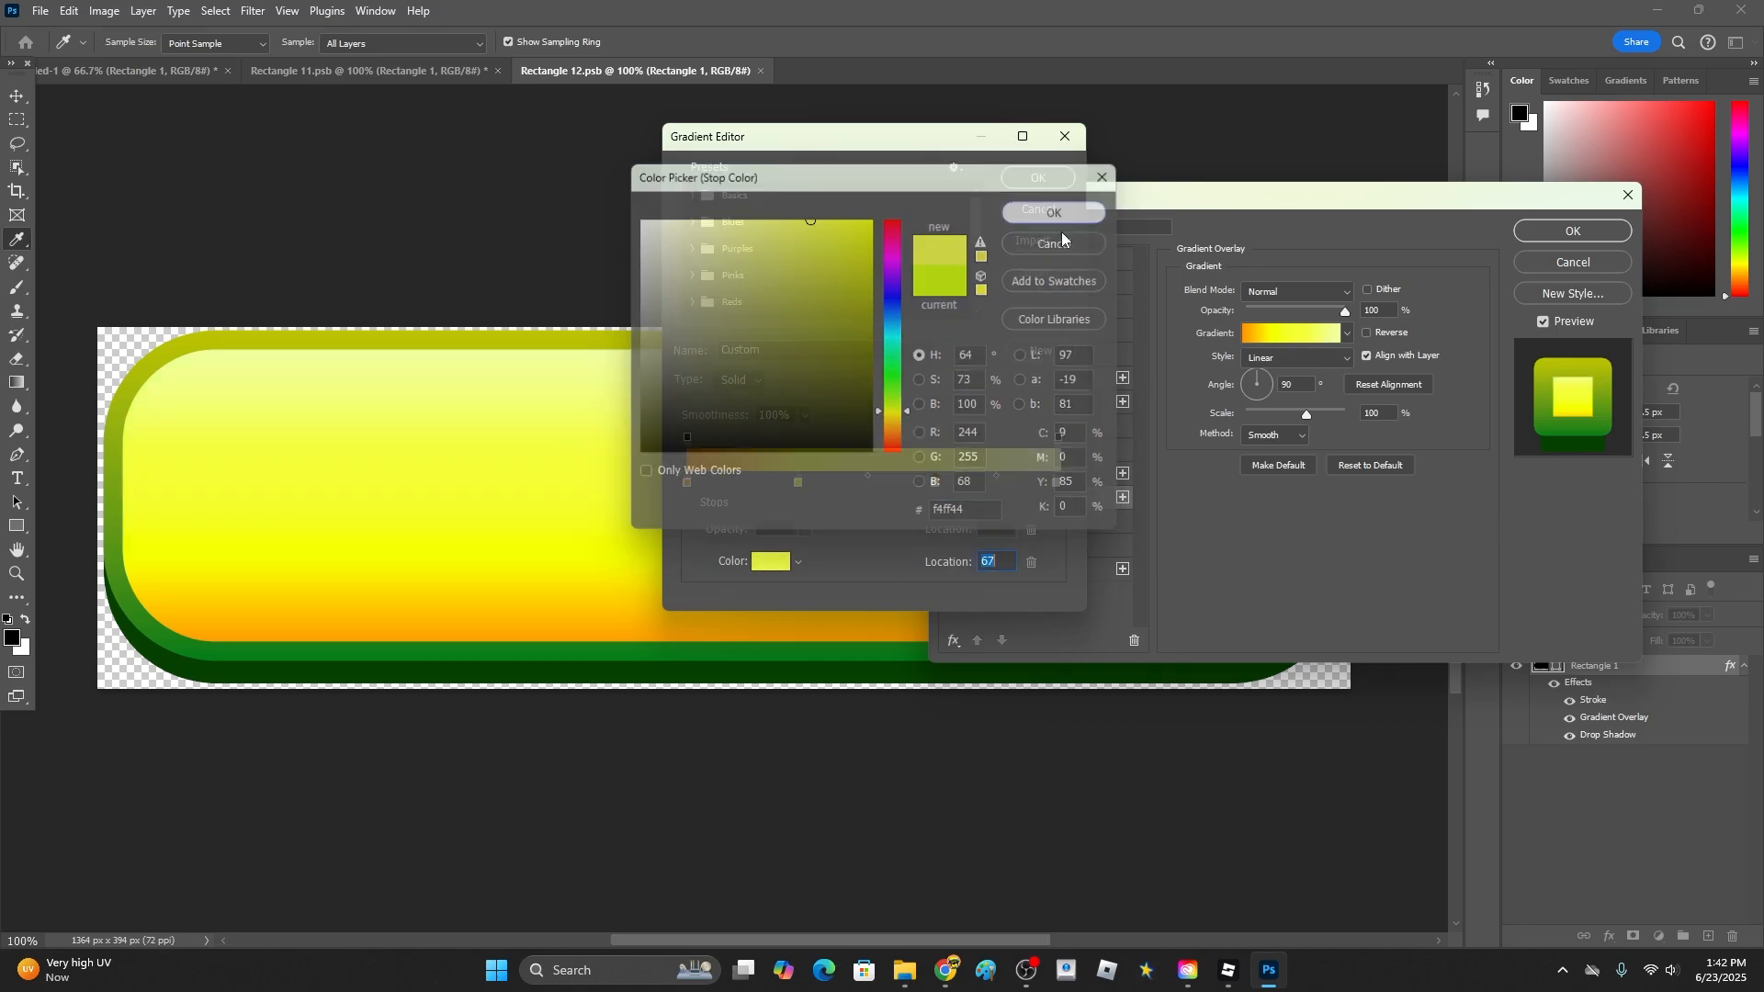
click(885, 483)
click(1038, 177)
- Set the start stop of the rectangle's Stroke gradient to orange ff7800
click(1014, 377)
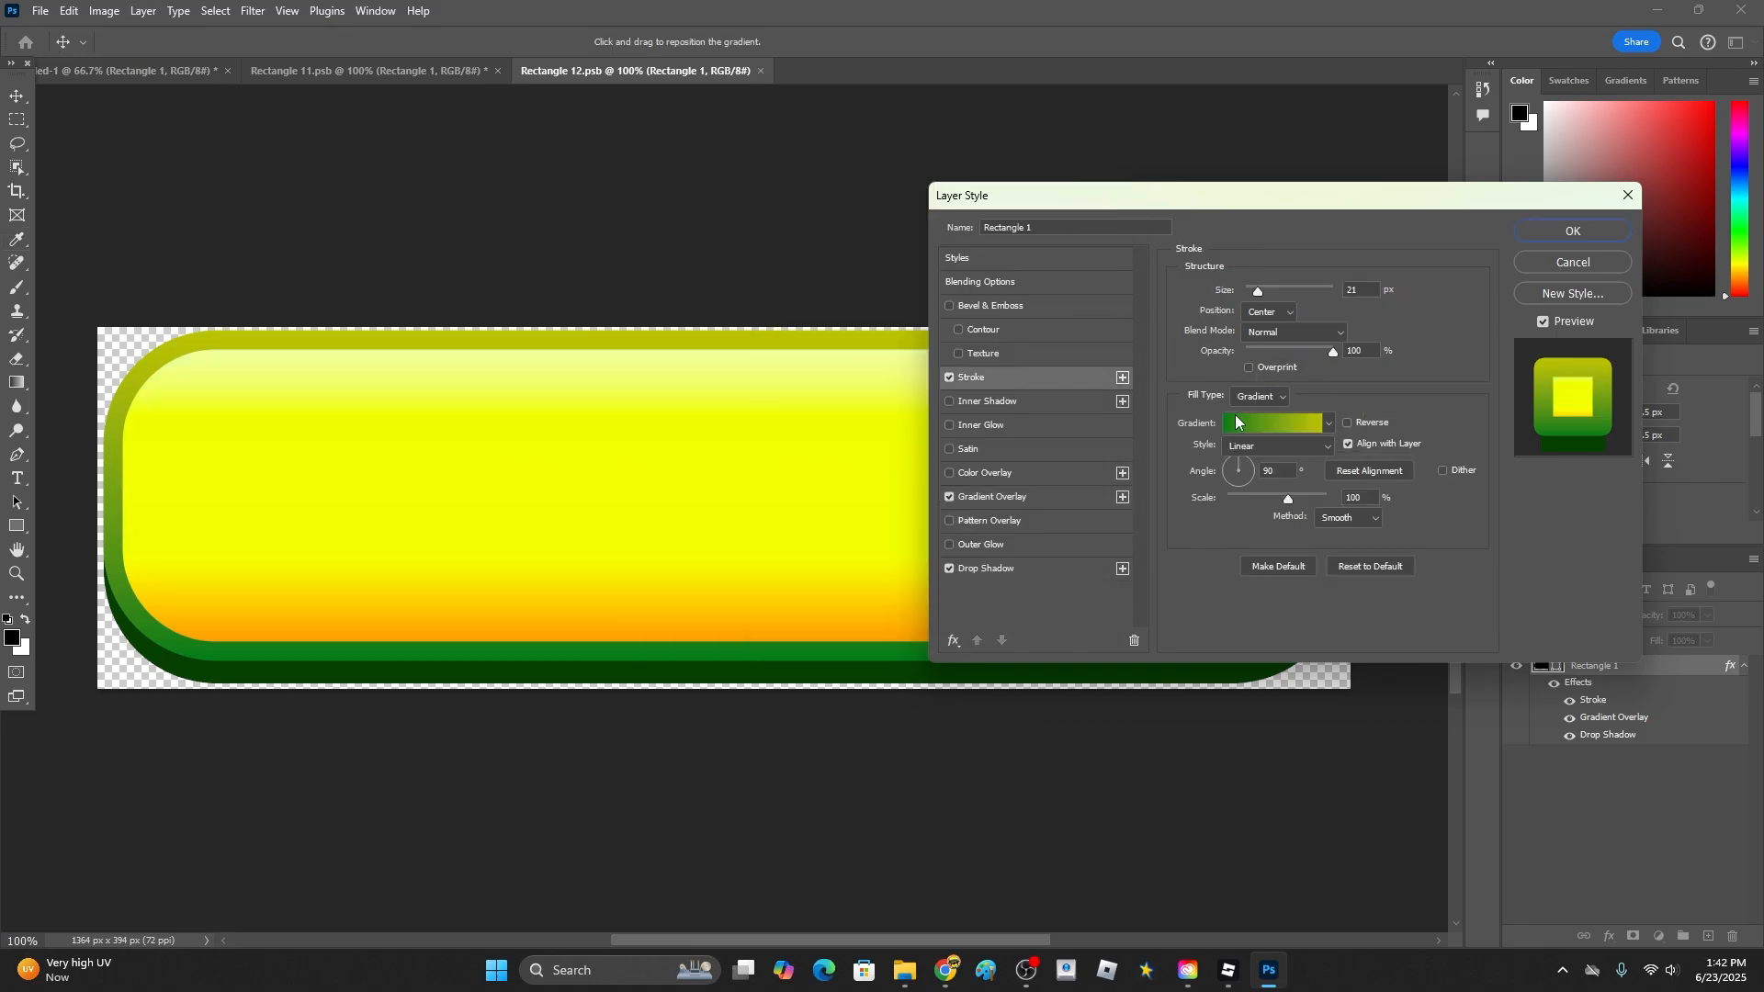
click(1239, 419)
double_click(688, 483)
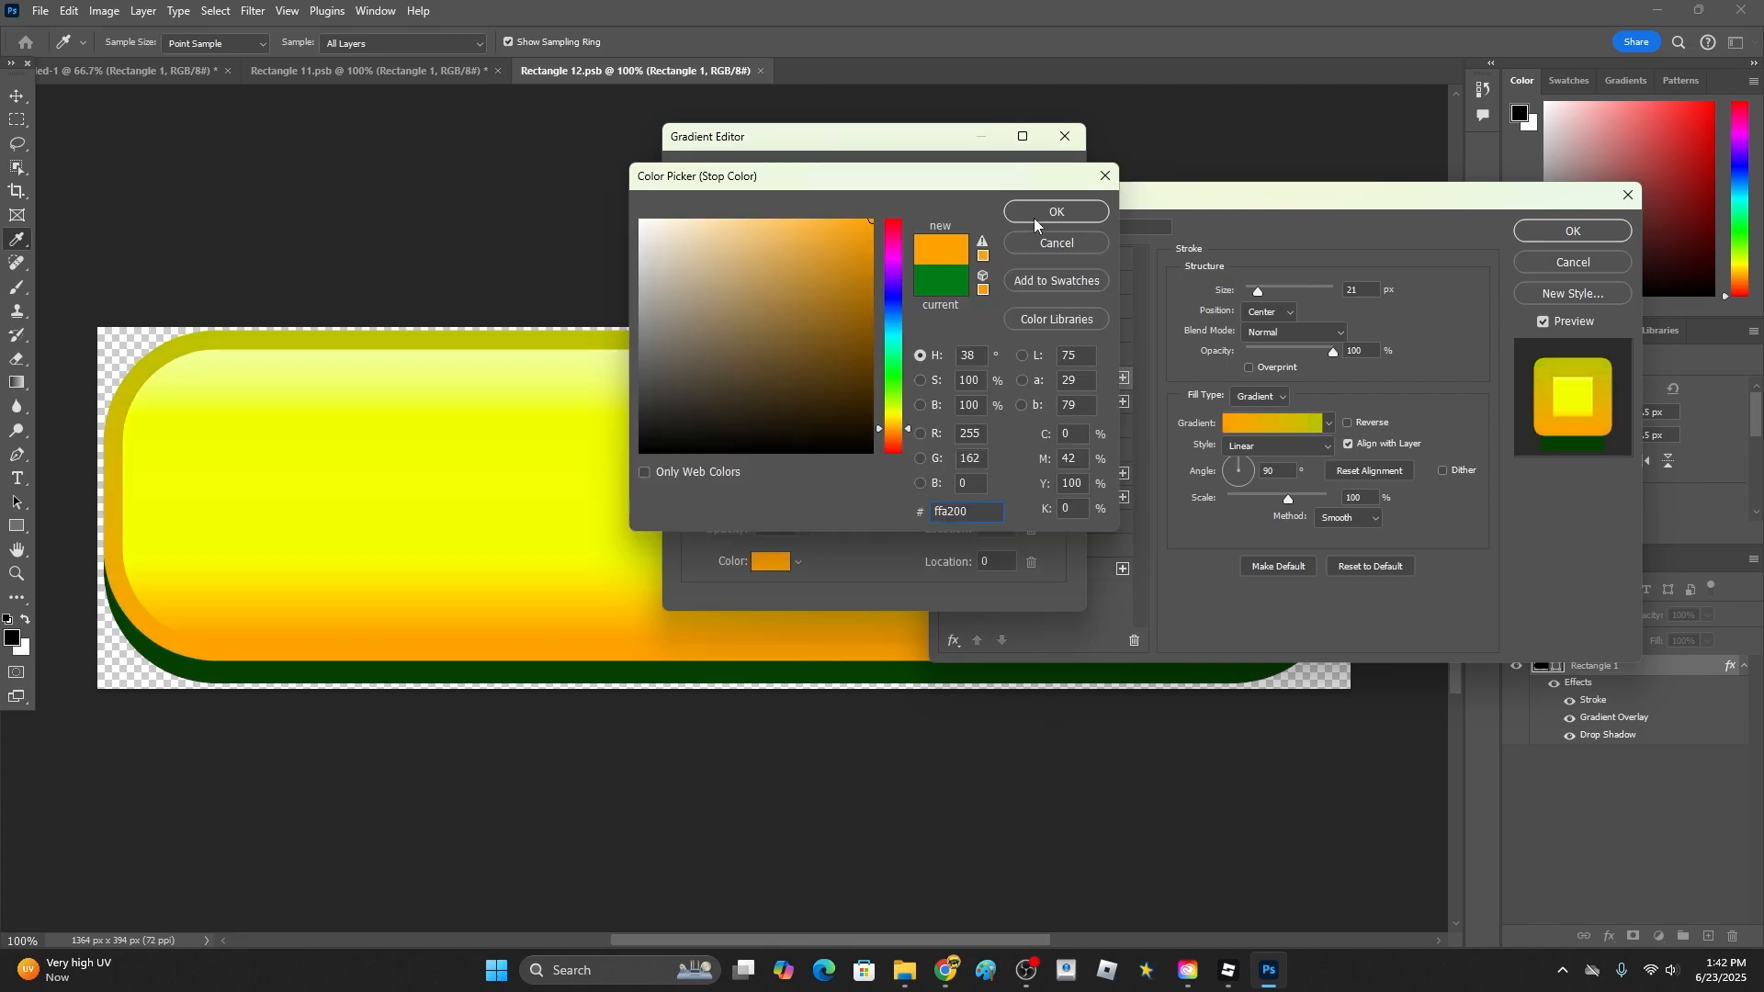
drag(899, 431, 900, 437)
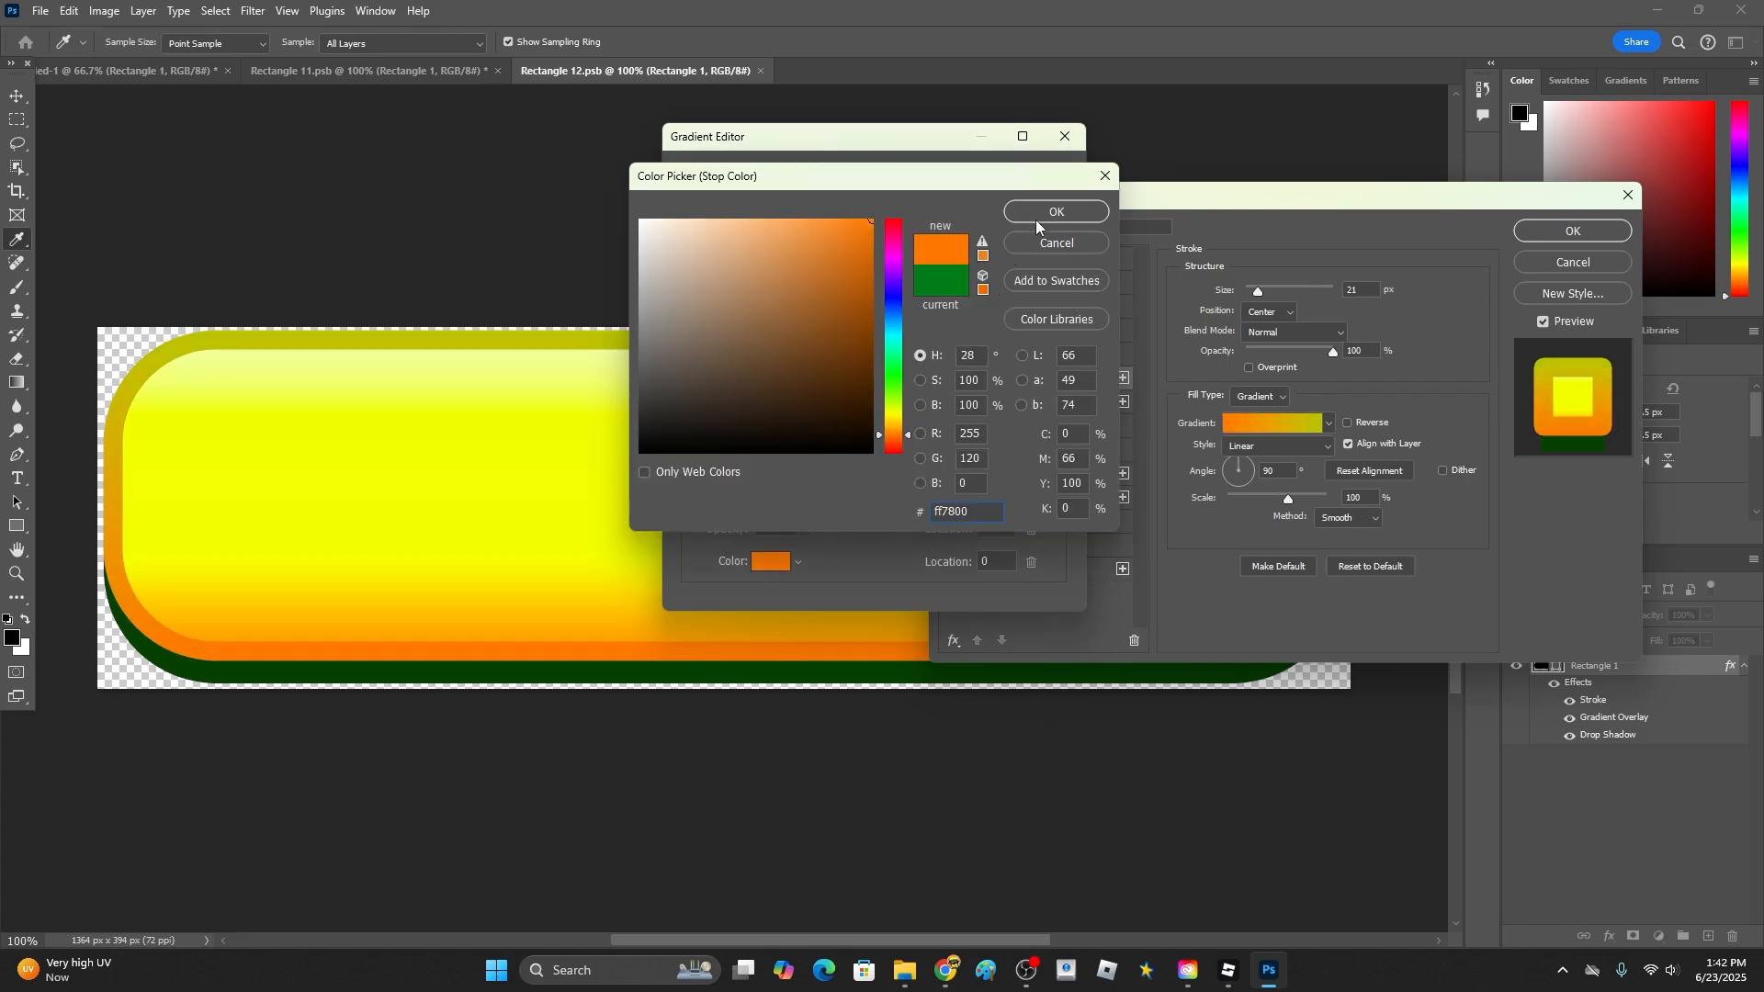
click(1037, 216)
- Set the end stop of the rectangle's Stroke gradient to a golden yellow and accept the gradient
double_click(1058, 483)
click(897, 429)
drag(861, 336, 1019, 169)
click(1034, 212)
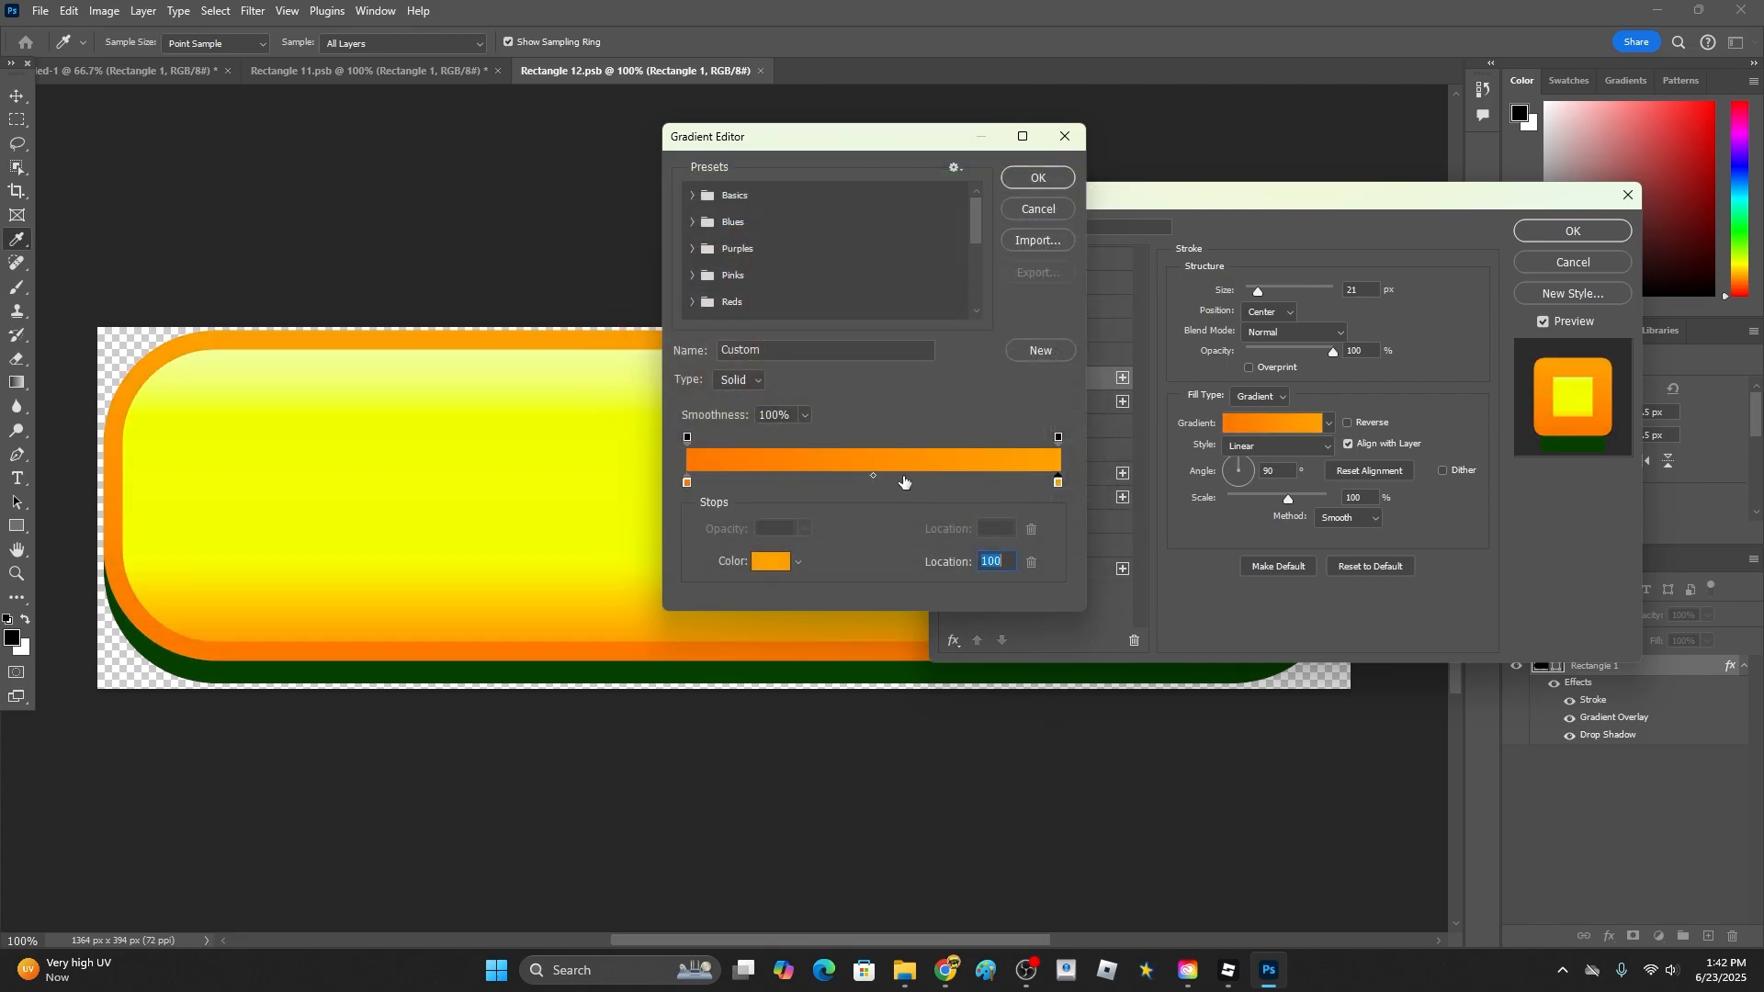
click(778, 566)
click(898, 424)
click(1036, 213)
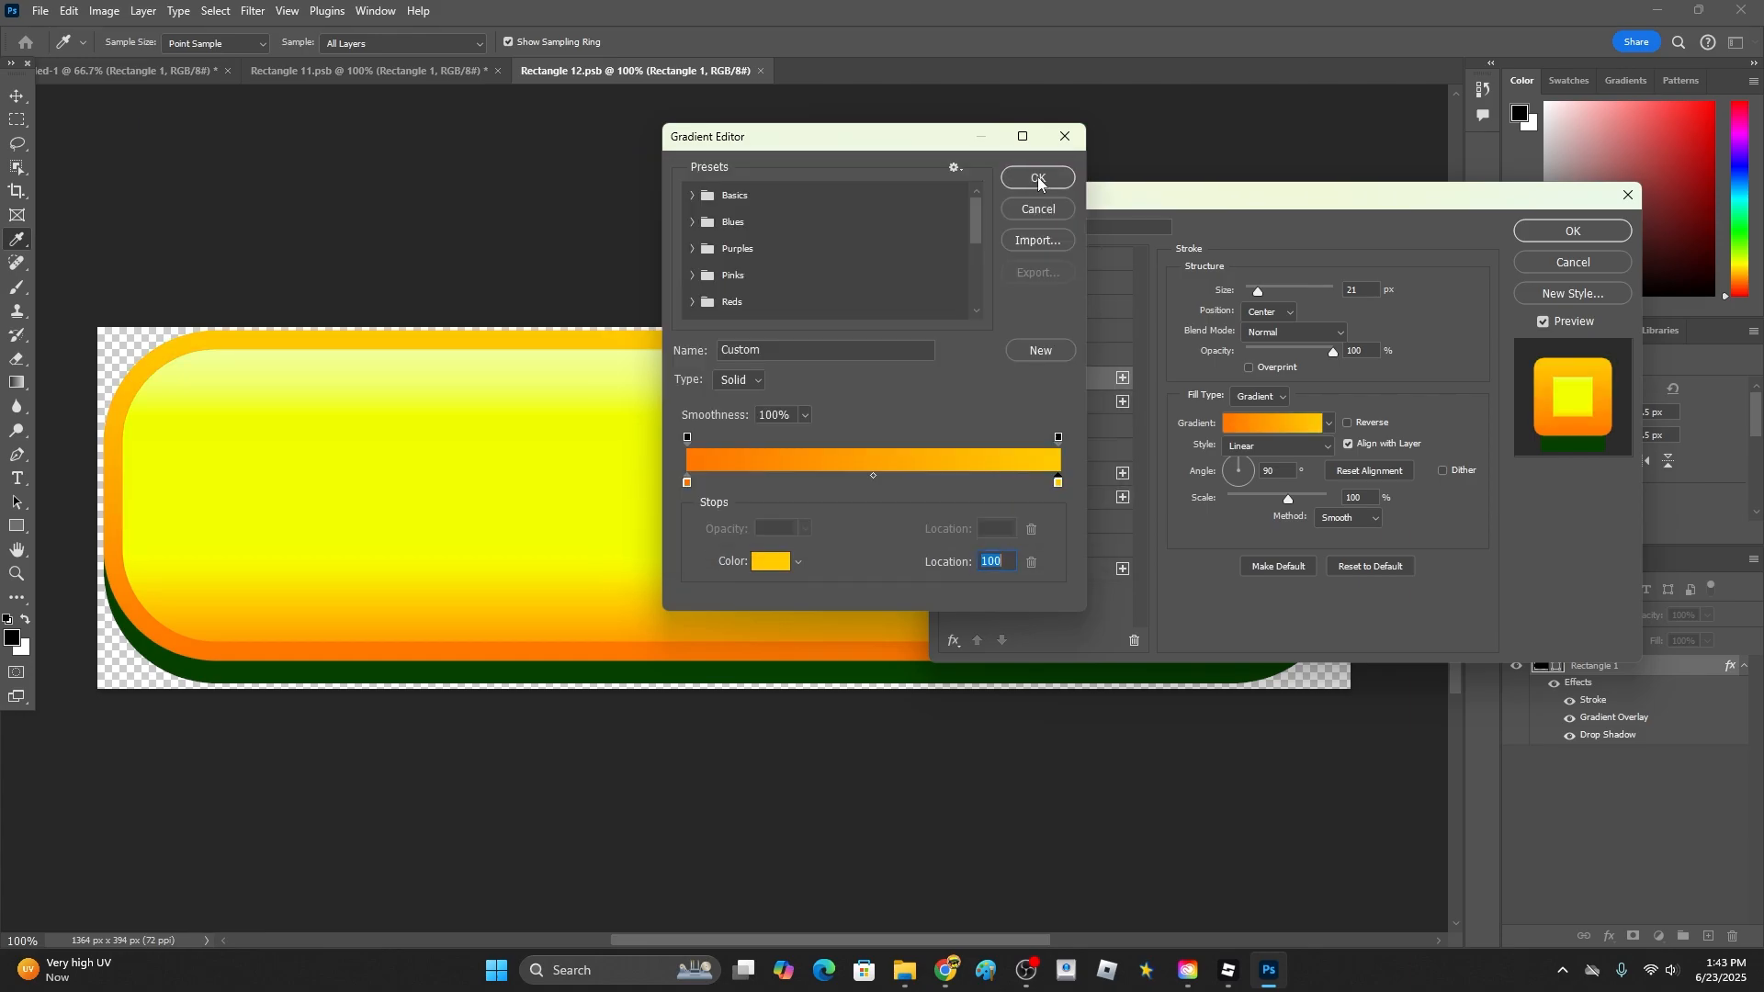
click(1039, 179)
- Change the rectangle's Drop Shadow color to red-orange ff3c00 and apply the layer style
click(1005, 569)
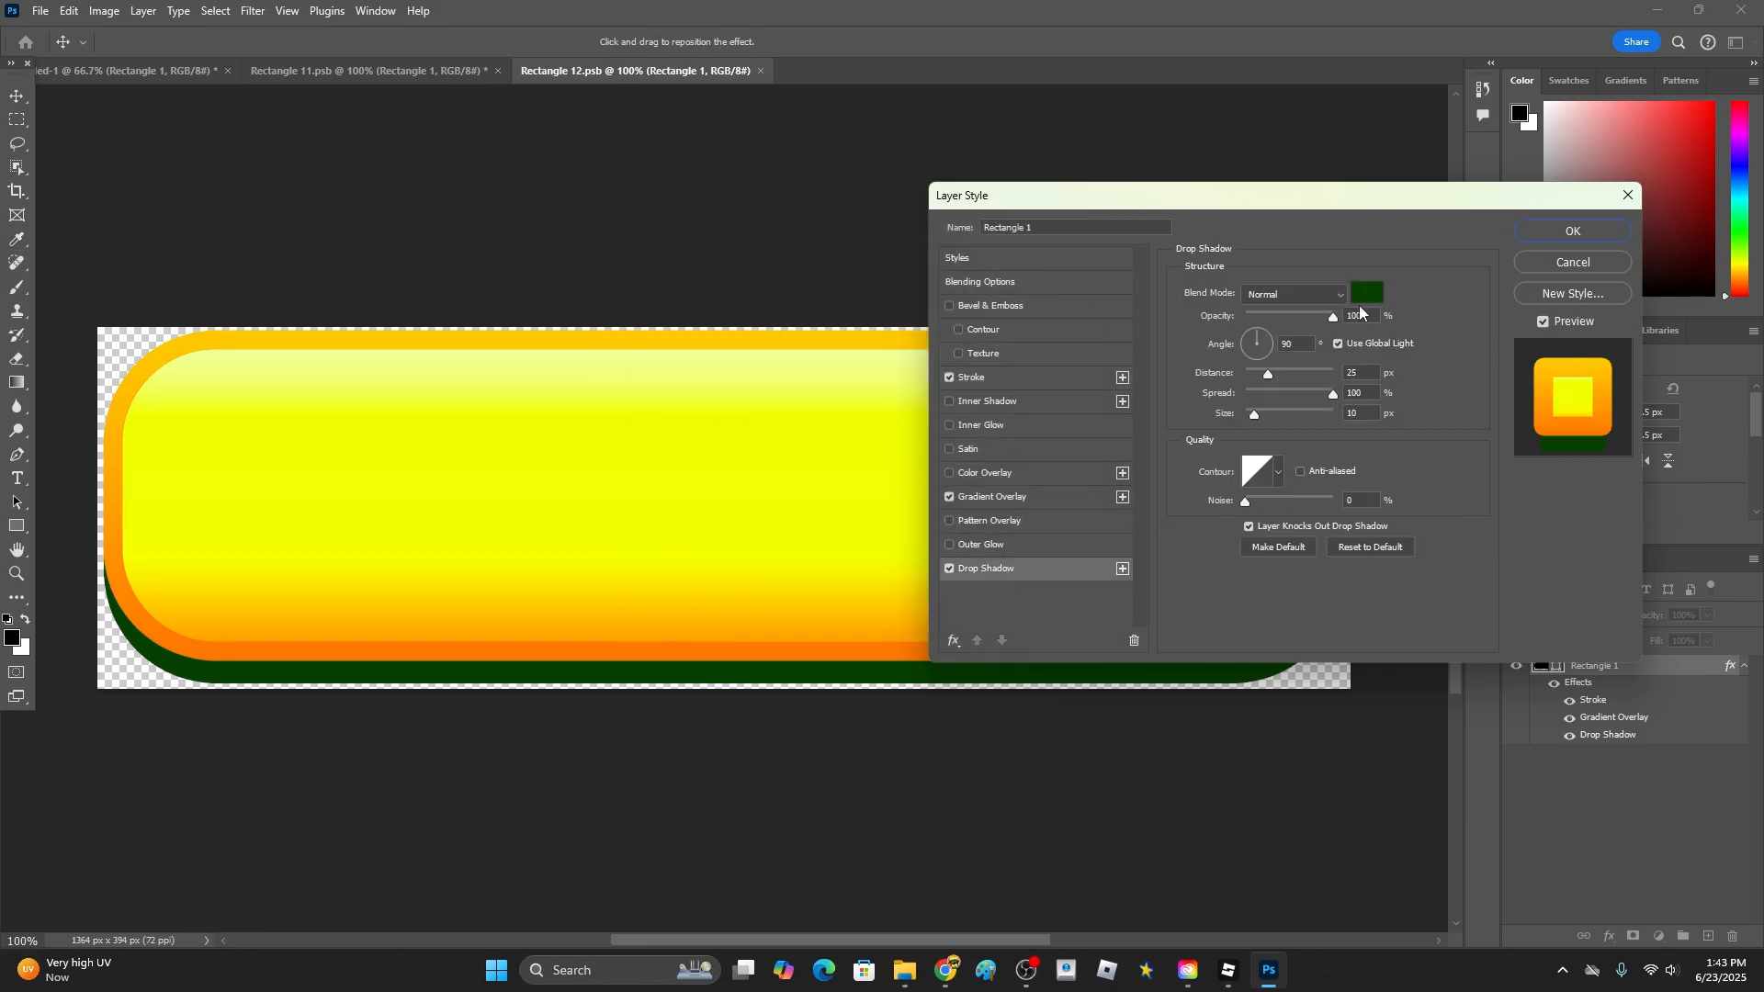
click(1367, 293)
click(900, 439)
drag(854, 376, 1101, 120)
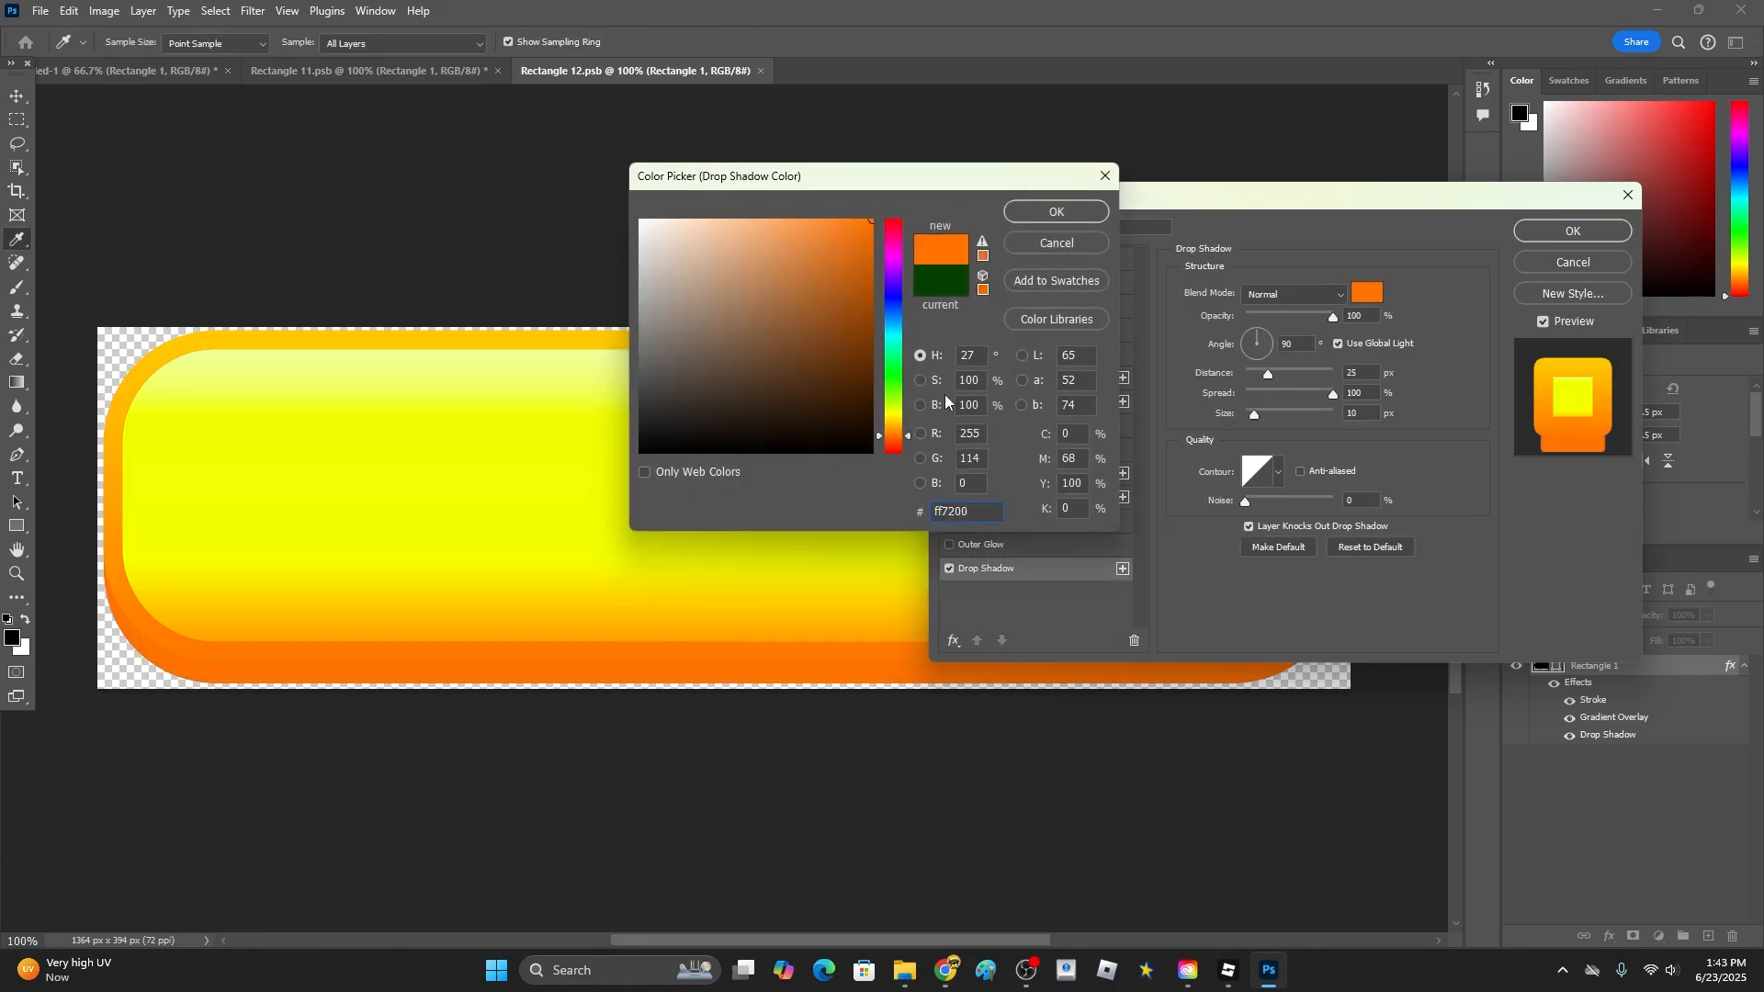
drag(895, 443, 898, 449)
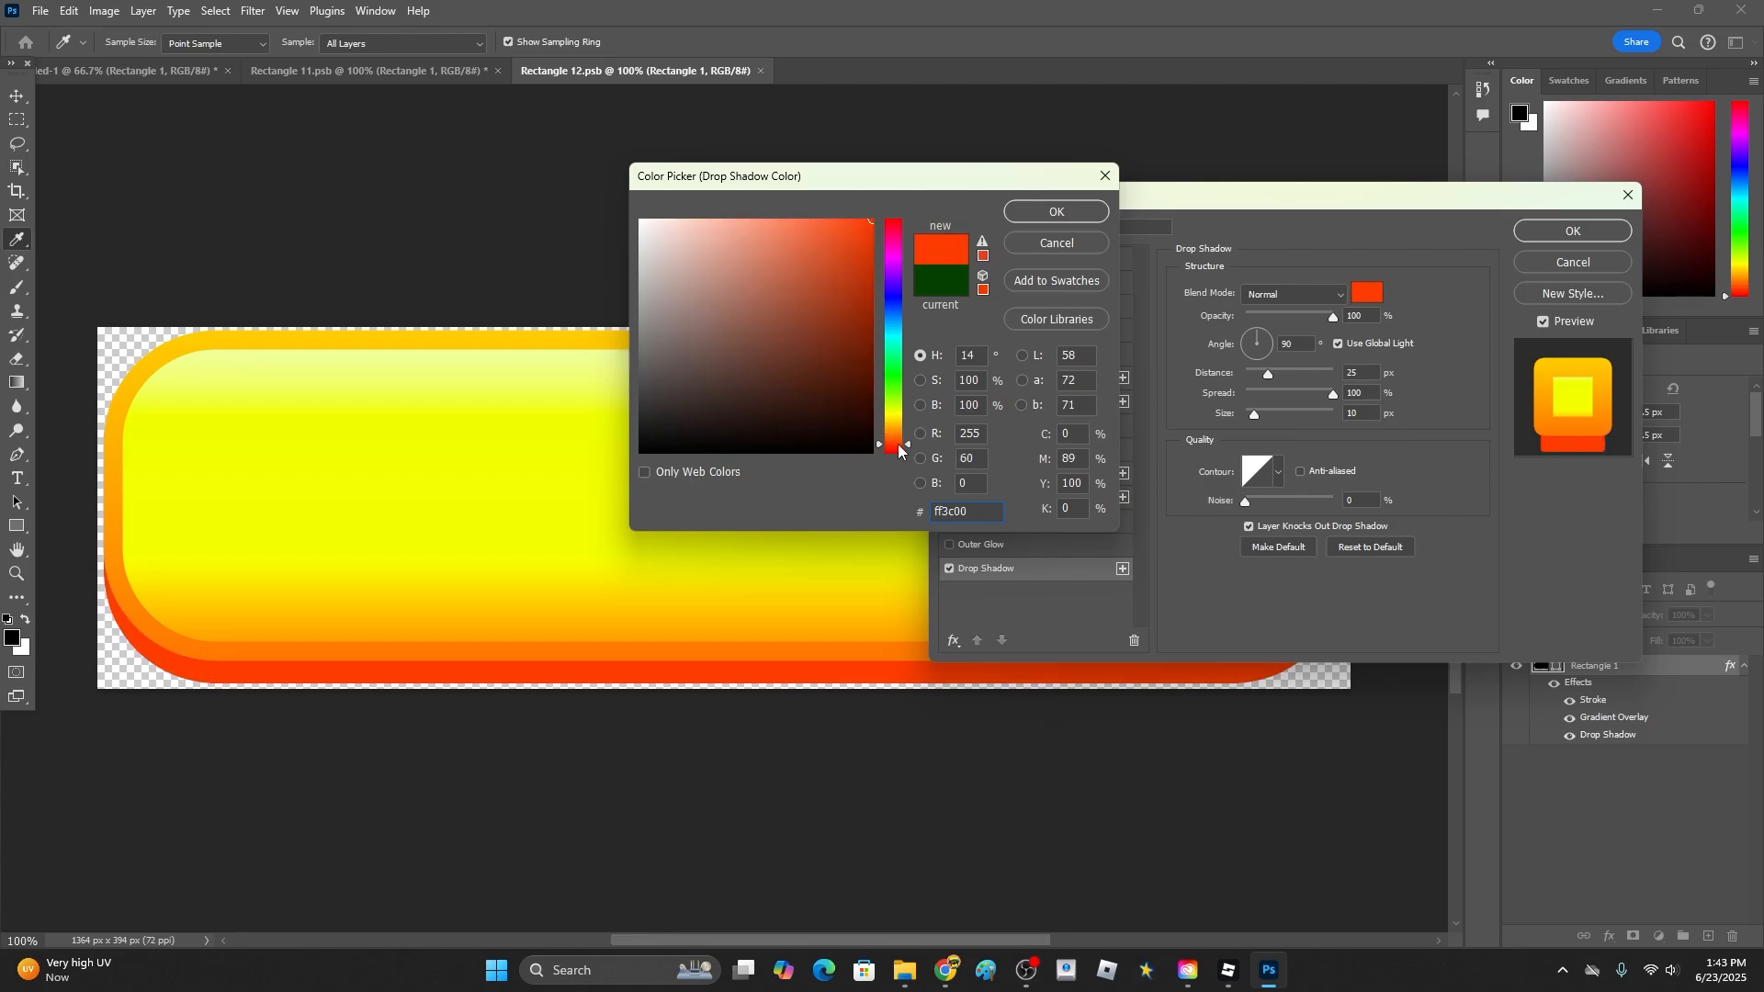
click(1056, 211)
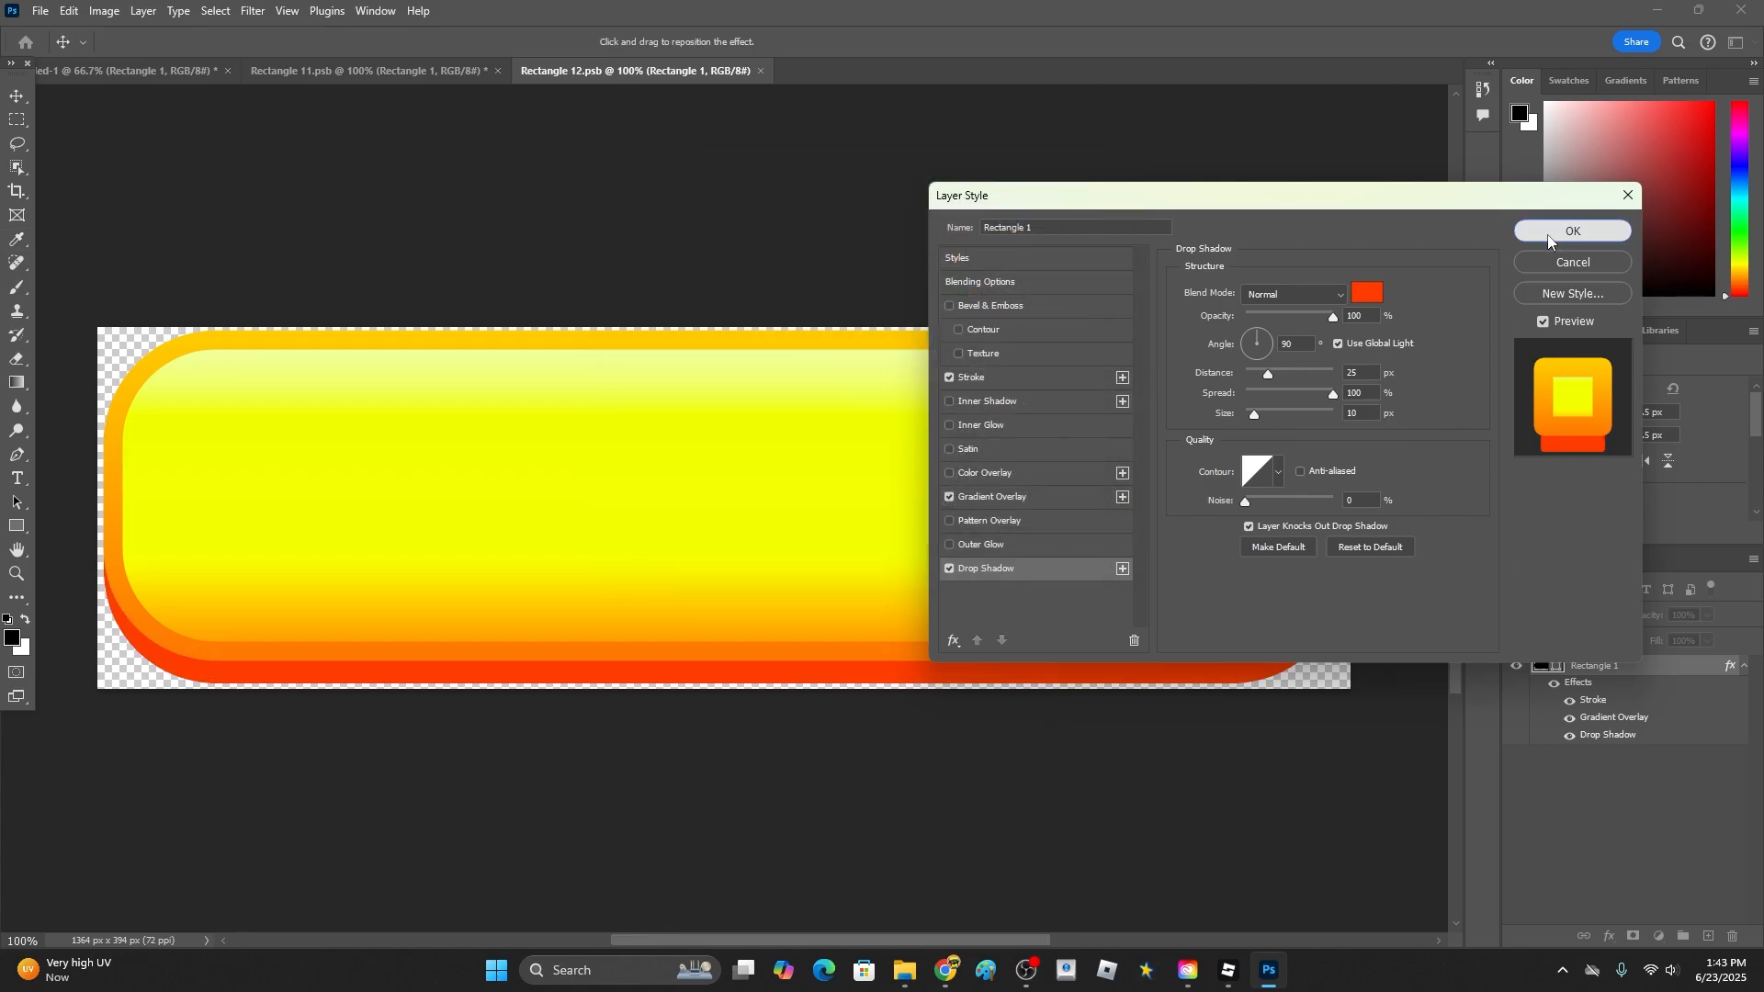
click(1556, 233)
- Save the recoloured smart object Rectangle 12.psb and return to the main bar document
click(183, 71)
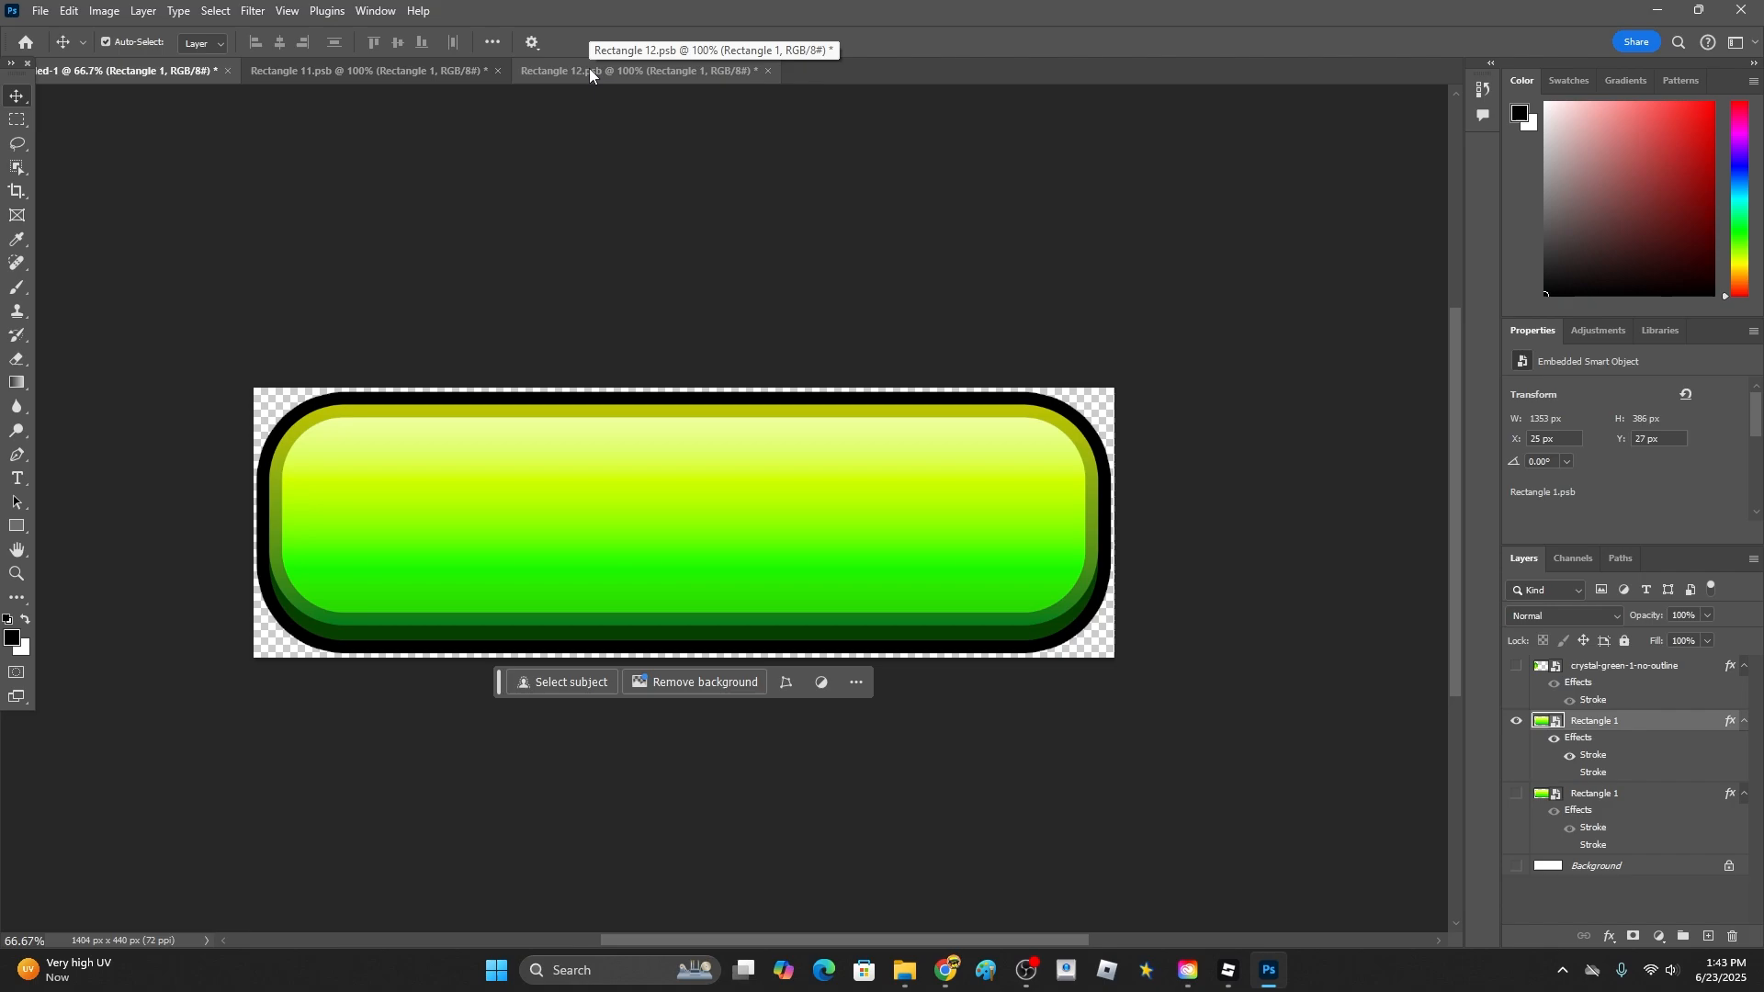
click(588, 68)
key(ctrl+s)
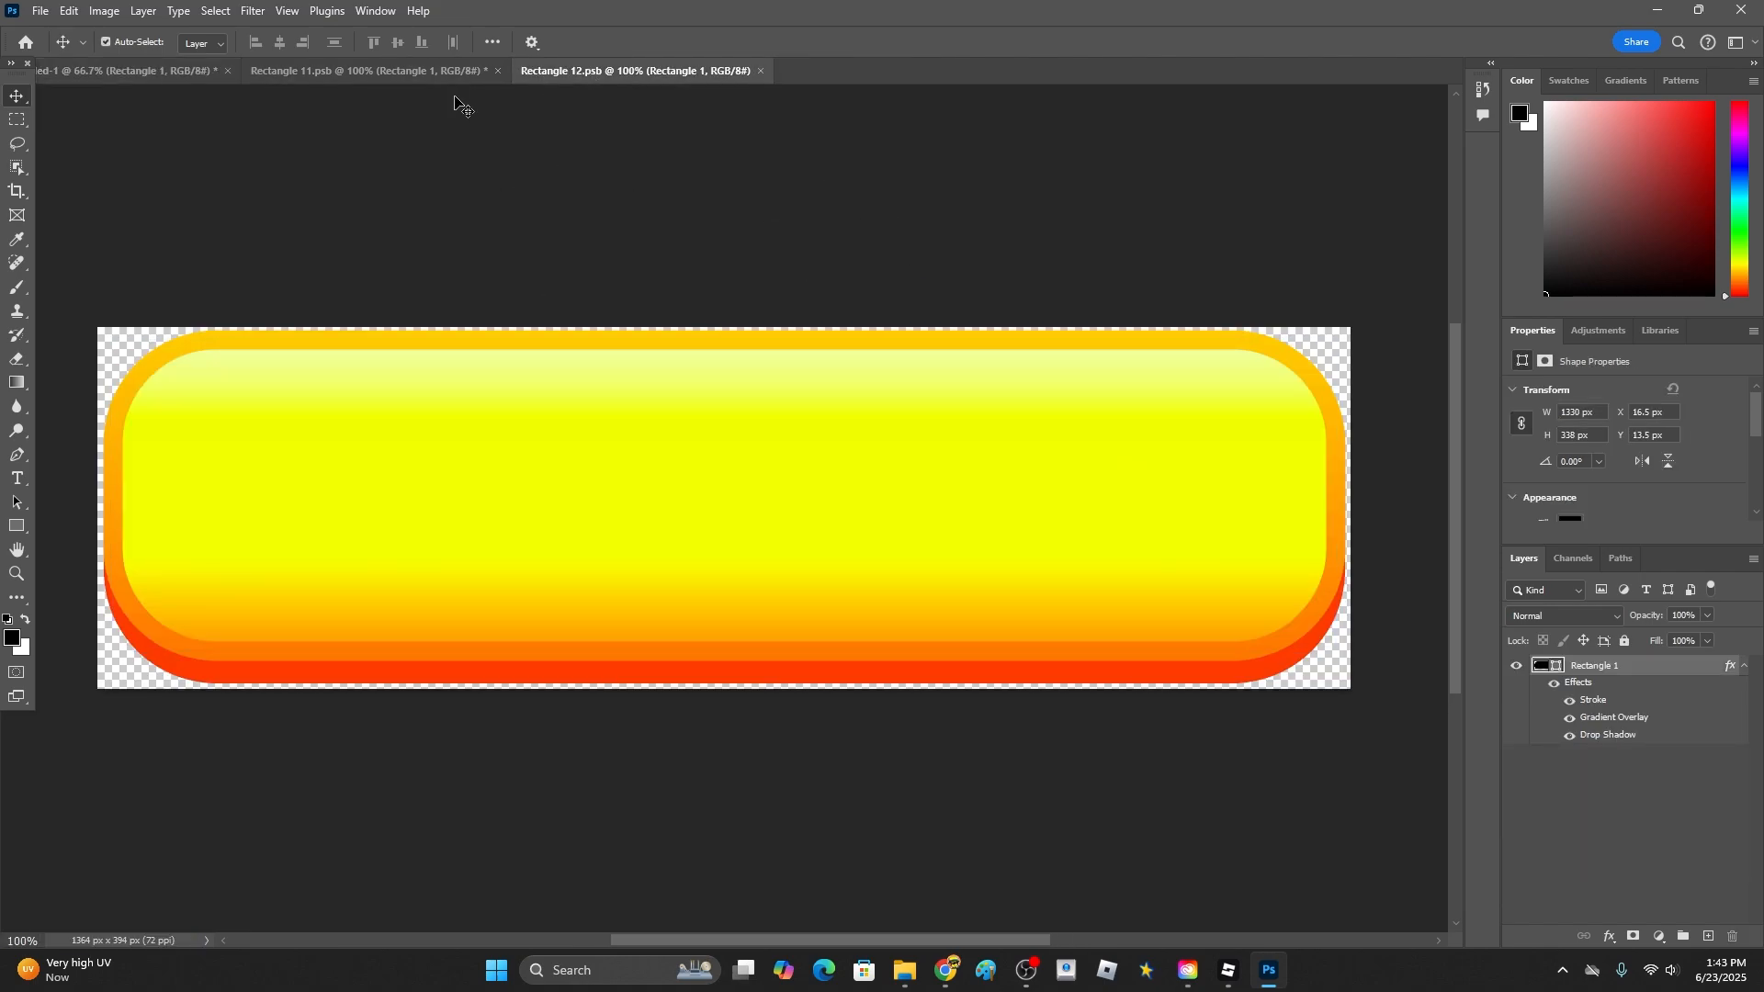
click(139, 72)
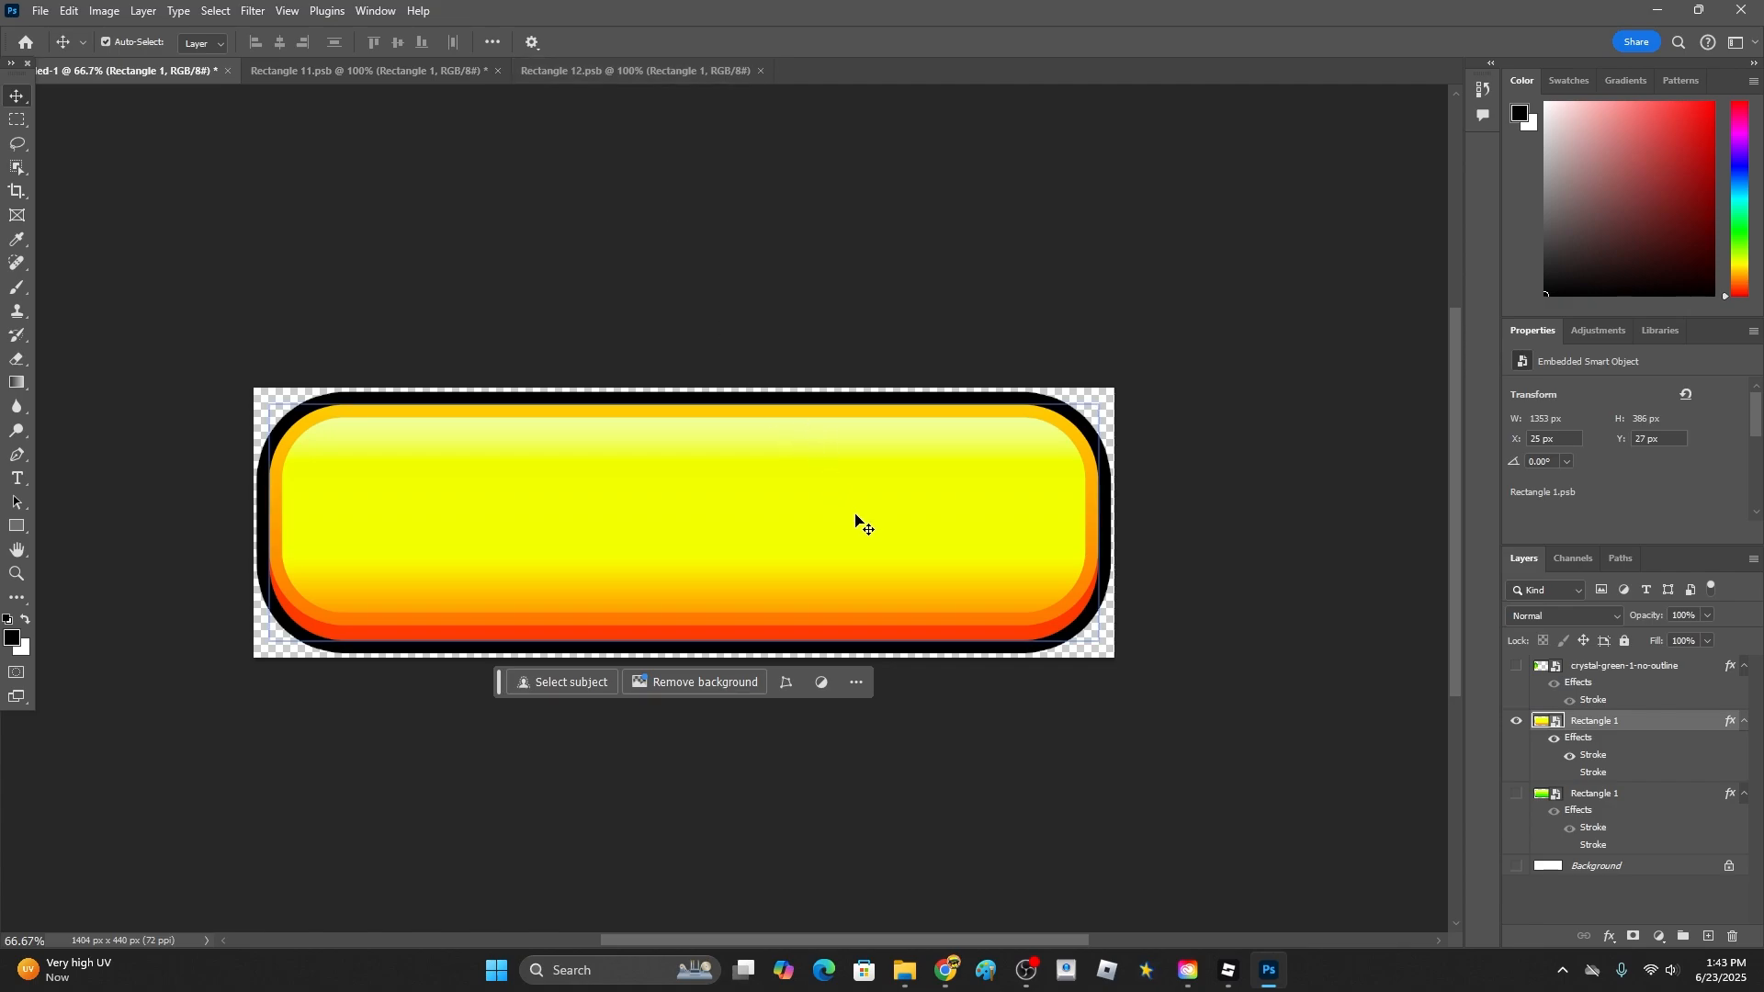
- Compare the two bar versions by toggling their visibility, leaving the green rectangle layer shown and the yellow one hidden
click(1517, 795)
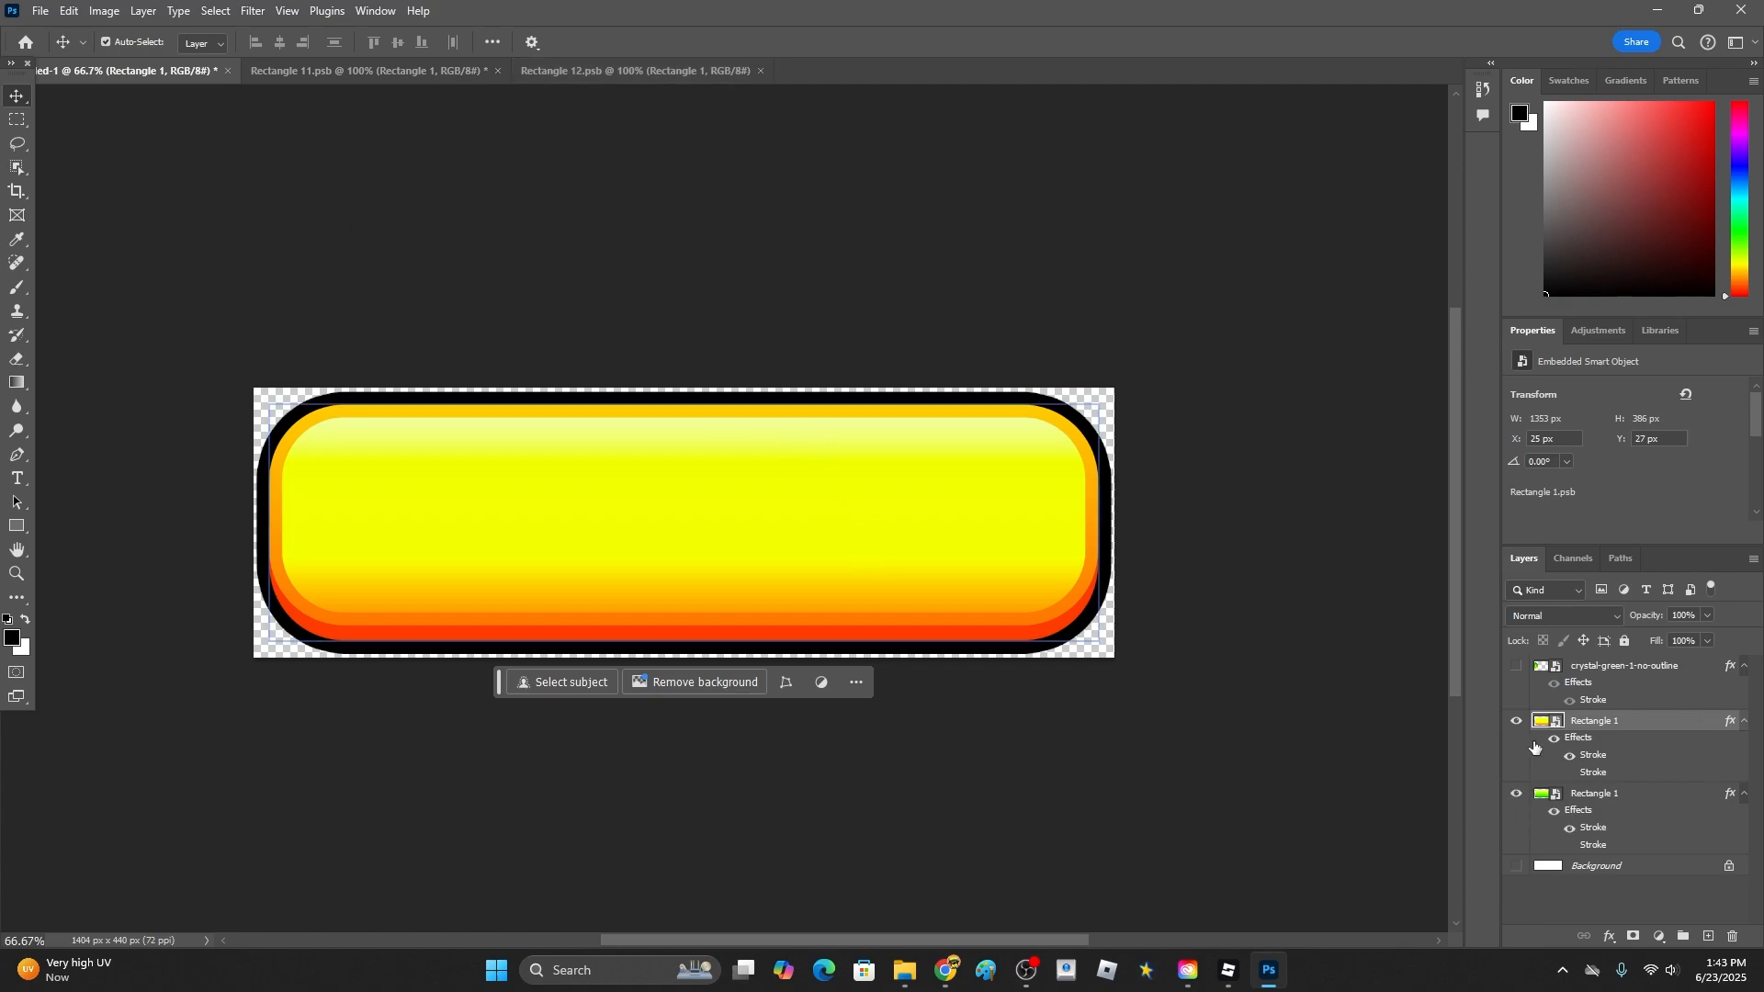
click(1518, 723)
click(1518, 722)
click(1518, 722)
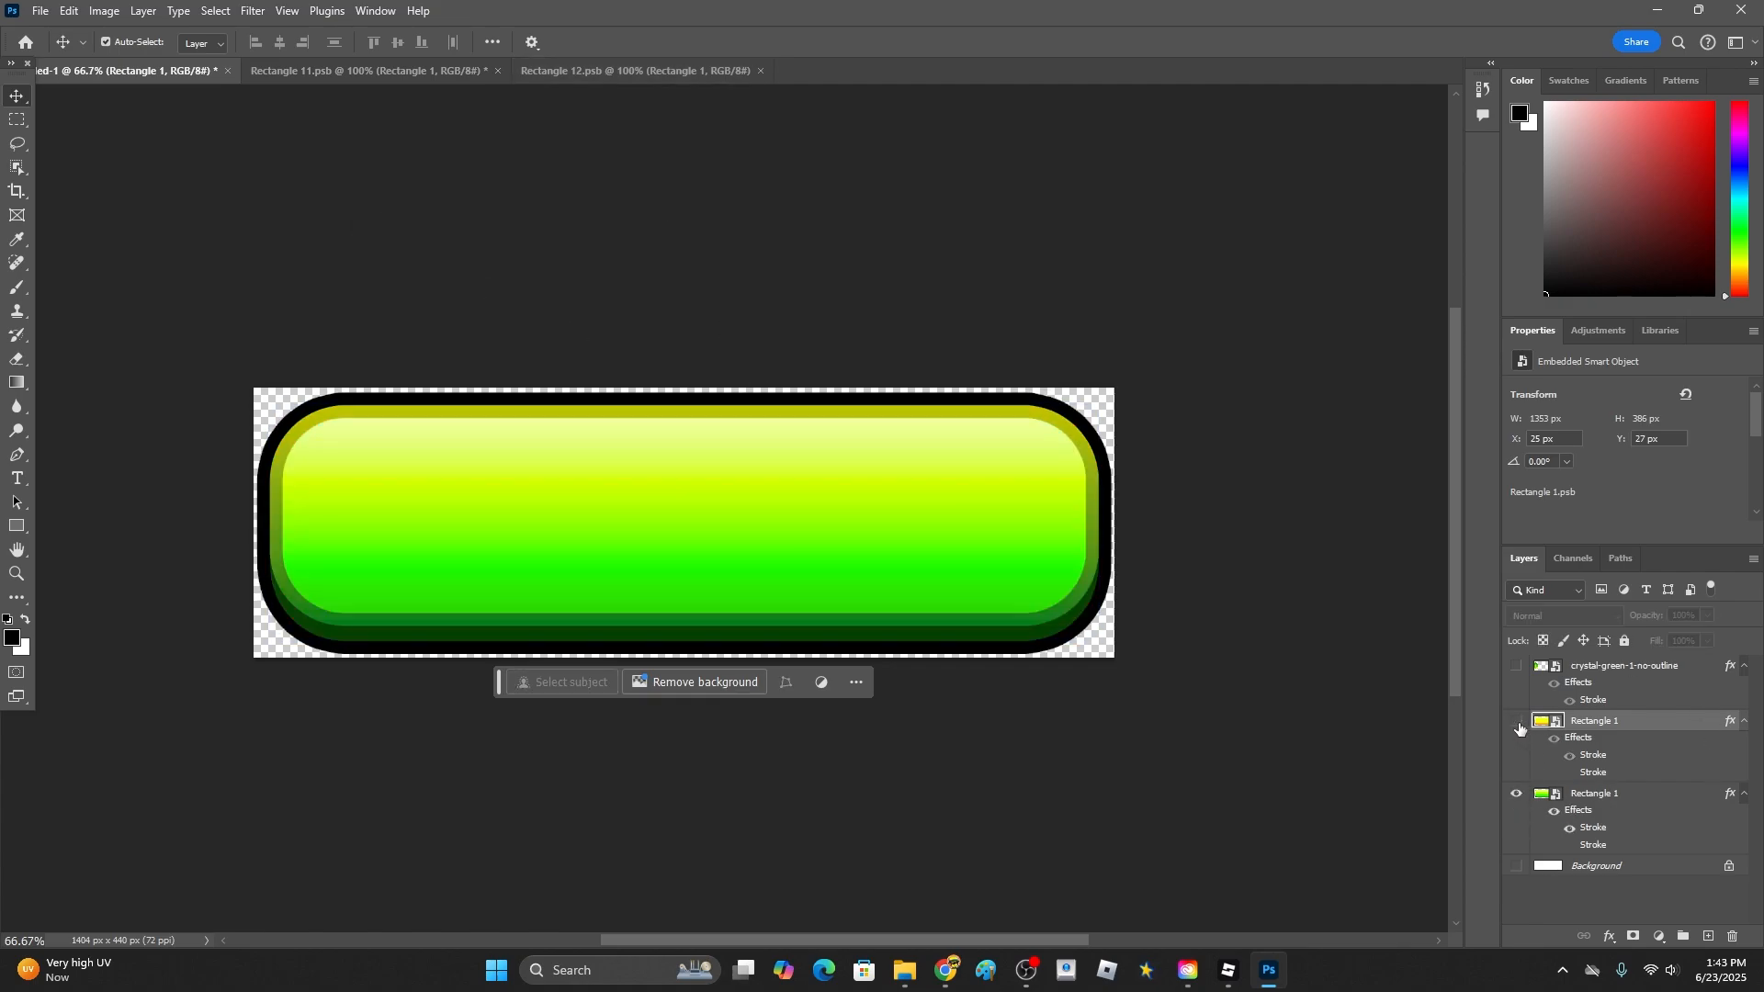
click(1518, 722)
click(1518, 722)
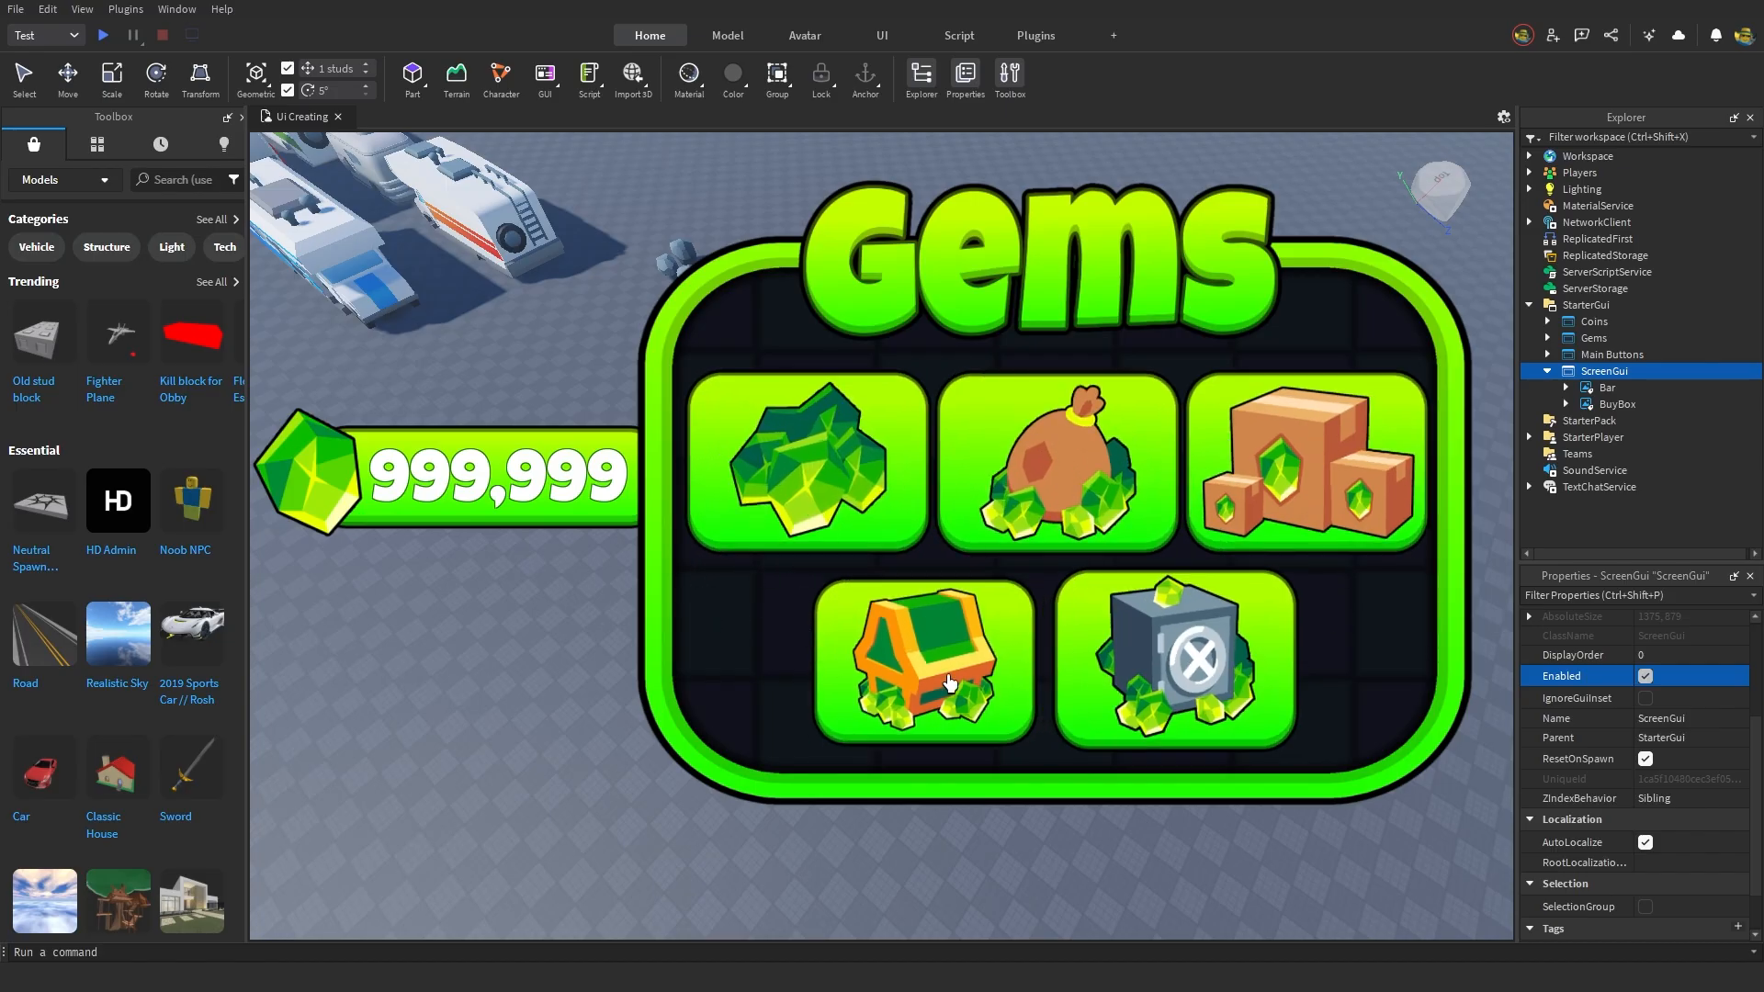
- Switch to Roblox Studio and reposition the BuyBox panel so it partly covers the gem counter bar
drag(770, 724, 827, 787)
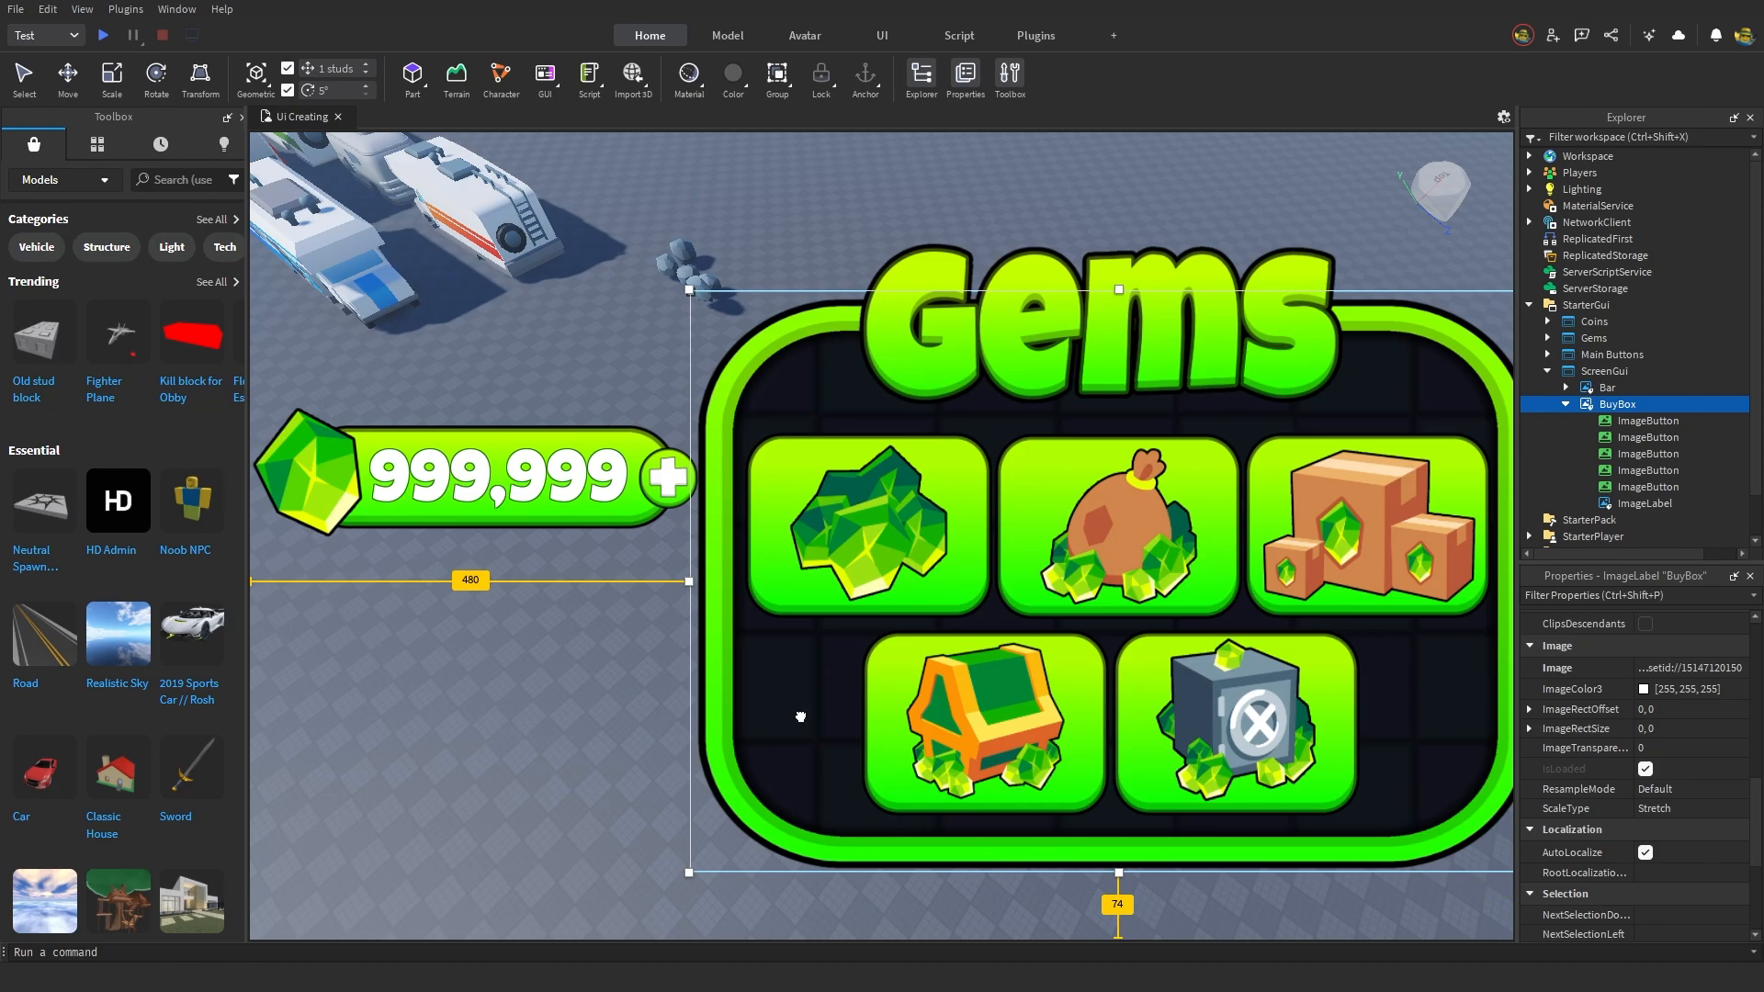
drag(803, 726, 549, 693)
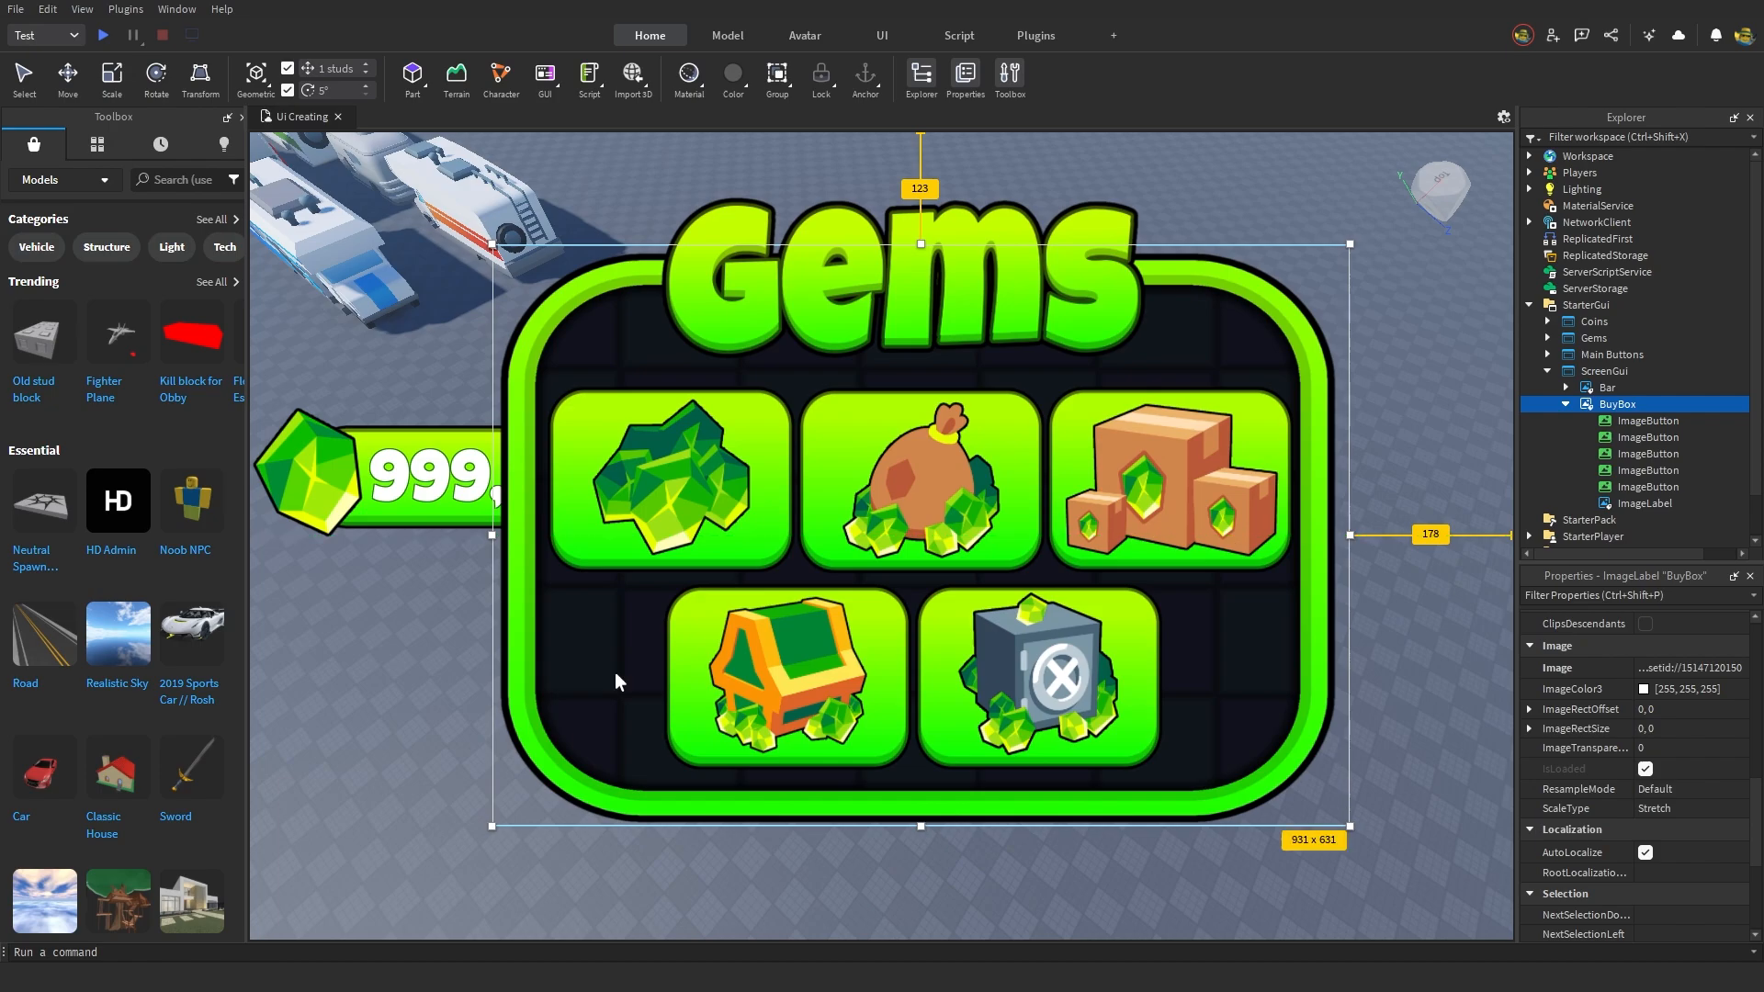
- Switch to Photoshop and create a new document 2000 pixels wide and 1000 pixels high
click(40, 10)
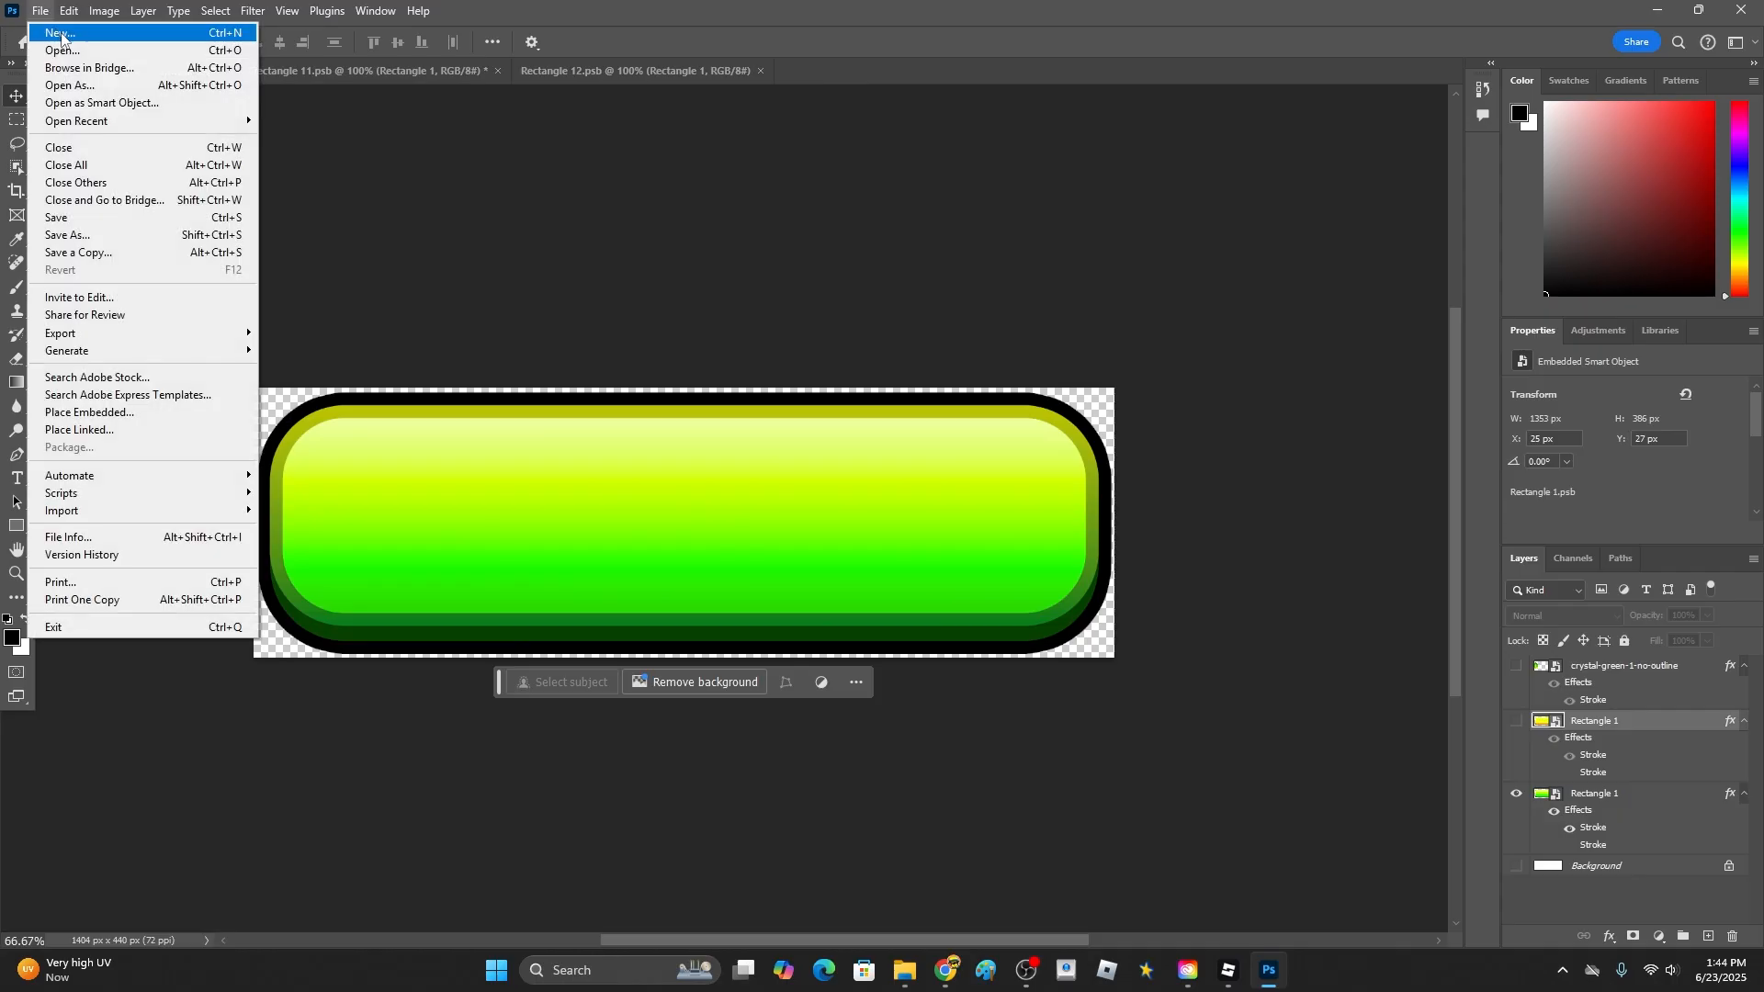
click(61, 34)
text(80)
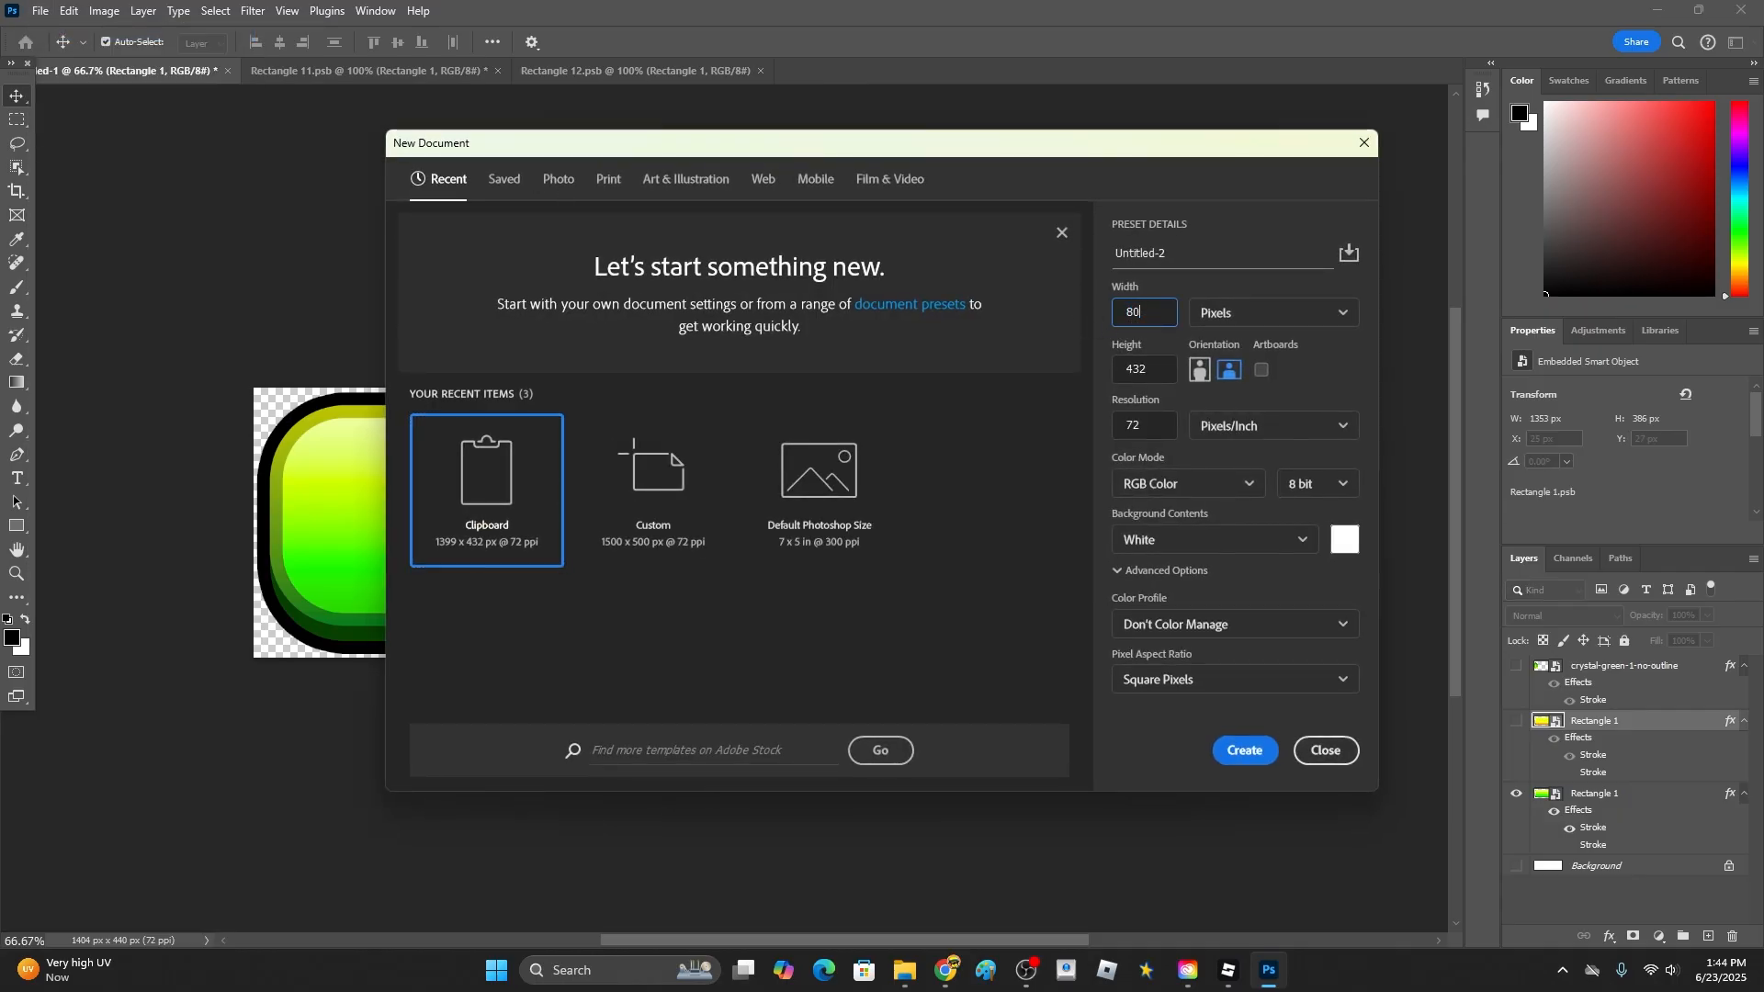
text(0)
key(Tab)
key(shift+Tab)
text(2)
click(1154, 373)
text(1000)
click(1256, 760)
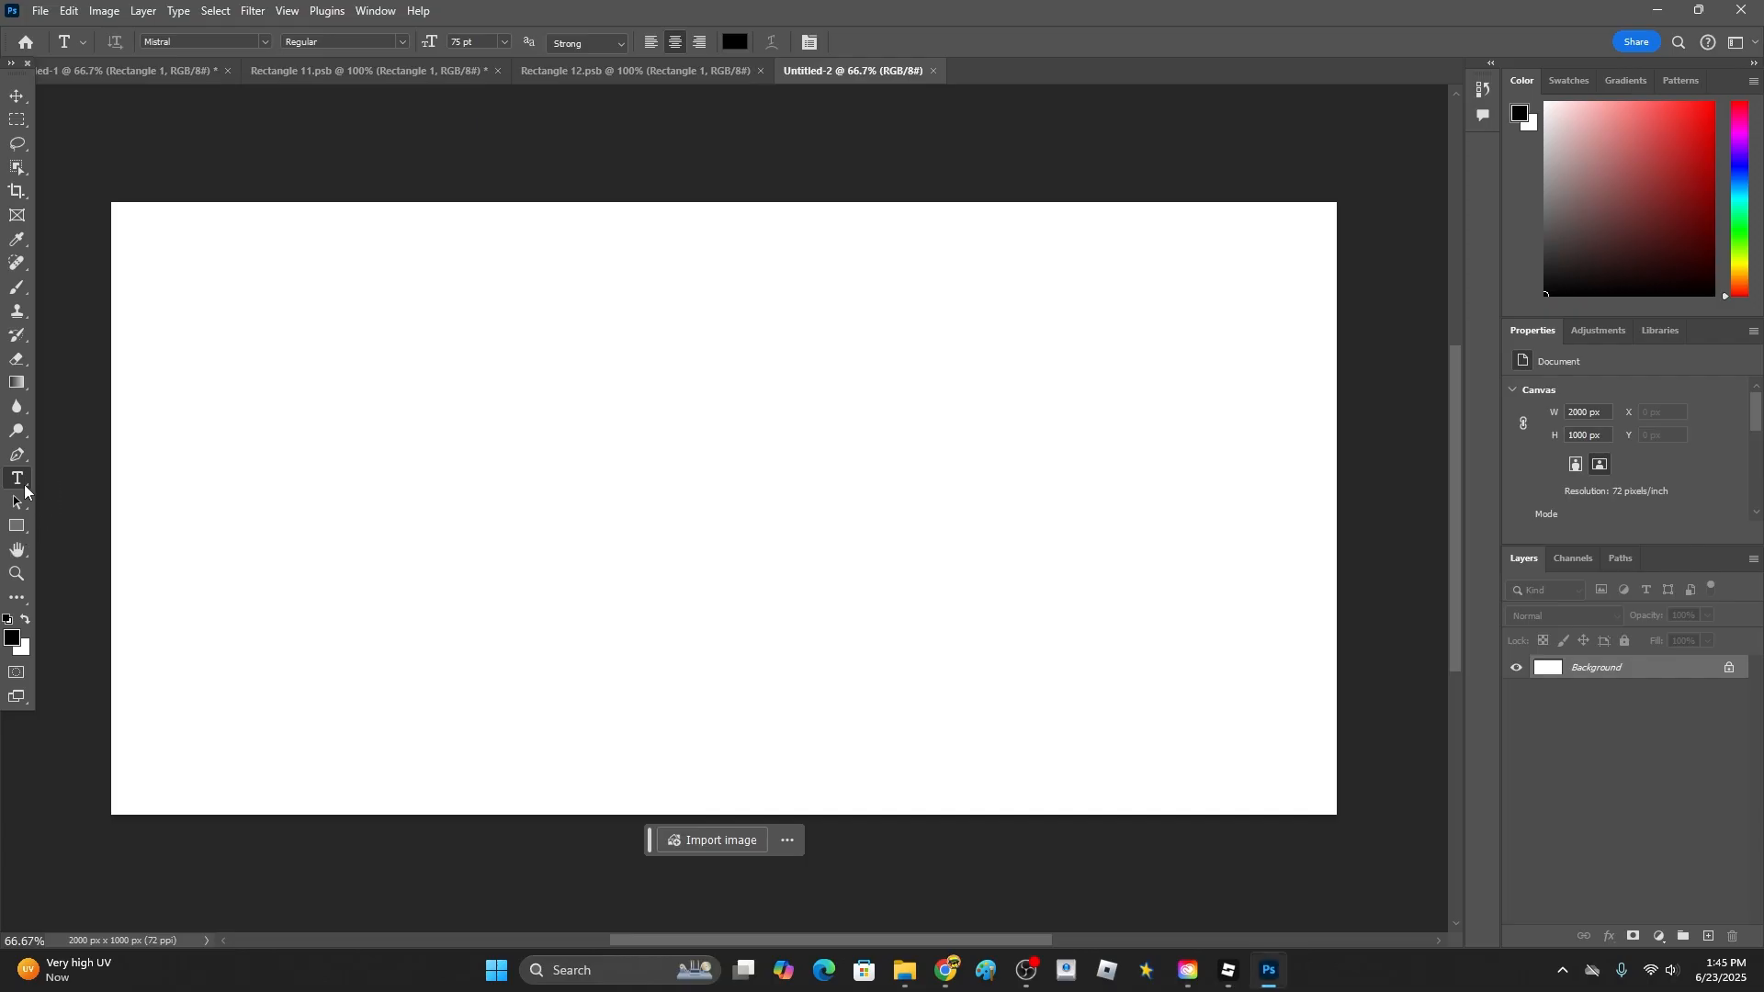
- Add the text "CYSTALS" on the blank canvas and set its font to Clash Bold
click(546, 542)
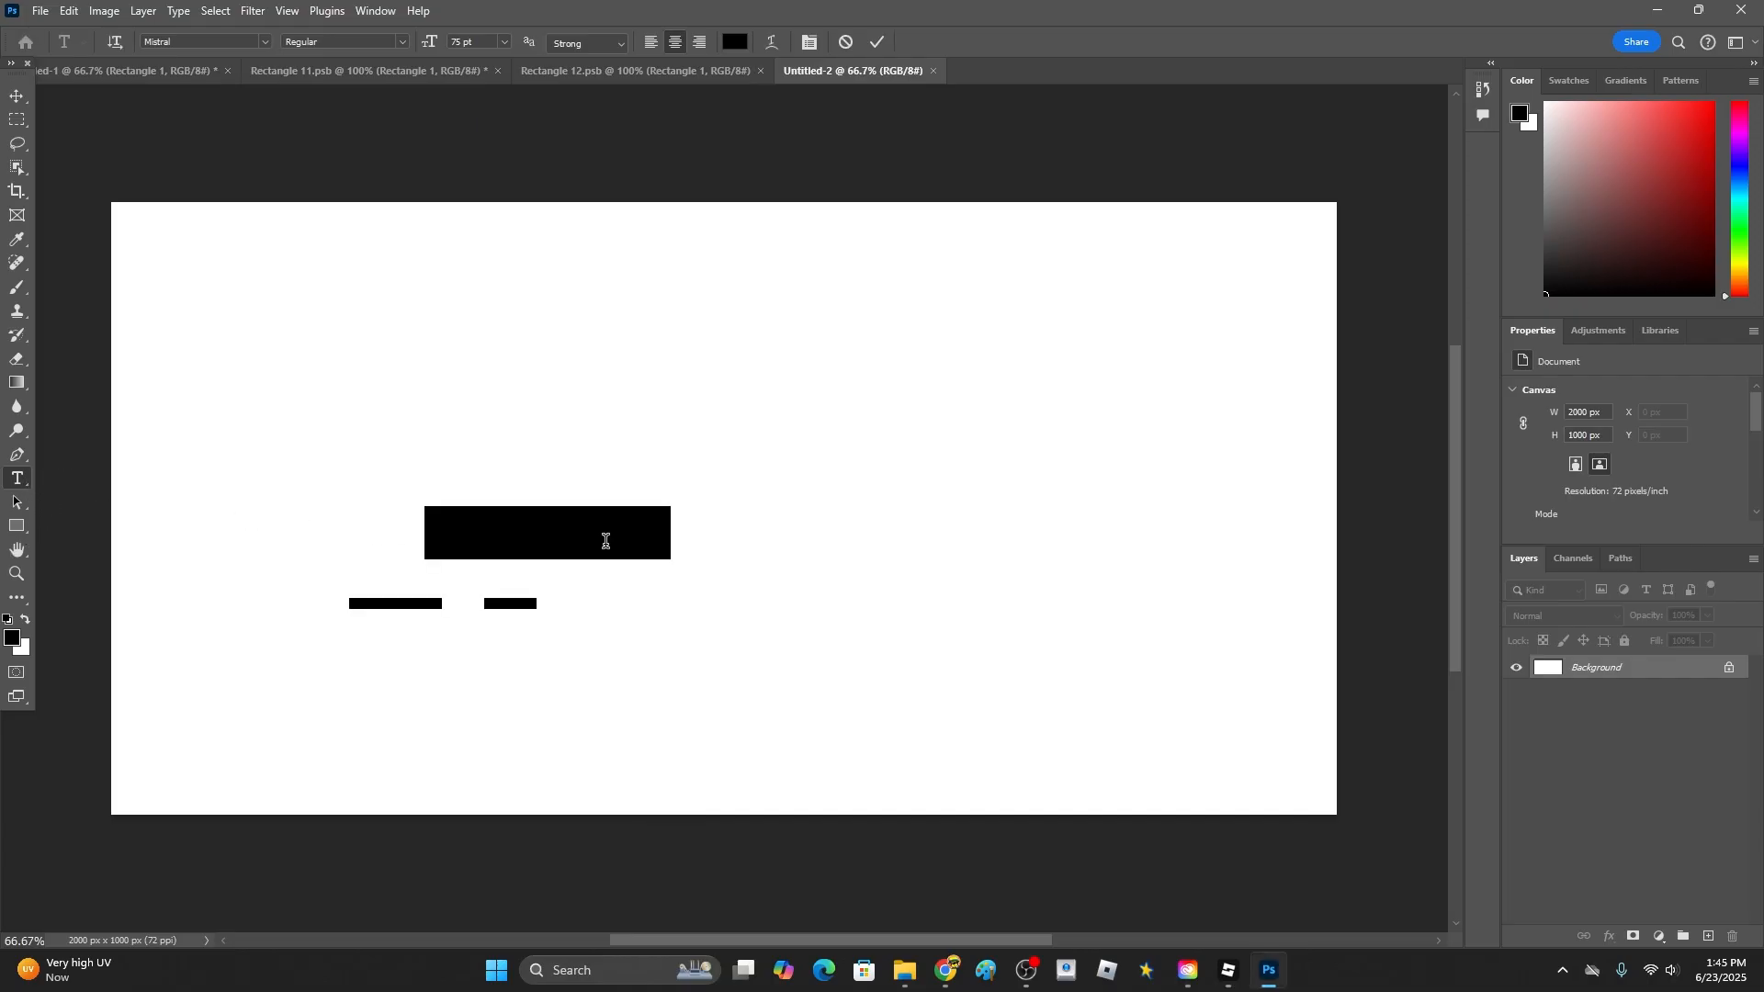
text(CYSTALS)
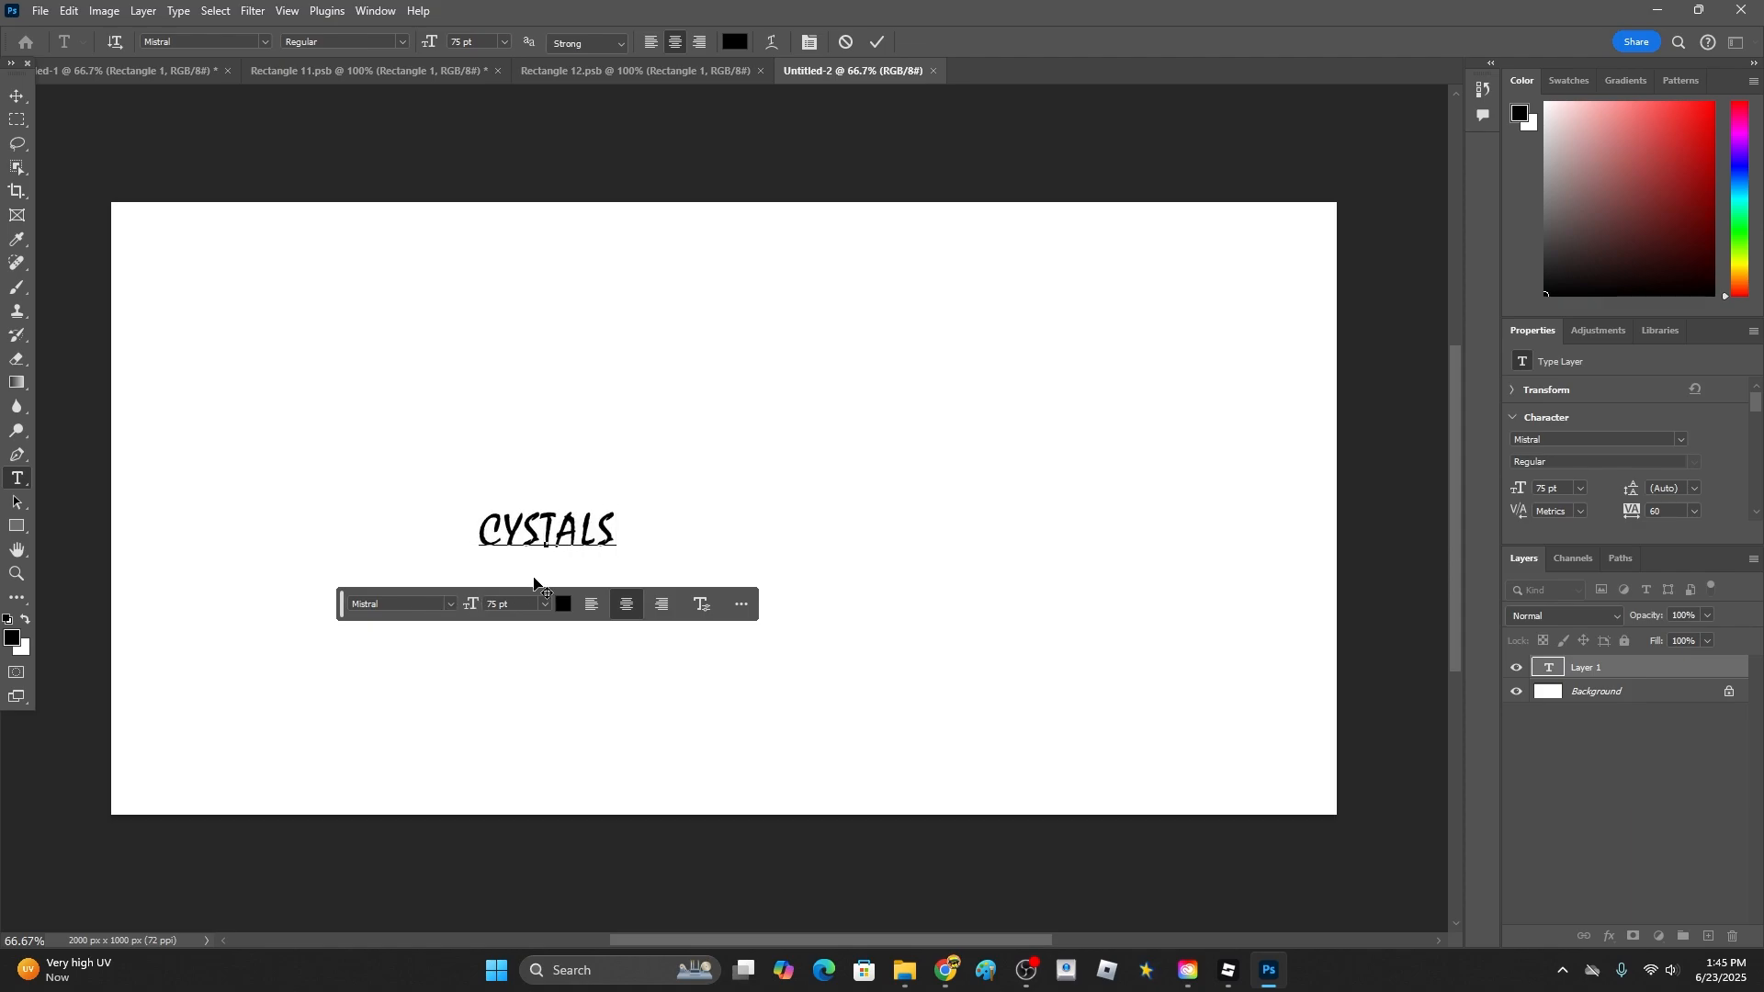
double_click(510, 533)
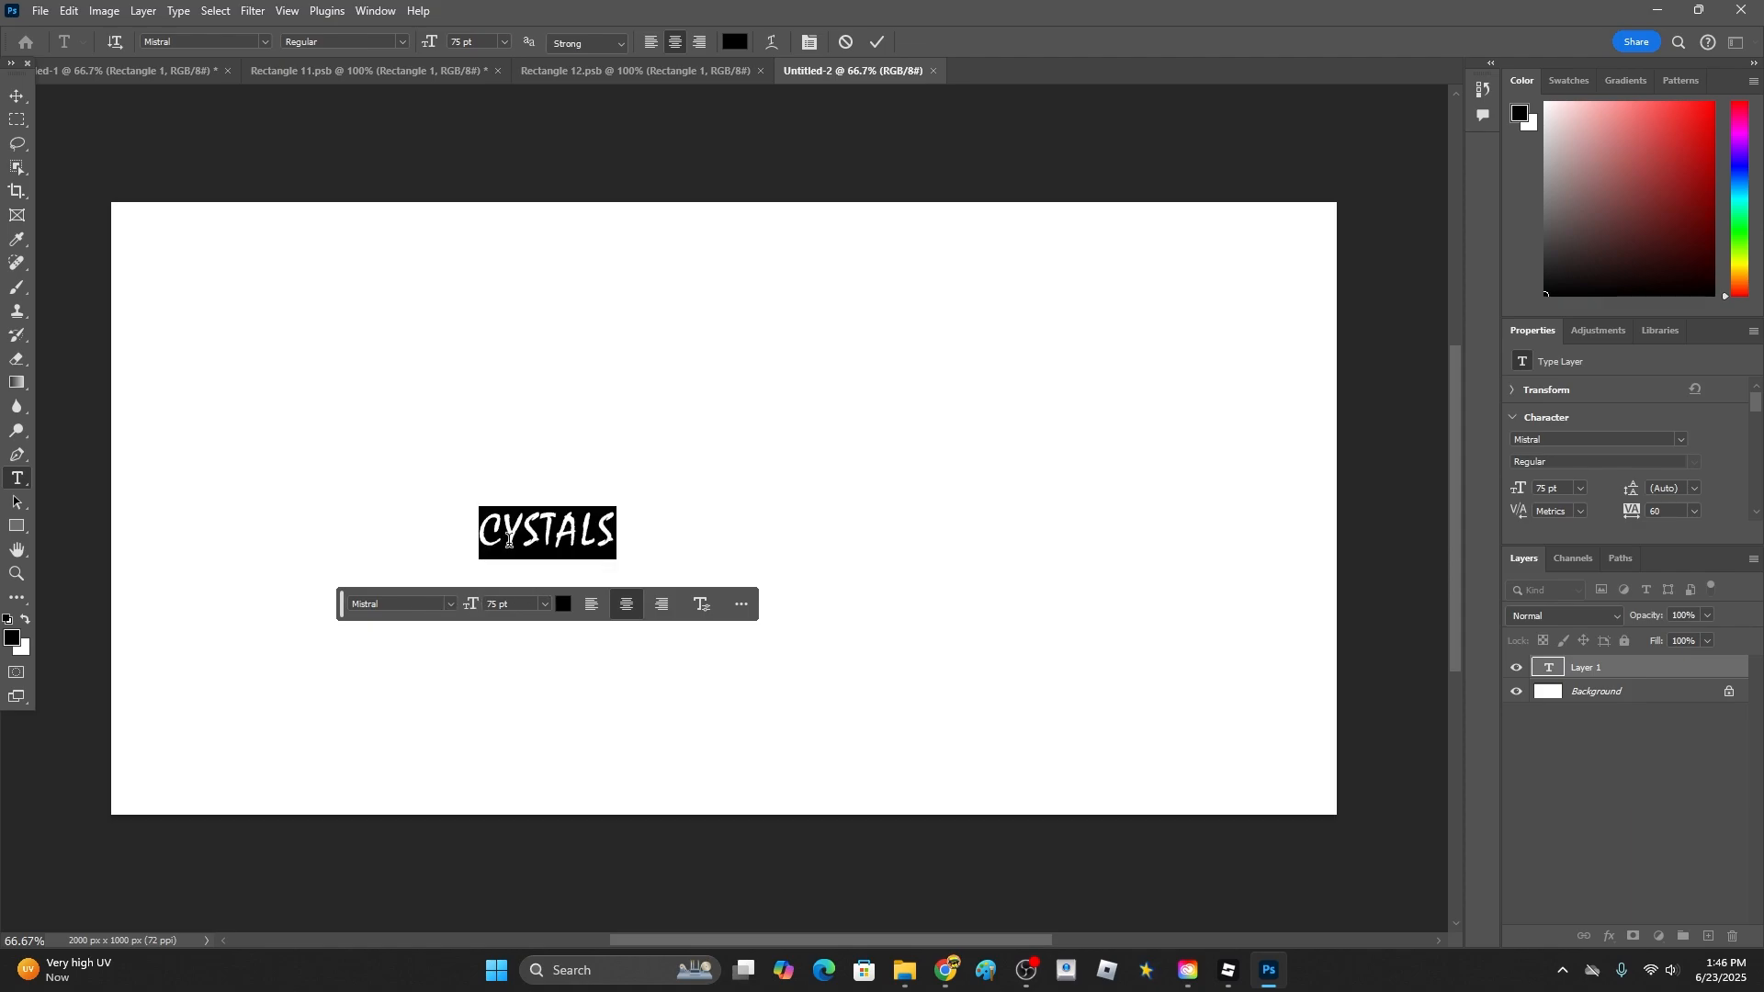
click(450, 604)
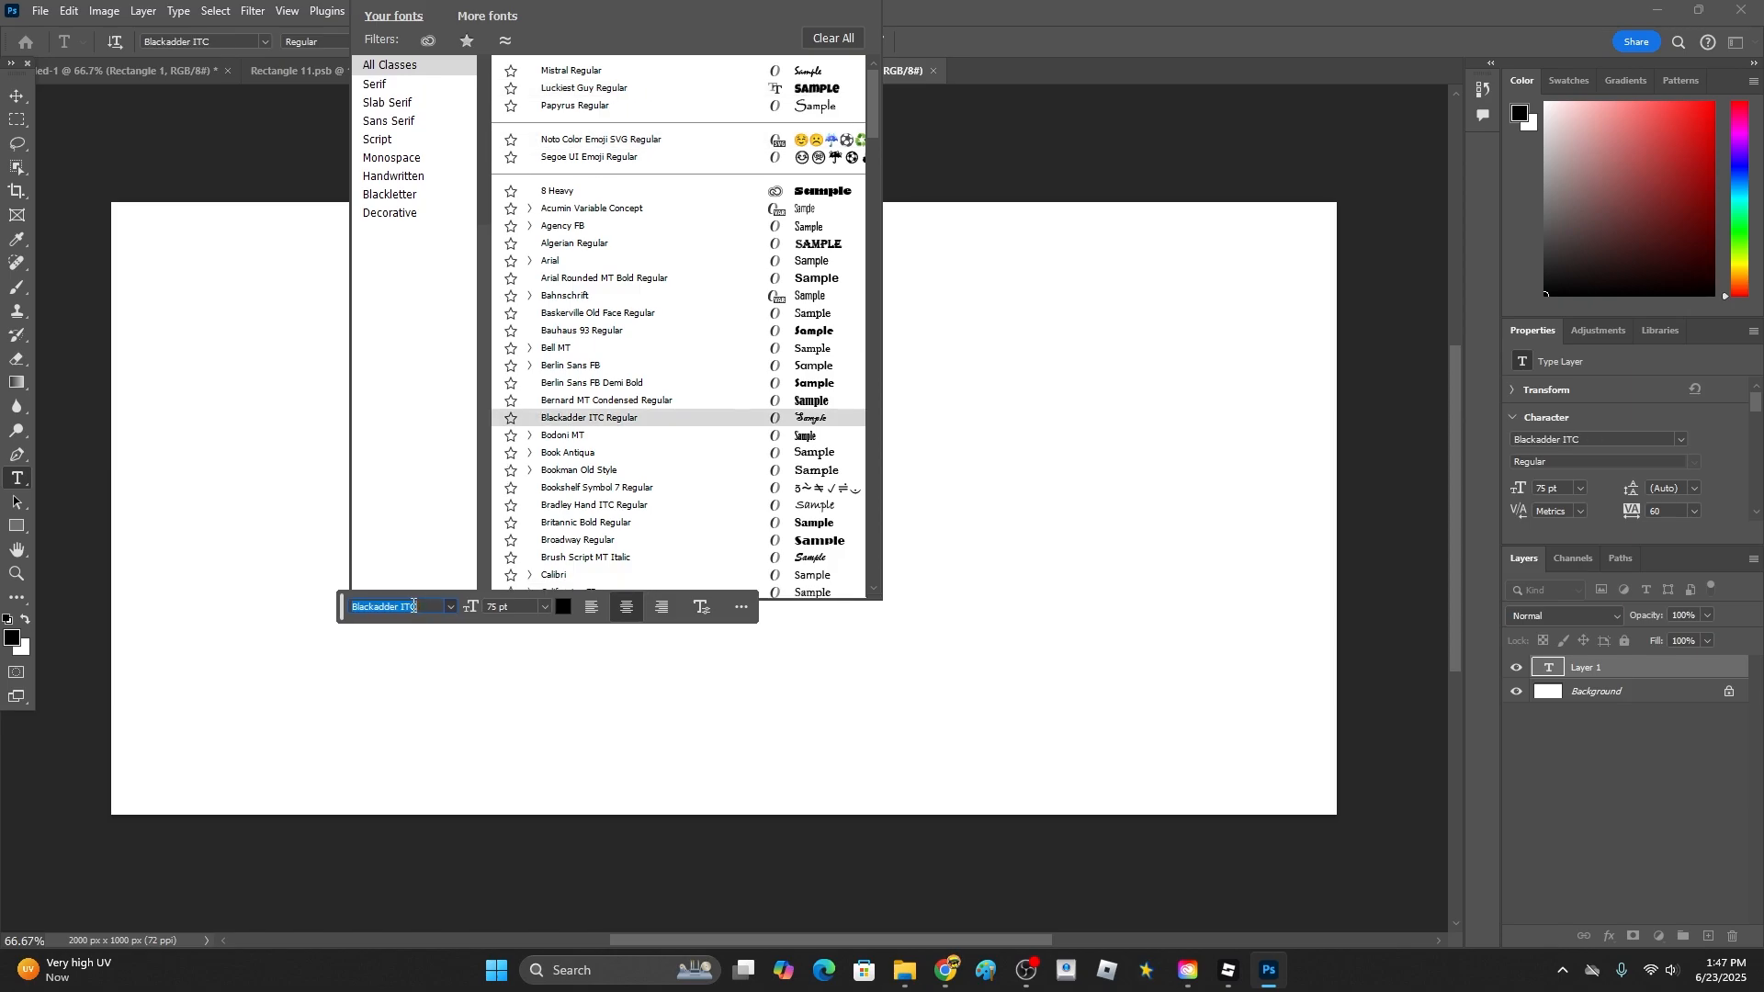
text(cla)
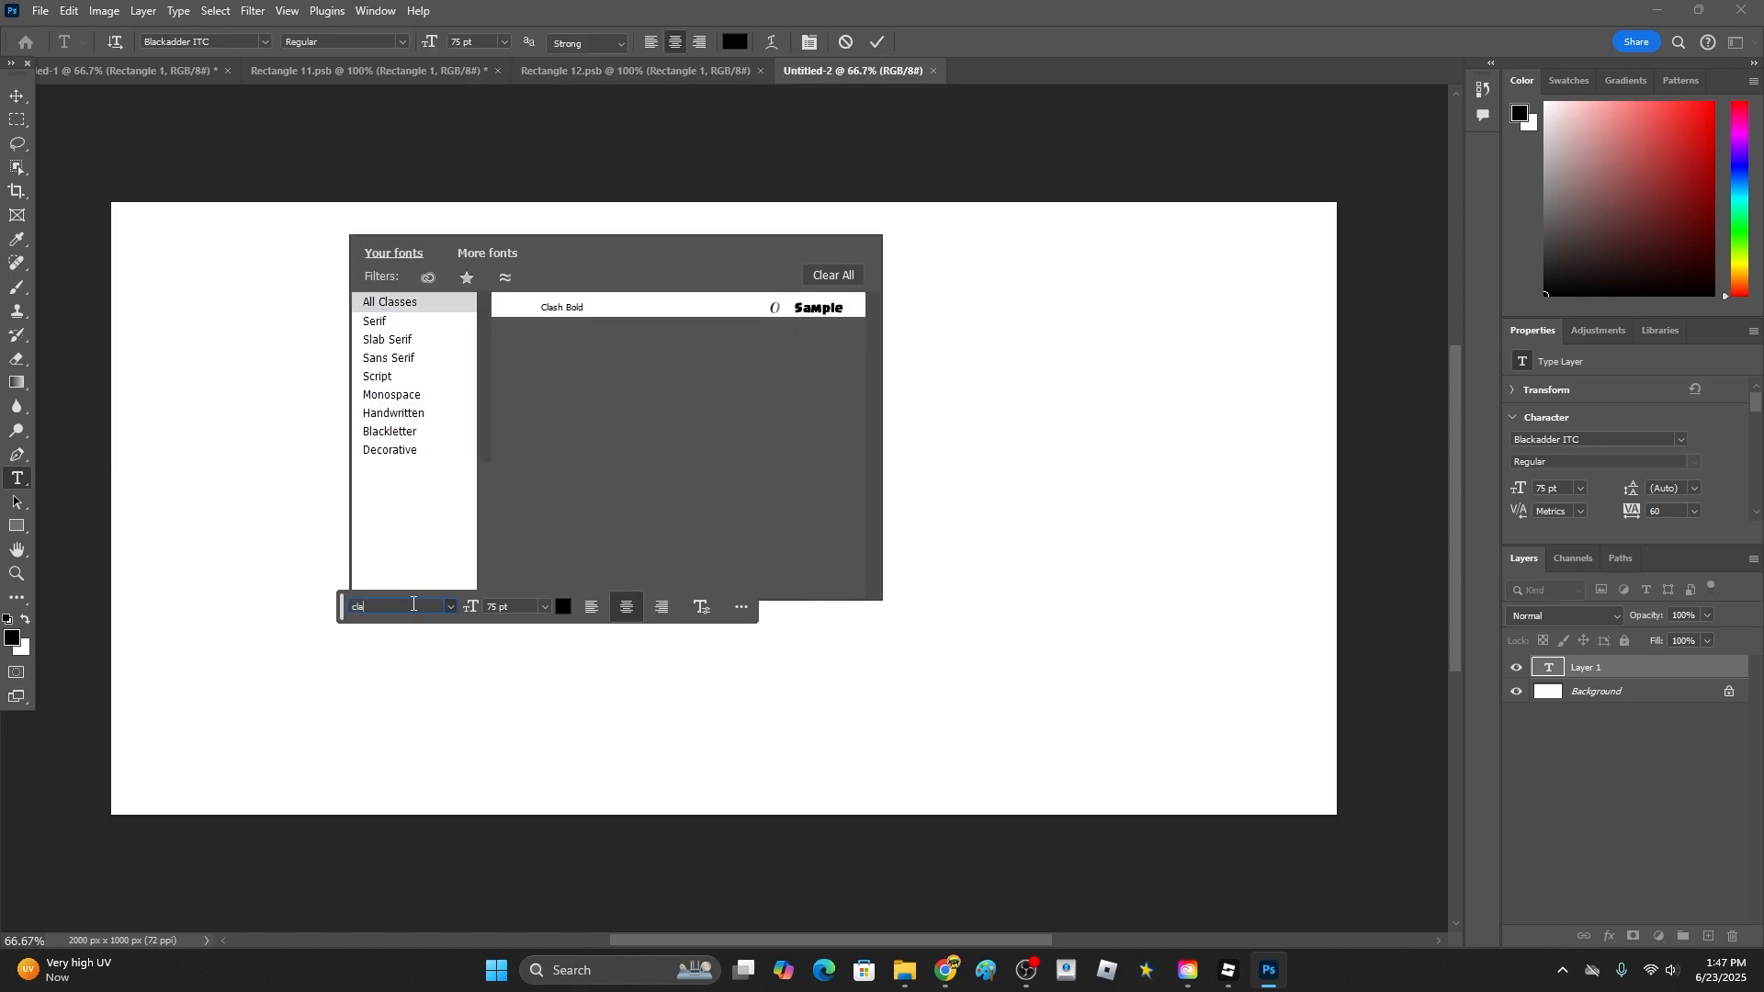
click(586, 306)
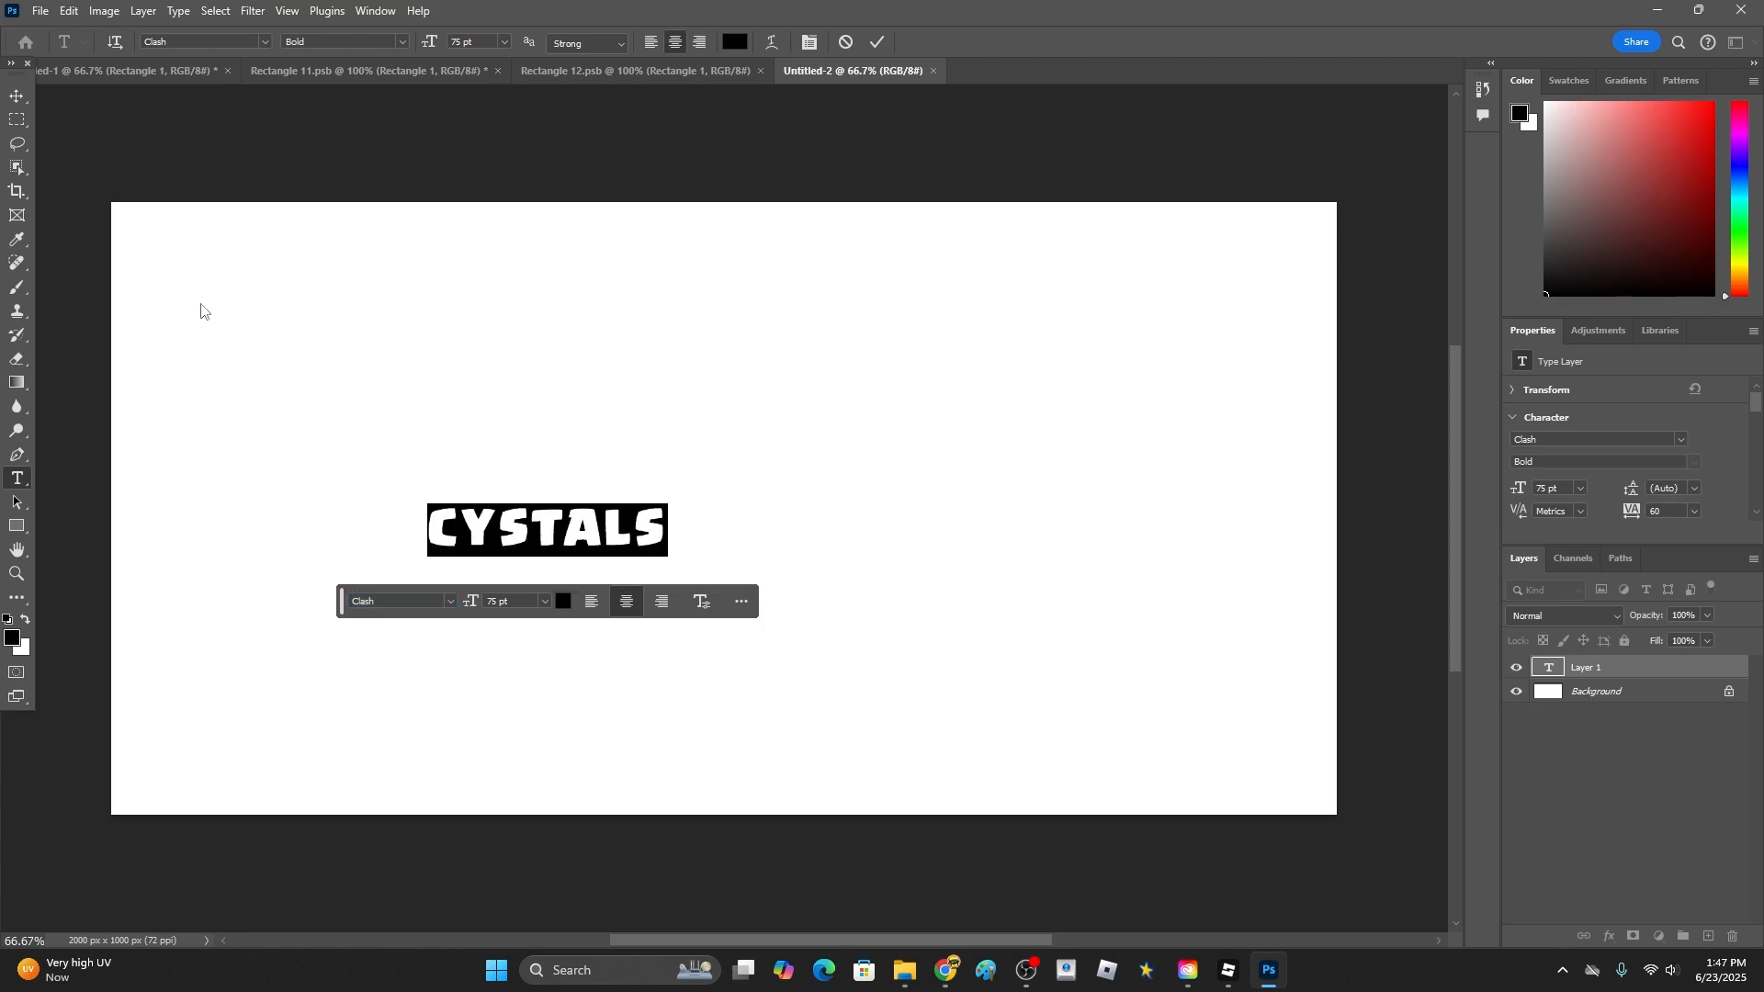
- Set the CYSTALS text size to 300 pt and position the text in the middle of the canvas
click(25, 95)
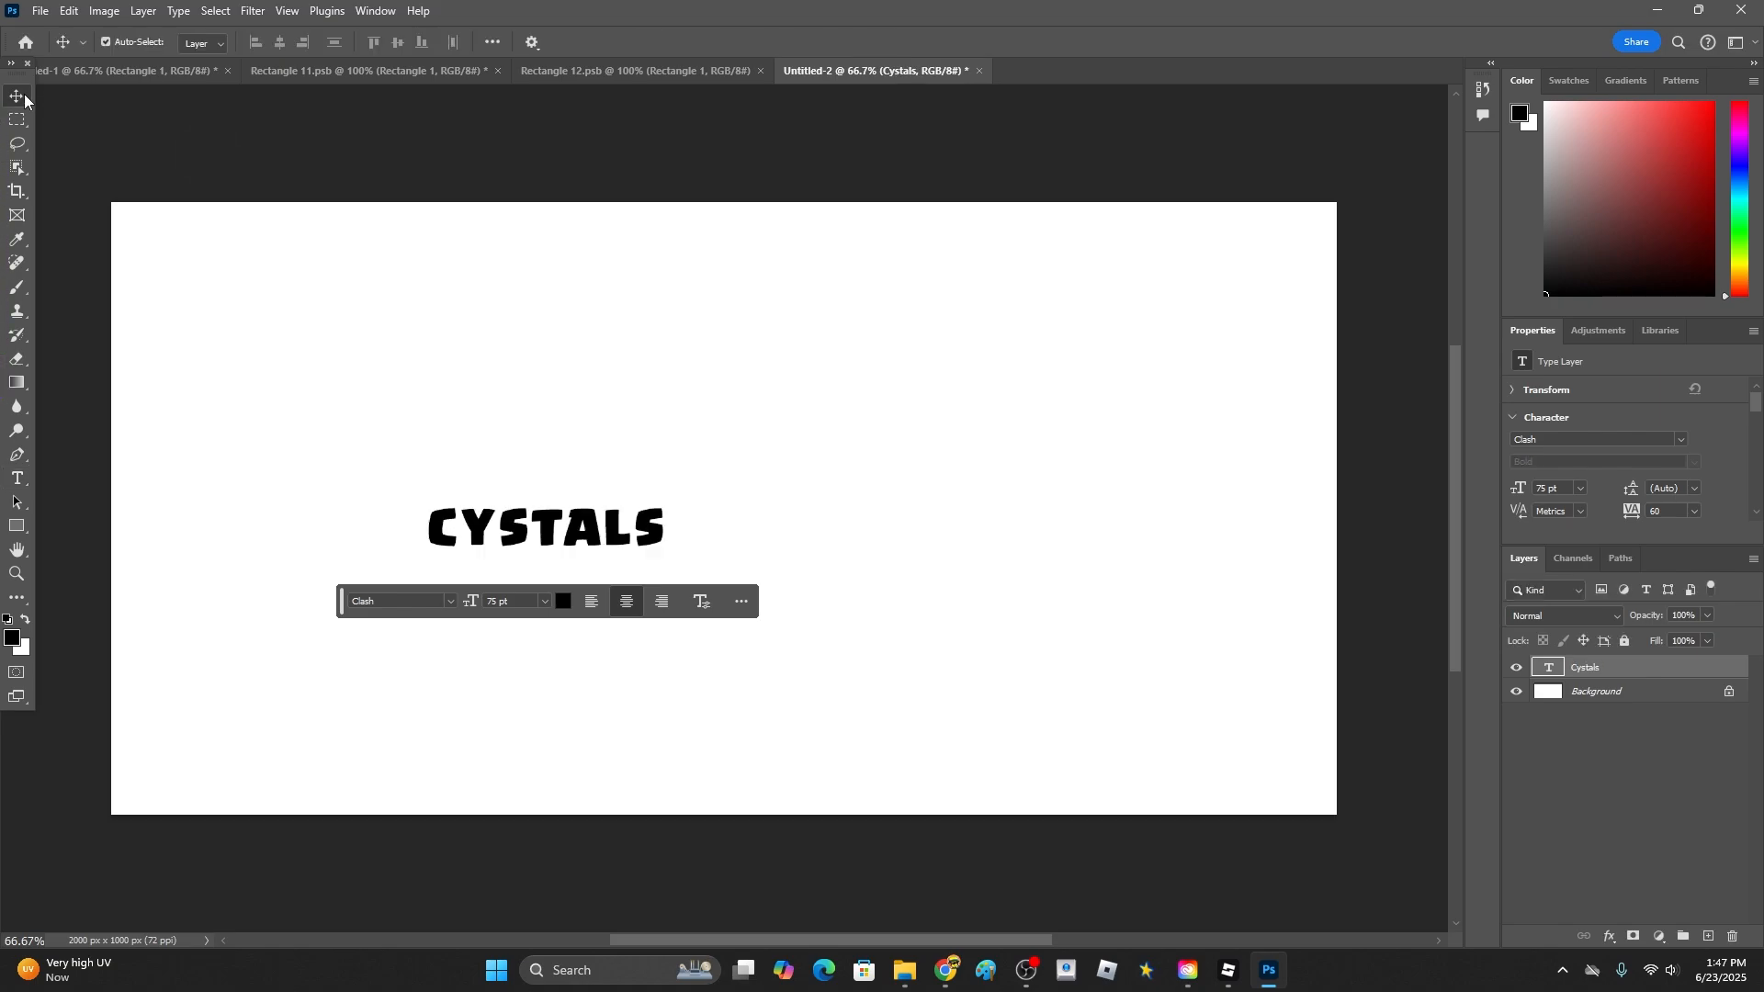
drag(620, 542, 716, 551)
click(642, 610)
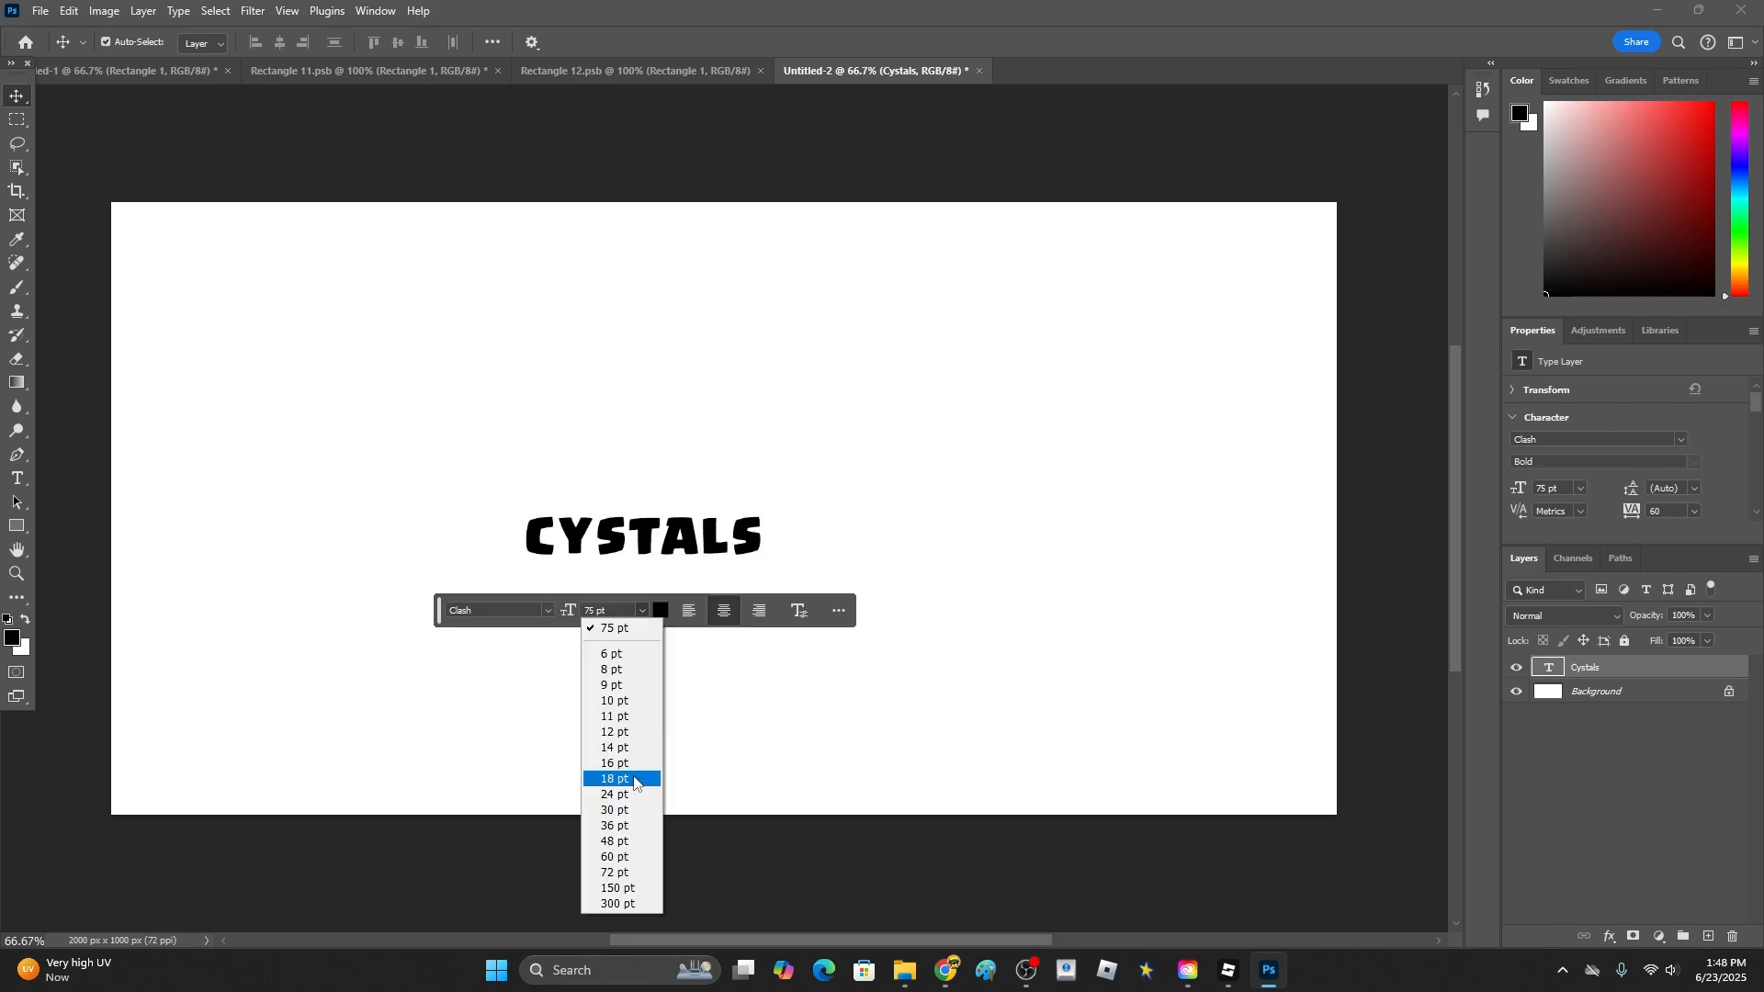
click(621, 904)
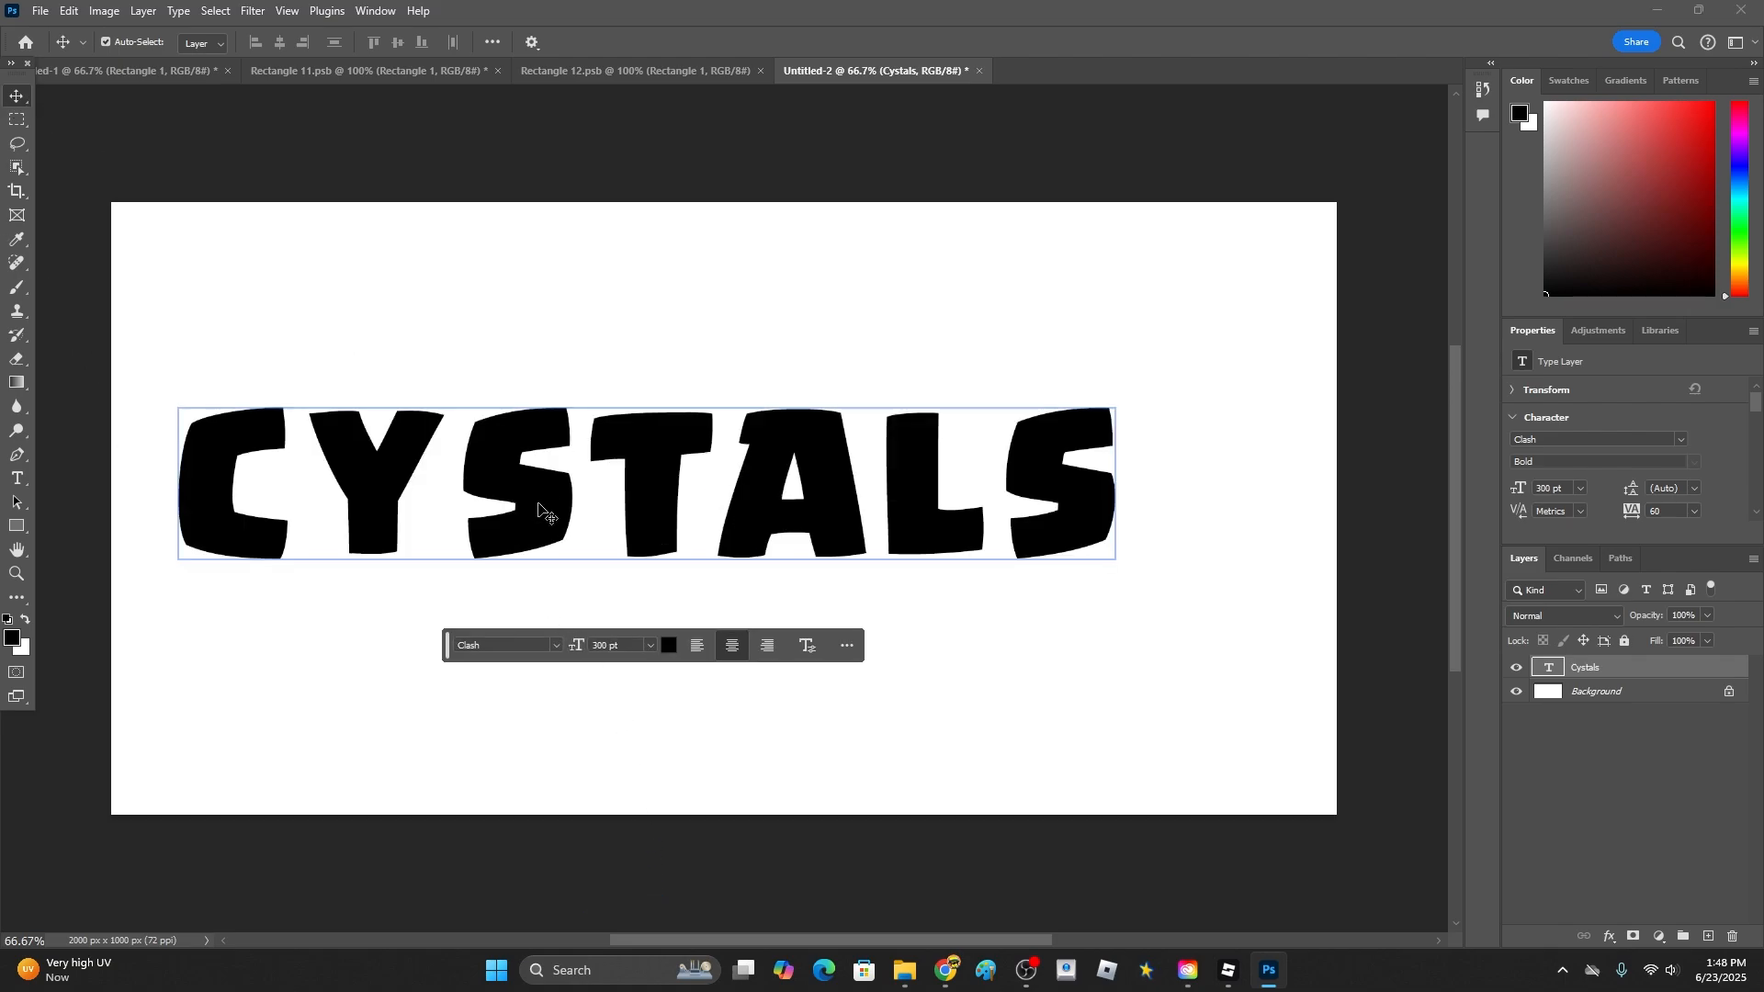
drag(544, 511, 597, 526)
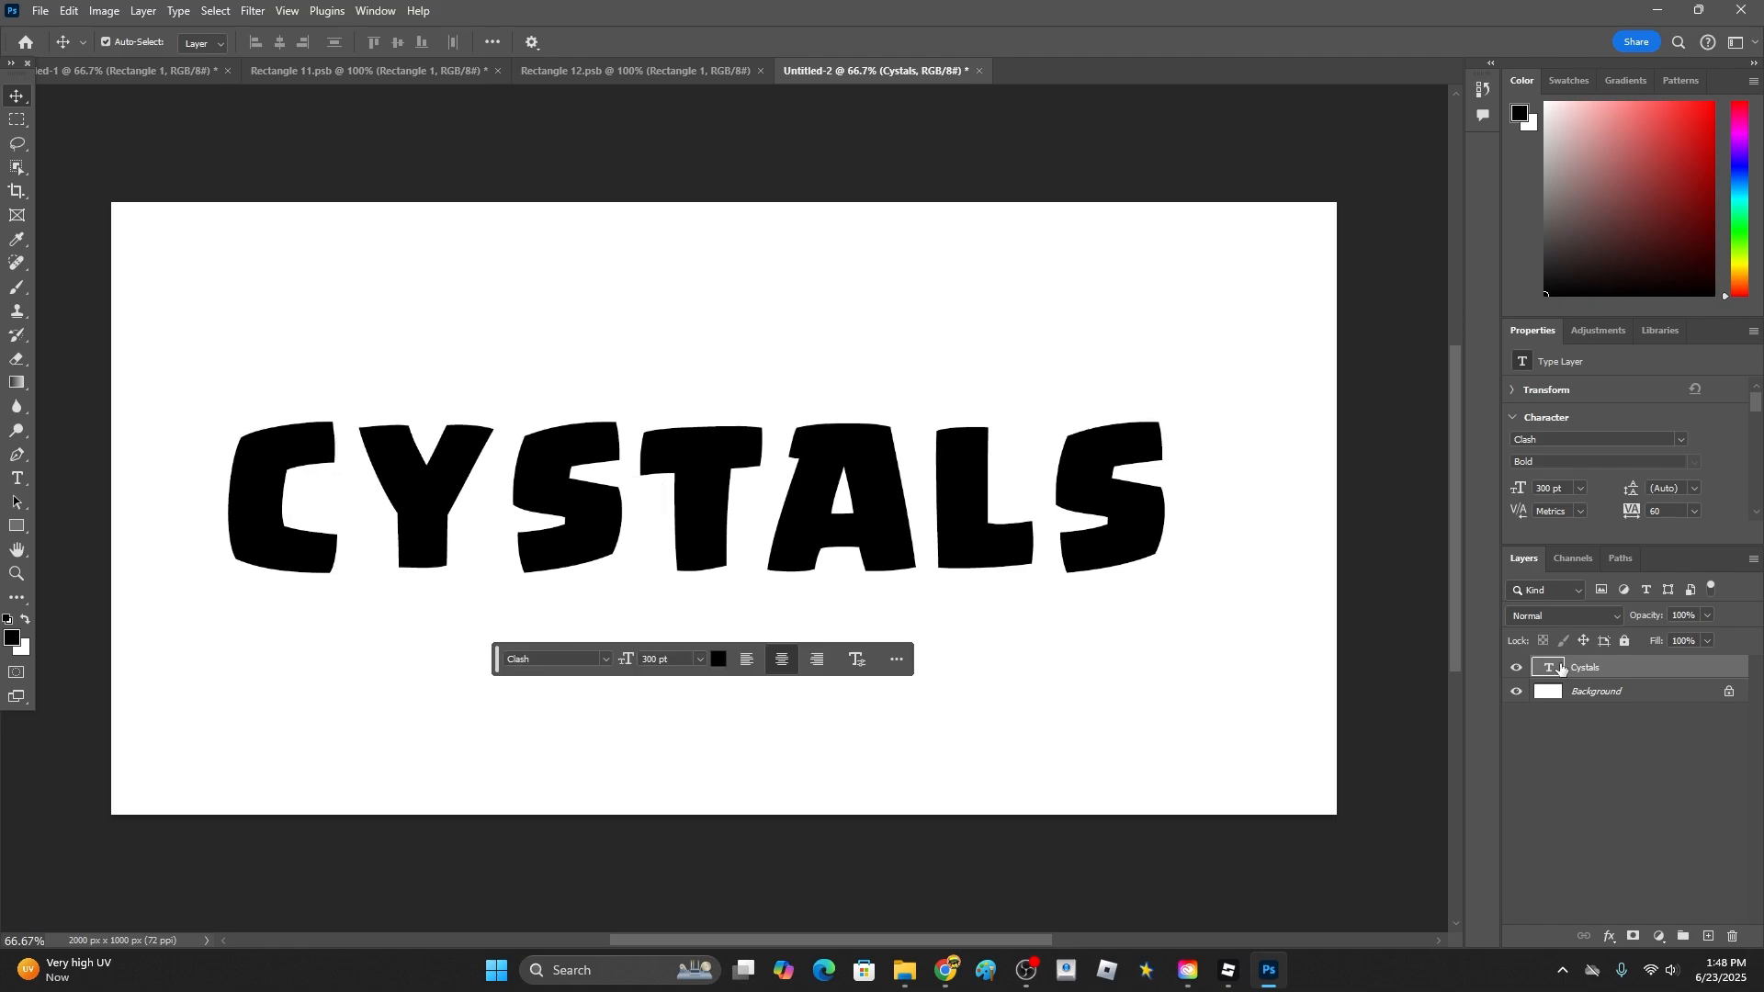
- Add a Gradient Overlay to the CYSTALS text layer and change the gradient's orange stop to dark green
double_click(1637, 670)
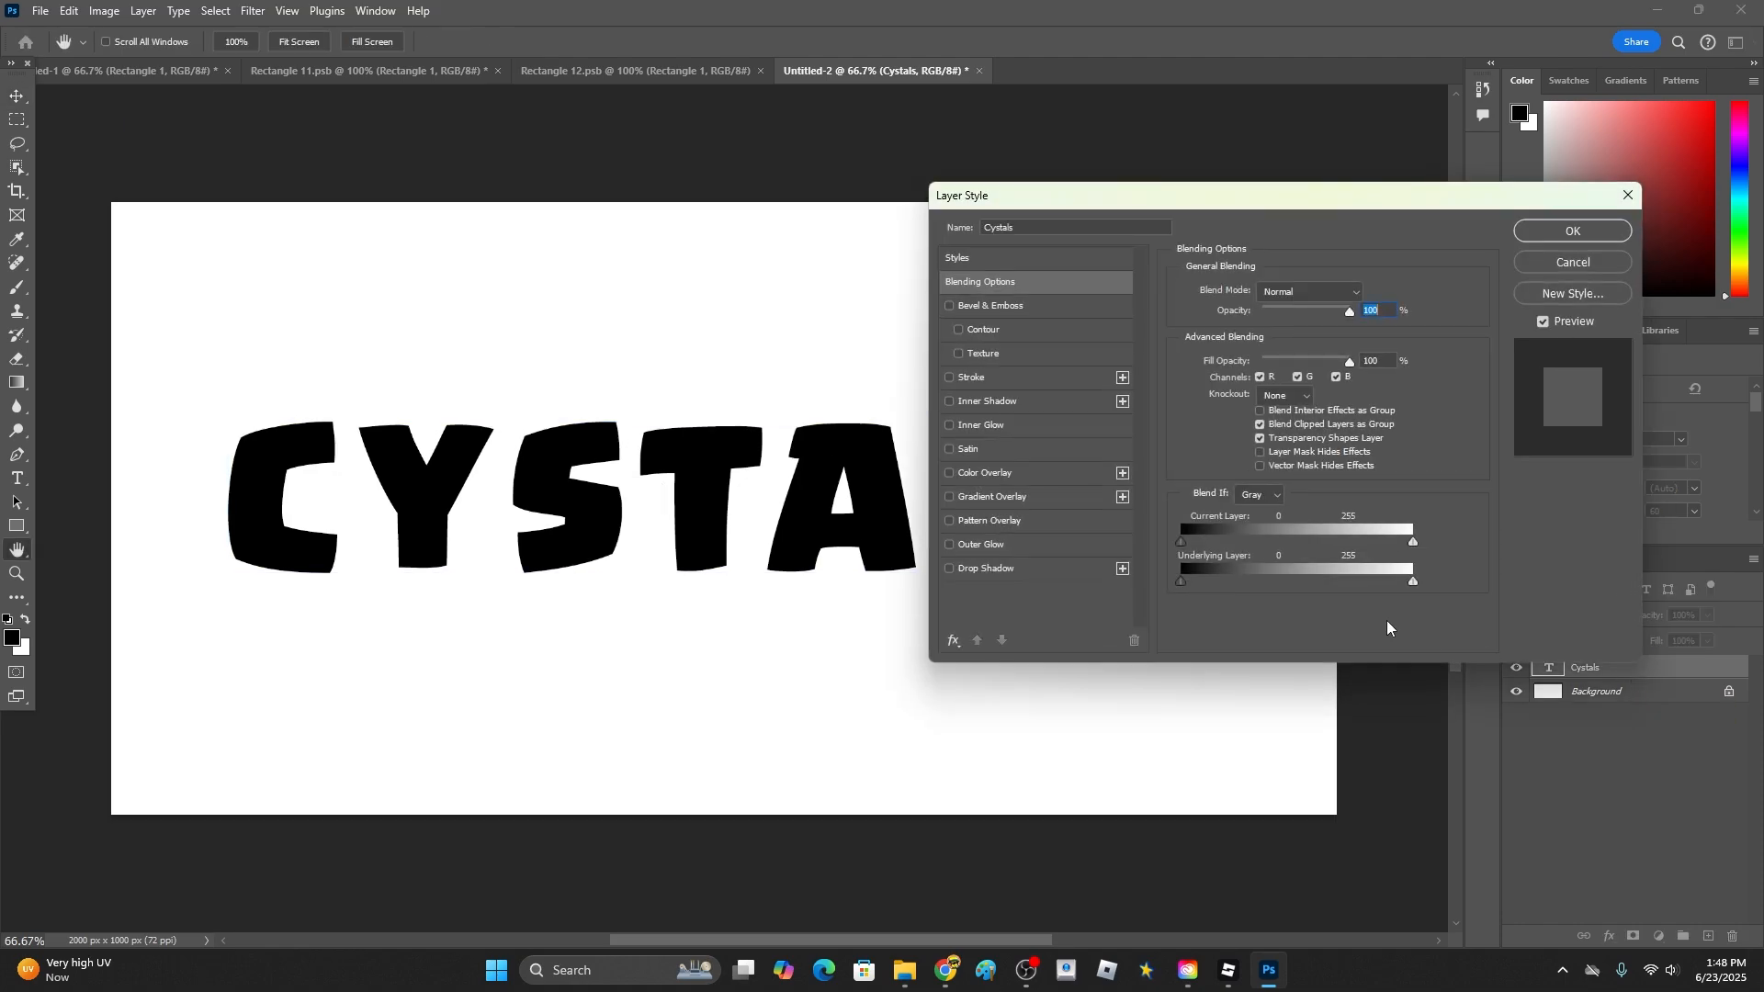
click(950, 497)
click(1011, 500)
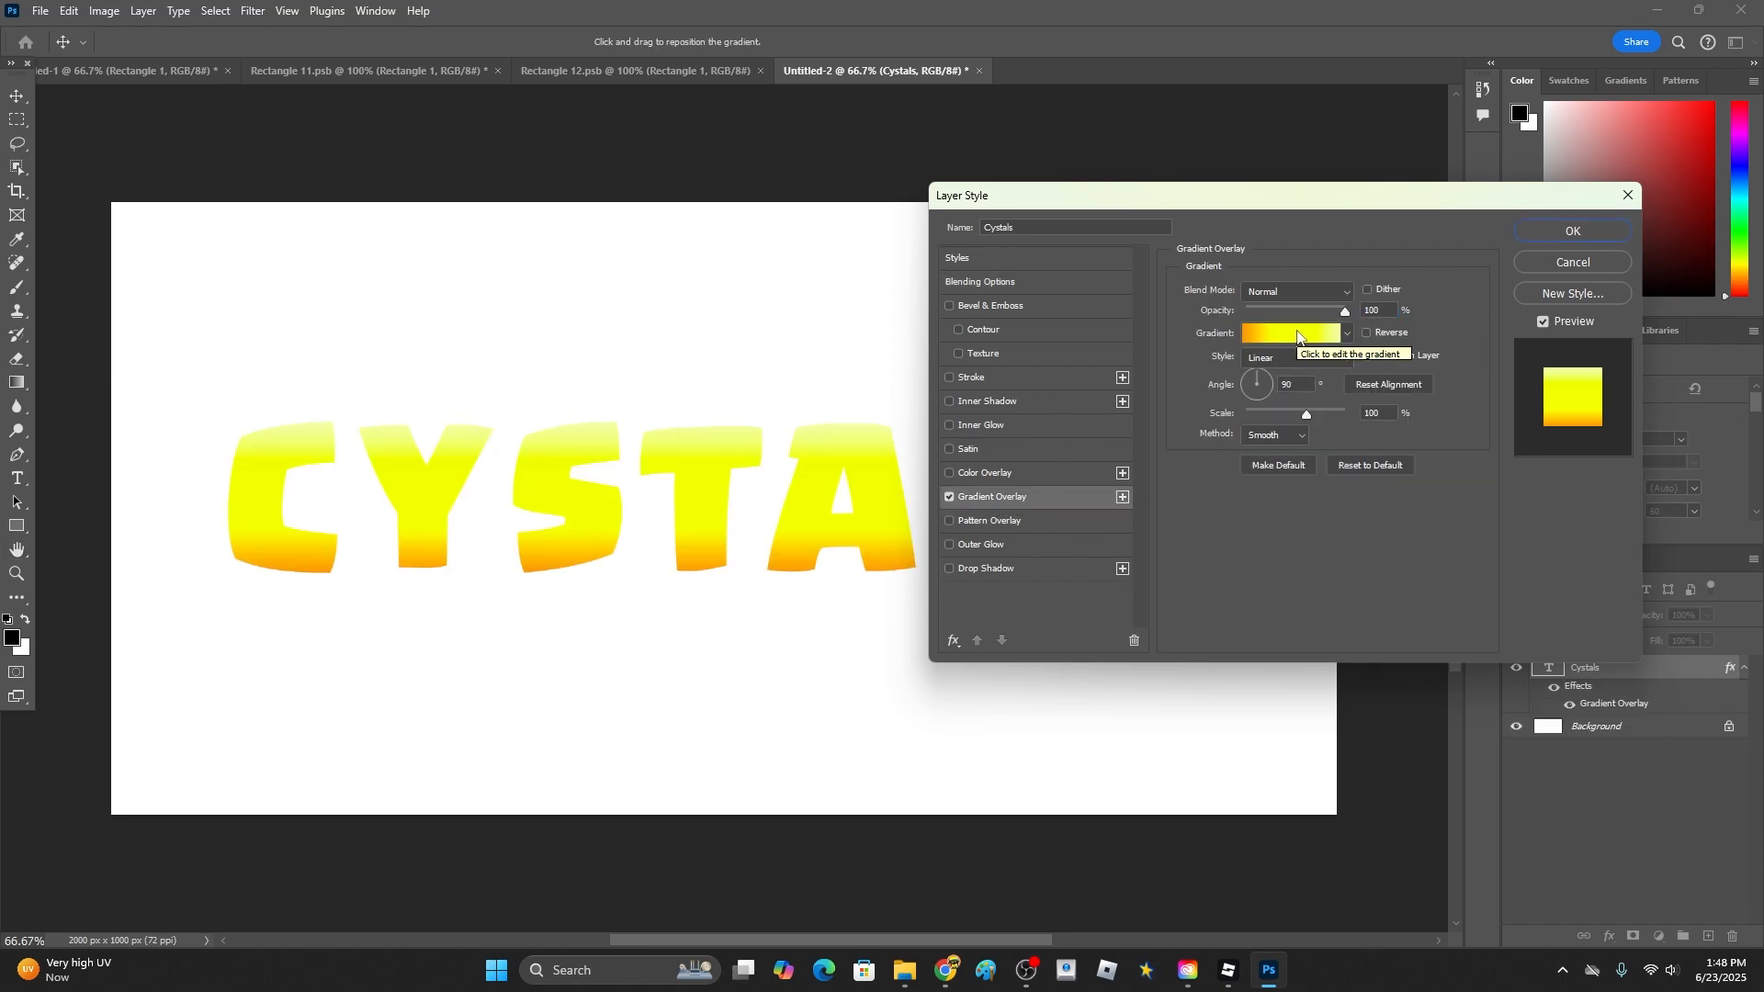
click(1297, 338)
click(766, 566)
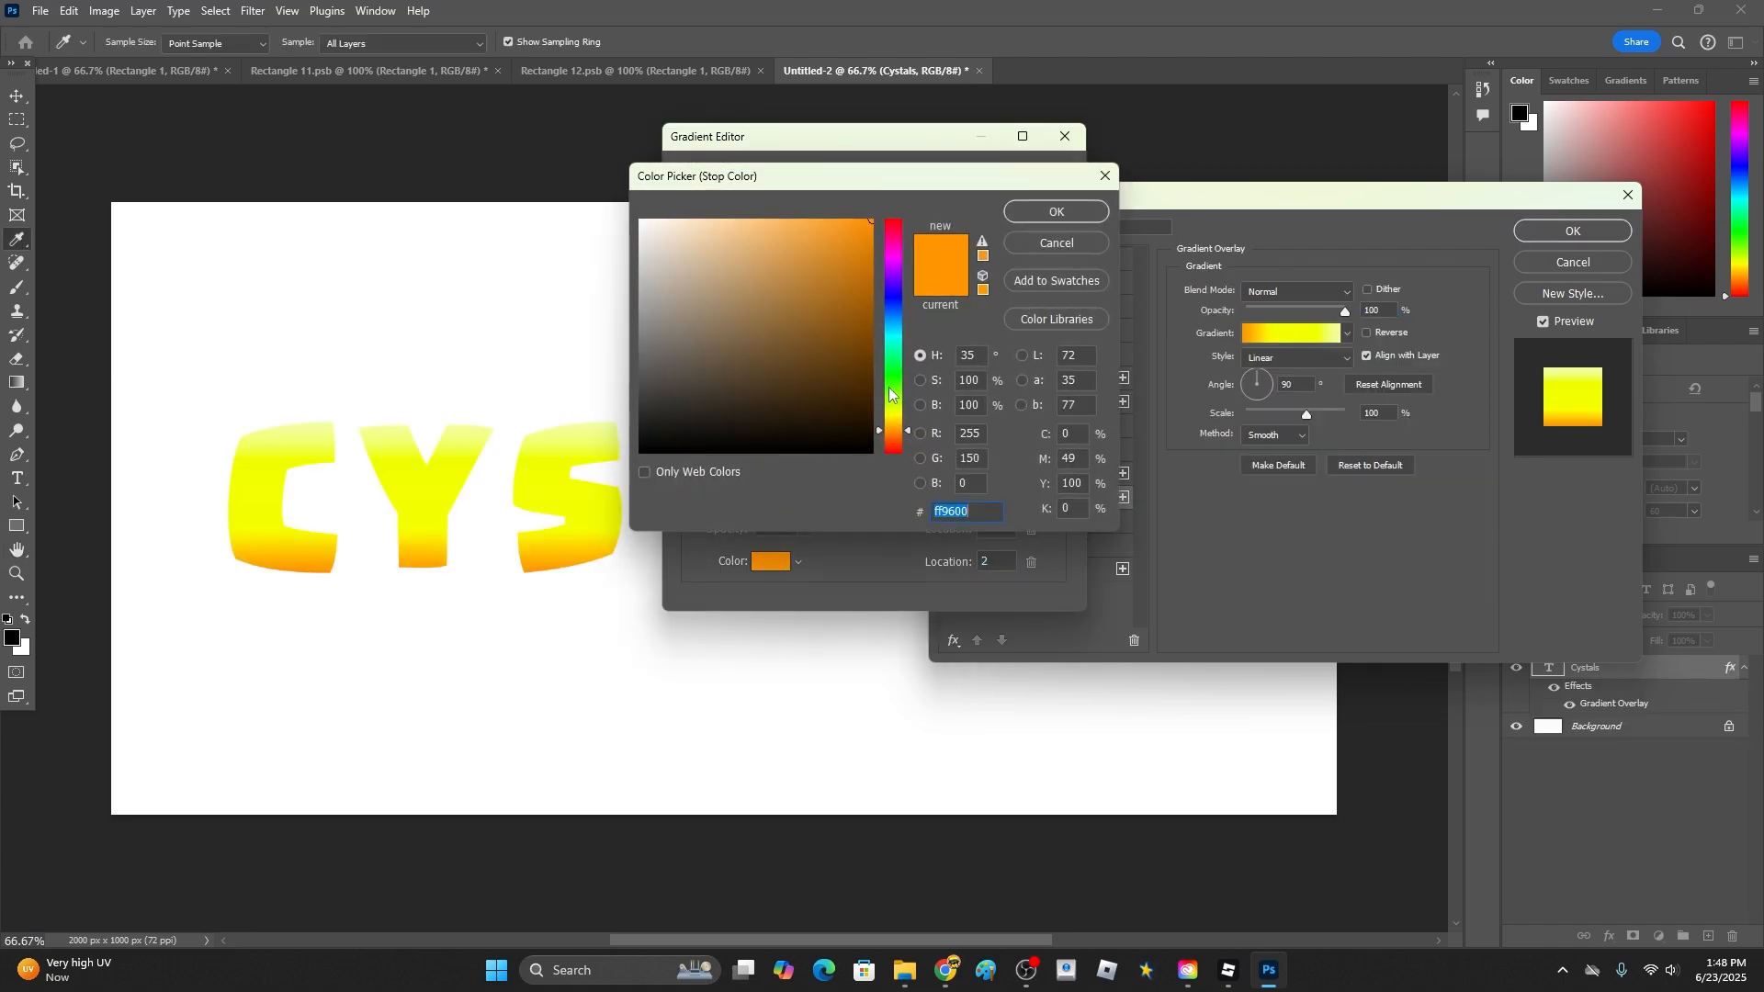
click(889, 384)
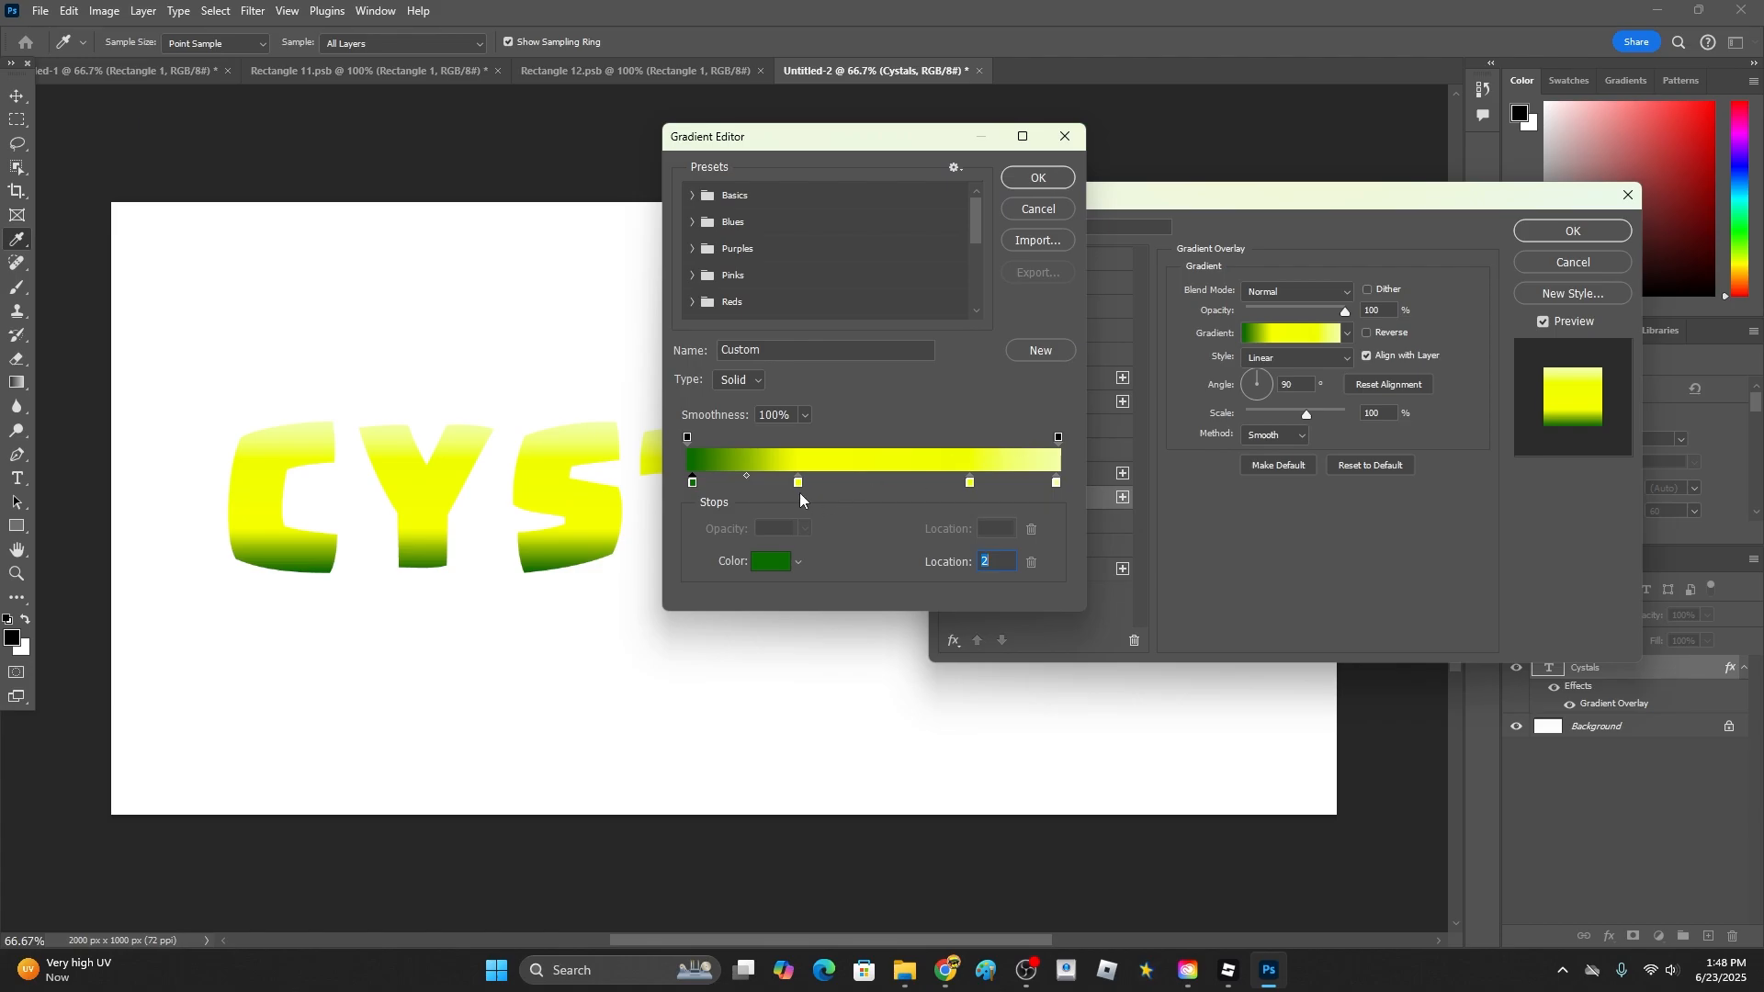
- Recolour the second gradient stop bright green and complete the layer style with a green gradient stroke and dark green drop shadow
click(799, 483)
click(772, 562)
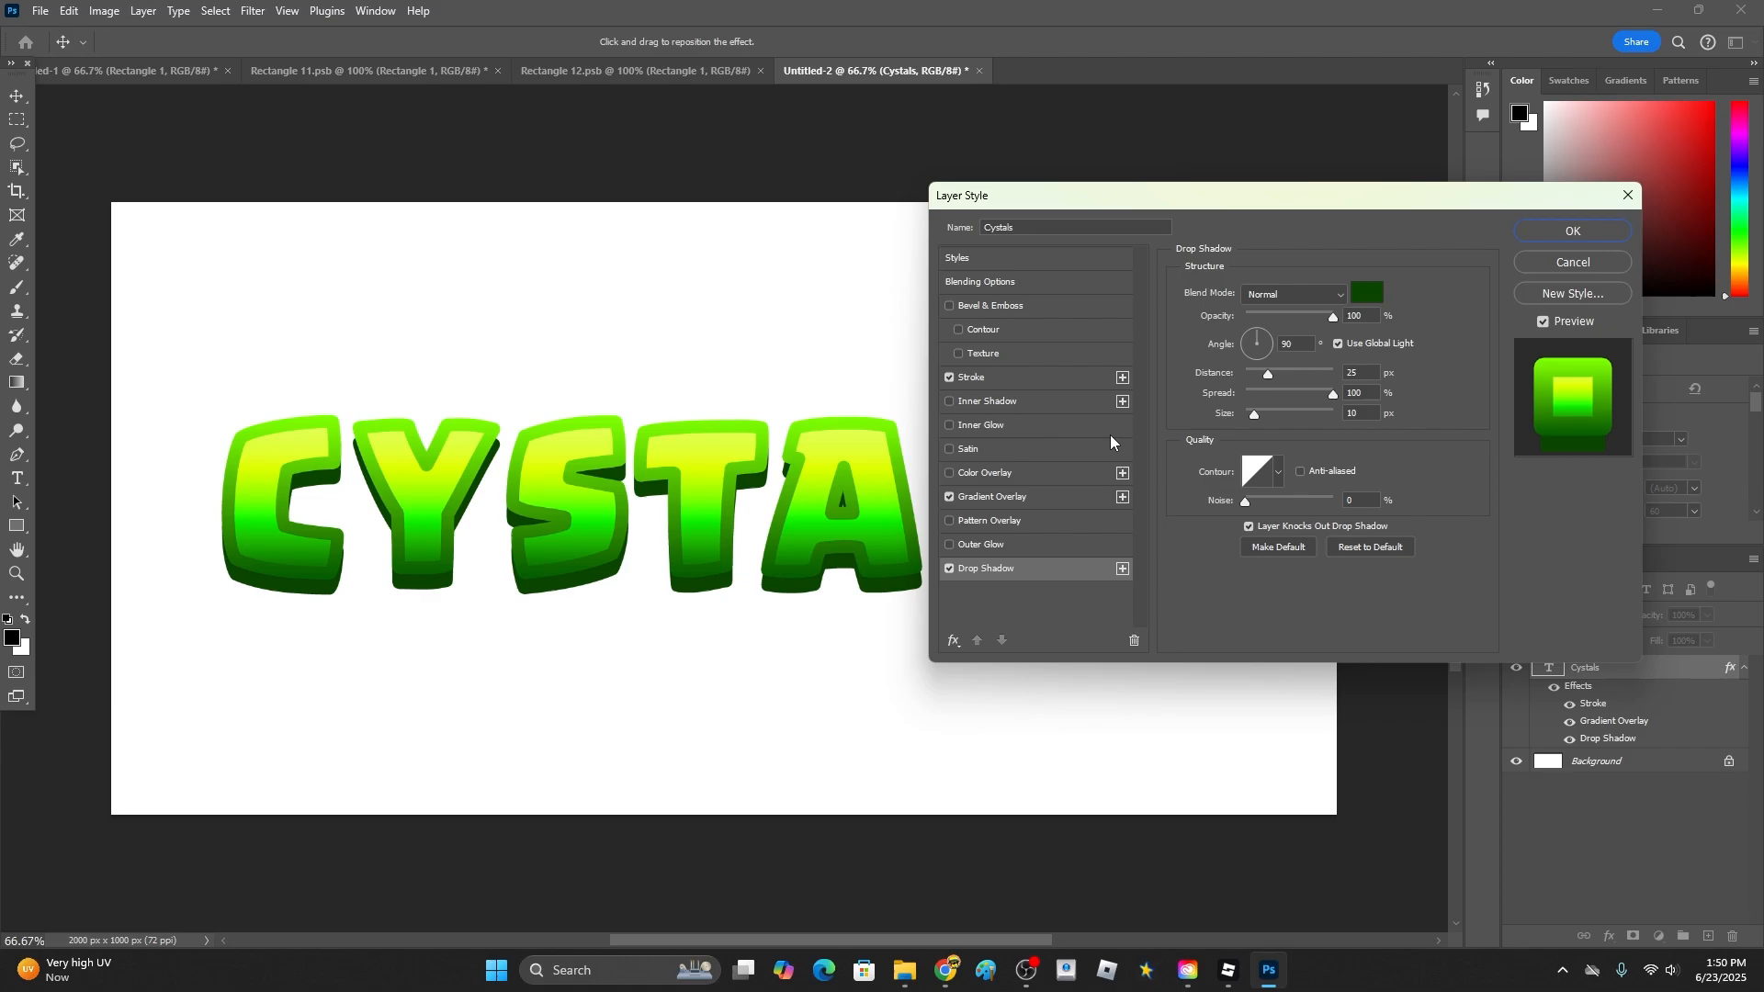
click(1573, 230)
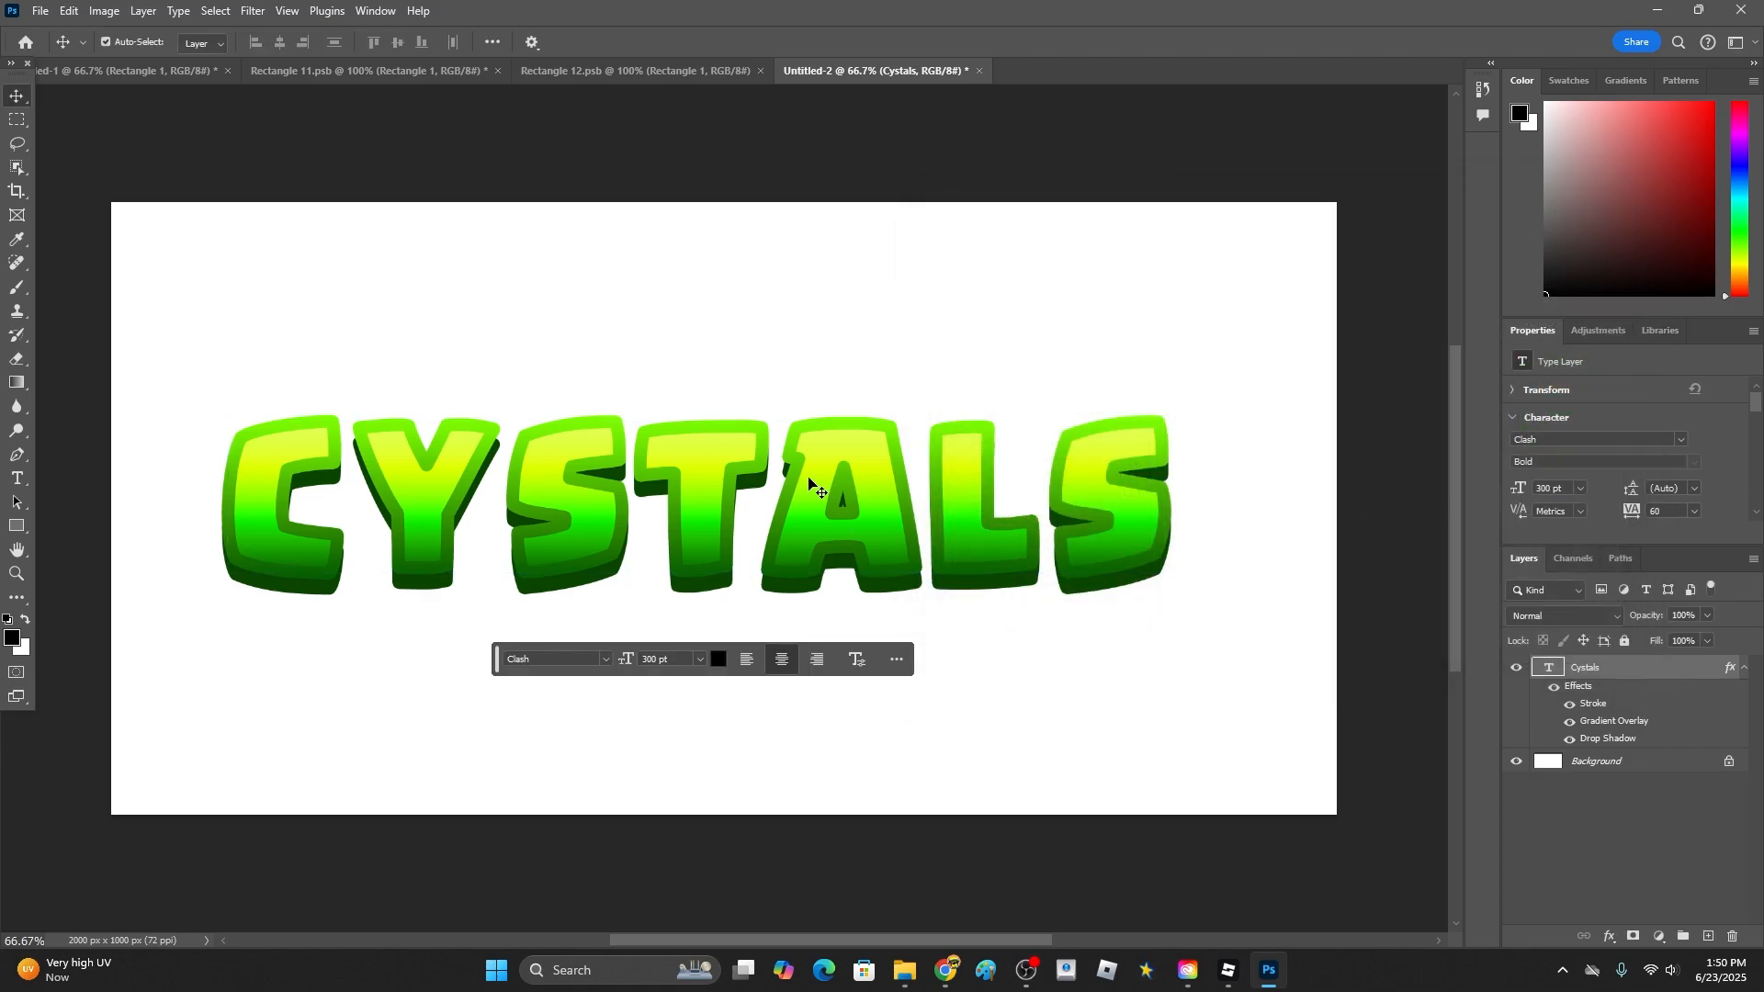
- Convert the styled CYSTALS text layer to a smart object
right_click(1549, 670)
click(1562, 546)
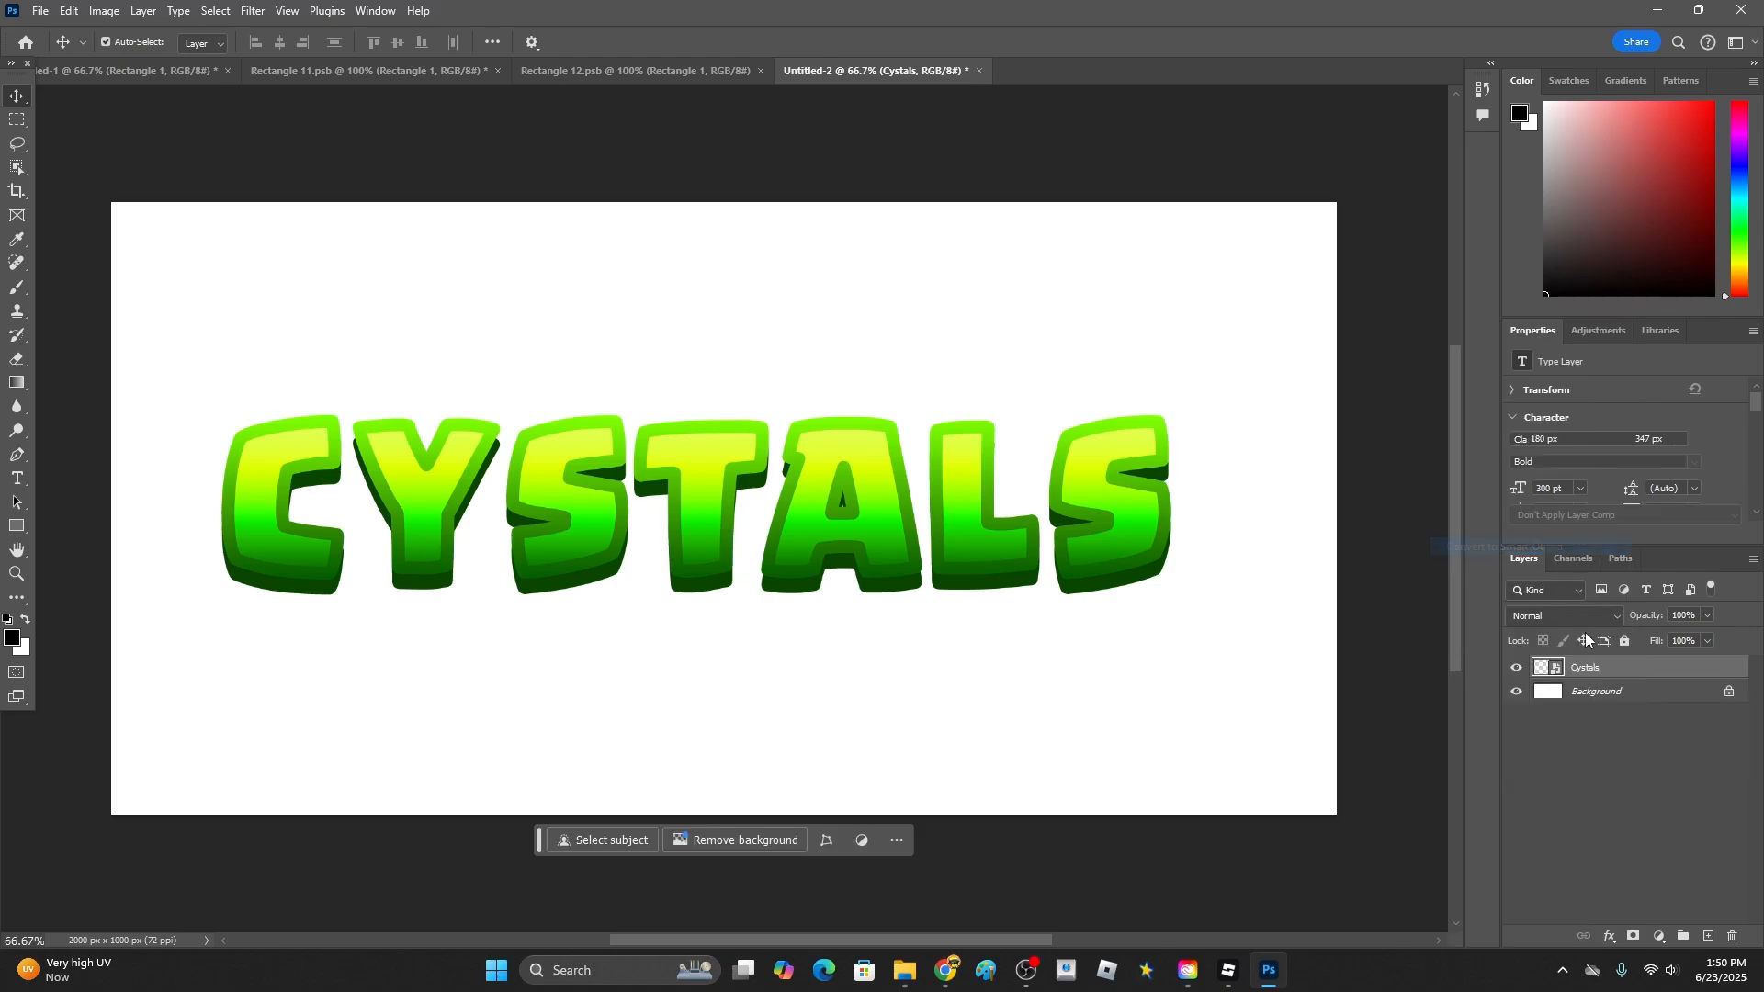
right_click(1594, 677)
click(1617, 679)
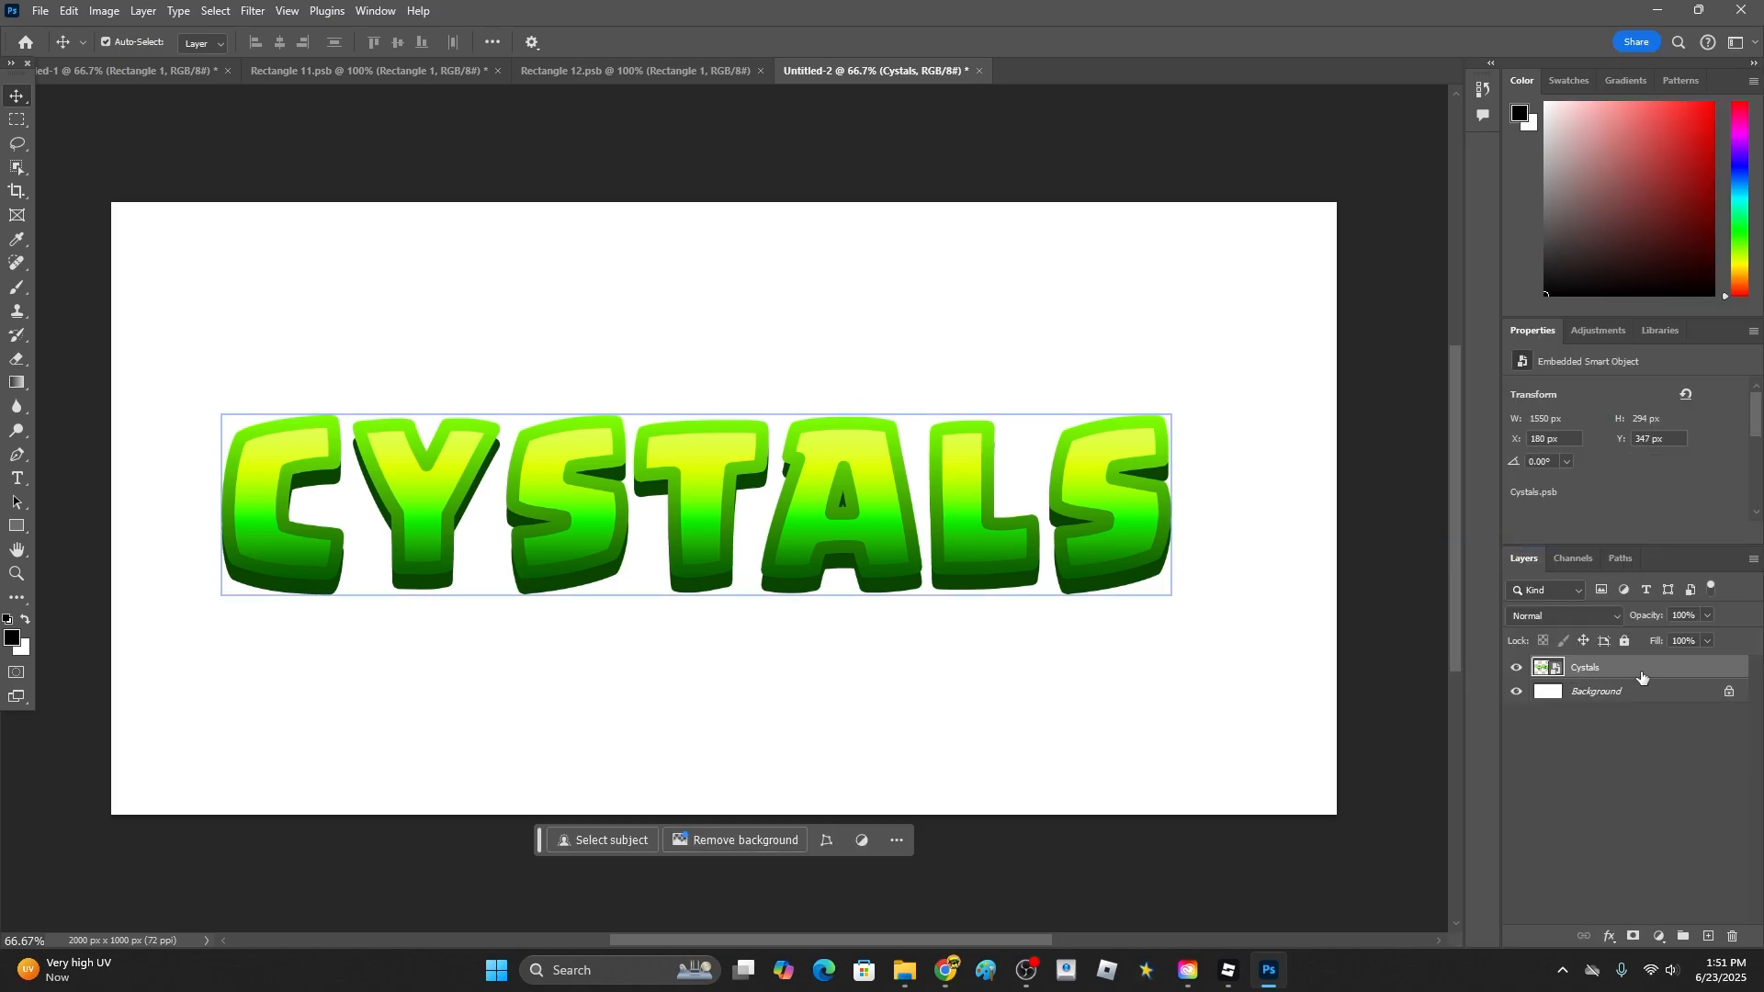
- Add a 21 px solid black outside stroke to the CYSTALS smart object and move the title higher on the canvas
double_click(1642, 677)
click(971, 378)
click(1279, 313)
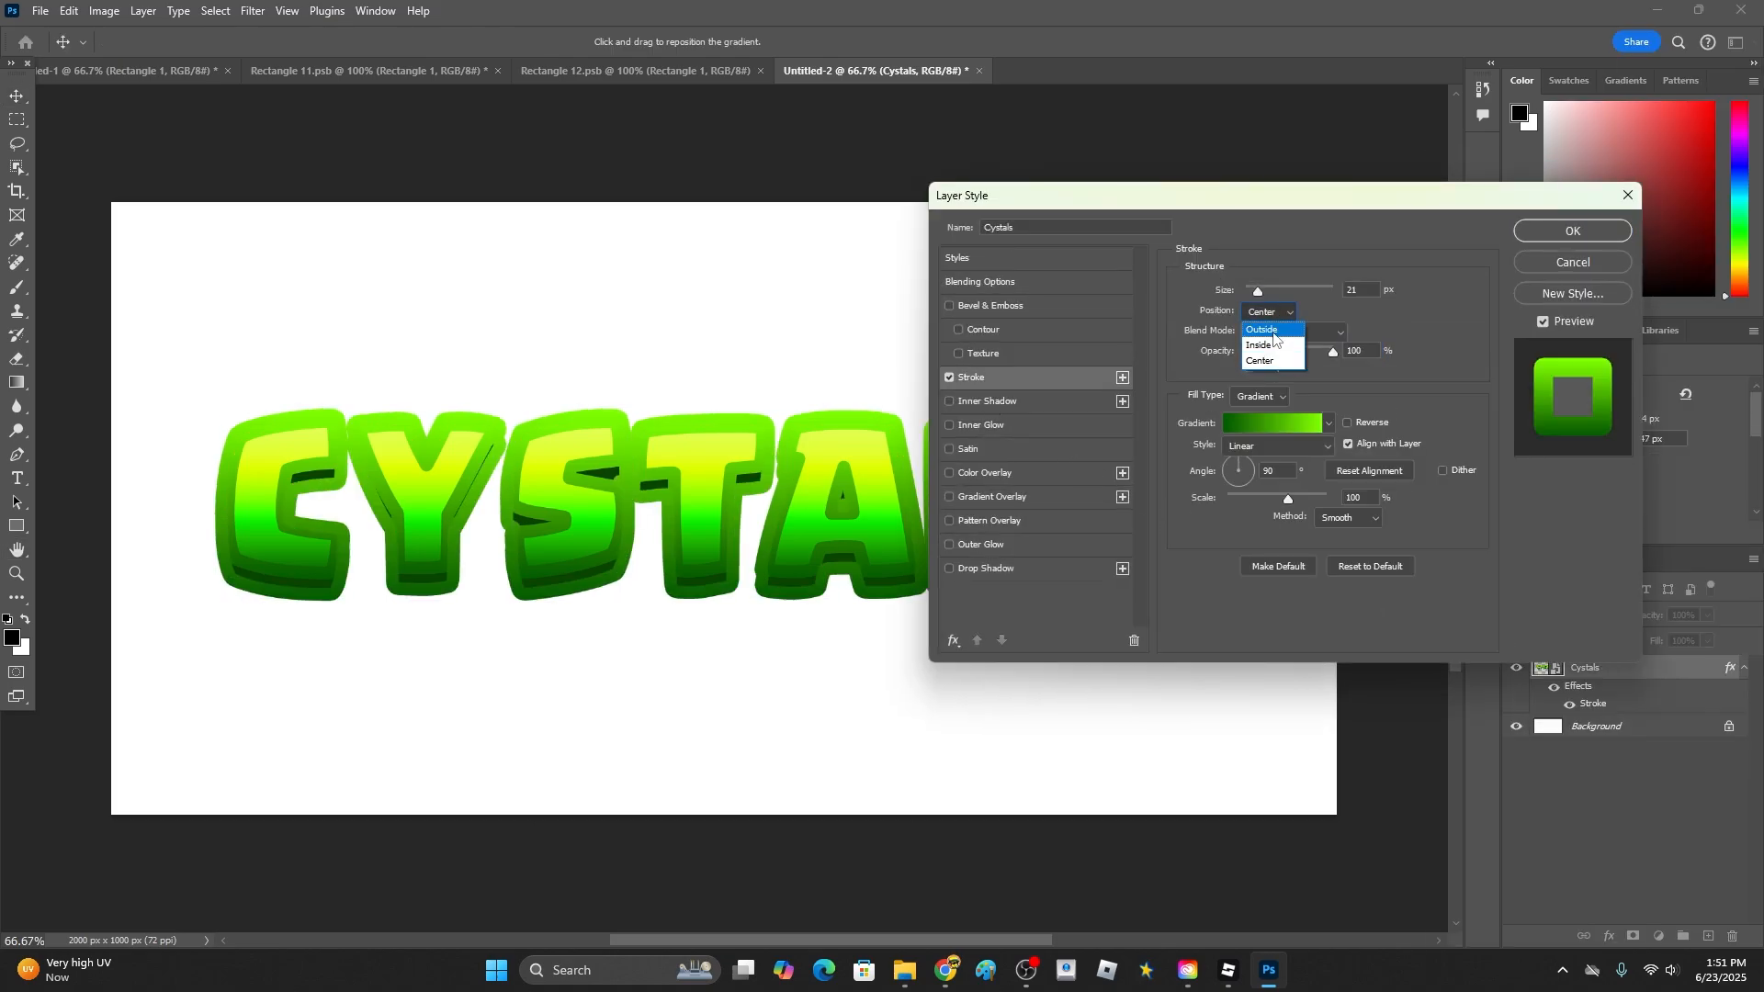
click(1280, 327)
click(1261, 396)
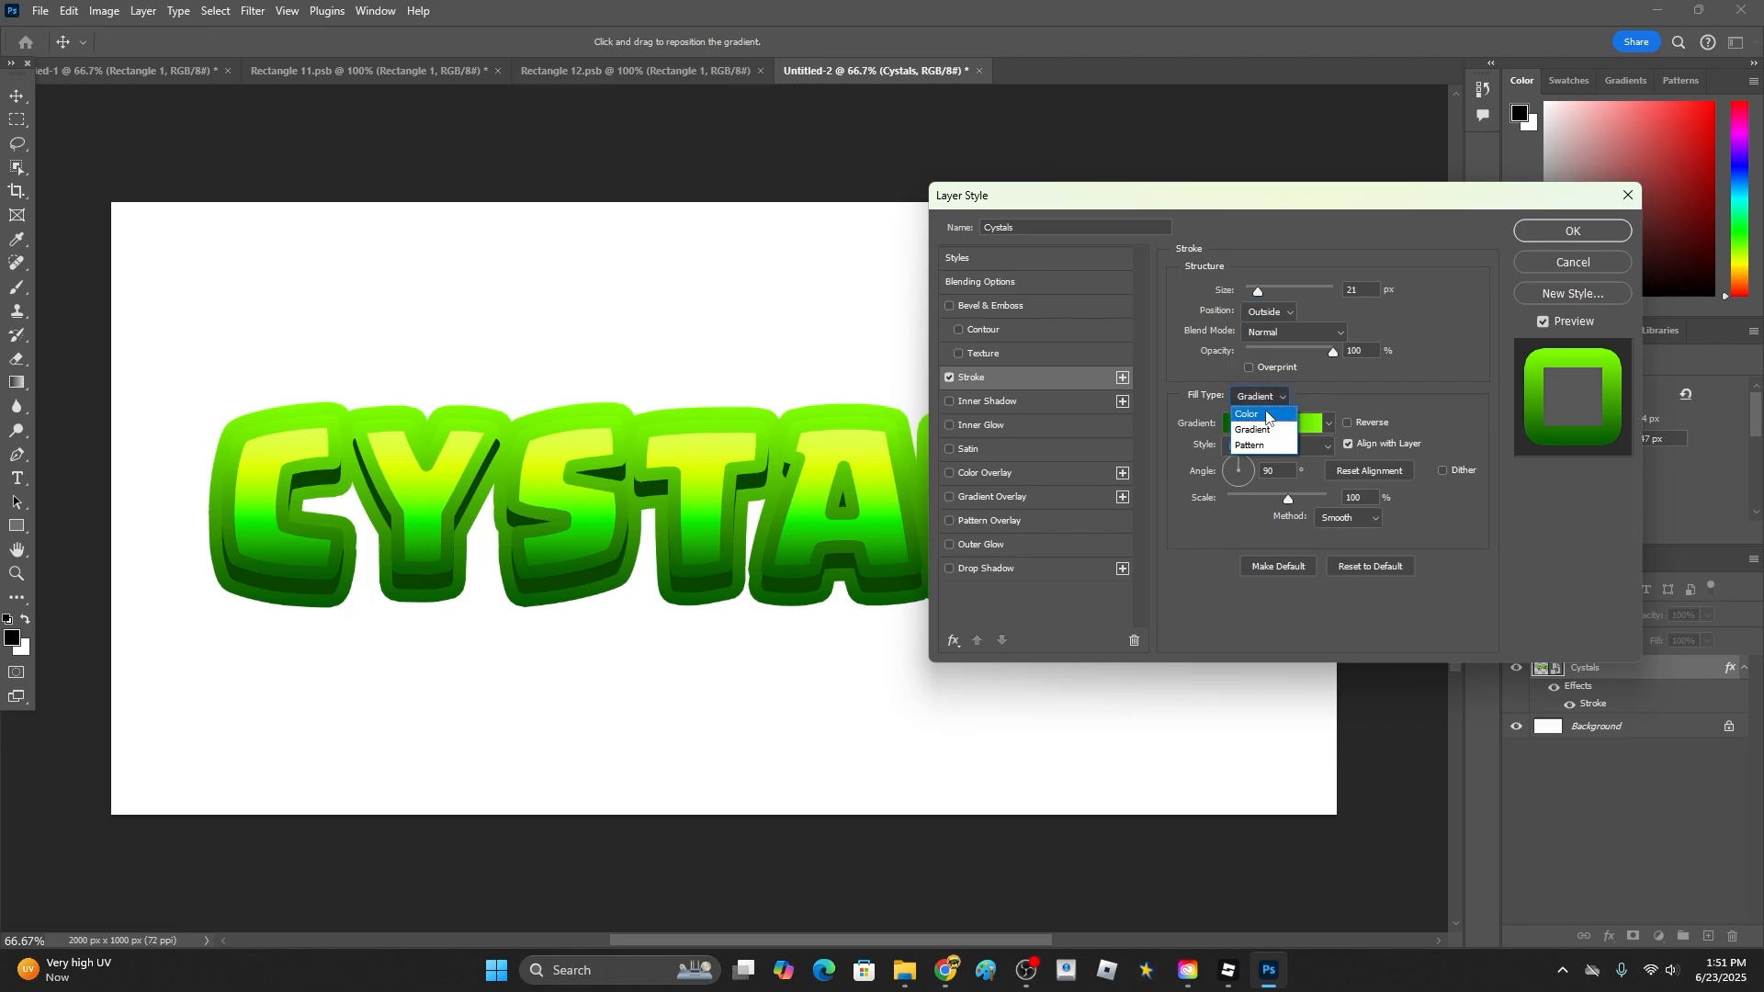
click(1268, 419)
drag(1258, 292, 1258, 300)
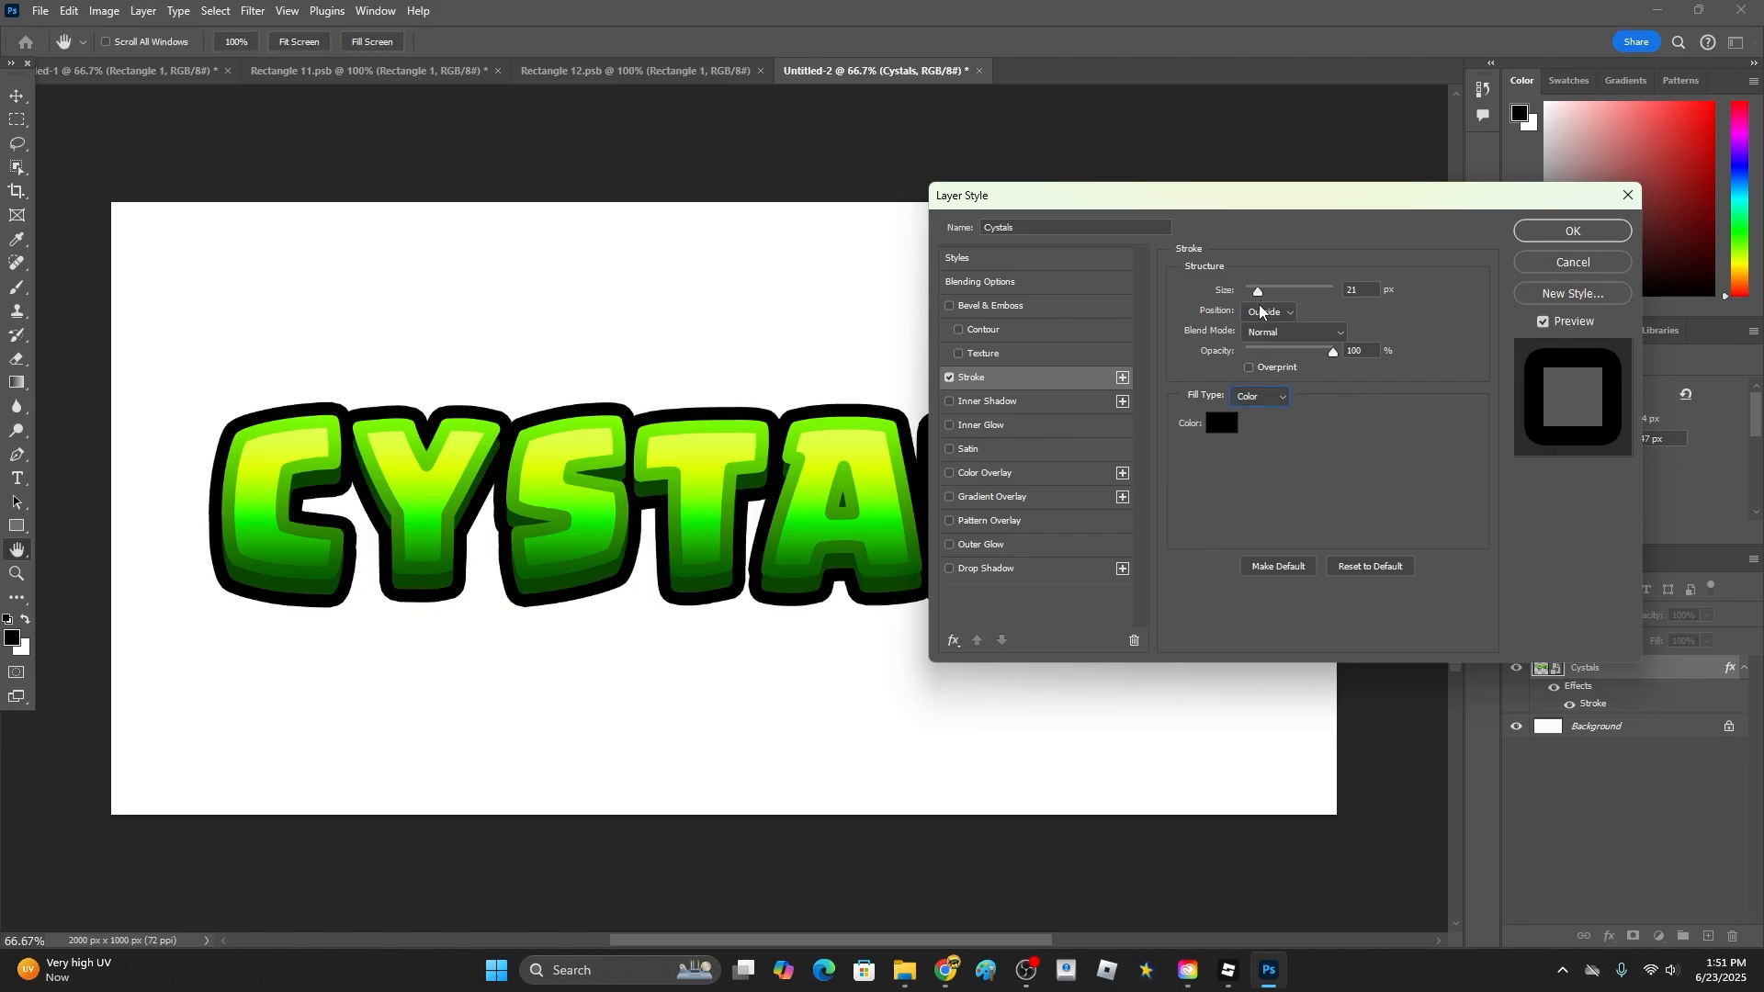
key(Return)
key(v)
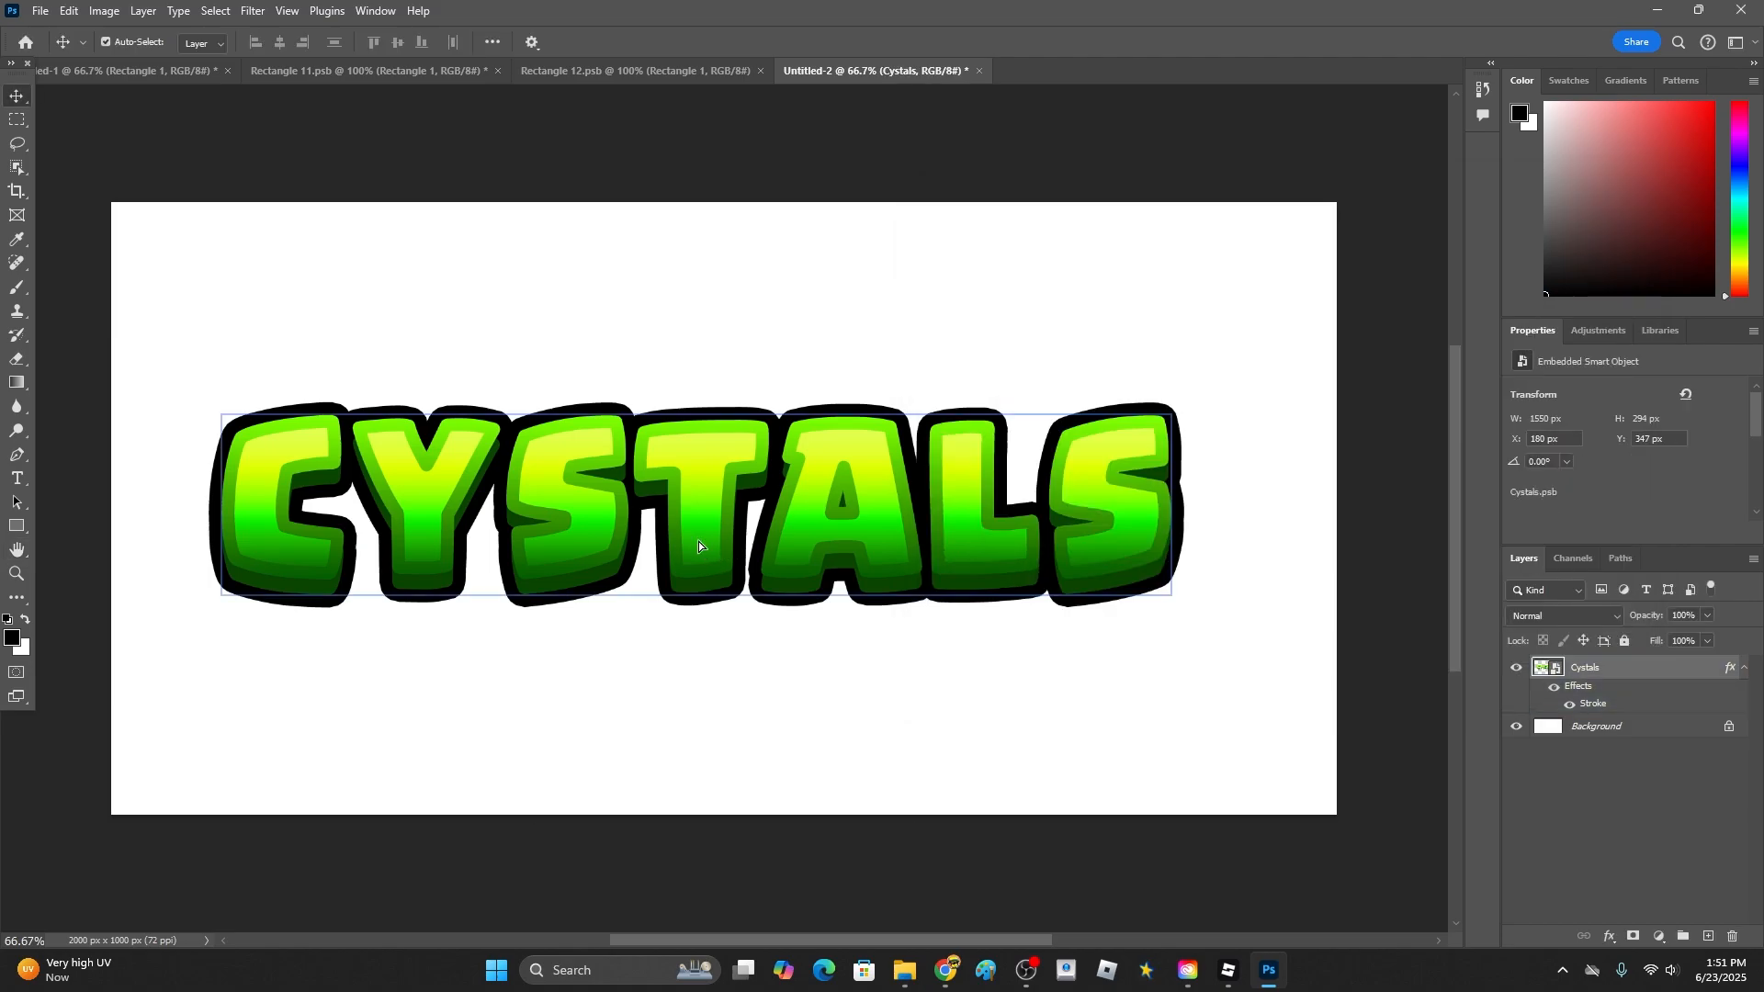
drag(698, 542, 697, 480)
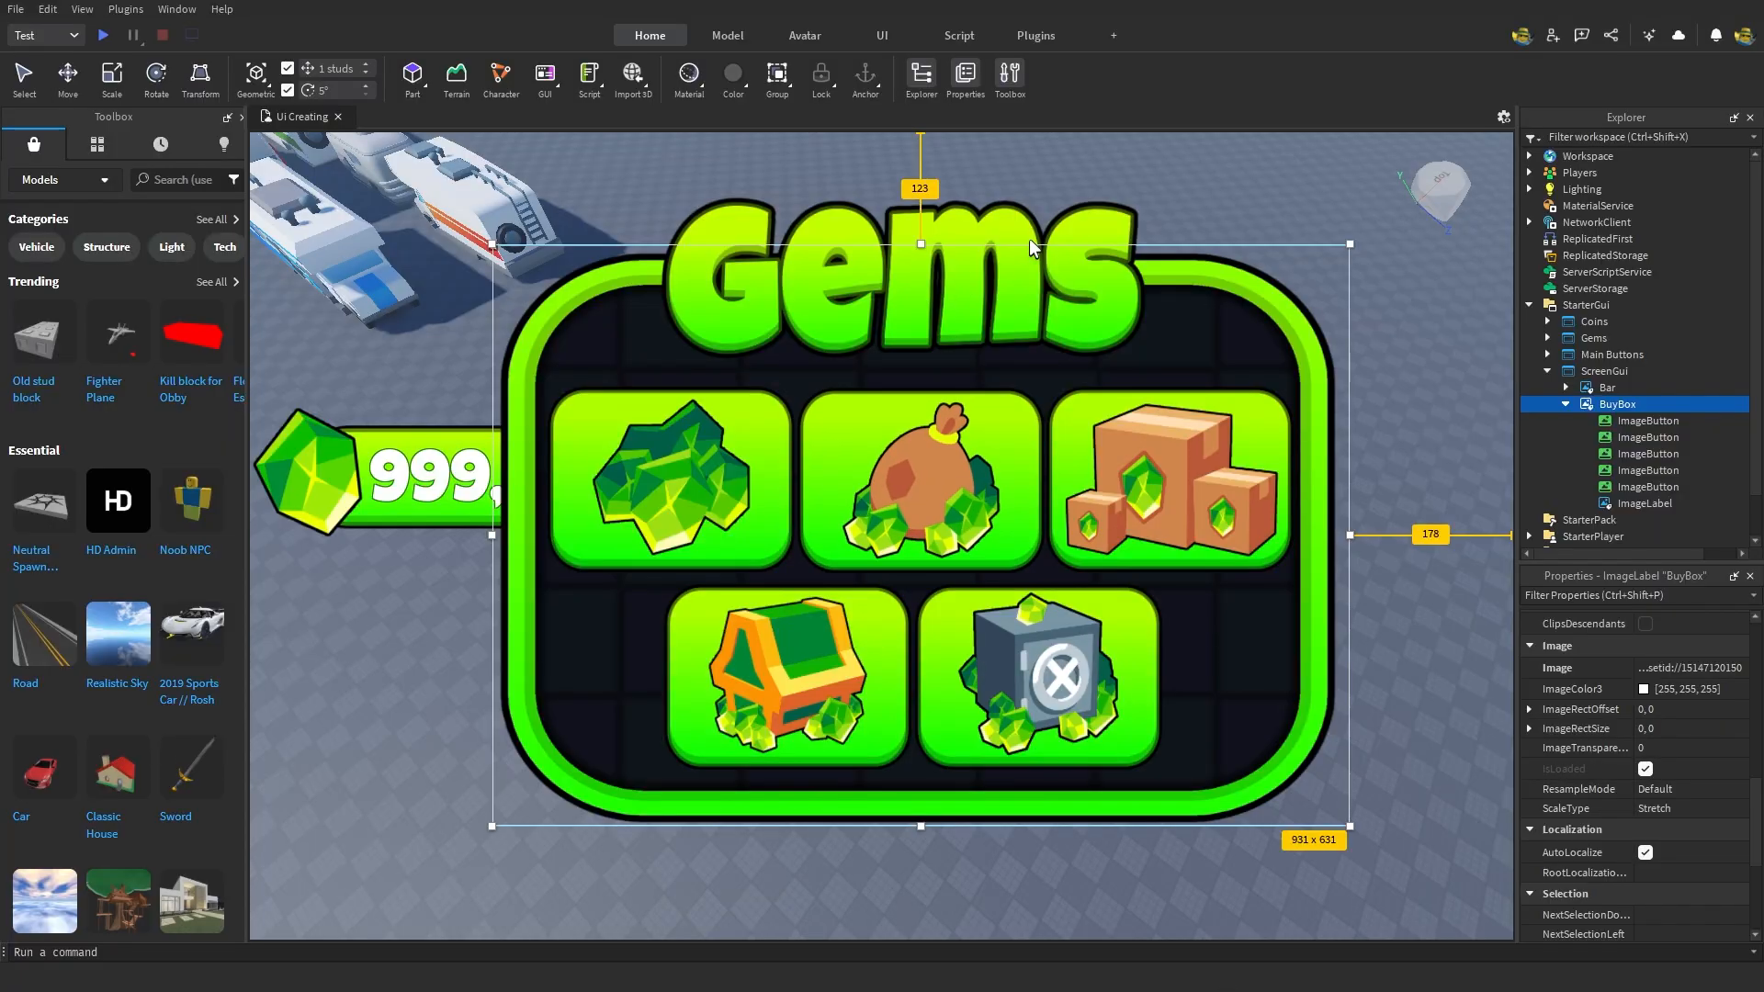
- In Roblox Studio, try moving the Gems title image on the BuyBox panel and undo the move
click(1055, 221)
drag(1055, 220, 1032, 289)
key(ctrl+z)
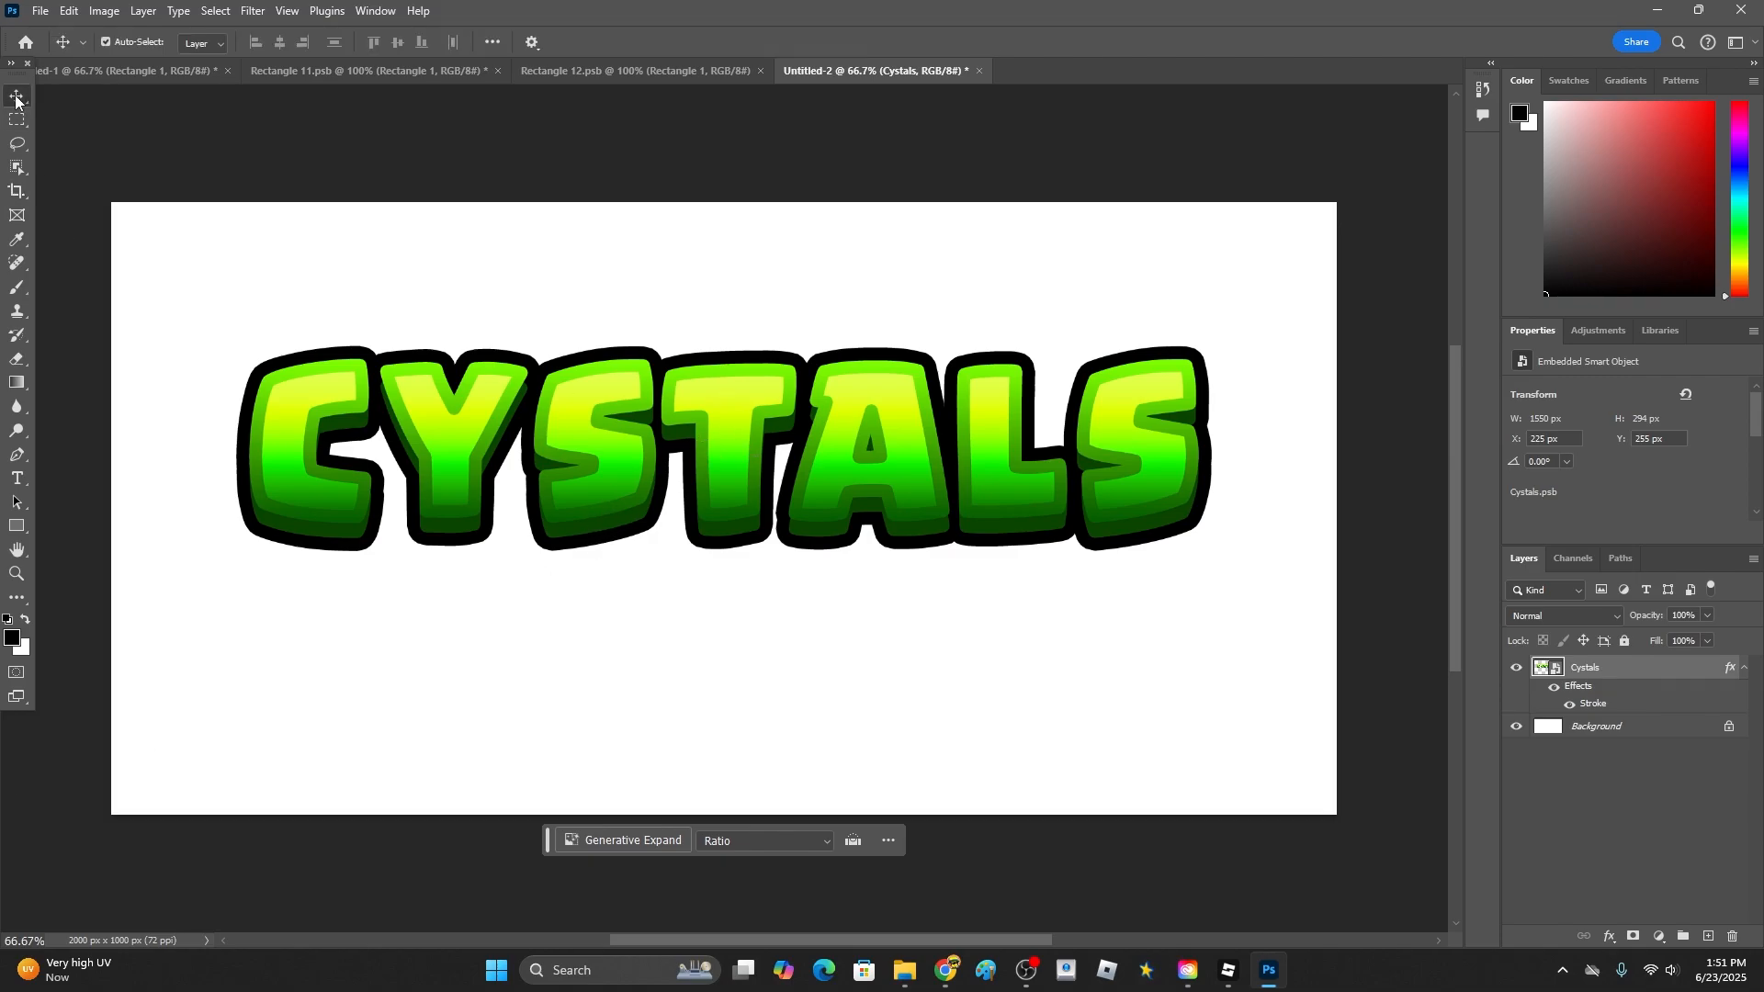
click(1228, 832)
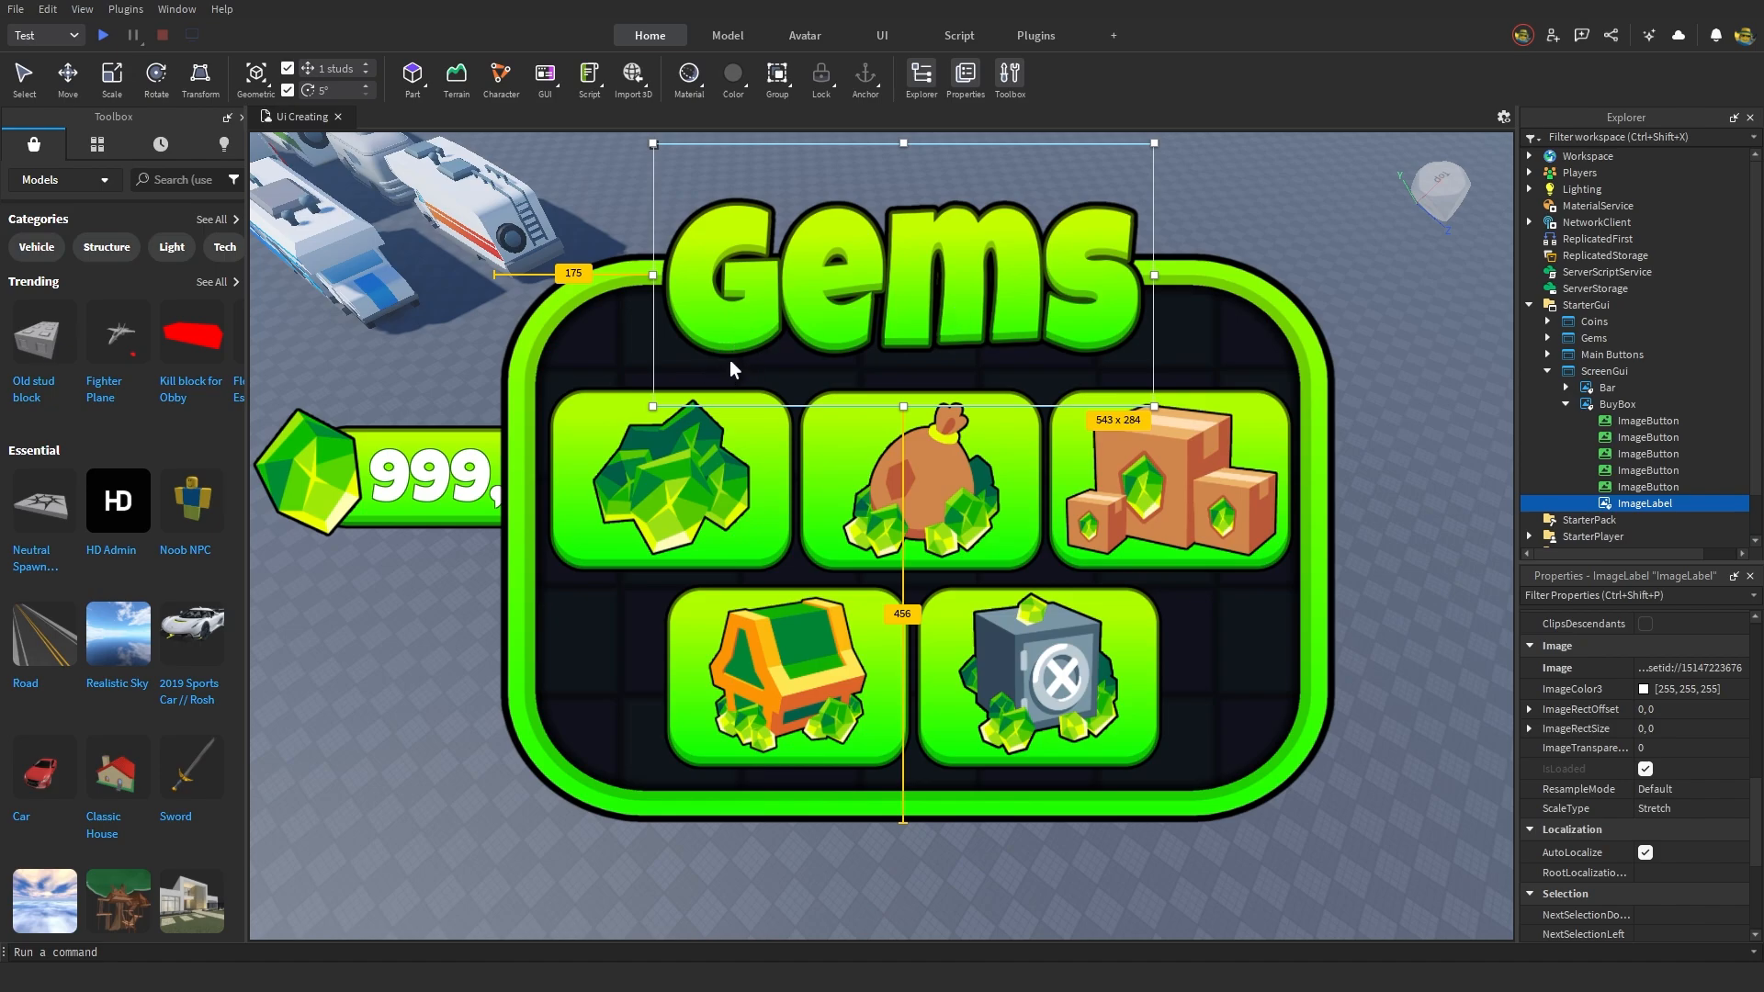
- Switch to Photoshop, move the CYSTALS title near the canvas's upper edge and place a copy of it below
key(alt+Tab)
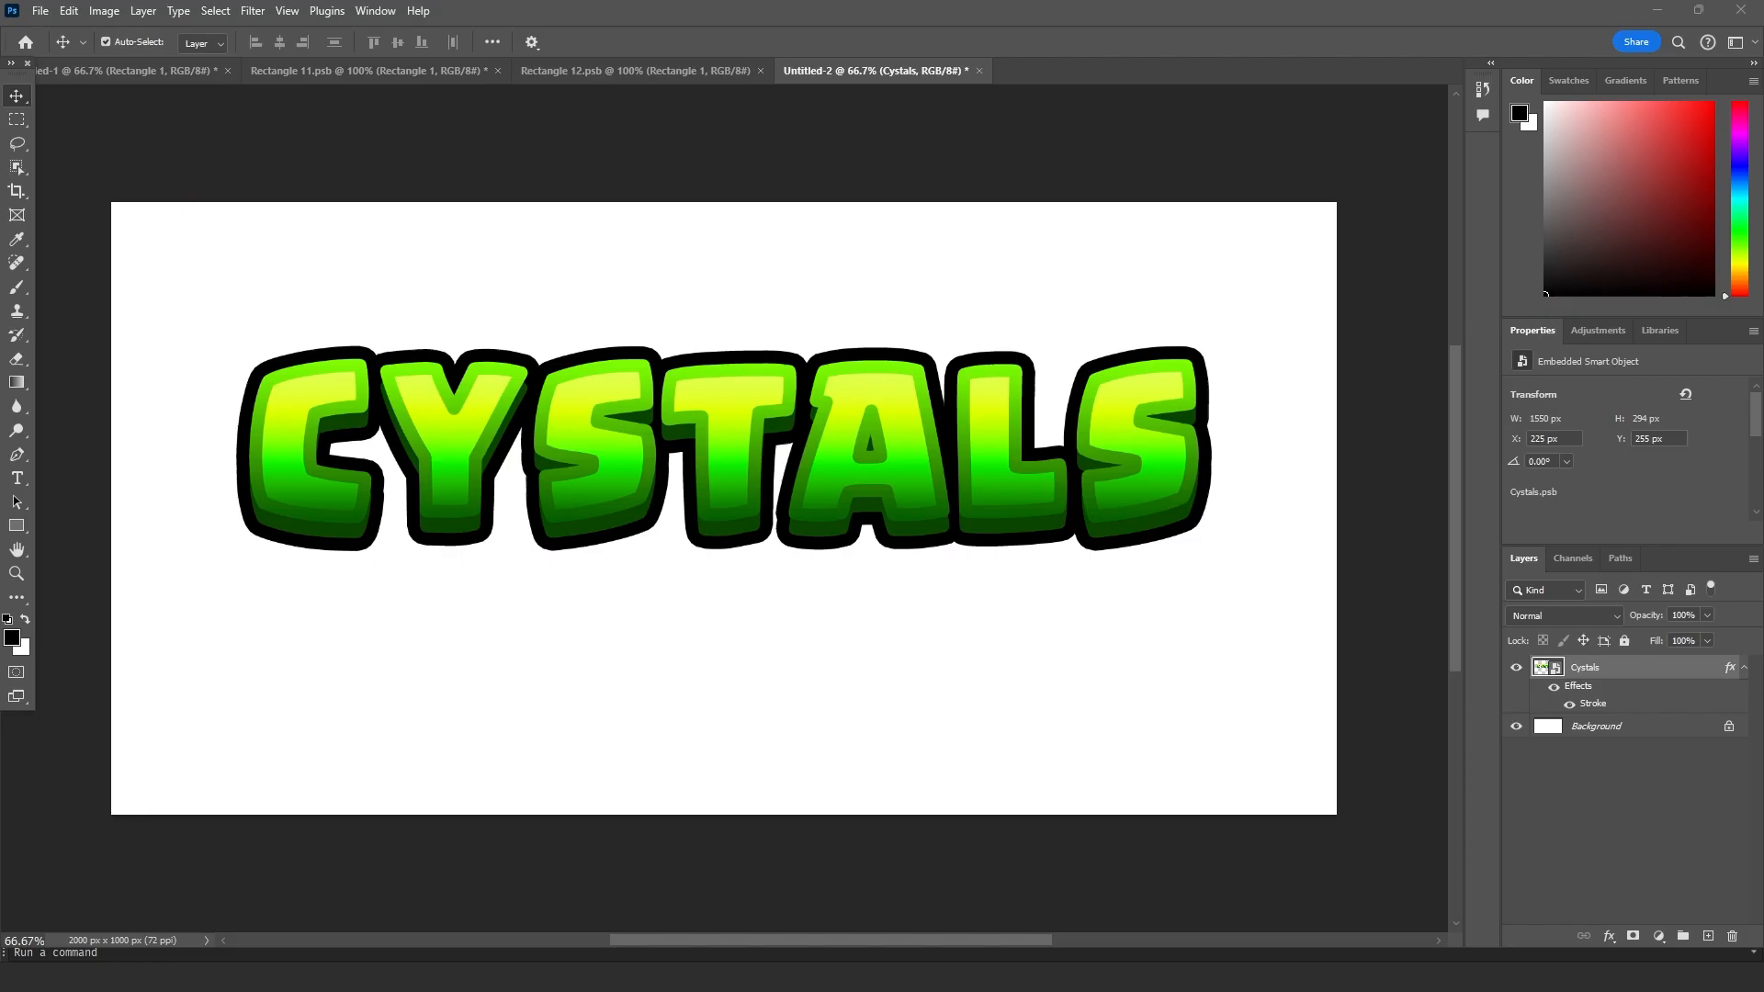
drag(595, 478, 599, 391)
drag(829, 378, 818, 400)
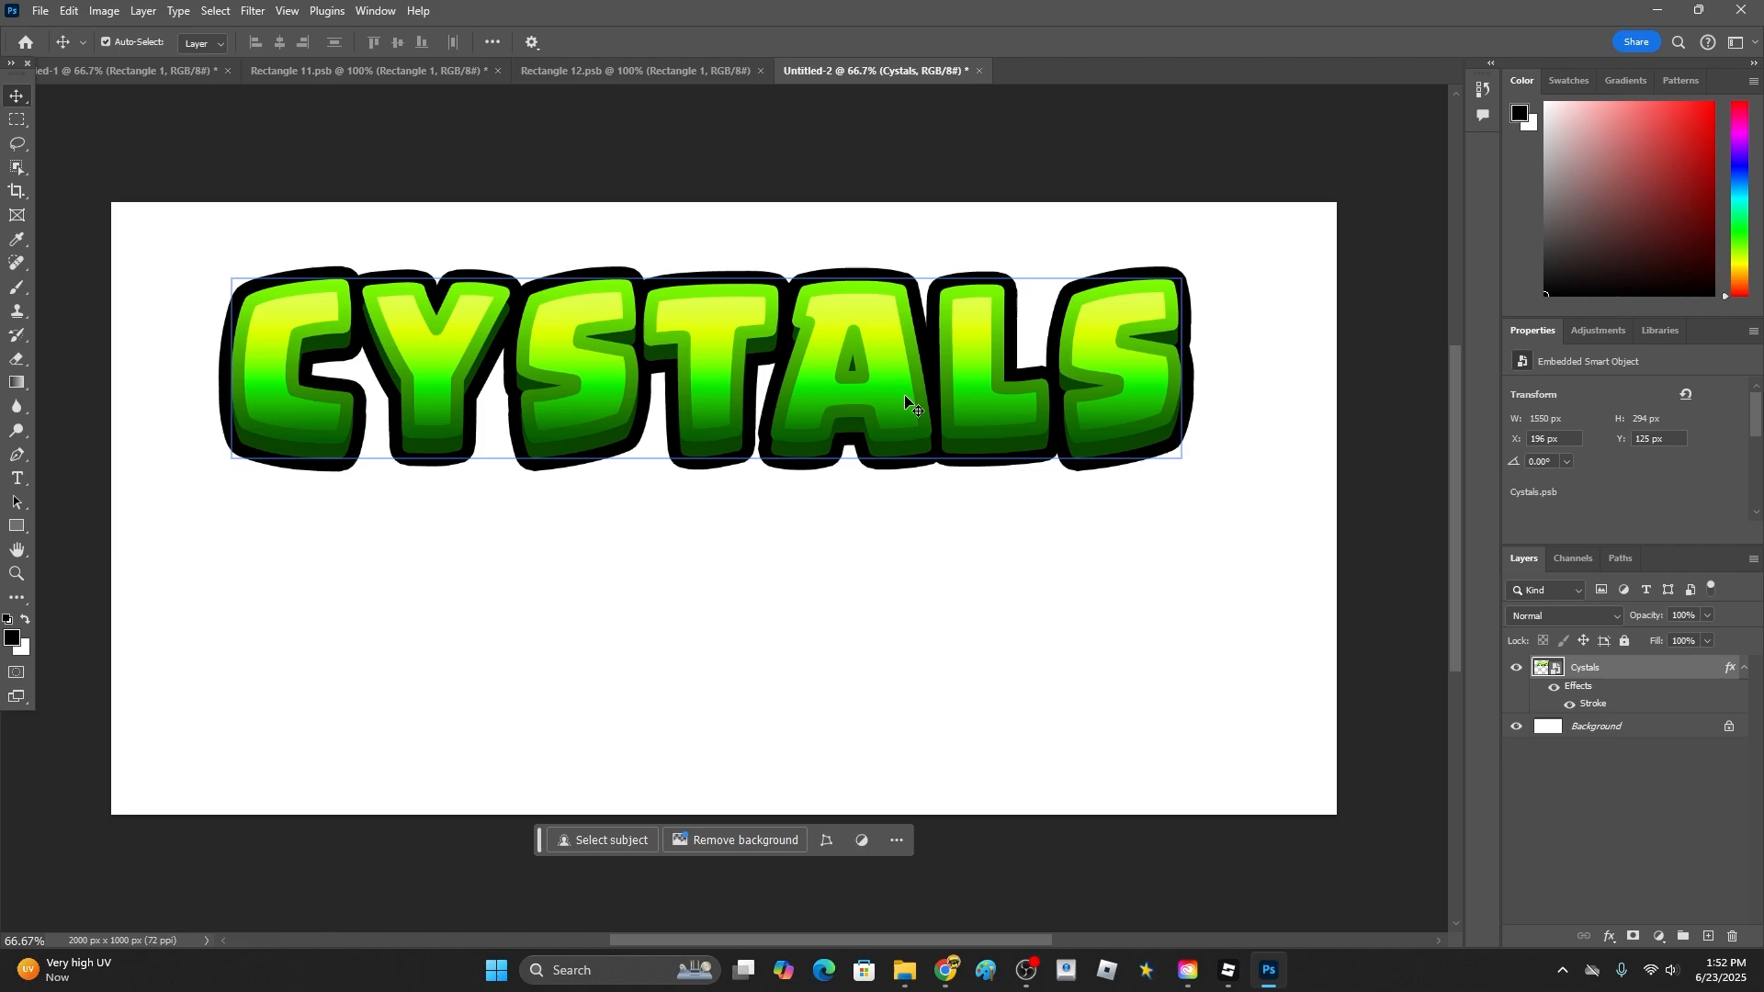
key(ctrl+v)
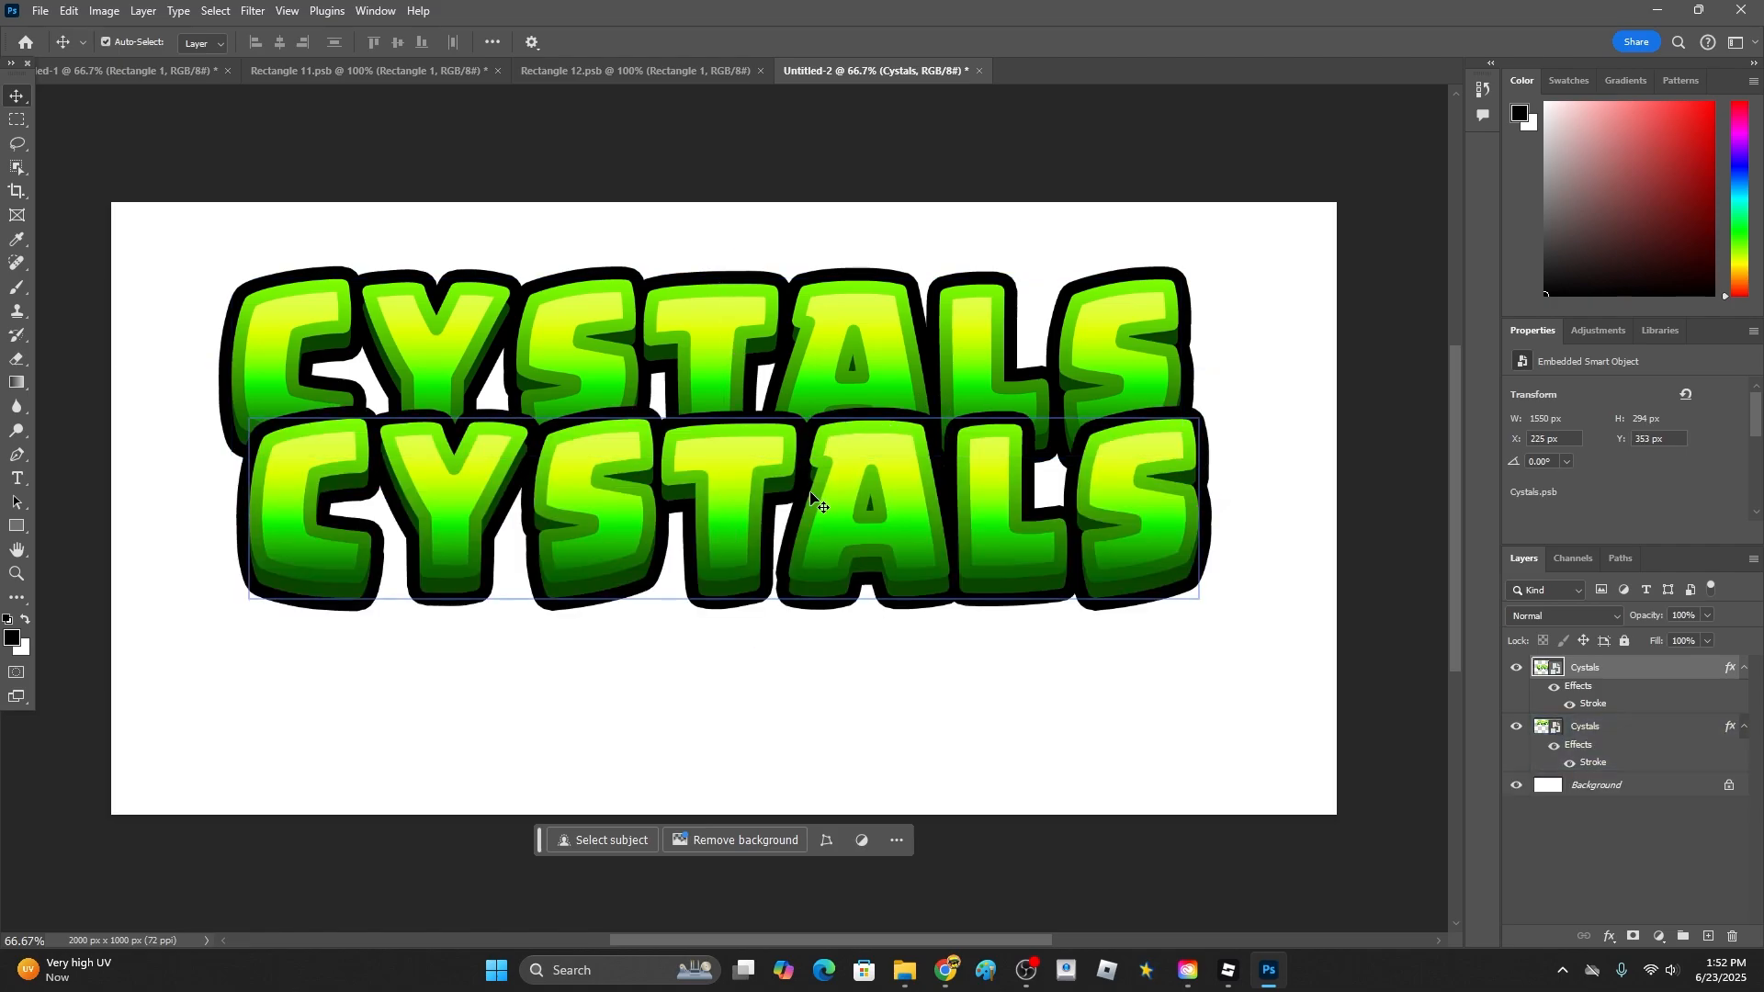
drag(816, 512, 799, 649)
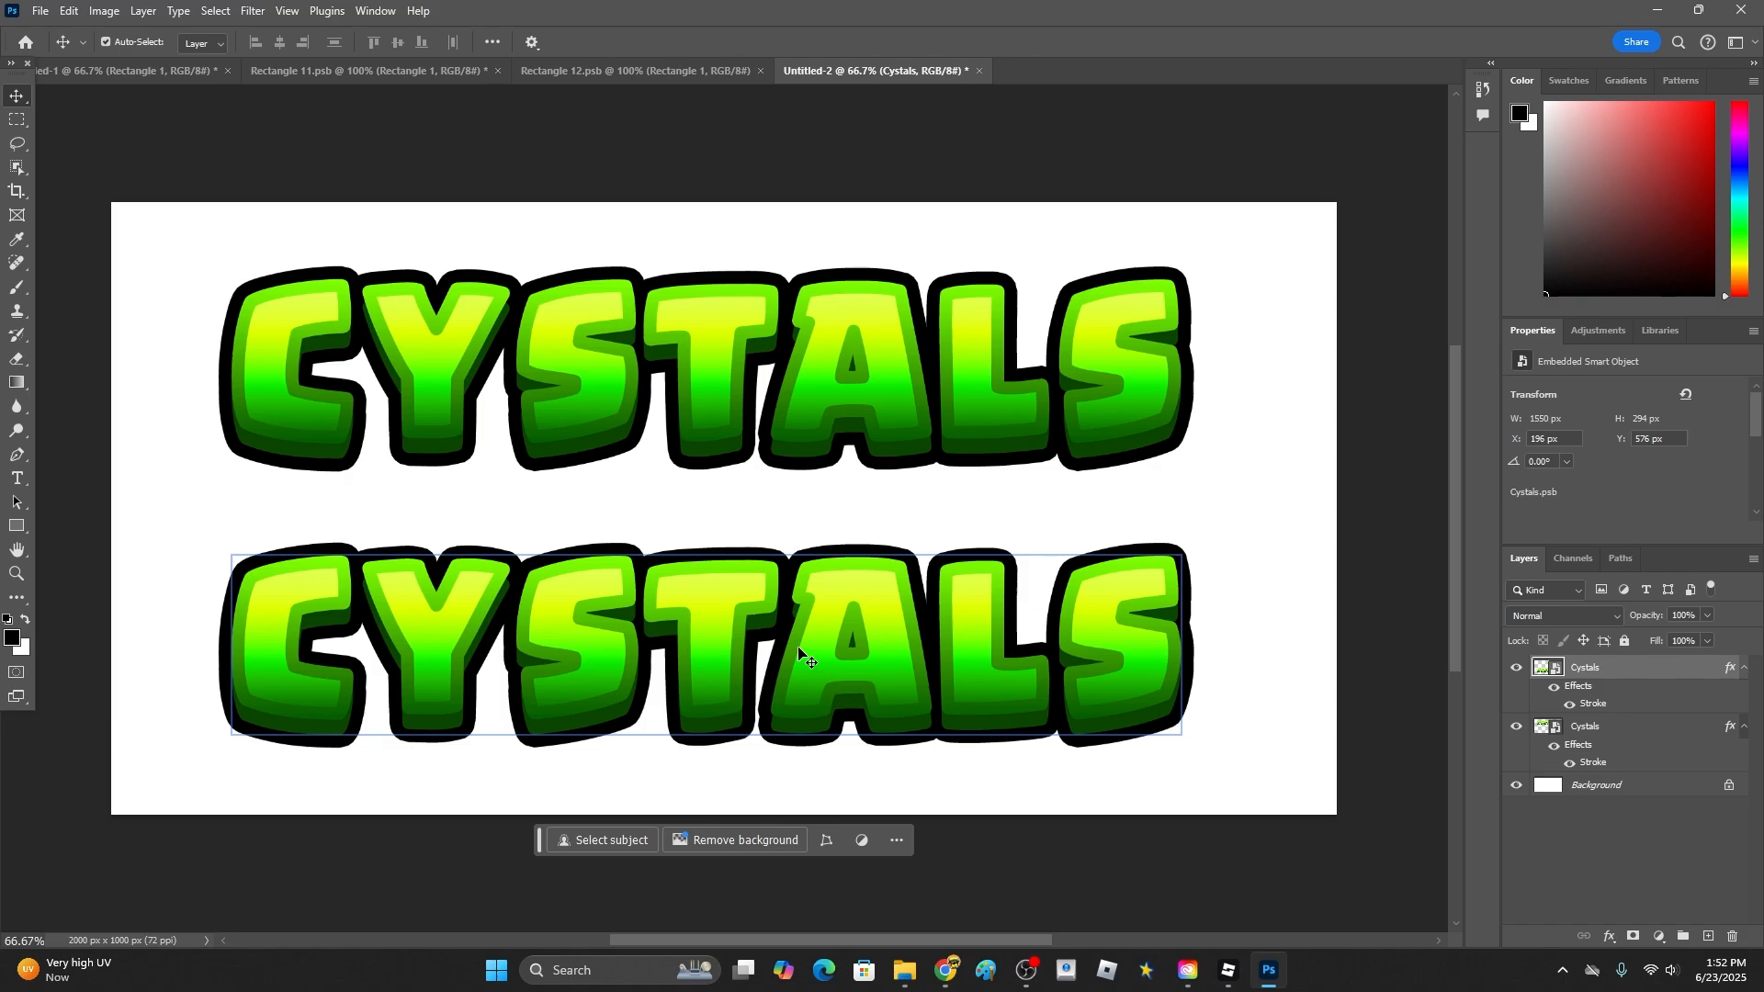
- Open the contents of the lower title's smart object and change its text to "GEMS"
double_click(1544, 674)
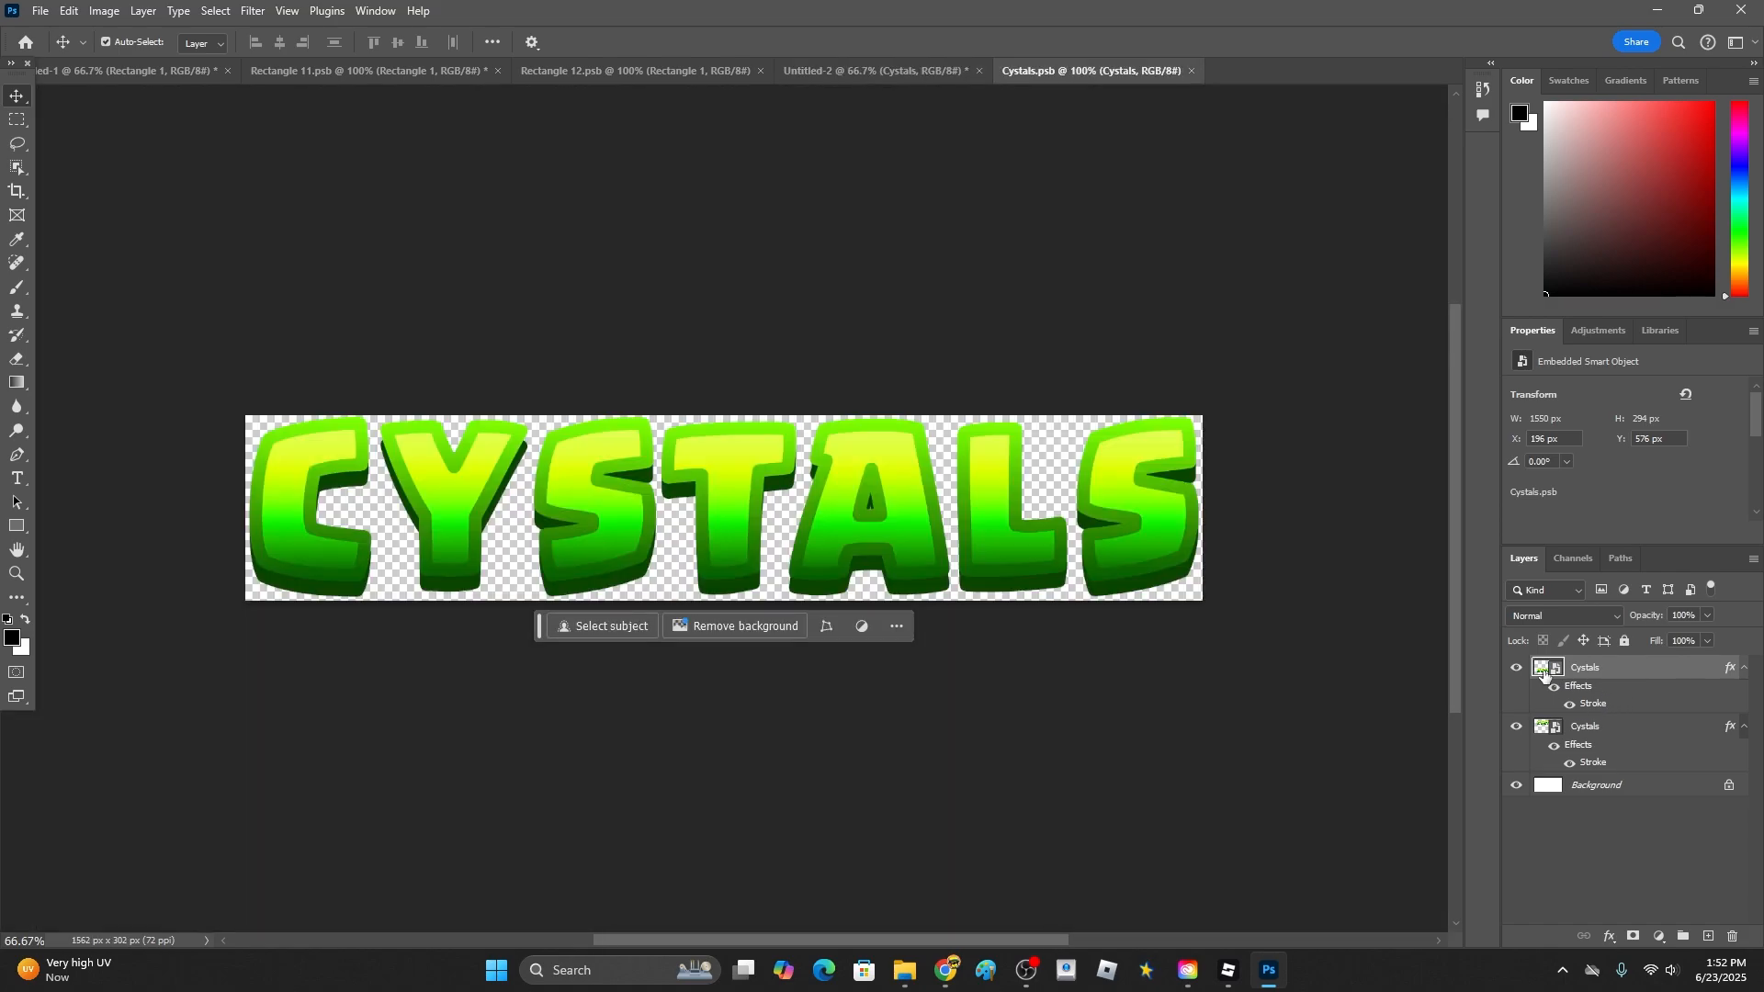
double_click(829, 526)
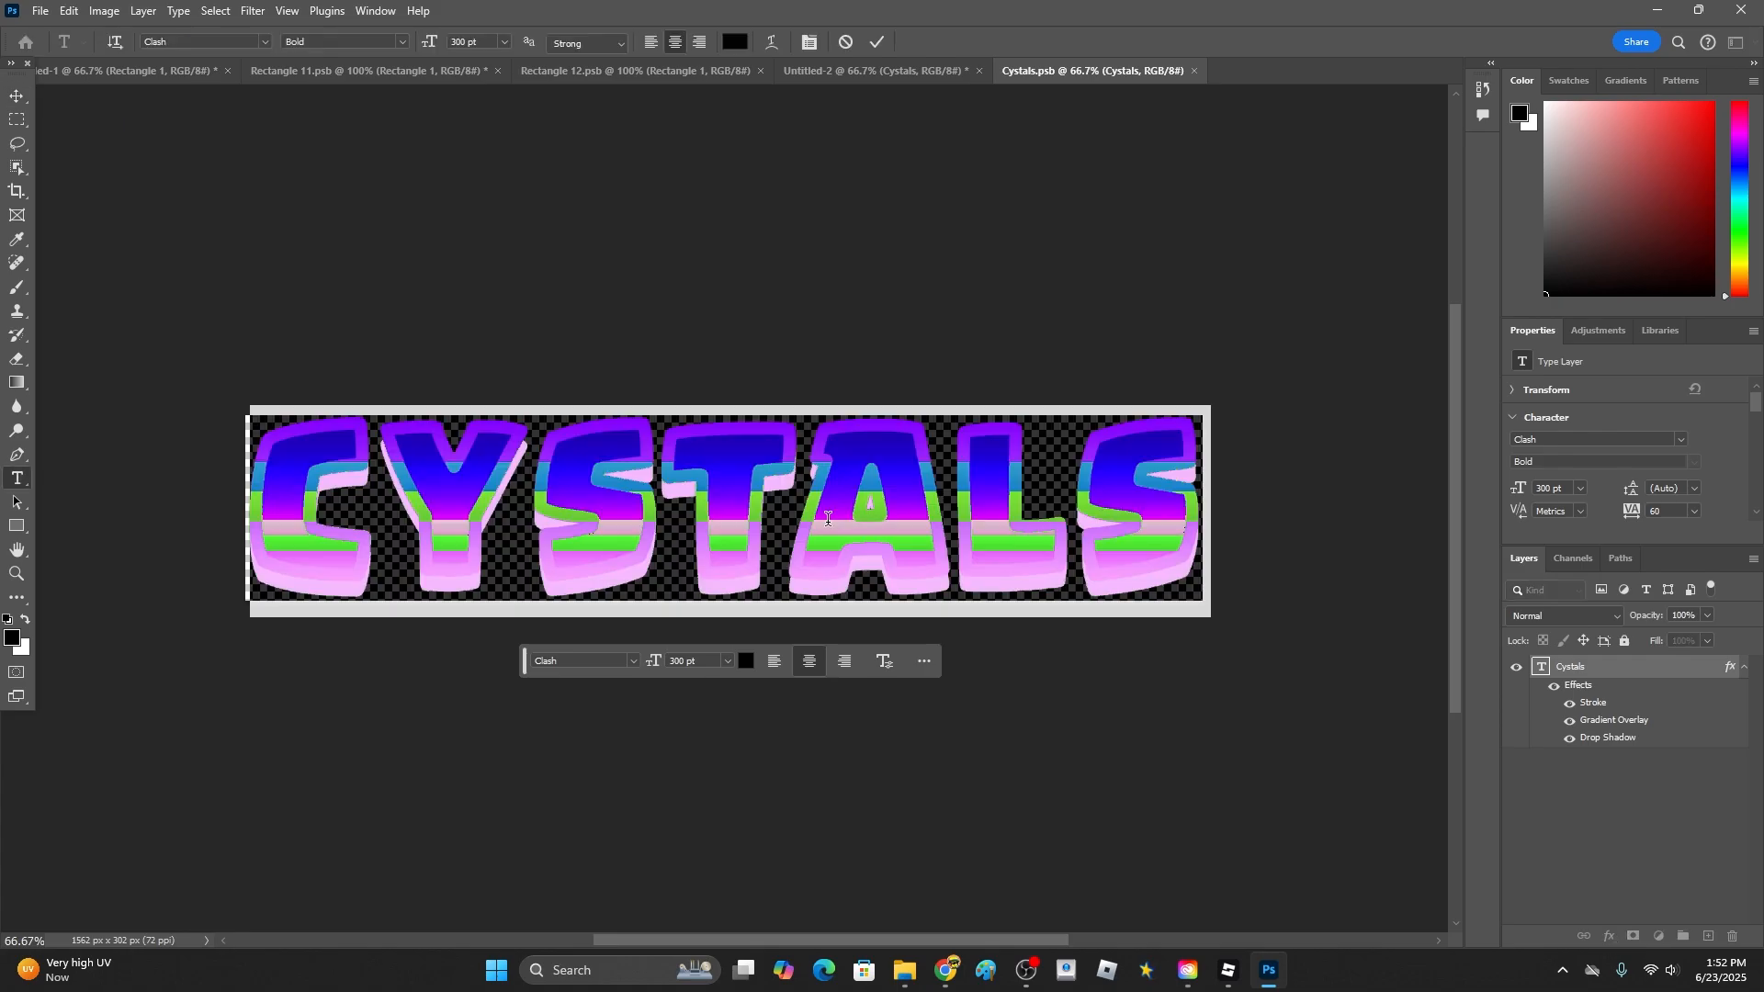
text(GEMS)
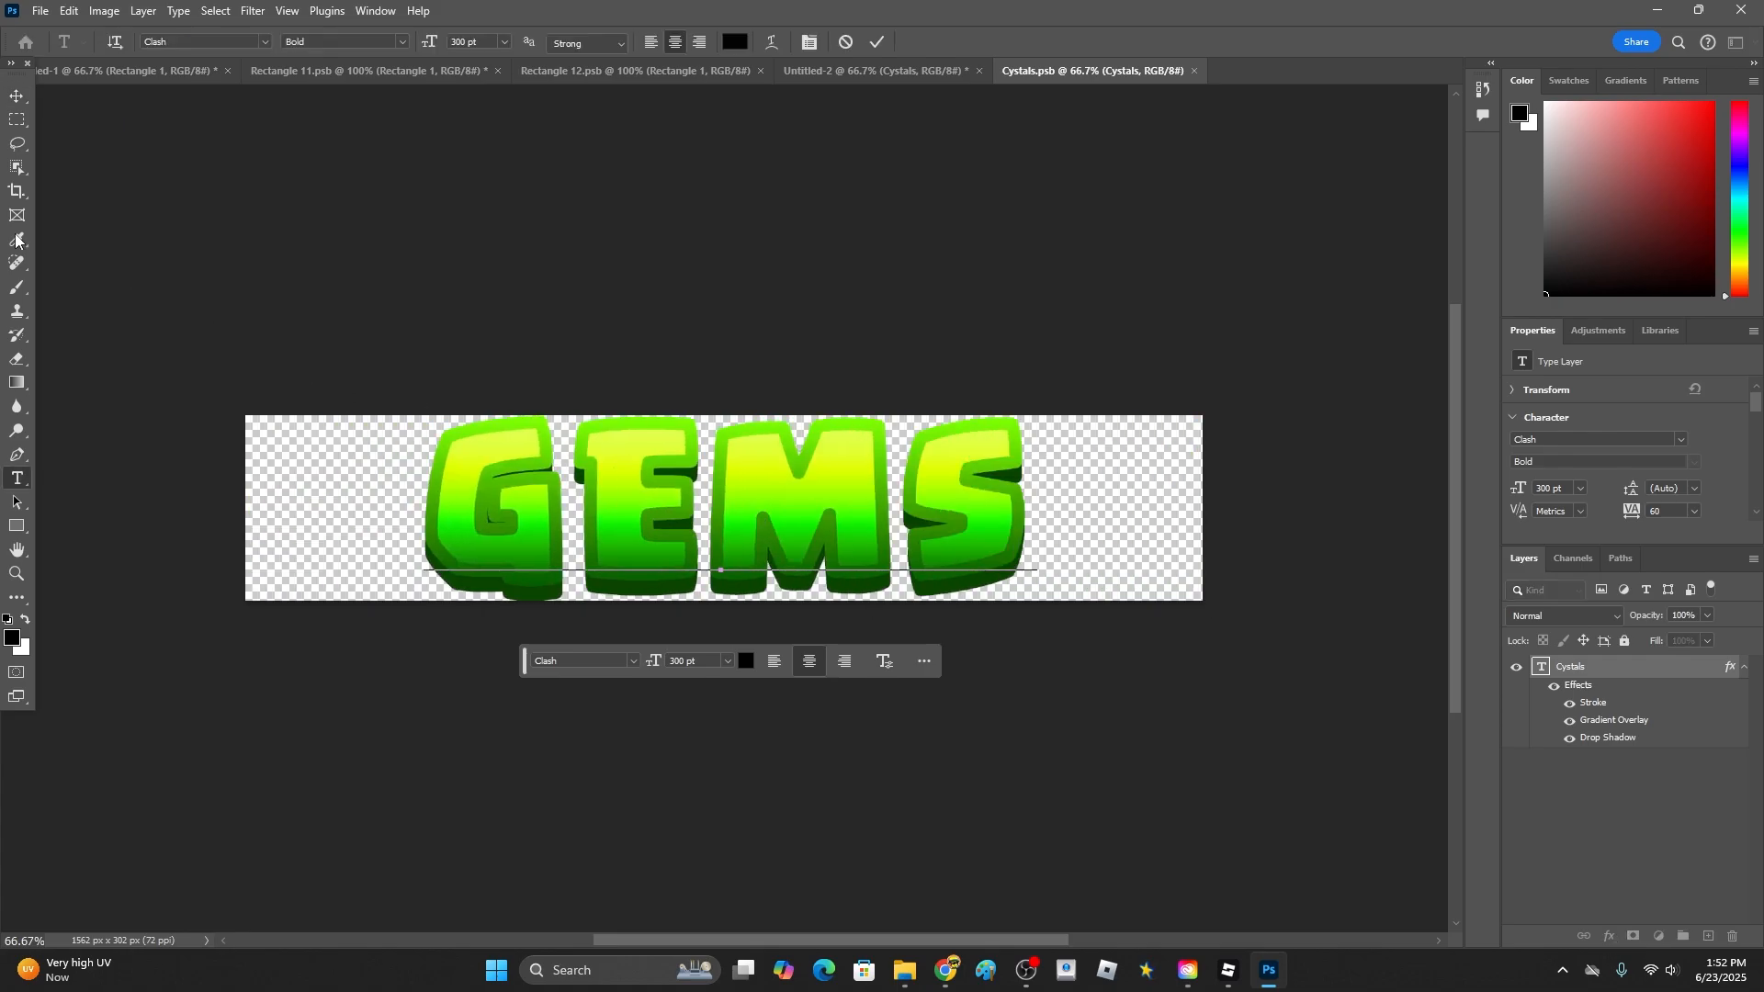
- Crop the smart object's sides to fit the GEMS lettering, save it and return to the Untitled-2 document
click(17, 191)
drag(243, 522, 329, 558)
drag(1119, 517, 1027, 519)
key(Return)
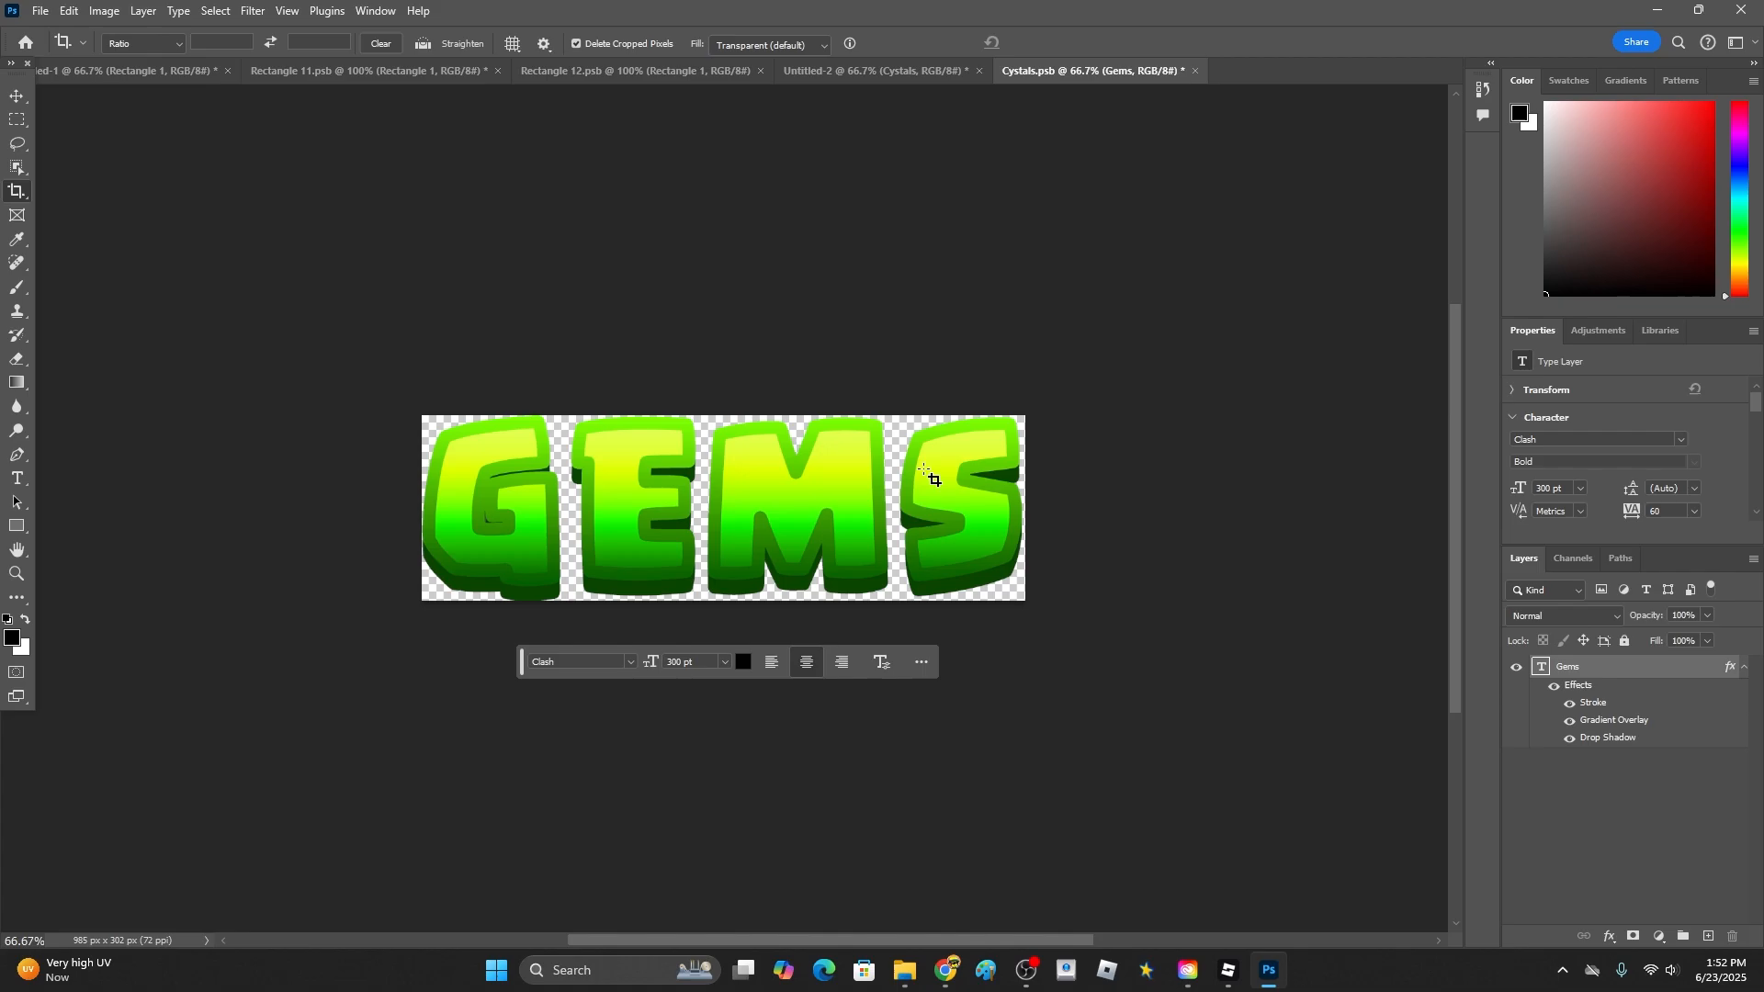
key(ctrl)
click(853, 74)
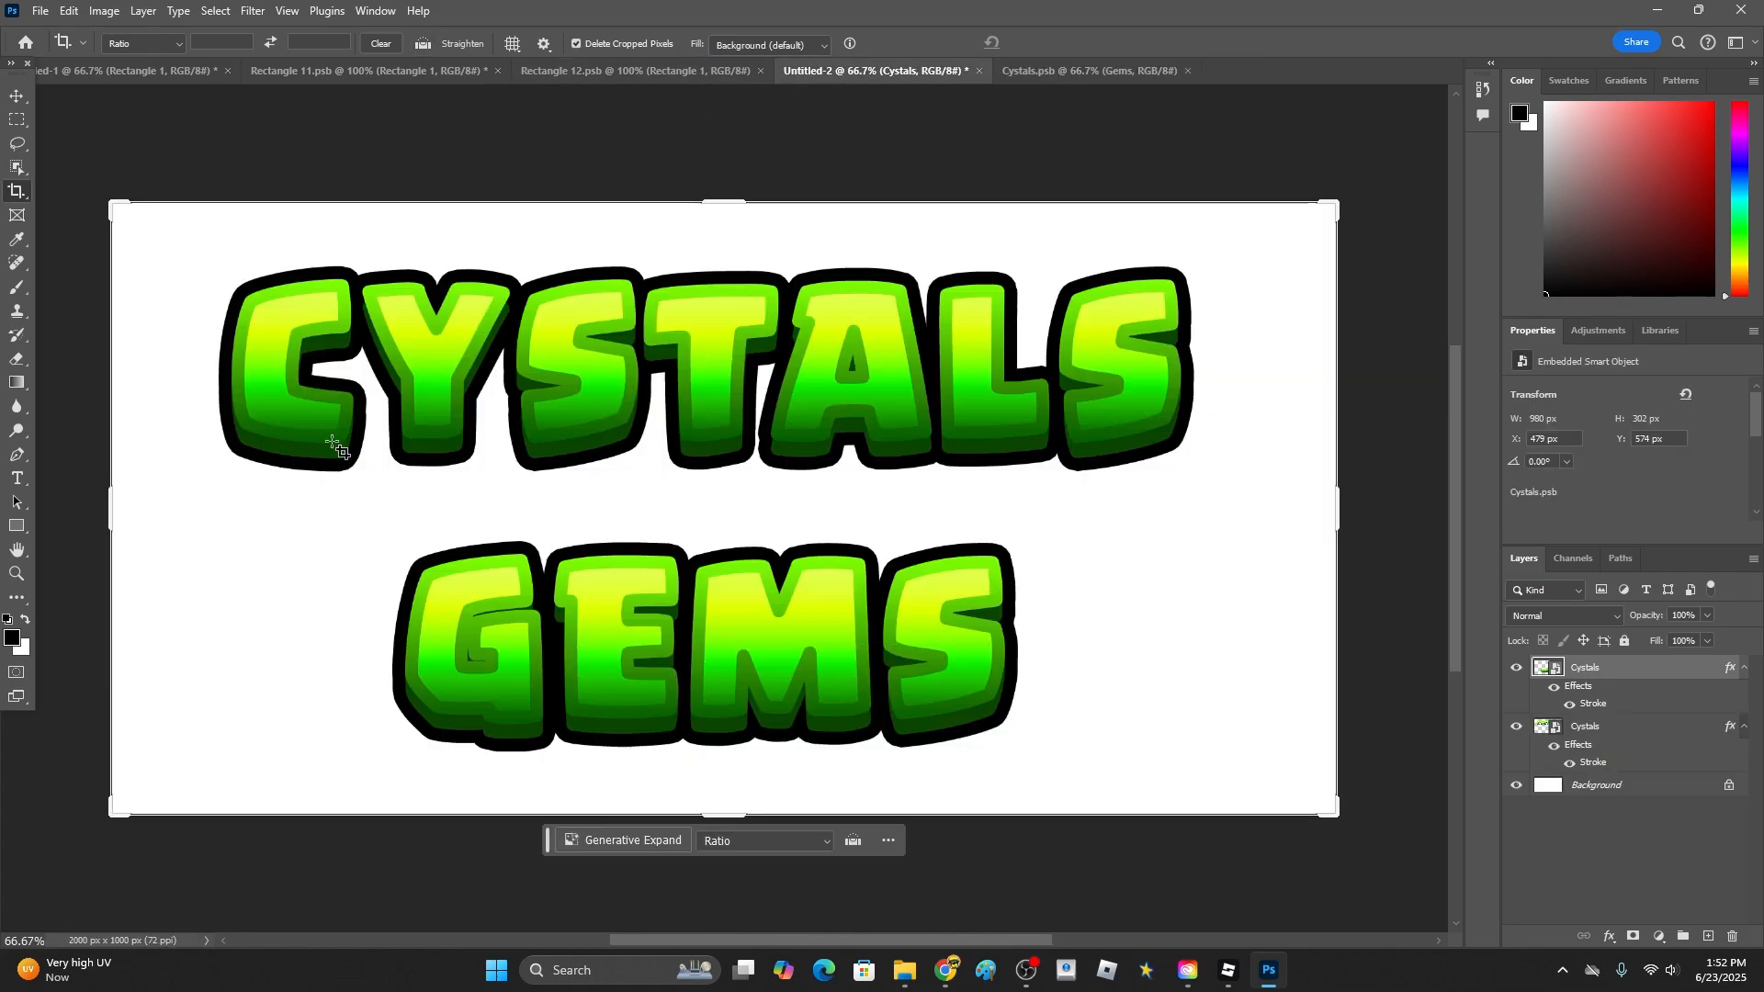
- Try shifting the GEMS title on the canvas and undo the move
key(v)
drag(729, 674, 816, 694)
key(ctrl+z)
- Reopen the smart object document, try replacing GEMS with "COINDS" and undo the text change
click(1110, 82)
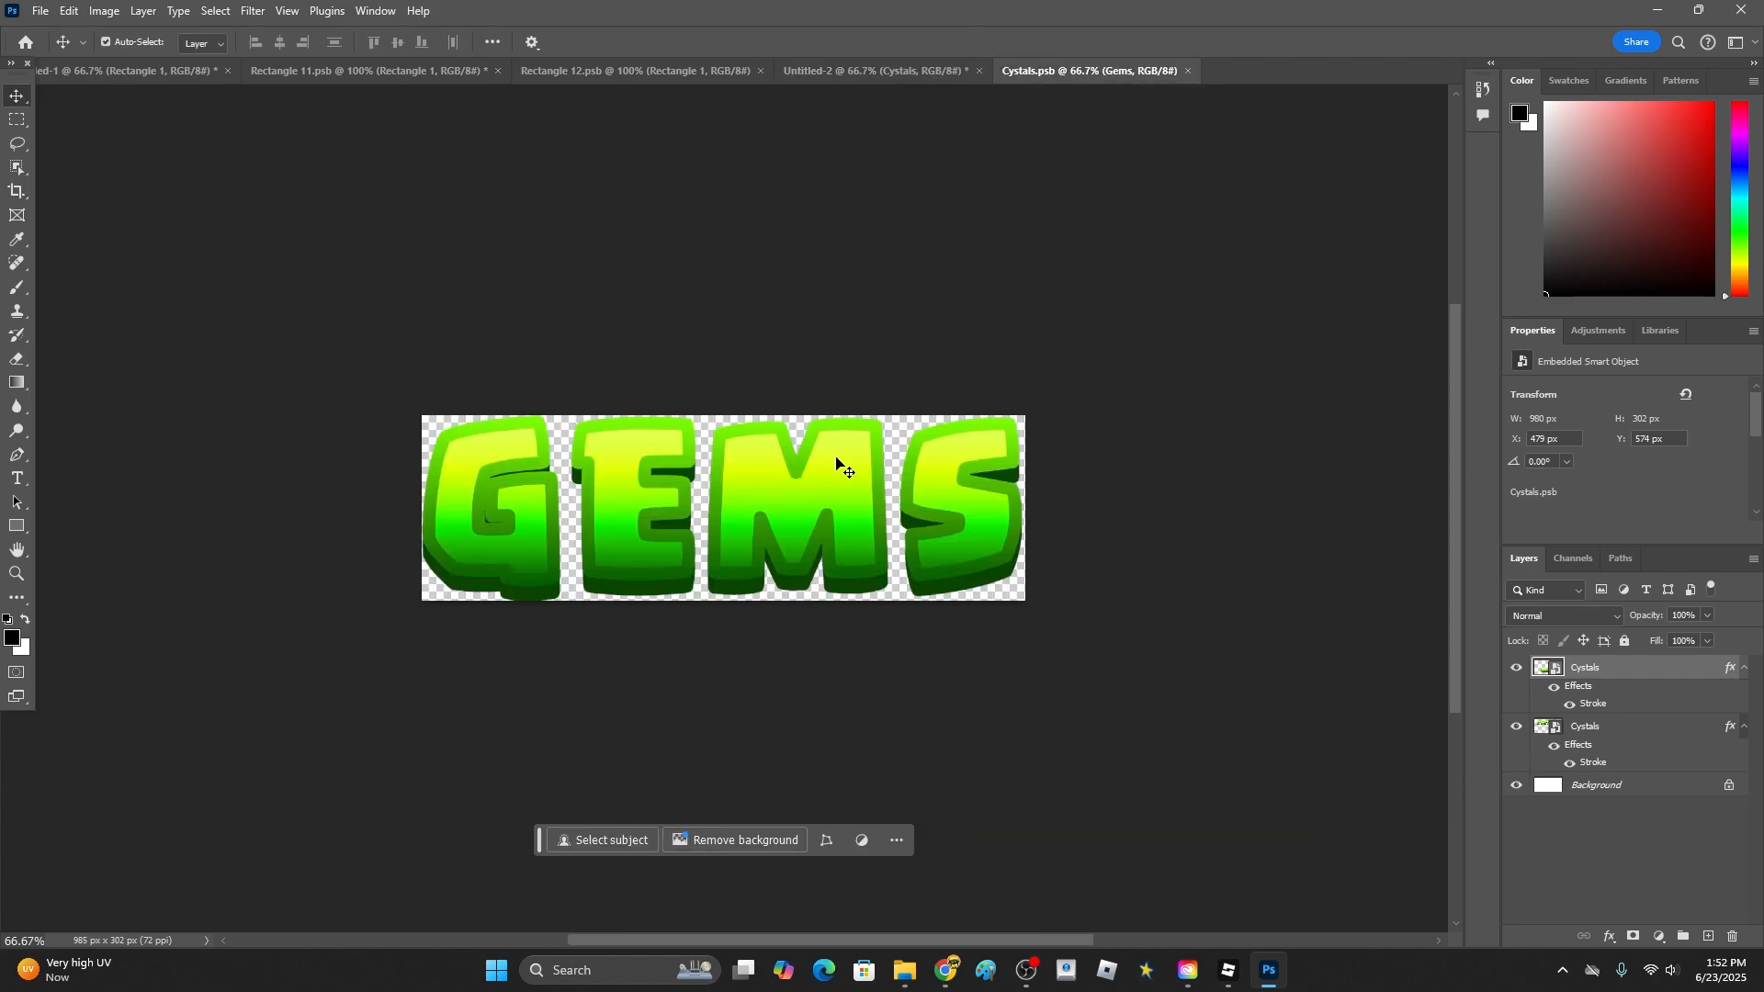
double_click(812, 501)
text(COINDO)
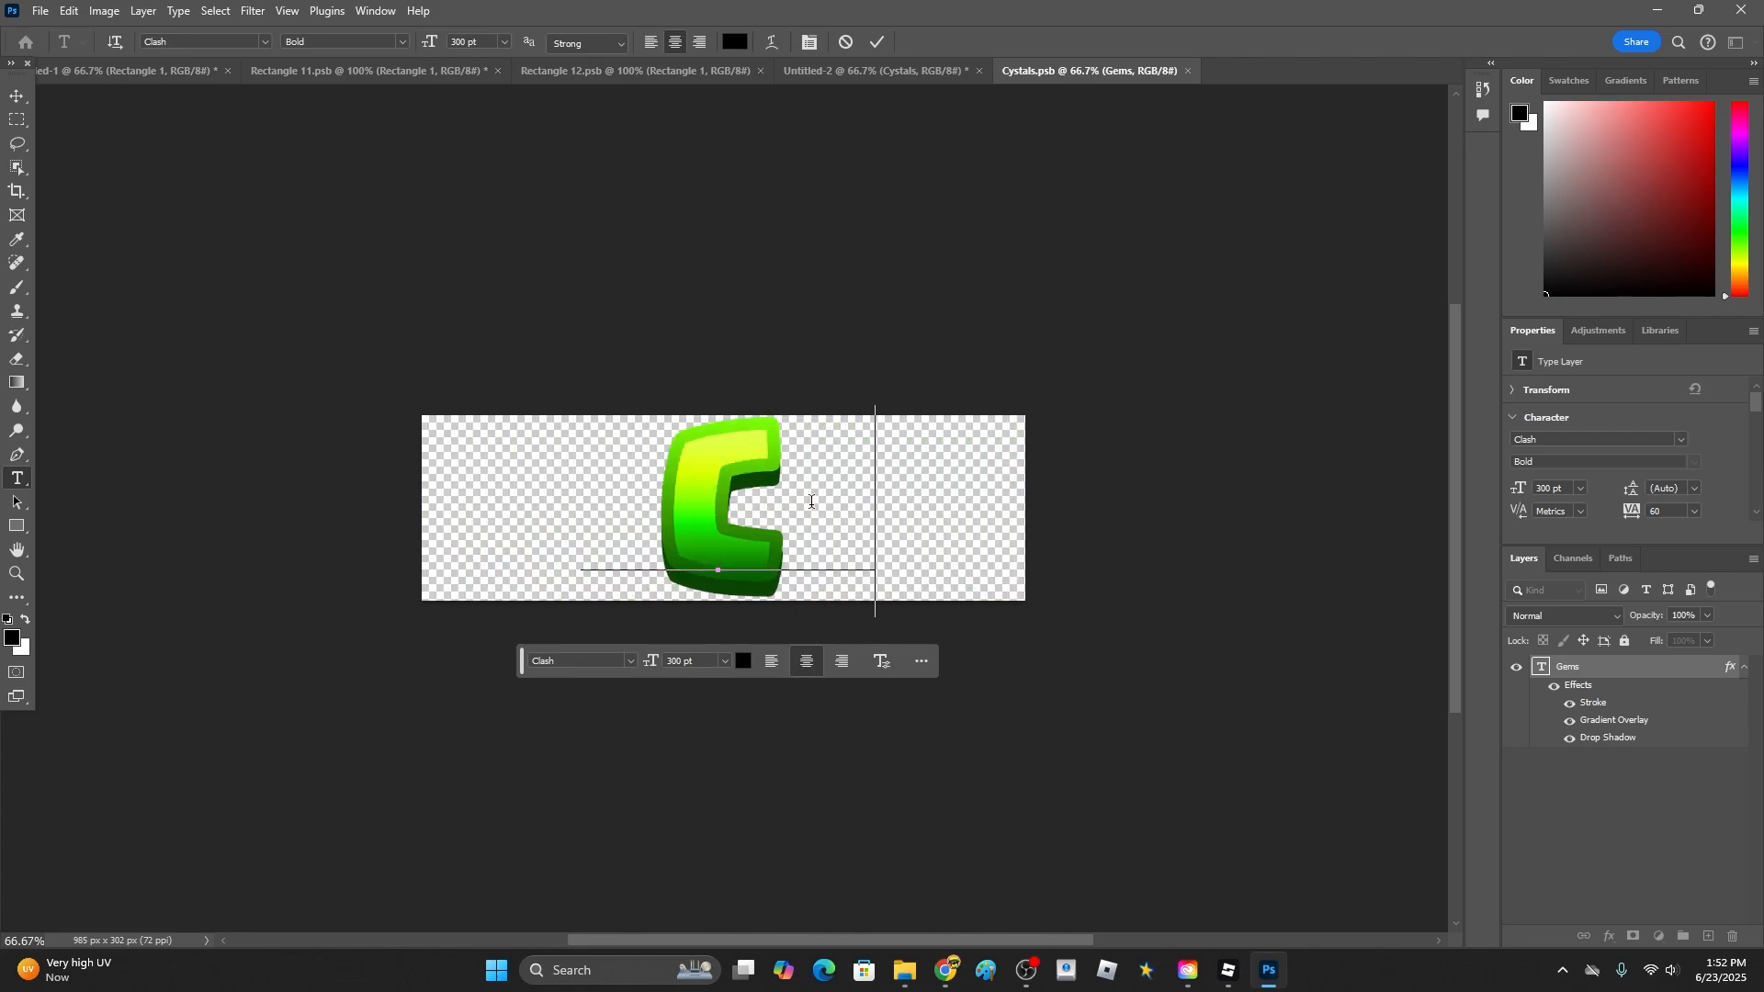
click(896, 363)
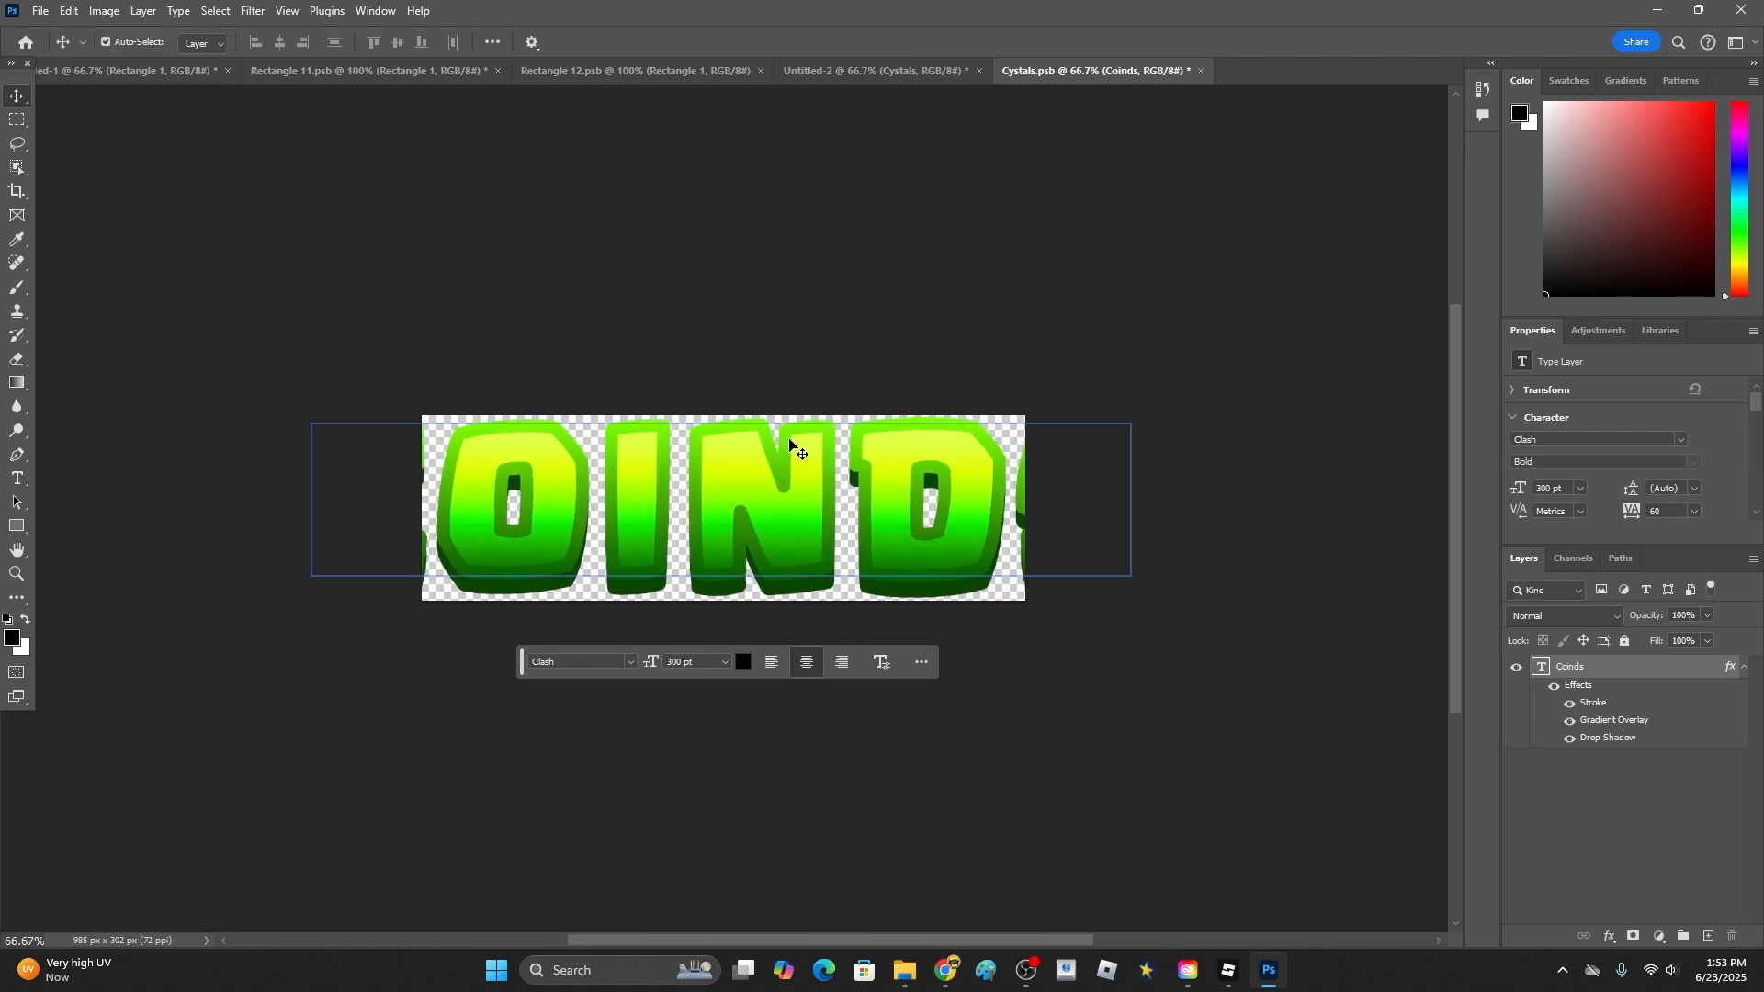
key(ctrl+z)
- Return to the Untitled-2 document and hide the layer with the GEMS title
click(901, 79)
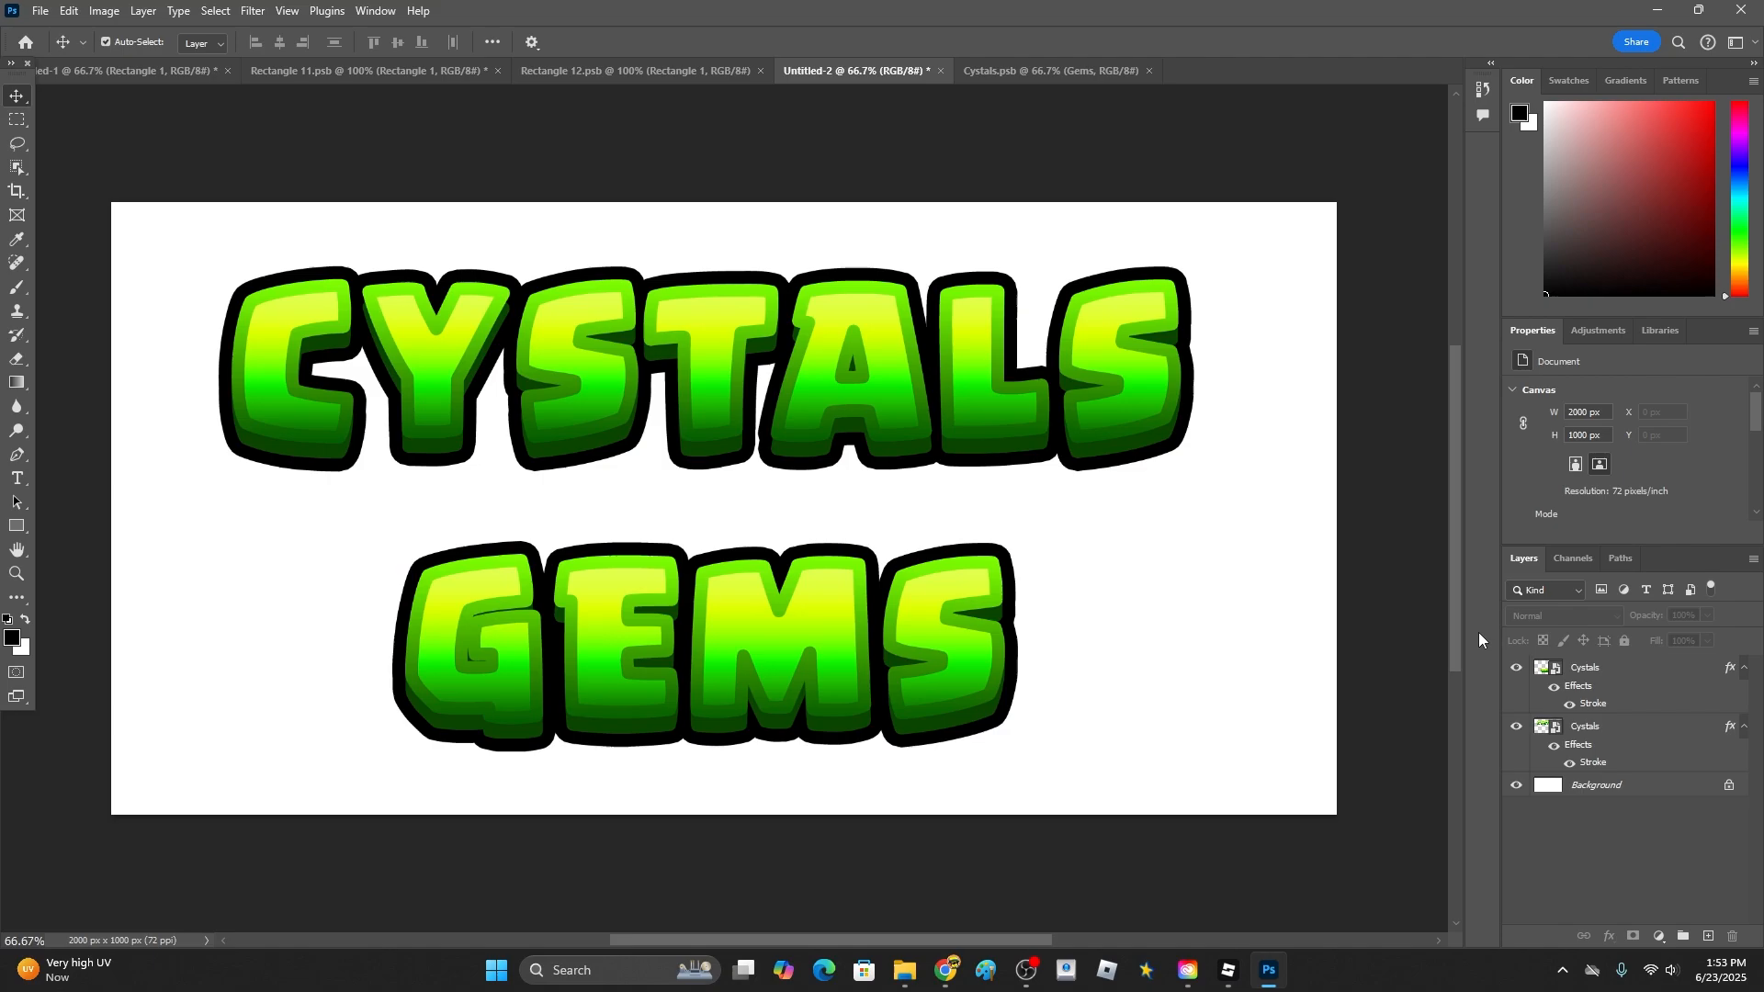
click(1527, 668)
click(1518, 668)
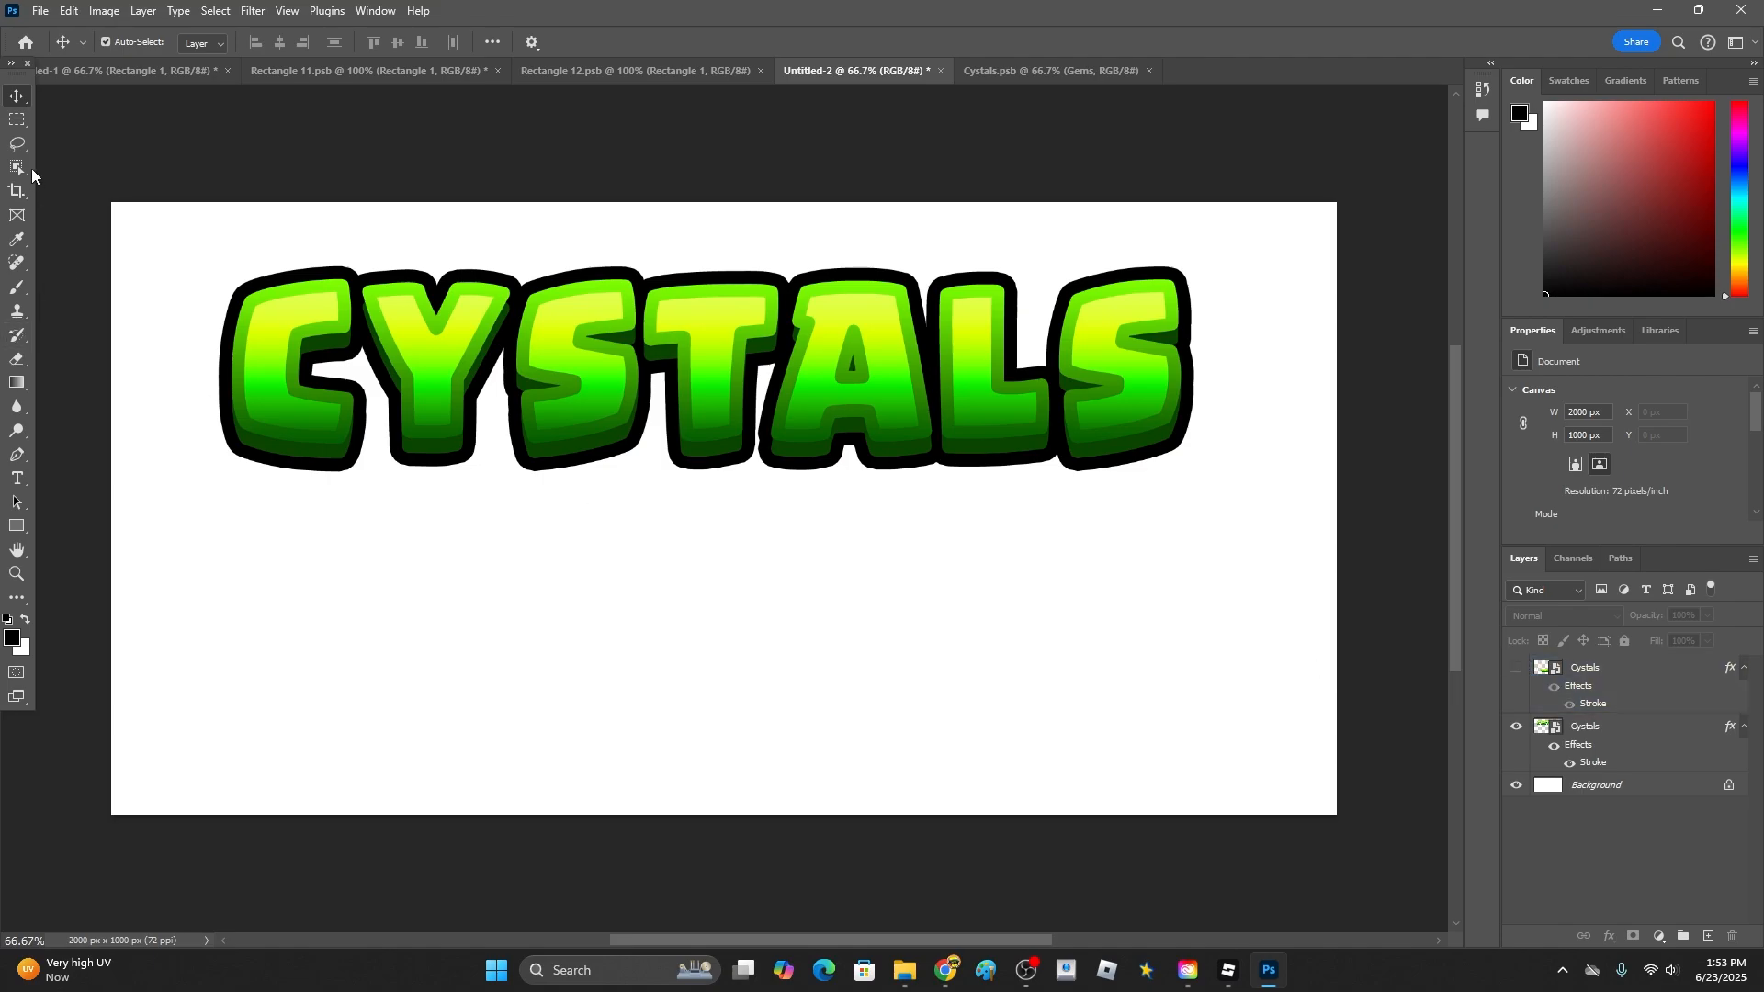
- Extend the canvas downward to 2000 x 1736 px with the Crop tool to make room below the CYSTALS title
click(17, 191)
drag(112, 504, 112, 504)
drag(725, 815, 734, 931)
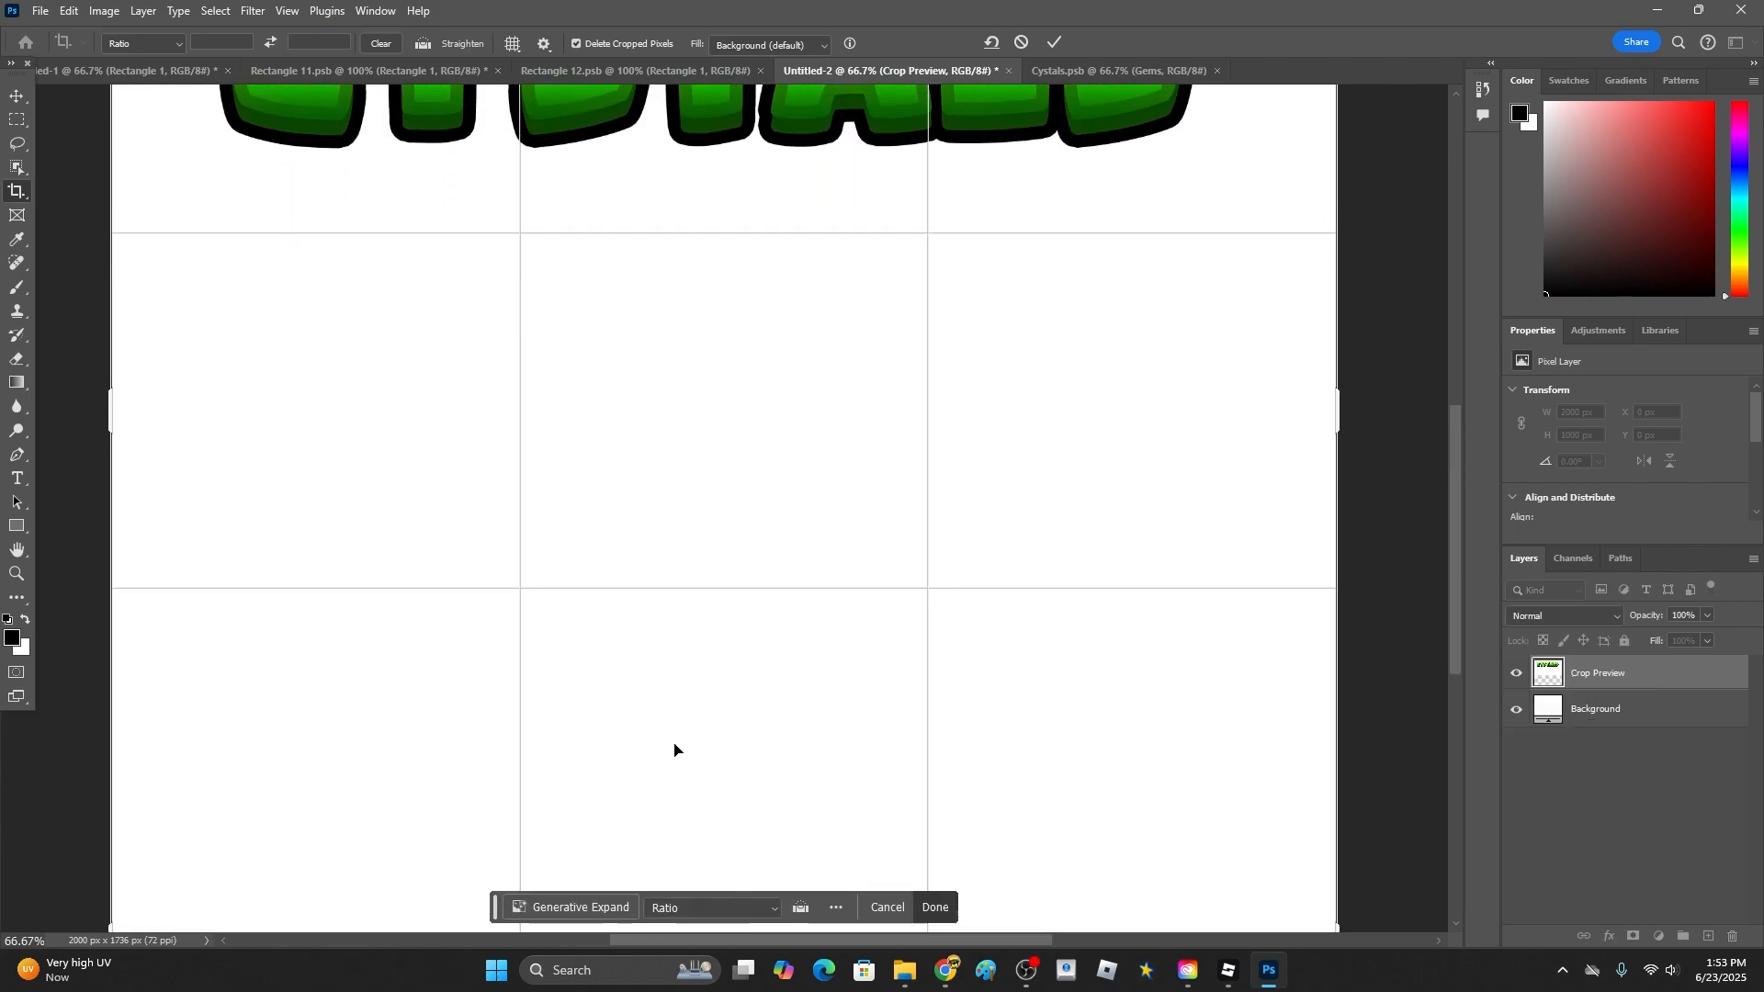
key(ctrl+minus)
key(ctrl+minus)
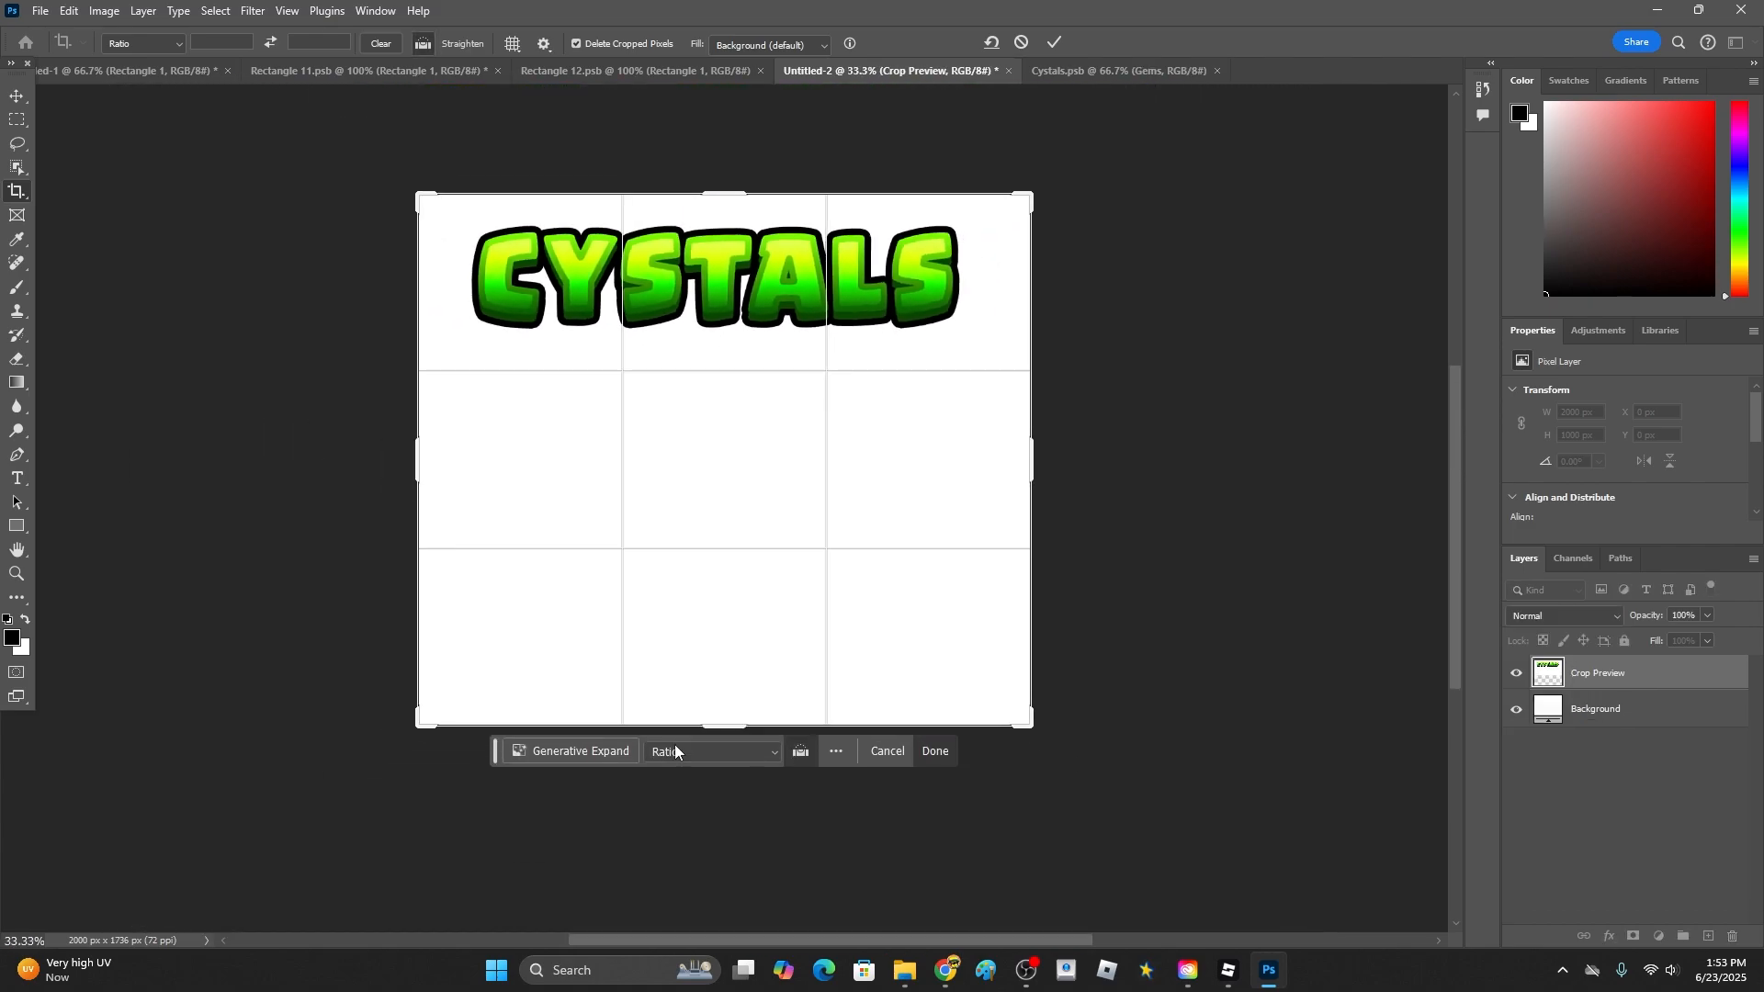
scroll(781, 601, up, 1)
click(946, 768)
- Draw a black rounded rectangle about 1782 x 1286 px below the title and center it horizontally on the canvas
key(u)
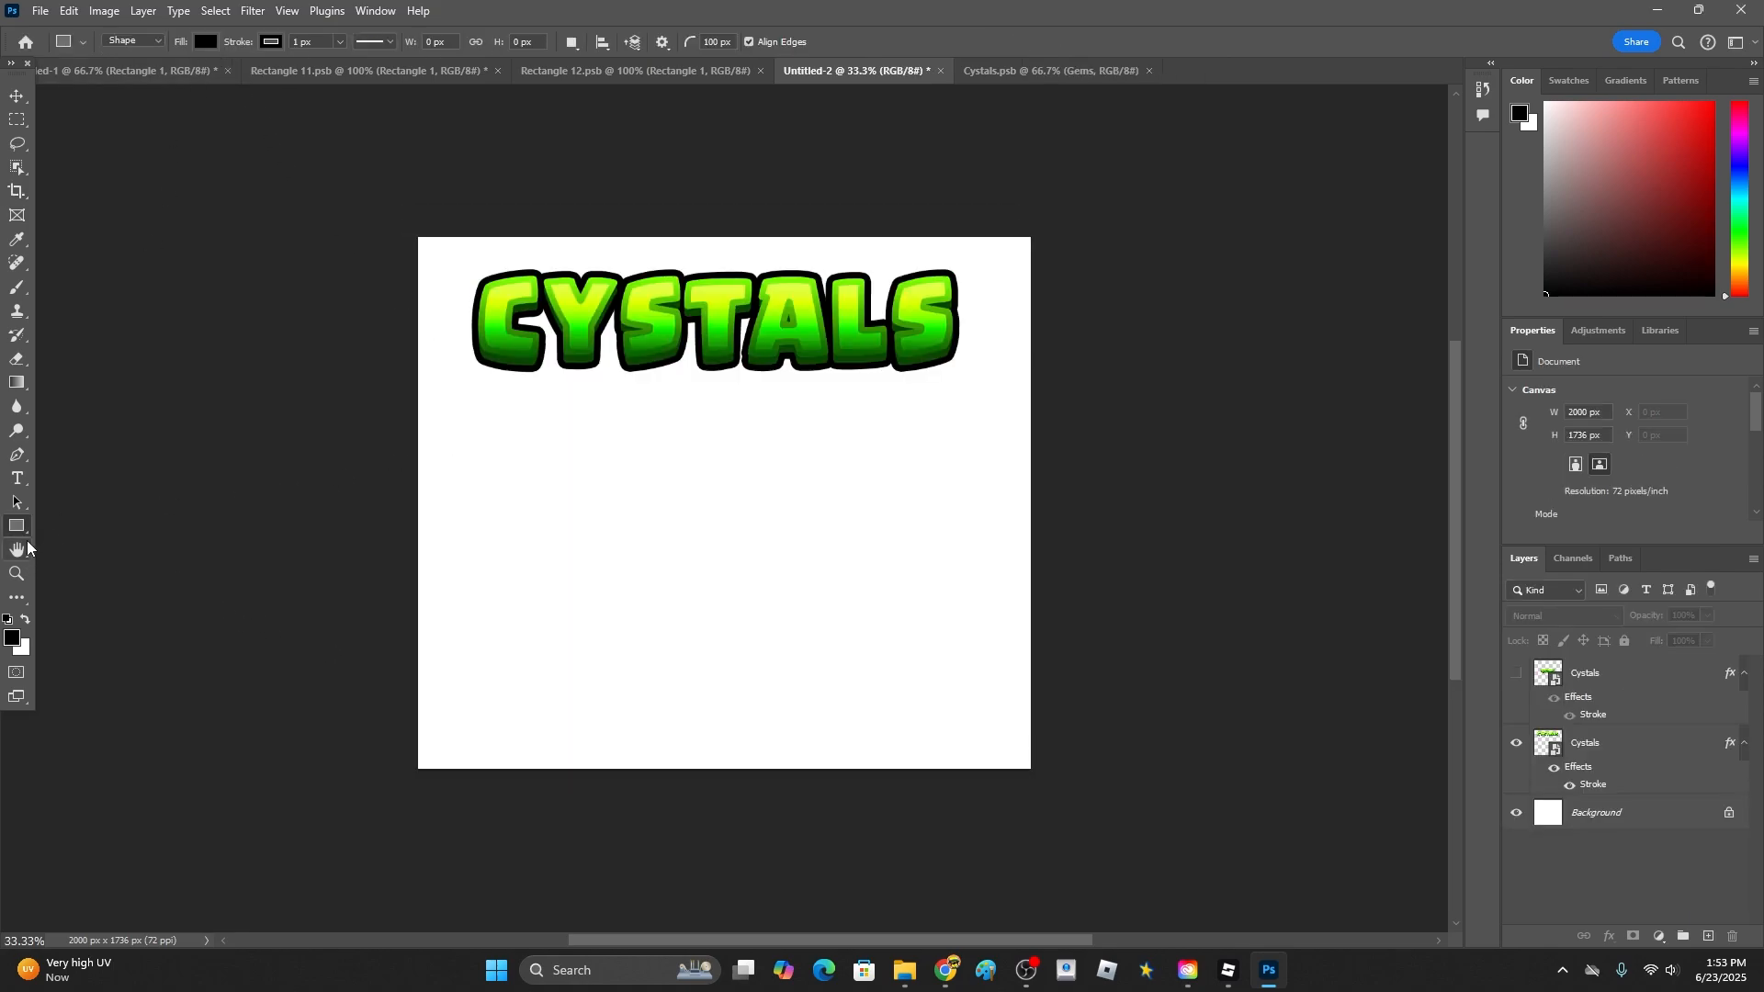
drag(469, 365, 1000, 758)
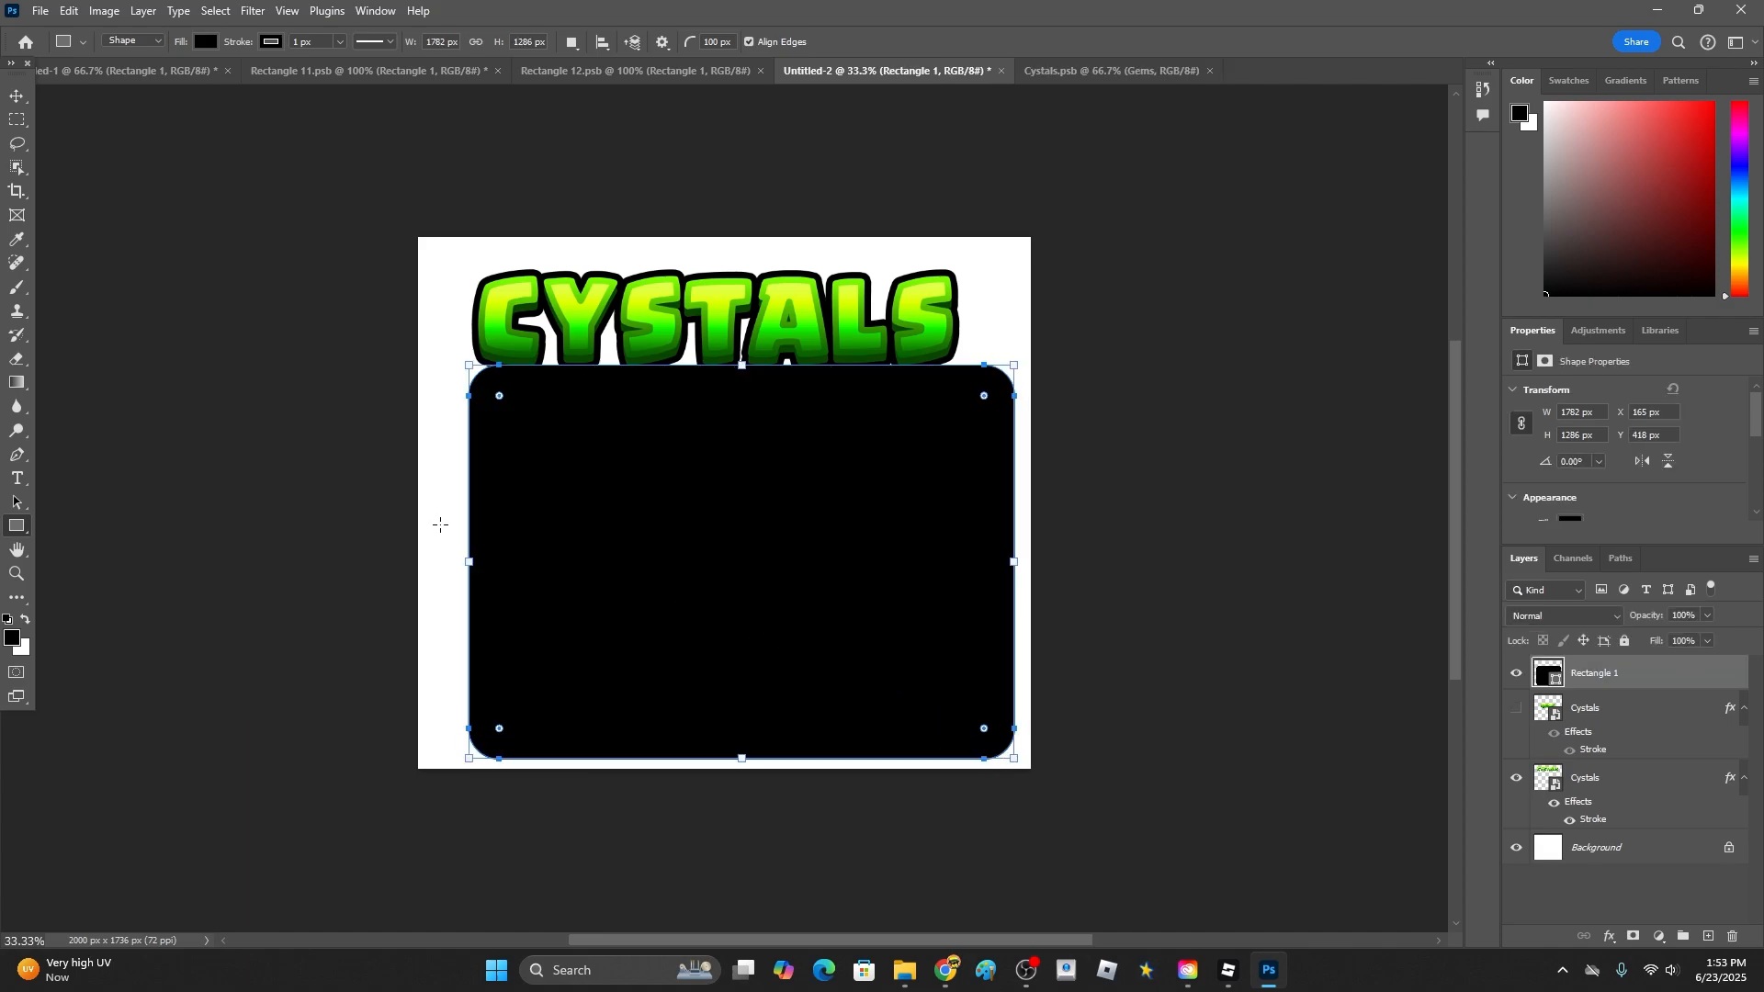
key(v)
drag(593, 556, 572, 559)
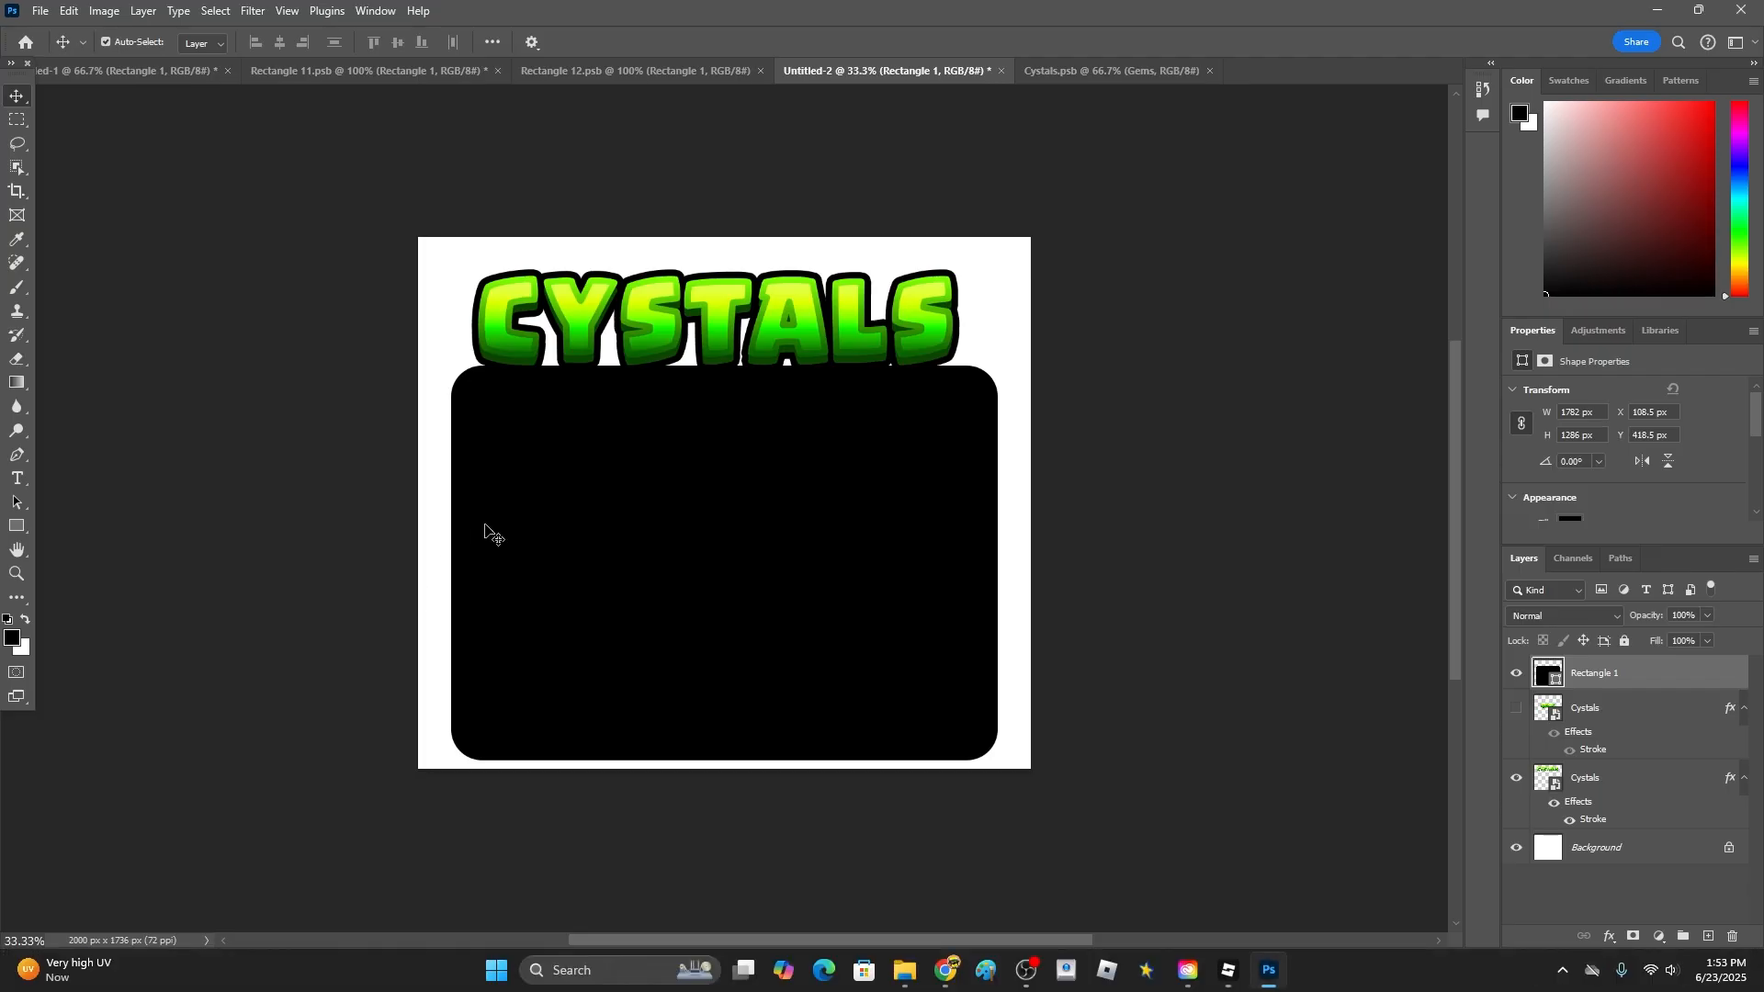
- After checking the Gems panel in Roblox Studio, place the CYSTALS layer above the rectangle and overlap the title with the rectangle's upper edge
click(1229, 971)
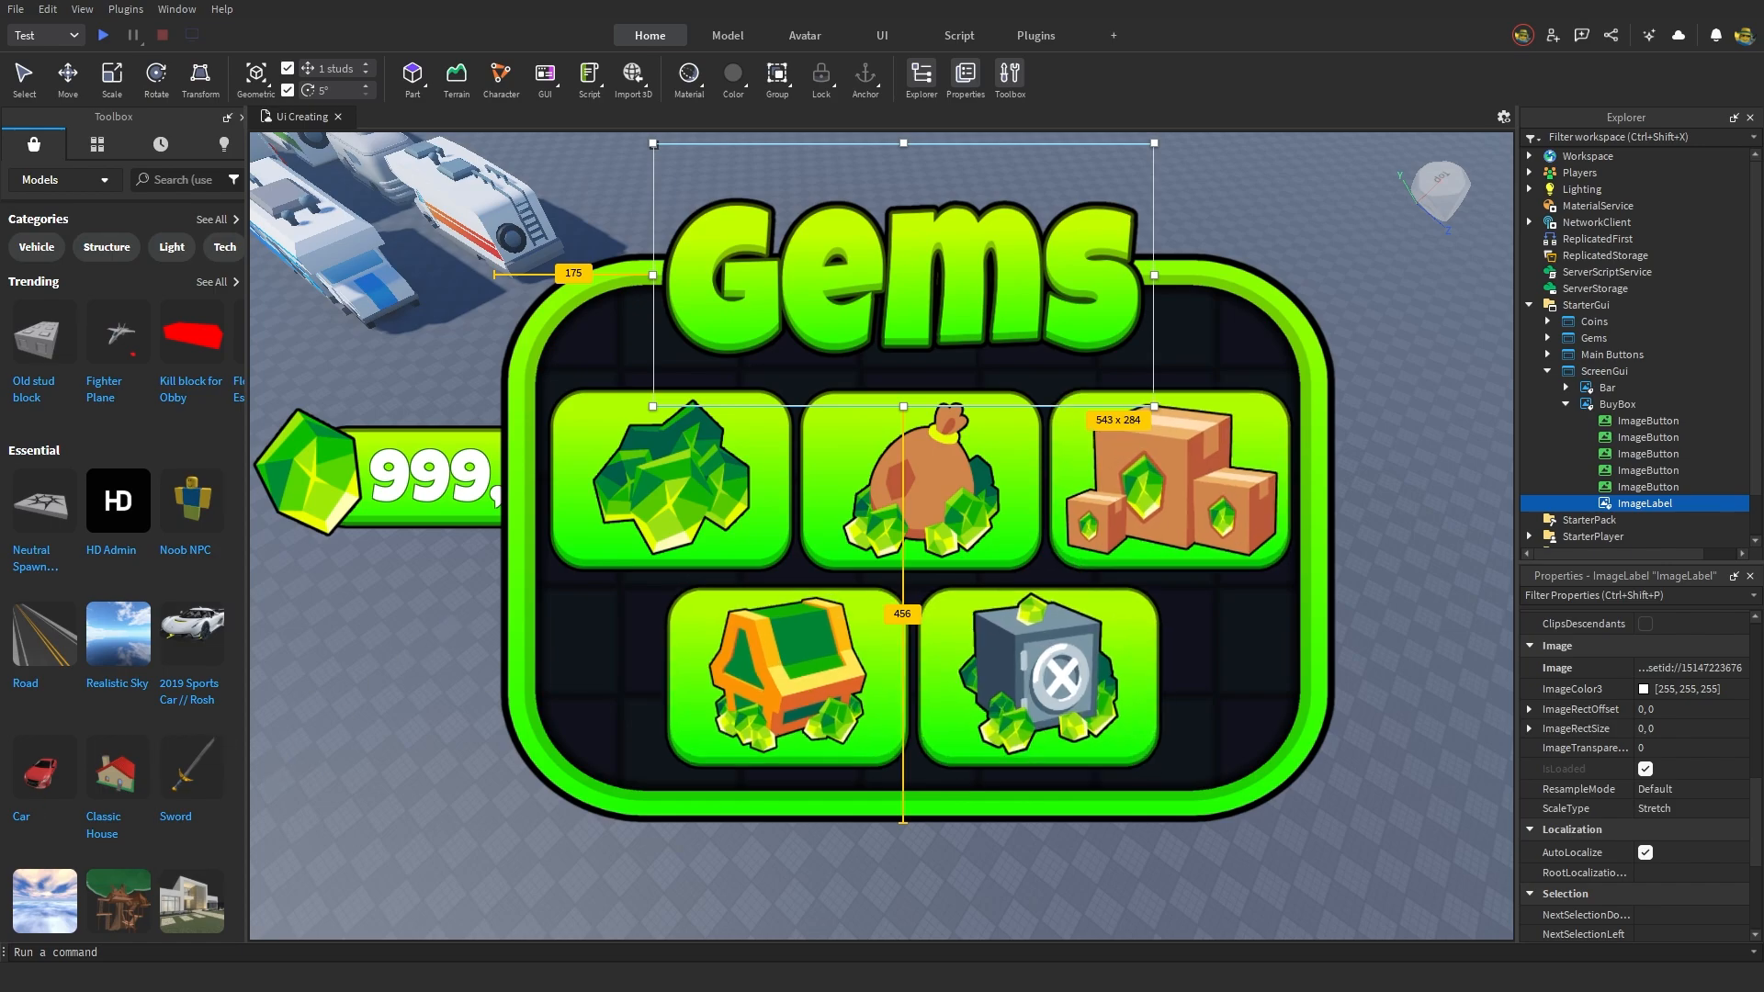
key(alt+Tab)
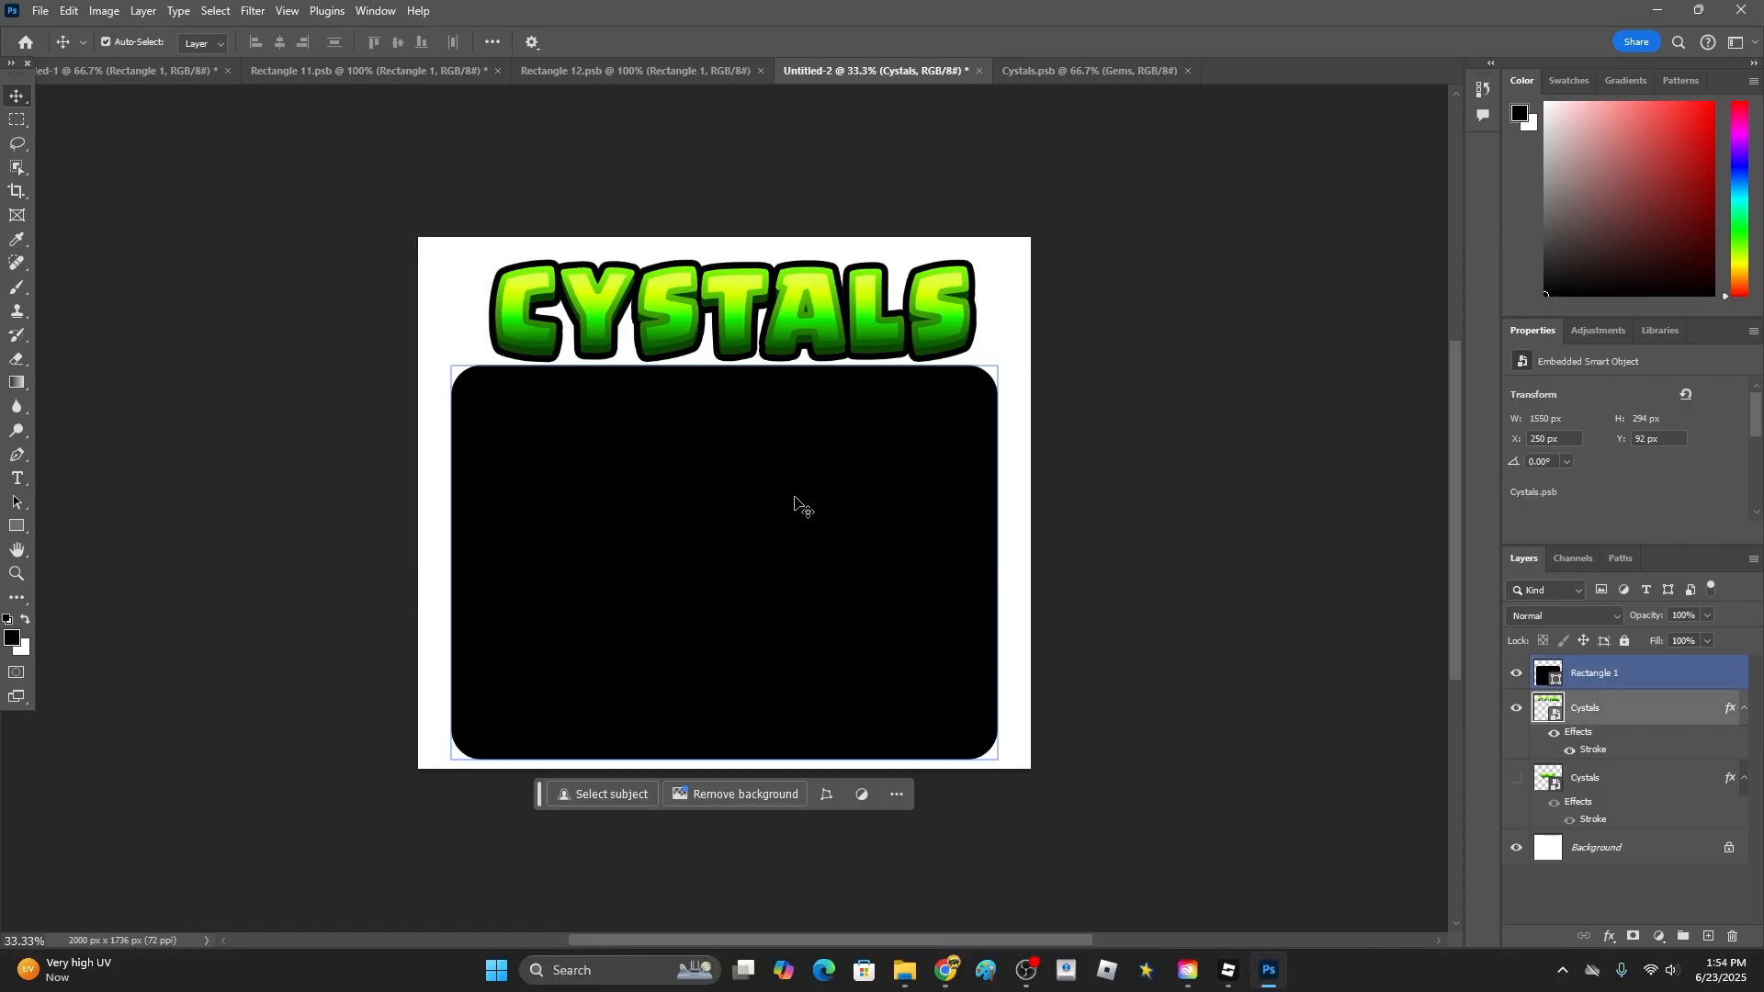
drag(827, 510, 830, 503)
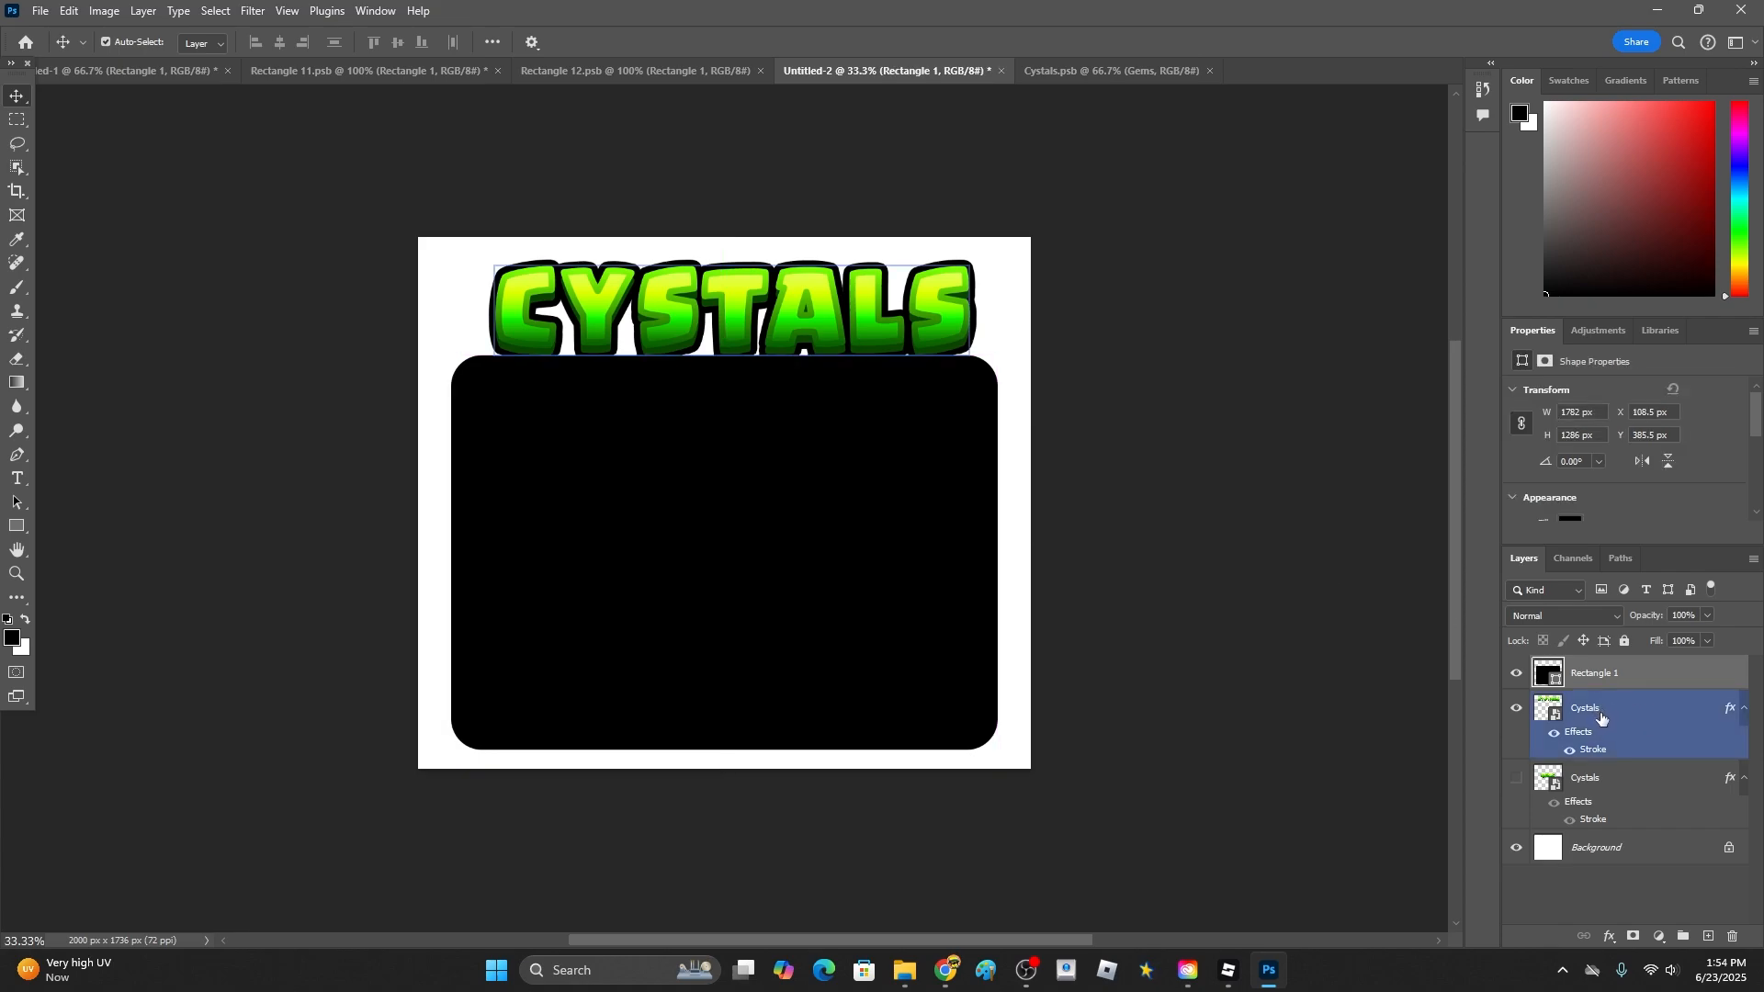
drag(1601, 716, 1608, 663)
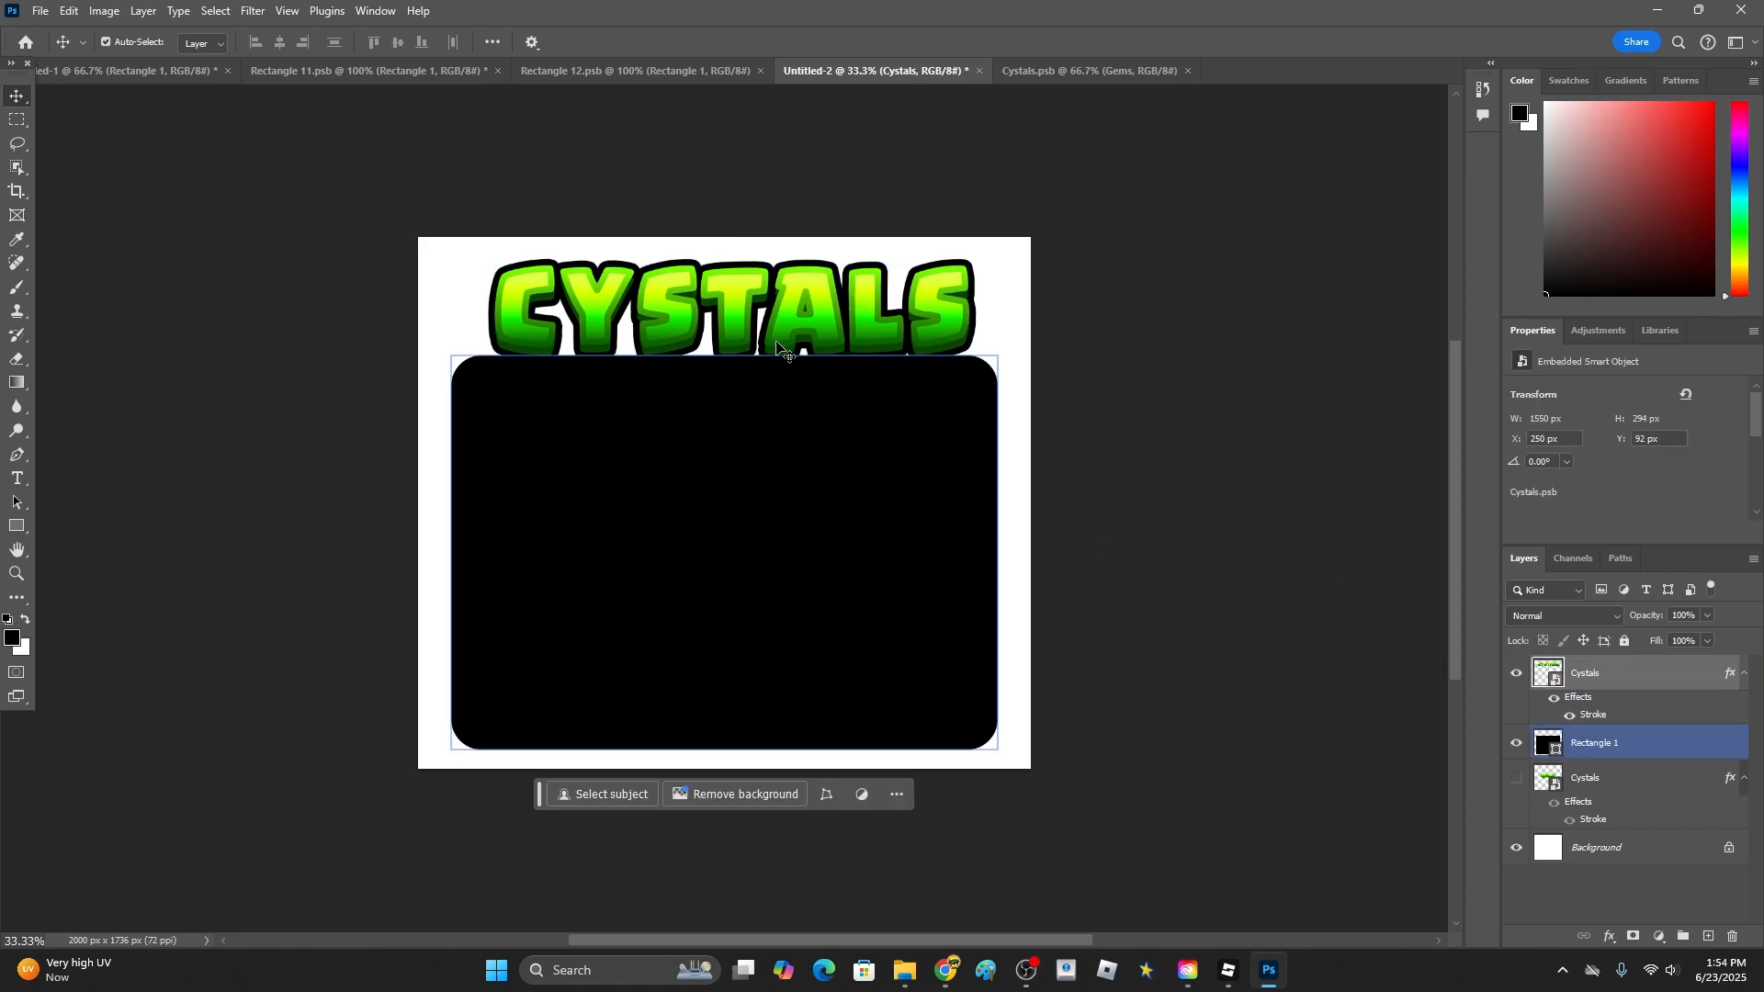
drag(729, 328, 825, 332)
click(857, 503)
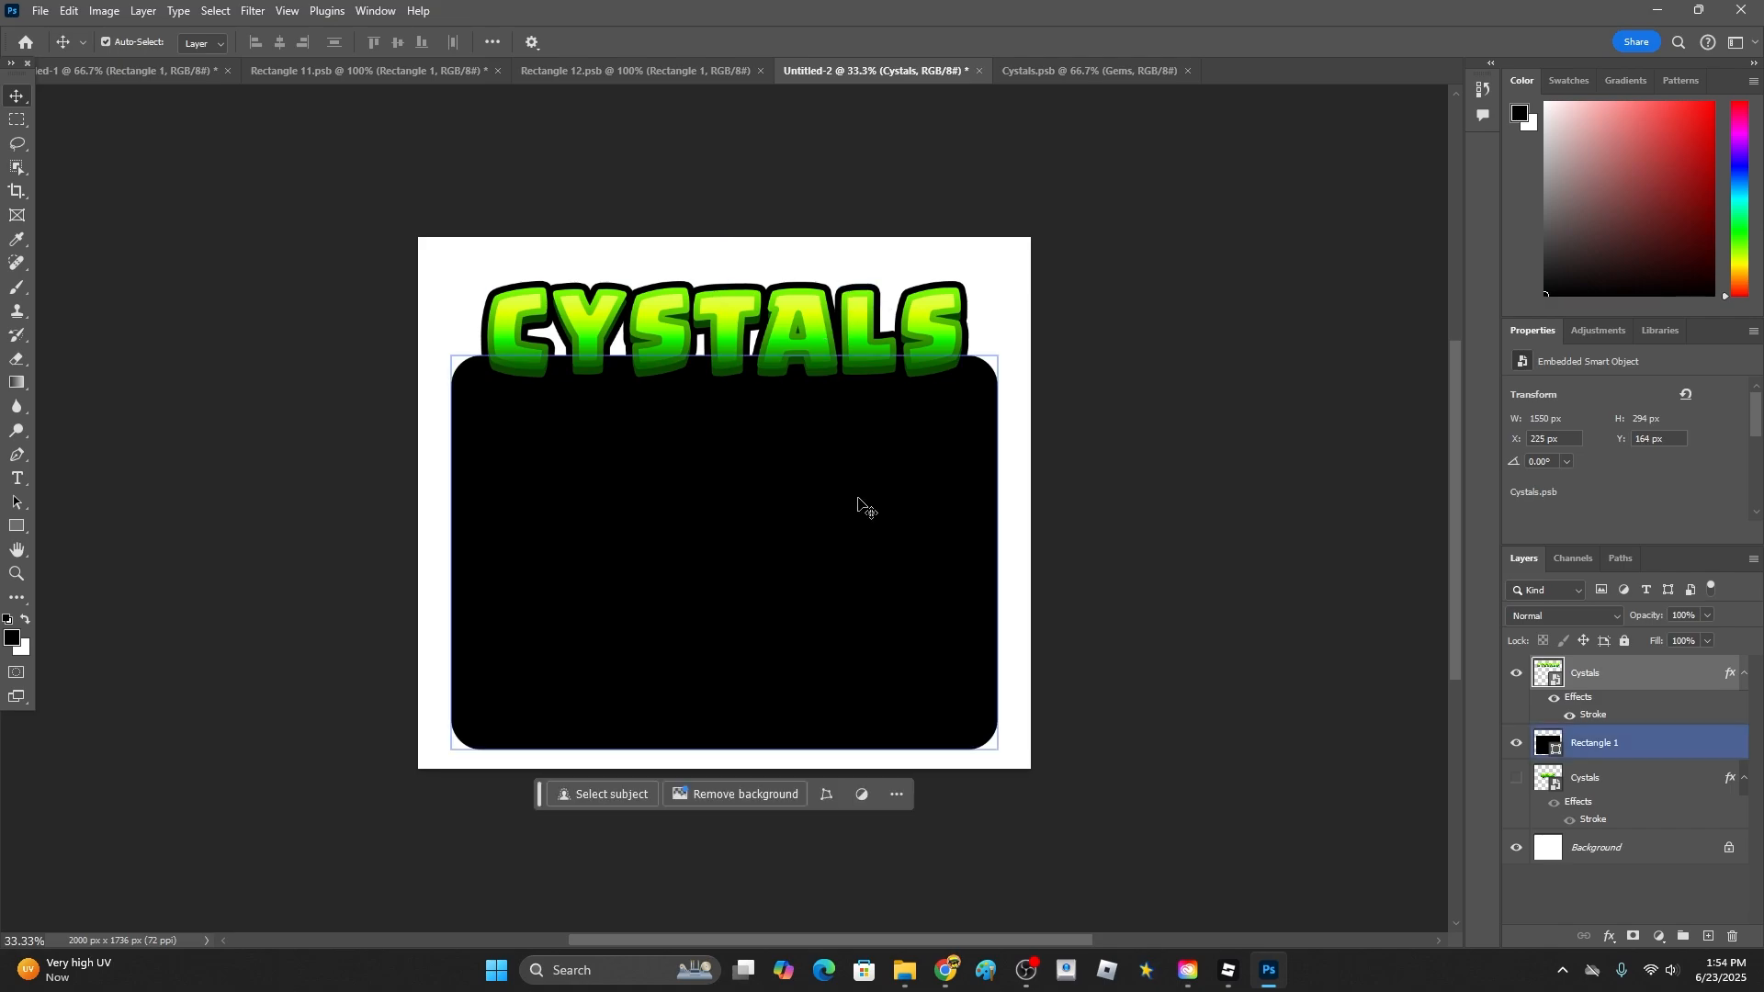
- Add a gradient overlay to the rectangle layer and change its darkest color stop to a near-black navy
double_click(1627, 751)
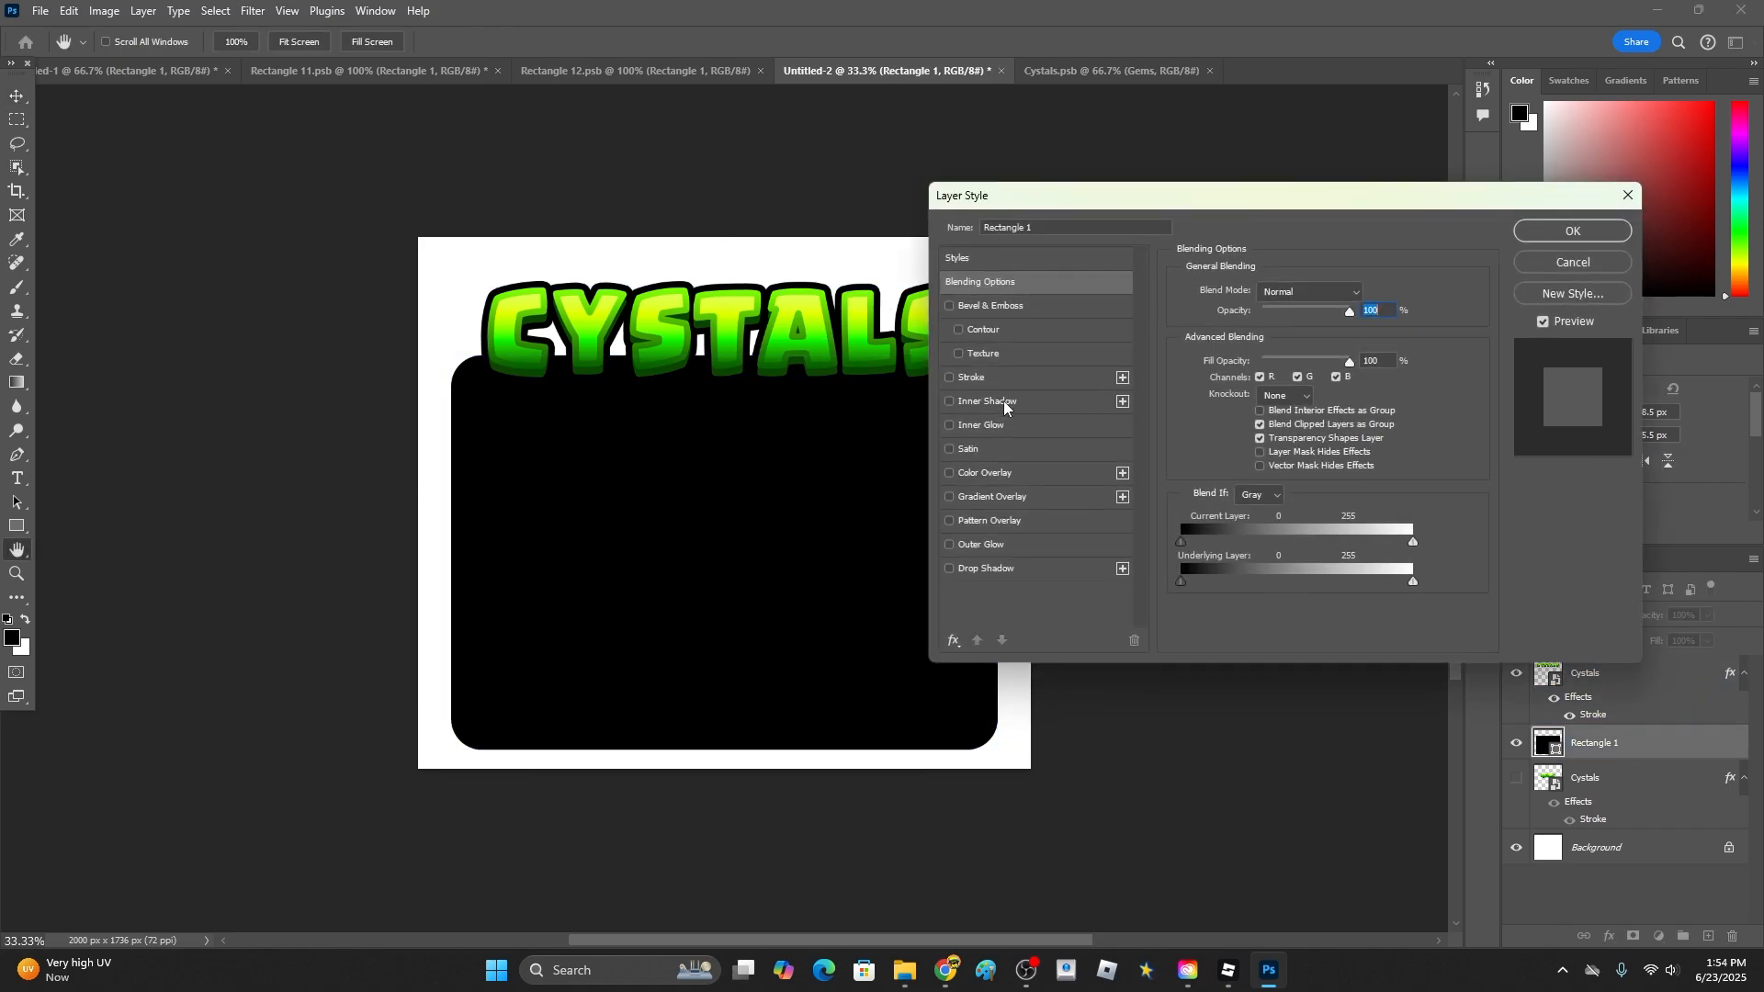
click(1000, 497)
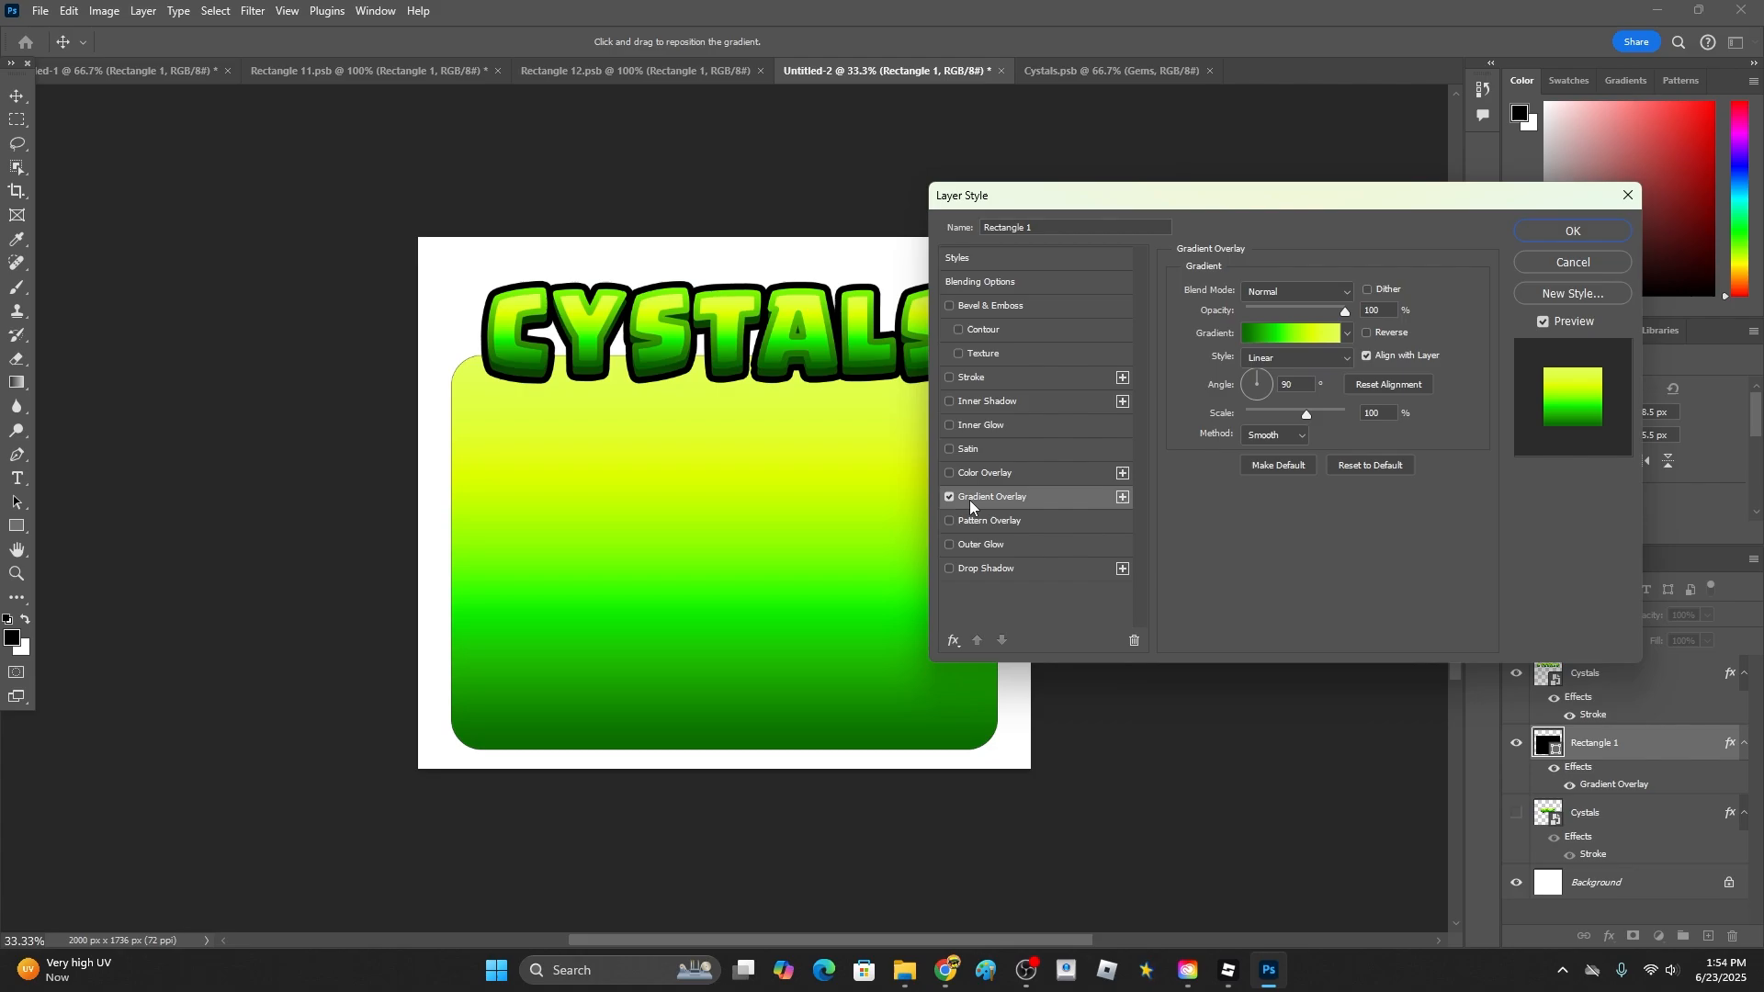
click(1312, 336)
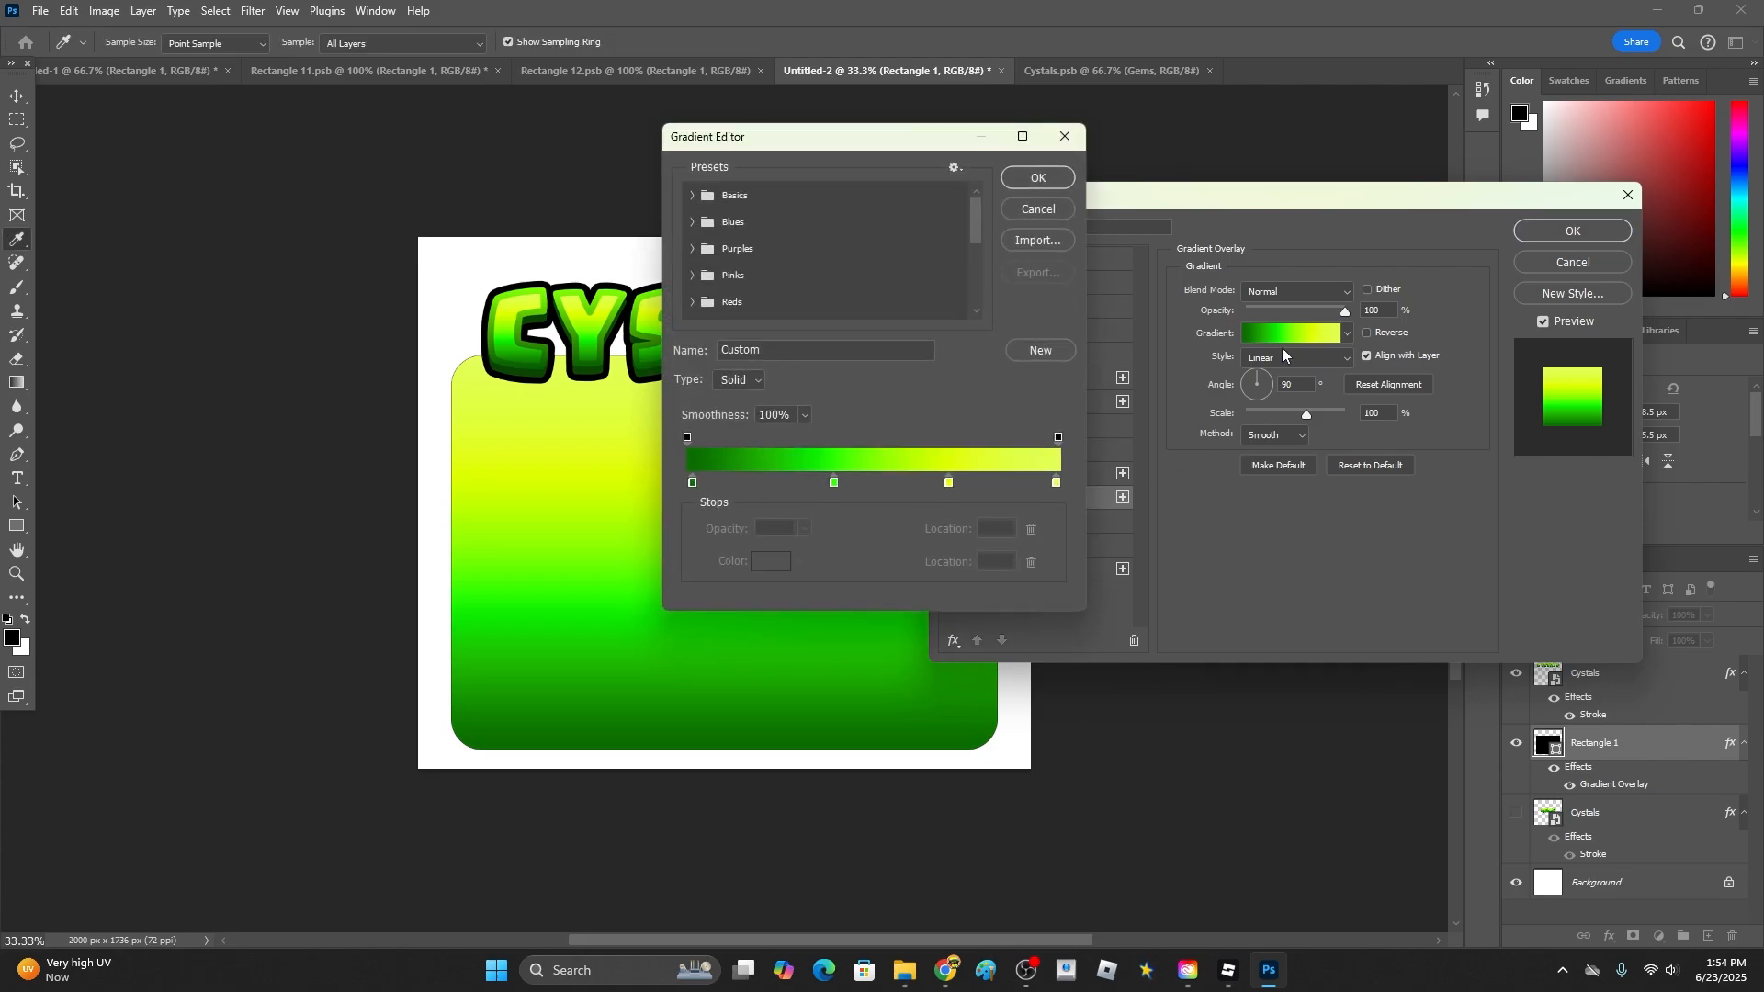
click(693, 483)
click(772, 561)
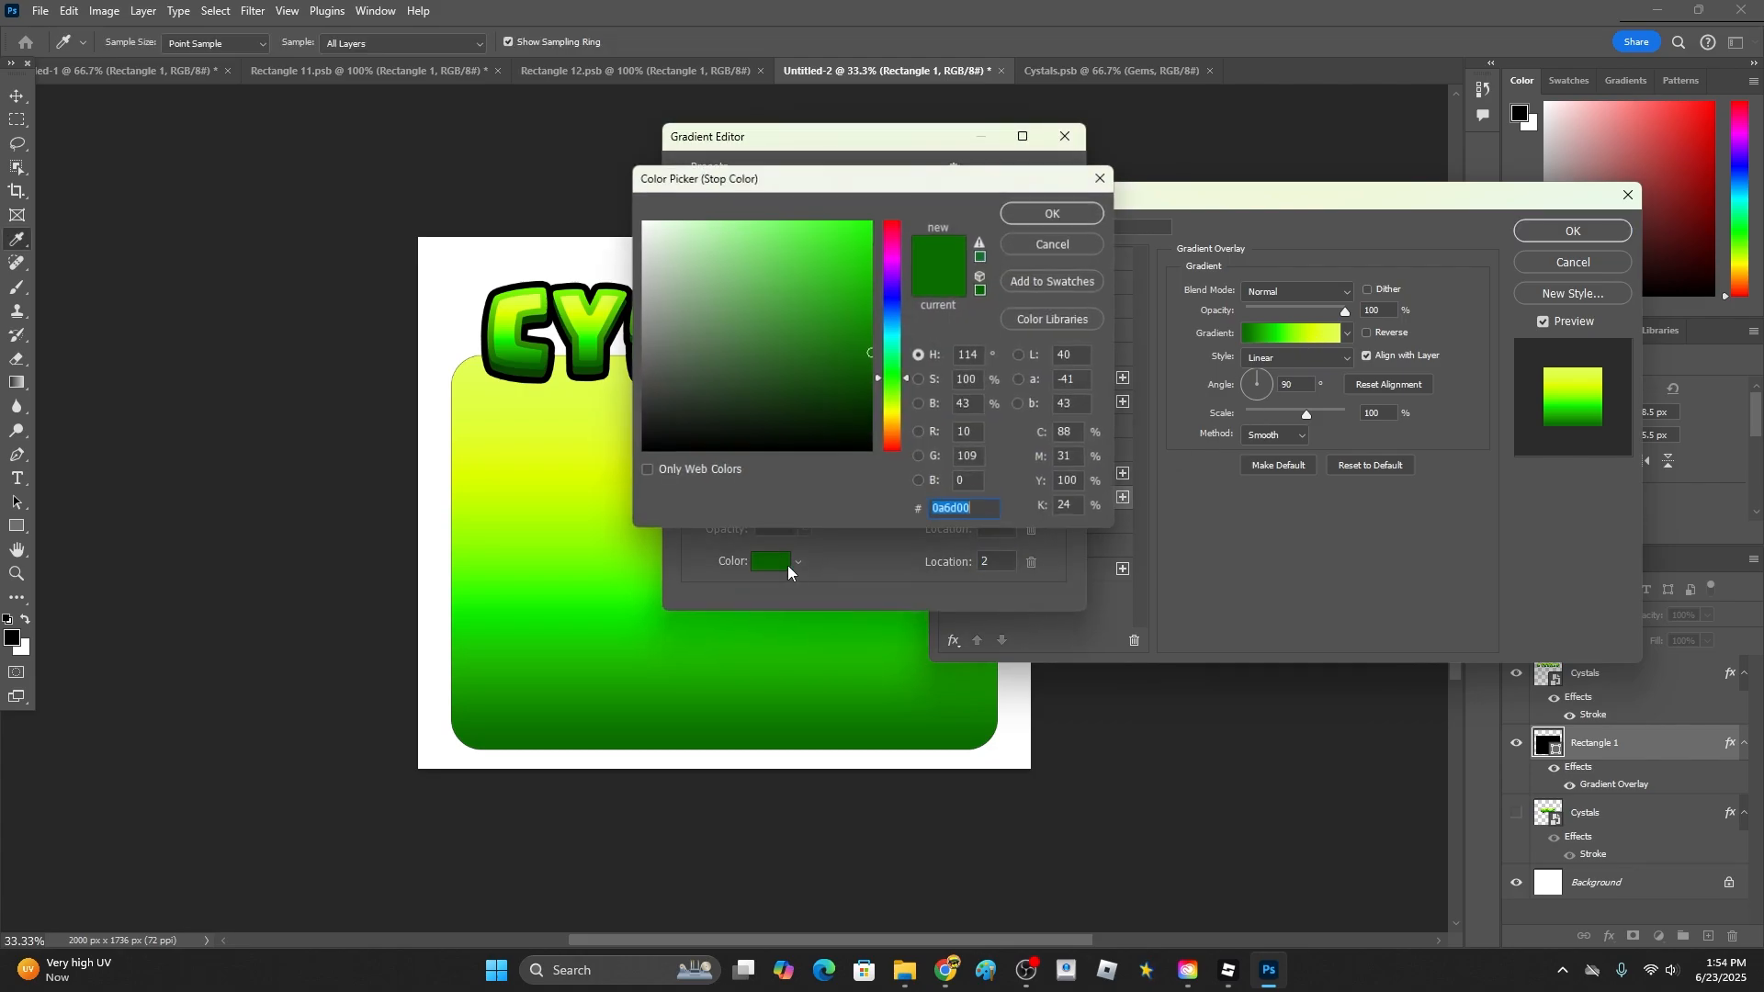
click(896, 313)
mouse_move(753, 413)
mouse_down()
mouse_move(705, 429)
mouse_move(801, 431)
mouse_up()
key(Return)
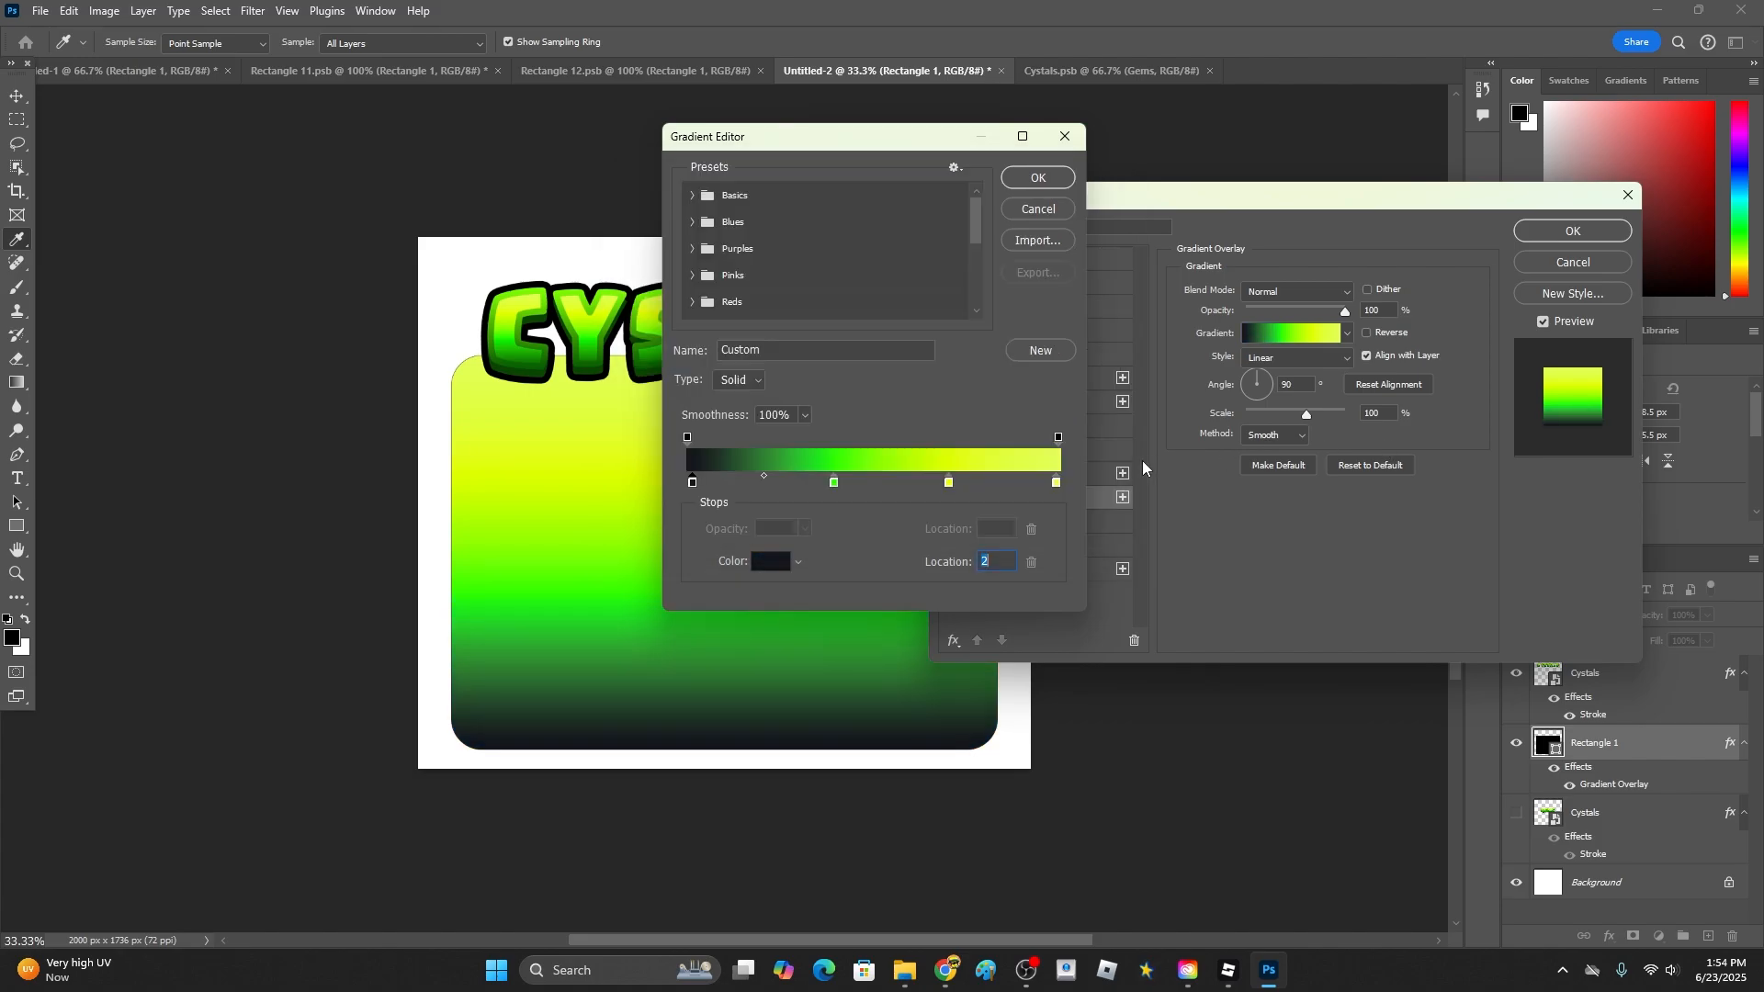
- Remove the two middle stops from the overlay gradient and recolor its yellow end stop dark navy blue
click(834, 483)
click(1031, 562)
click(949, 484)
click(1031, 561)
click(1055, 483)
click(769, 563)
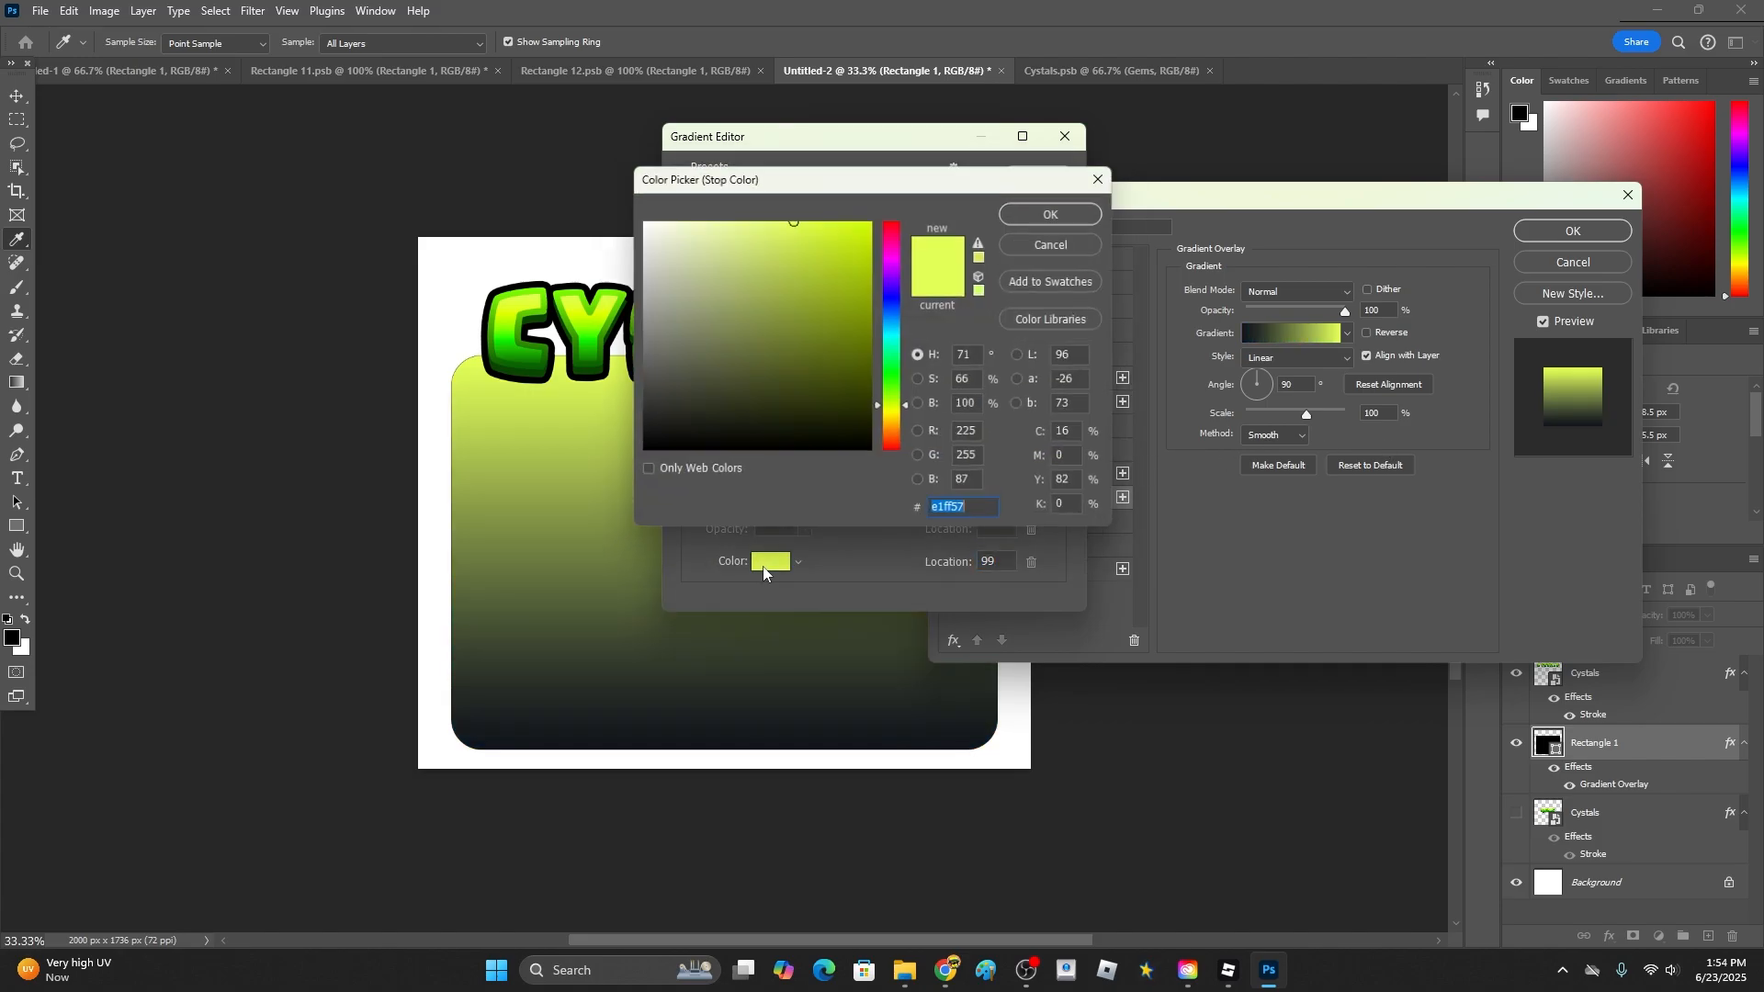
click(898, 319)
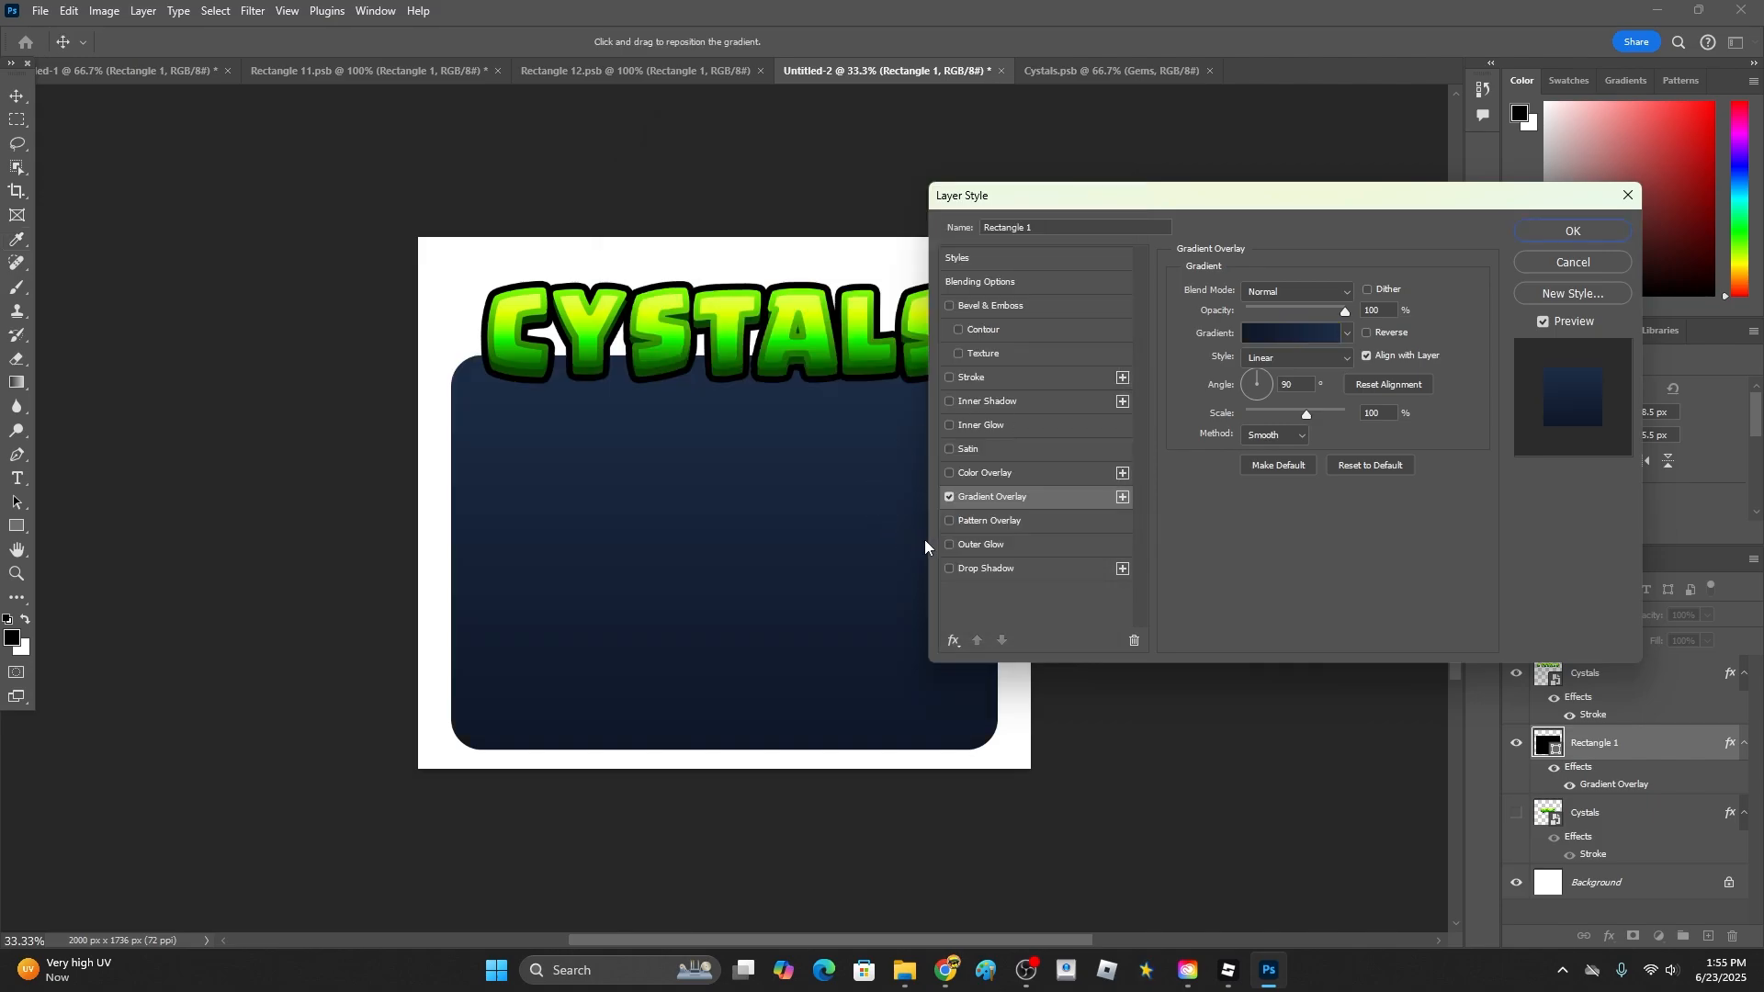
- Try grey #474747 for the overlay gradient's end stop, discard that color and keep the navy gradient
drag(1088, 196, 1176, 126)
click(1390, 272)
click(765, 560)
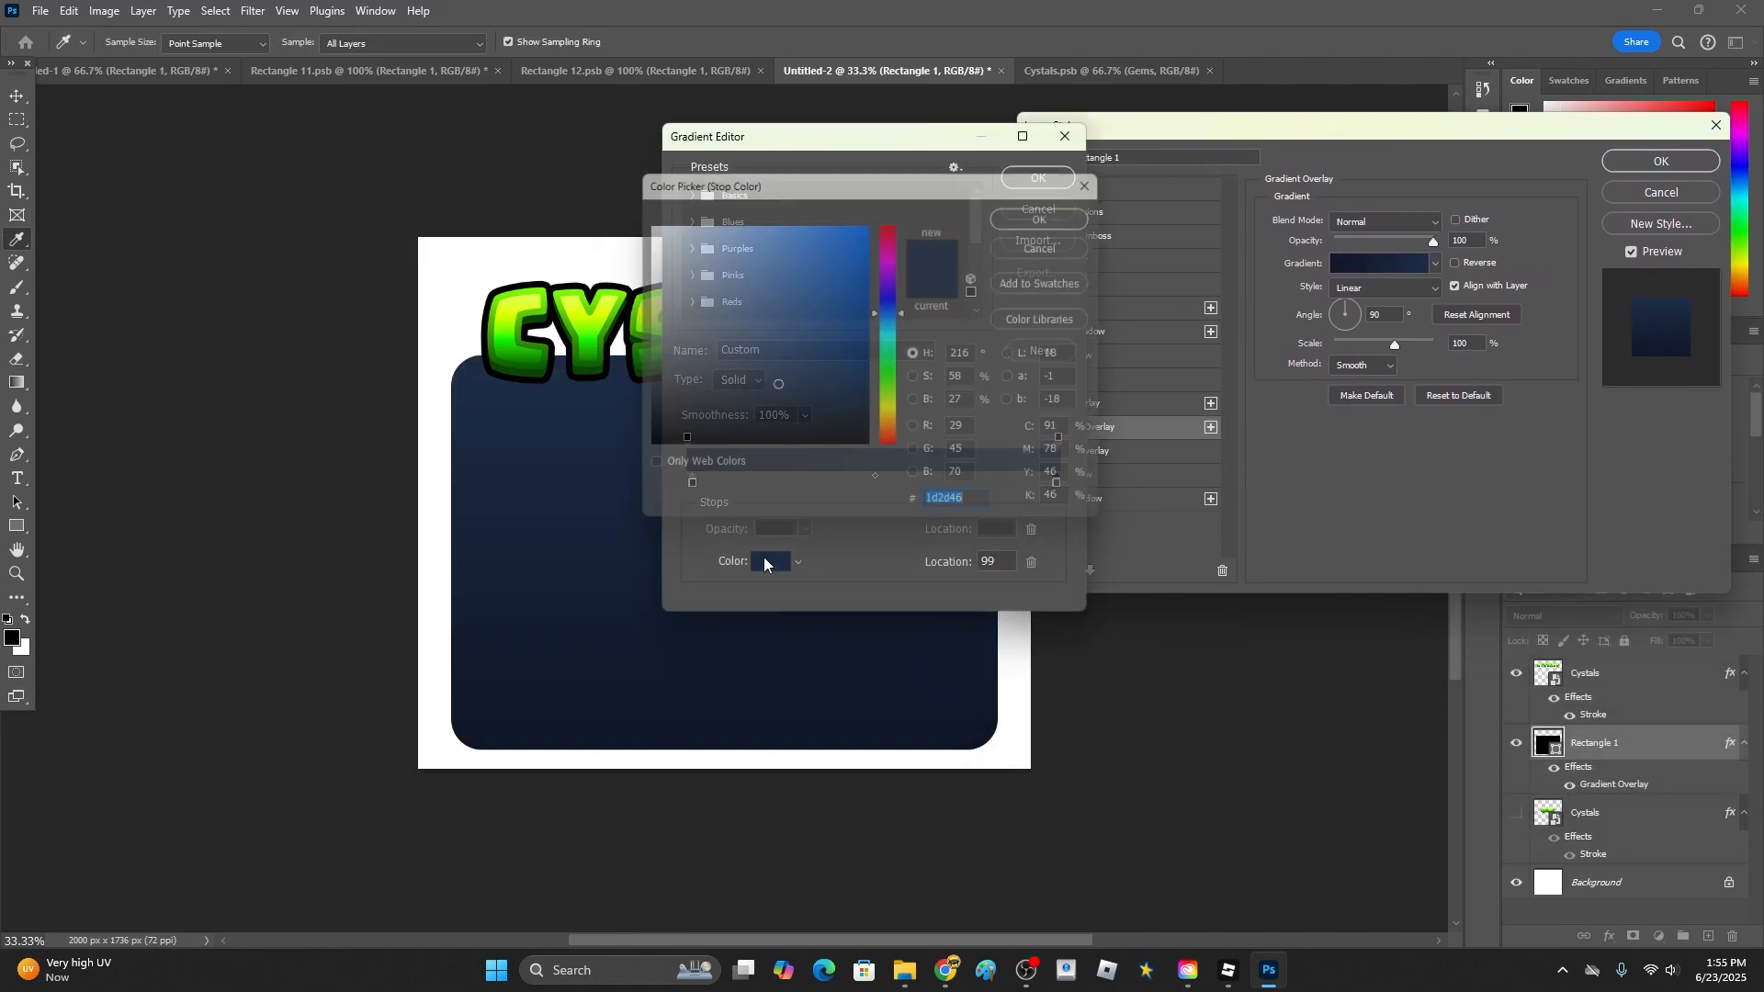
drag(779, 353, 563, 388)
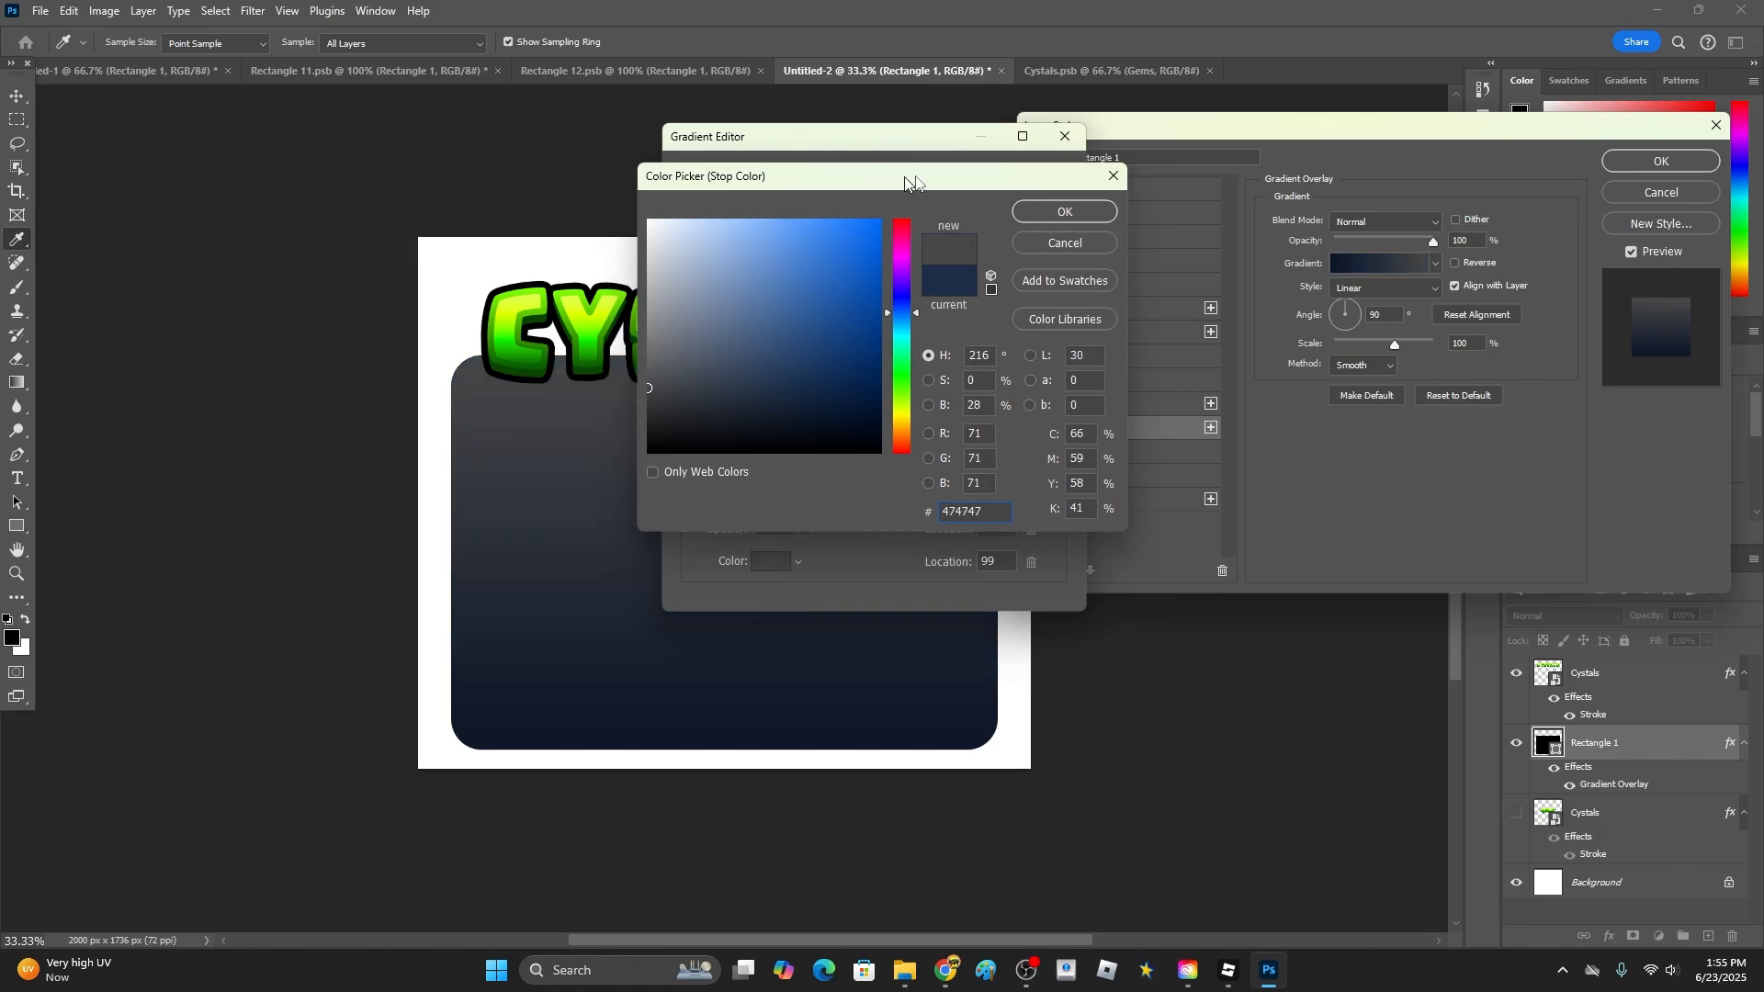
drag(889, 166, 1138, 162)
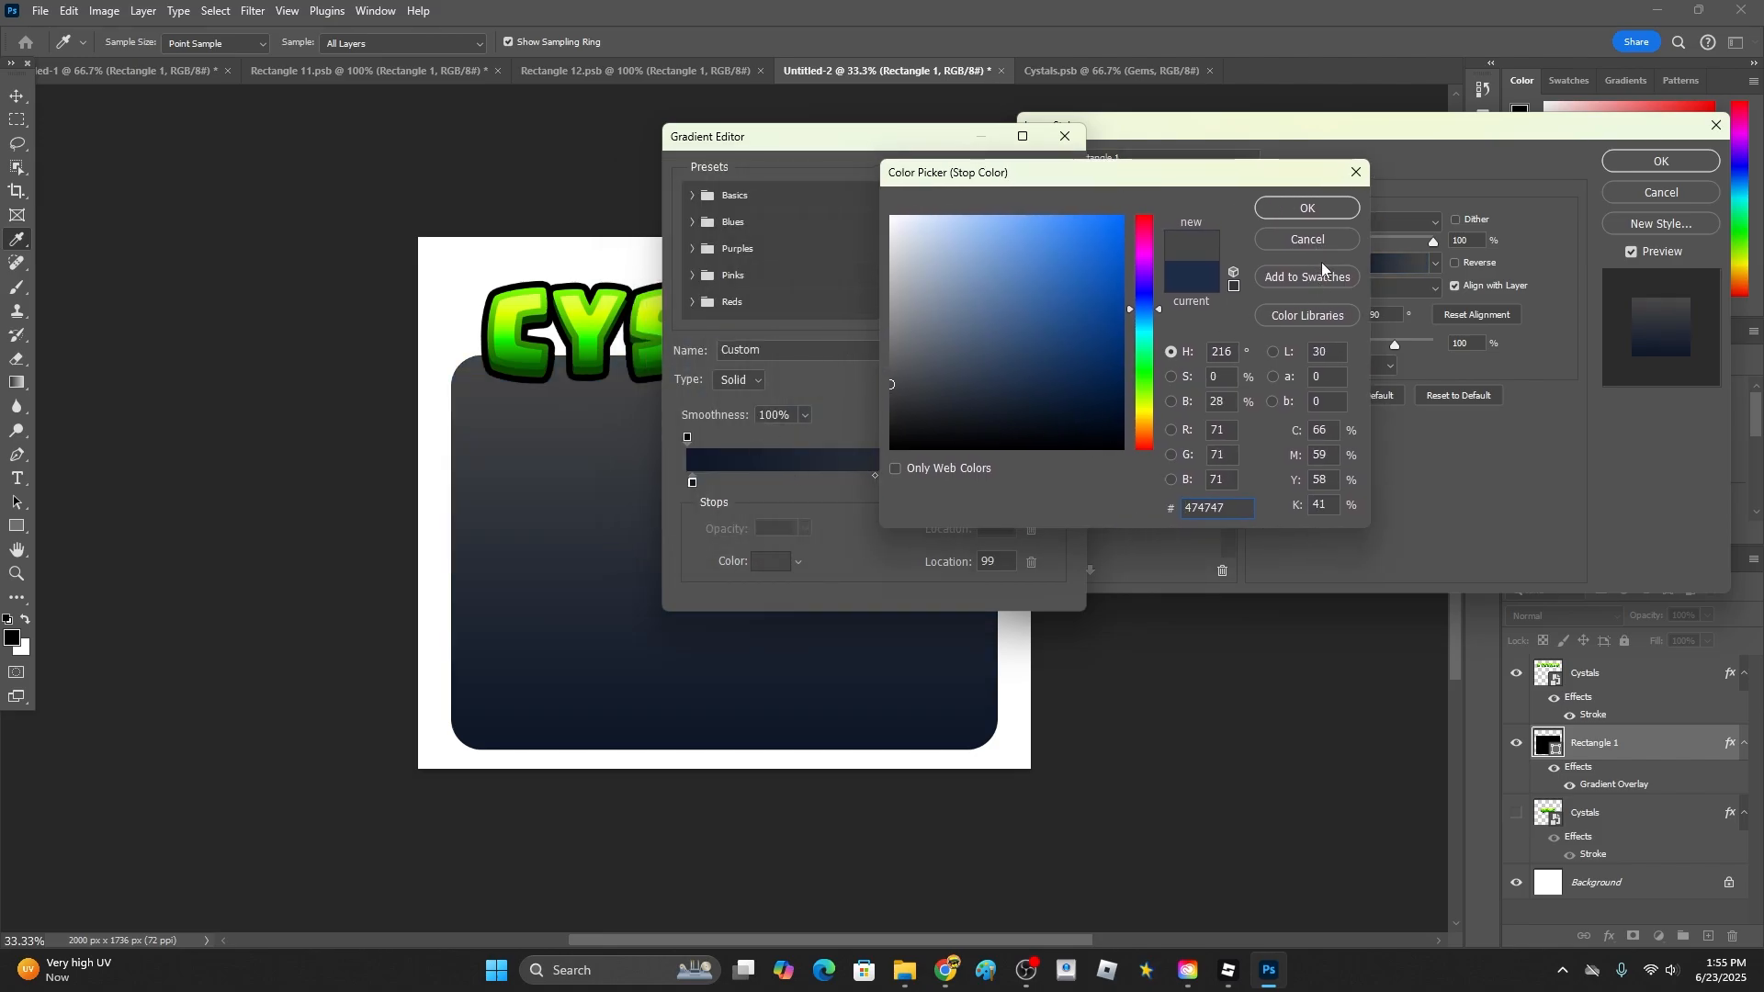
click(1326, 239)
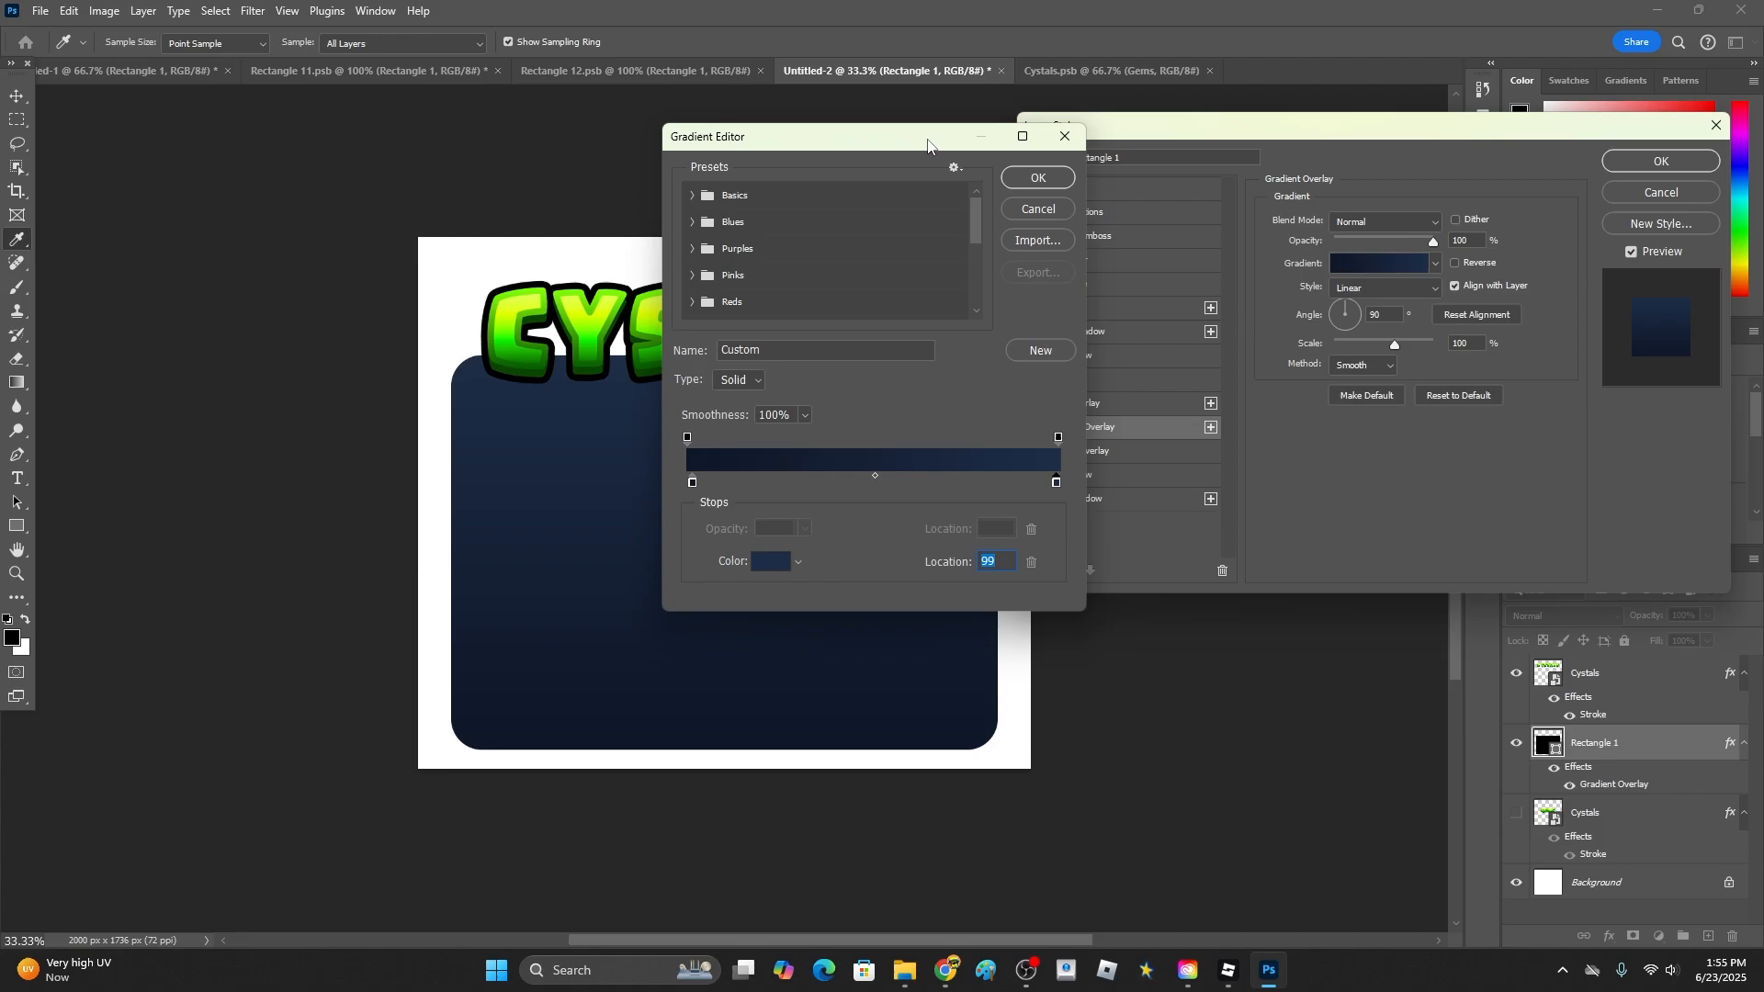
drag(928, 142, 1315, 175)
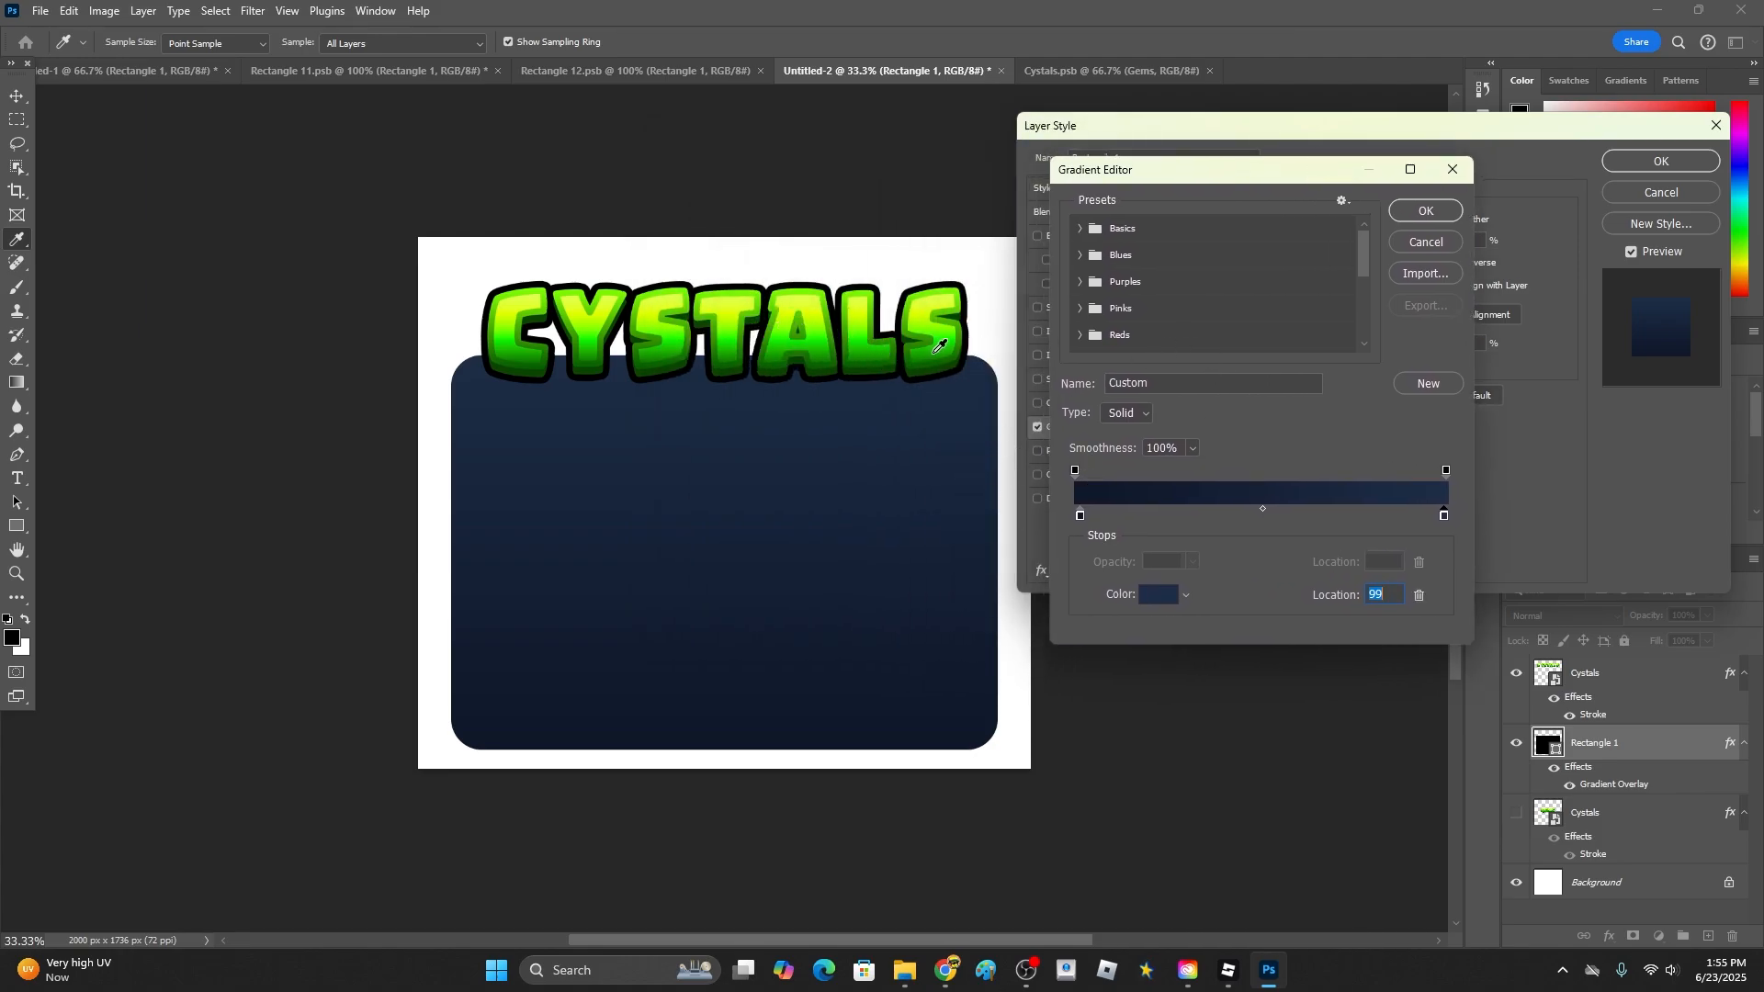
click(1426, 212)
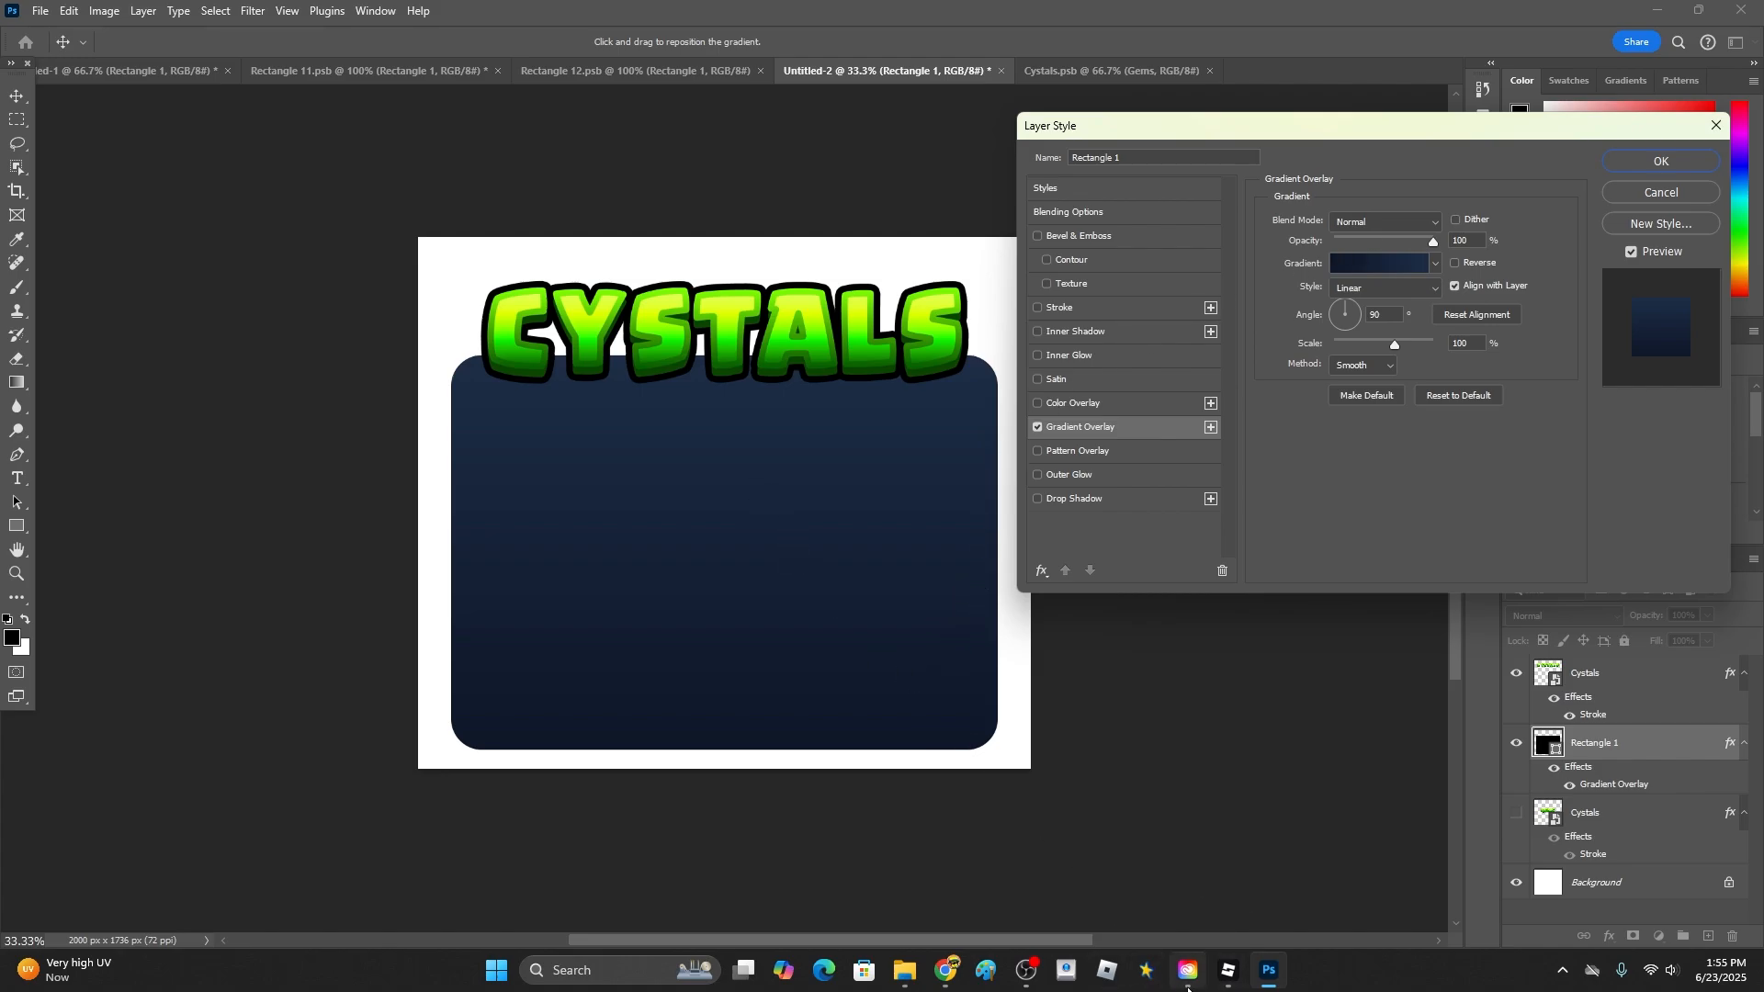
- Look at the Gems panel in Roblox Studio and give the rectangle in Photoshop a stroke with a green gradient fill
click(1188, 974)
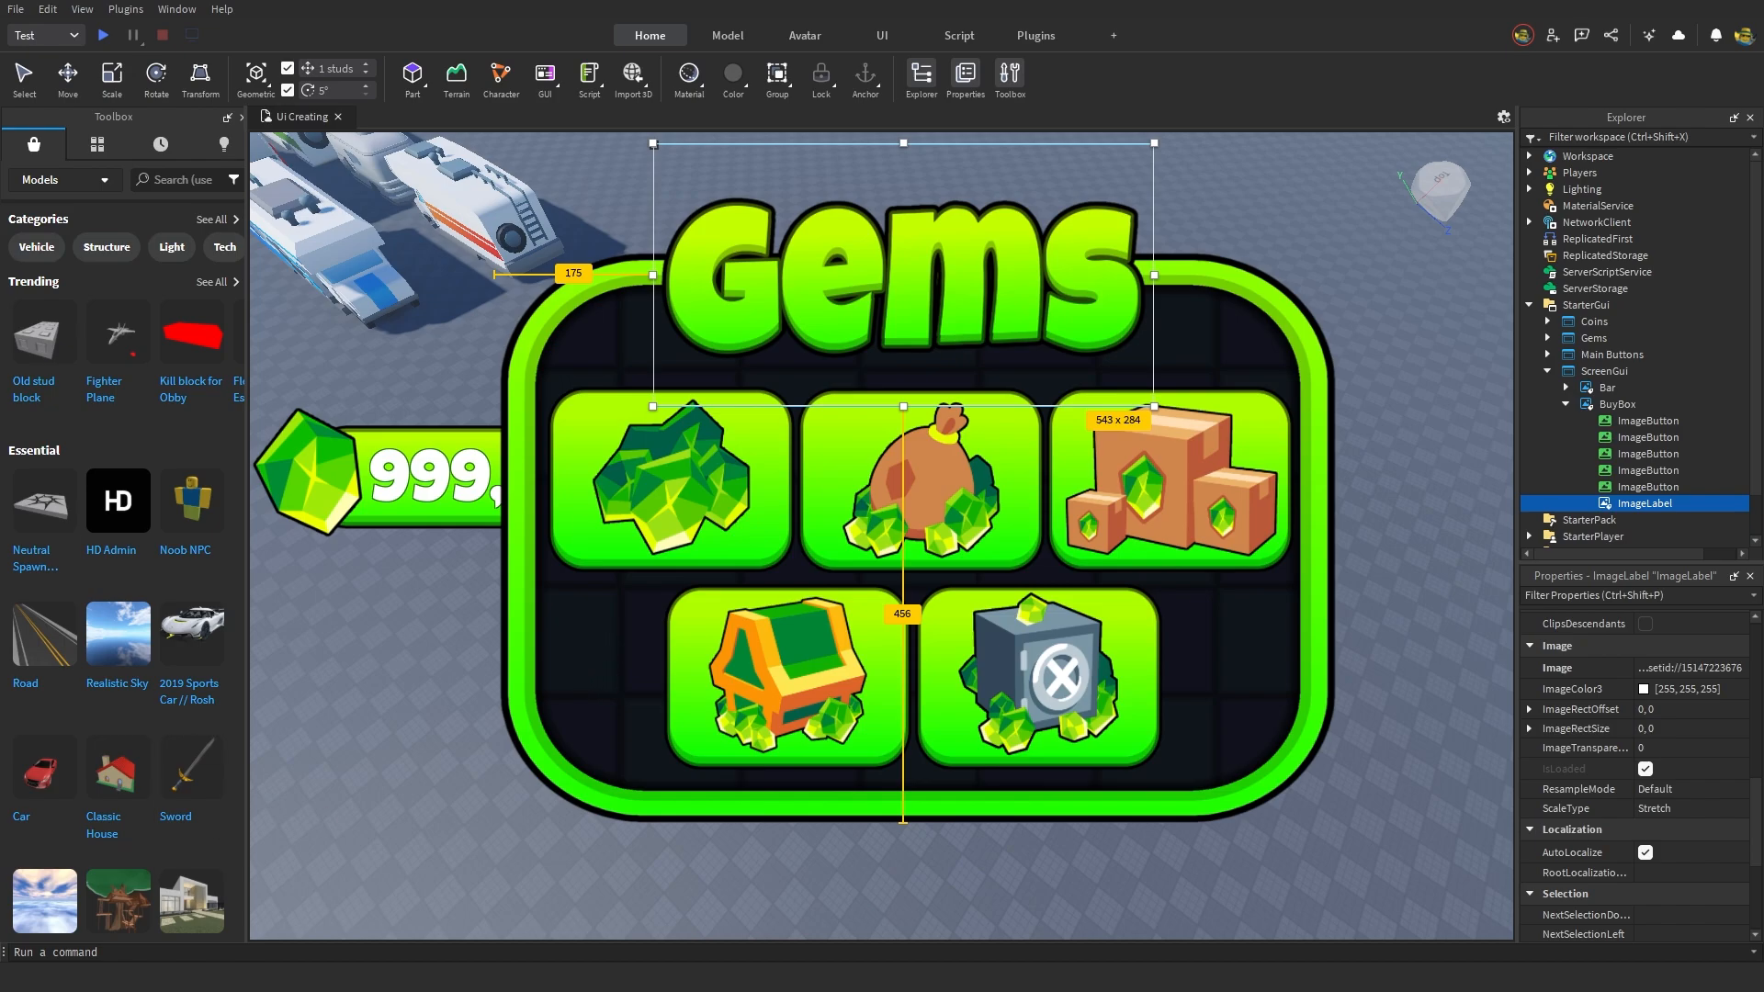
key(alt+Tab)
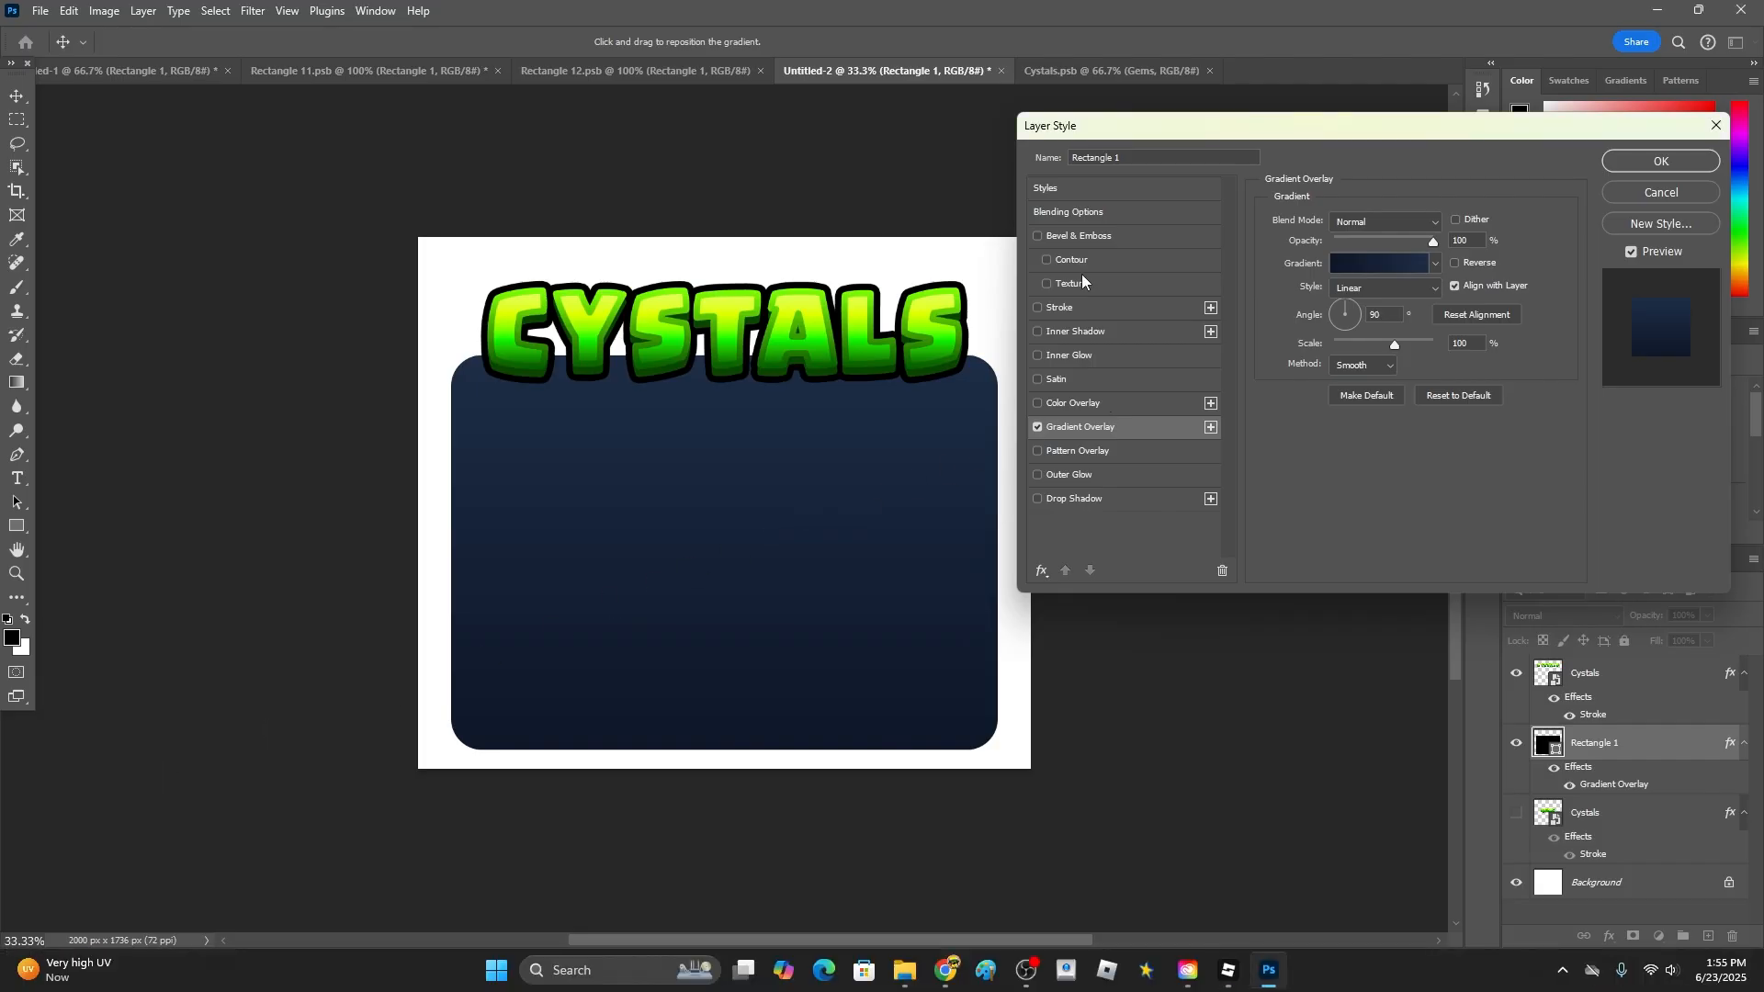
click(1038, 309)
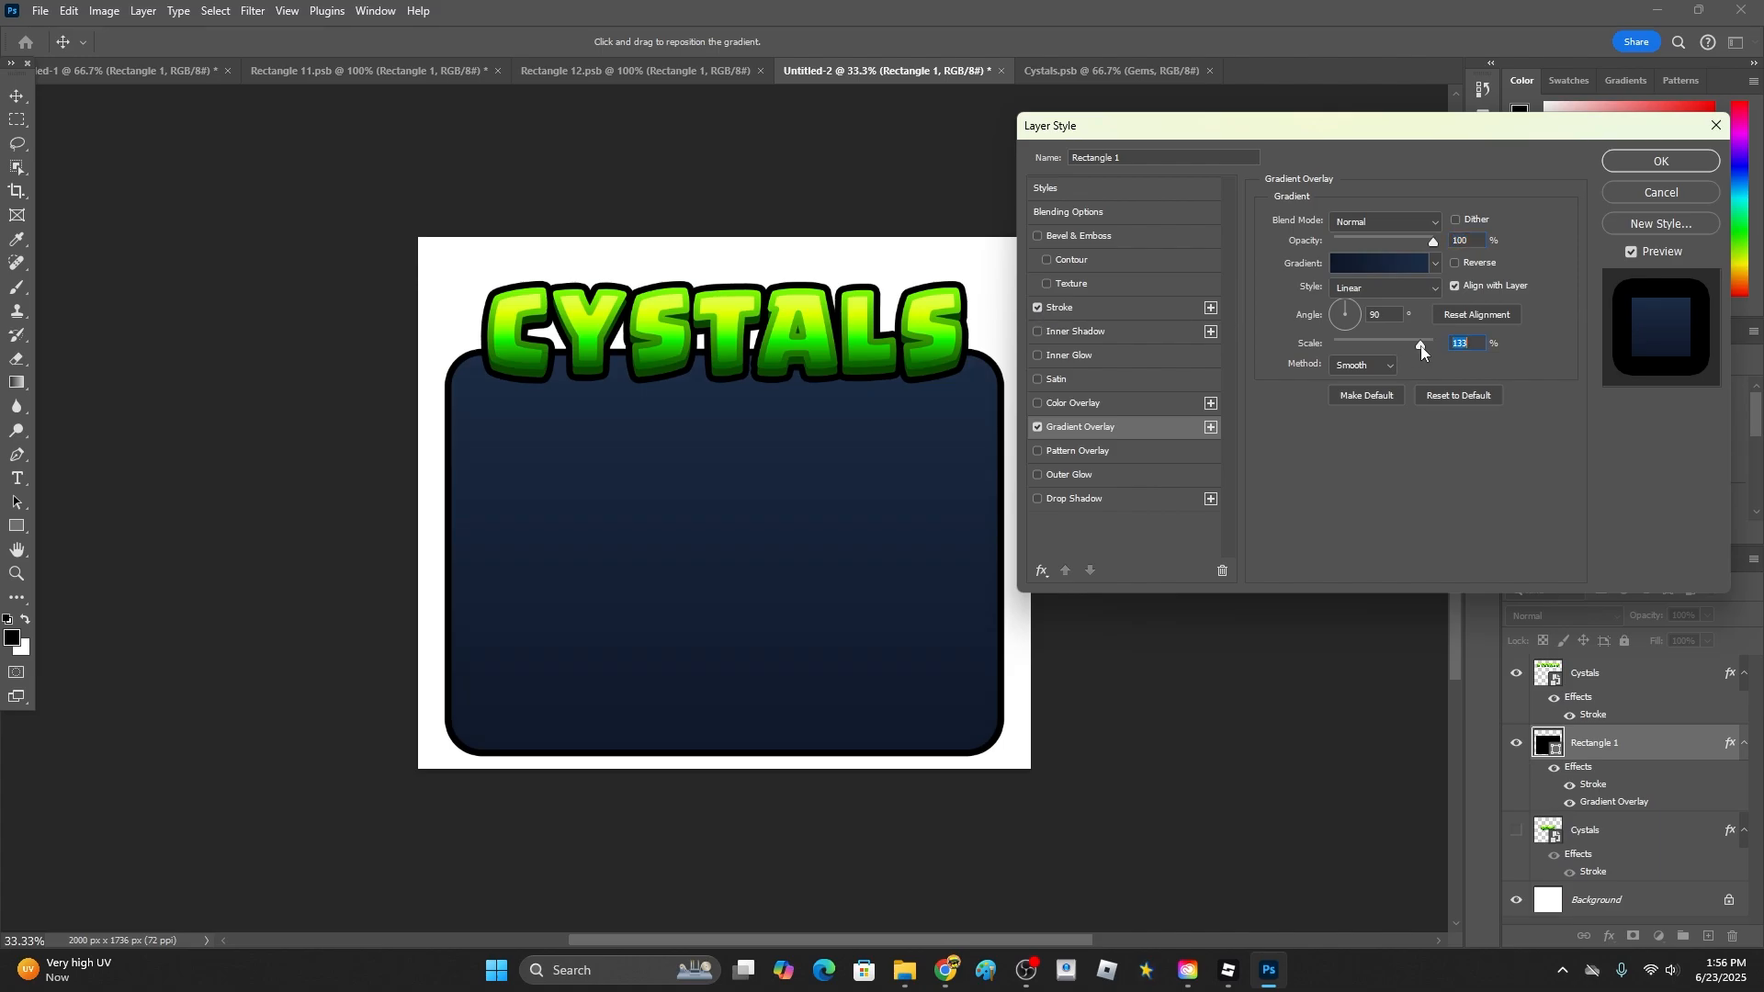
click(1071, 308)
click(1349, 326)
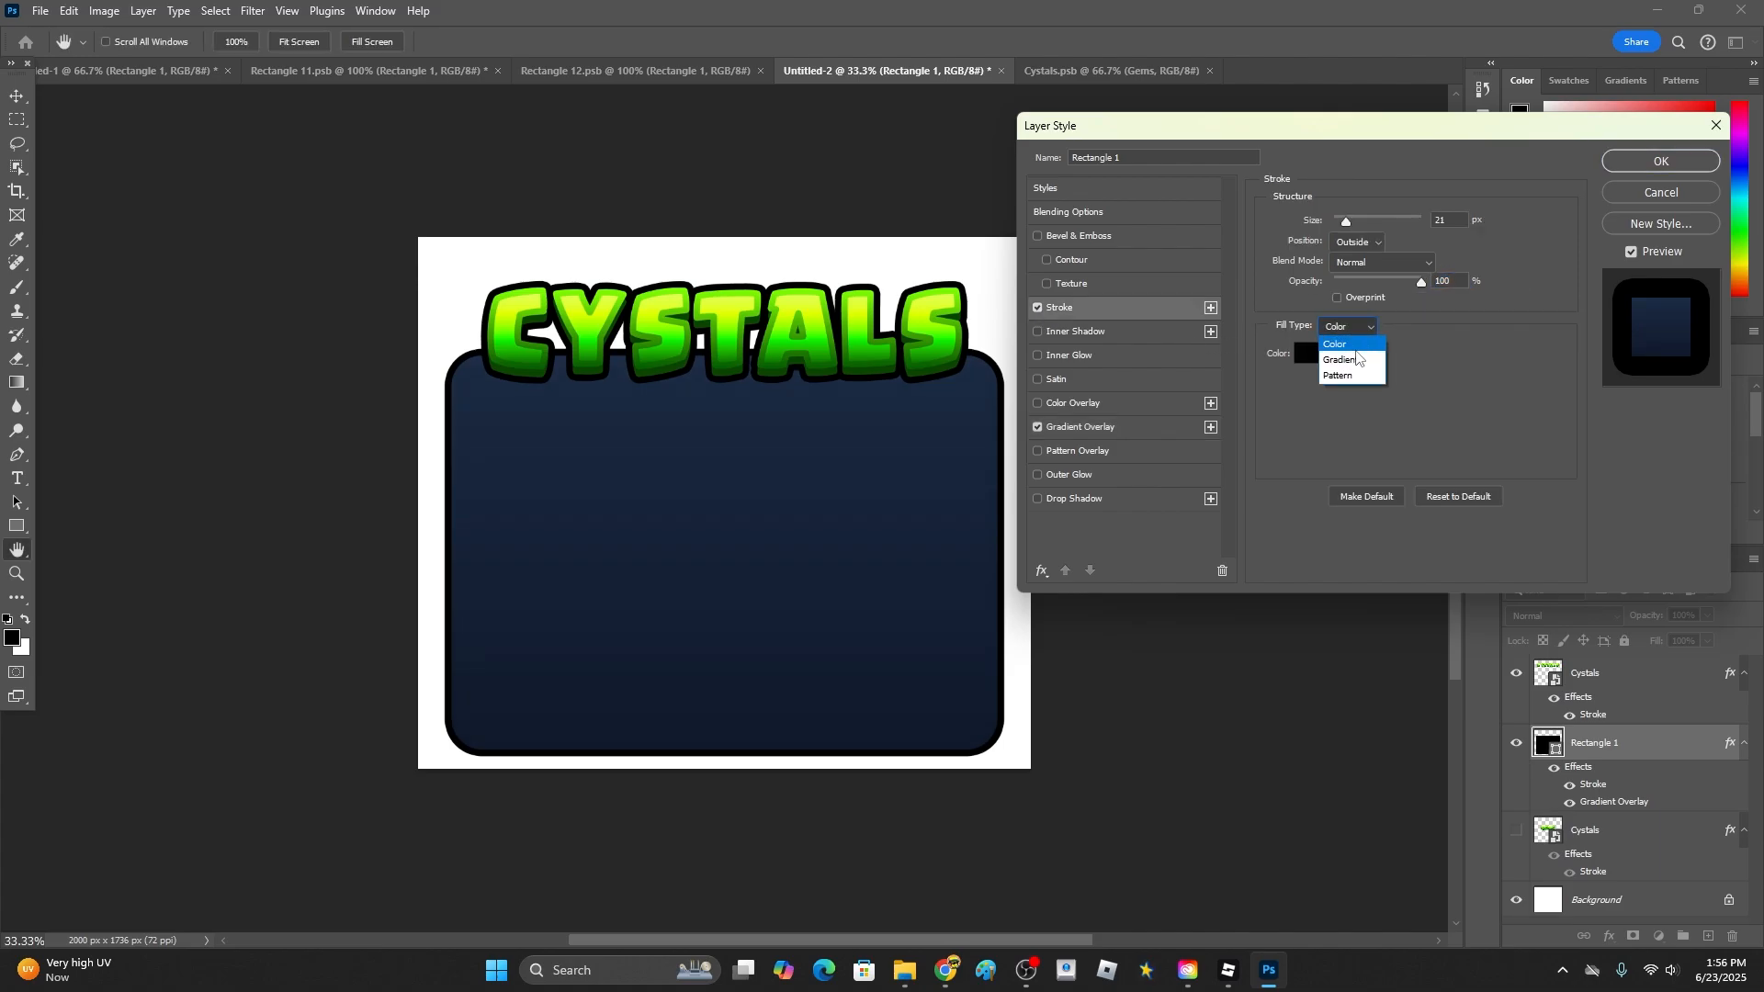
click(1360, 360)
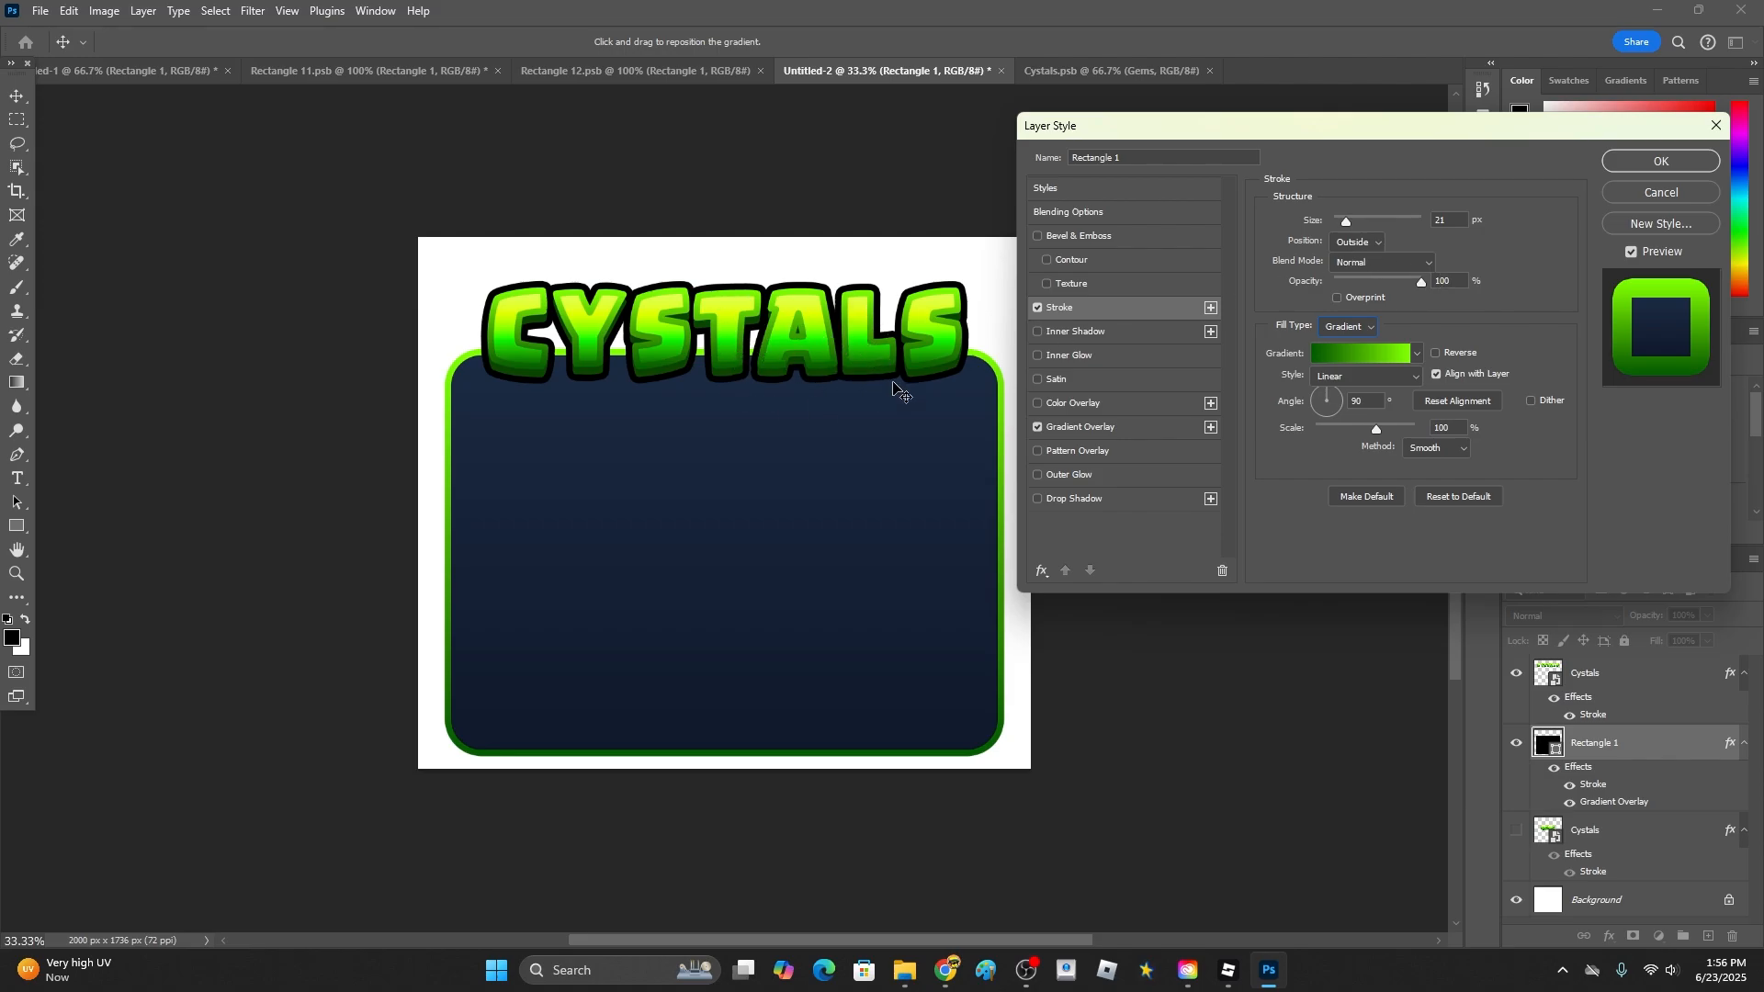
- Position the rectangle's stroke at Center, scale its gradient to 123% and set the stroke size to 46 px
click(1358, 242)
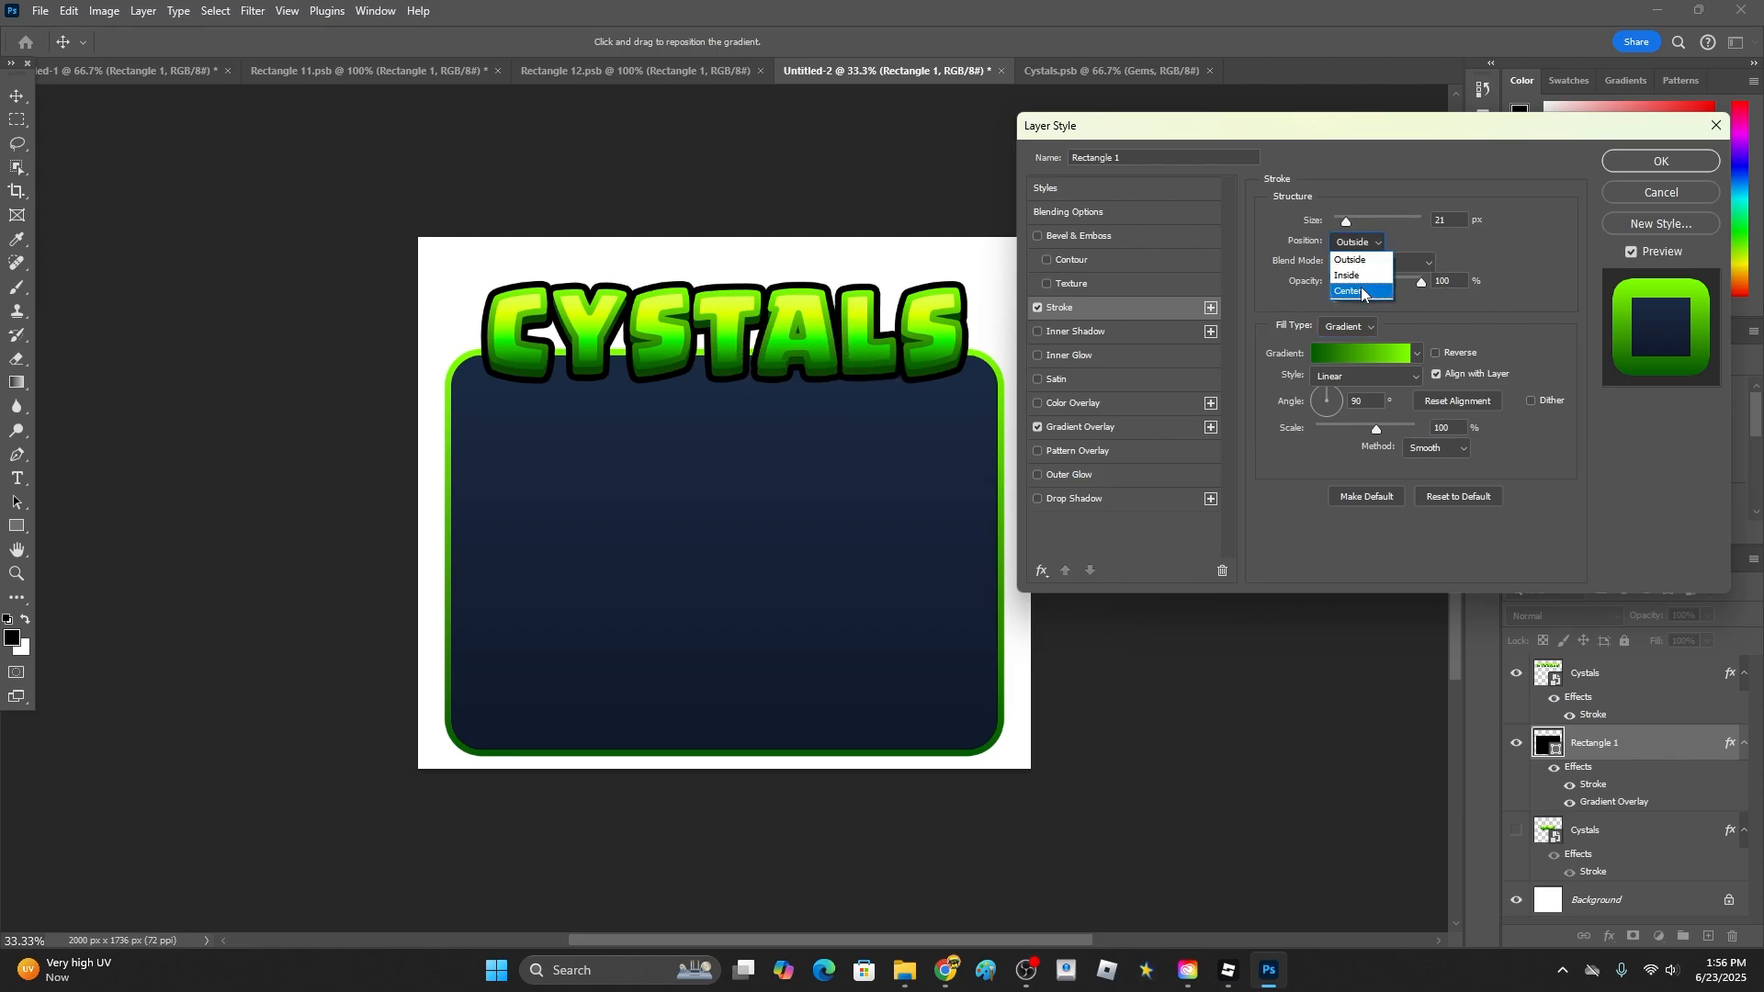
click(1360, 292)
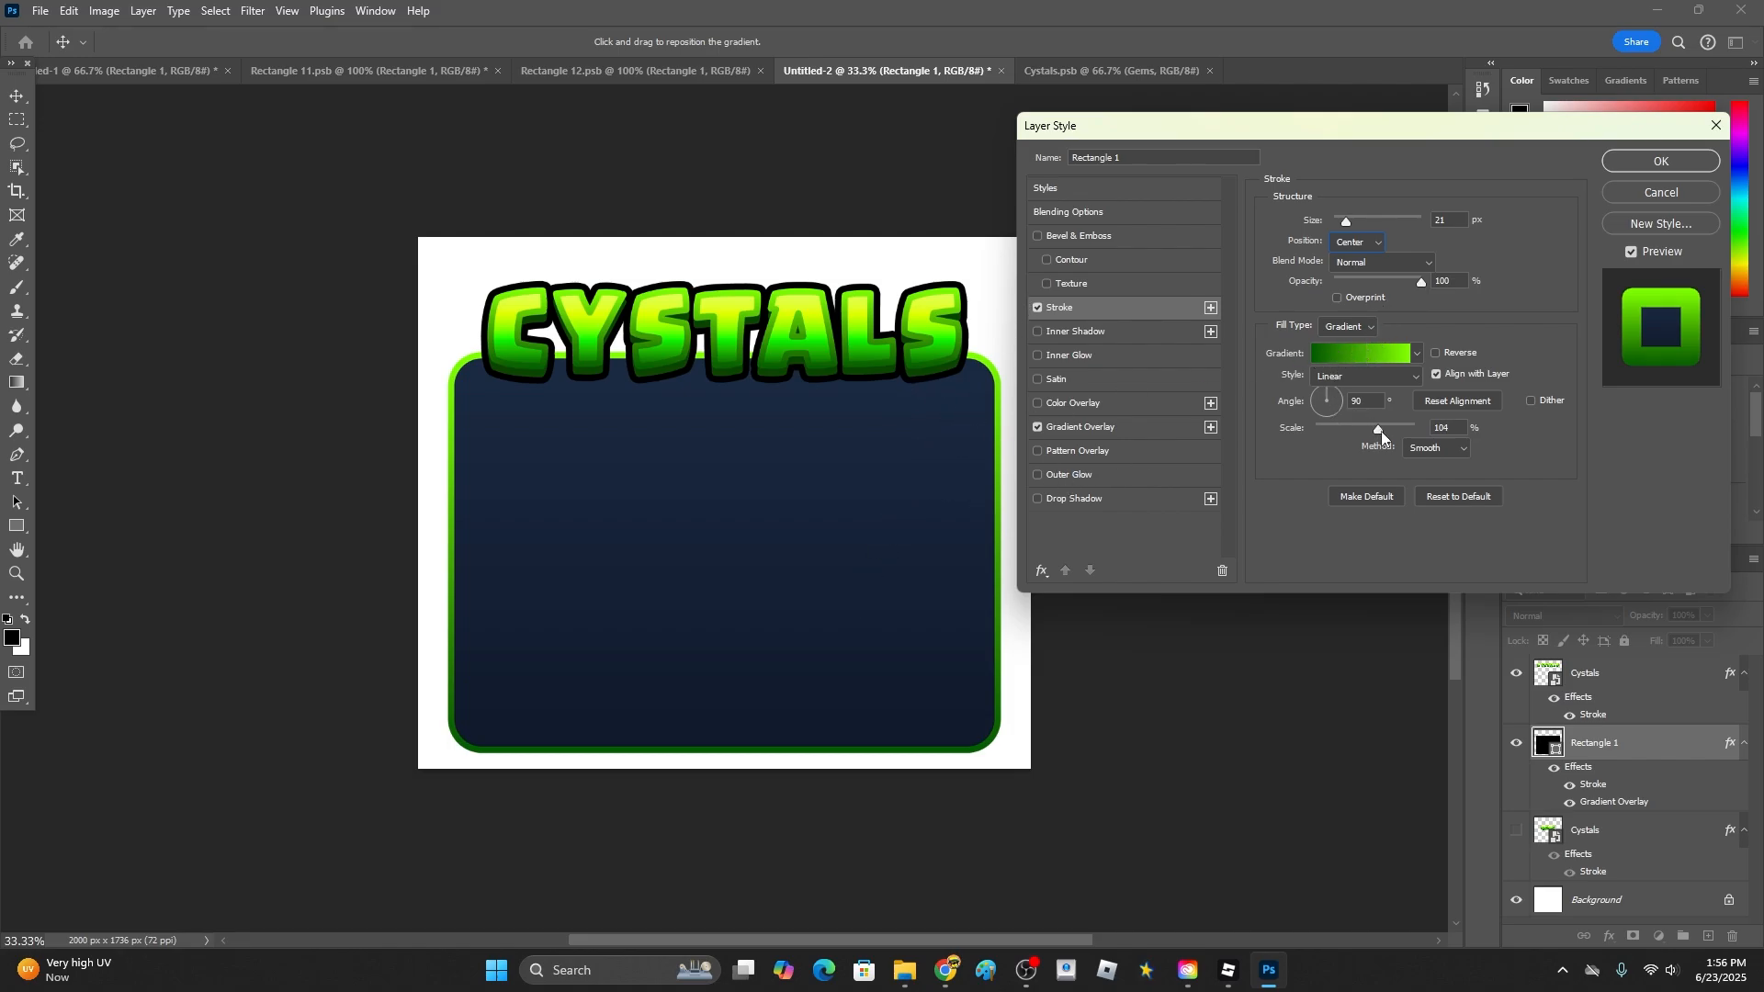
drag(1381, 432, 1397, 430)
drag(1349, 219, 1354, 239)
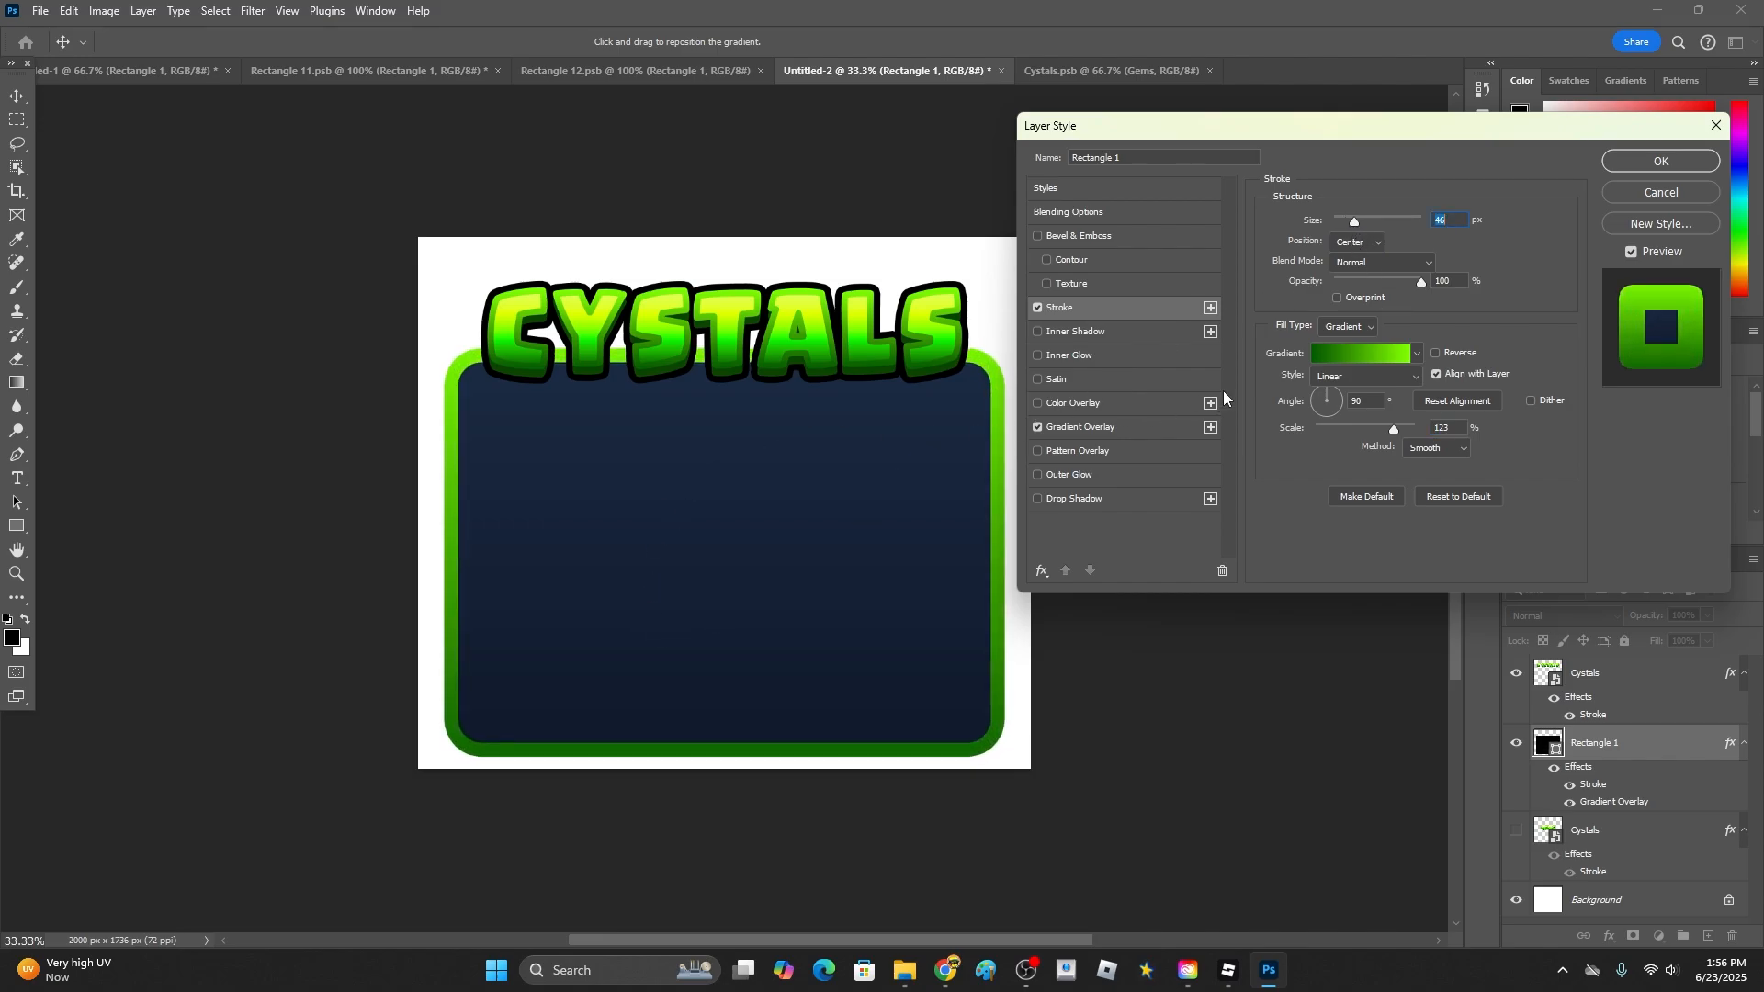
- Add a bright green color stop at location 46 in the rectangle's stroke gradient
click(1325, 357)
click(1080, 513)
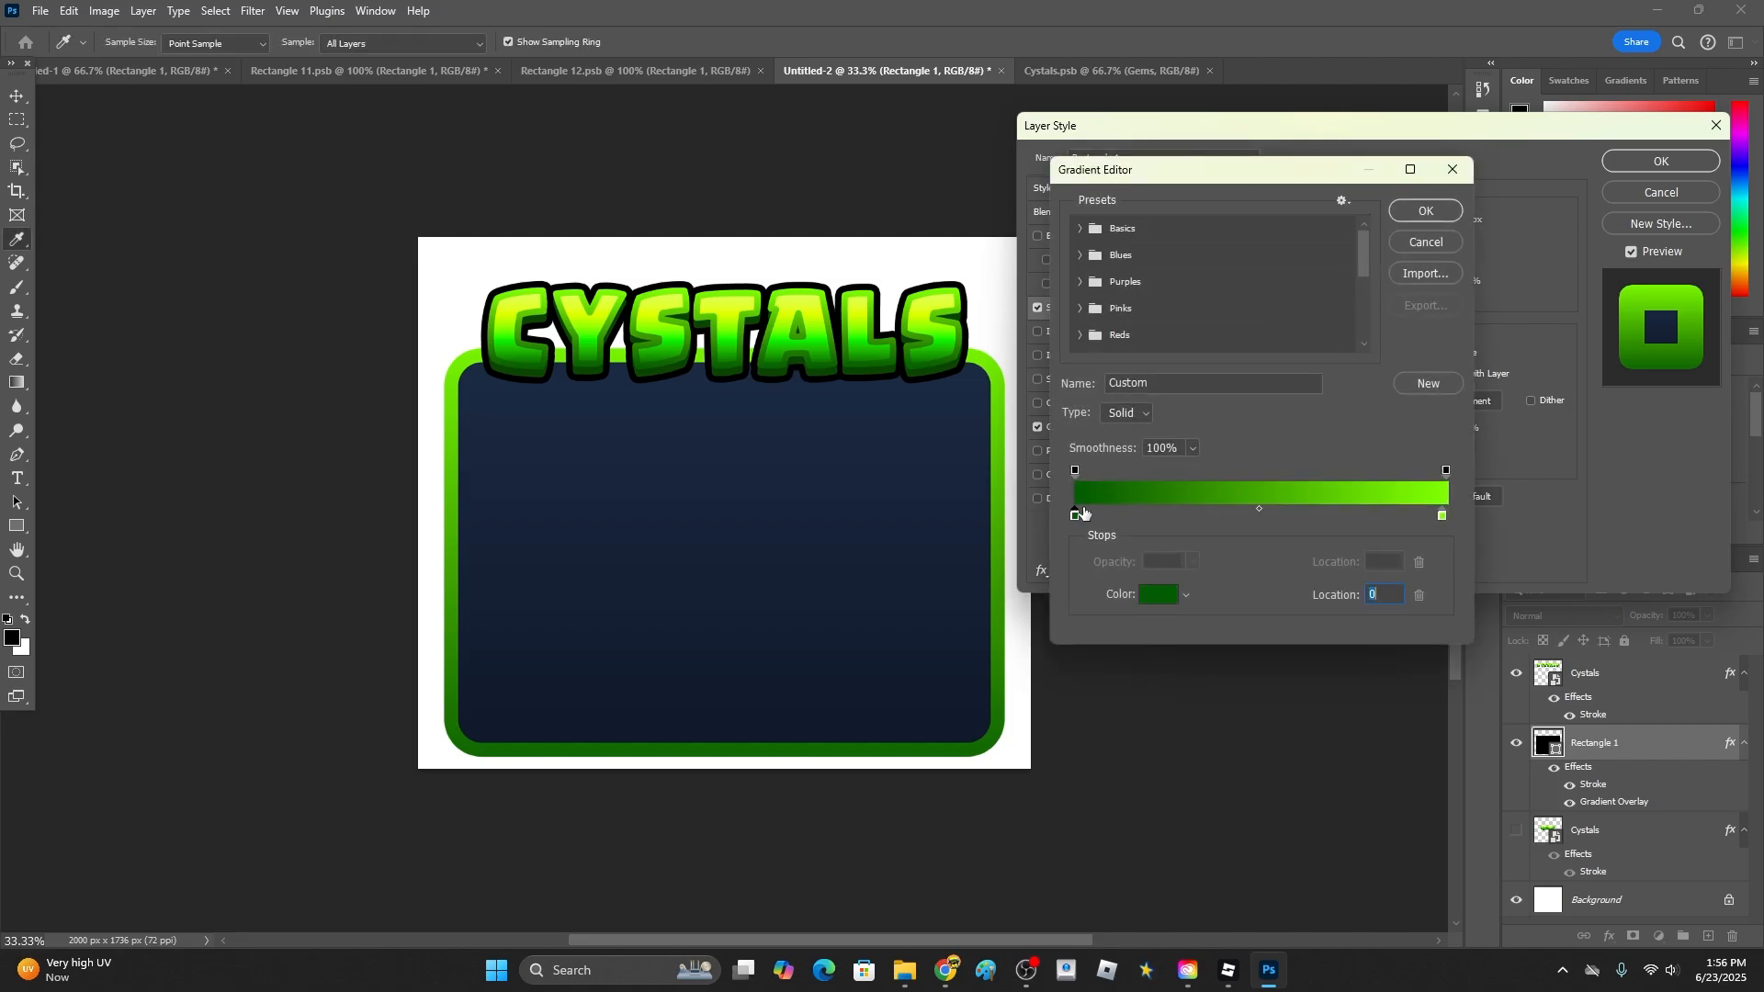
click(1246, 515)
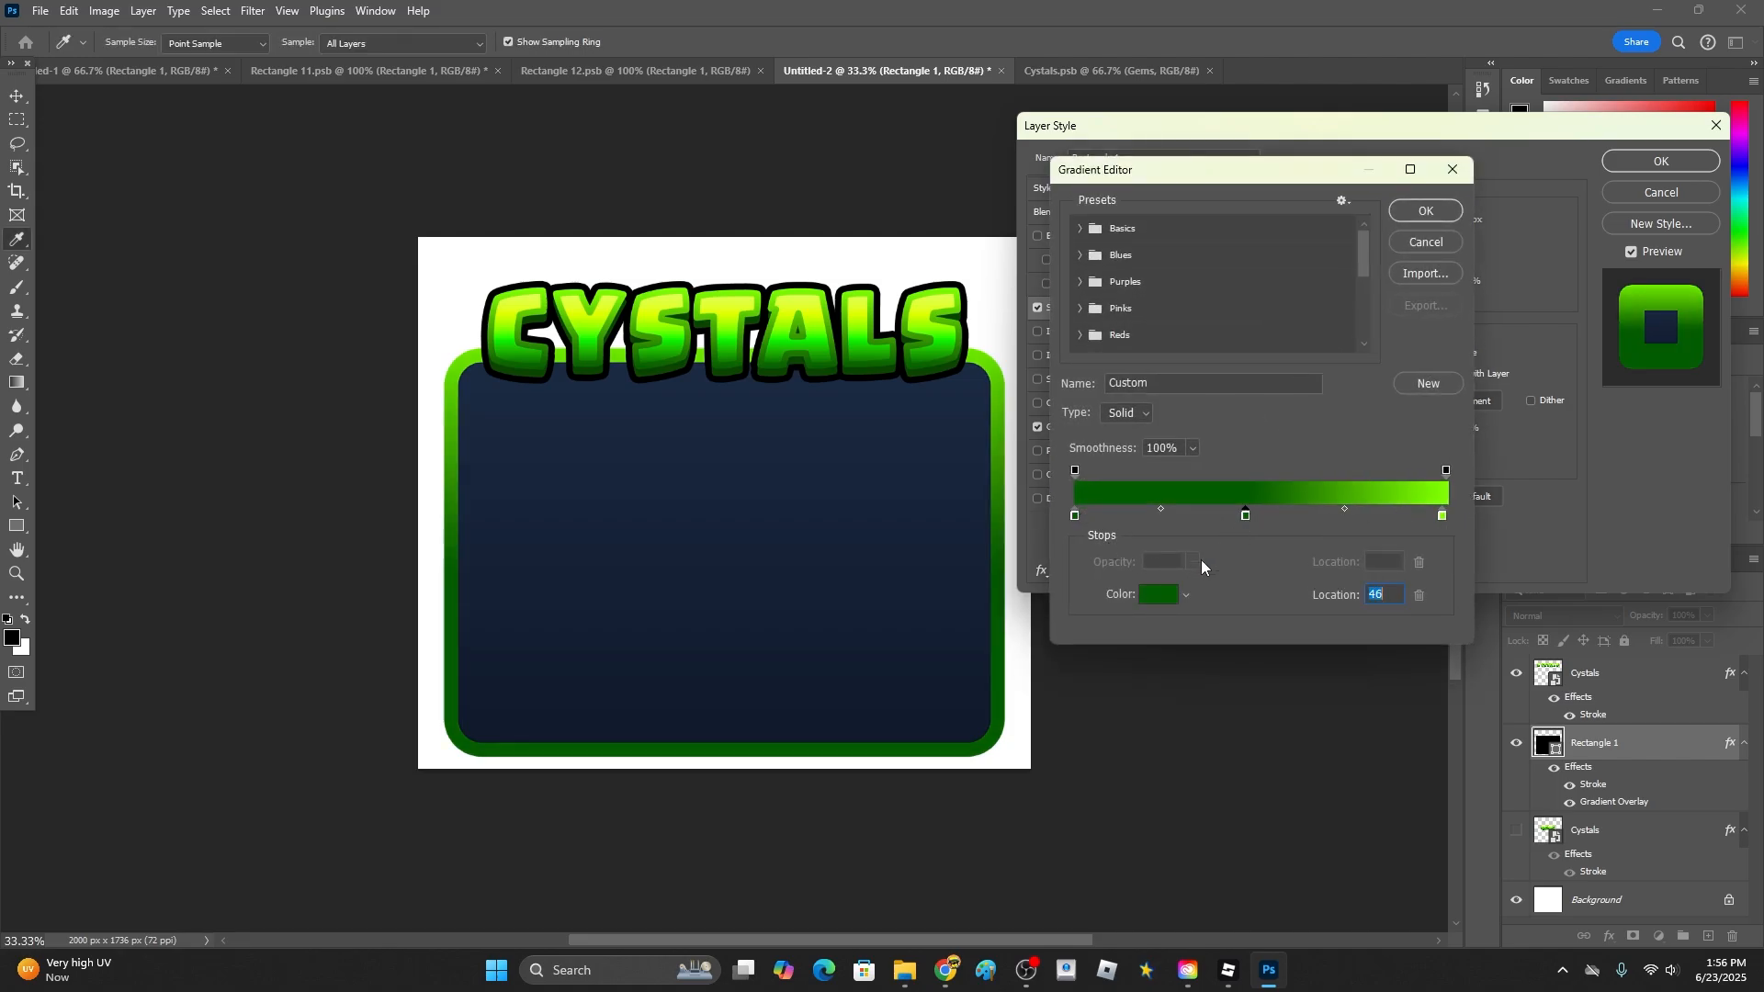
click(1159, 594)
drag(1122, 354, 1126, 215)
click(1322, 208)
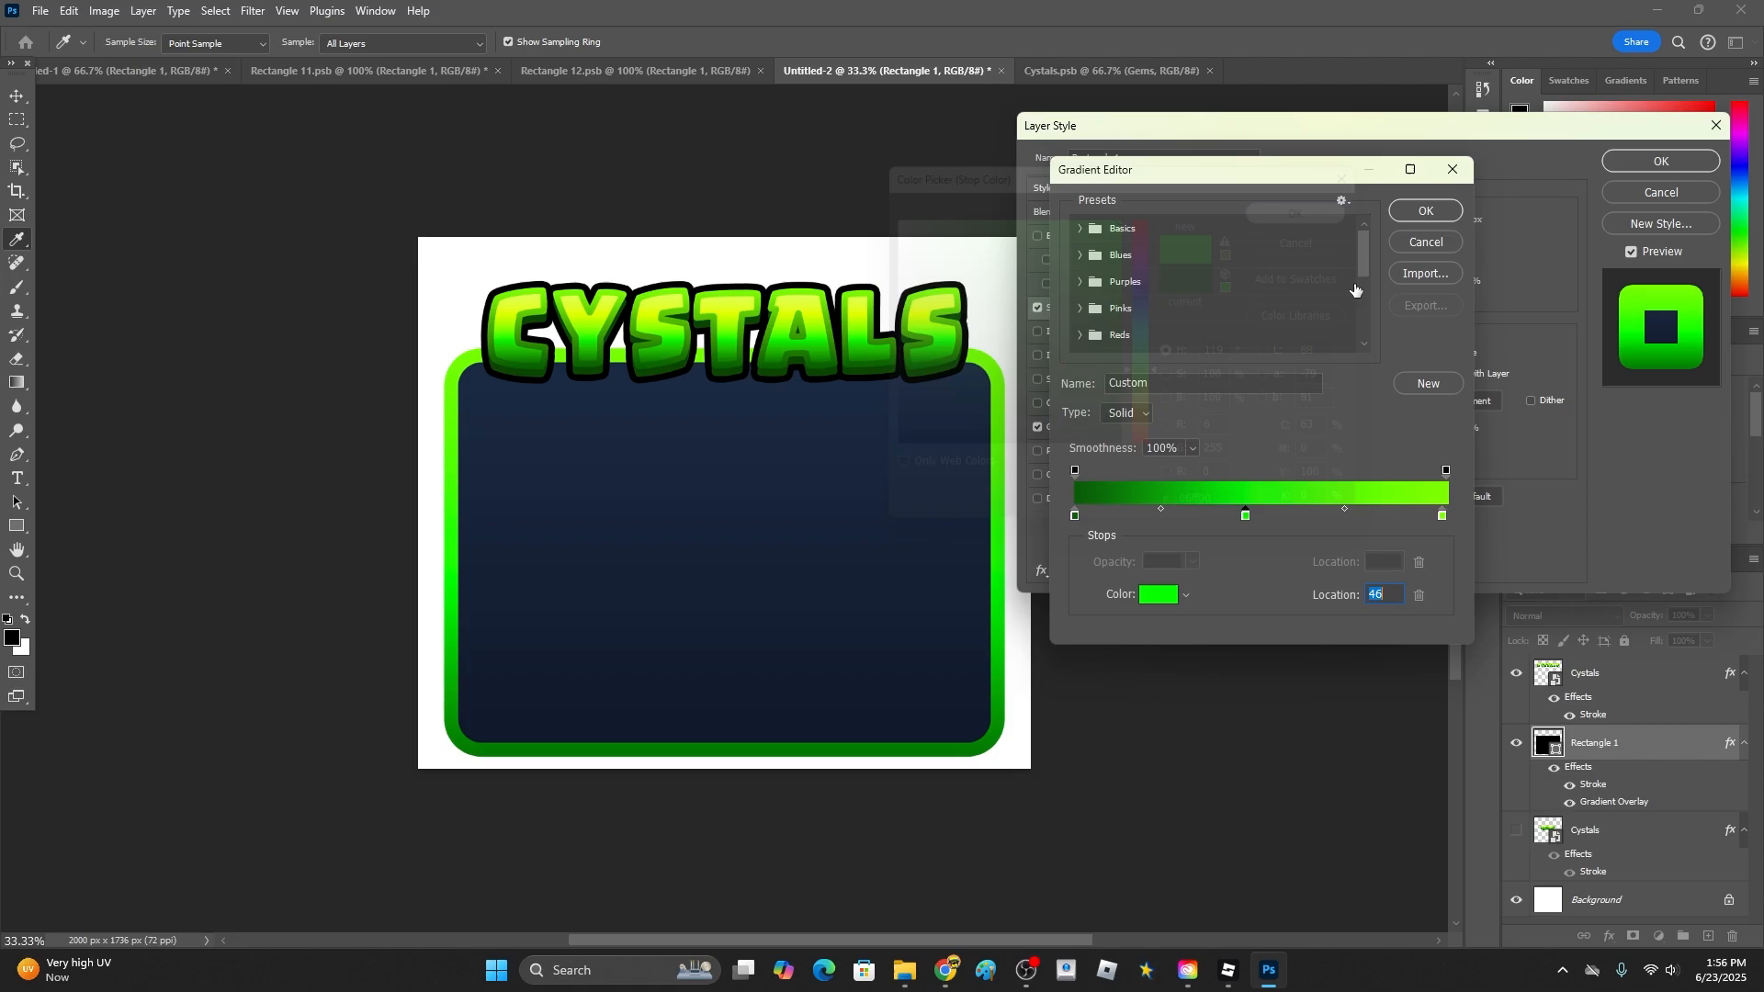
- Recolor the stroke gradient's end stop yellow-green and place it at location 75, shifting the bright green stop closer to the dark end
click(1443, 515)
click(1159, 593)
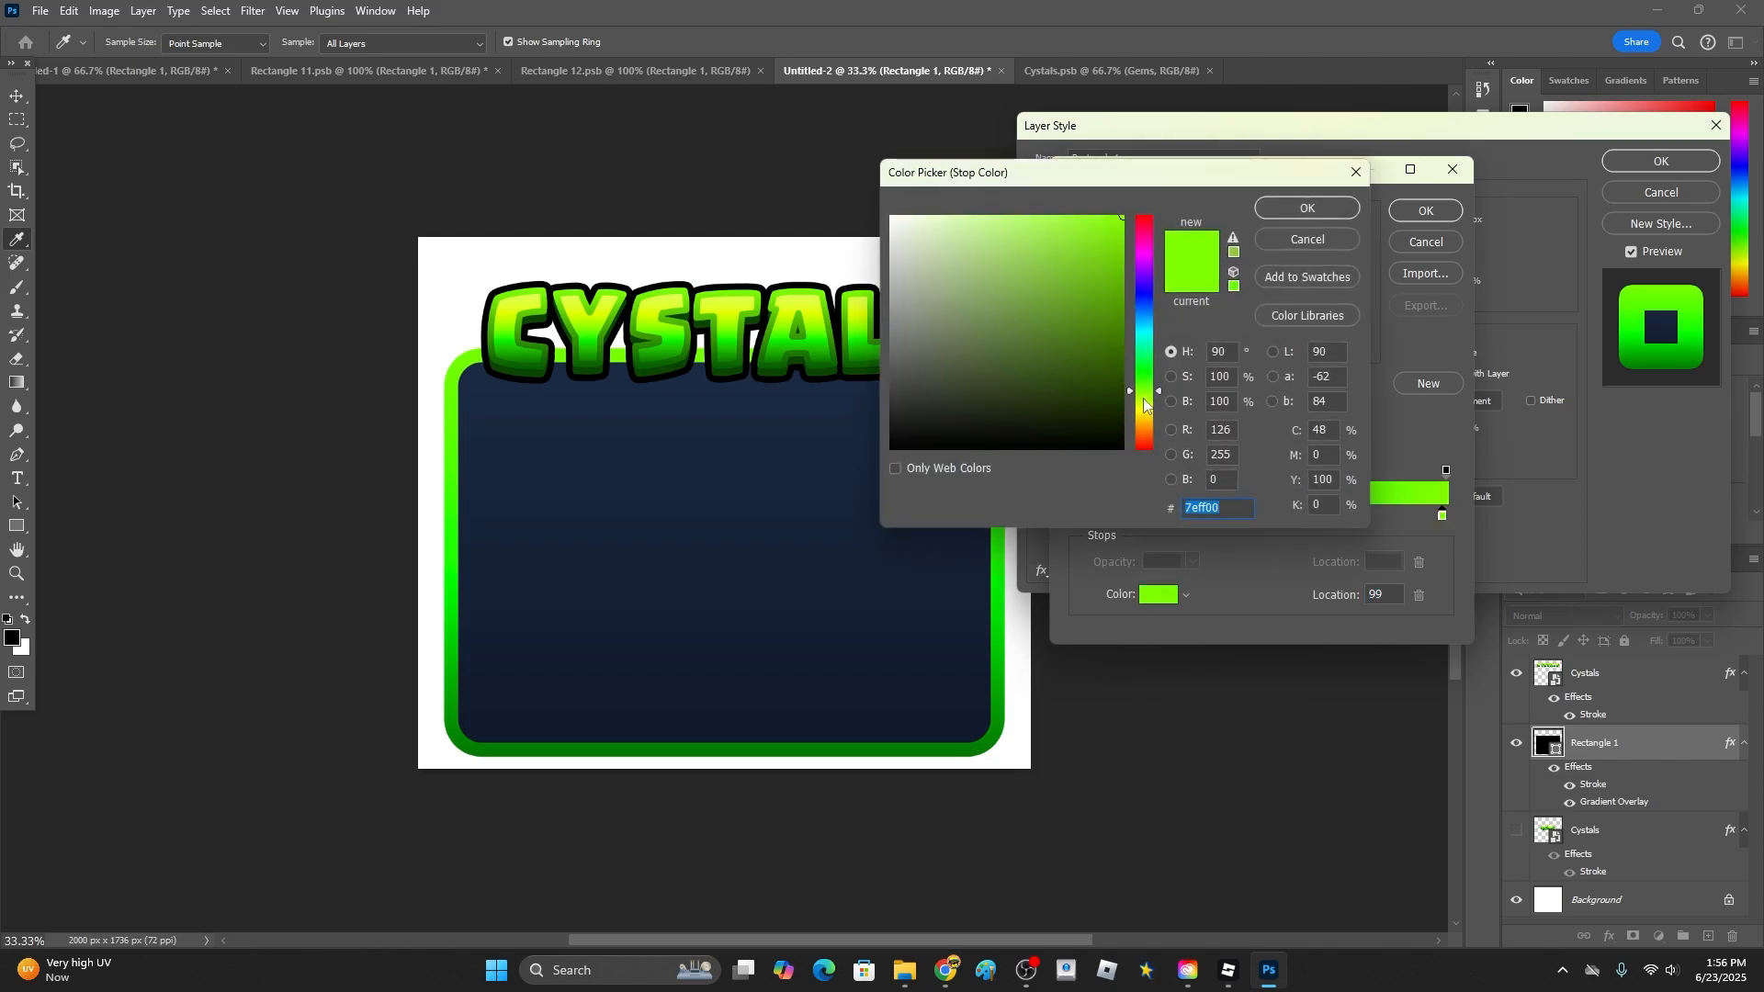
click(1145, 399)
click(1307, 208)
drag(1251, 516, 1176, 516)
drag(1440, 518, 1352, 518)
- Add a pale yellow-green #cfff5b color stop at location 100 in the stroke gradient and accept the gradient
click(1446, 512)
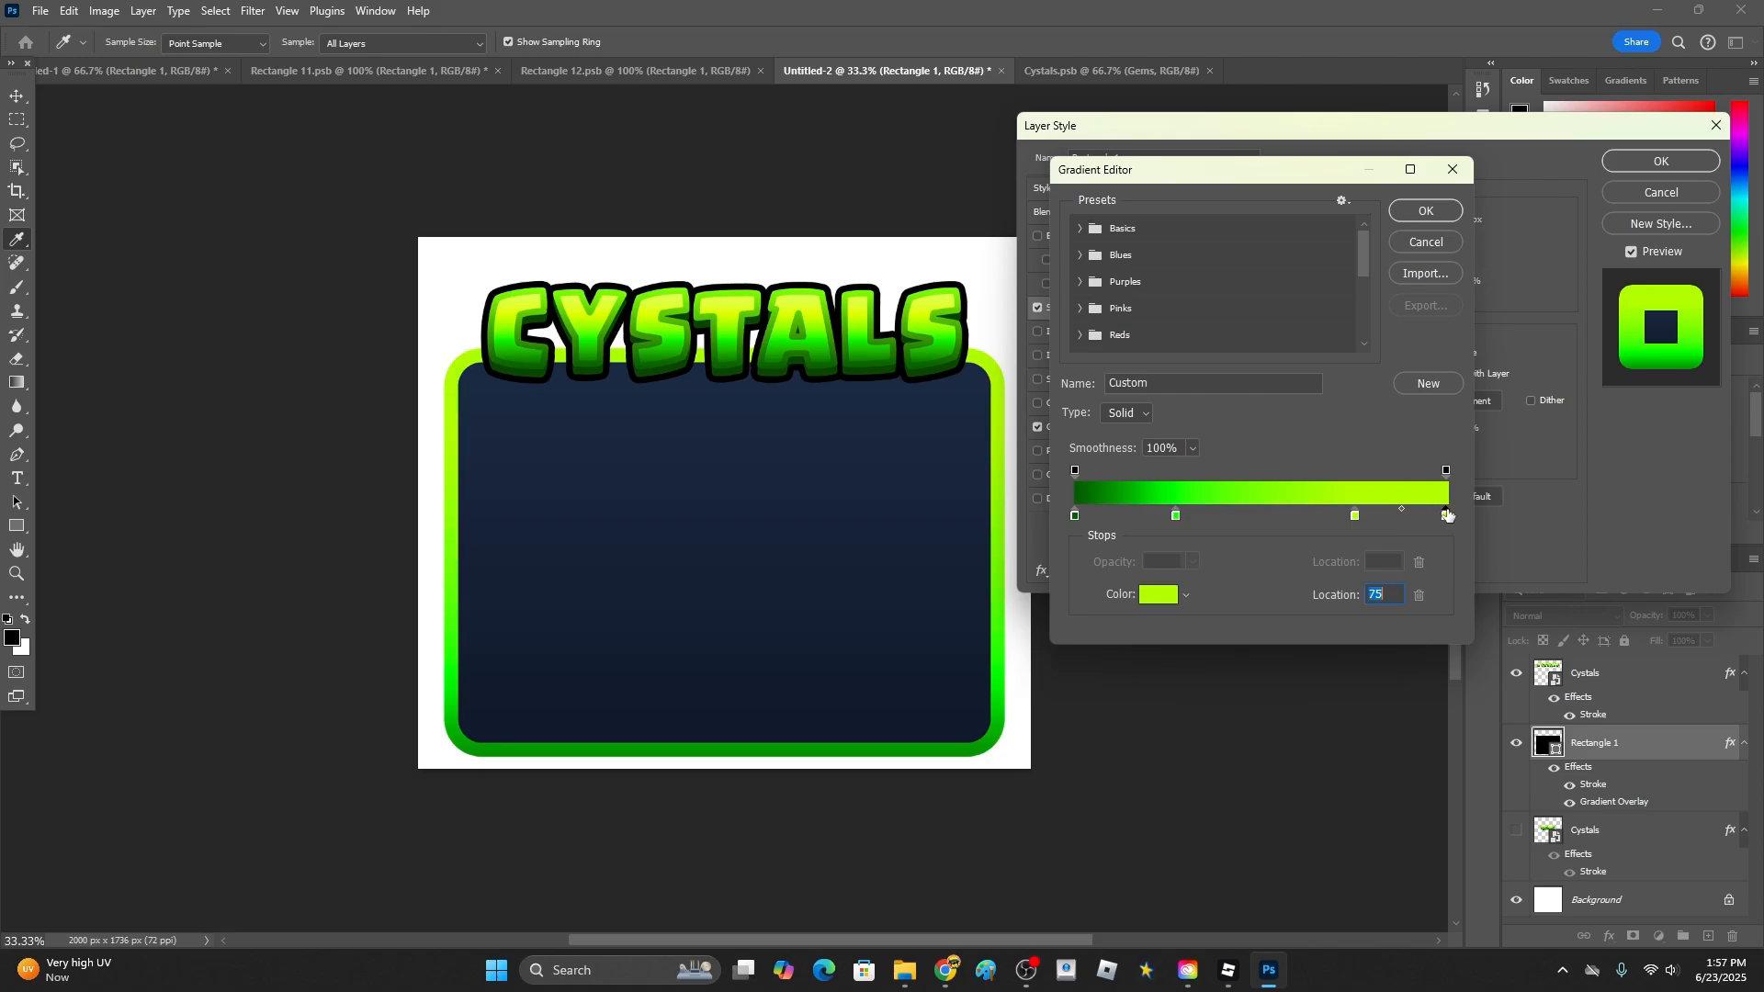
click(1143, 588)
click(1040, 214)
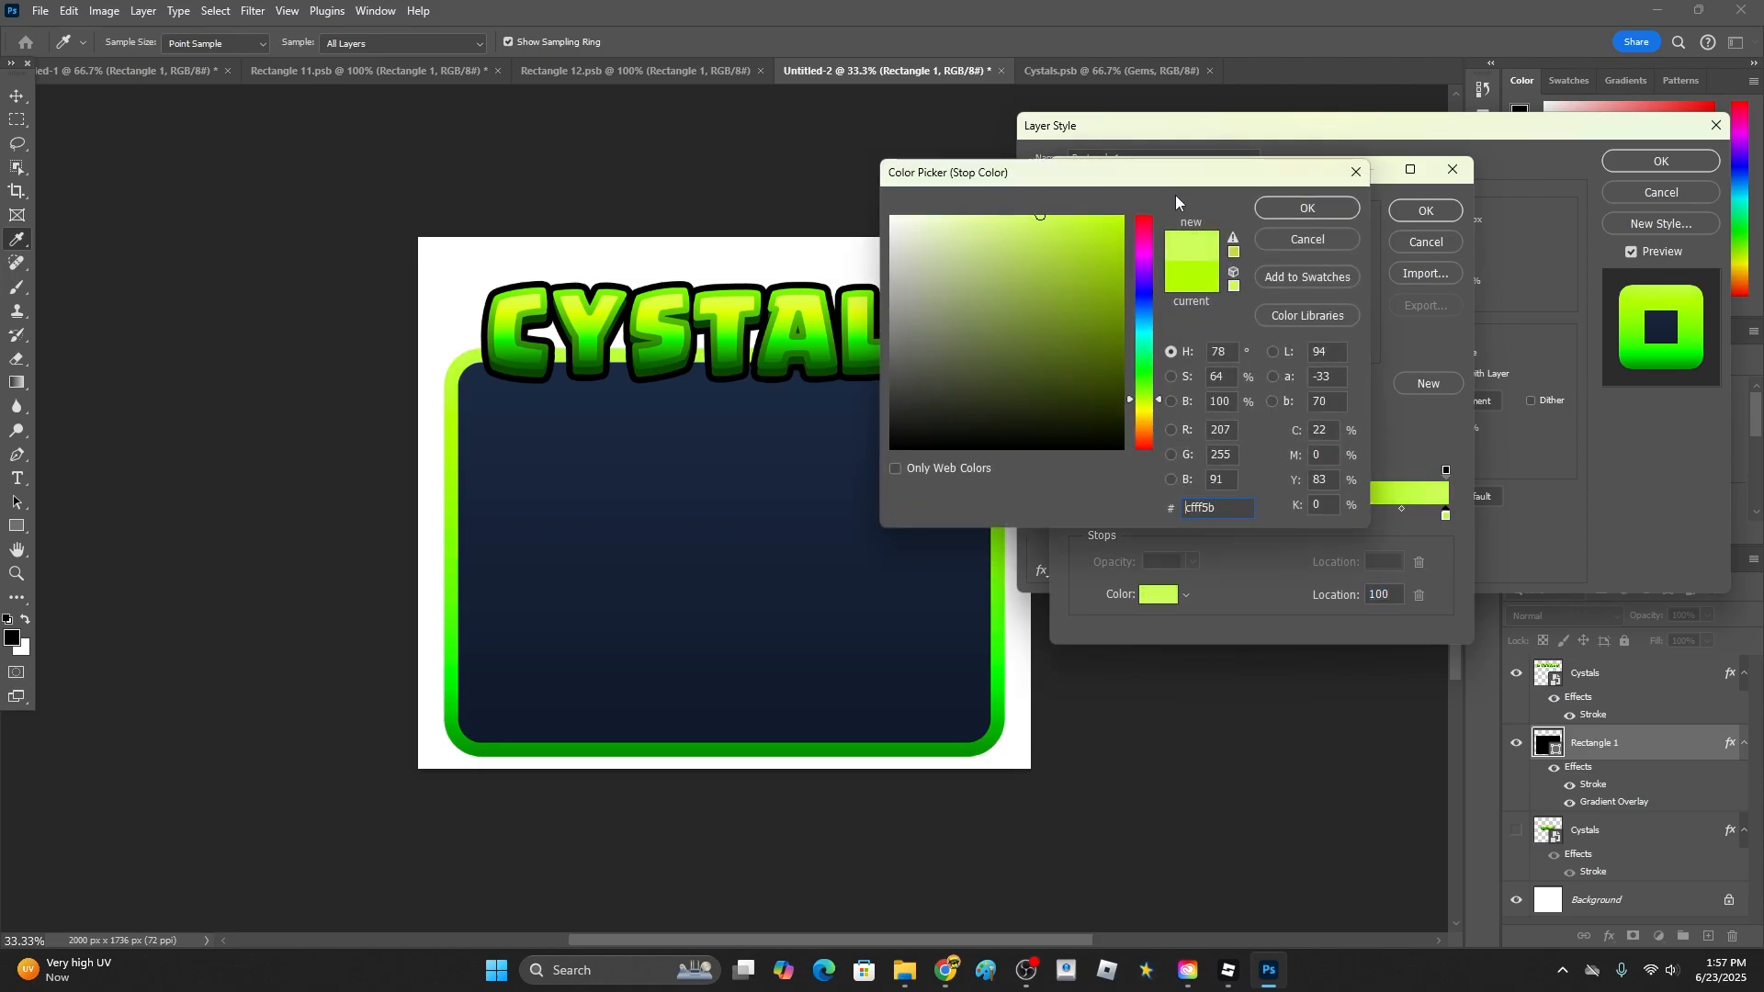
click(1307, 209)
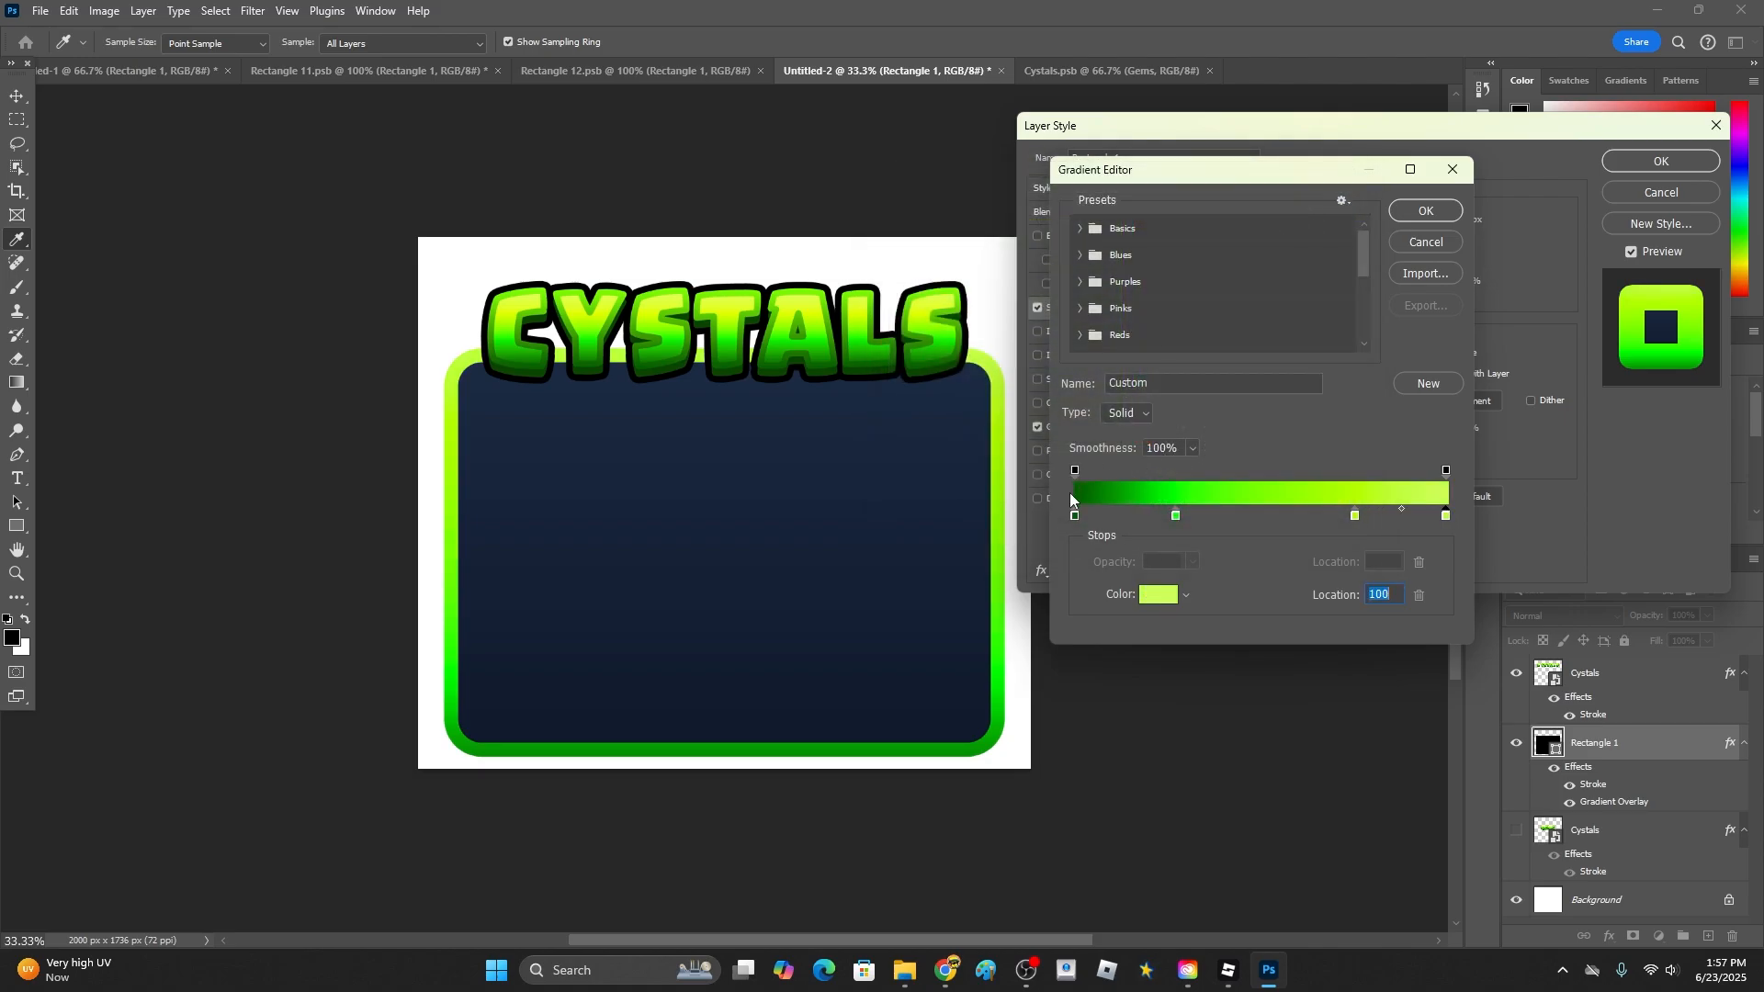
click(1435, 211)
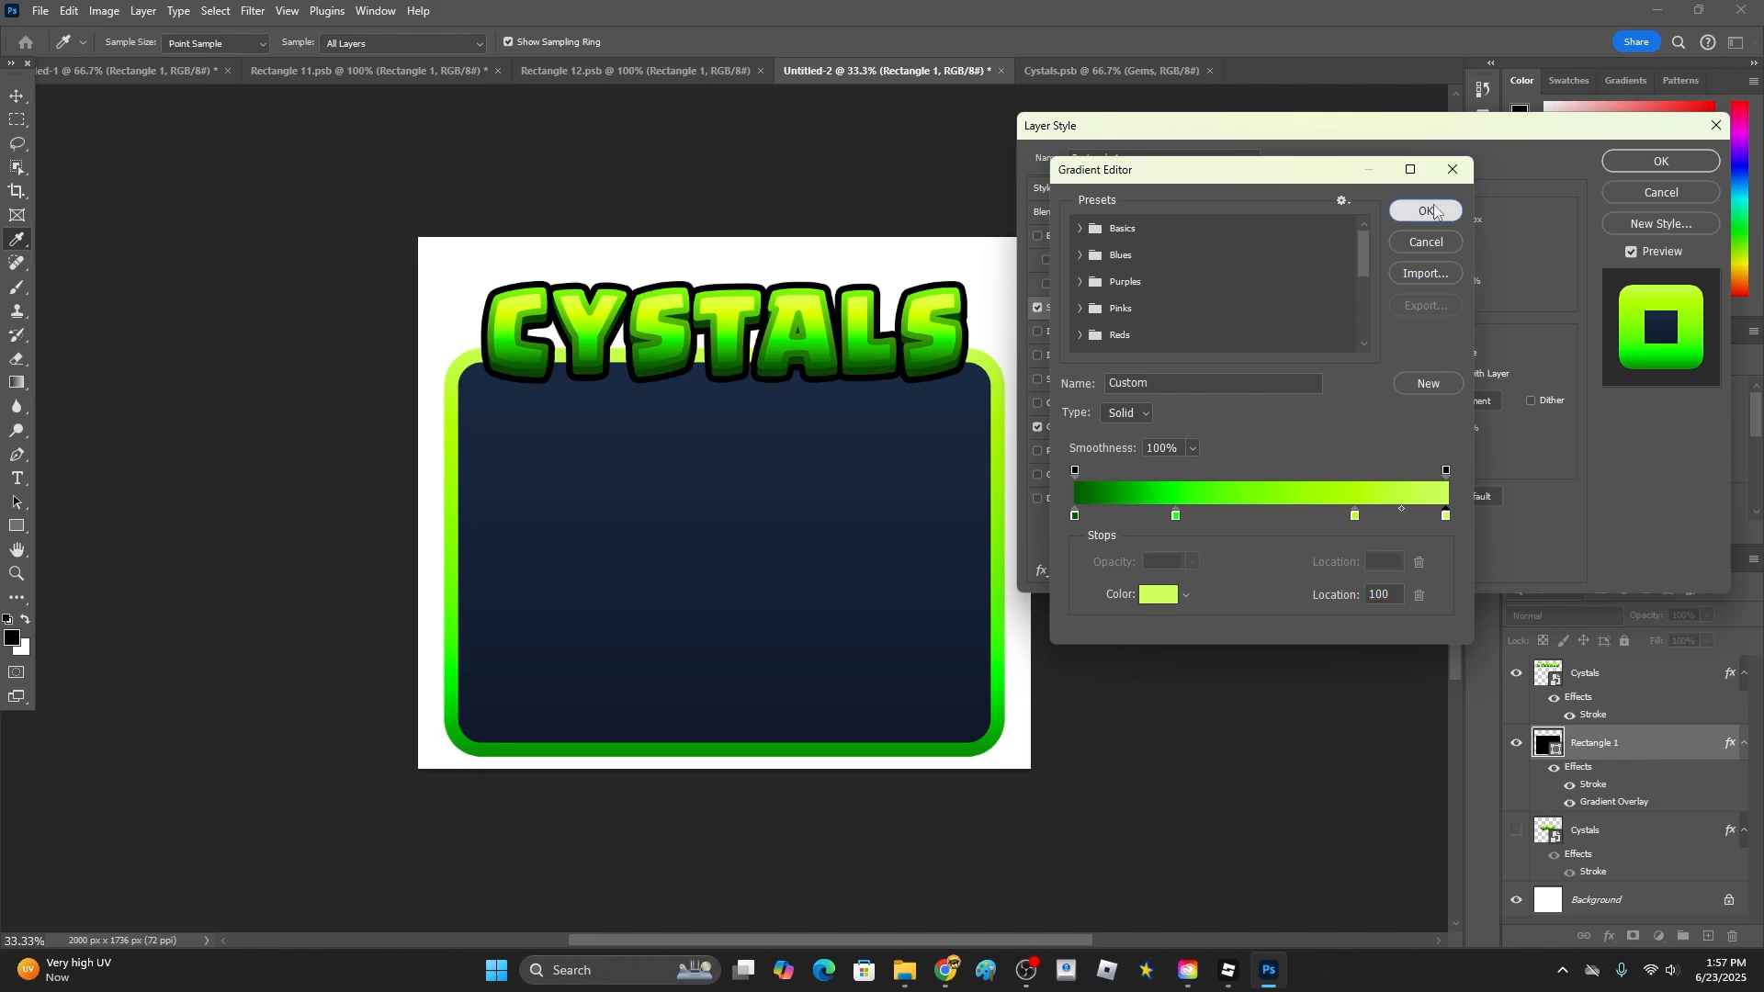
- Give the rectangle a dark green #0c4a00 drop shadow with 46 px distance and 21 px size
click(1038, 499)
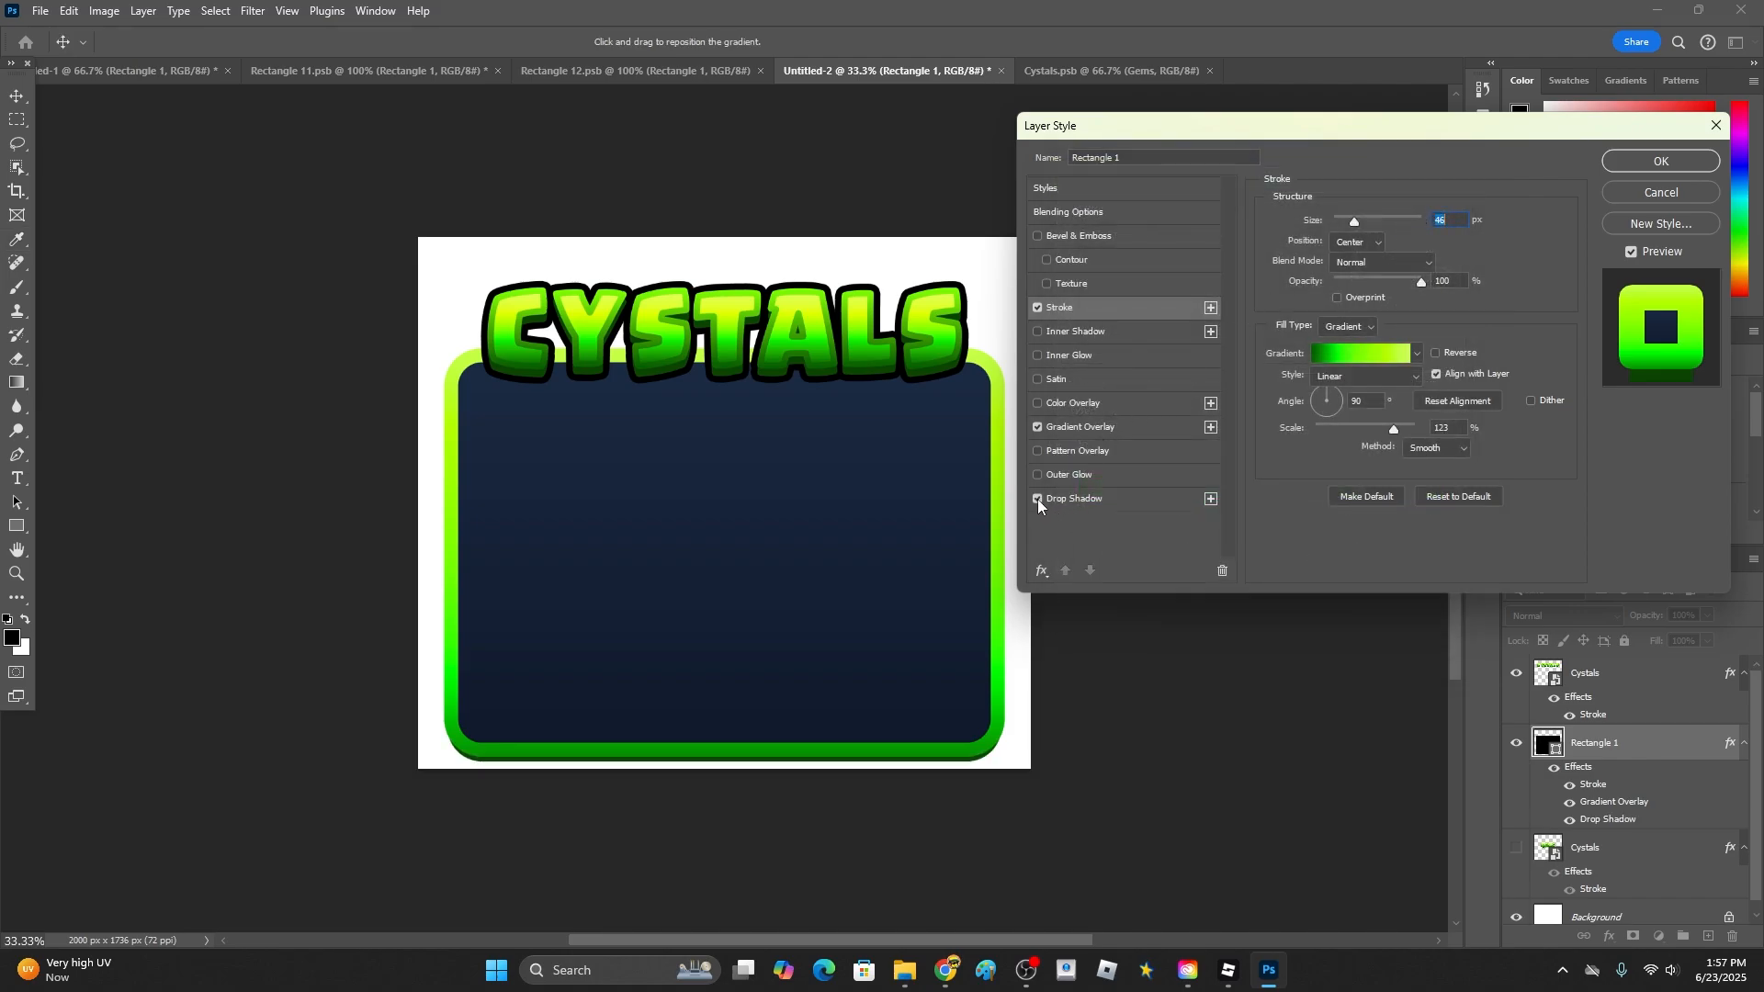
drag(1359, 304, 1375, 317)
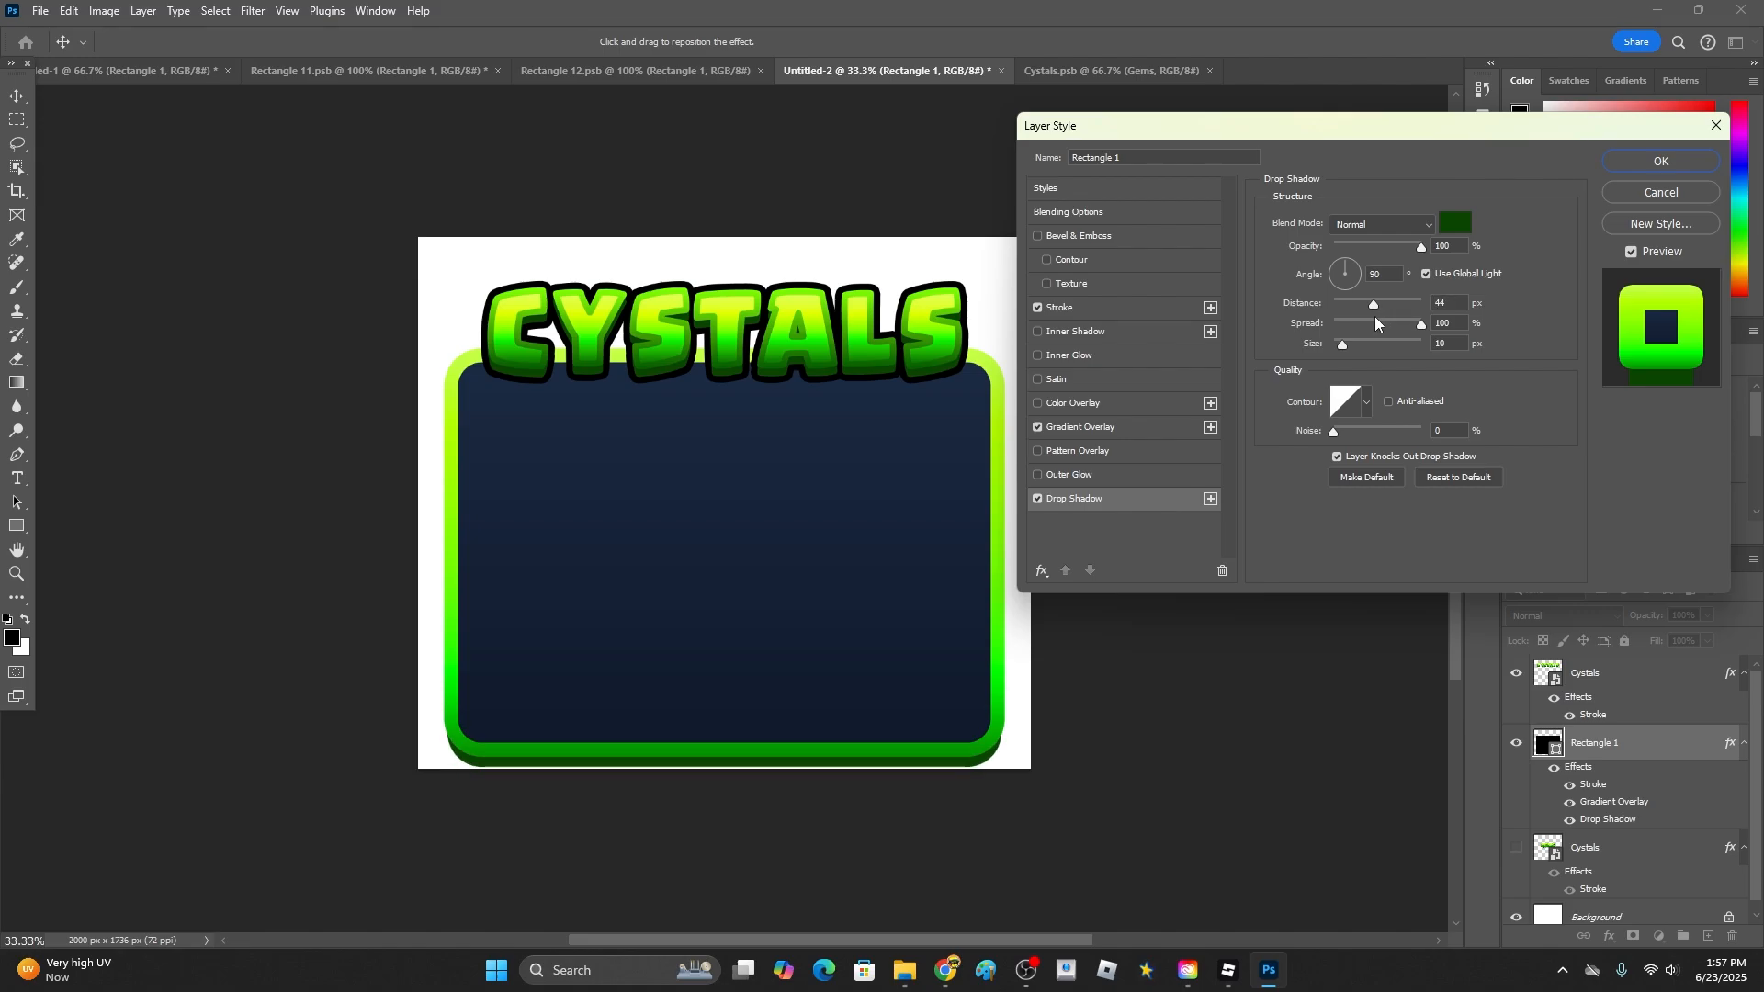
click(1455, 223)
mouse_move(1094, 370)
mouse_down()
mouse_move(1126, 334)
mouse_move(1125, 382)
mouse_up()
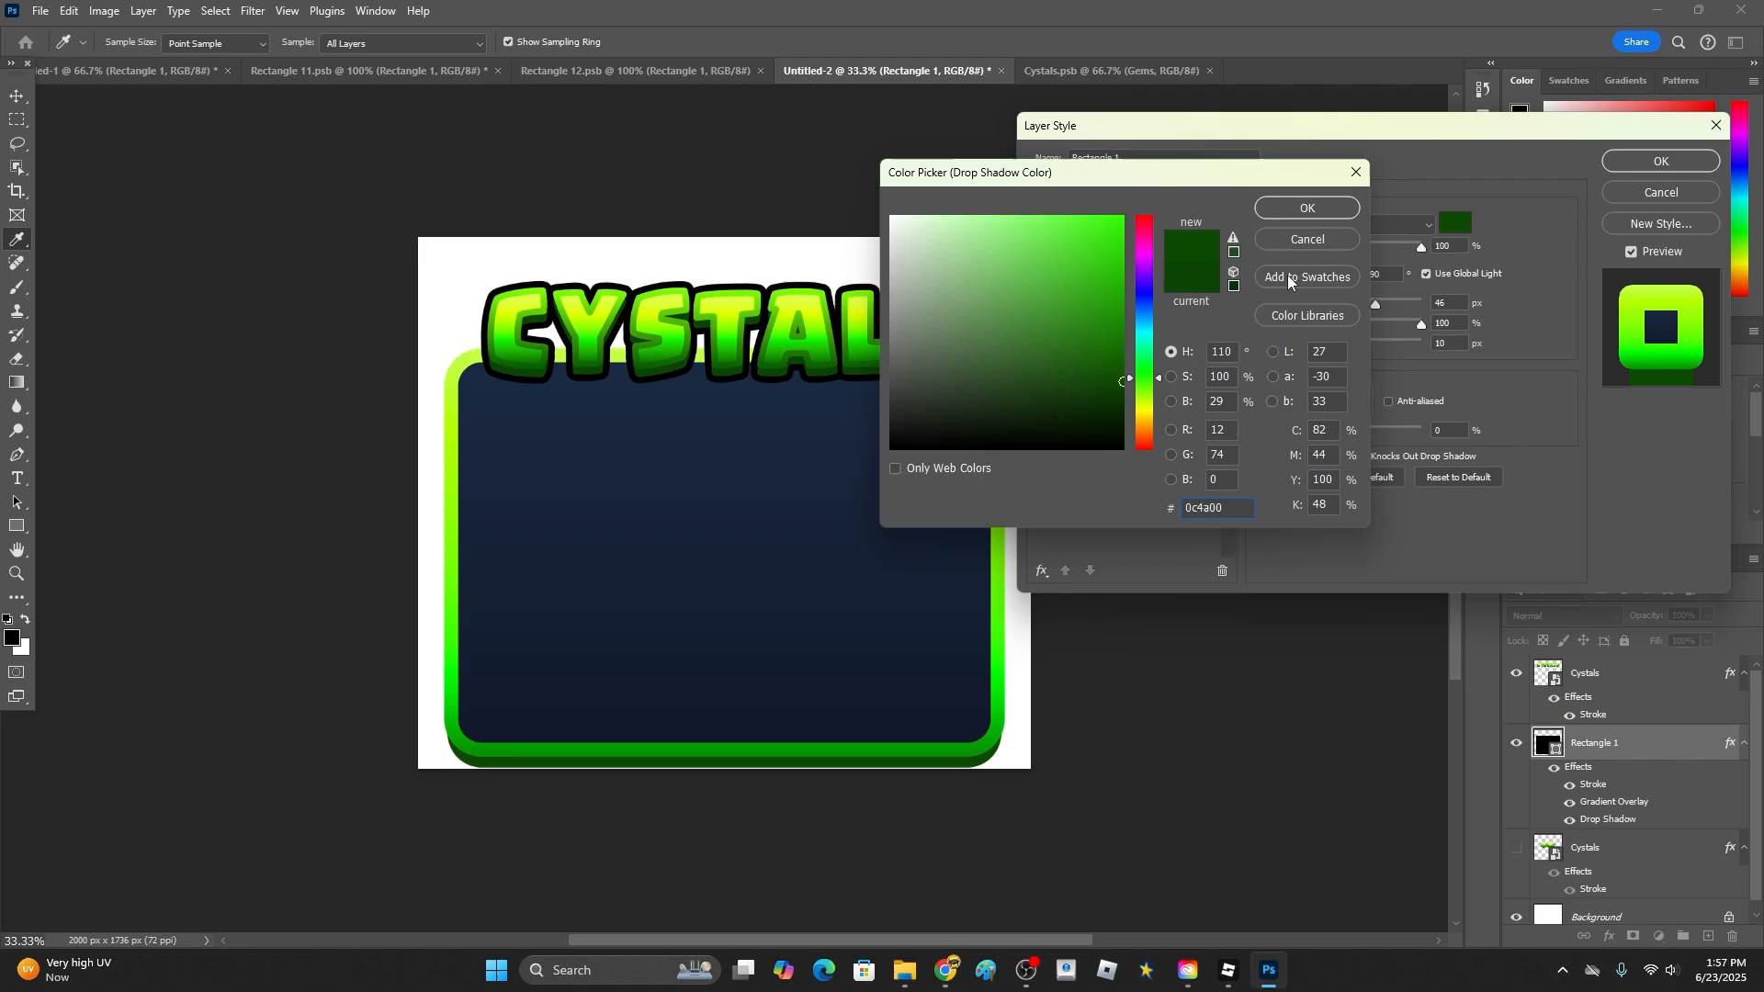
key(Return)
drag(1343, 343, 1347, 349)
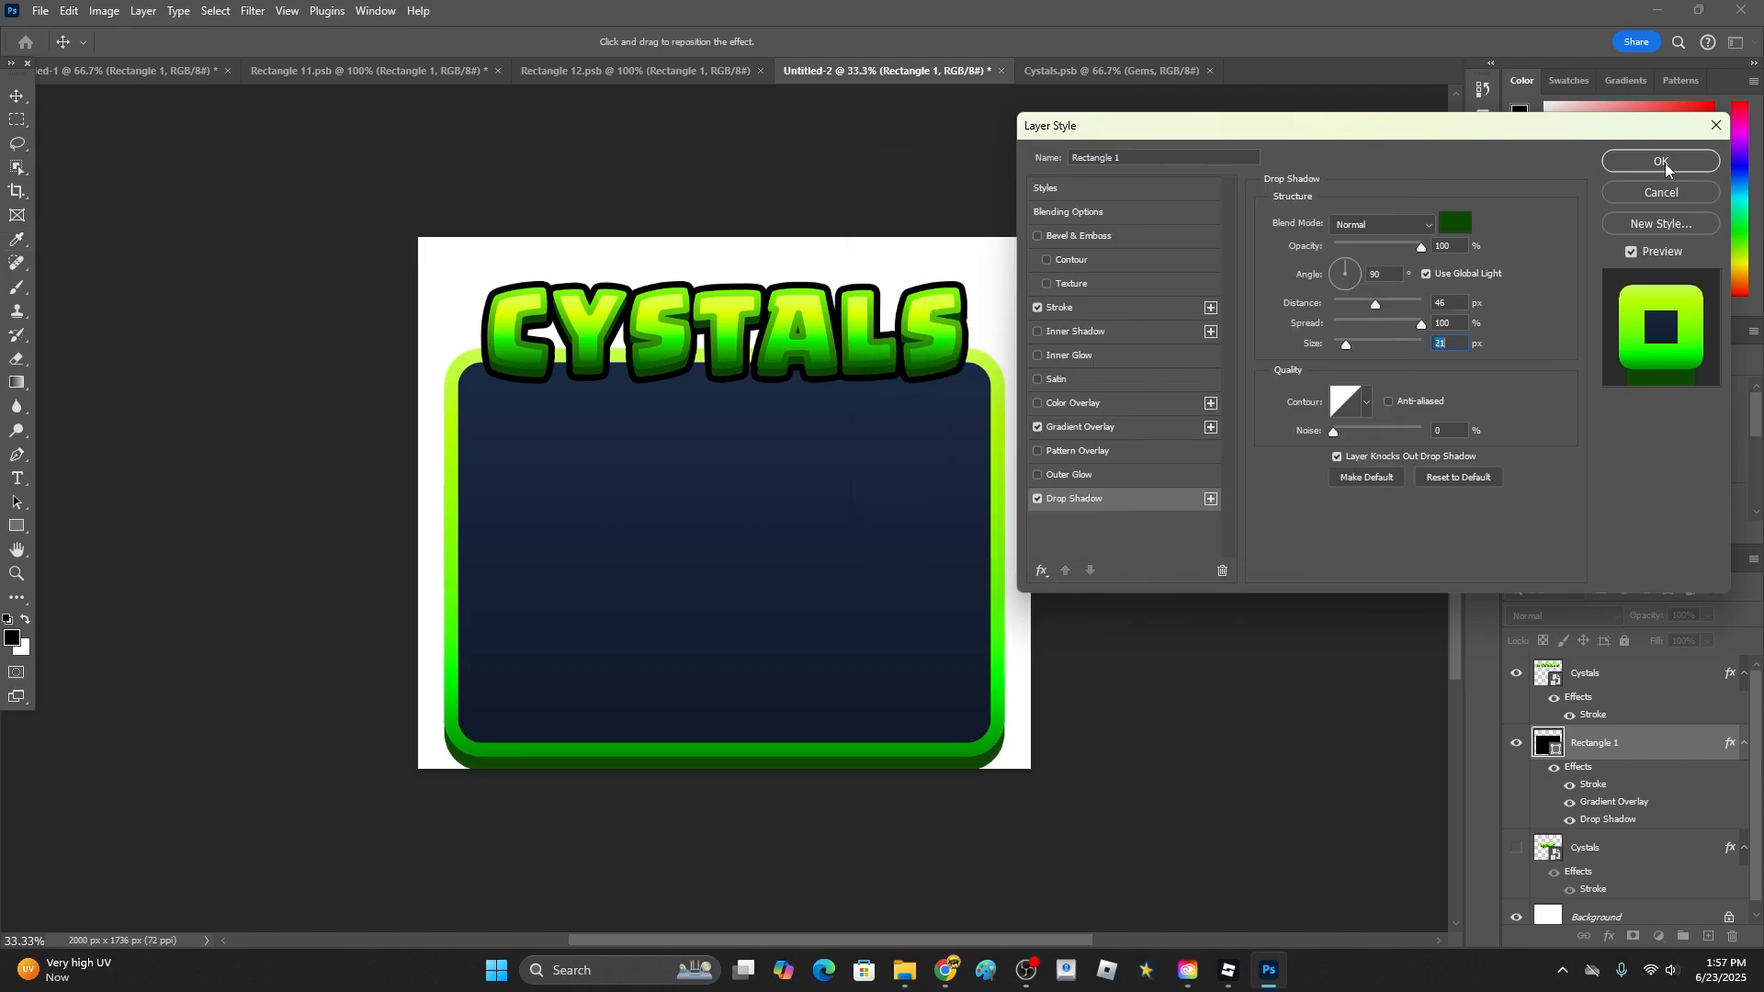
click(1665, 162)
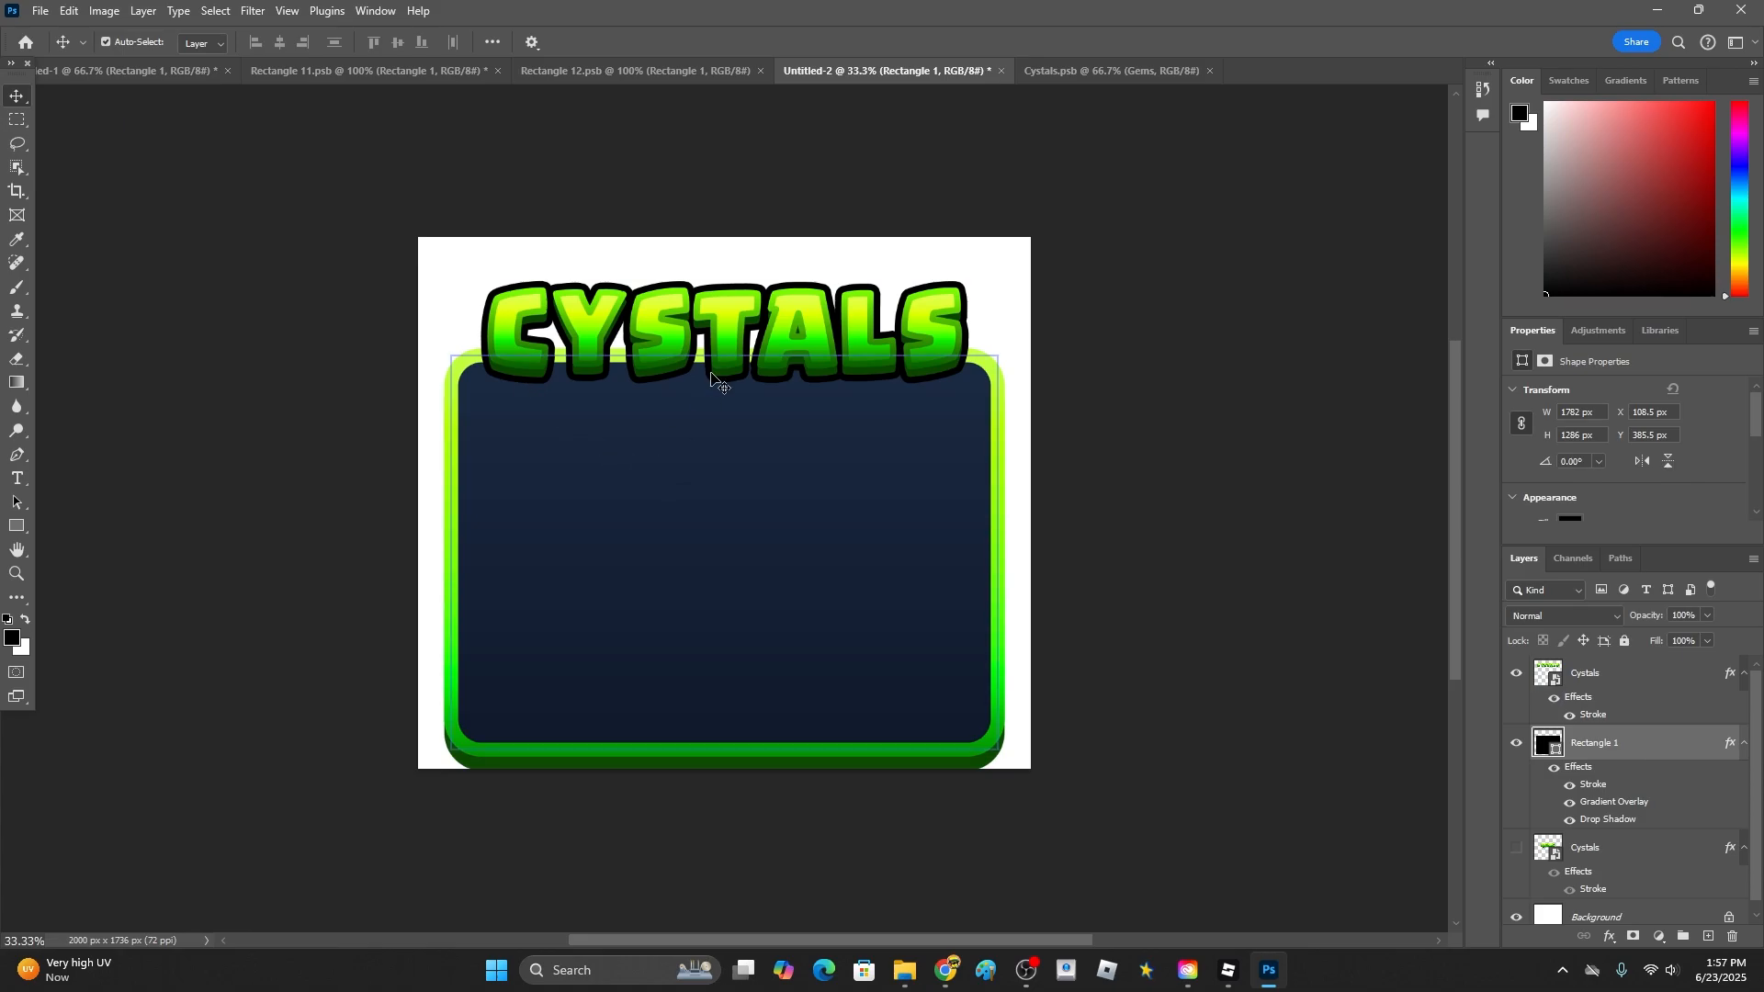
- Shift the CYSTALS title and the rectangle upward together, leaving room for the shadow below the panel
shift+click(755, 326)
drag(755, 326, 754, 292)
drag(904, 554, 905, 560)
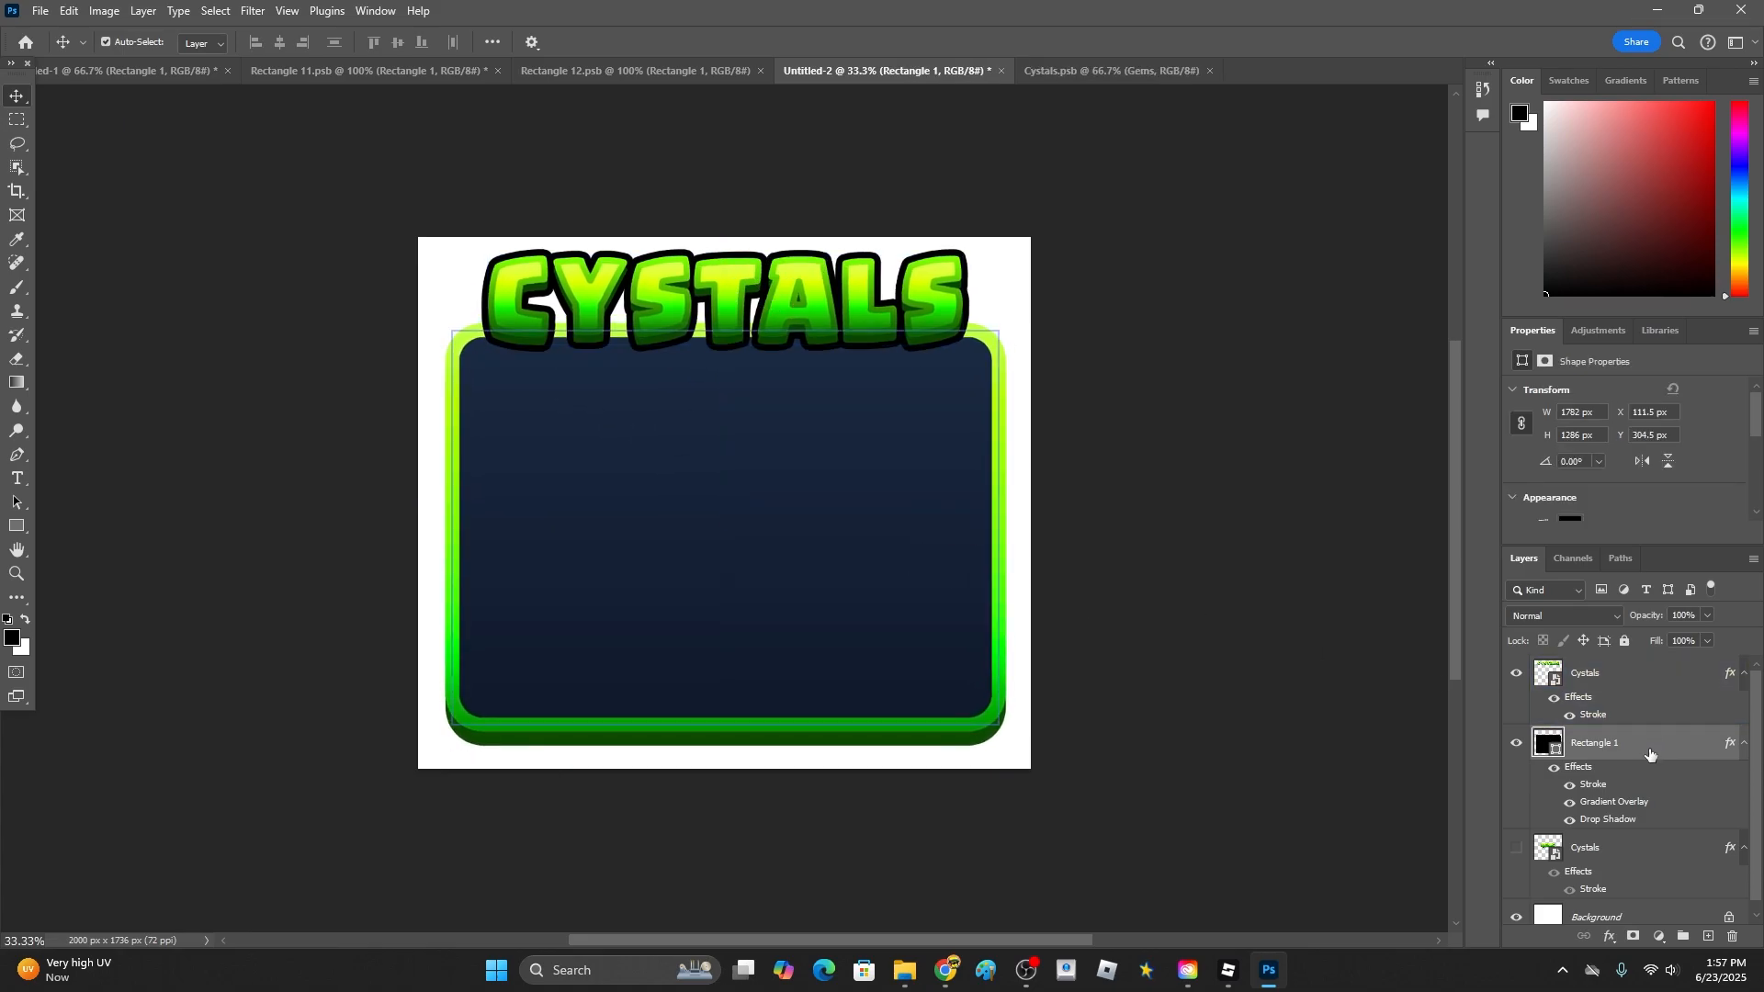
- Turn on Bevel & Emboss for the rectangle and set its stroke position to Outside
double_click(1649, 754)
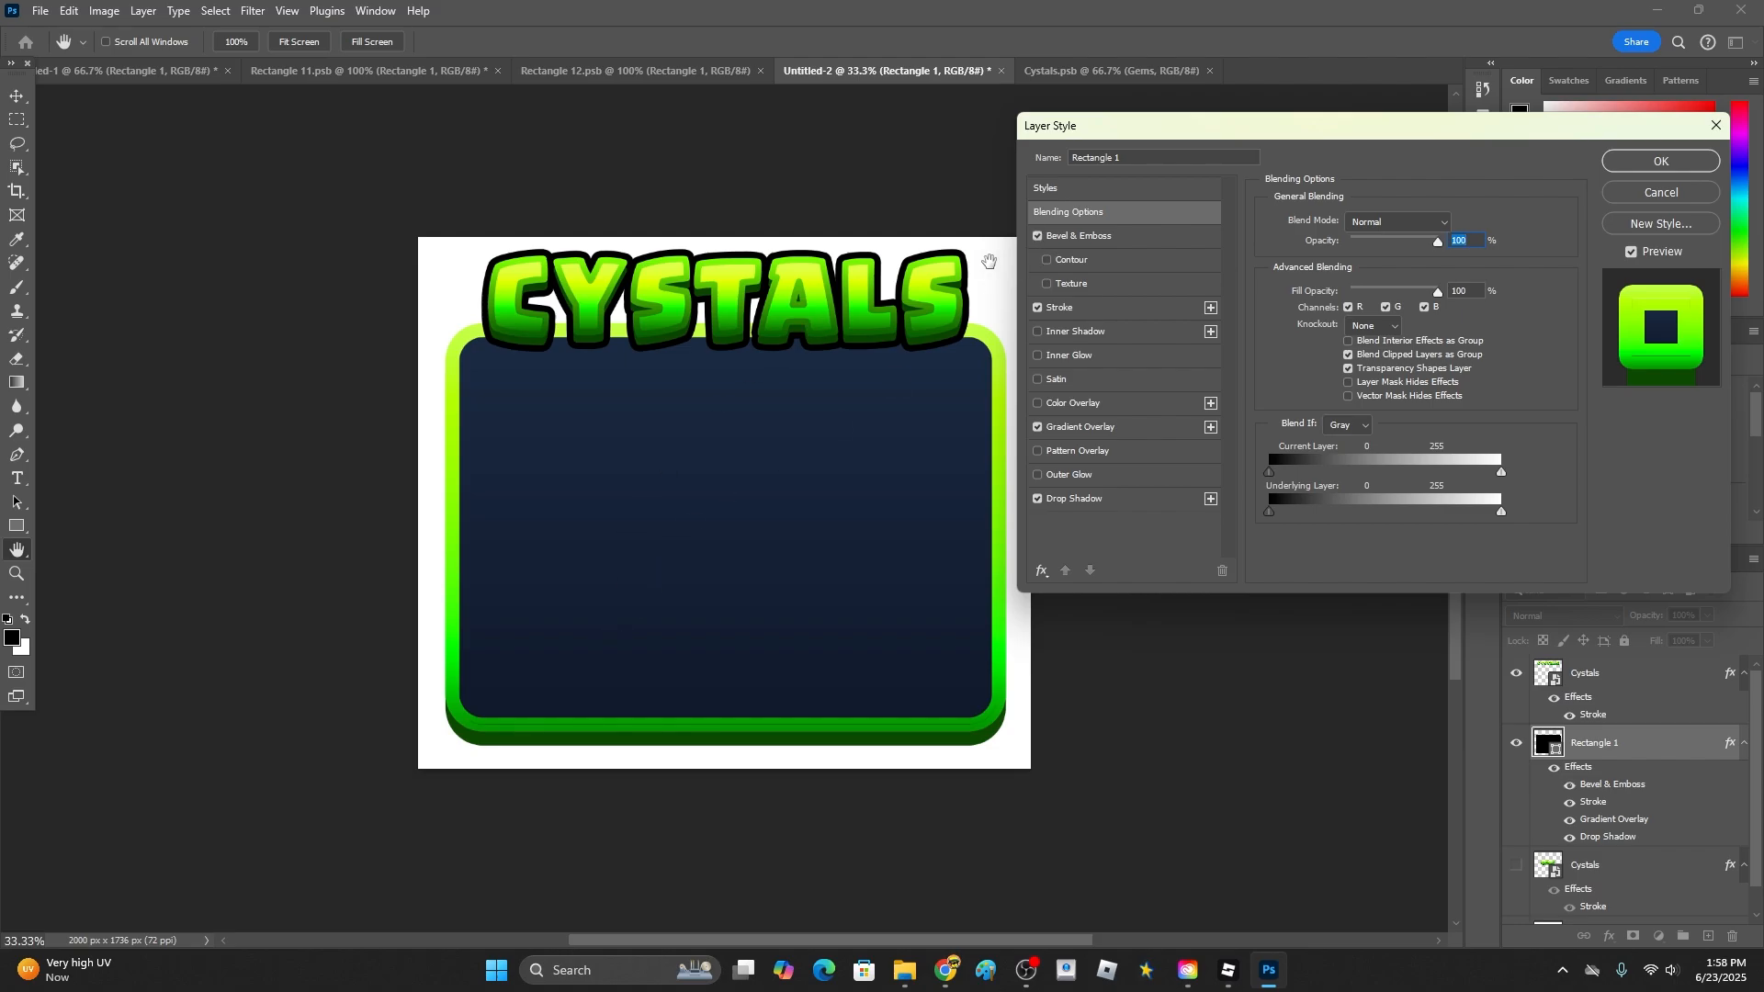
click(1059, 241)
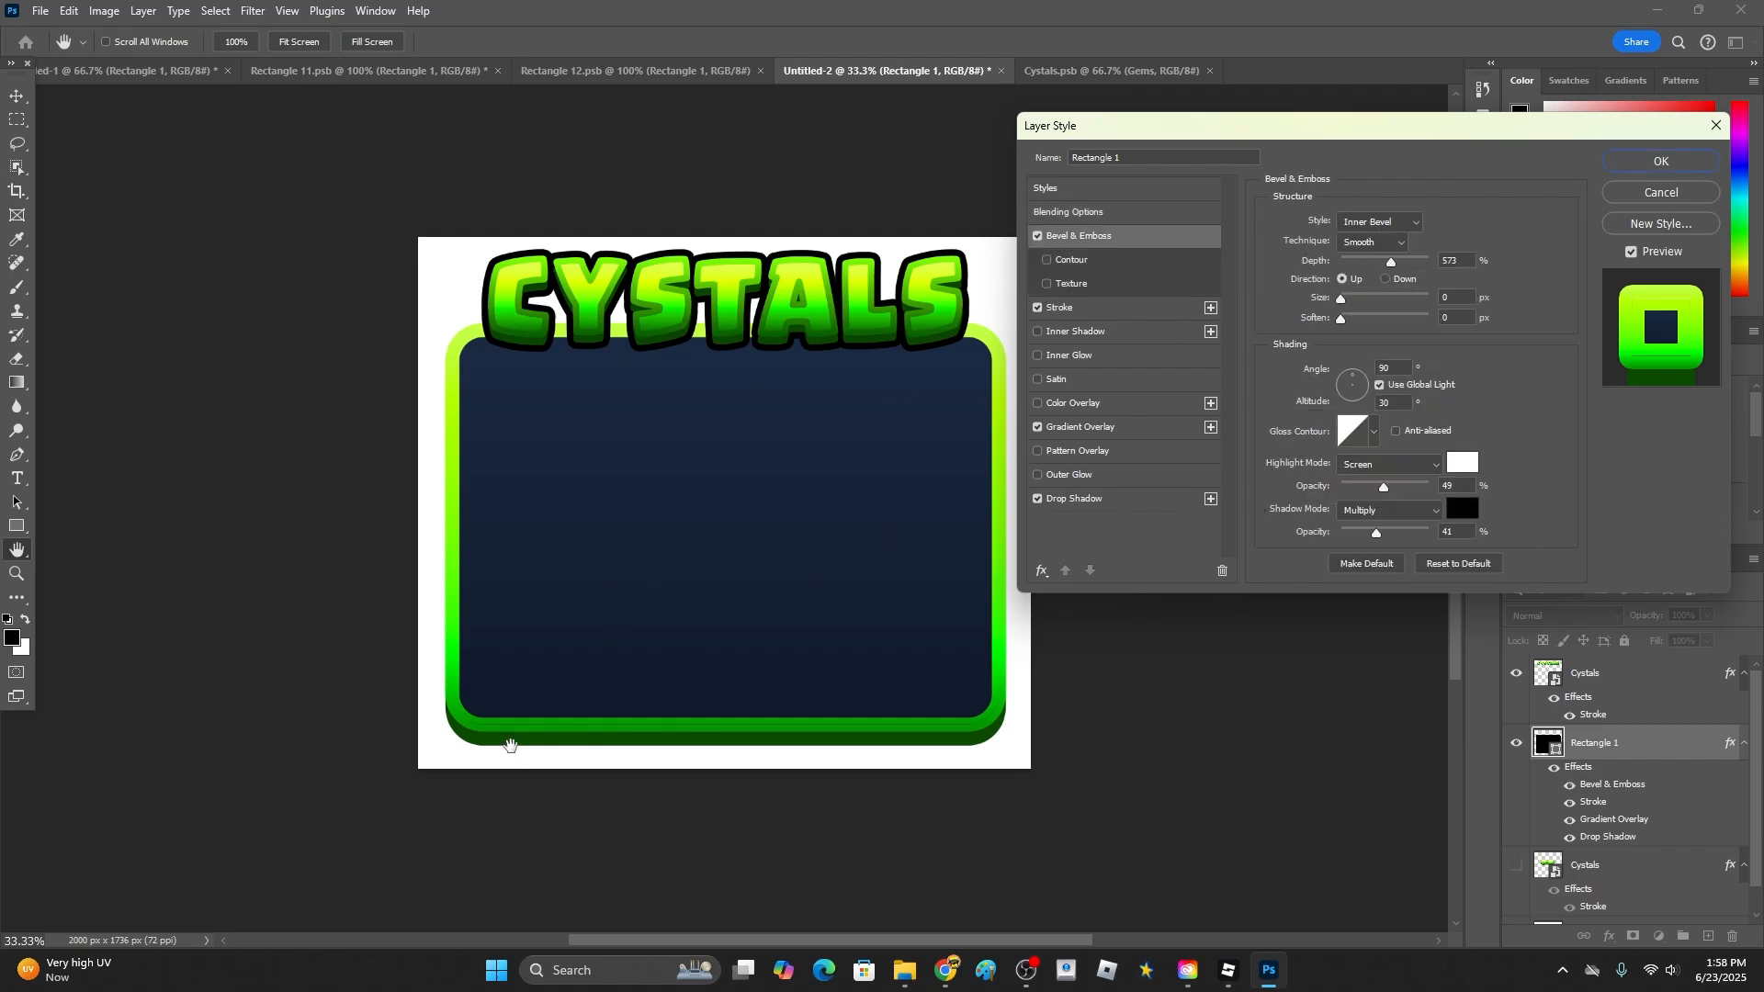
click(1132, 311)
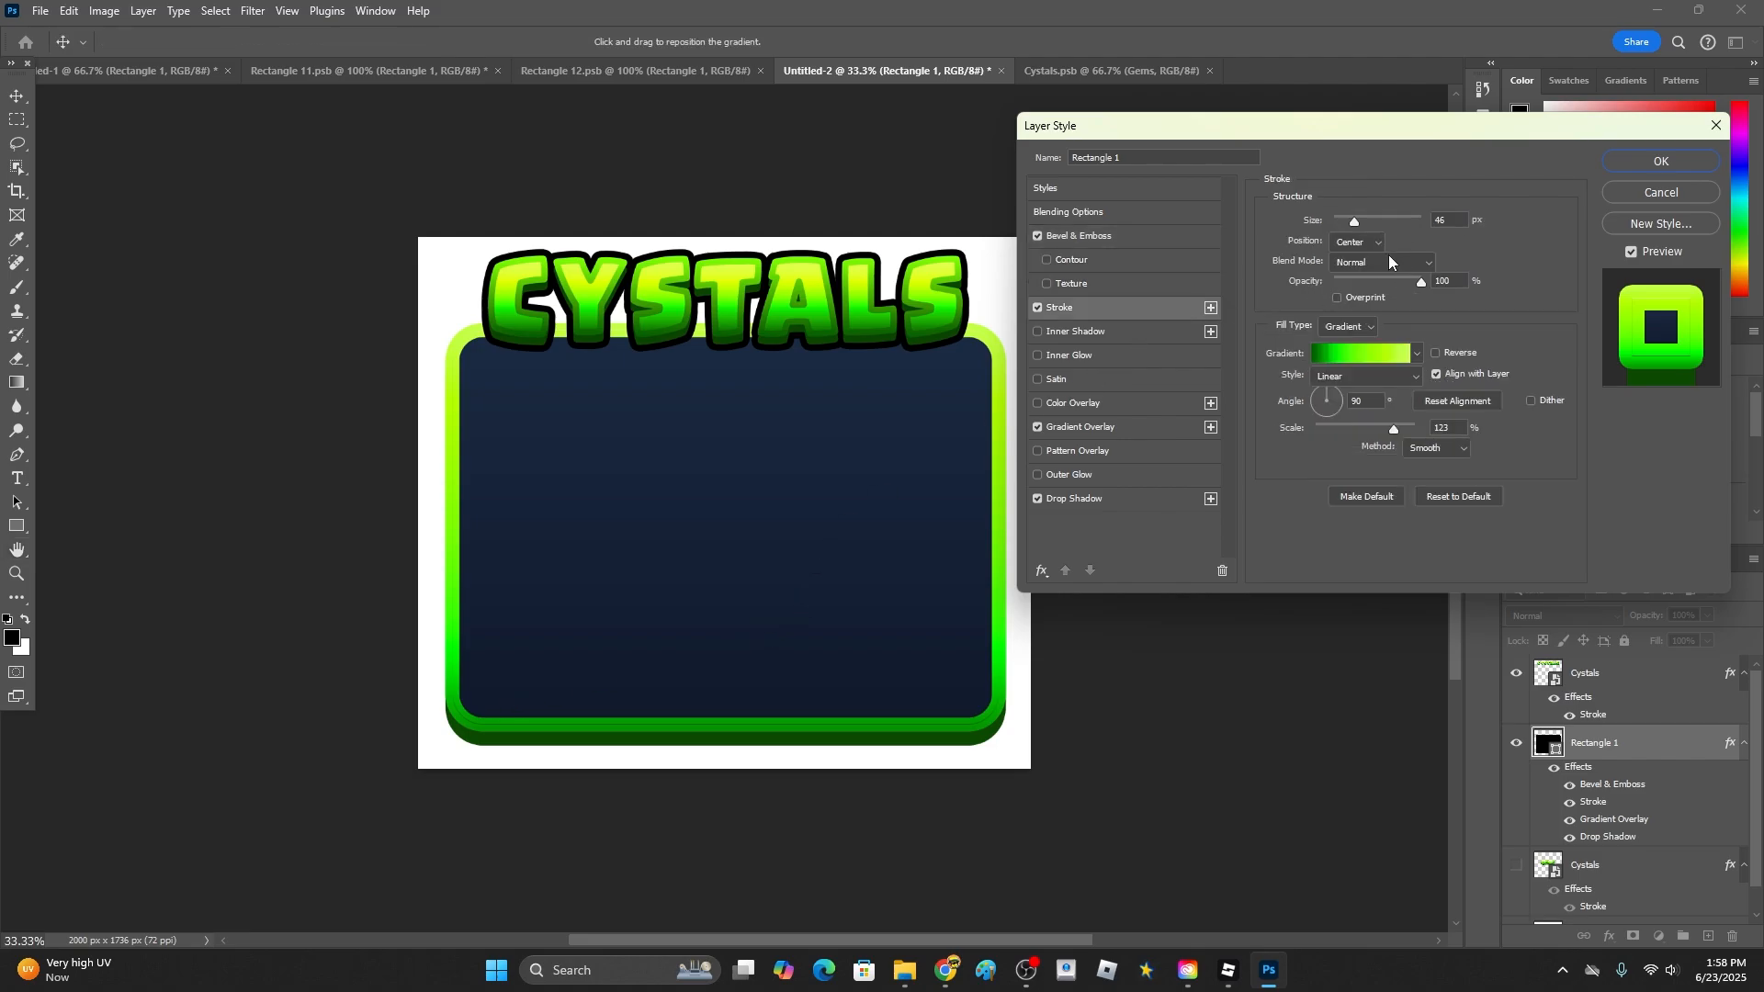
click(1376, 244)
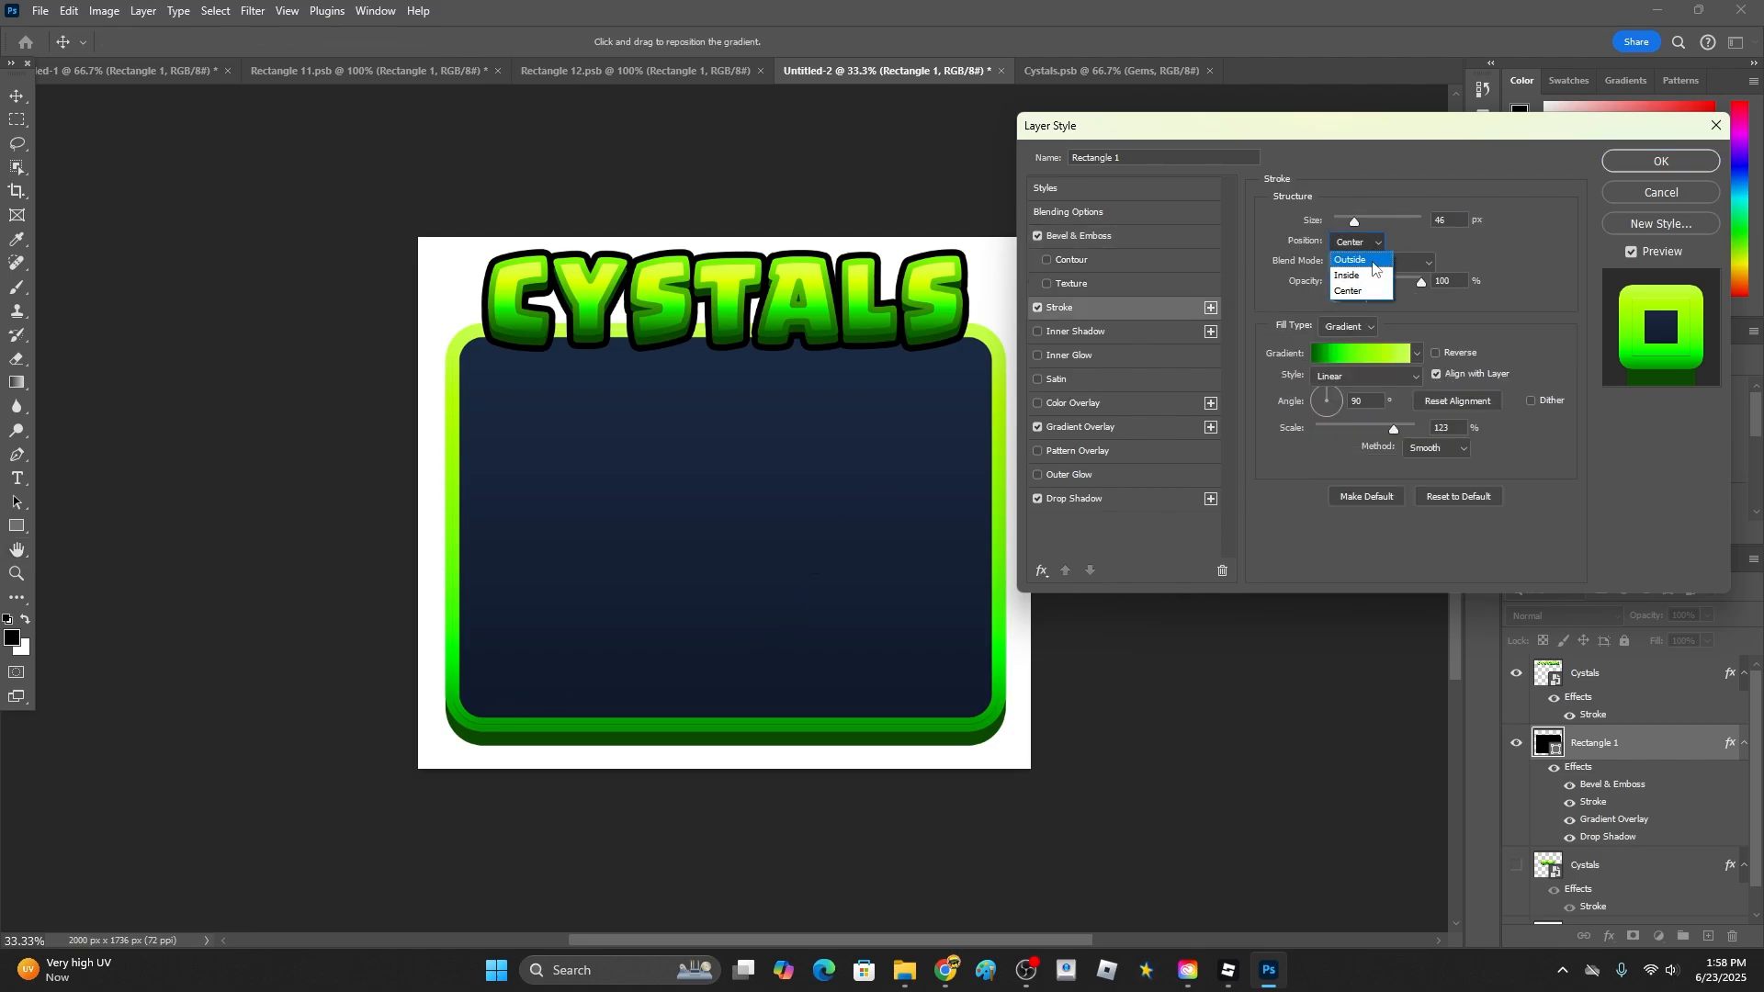
click(1370, 257)
- Enlarge the rectangle's drop shadow to 57 px distance and 40 px size
click(1097, 430)
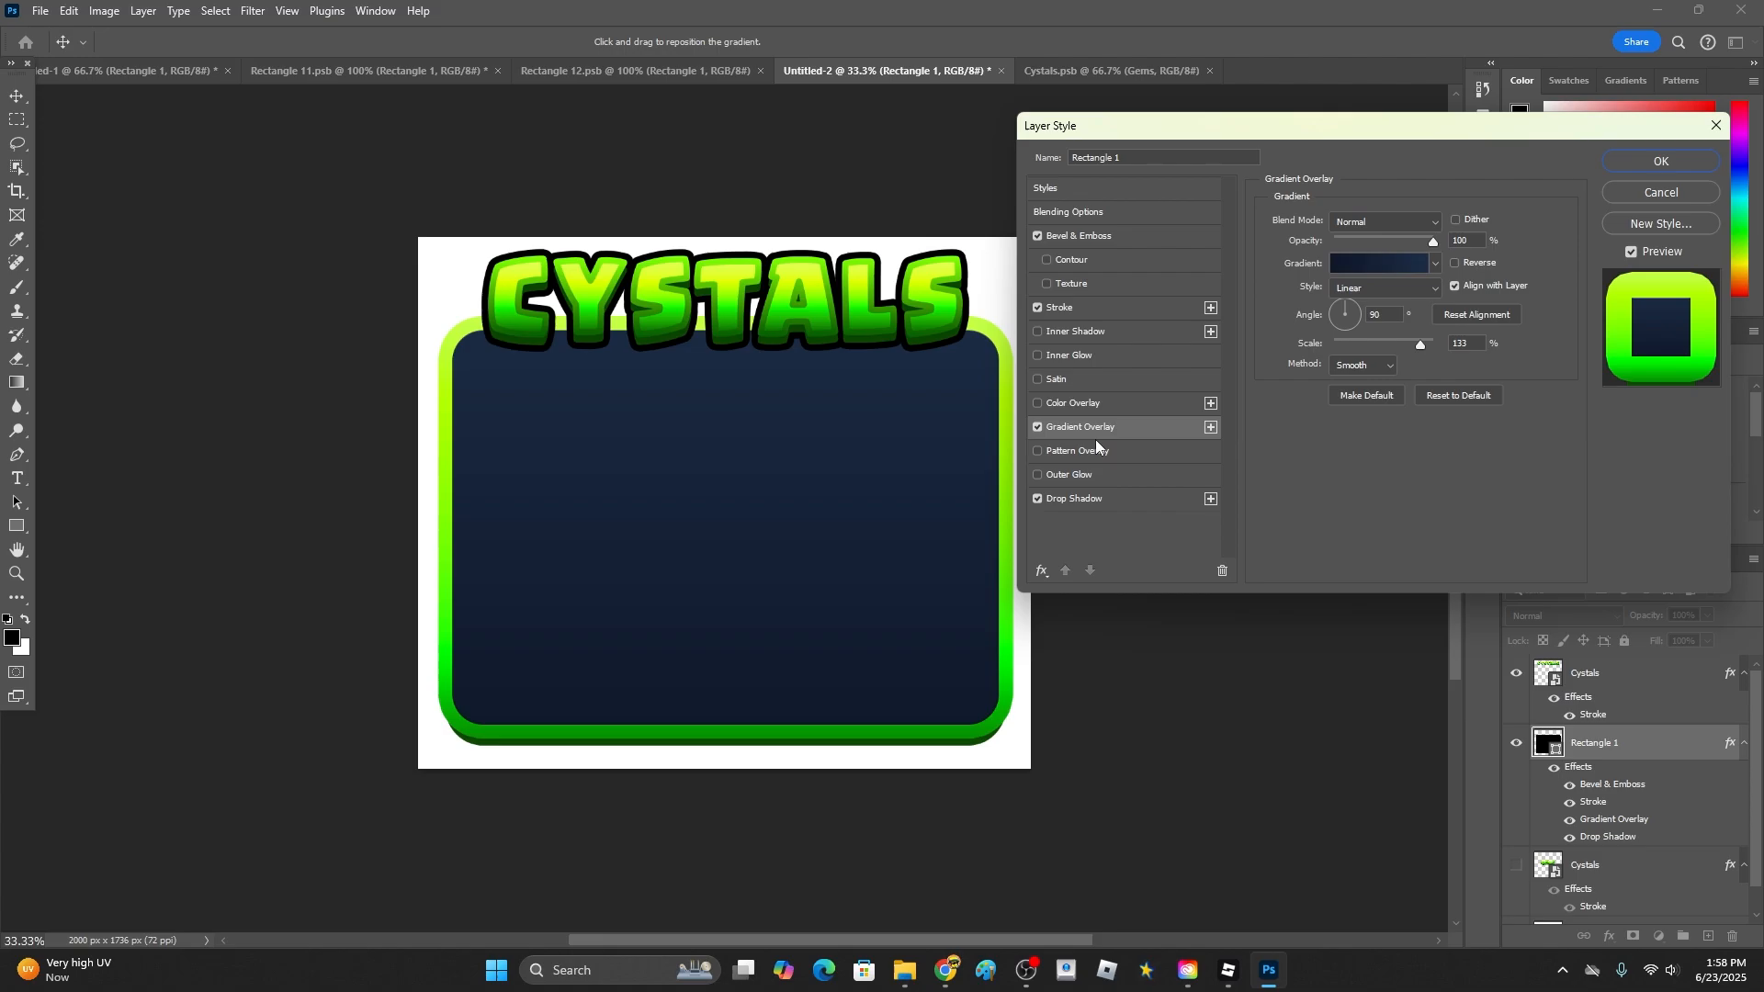
click(1088, 496)
drag(1376, 301, 1353, 345)
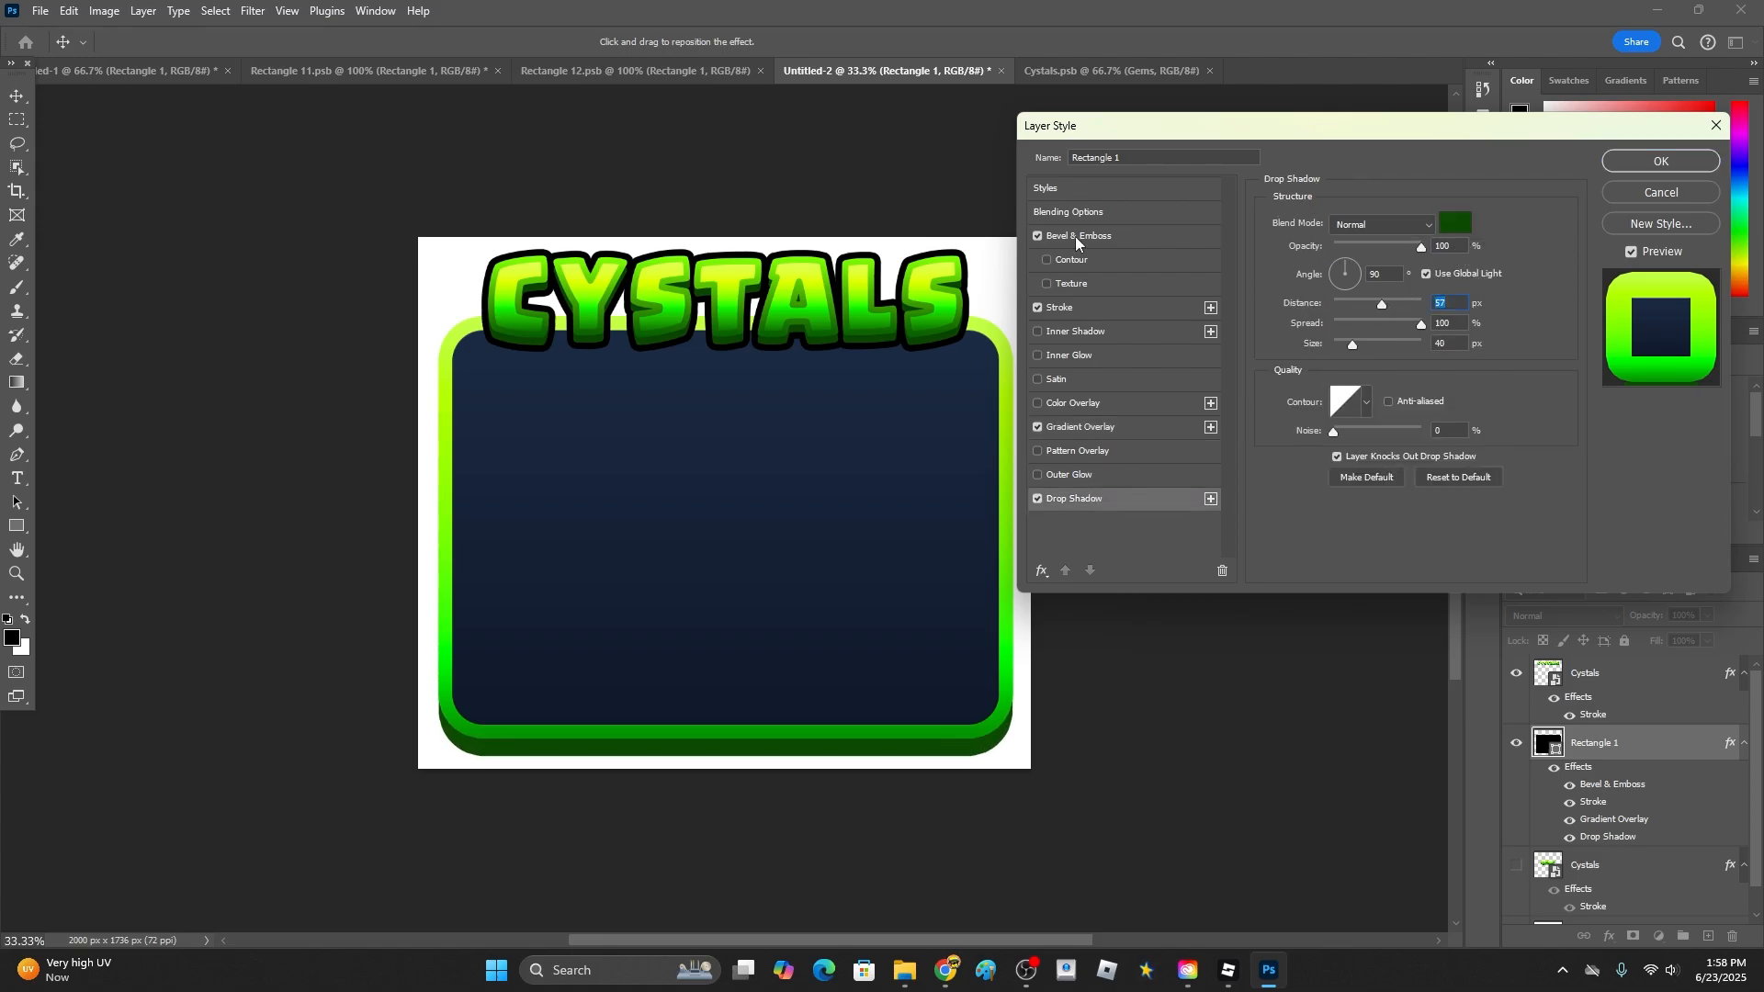
- Keep the rectangle's bevel as Inner Bevel and set its depth to 386% and size to 46 px
click(1075, 235)
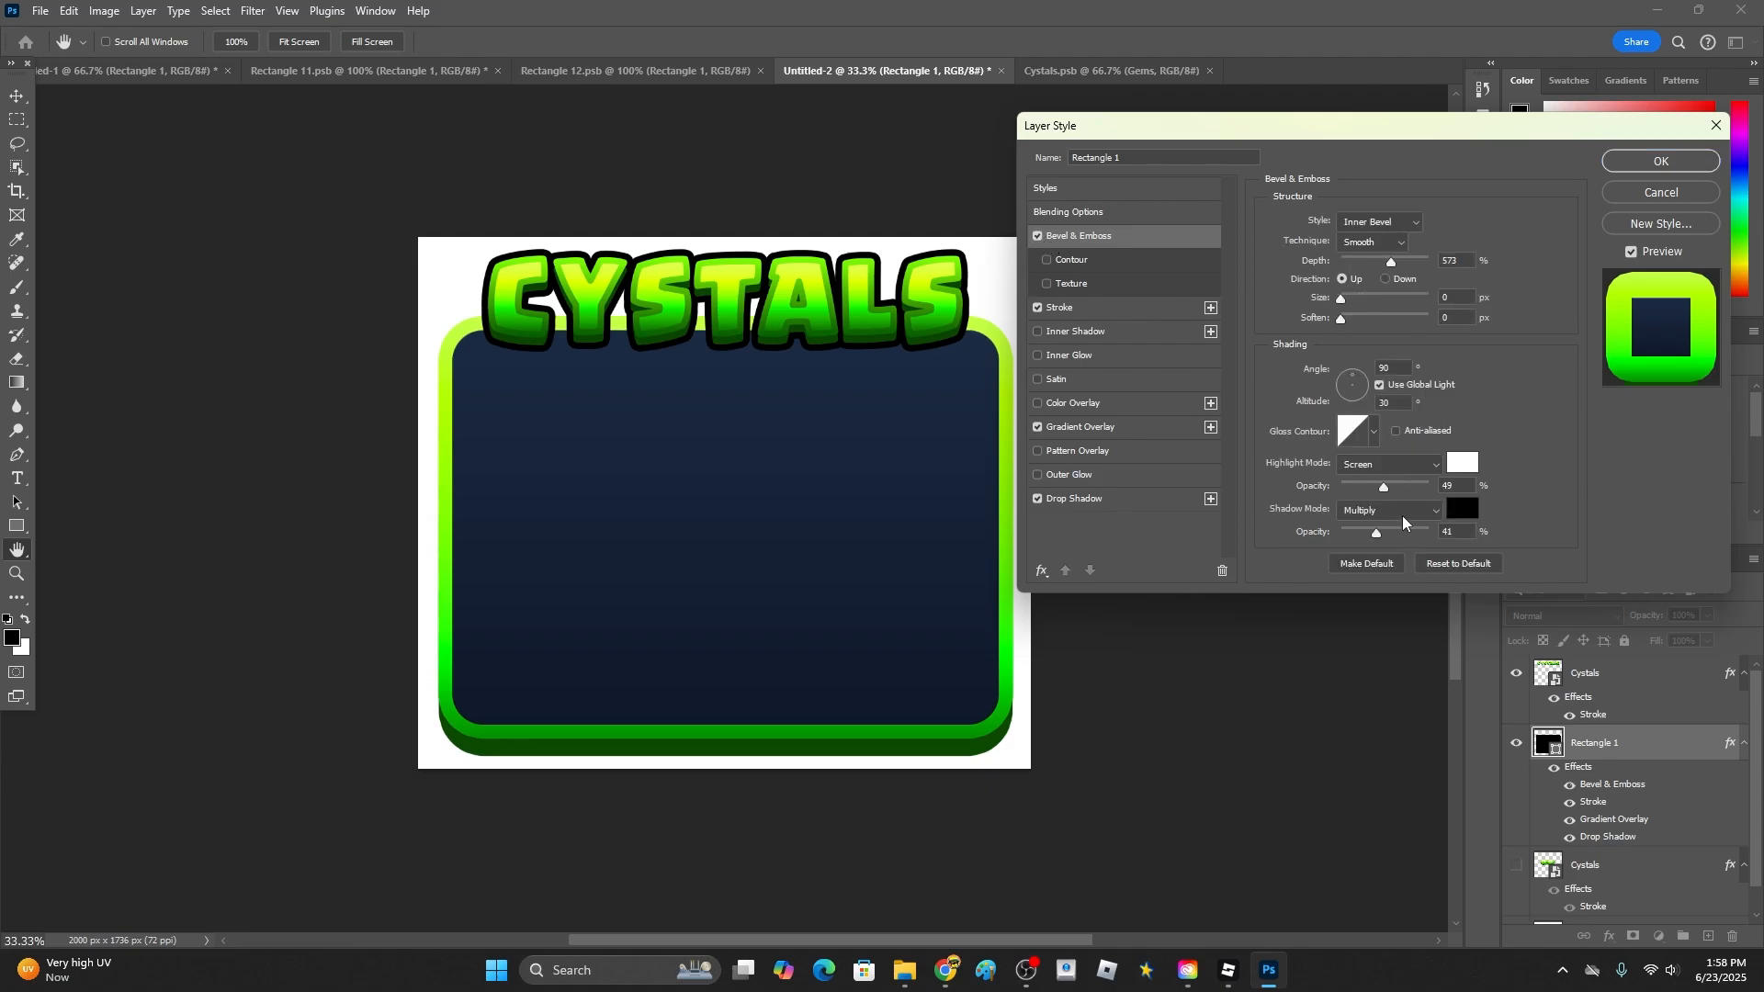
click(1400, 223)
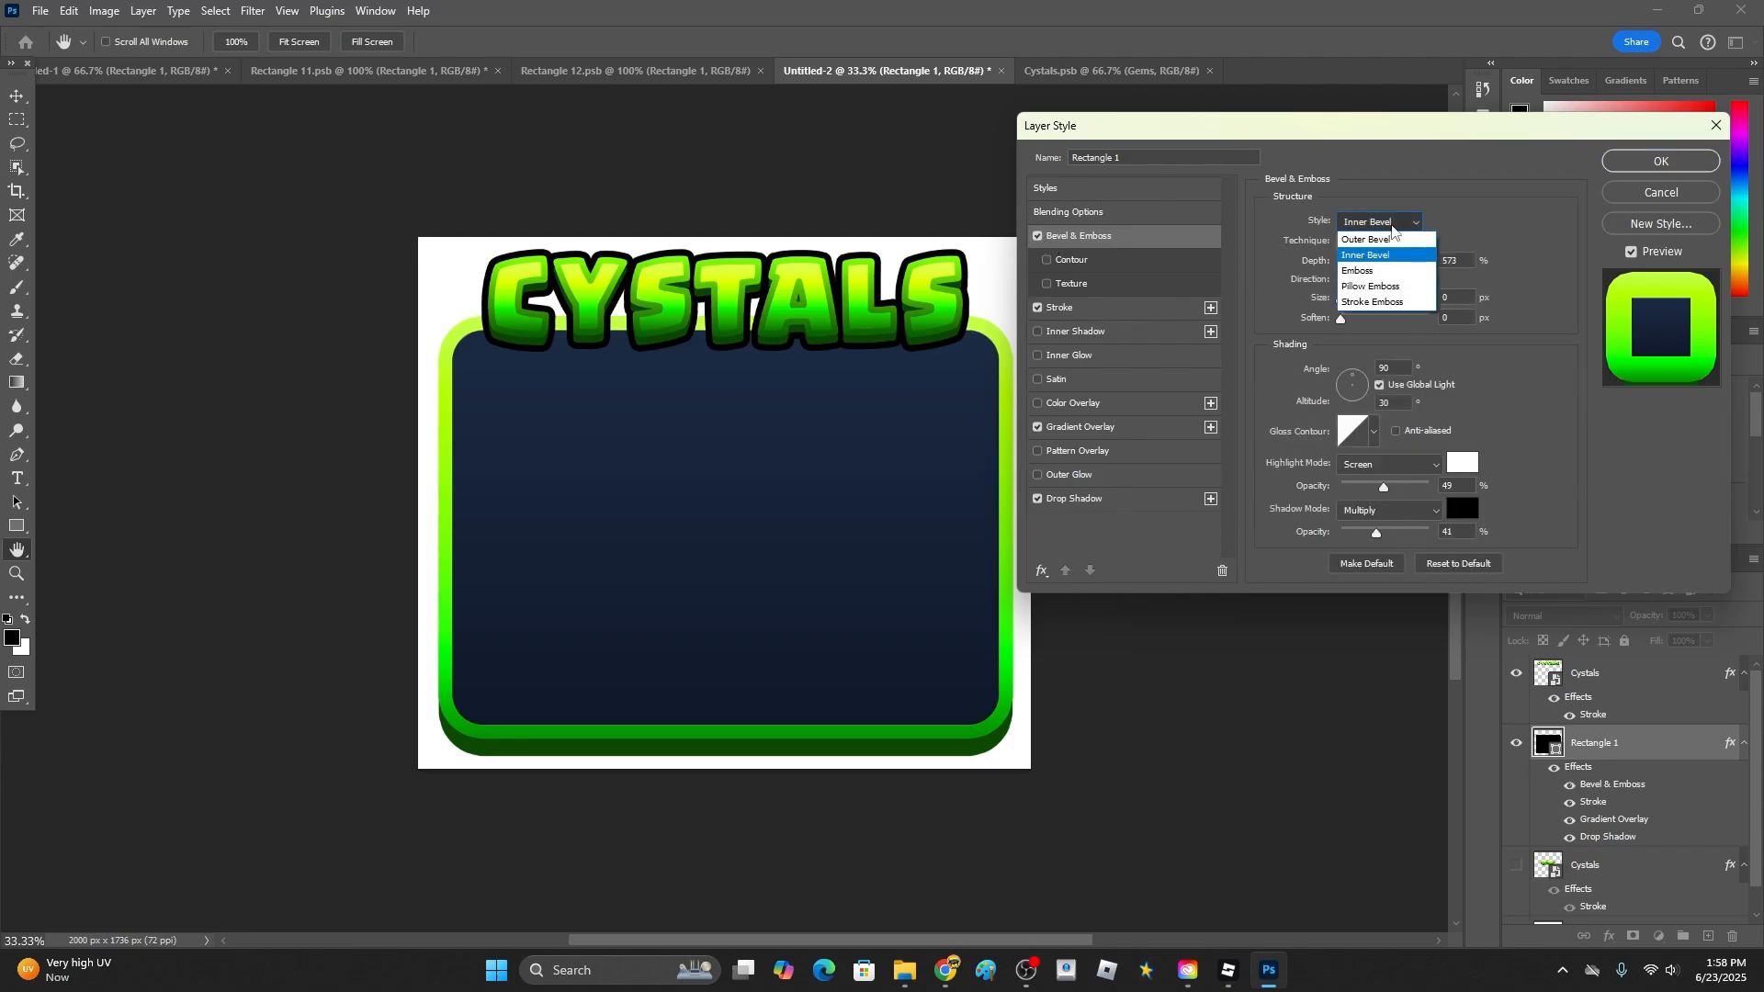
click(1406, 223)
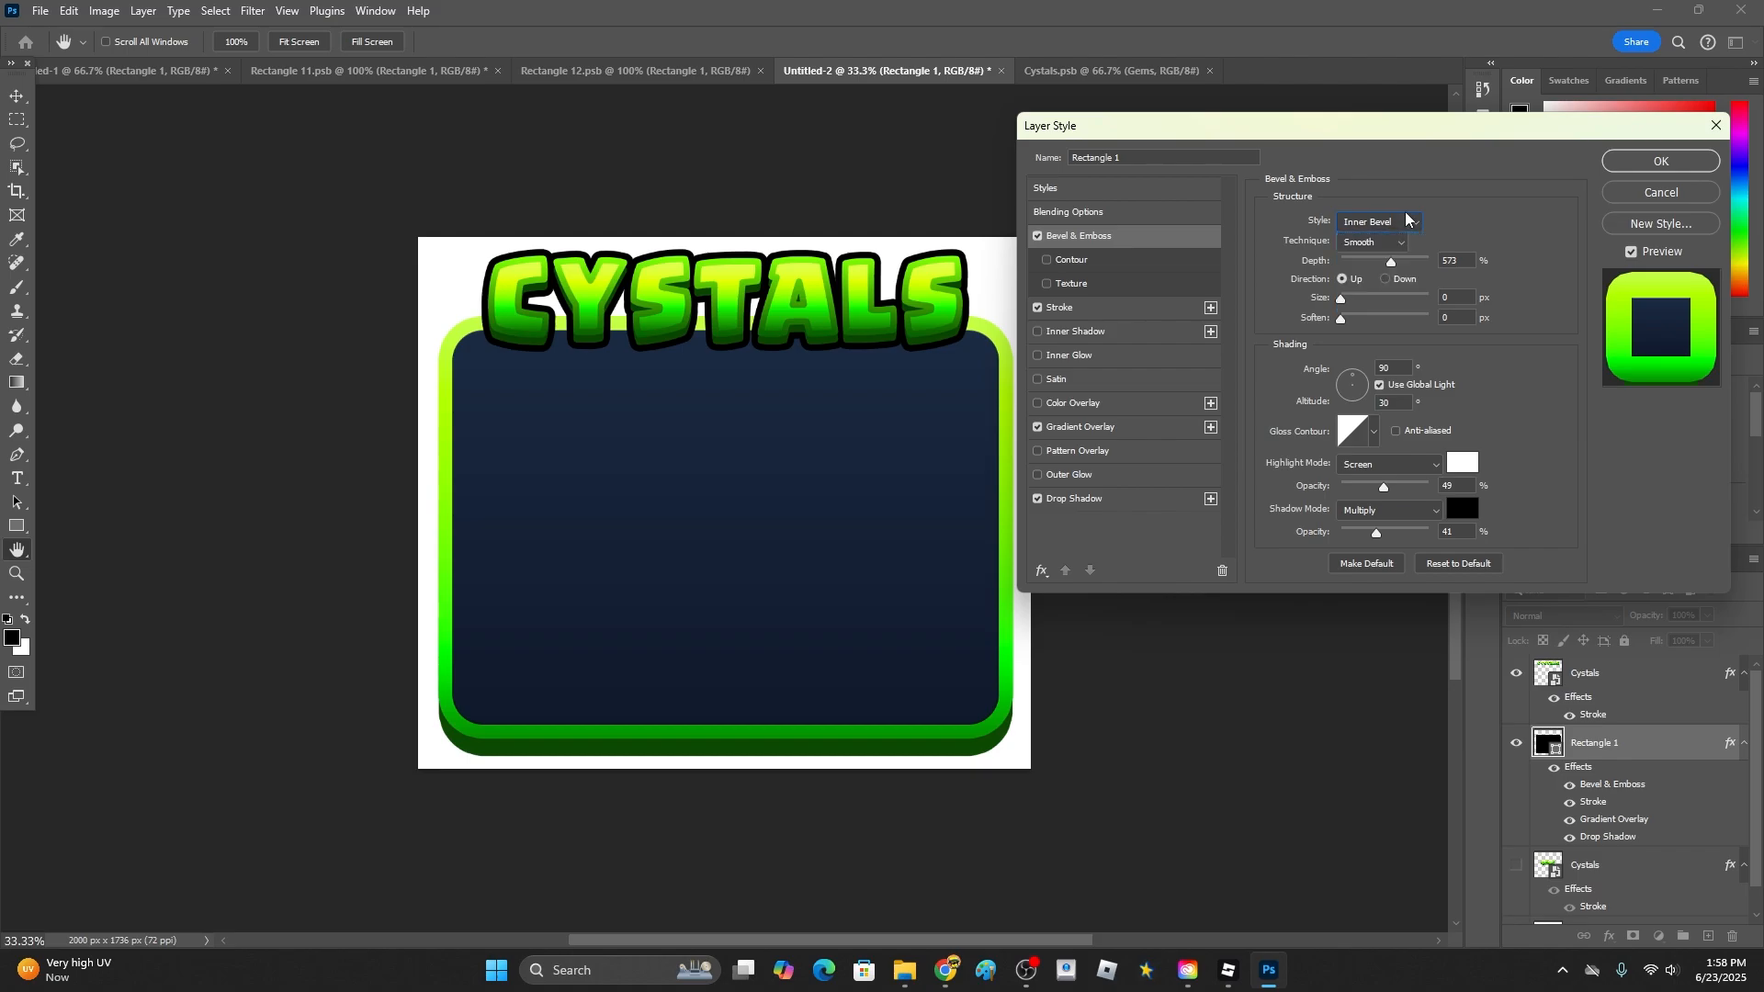
drag(1392, 262, 1362, 302)
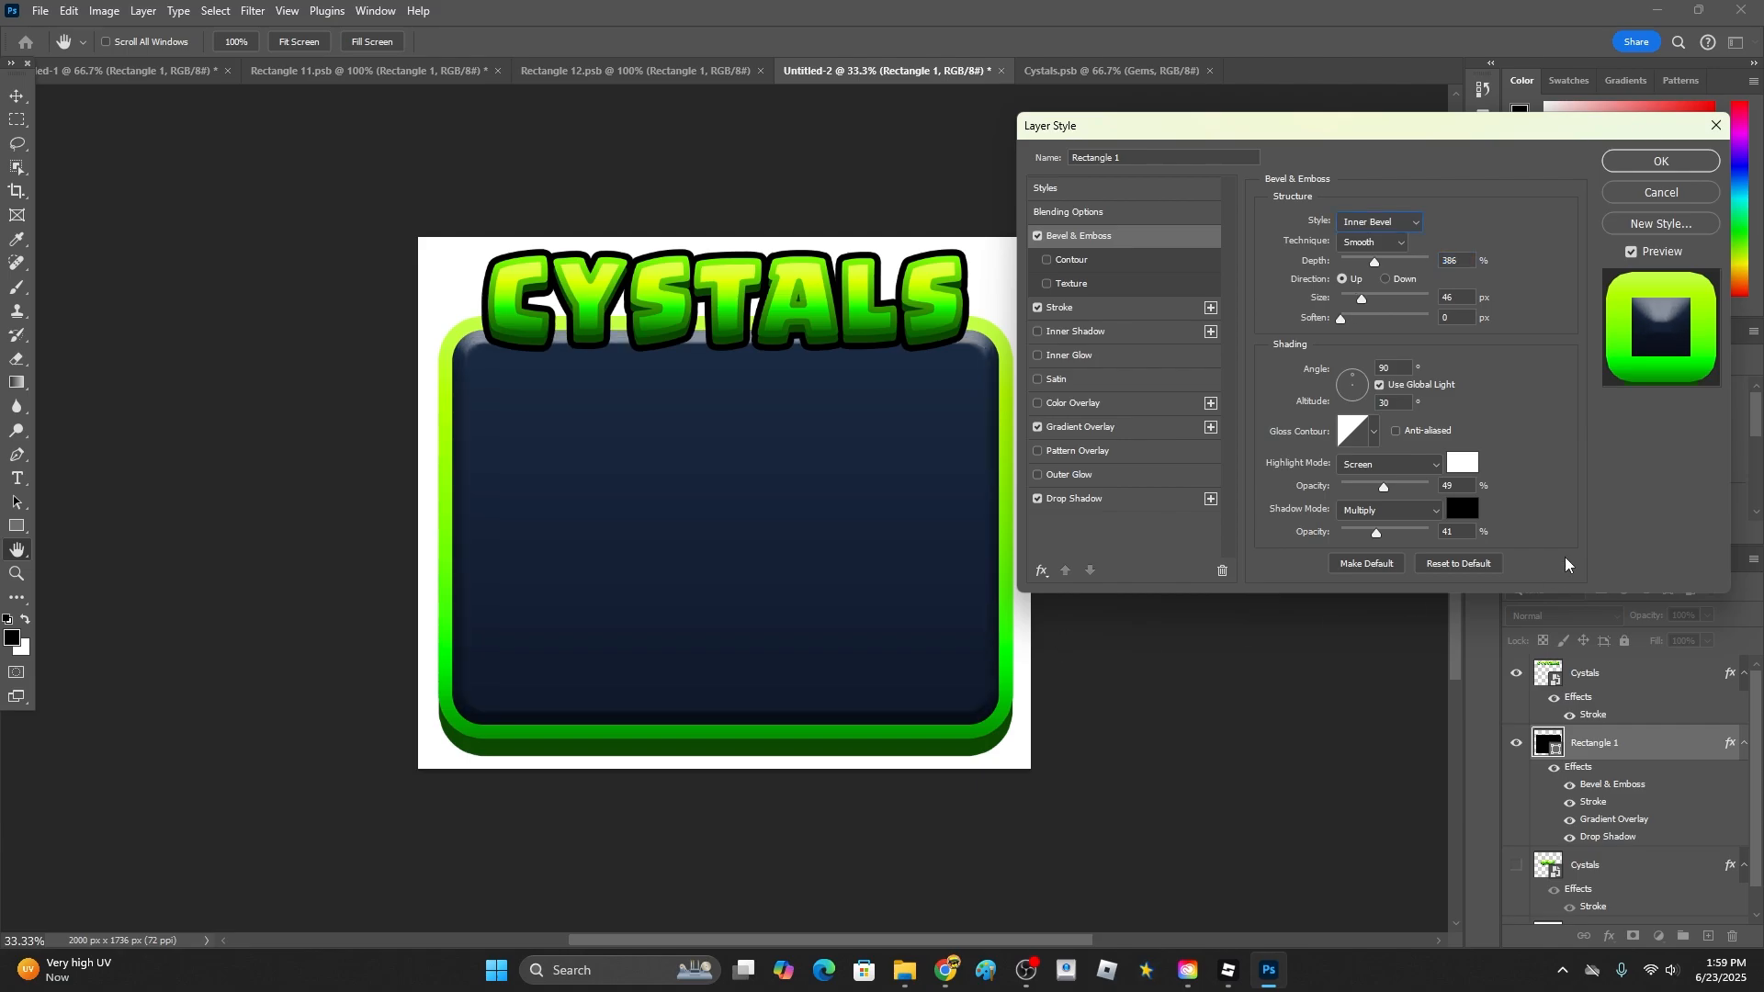
- Set the bevel's highlight color to turquoise #00ffd2 and its shadow color to purple
click(1462, 465)
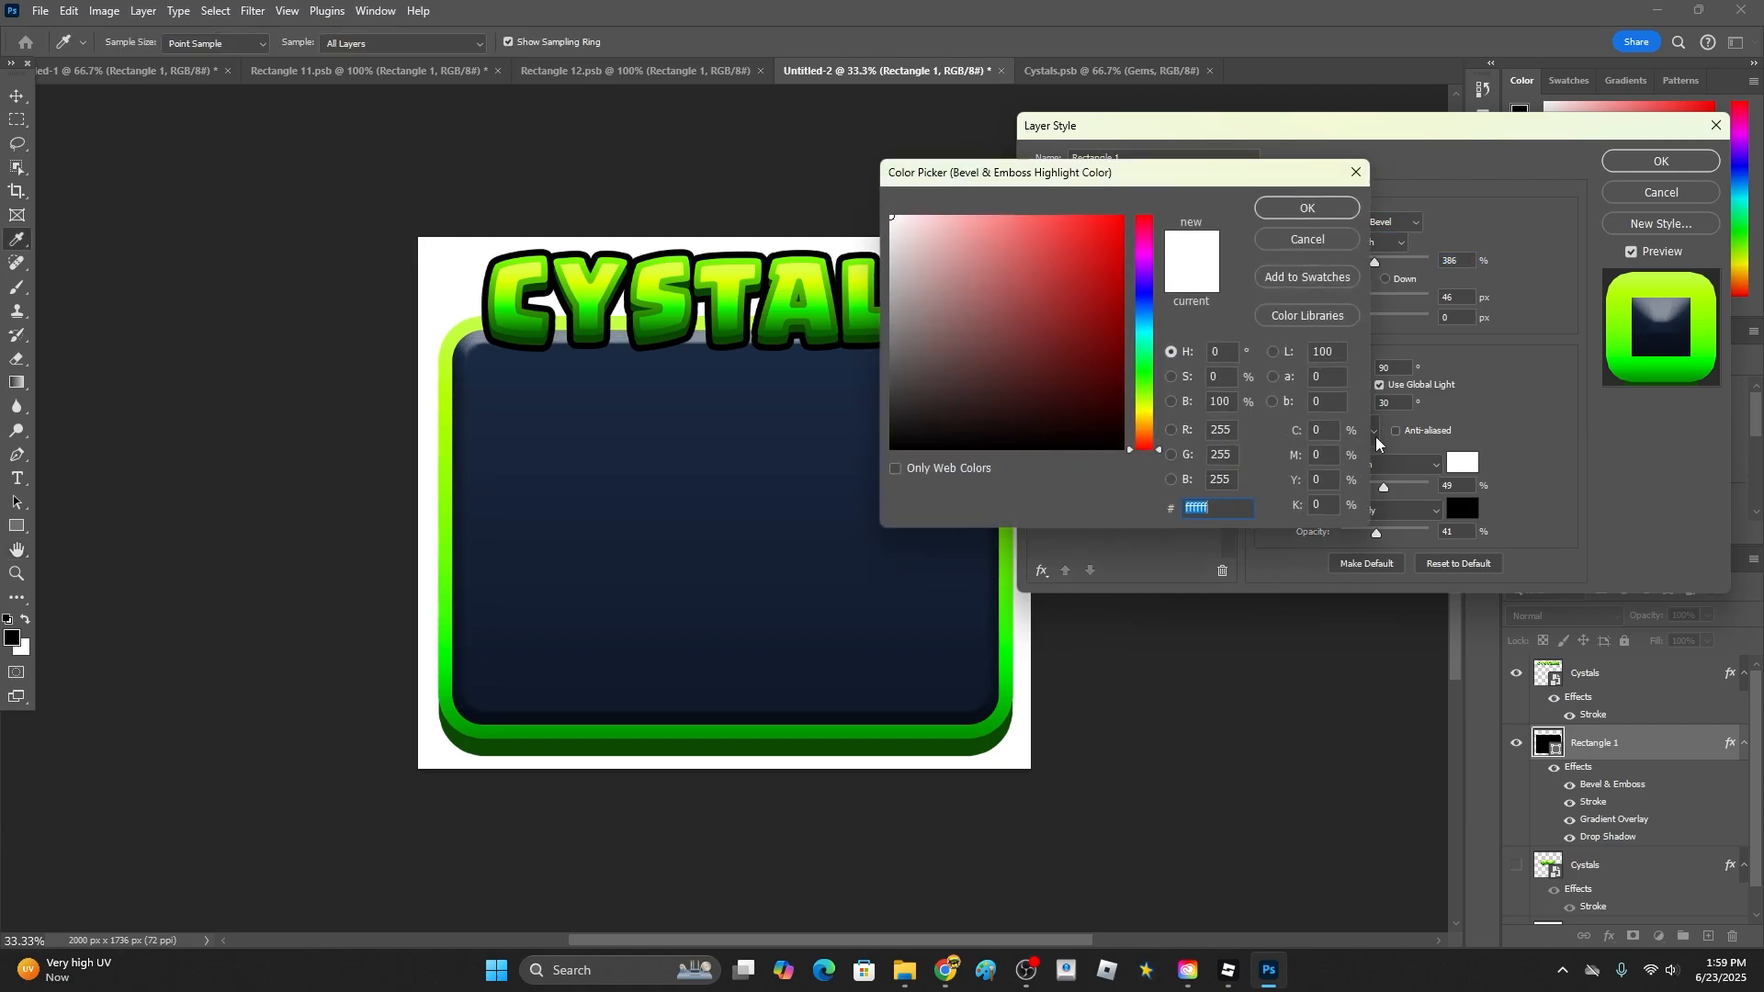
click(1142, 338)
click(1120, 218)
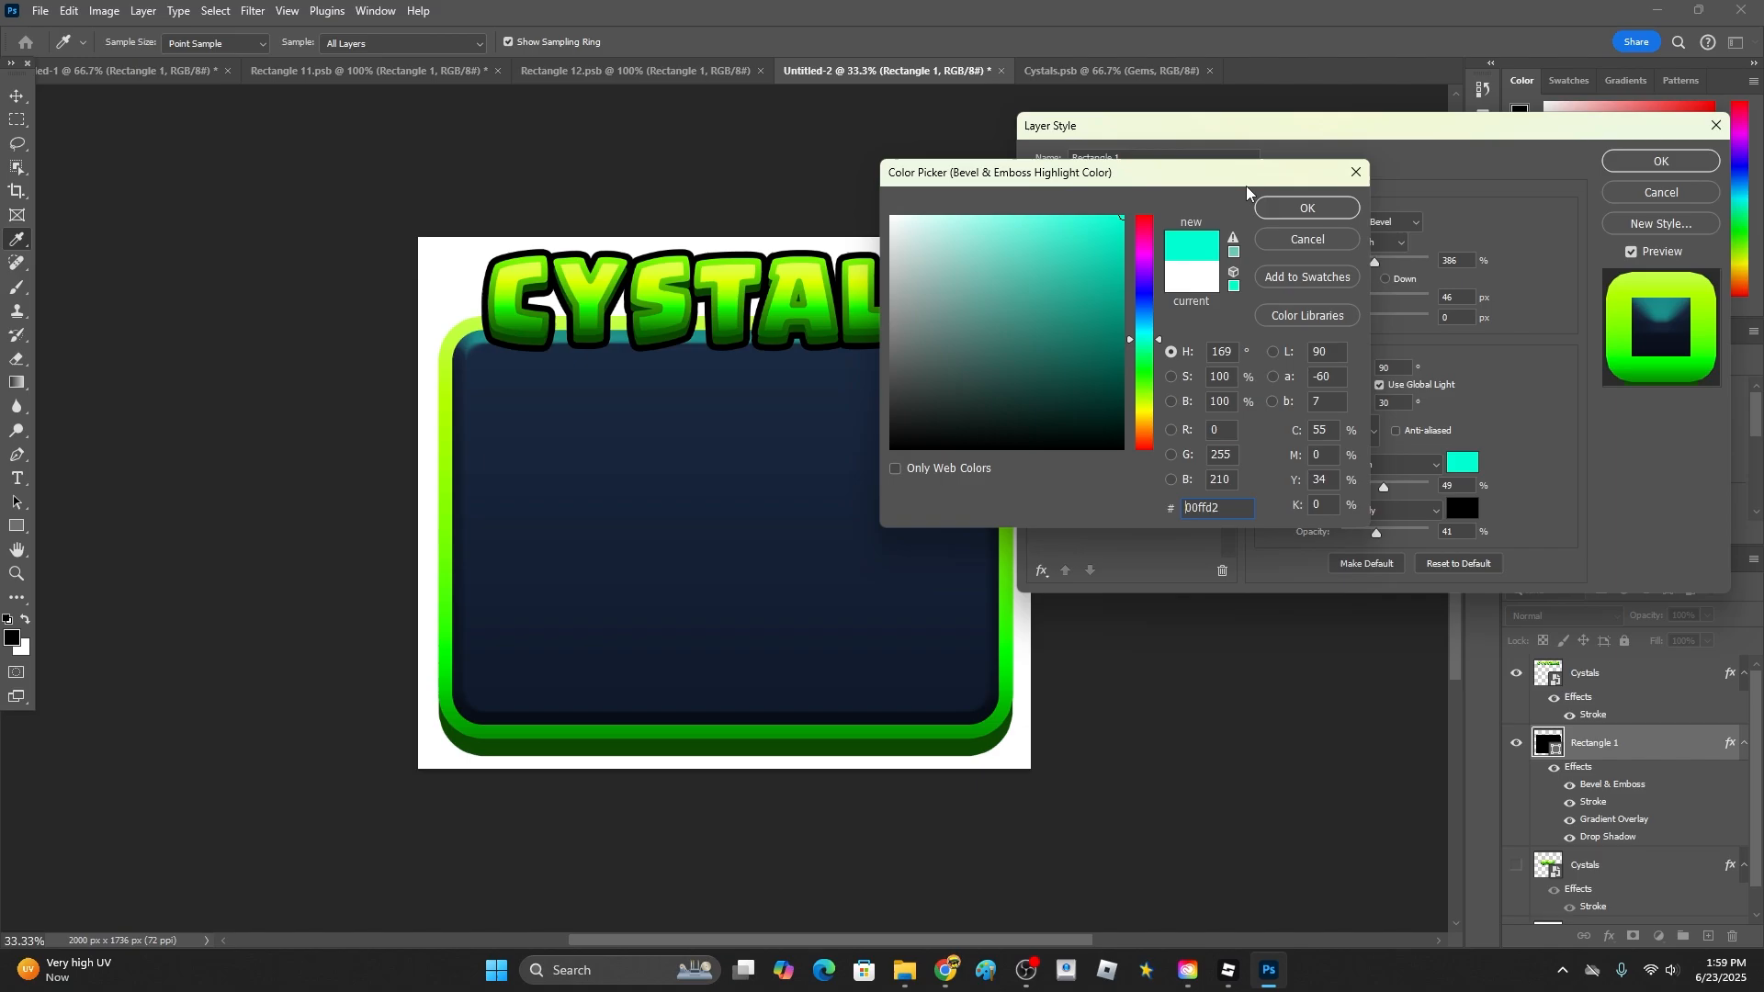
click(1307, 208)
click(1462, 508)
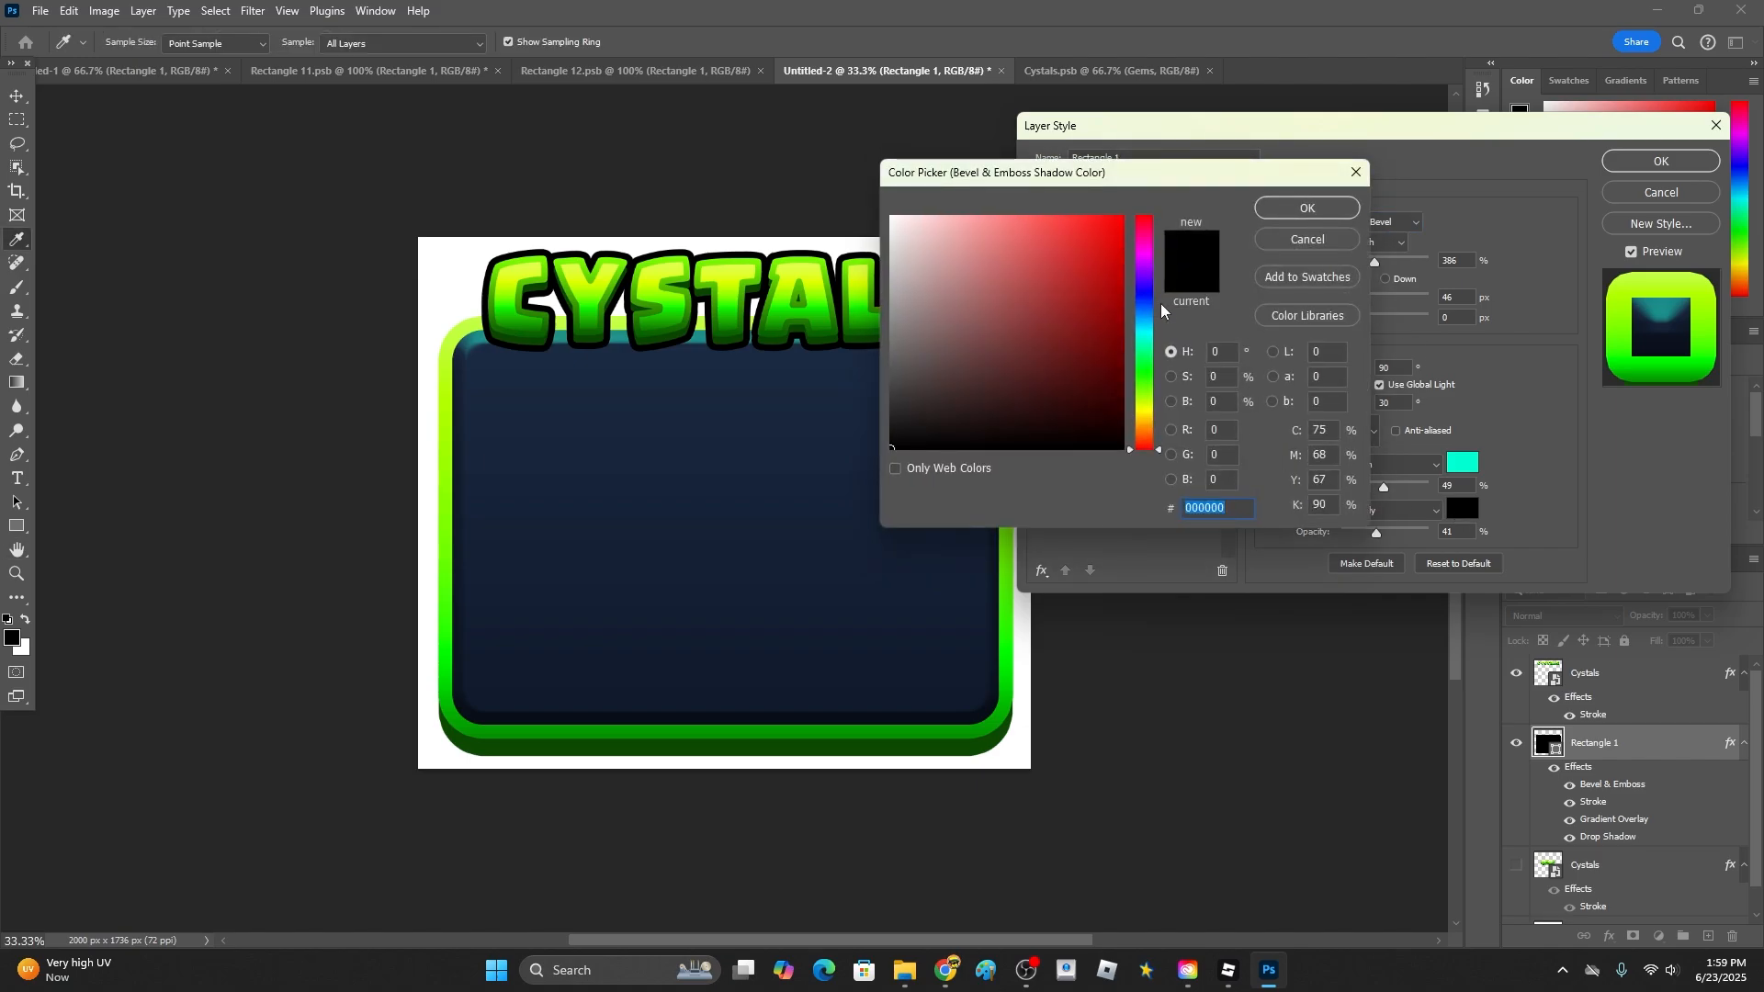
click(1145, 270)
click(1121, 217)
click(1337, 209)
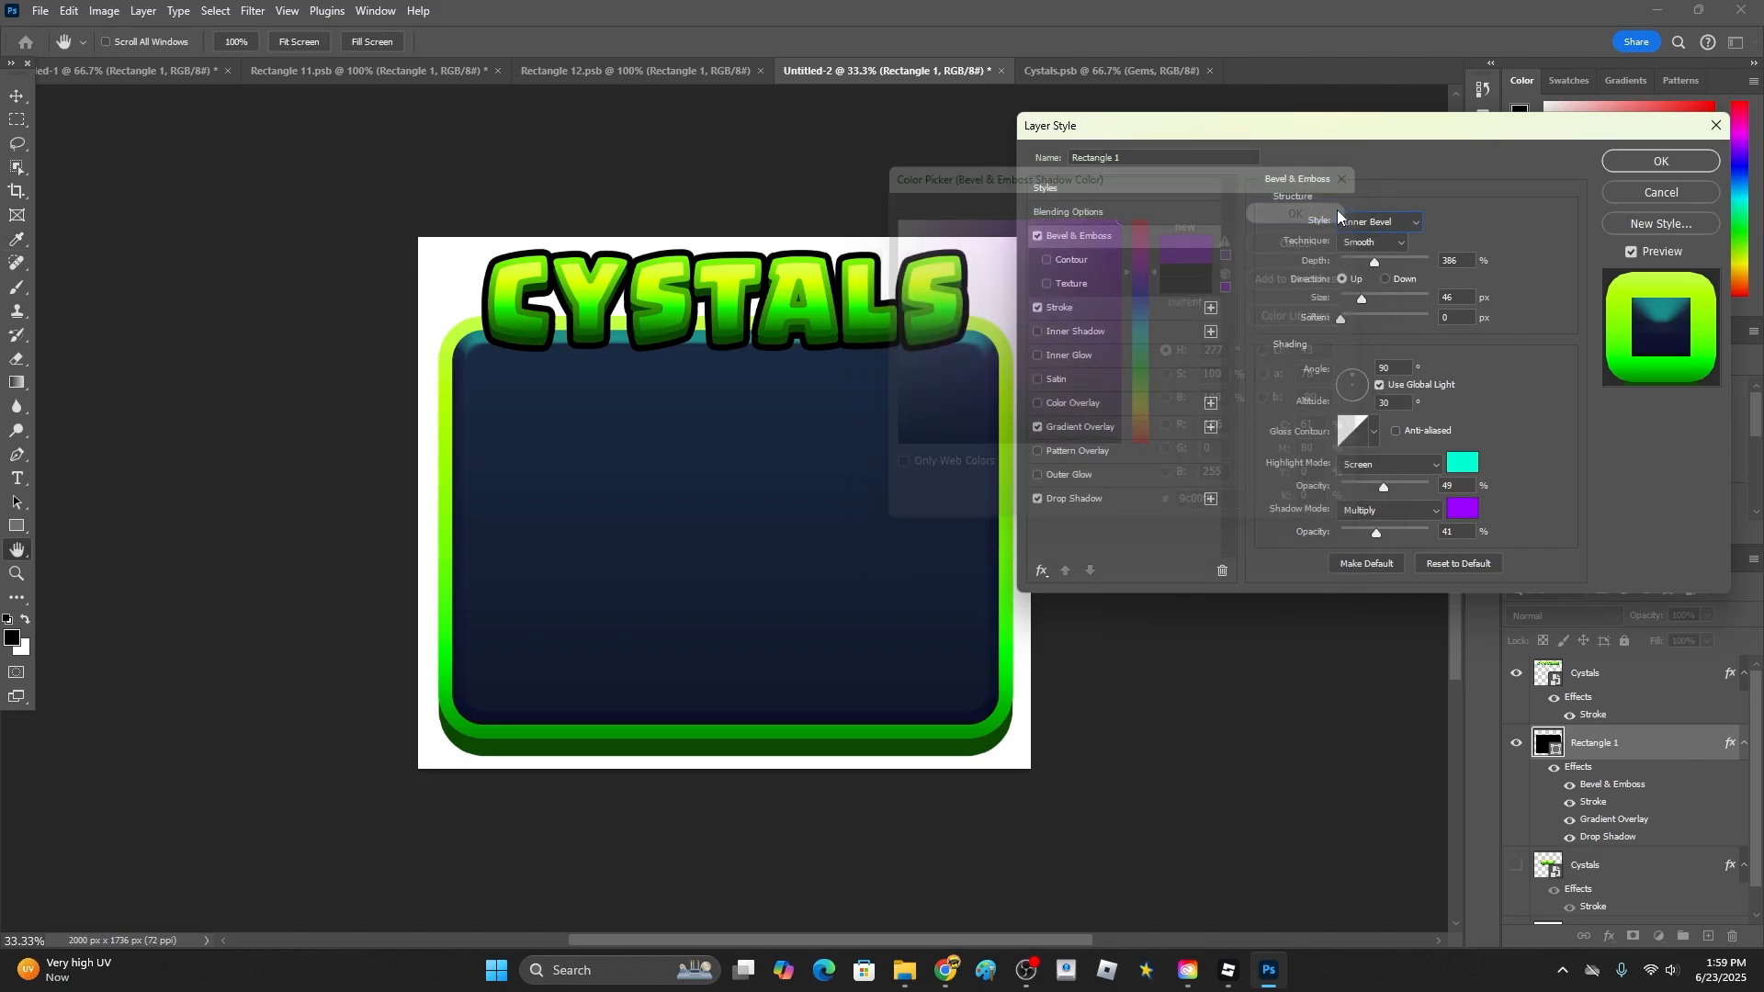
- Change the bevel's highlight color to blue and raise its shadow opacity to 81%
click(1462, 465)
click(1146, 326)
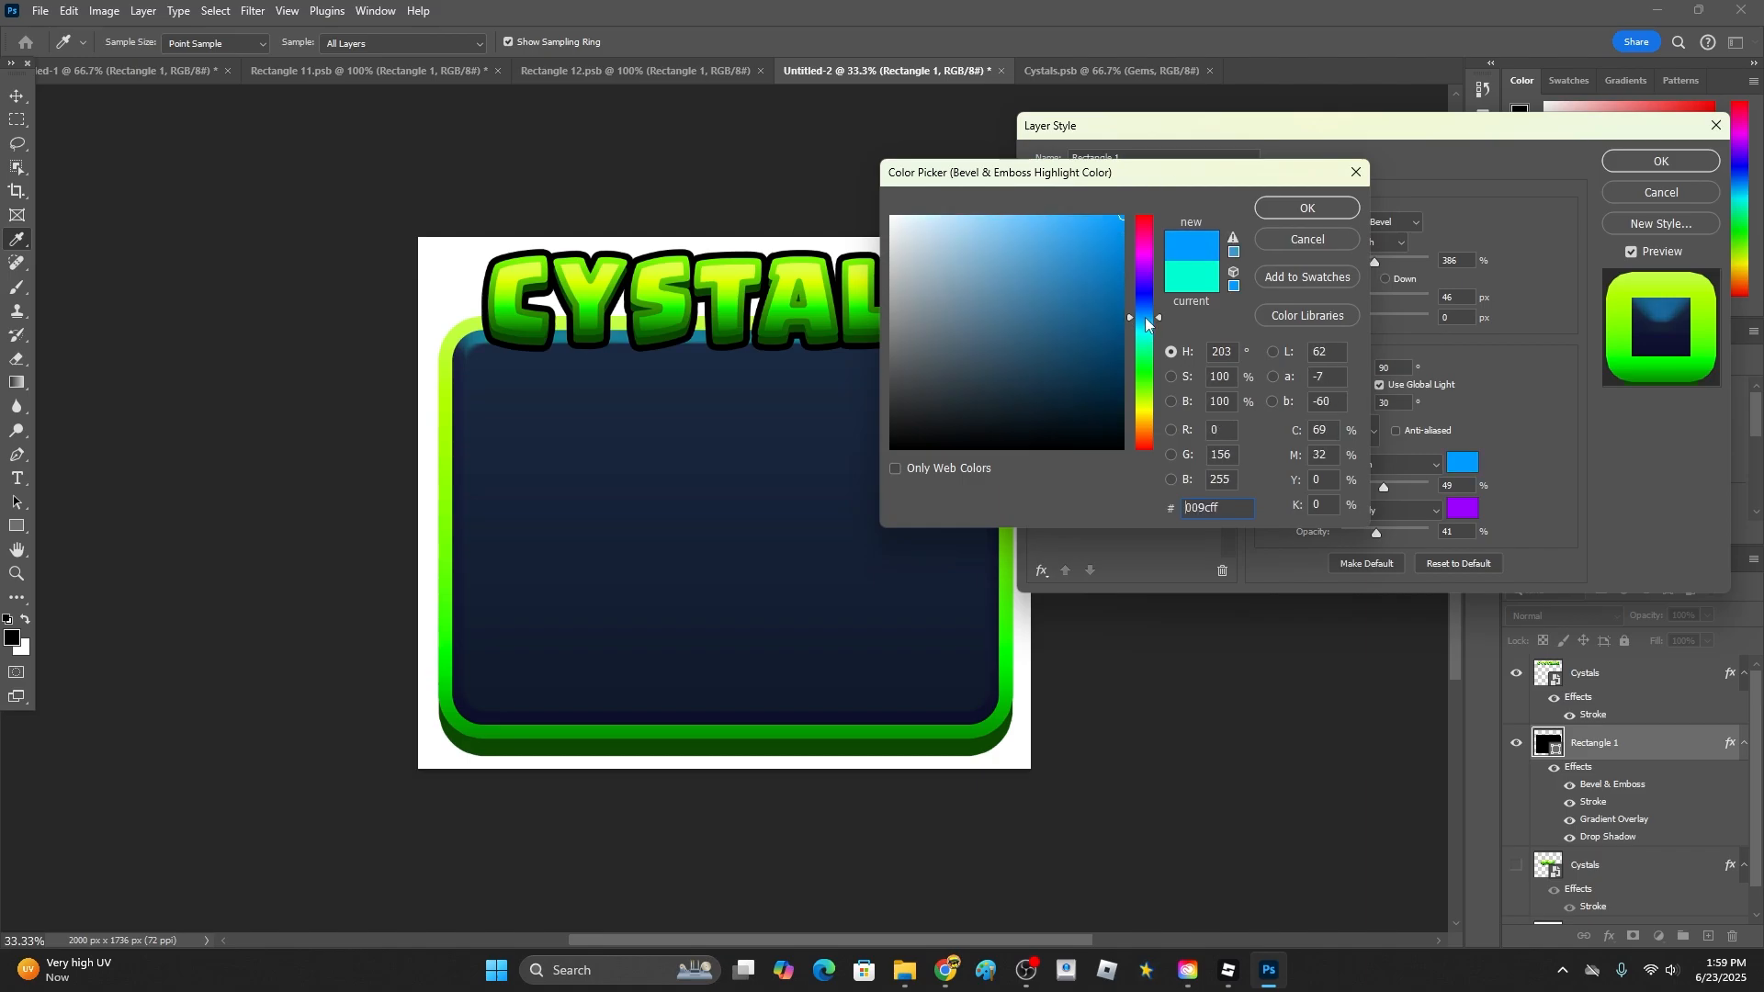
key(Return)
drag(1376, 532, 1406, 533)
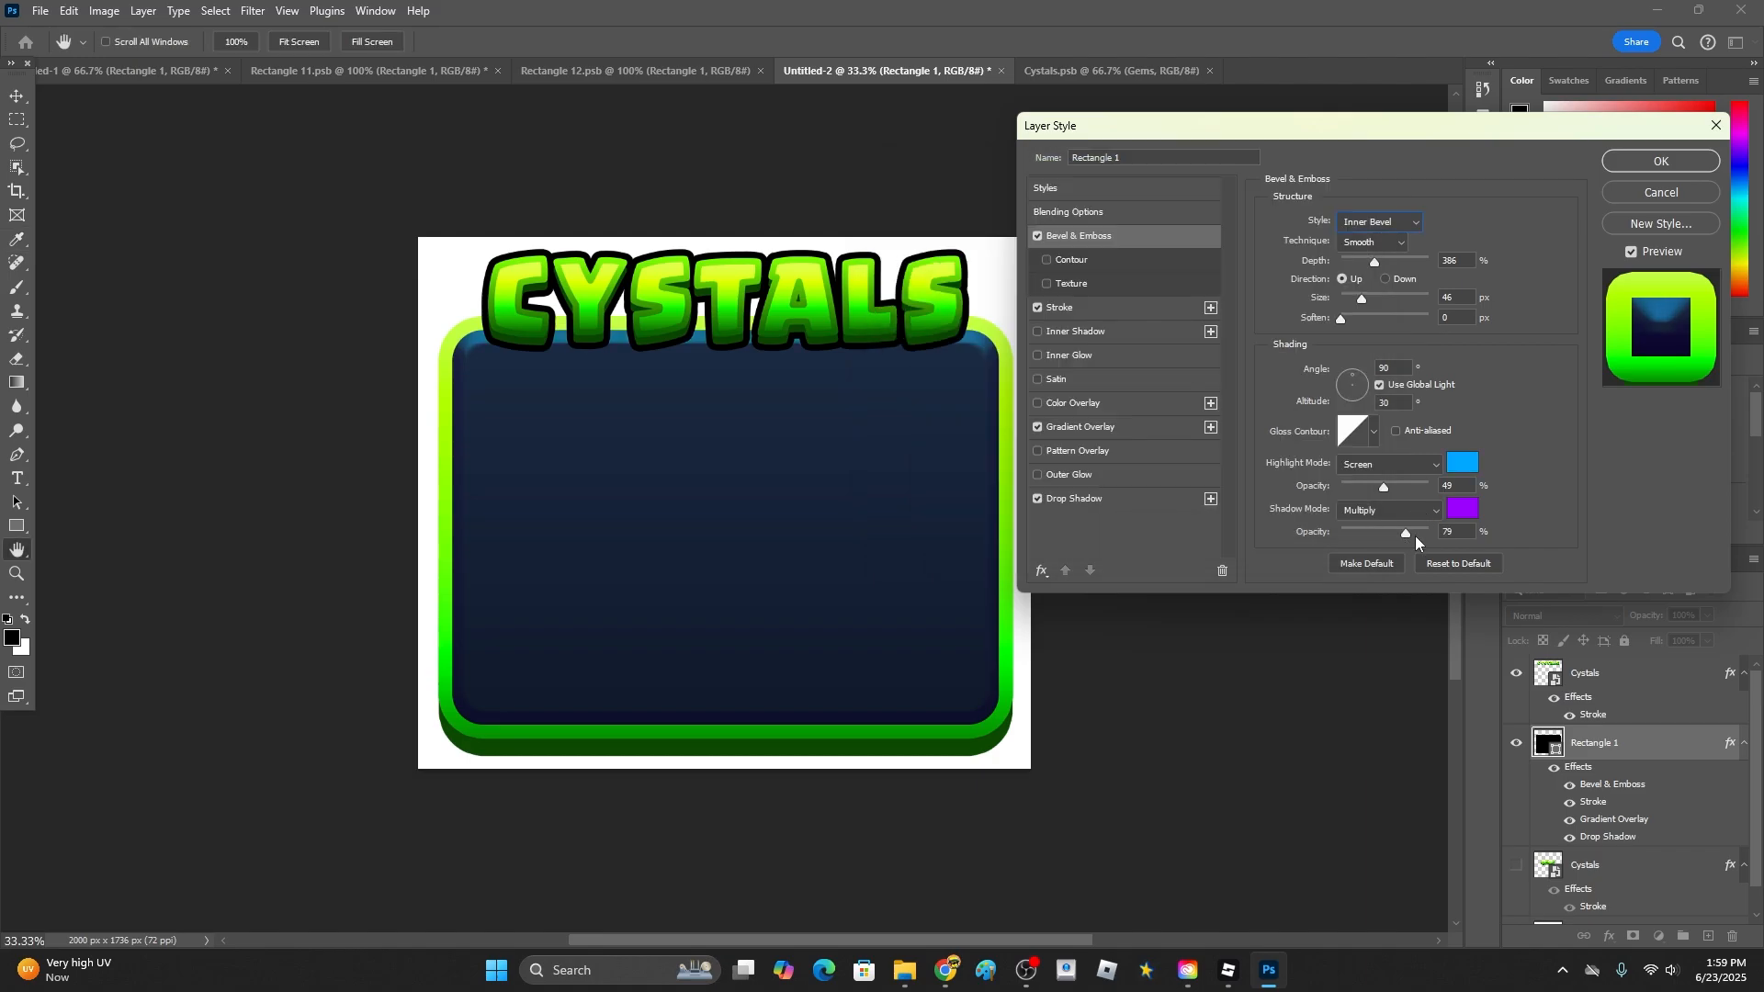
- Try green and light blue shades for the bevel highlight and settle on mint green #49ffbd
click(1463, 507)
click(1107, 332)
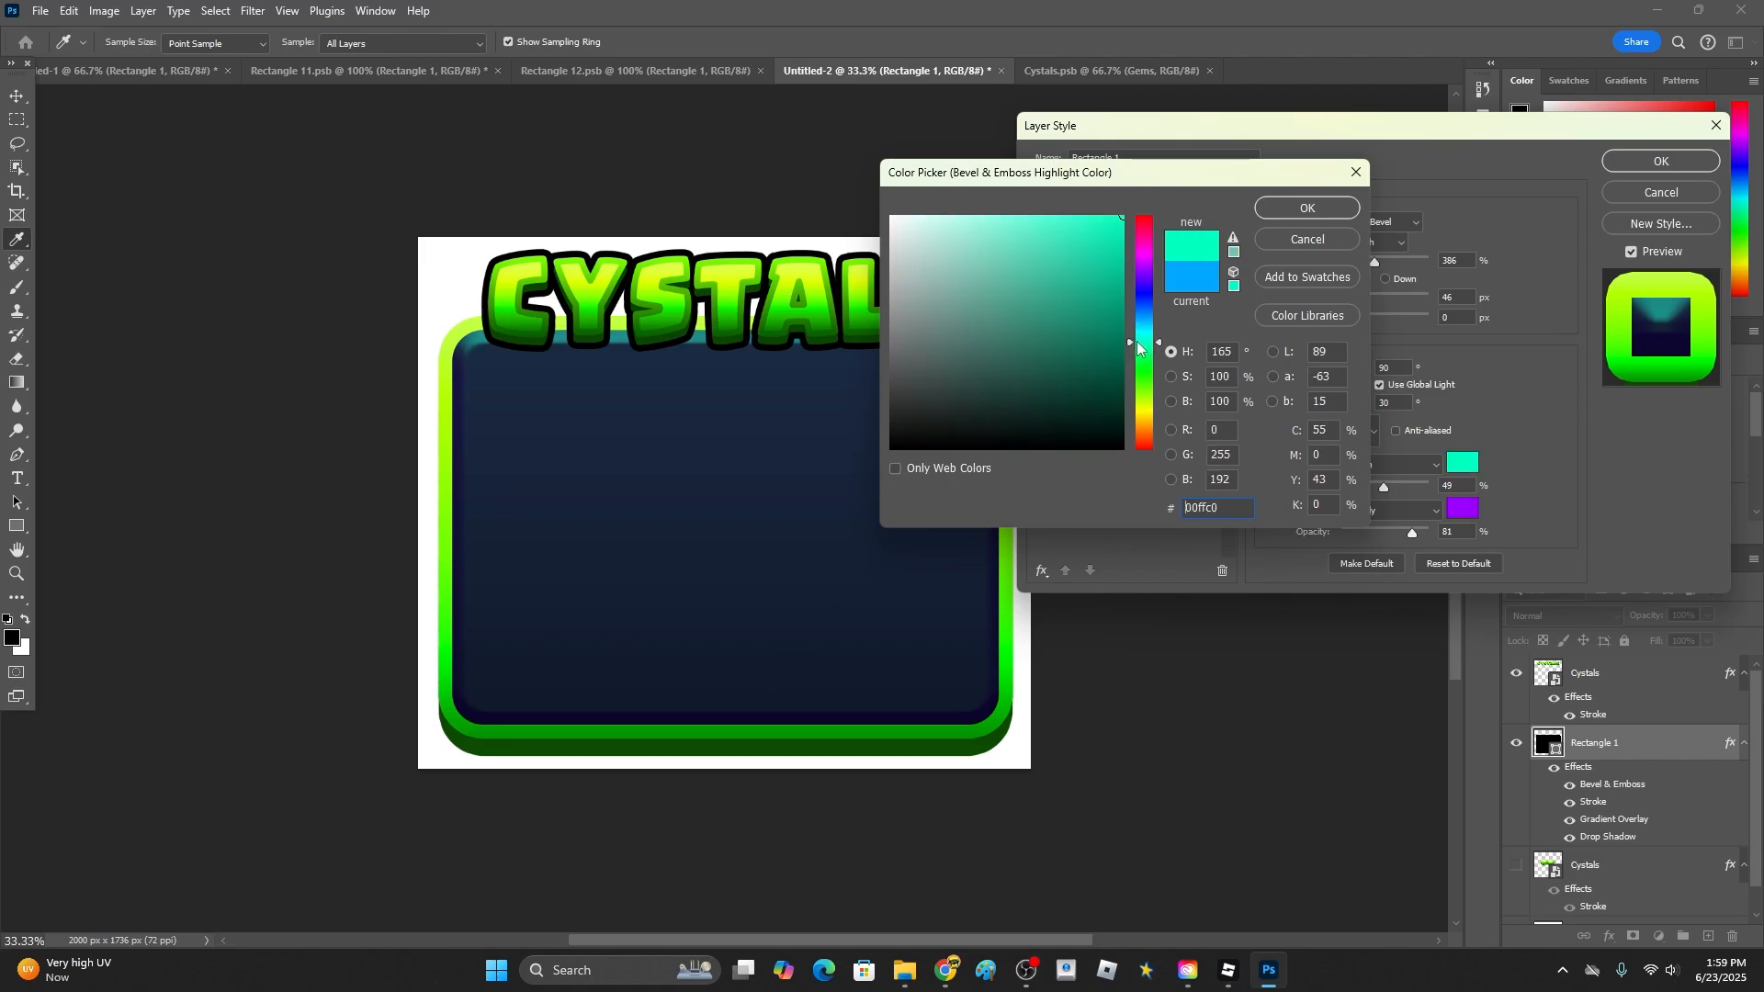
drag(1137, 342, 1138, 348)
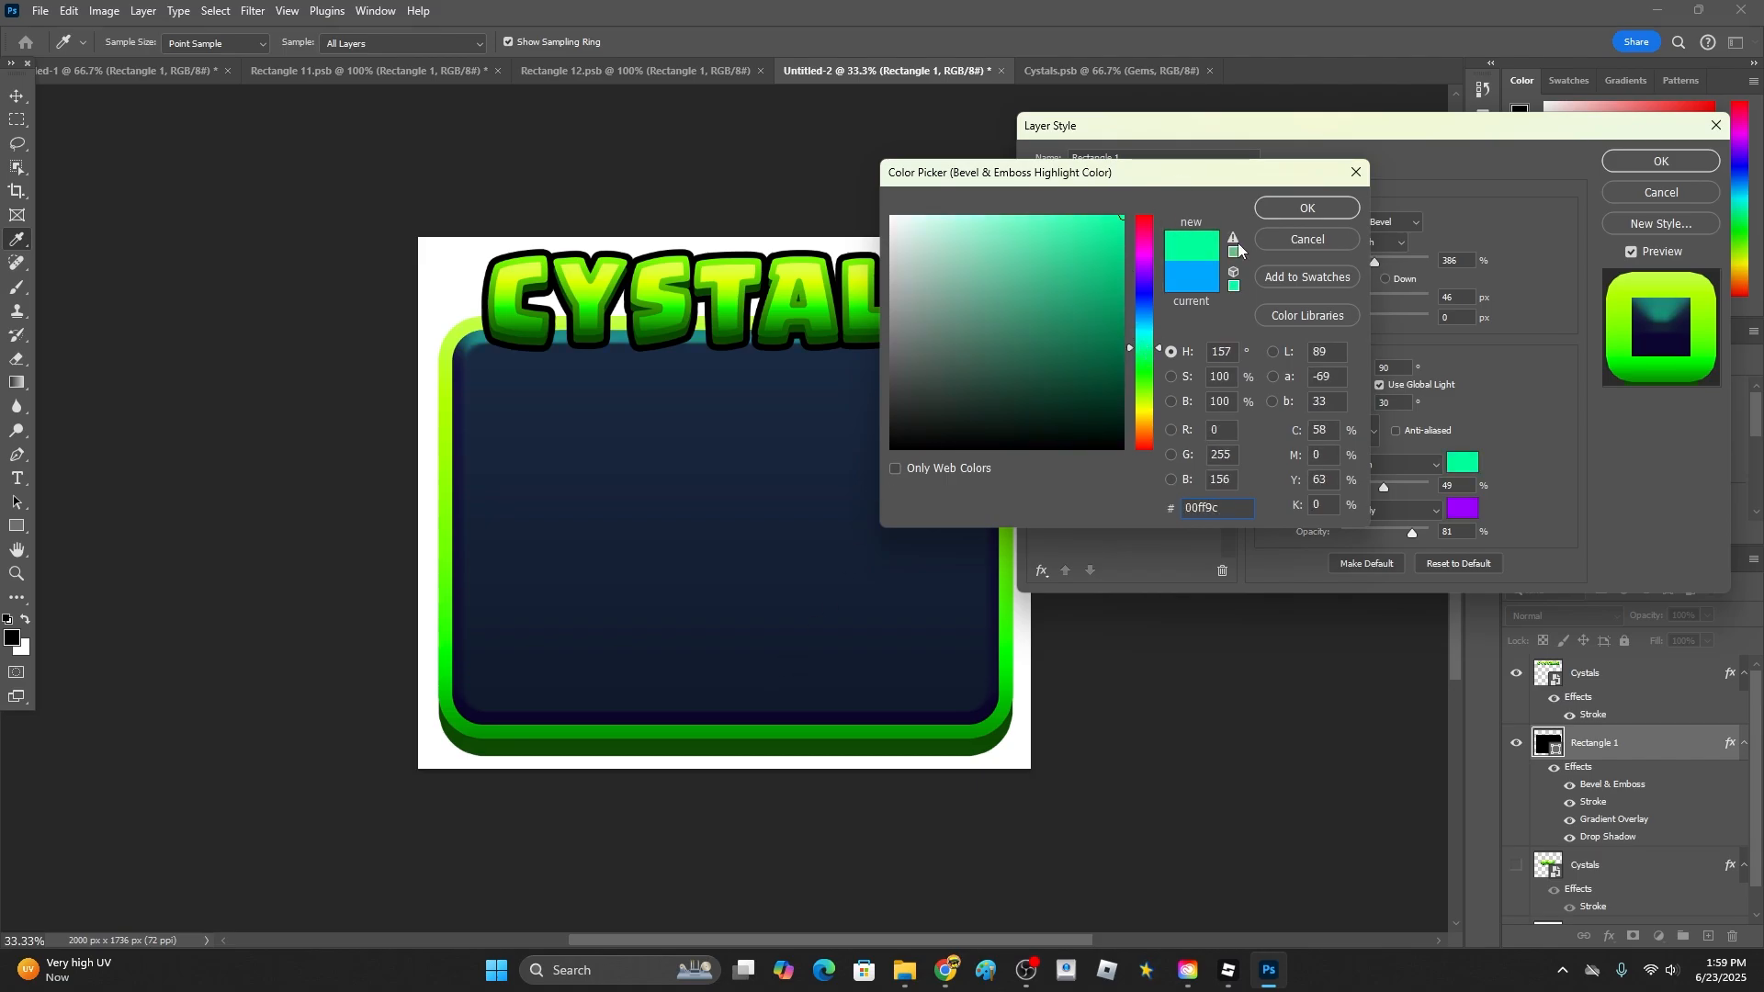
click(1143, 372)
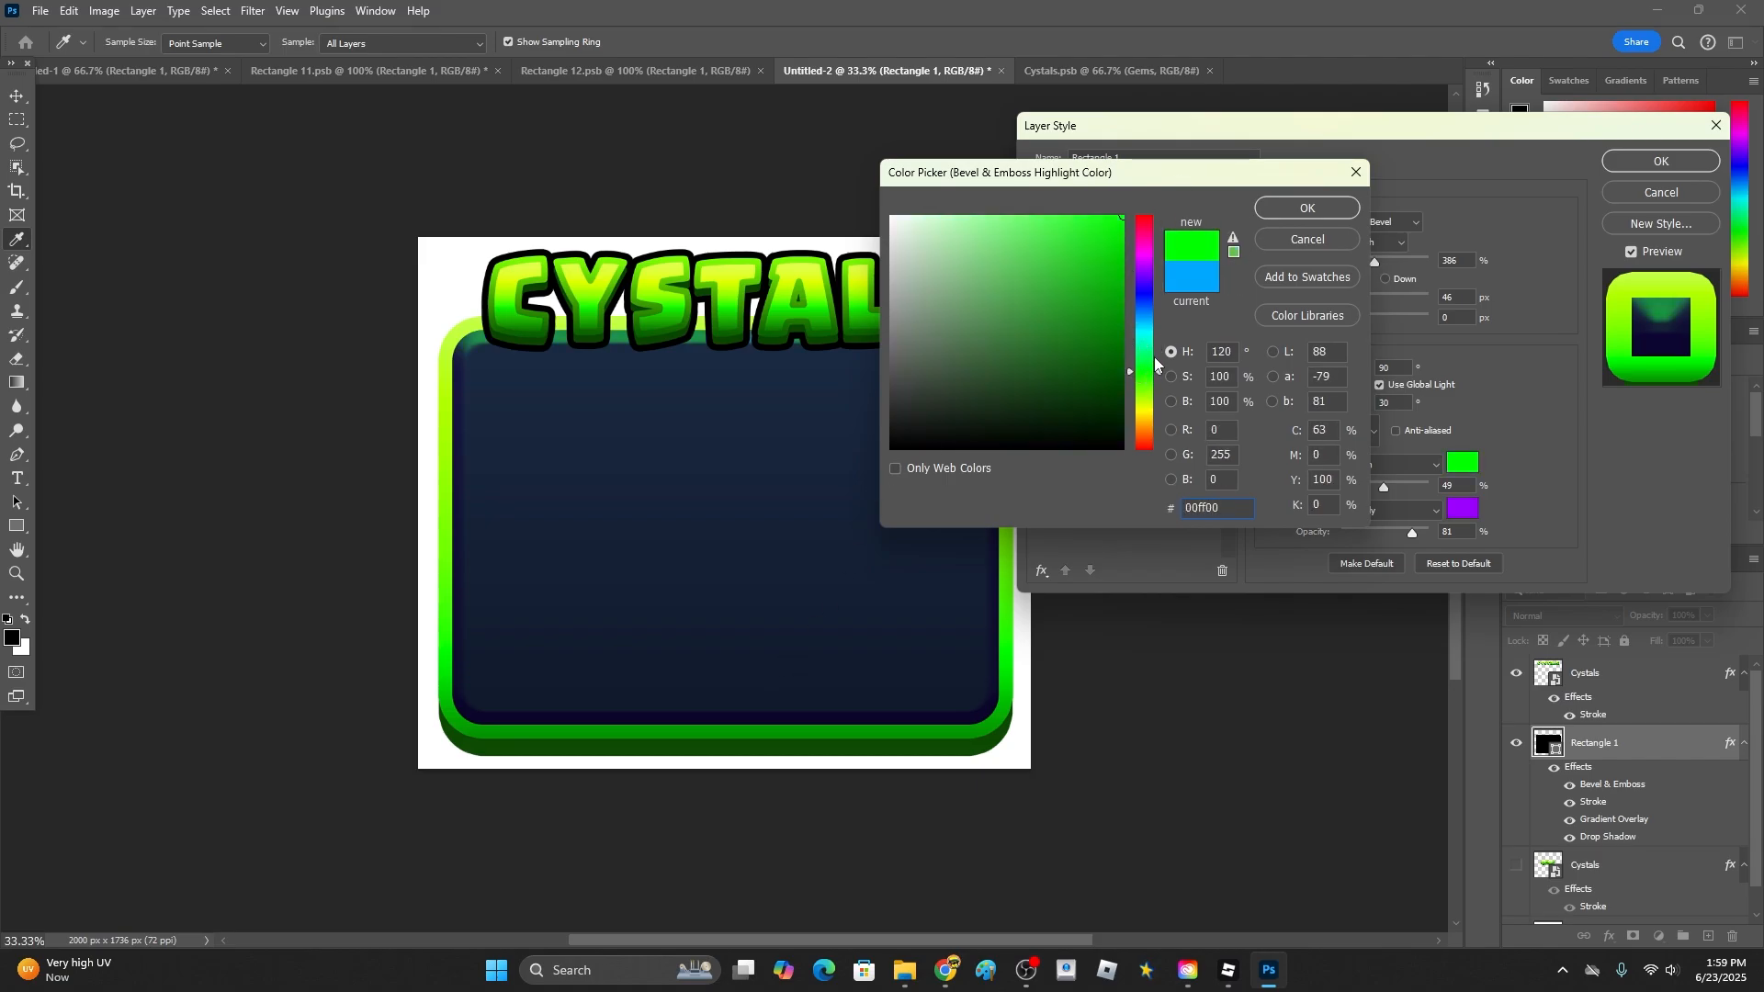
click(1145, 323)
drag(1038, 257, 977, 216)
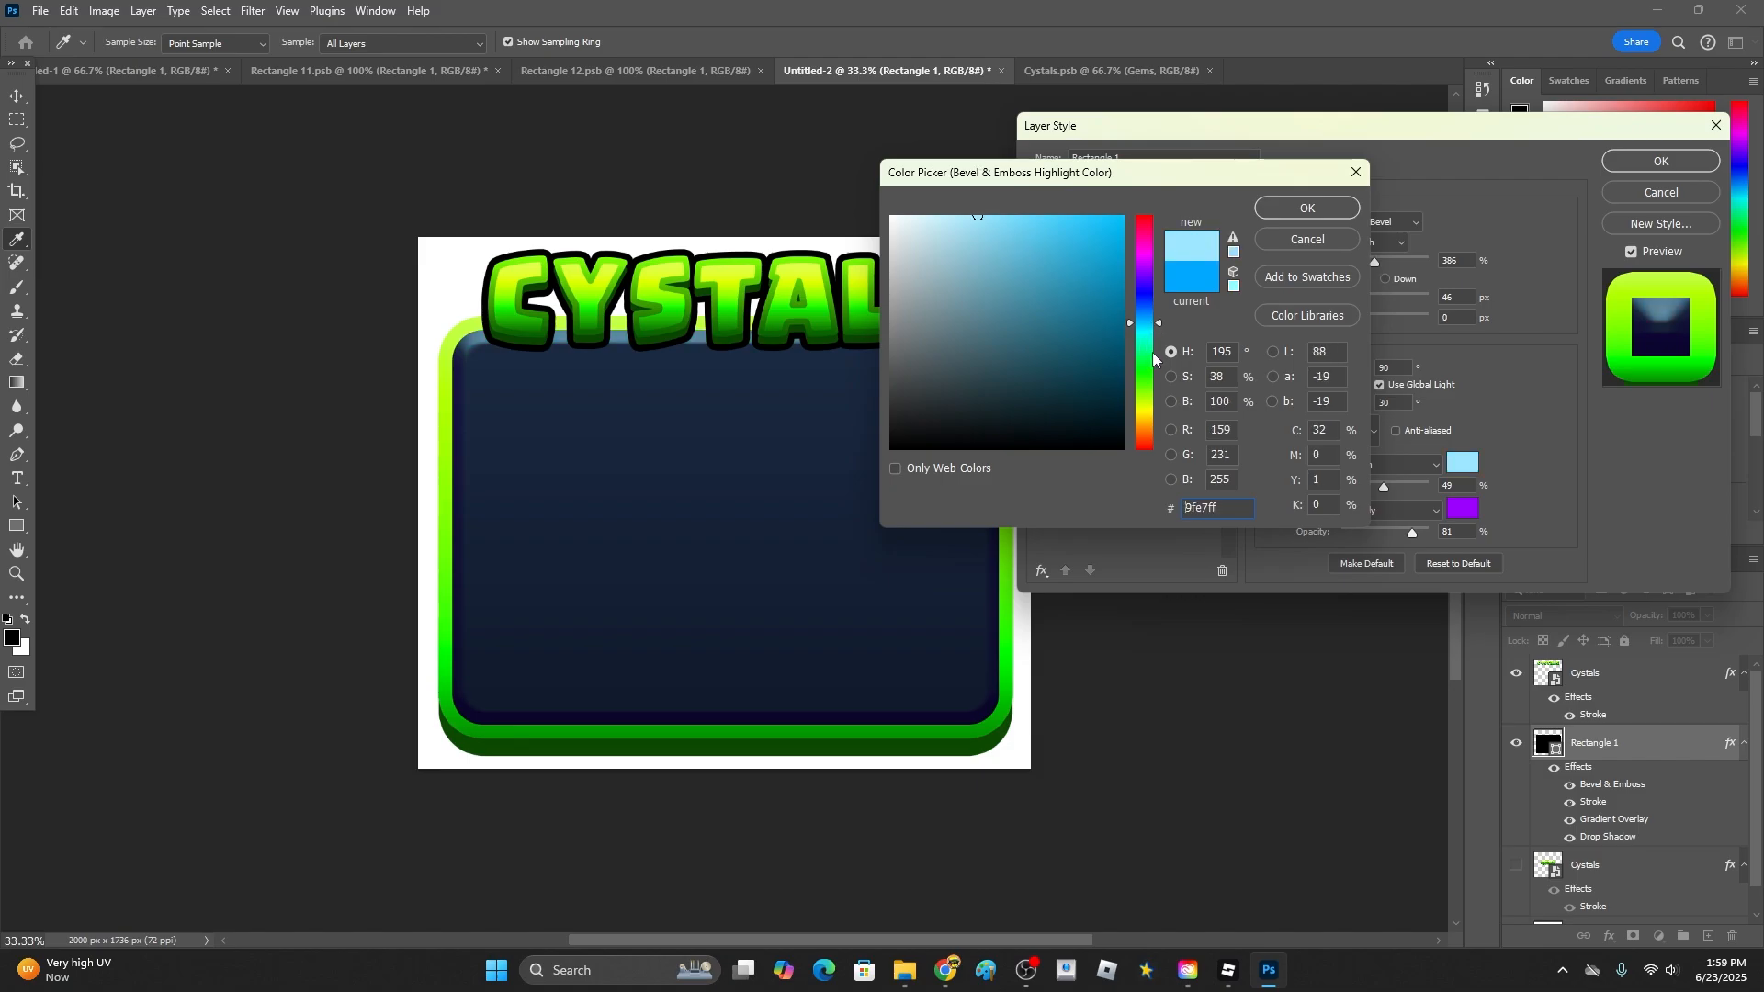
click(1148, 349)
drag(1072, 278, 1056, 222)
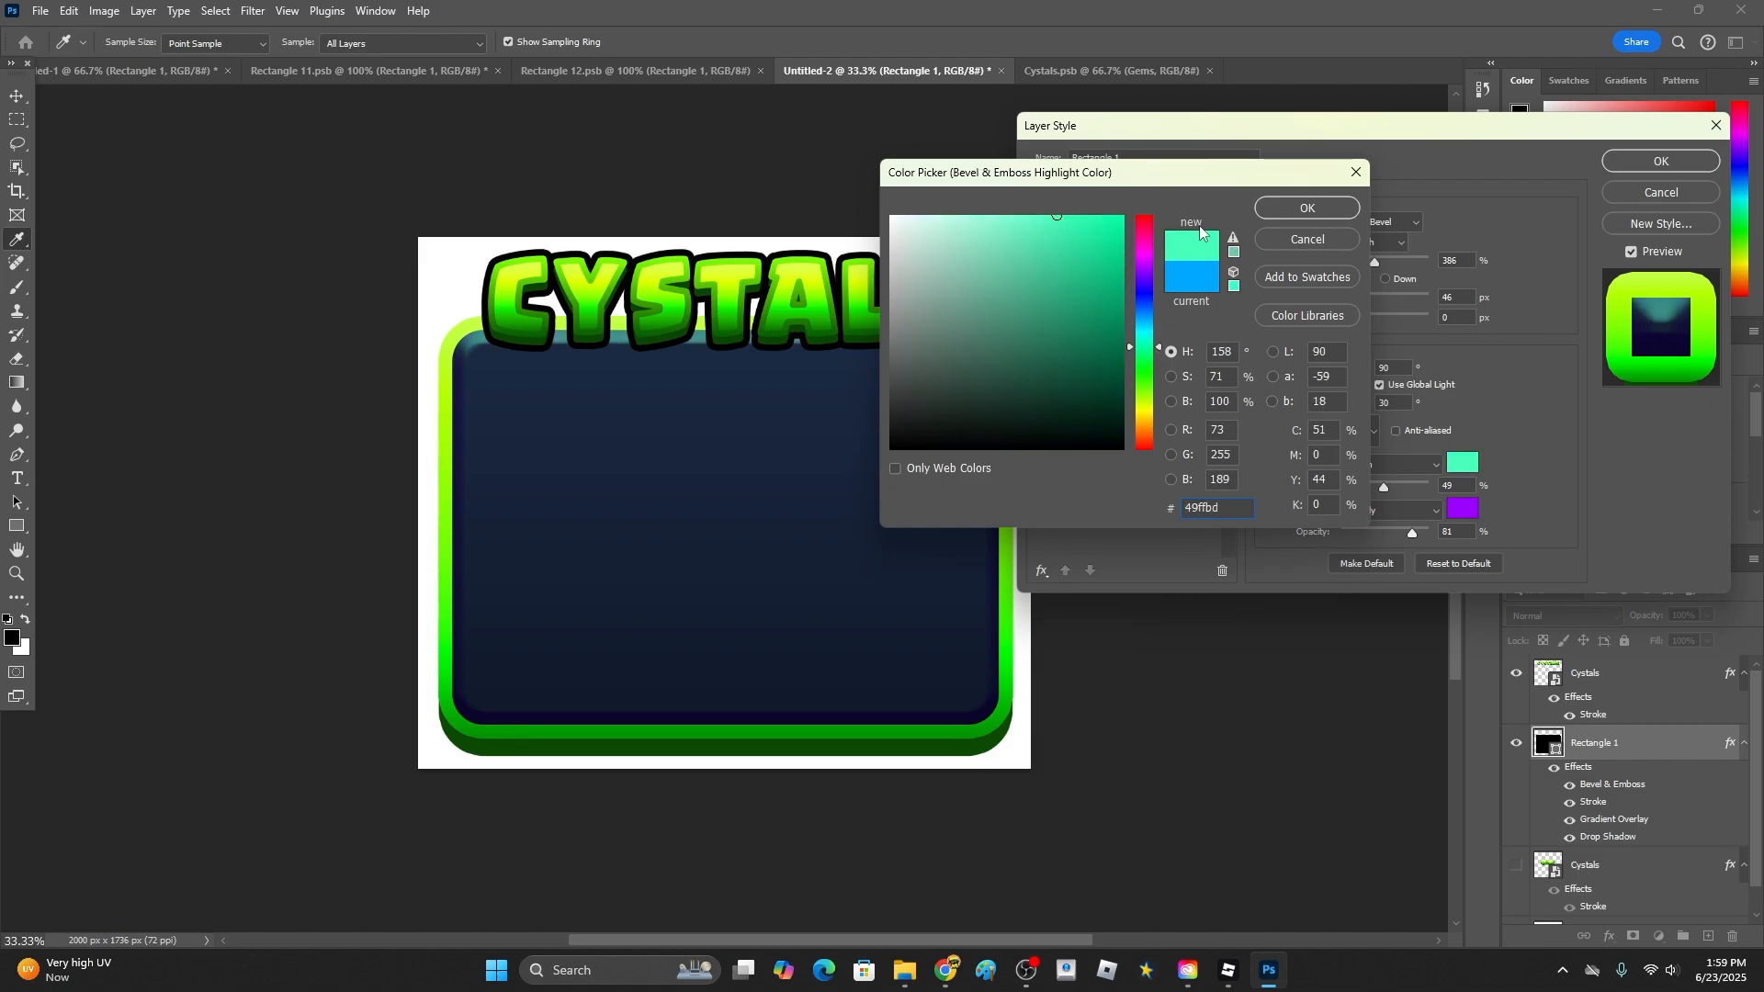
click(1287, 212)
- Adjust the bevel to 41% highlight opacity, 13 px soften and 57 px size, and switch Bevel & Emboss off
mouse_move(1385, 488)
mouse_down()
mouse_move(1433, 492)
mouse_move(1376, 489)
mouse_up()
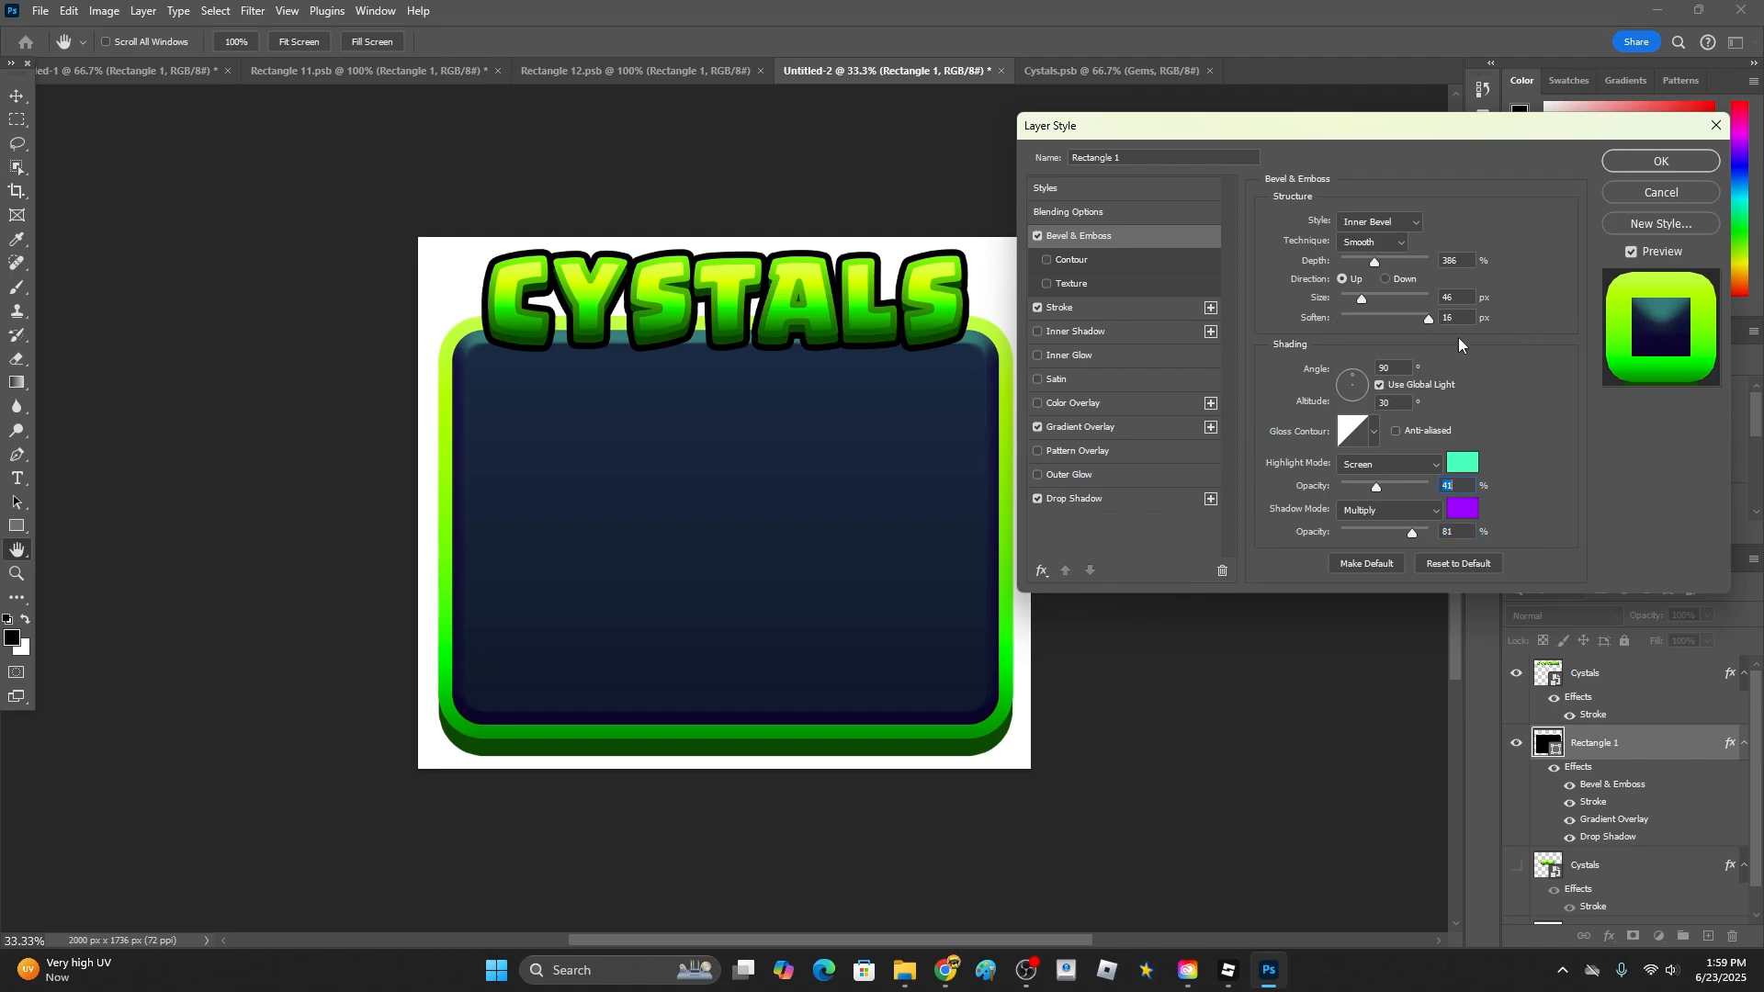
drag(1401, 319, 1414, 321)
drag(1362, 300, 1366, 306)
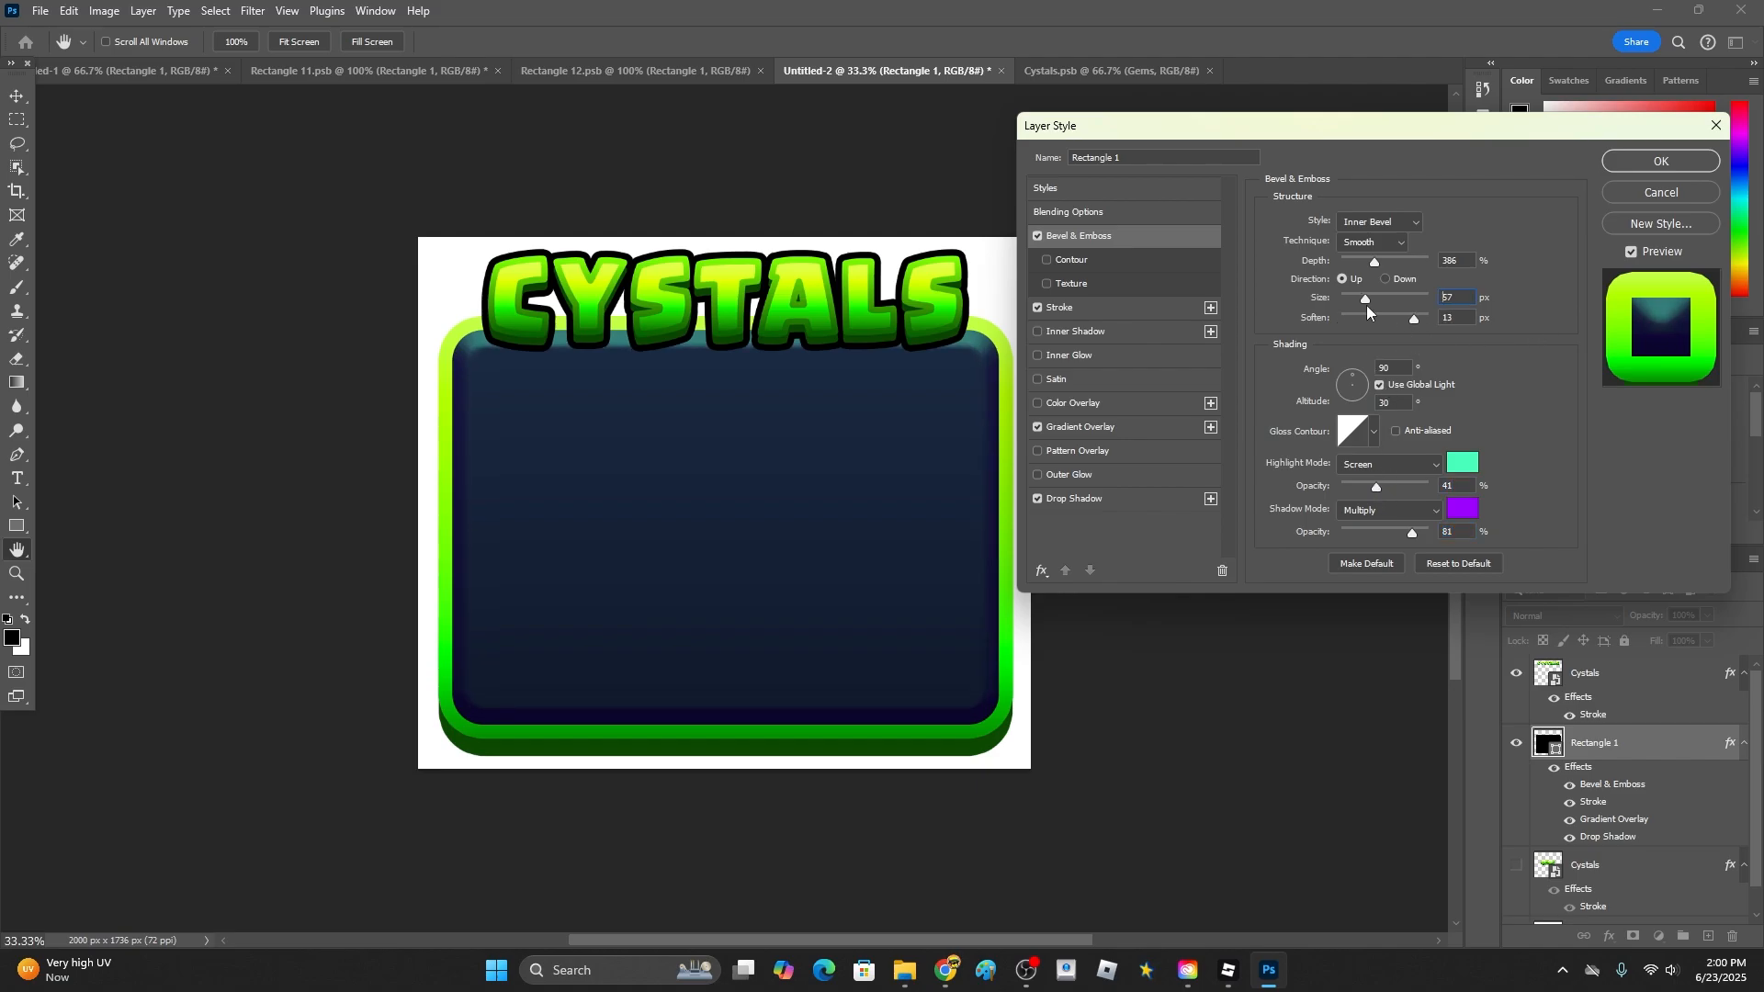
click(1037, 237)
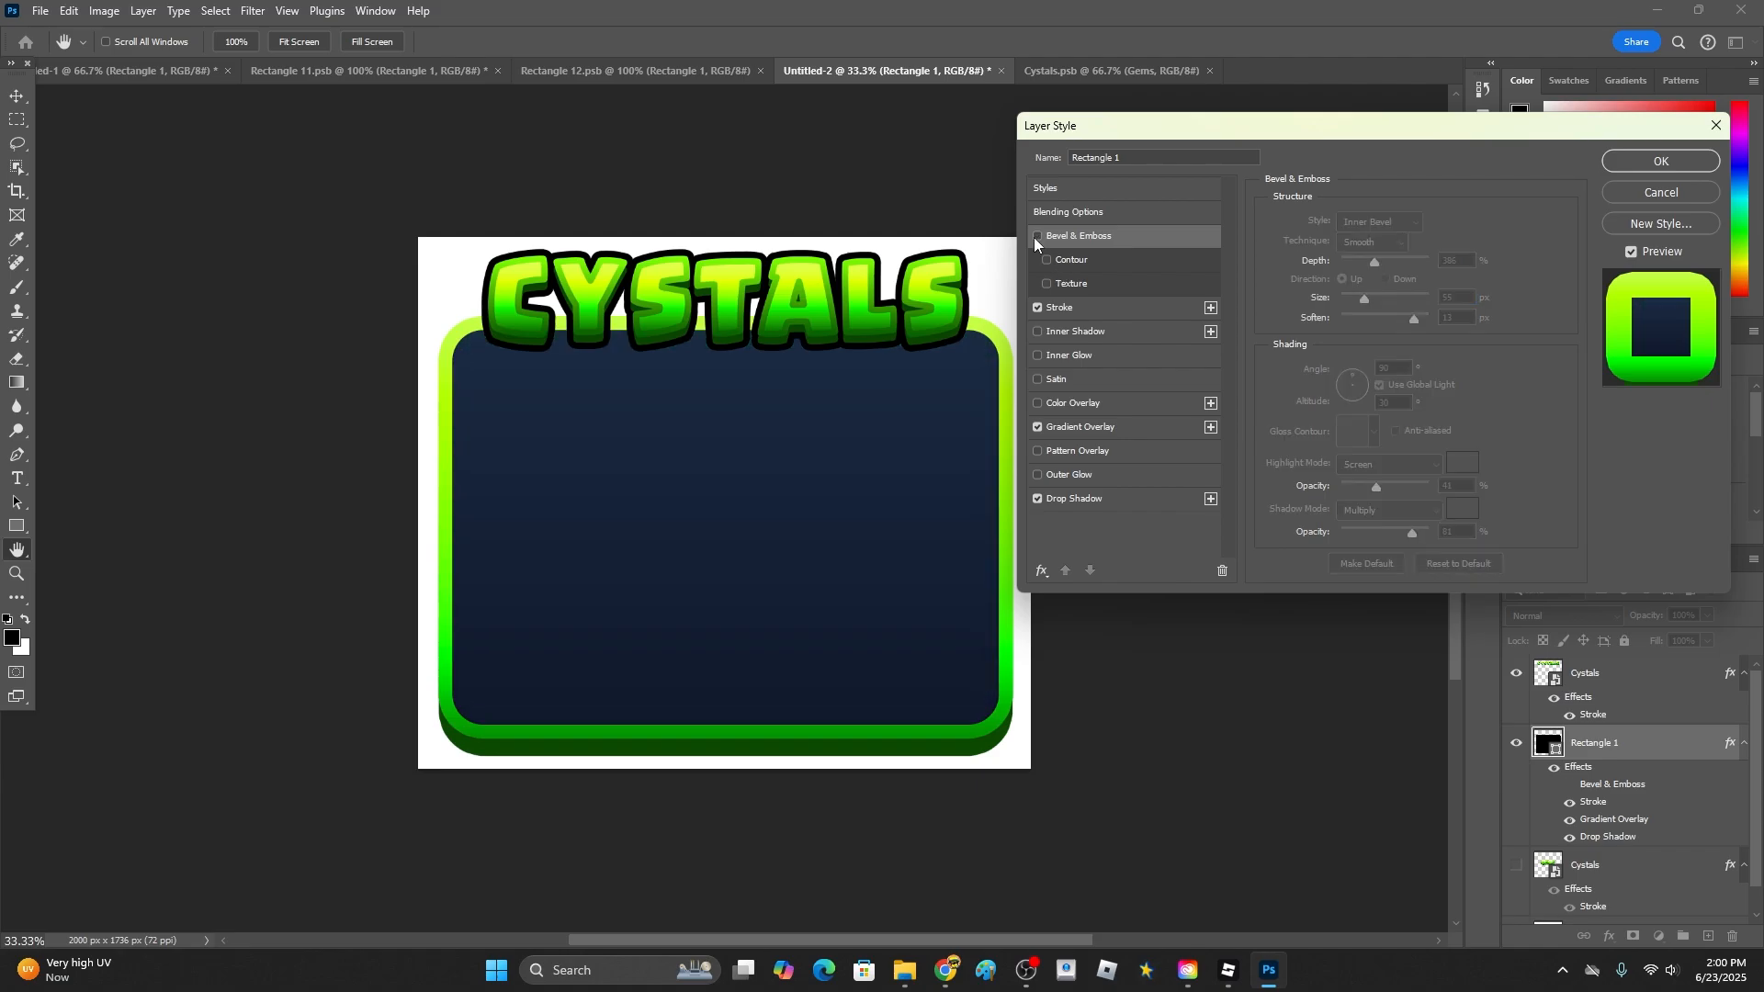
- Try the panel's Bevel & Emboss in both directions and with 23% highlight and 24% shadow opacity, and switch it off
click(1036, 237)
click(1036, 237)
click(1036, 237)
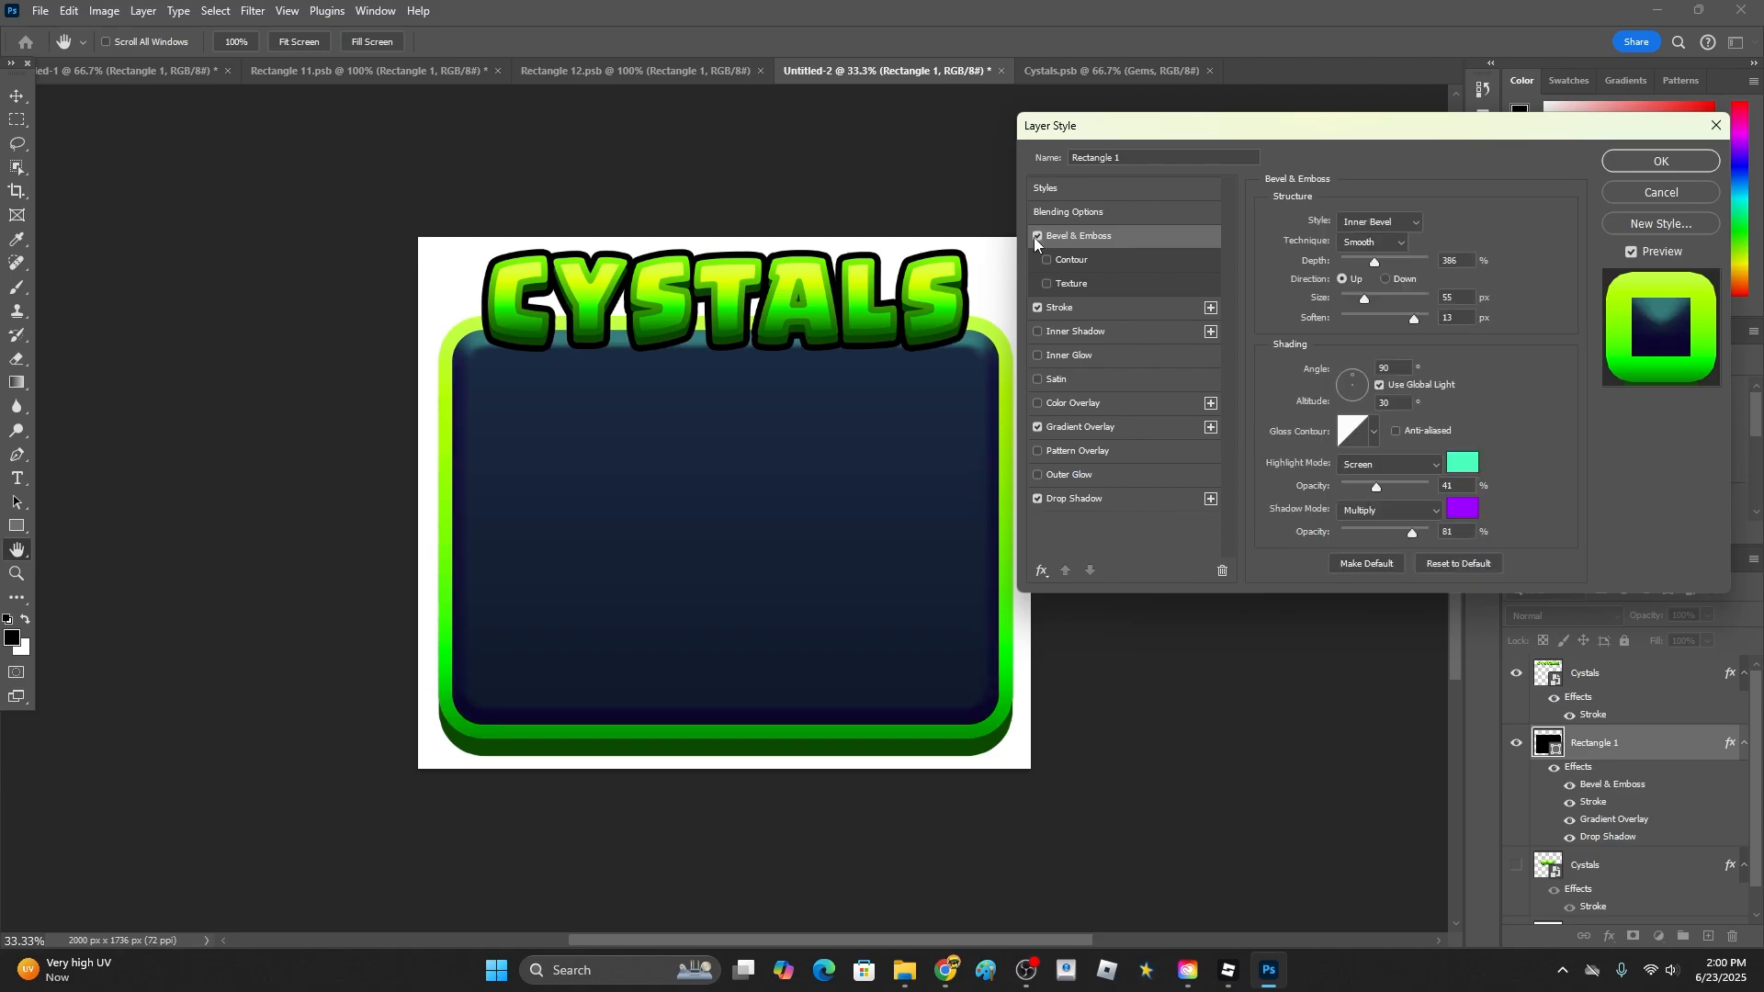
click(1352, 369)
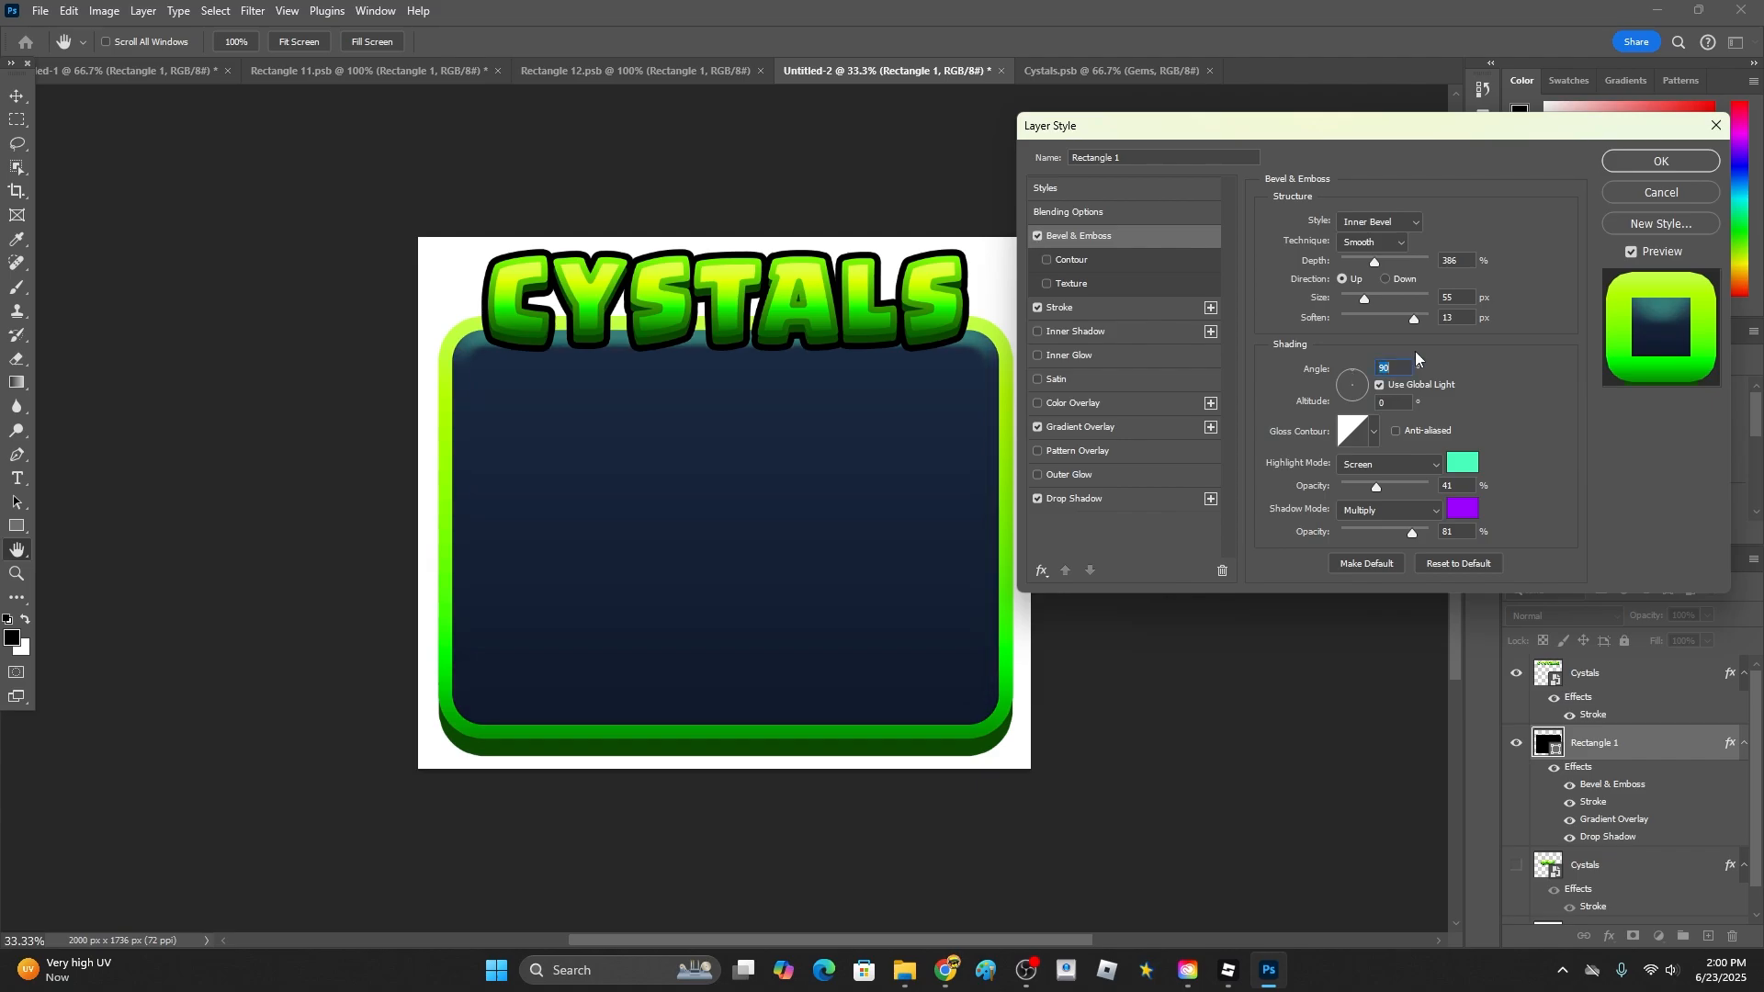
click(1385, 279)
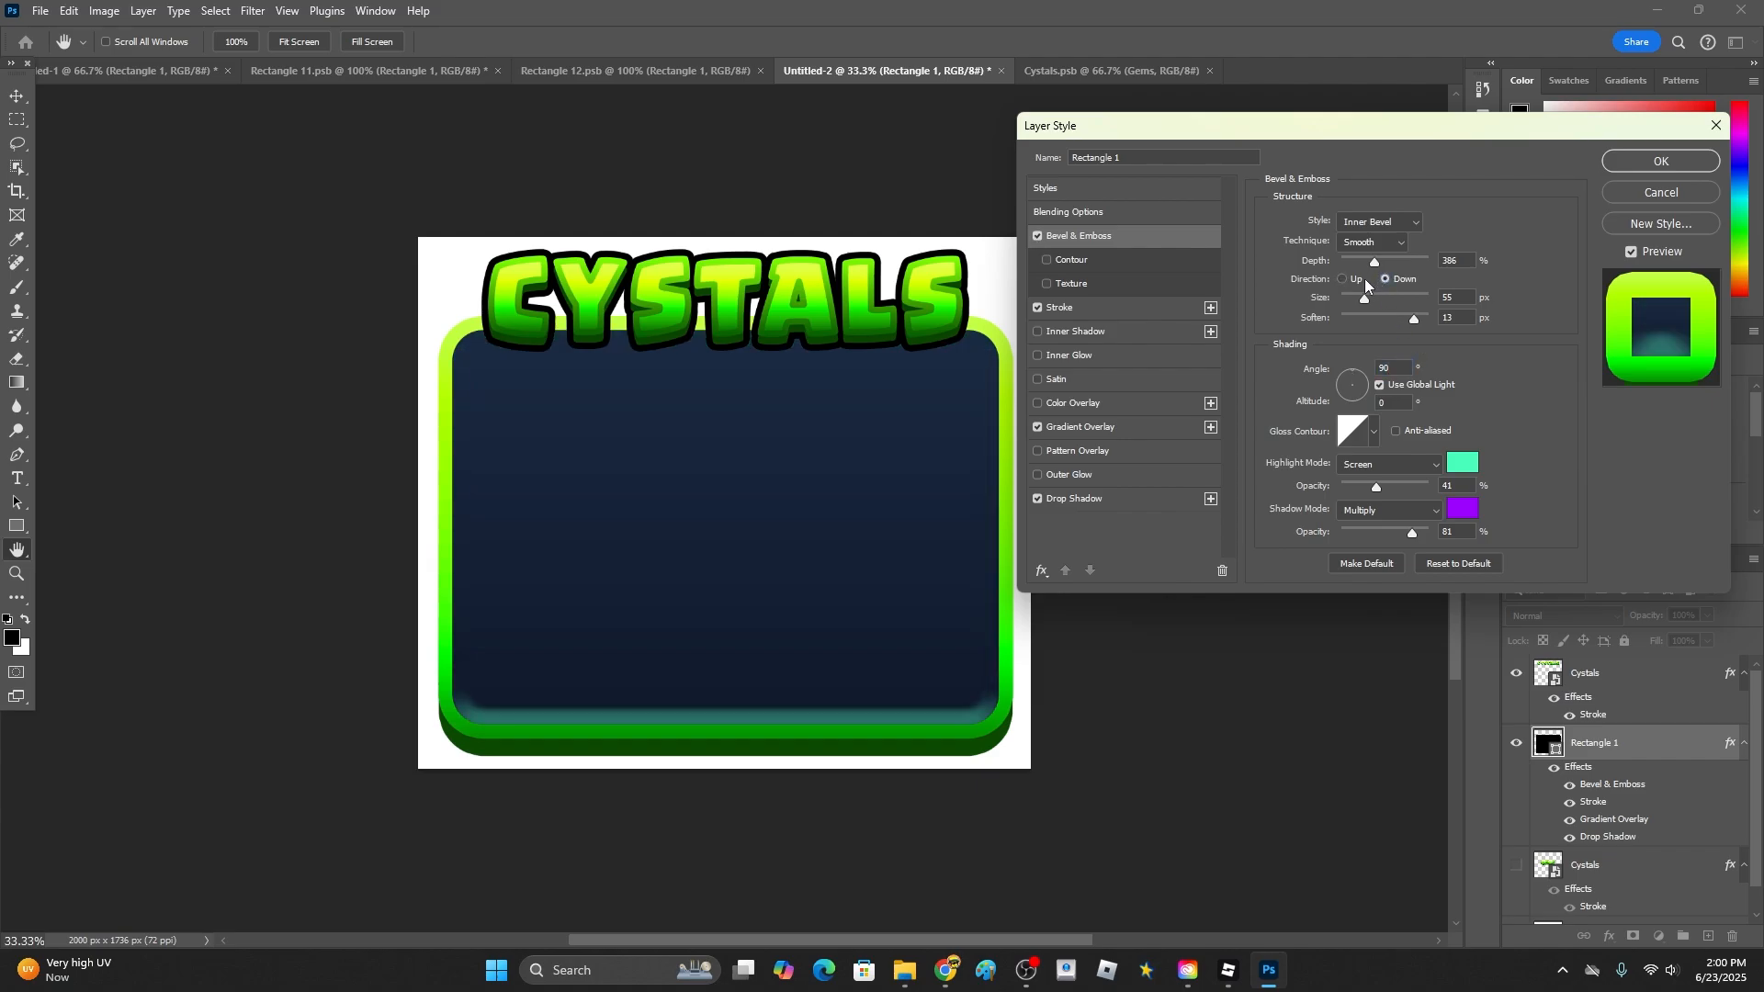
click(1347, 279)
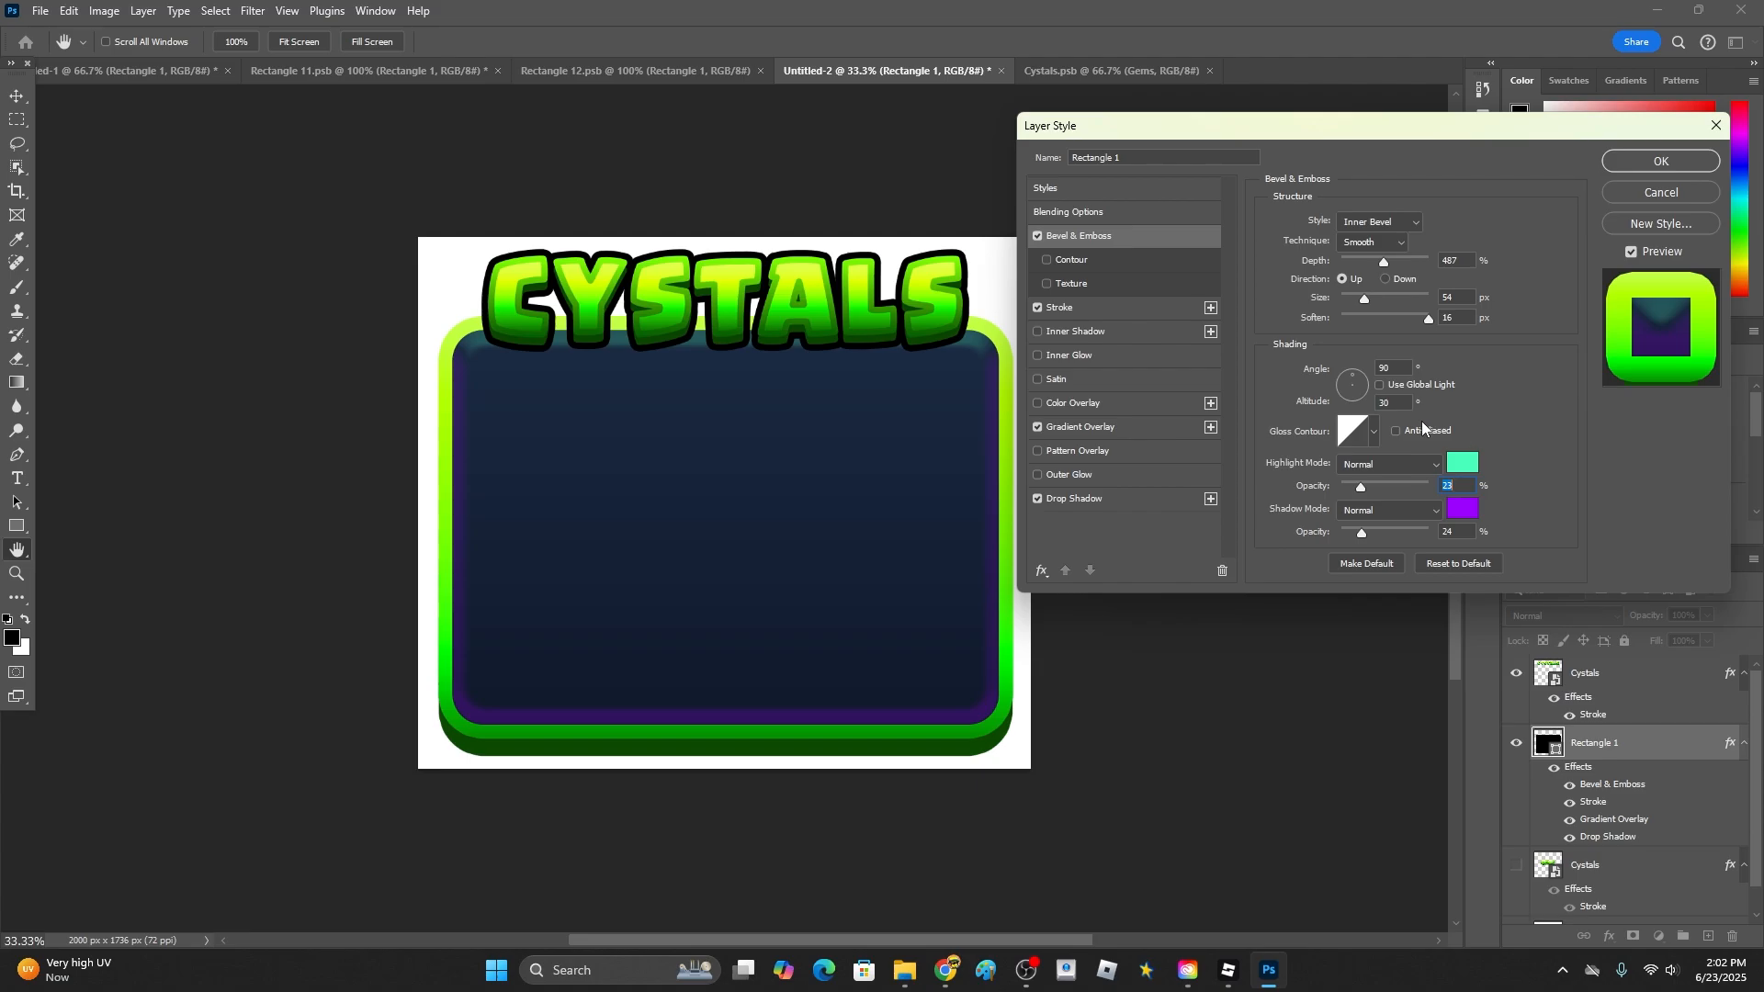
click(1038, 236)
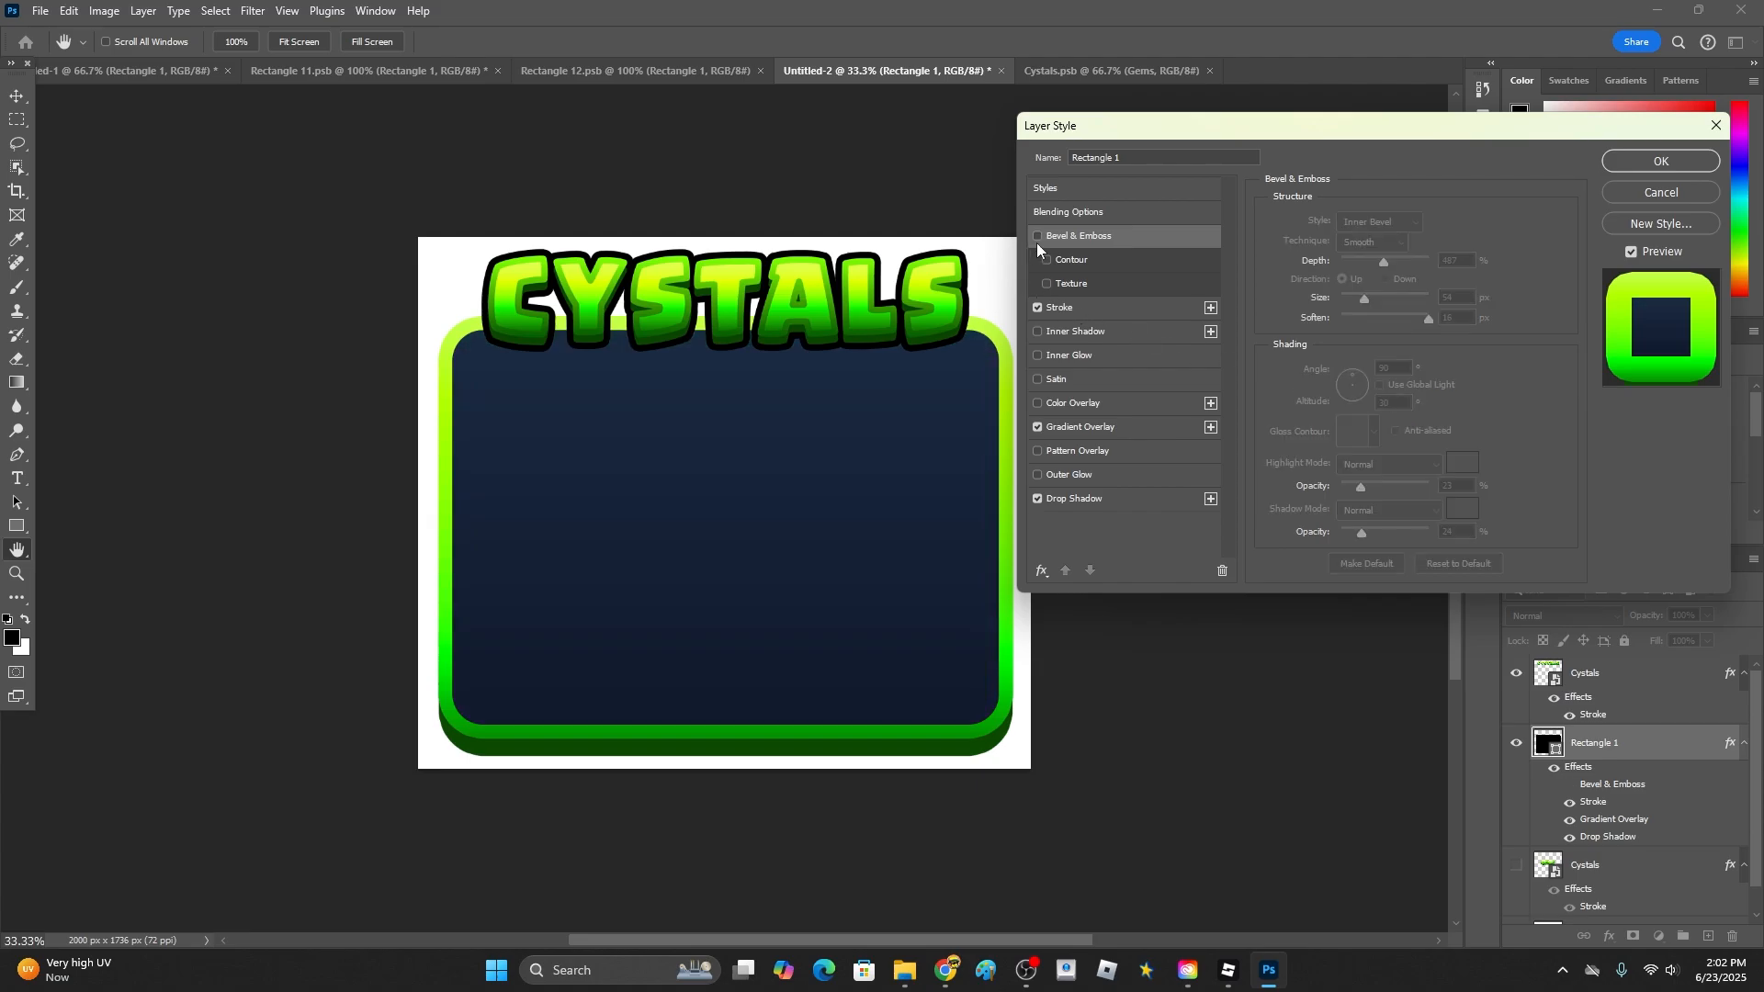
- Add an Inner Glow to the panel with Normal blend mode and bright green #18ff00
click(1039, 356)
click(1093, 356)
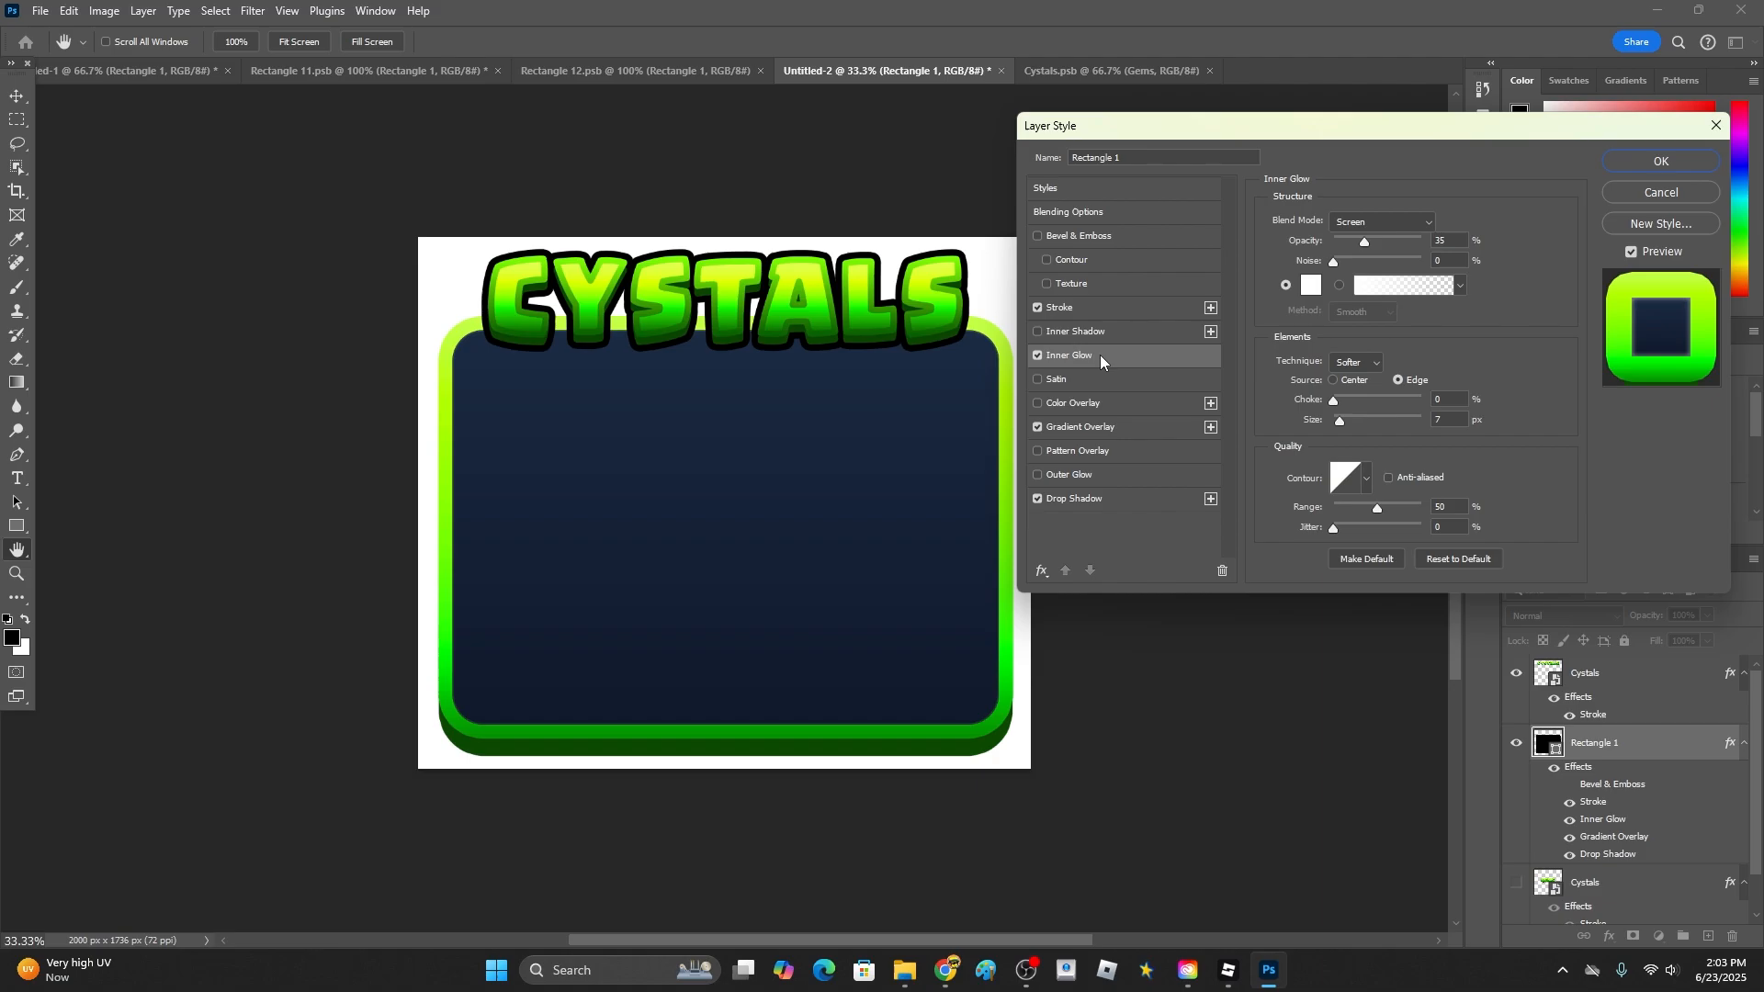
click(1379, 221)
click(1349, 241)
click(1317, 289)
click(1144, 374)
drag(1071, 308, 1137, 210)
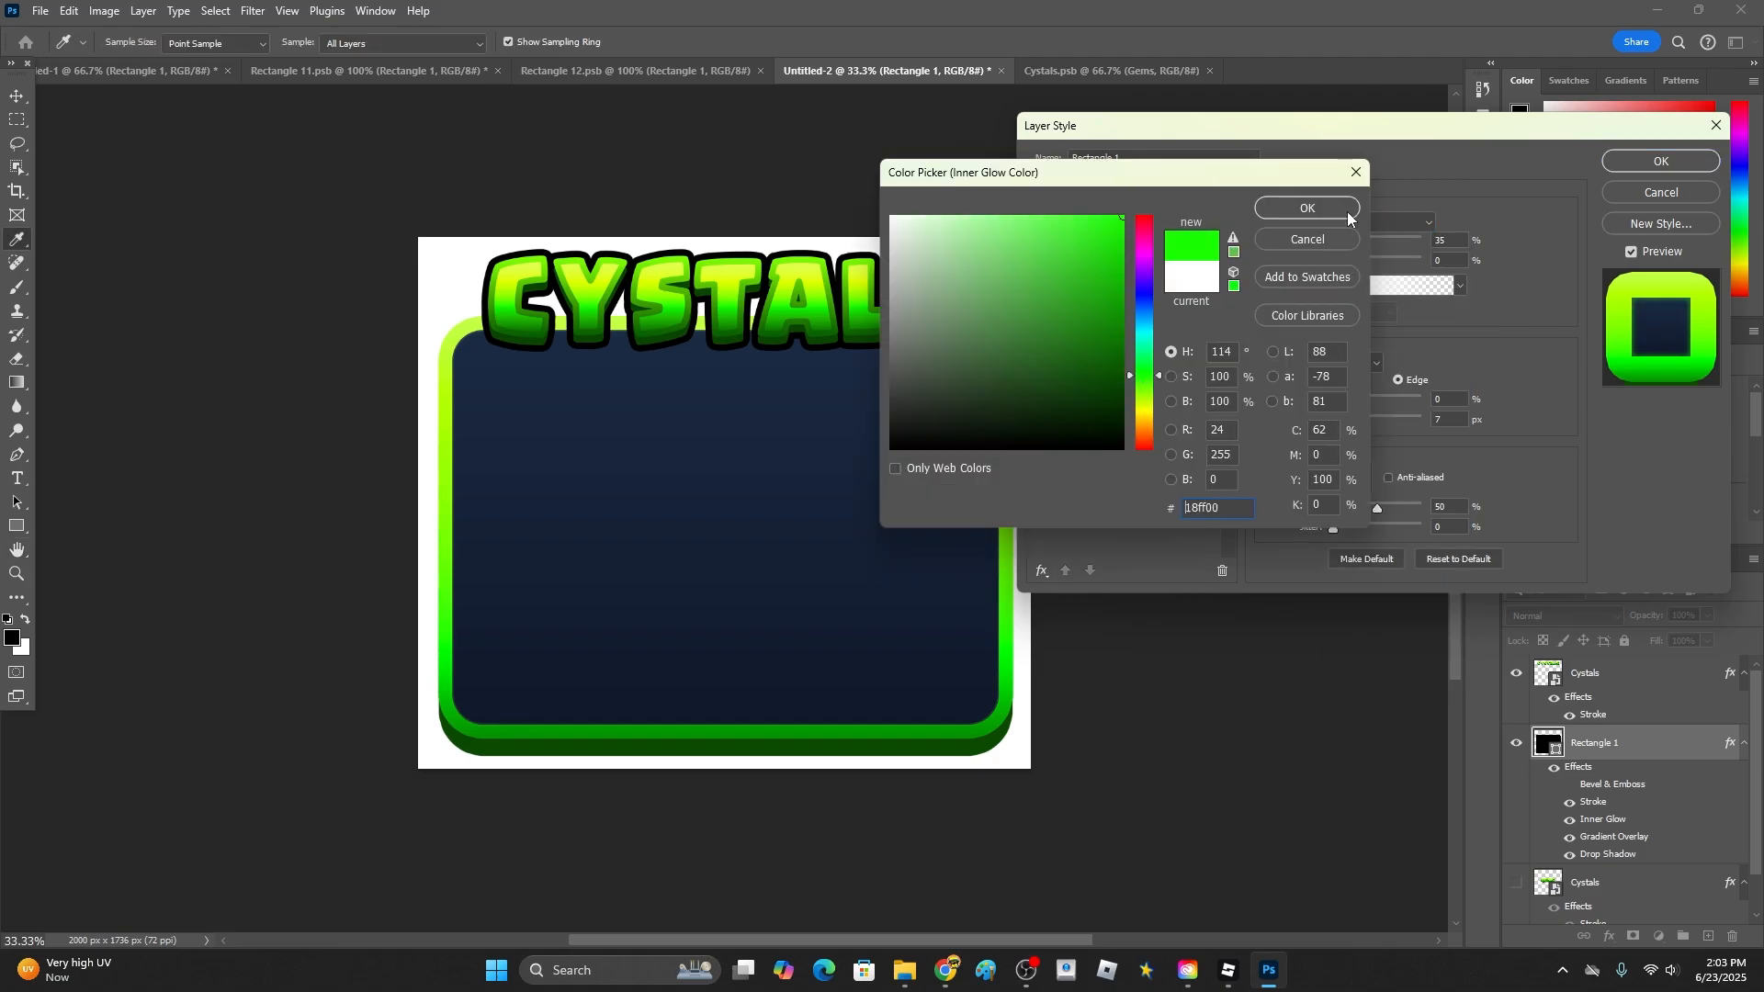
click(1340, 212)
- Set the inner glow's size to 90 px and its opacity to 25%, and apply the layer style
mouse_move(1338, 420)
mouse_down()
mouse_move(1378, 426)
mouse_move(1364, 401)
mouse_move(1393, 405)
mouse_move(1305, 410)
mouse_move(1370, 421)
mouse_up()
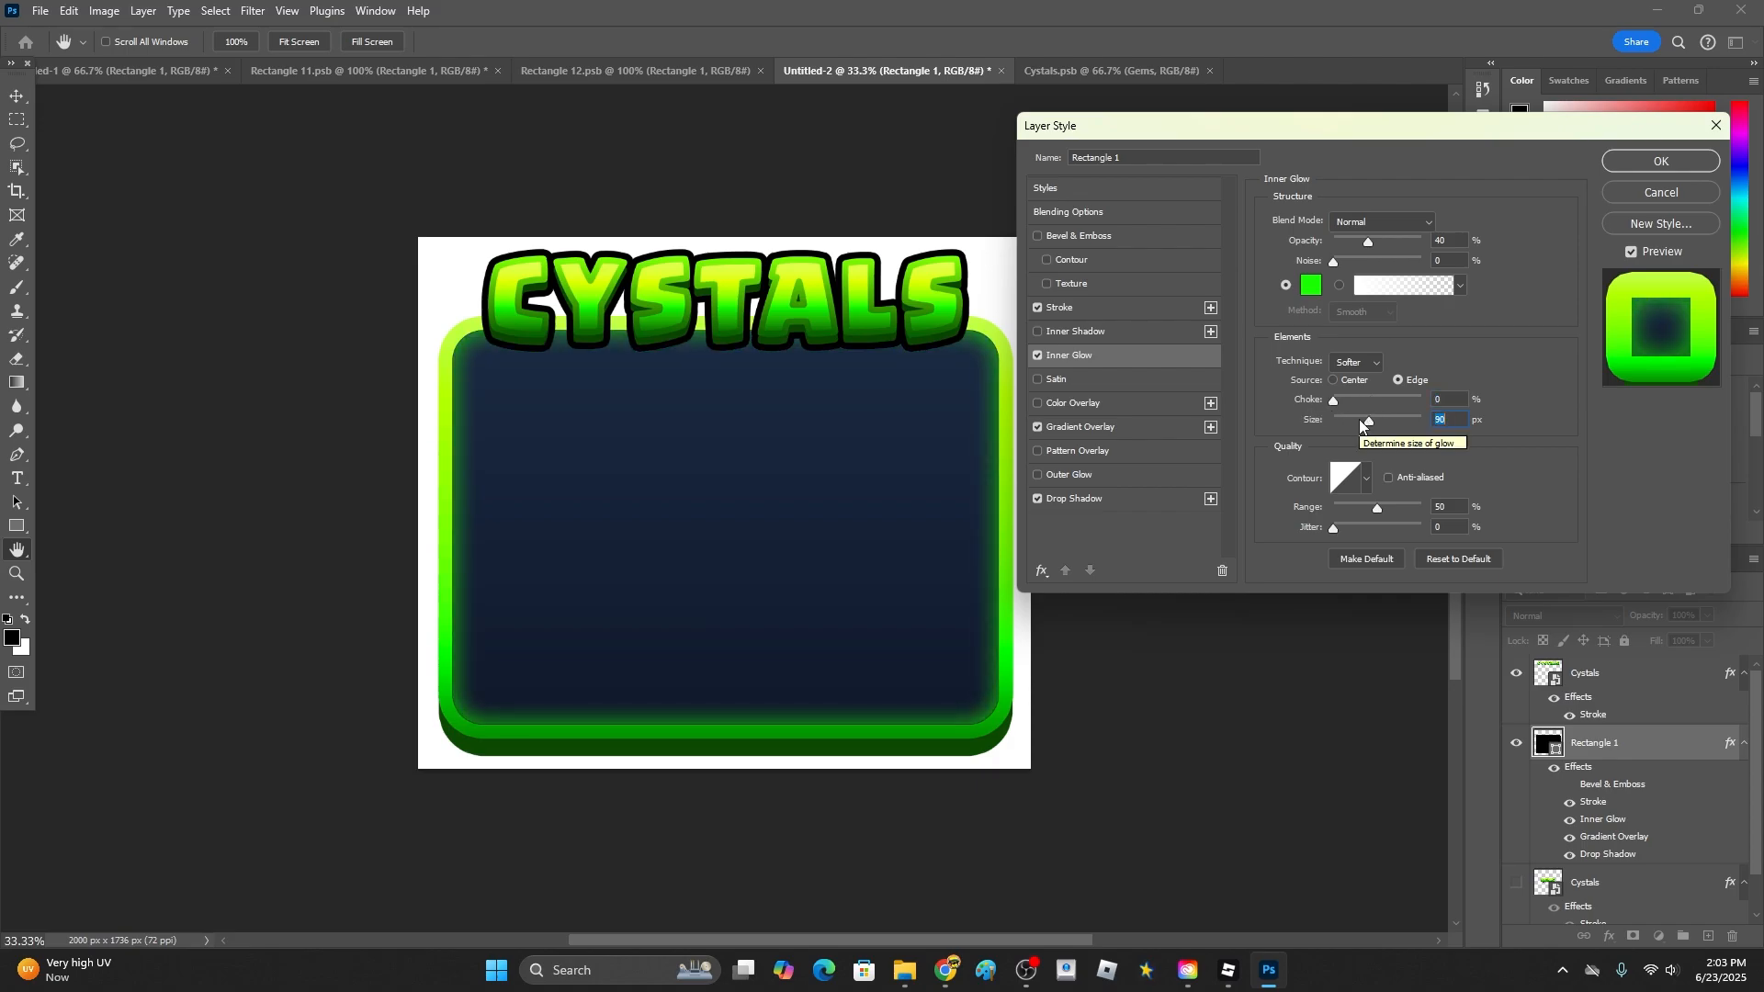
click(1038, 355)
click(1036, 236)
mouse_move(1369, 252)
mouse_down()
mouse_move(1426, 246)
mouse_move(1338, 243)
mouse_move(1356, 240)
mouse_up()
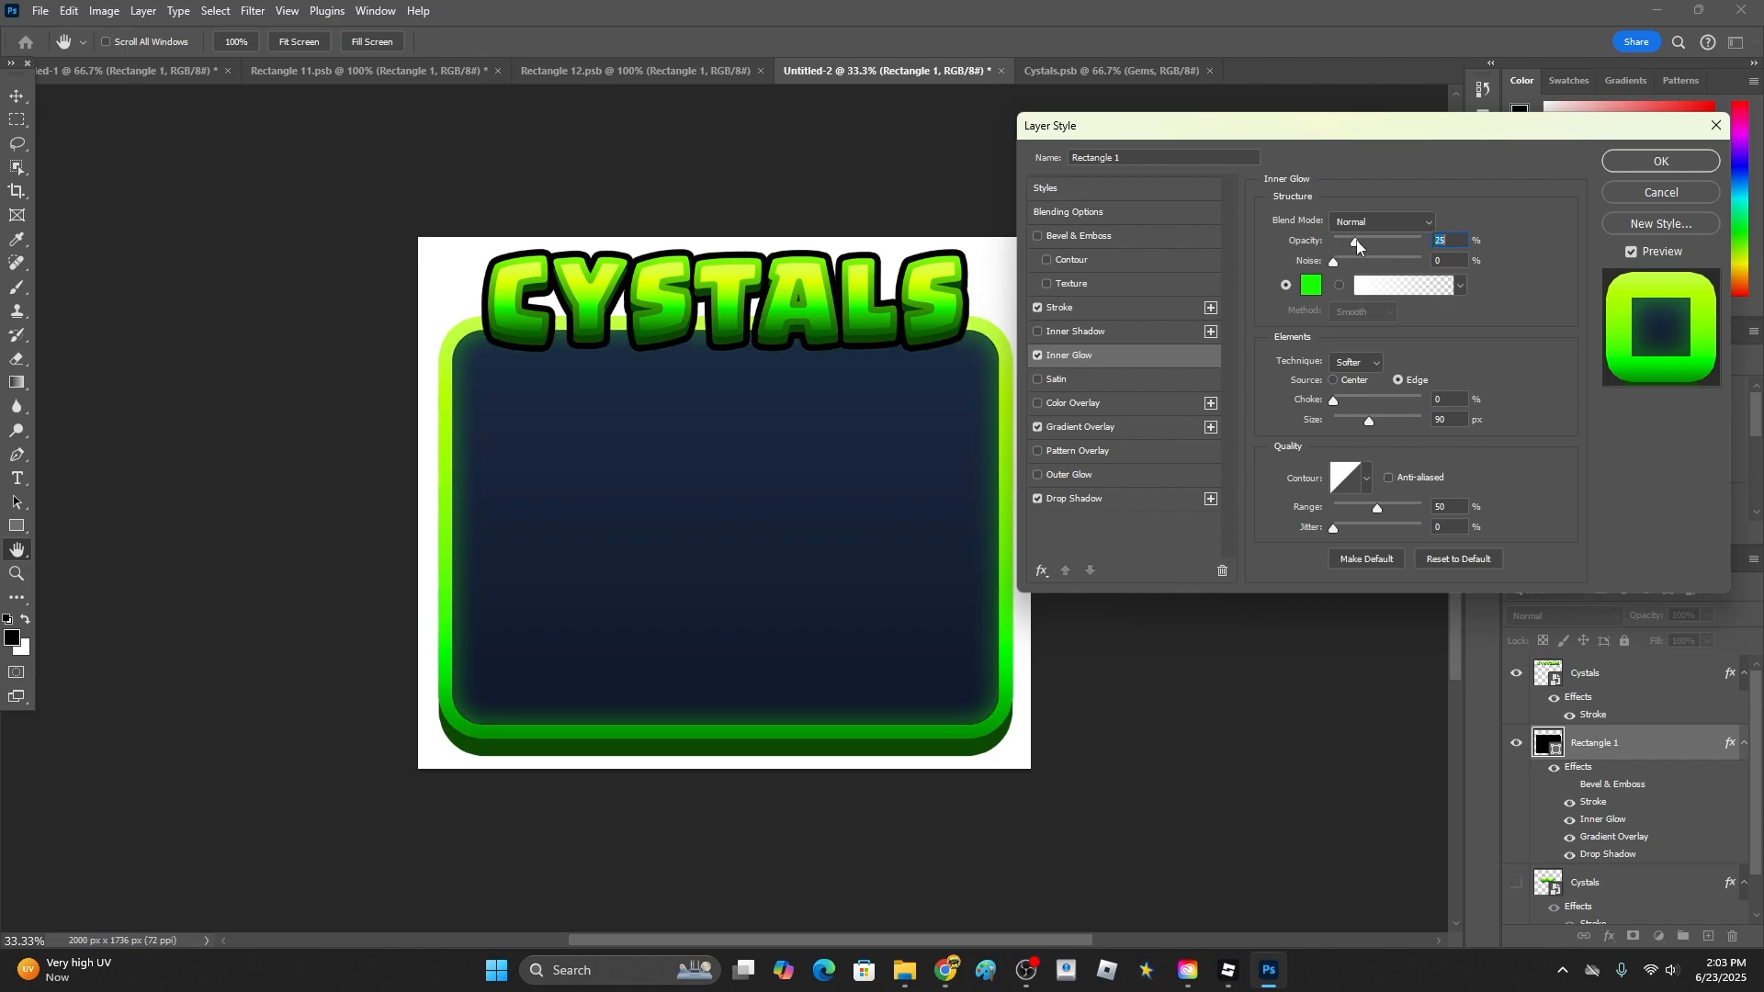
click(1696, 162)
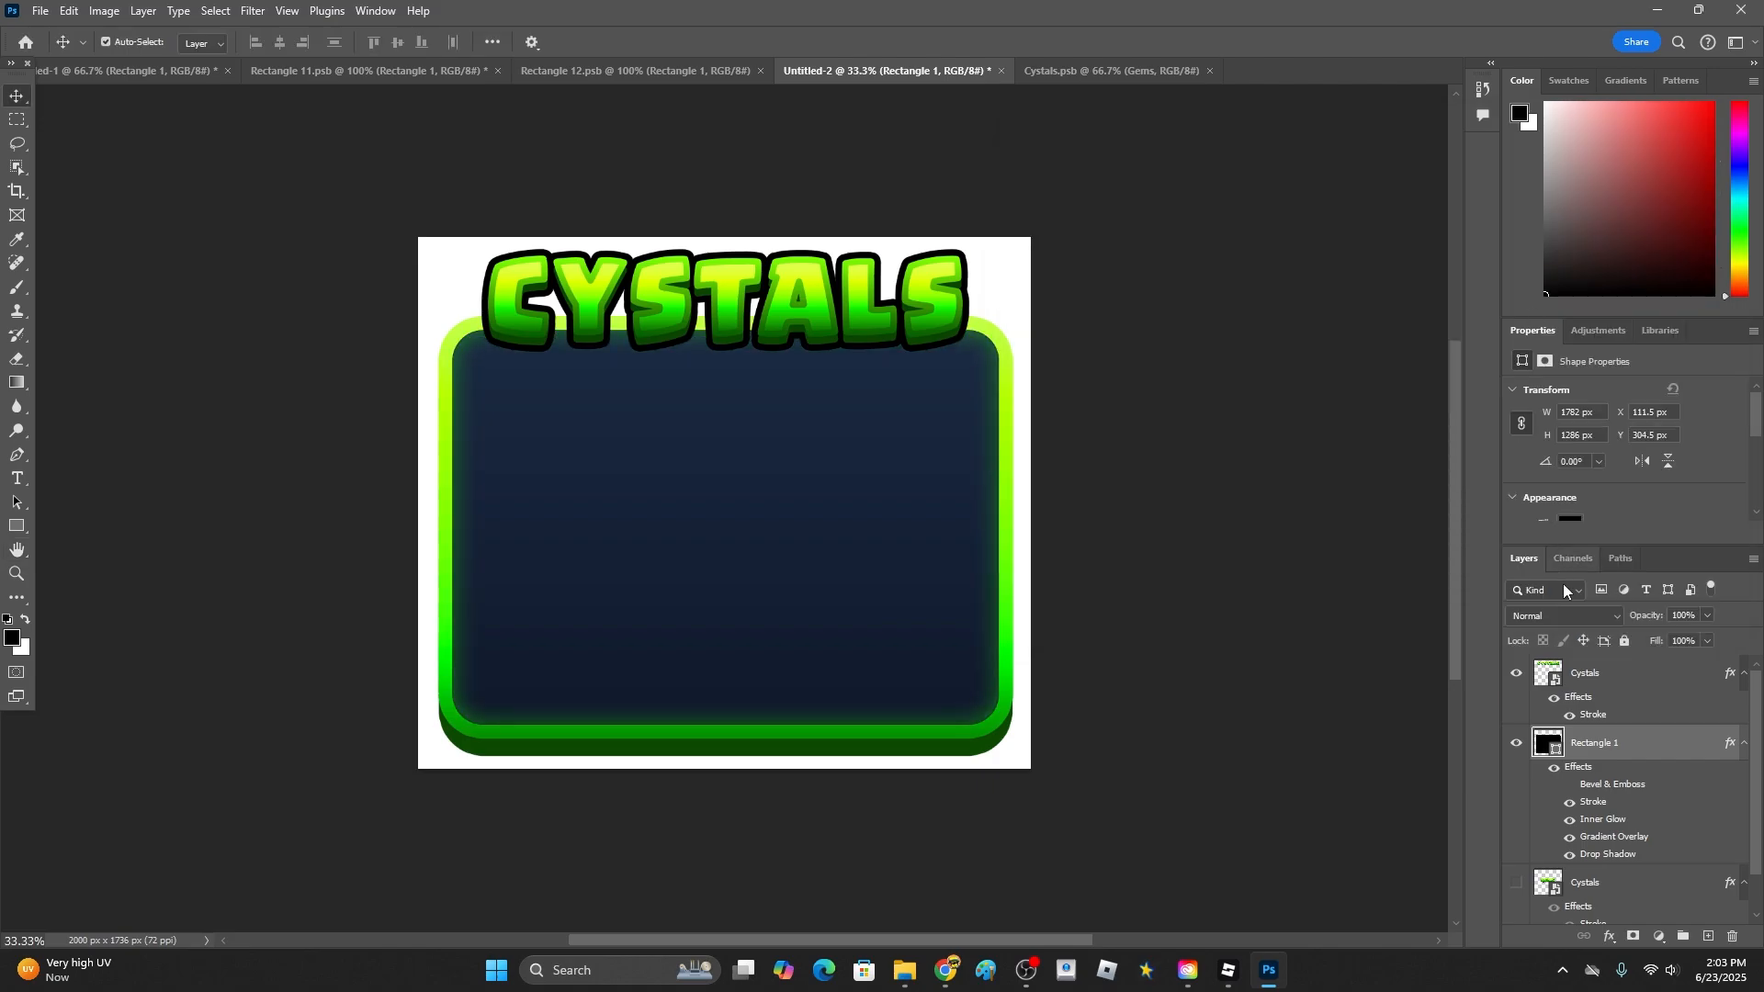
- Convert the panel to a smart object and give it a solid black outside stroke of 29 px
right_click(1662, 746)
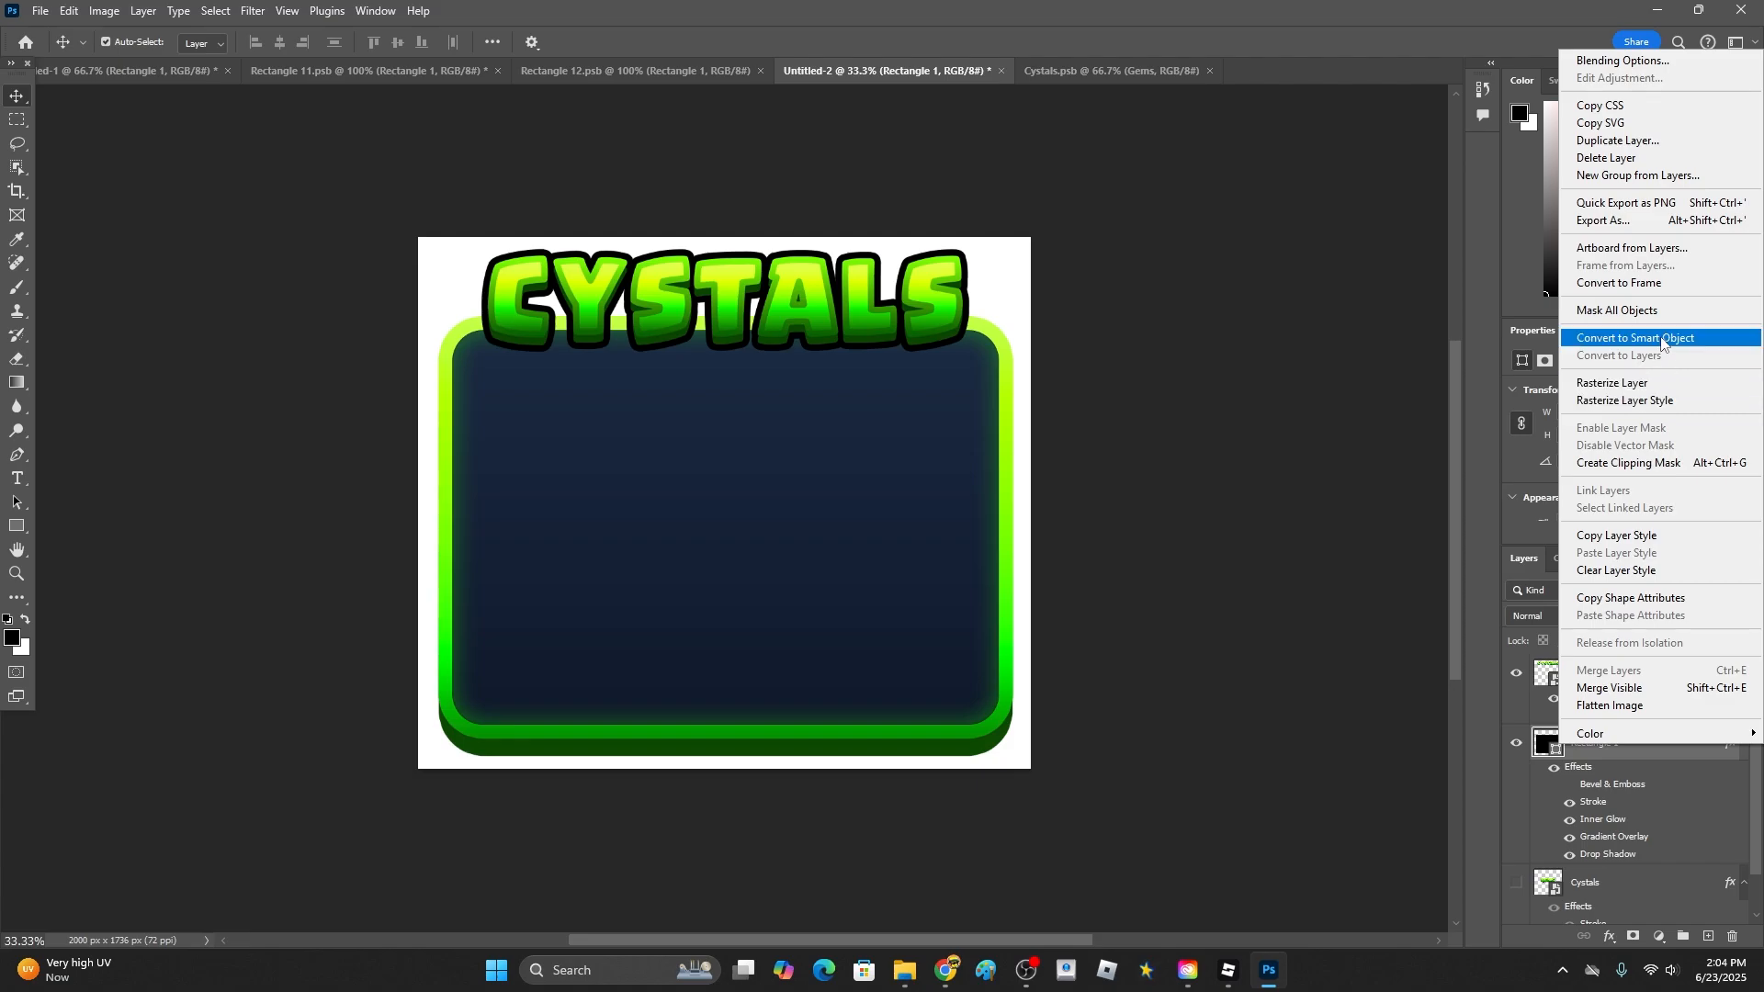
click(1661, 338)
right_click(1654, 742)
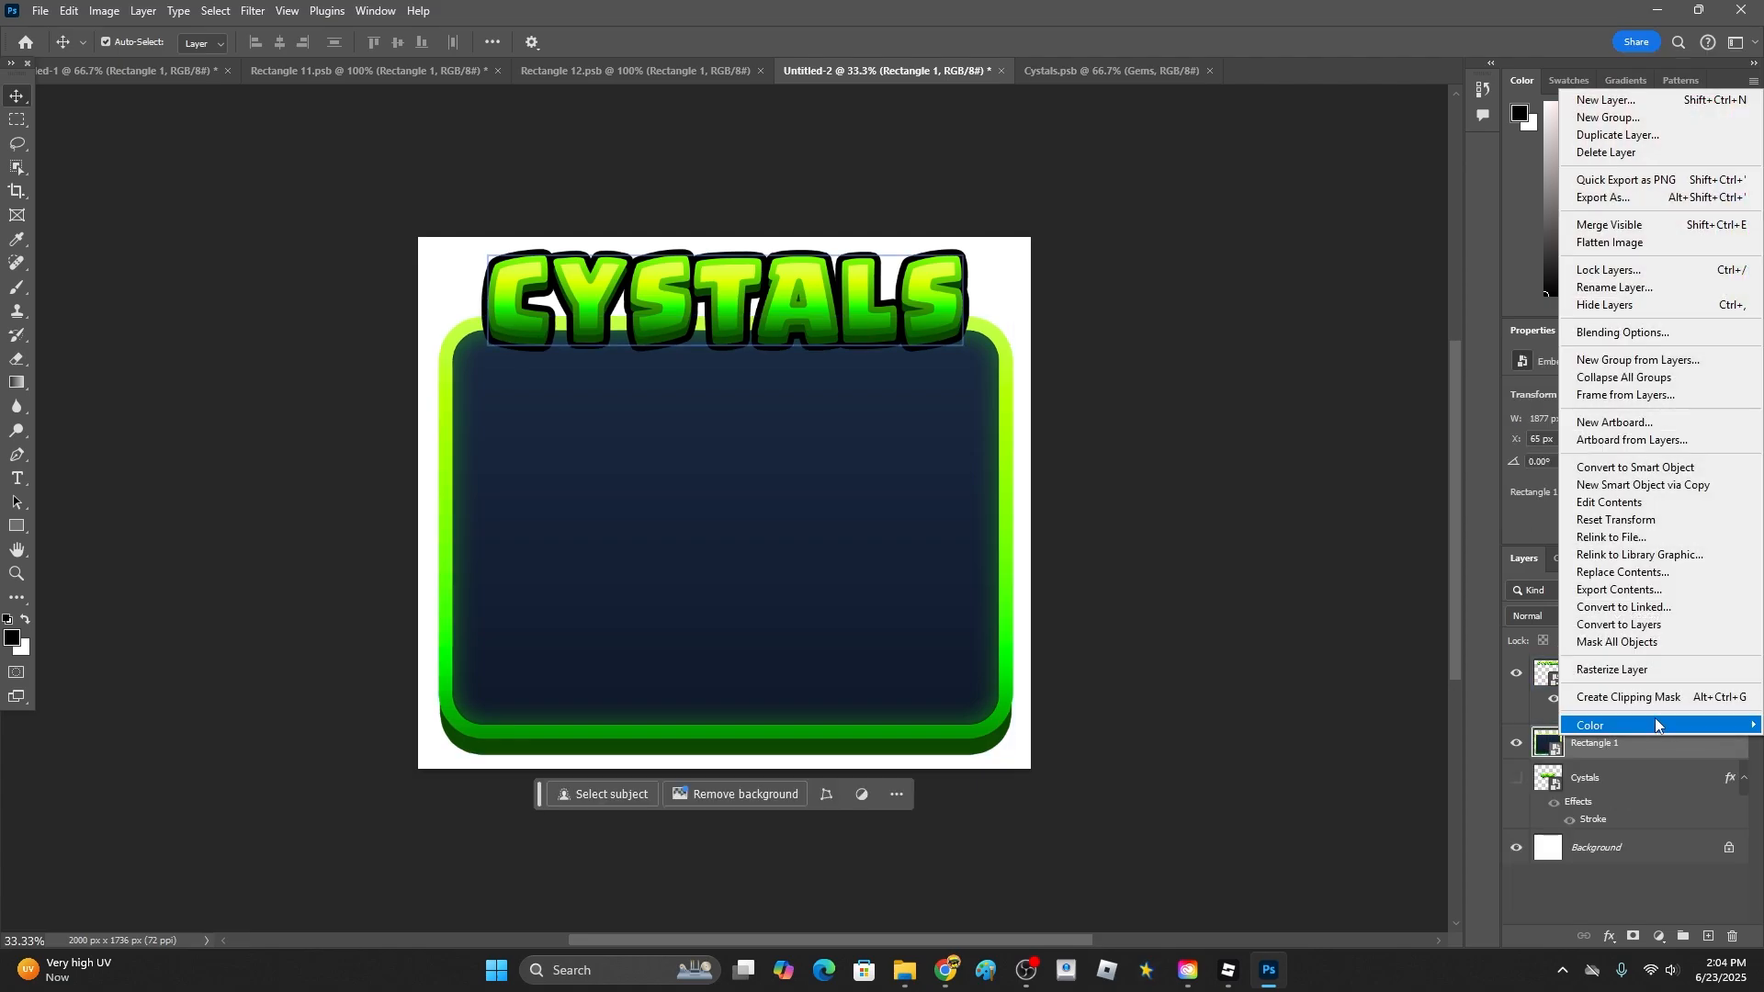
click(1622, 333)
click(1349, 327)
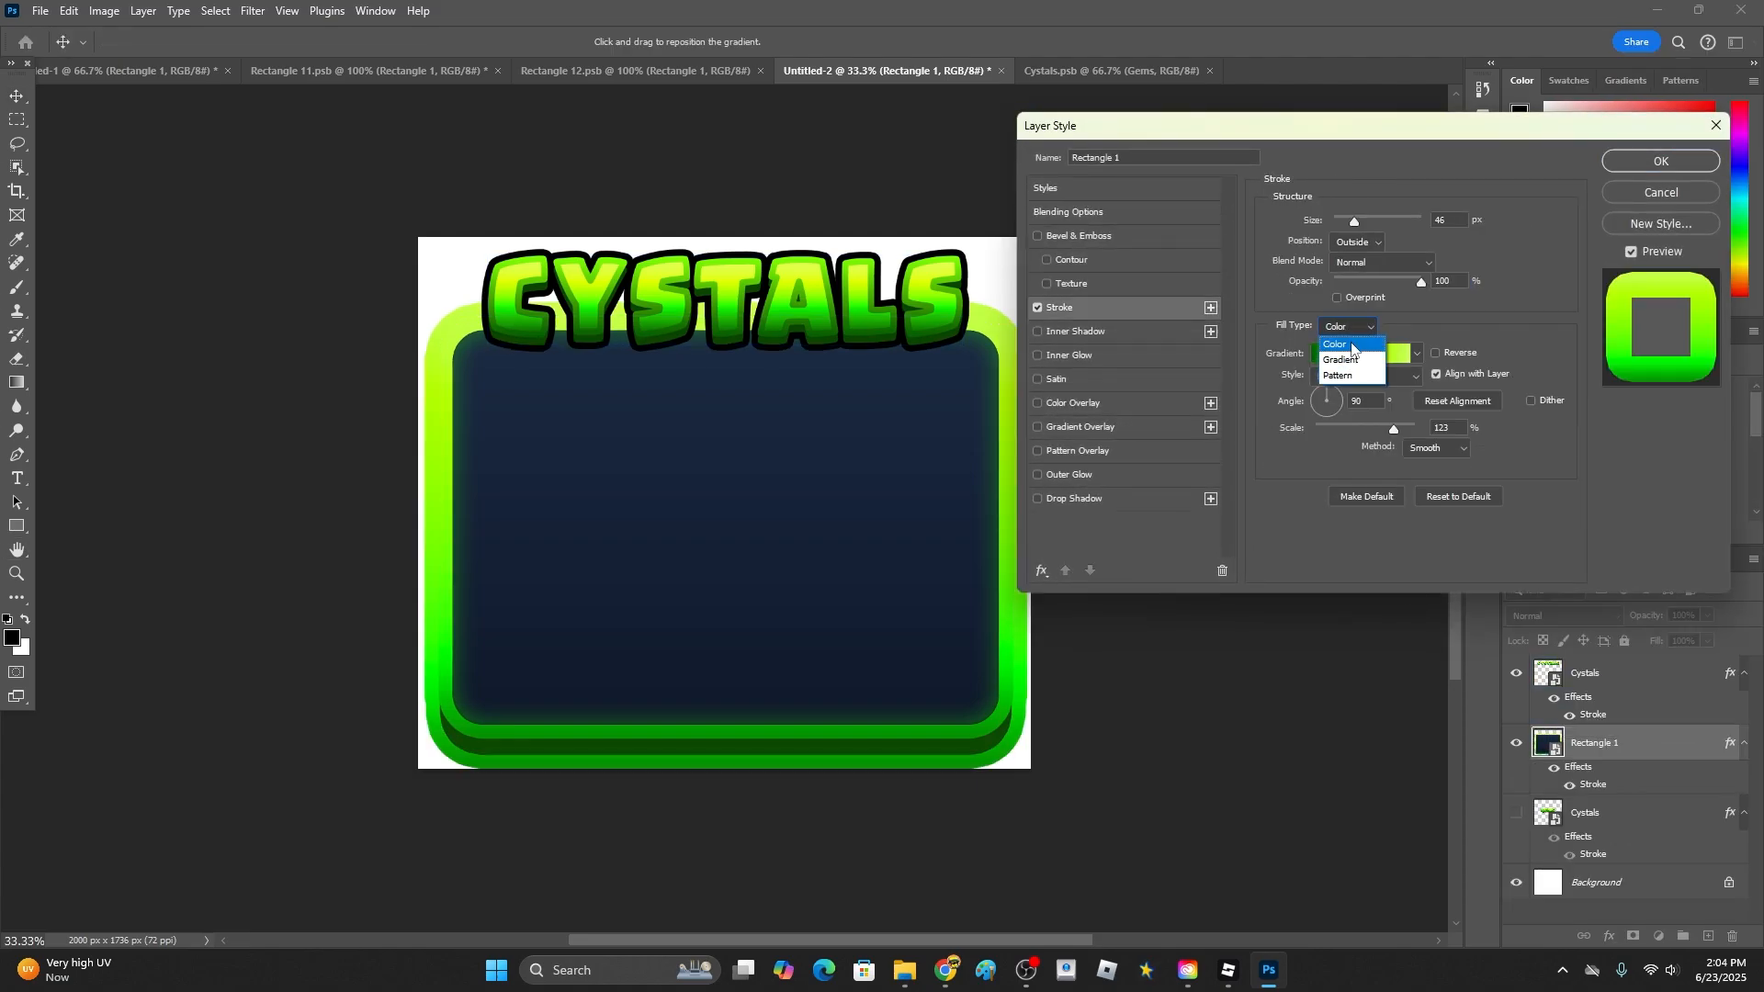
click(1347, 346)
drag(1355, 222, 1348, 224)
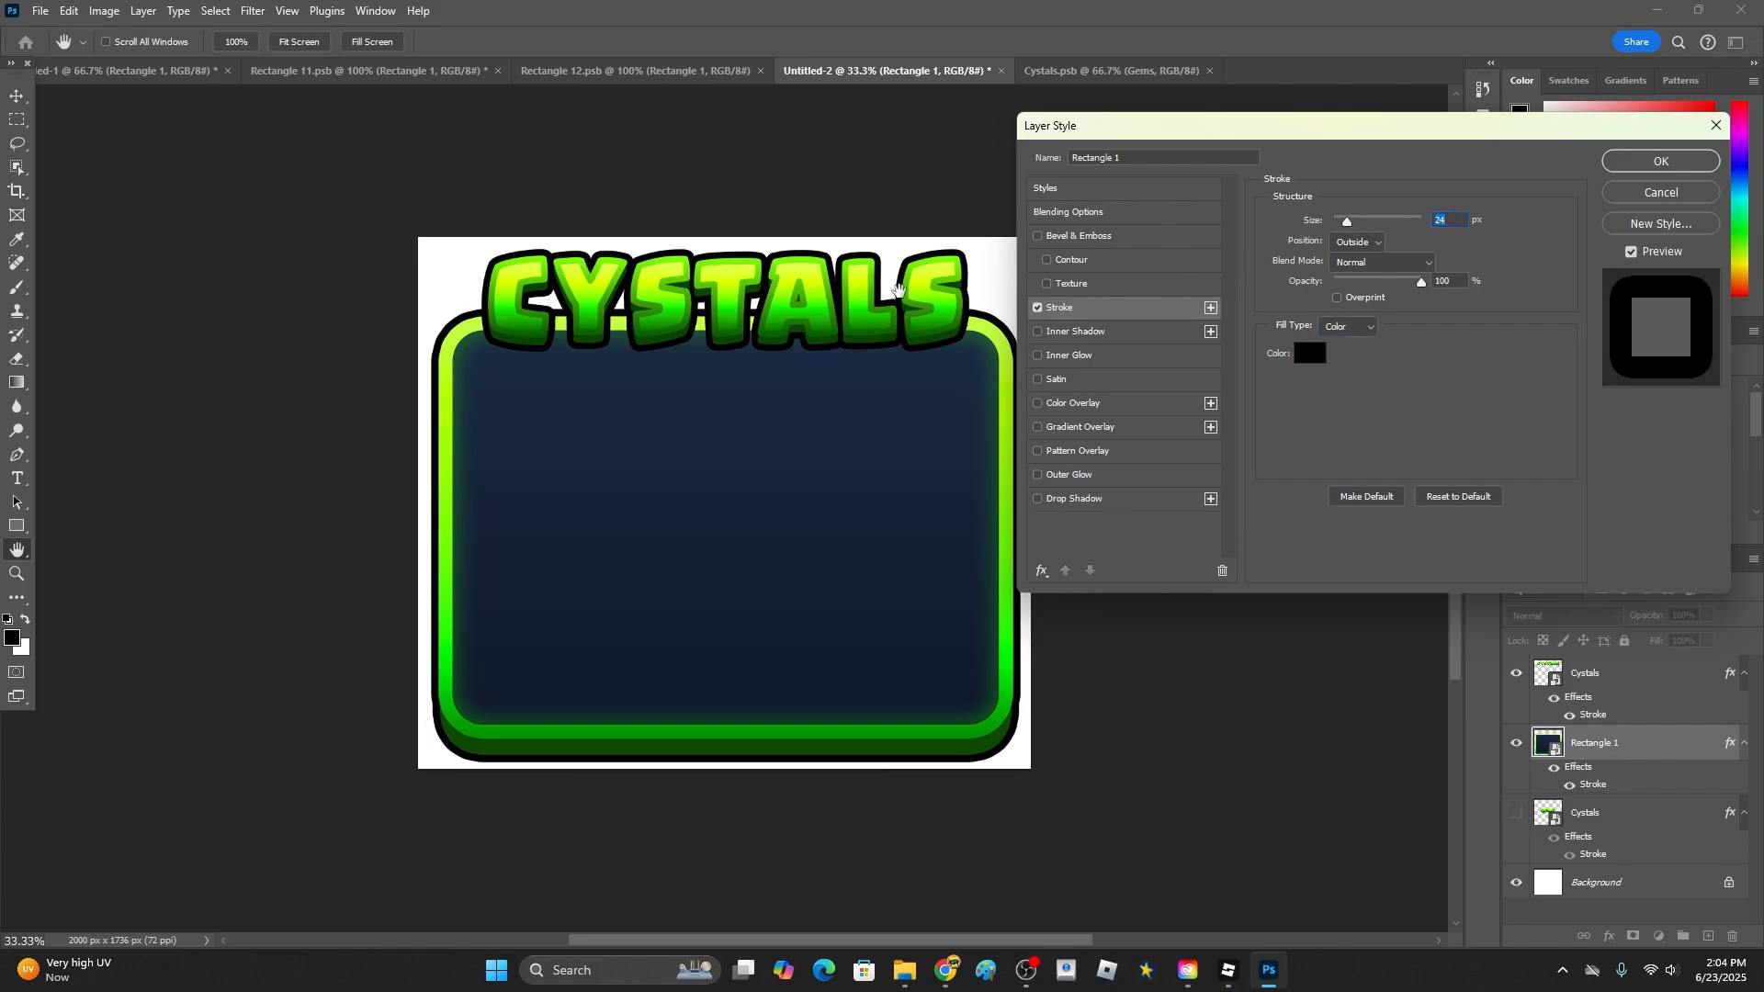
mouse_move(1345, 223)
mouse_down()
mouse_move(1365, 222)
mouse_move(1349, 224)
mouse_up()
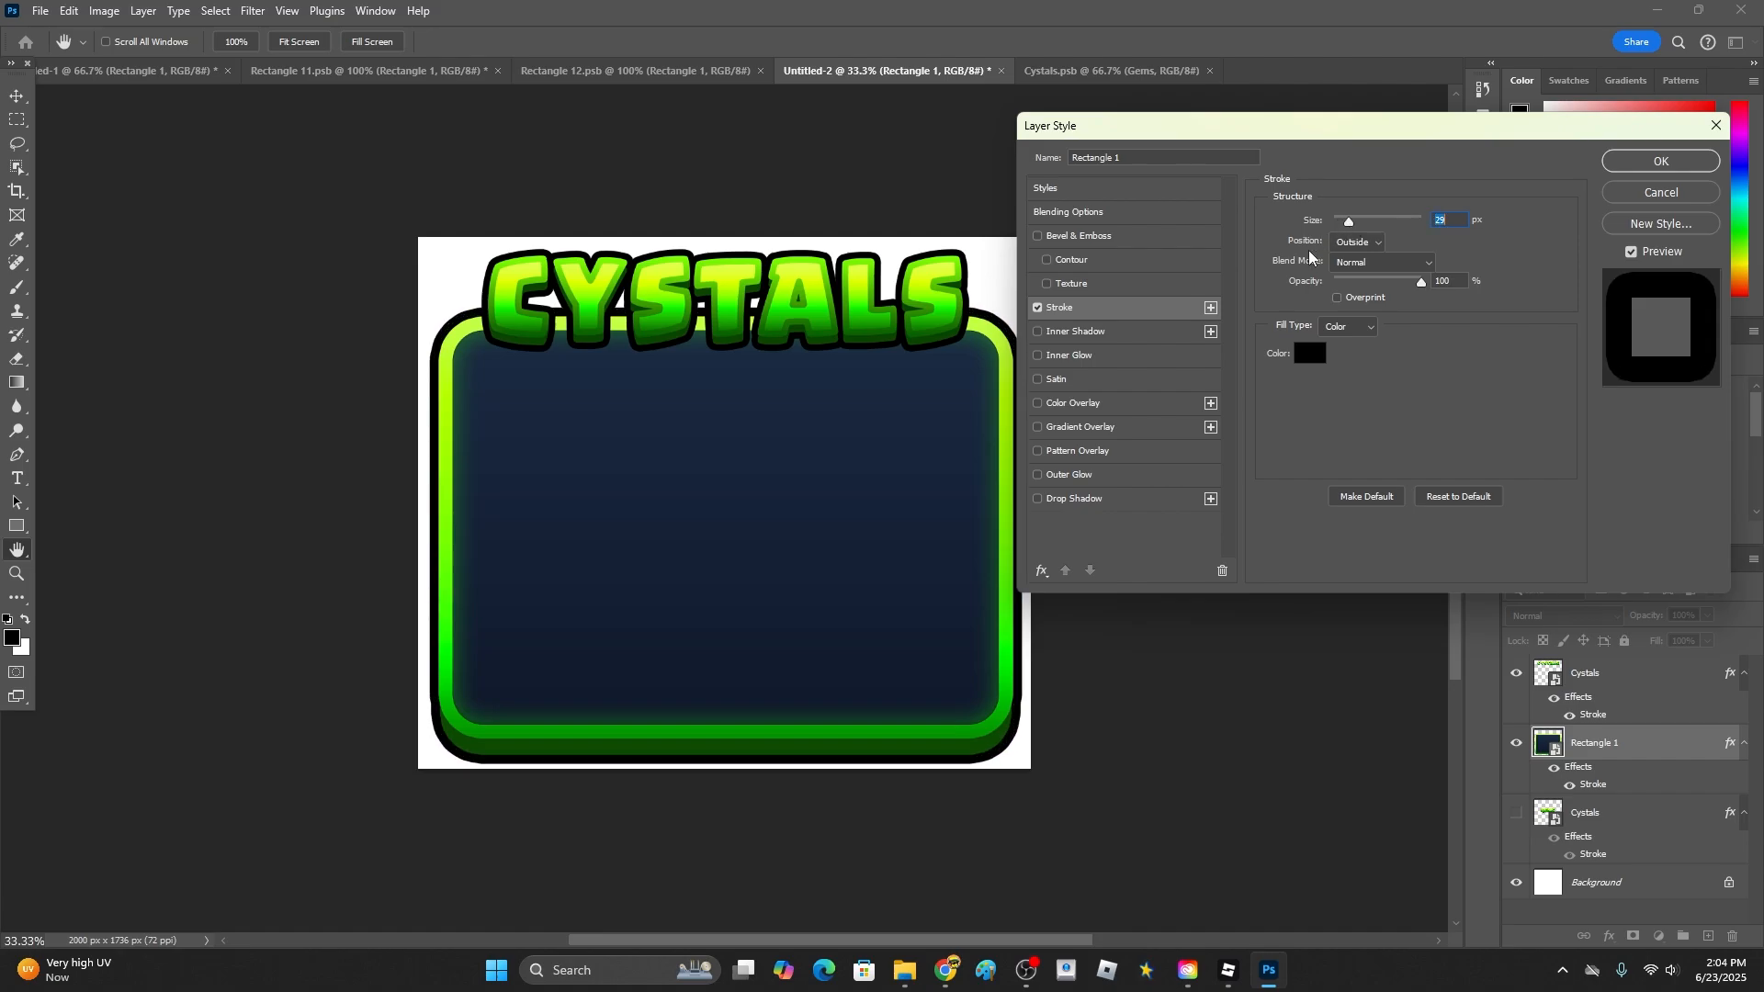
click(1679, 169)
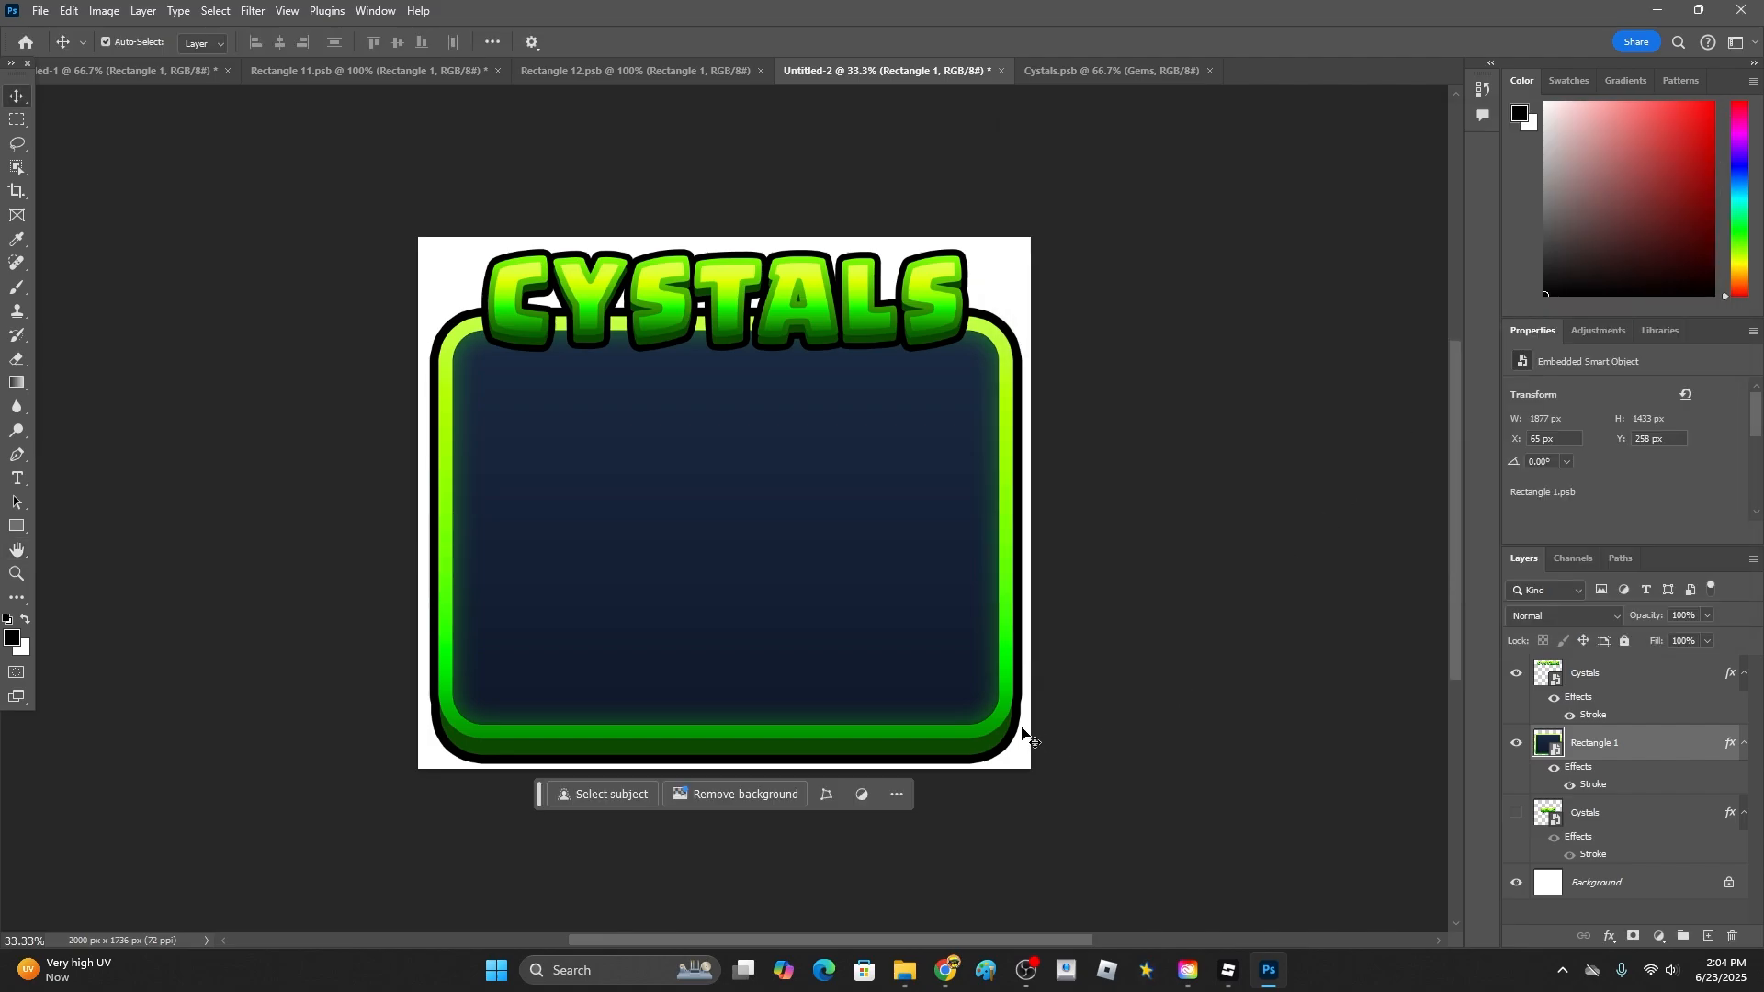
- Open the panel's smart object contents and set the rectangle's drop shadow size to 44 px
key(ctrl+plus)
key(ctrl+plus)
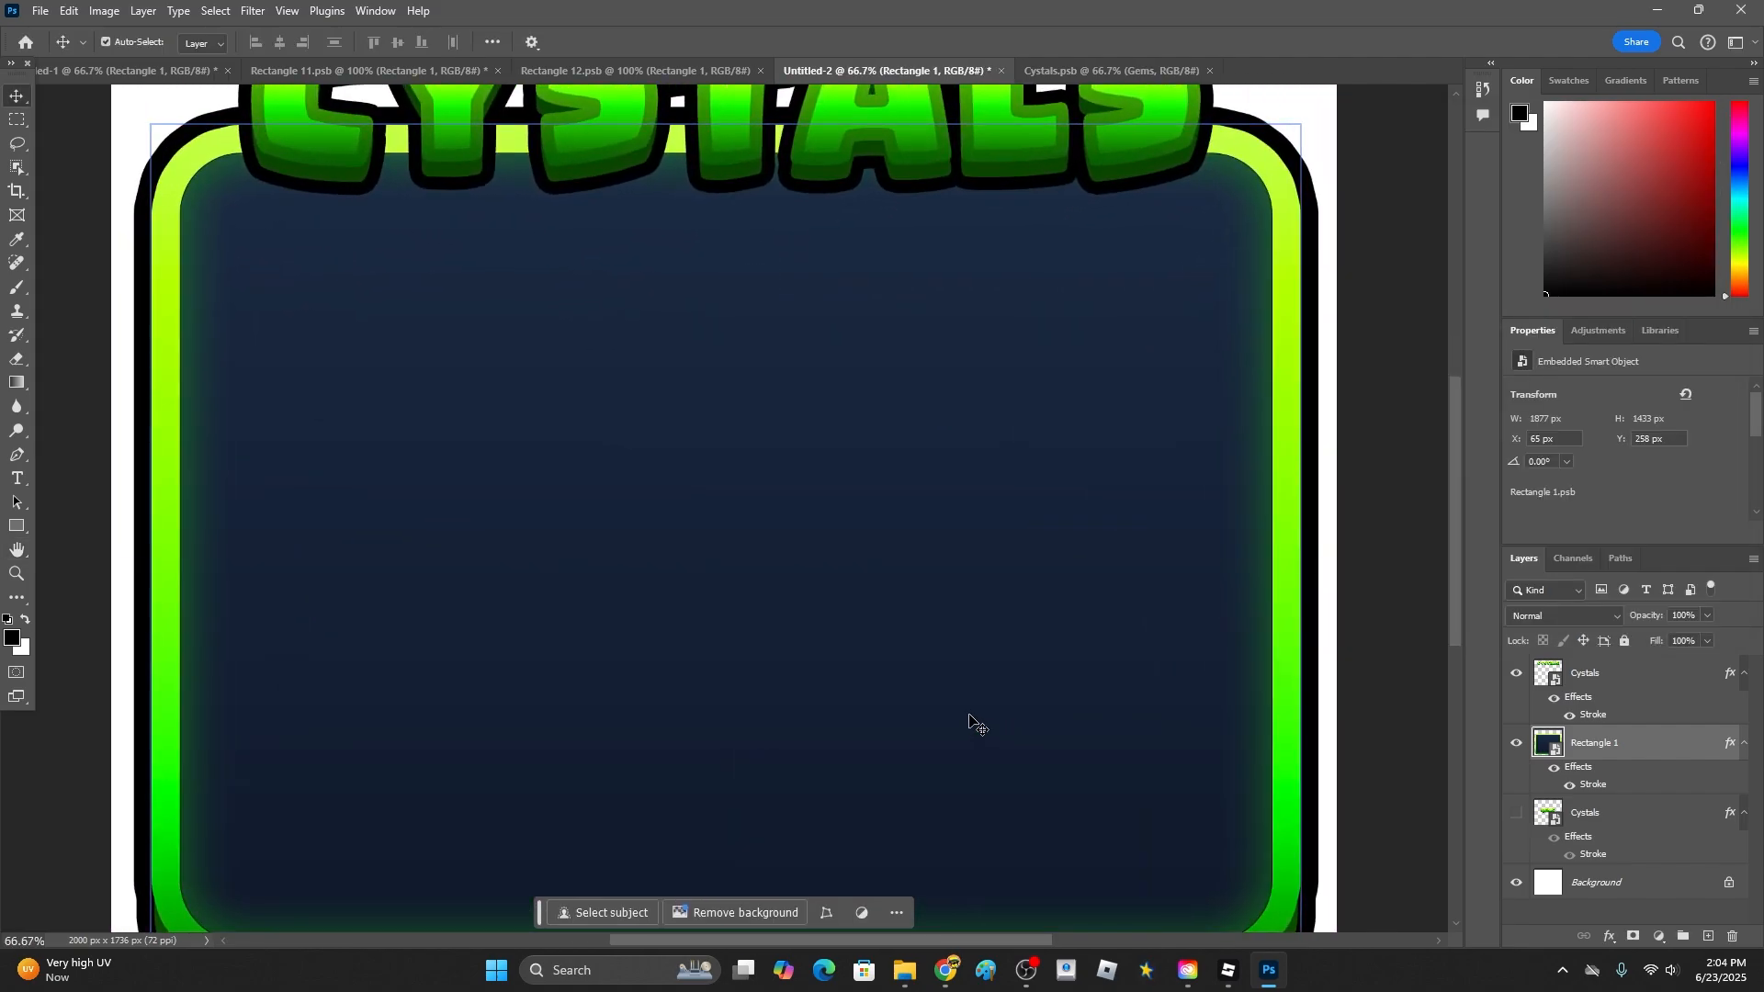
scroll(970, 721, down, 2)
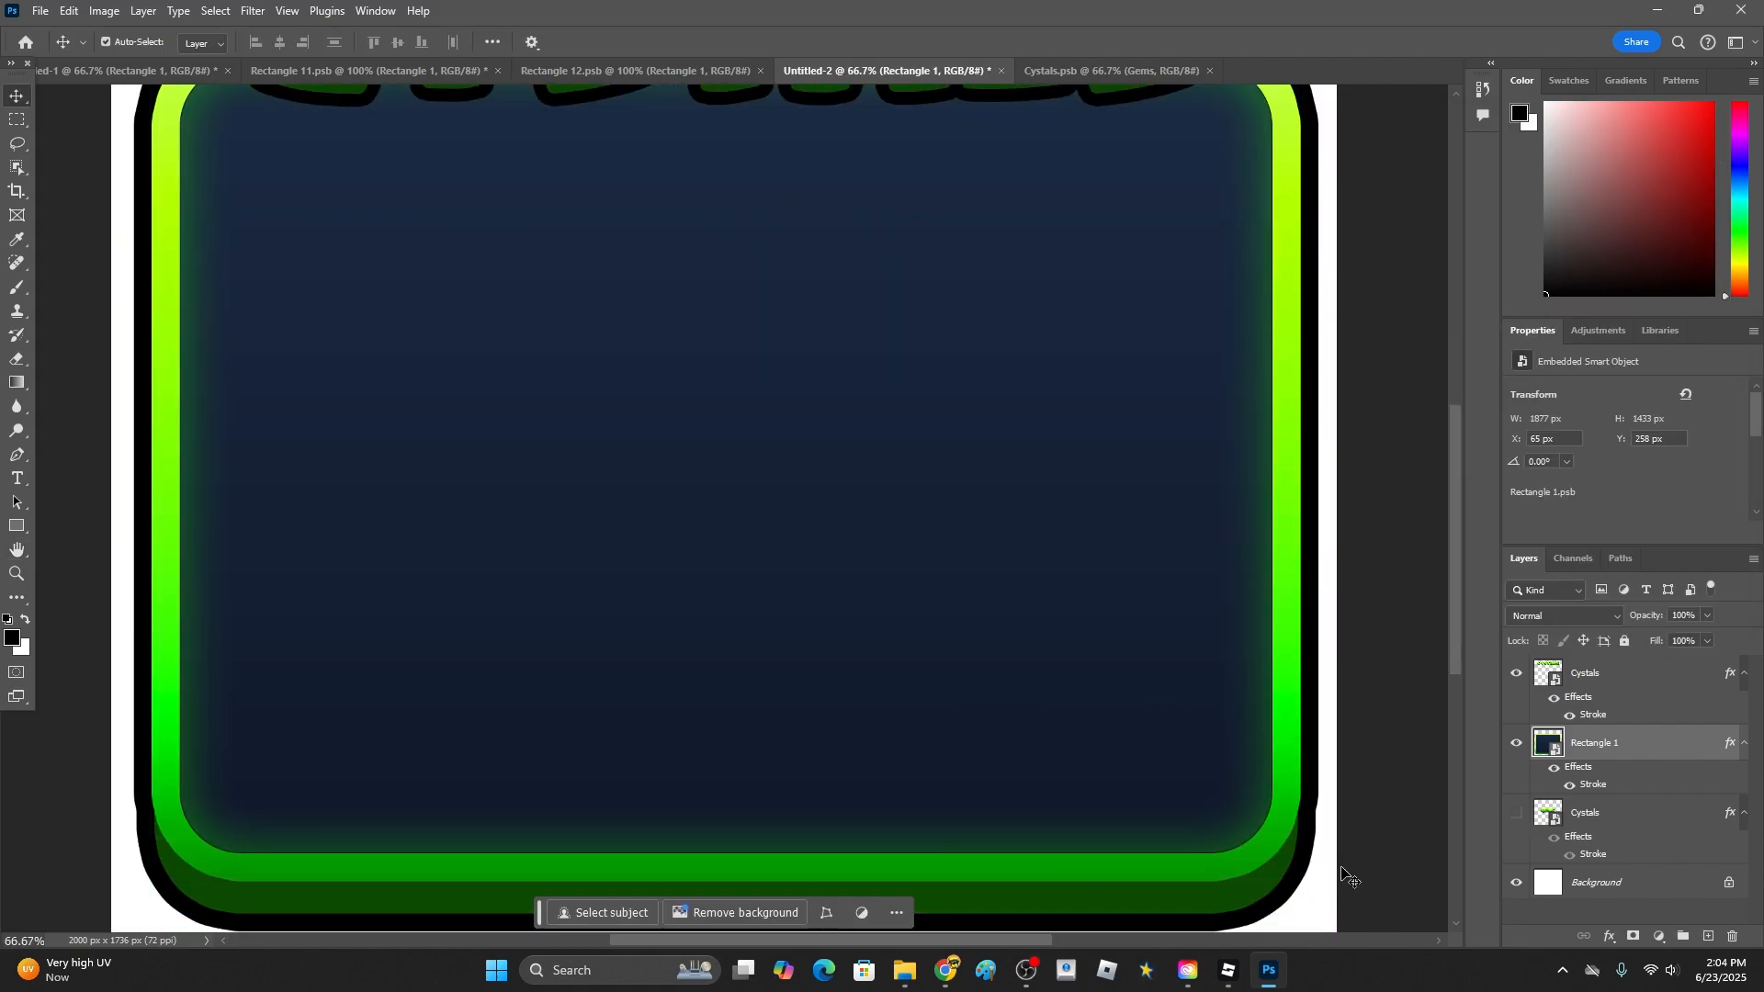
double_click(1551, 751)
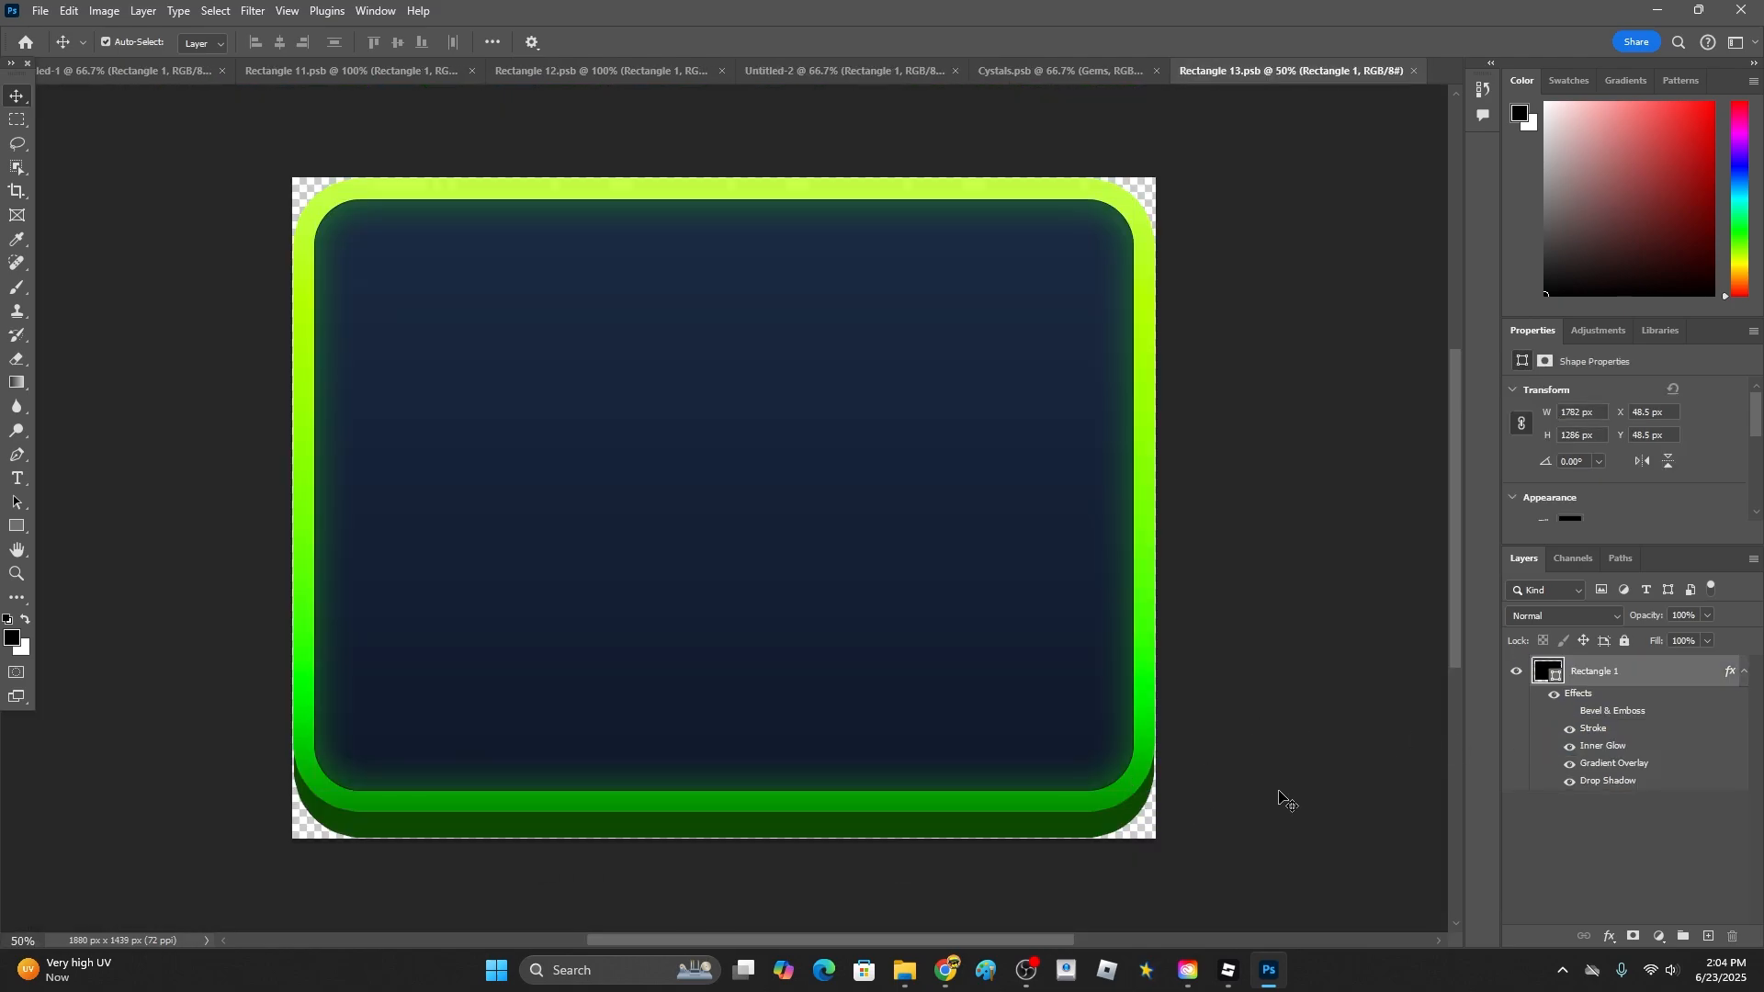
click(1124, 501)
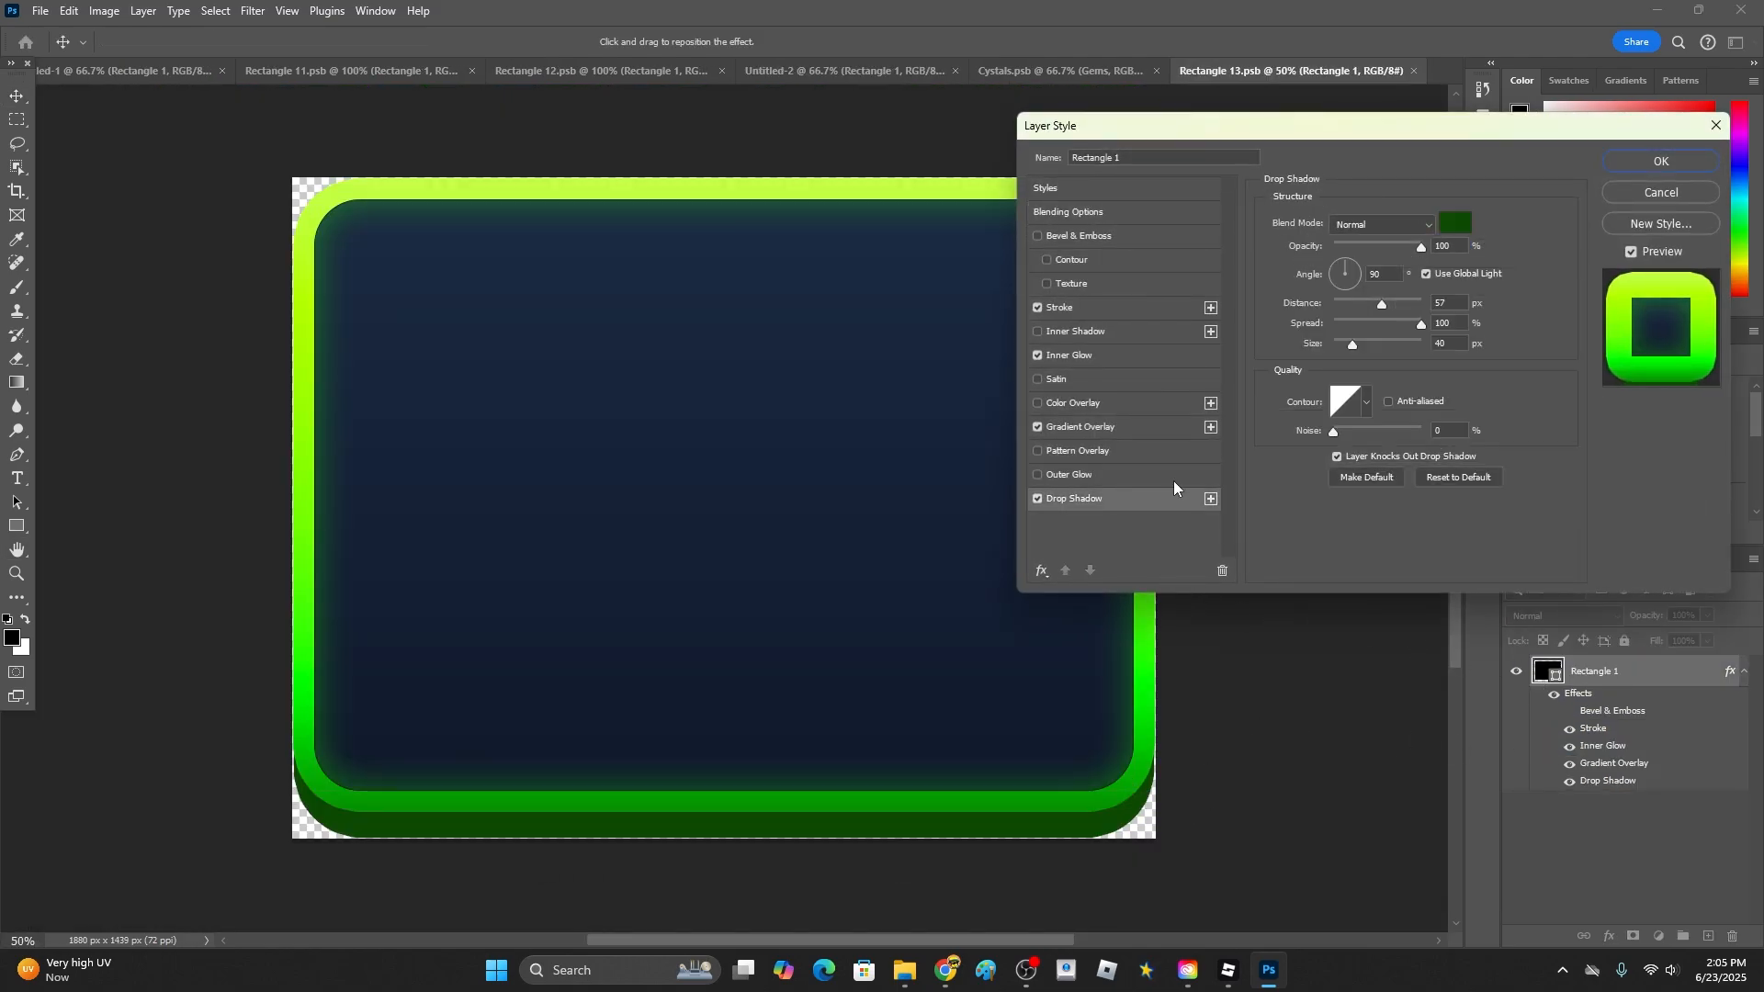
click(1356, 347)
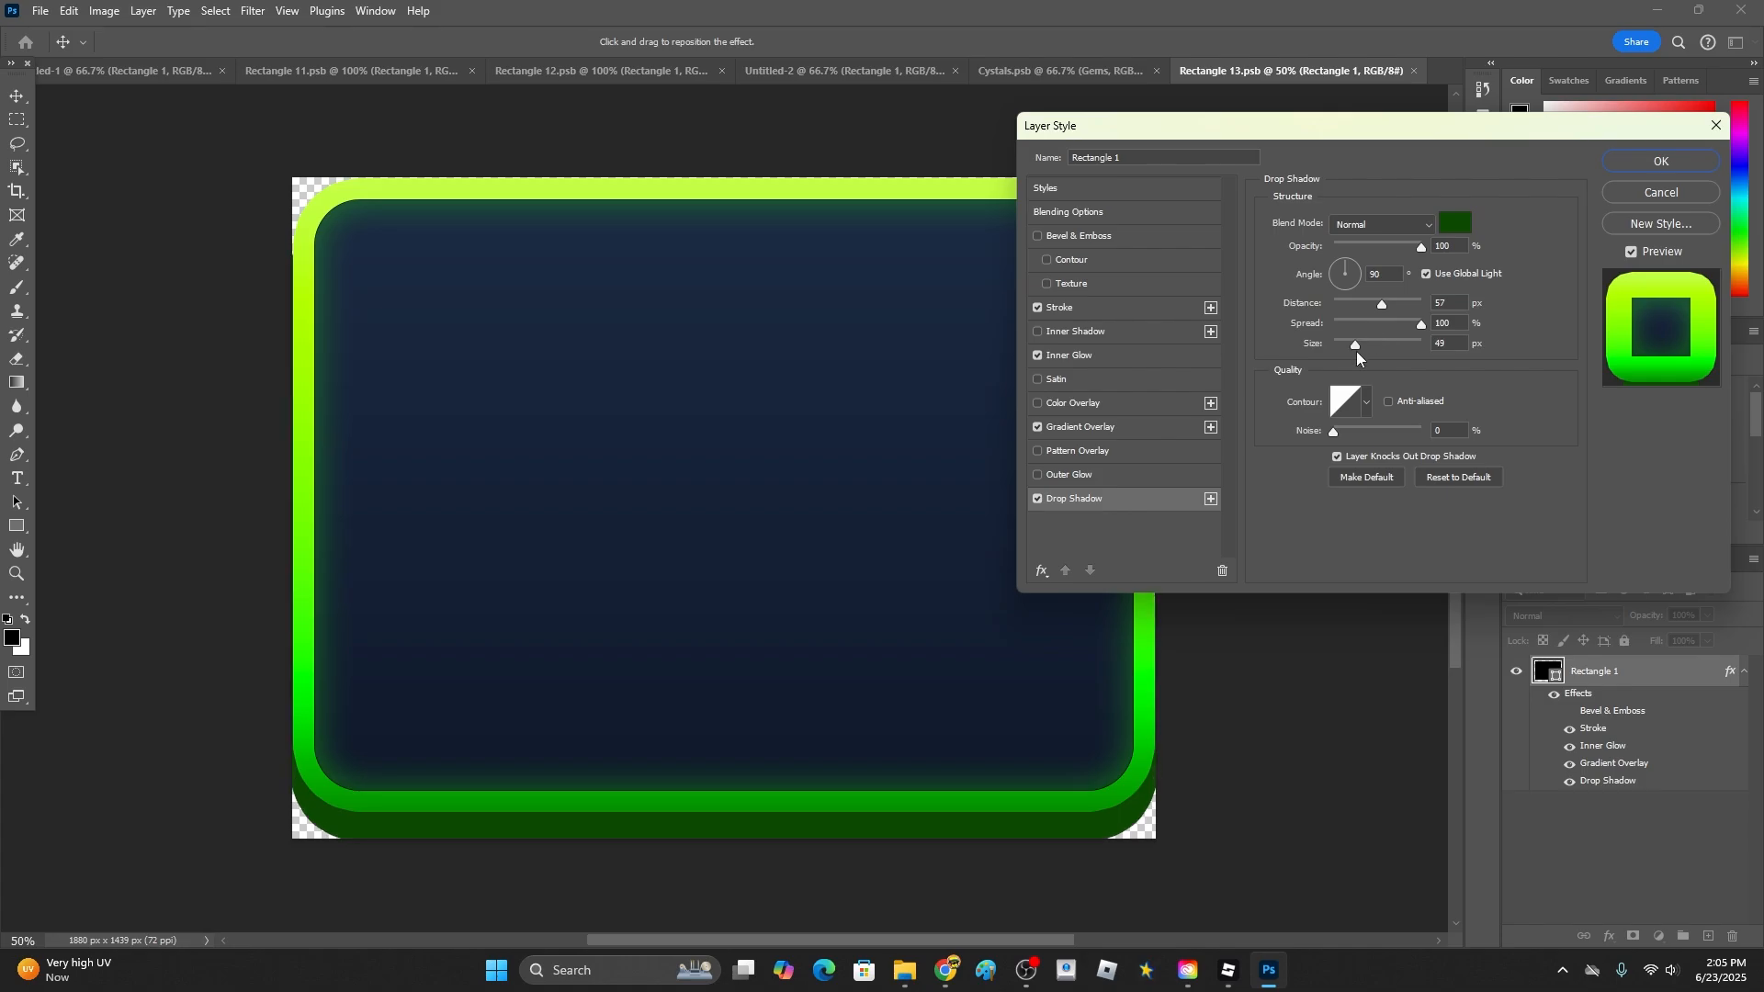
drag(1355, 355, 1352, 355)
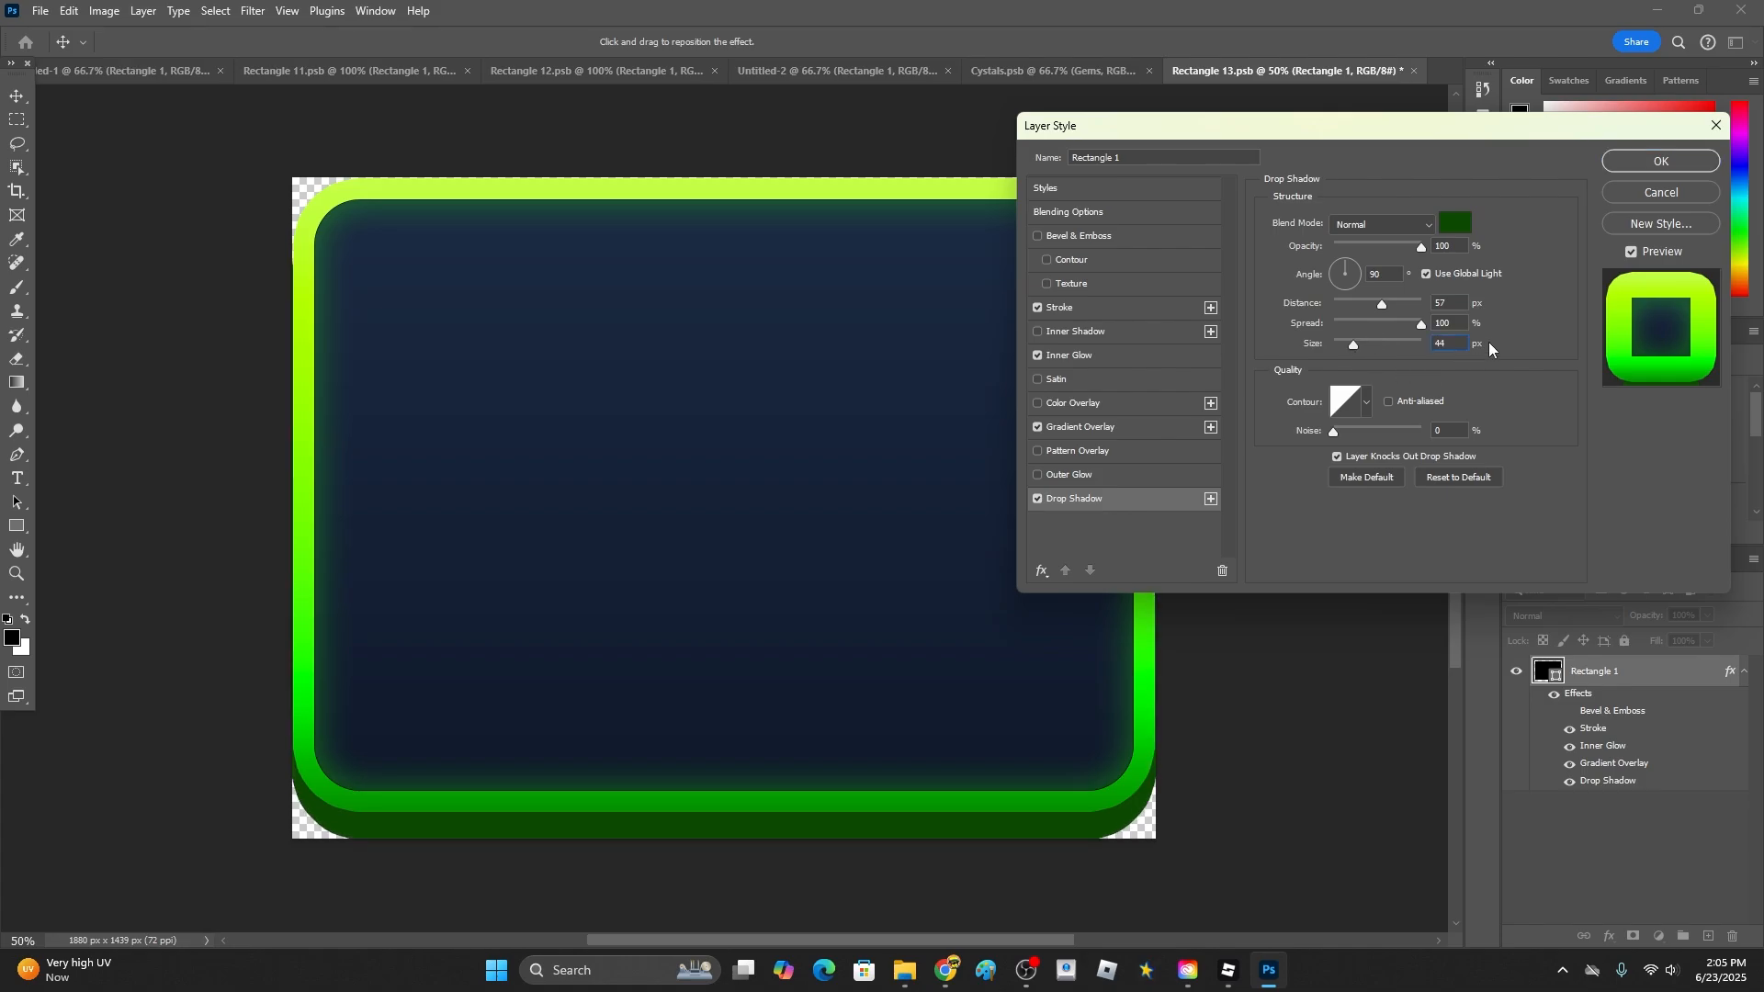
click(1660, 163)
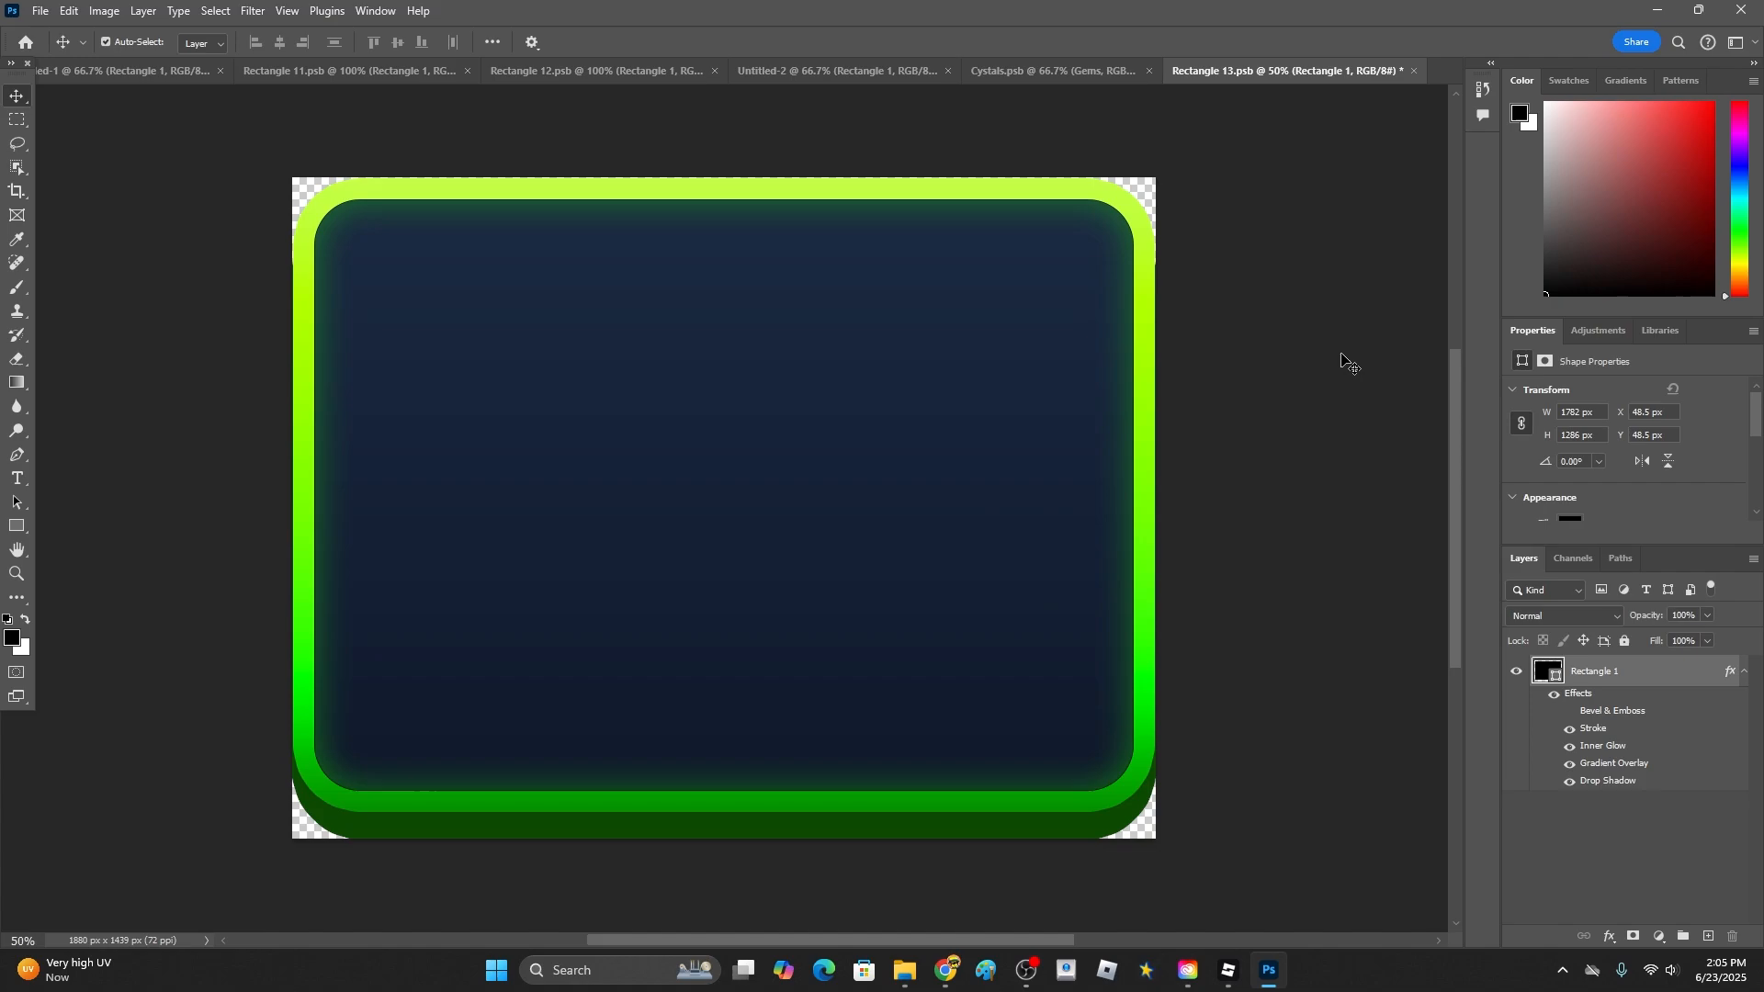
- Save the smart object's contents, return to the Untitled-2 document and deselect the panel
click(1033, 73)
click(899, 72)
key(ctrl+minus)
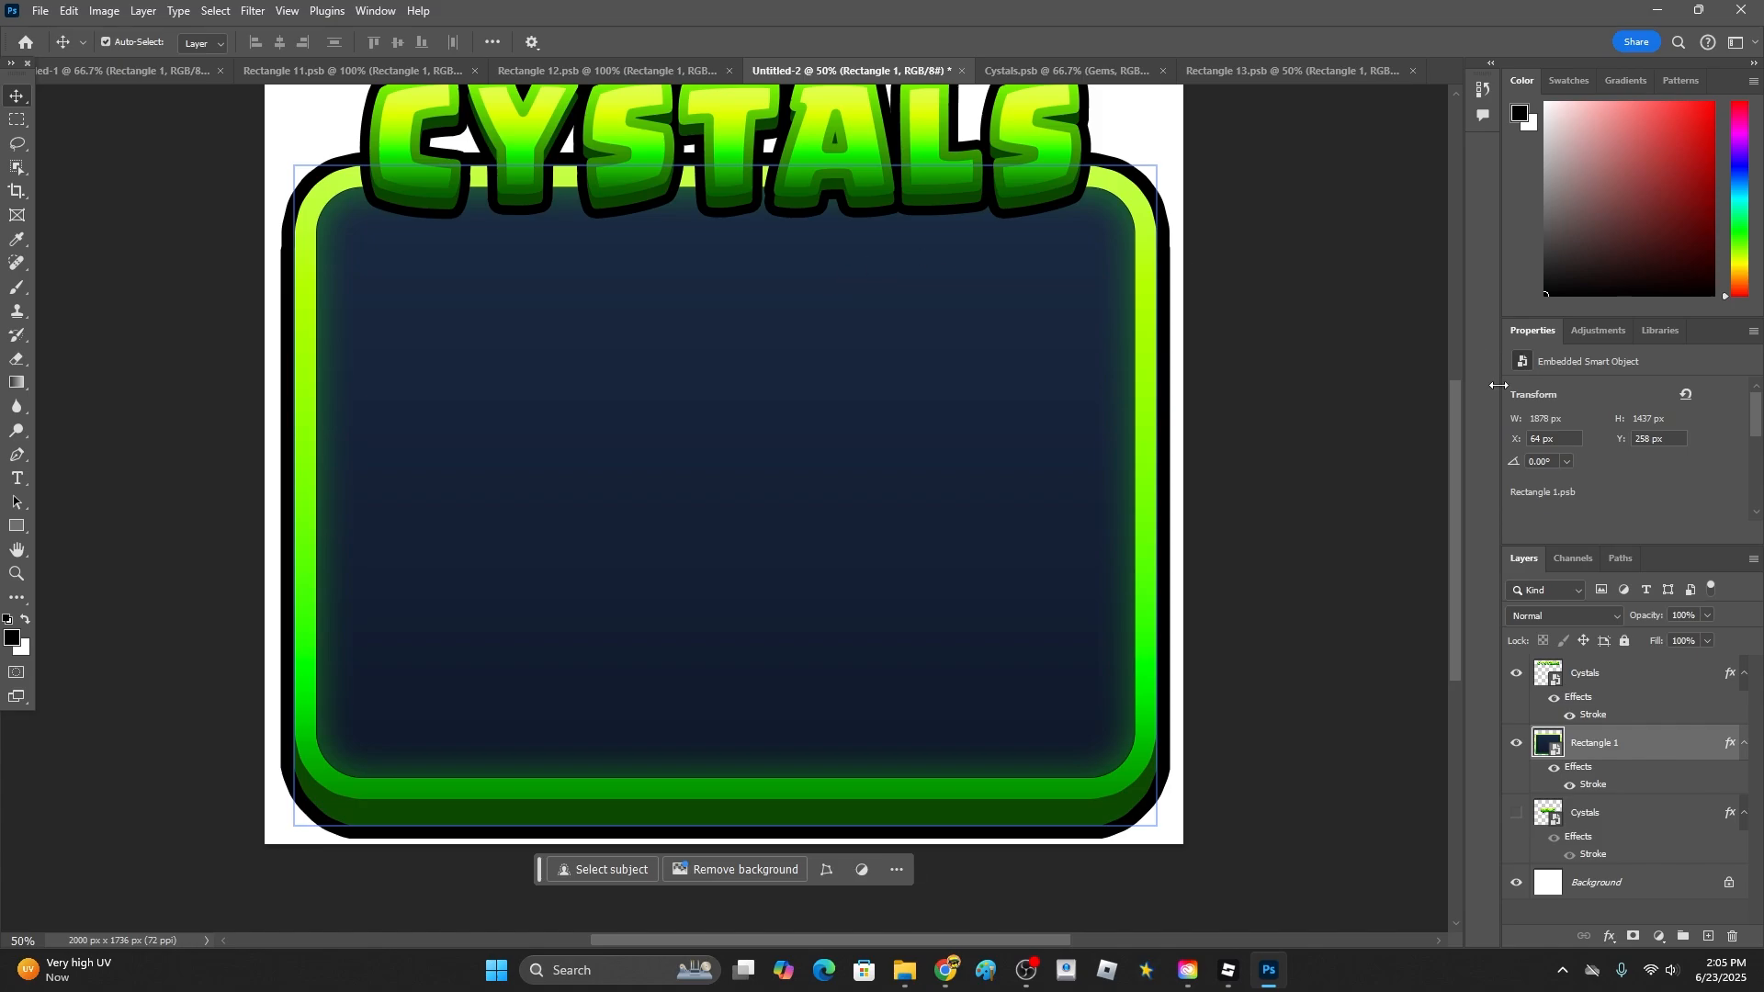
key(ctrl+minus)
click(95, 577)
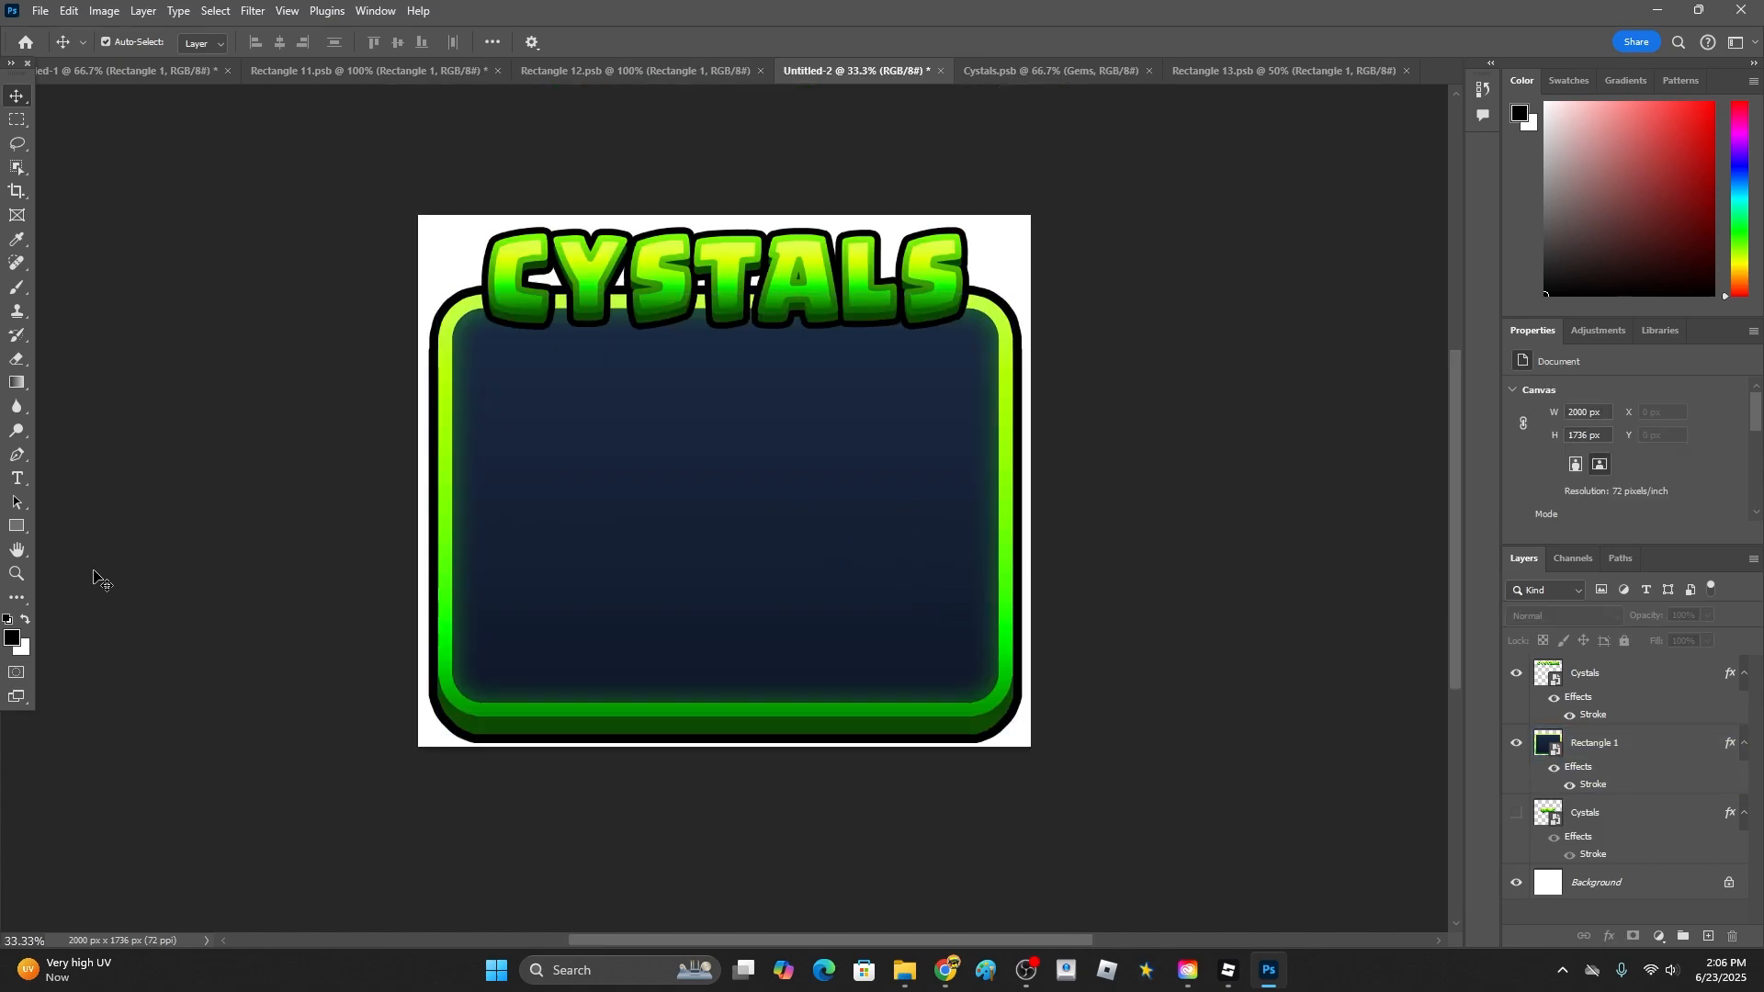
- Draw a black rounded rectangle of 522 × 446 px, reduce its corner radius and move it to the panel's center
click(873, 501)
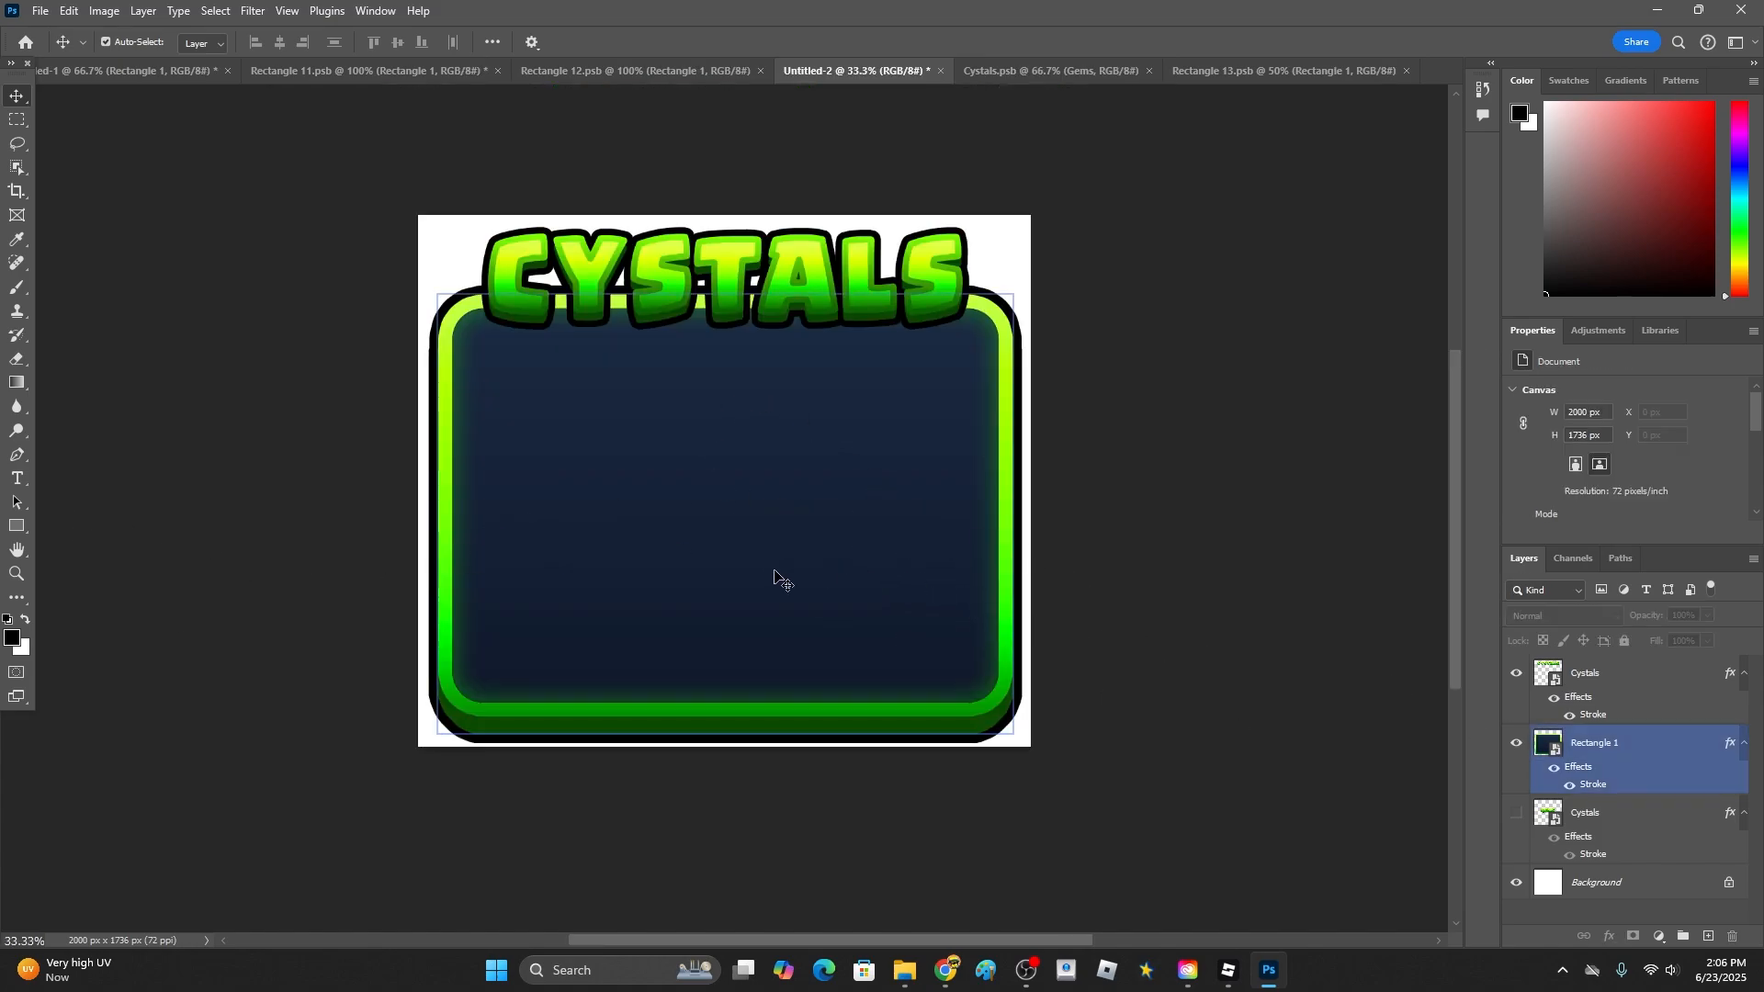
key(u)
drag(523, 395, 683, 530)
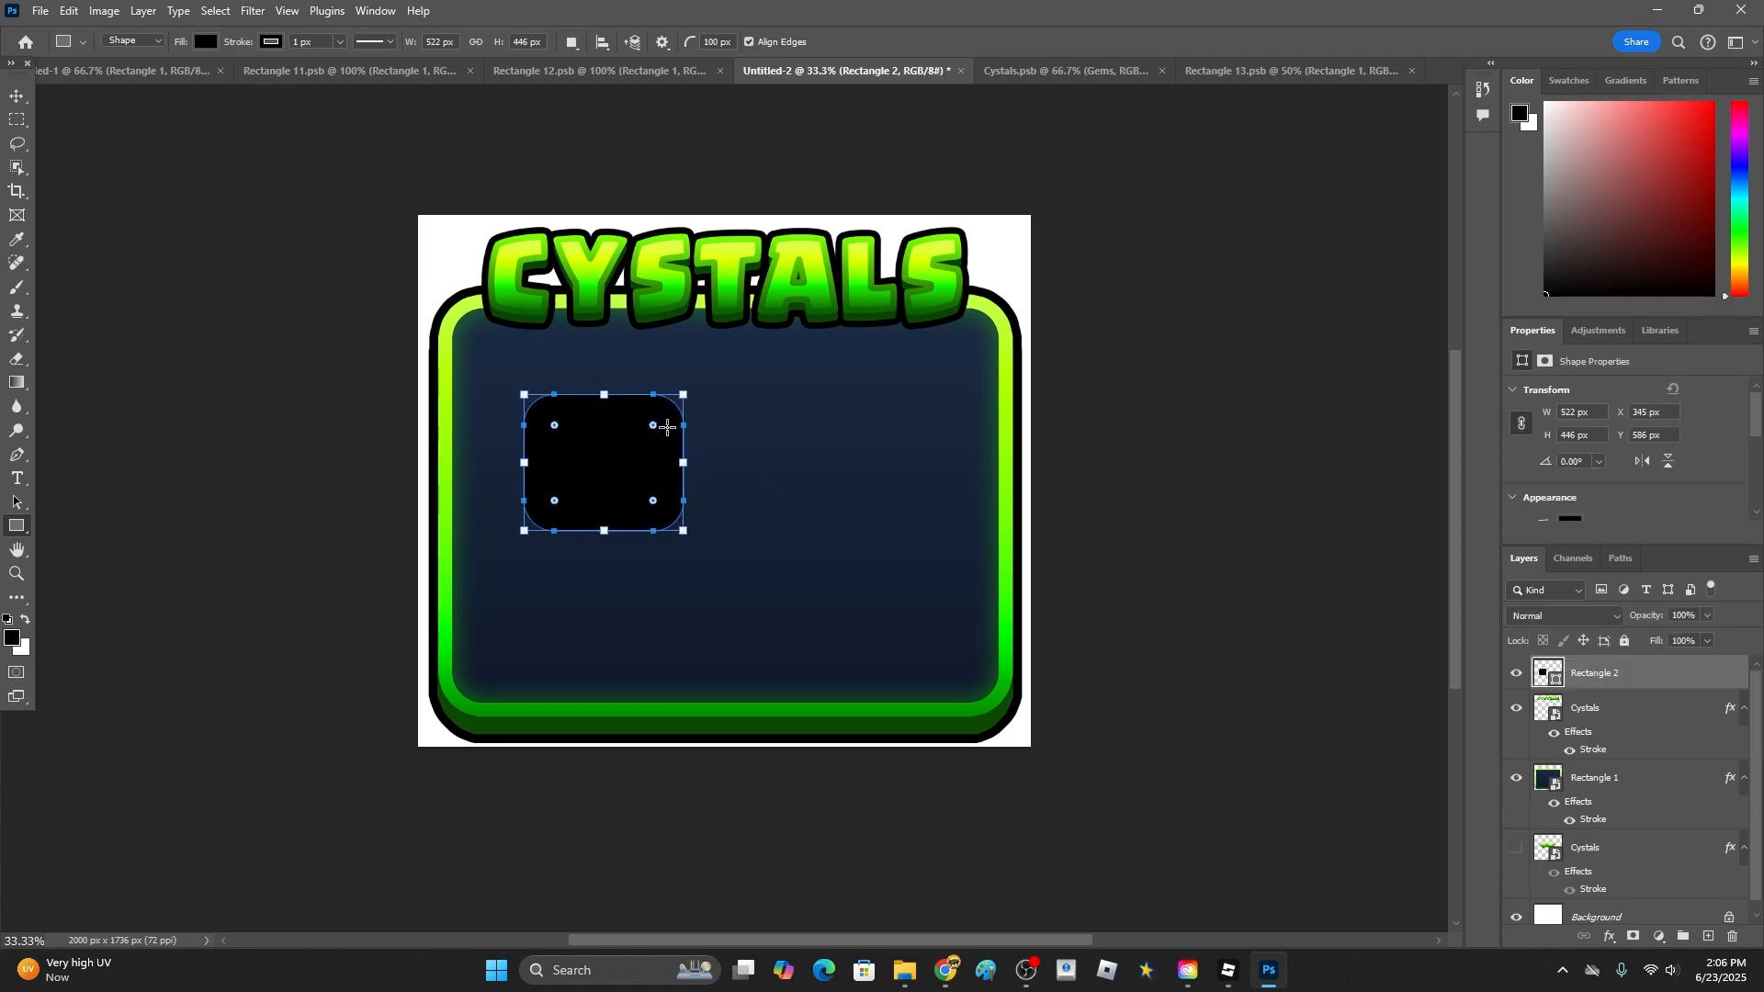
mouse_move(653, 425)
mouse_down()
mouse_move(681, 423)
mouse_move(668, 411)
mouse_up()
click(17, 95)
drag(652, 494, 738, 500)
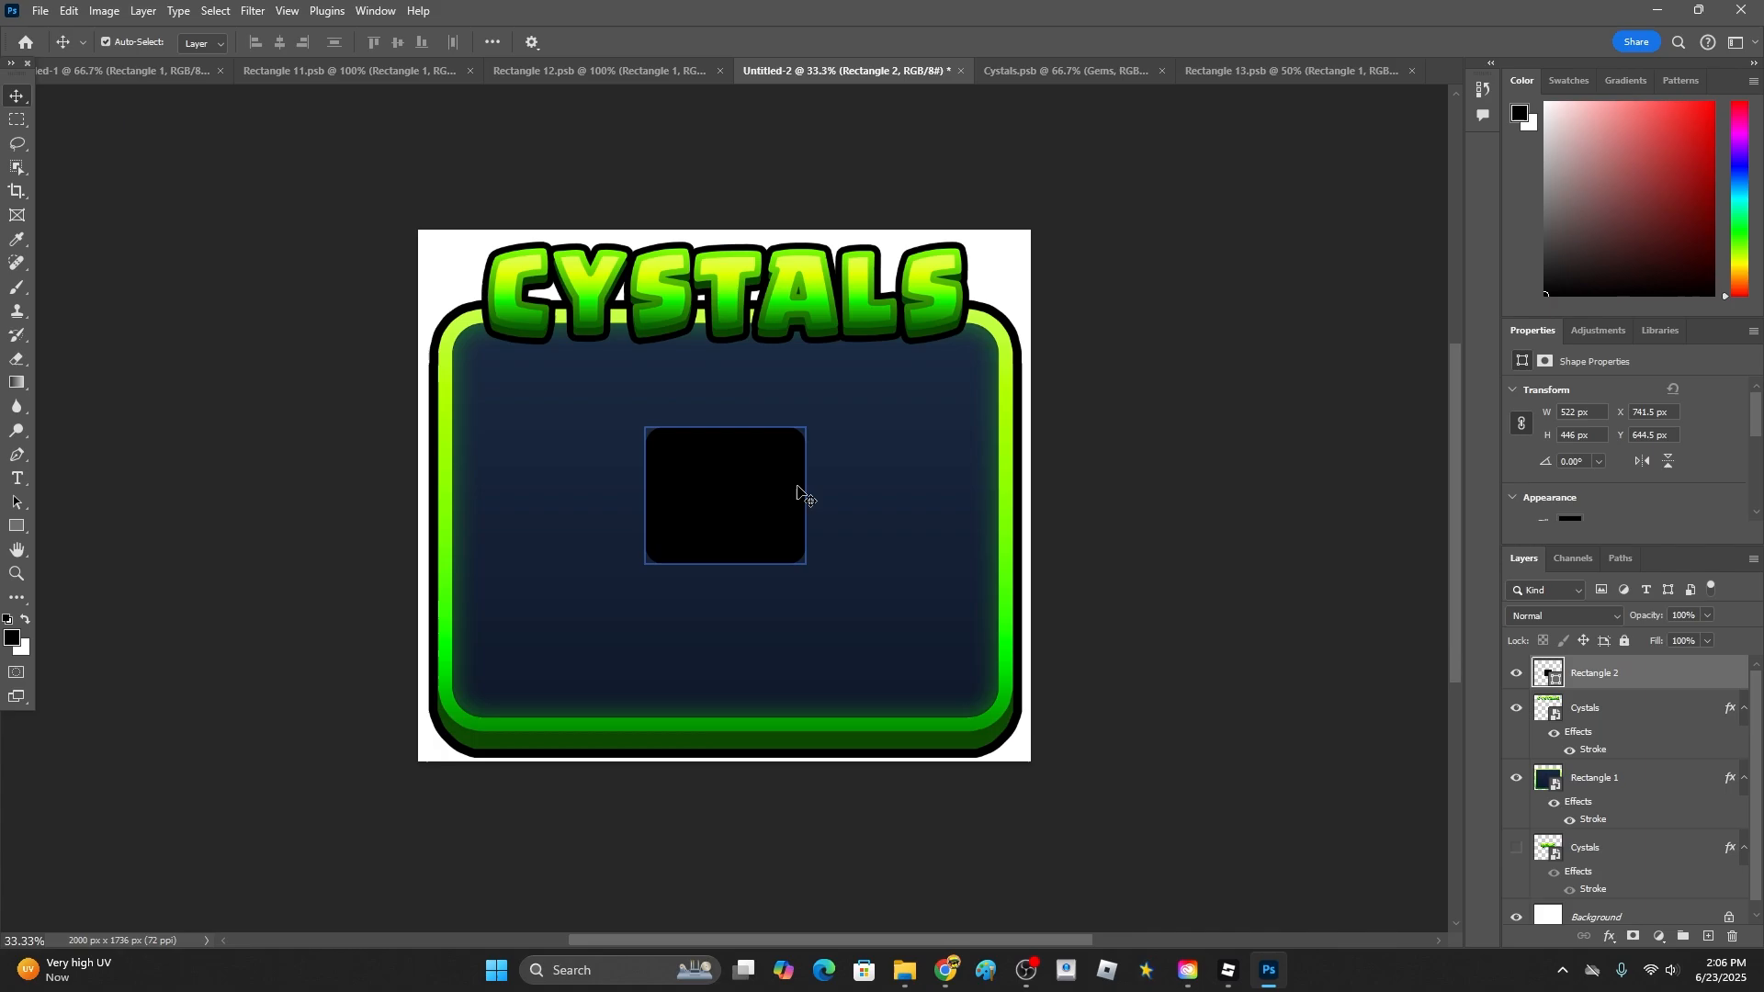
- Style the small rectangle with a green stroke, yellow-to-green gradient overlay and dark green drop shadow, and reposition it inside the panel
double_click(1653, 682)
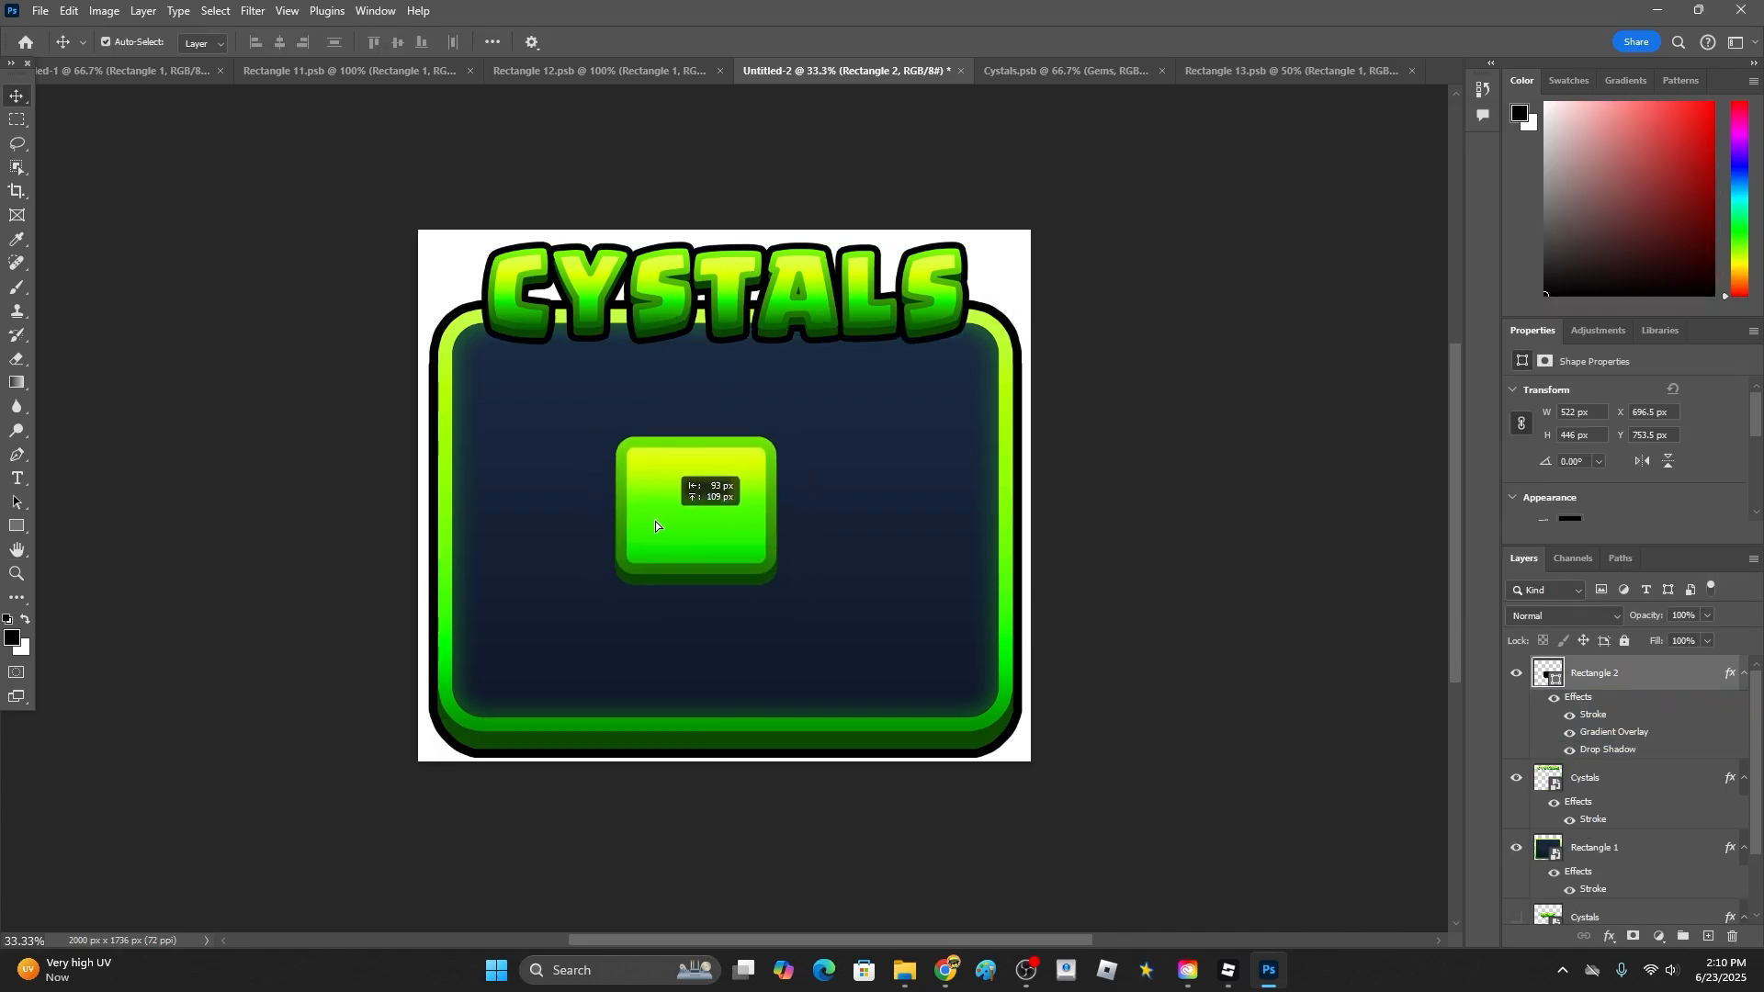
drag(713, 644, 768, 543)
click(1147, 549)
- Convert the green button to a smart object, add a black outside stroke and reposition it inside the panel
right_click(1653, 677)
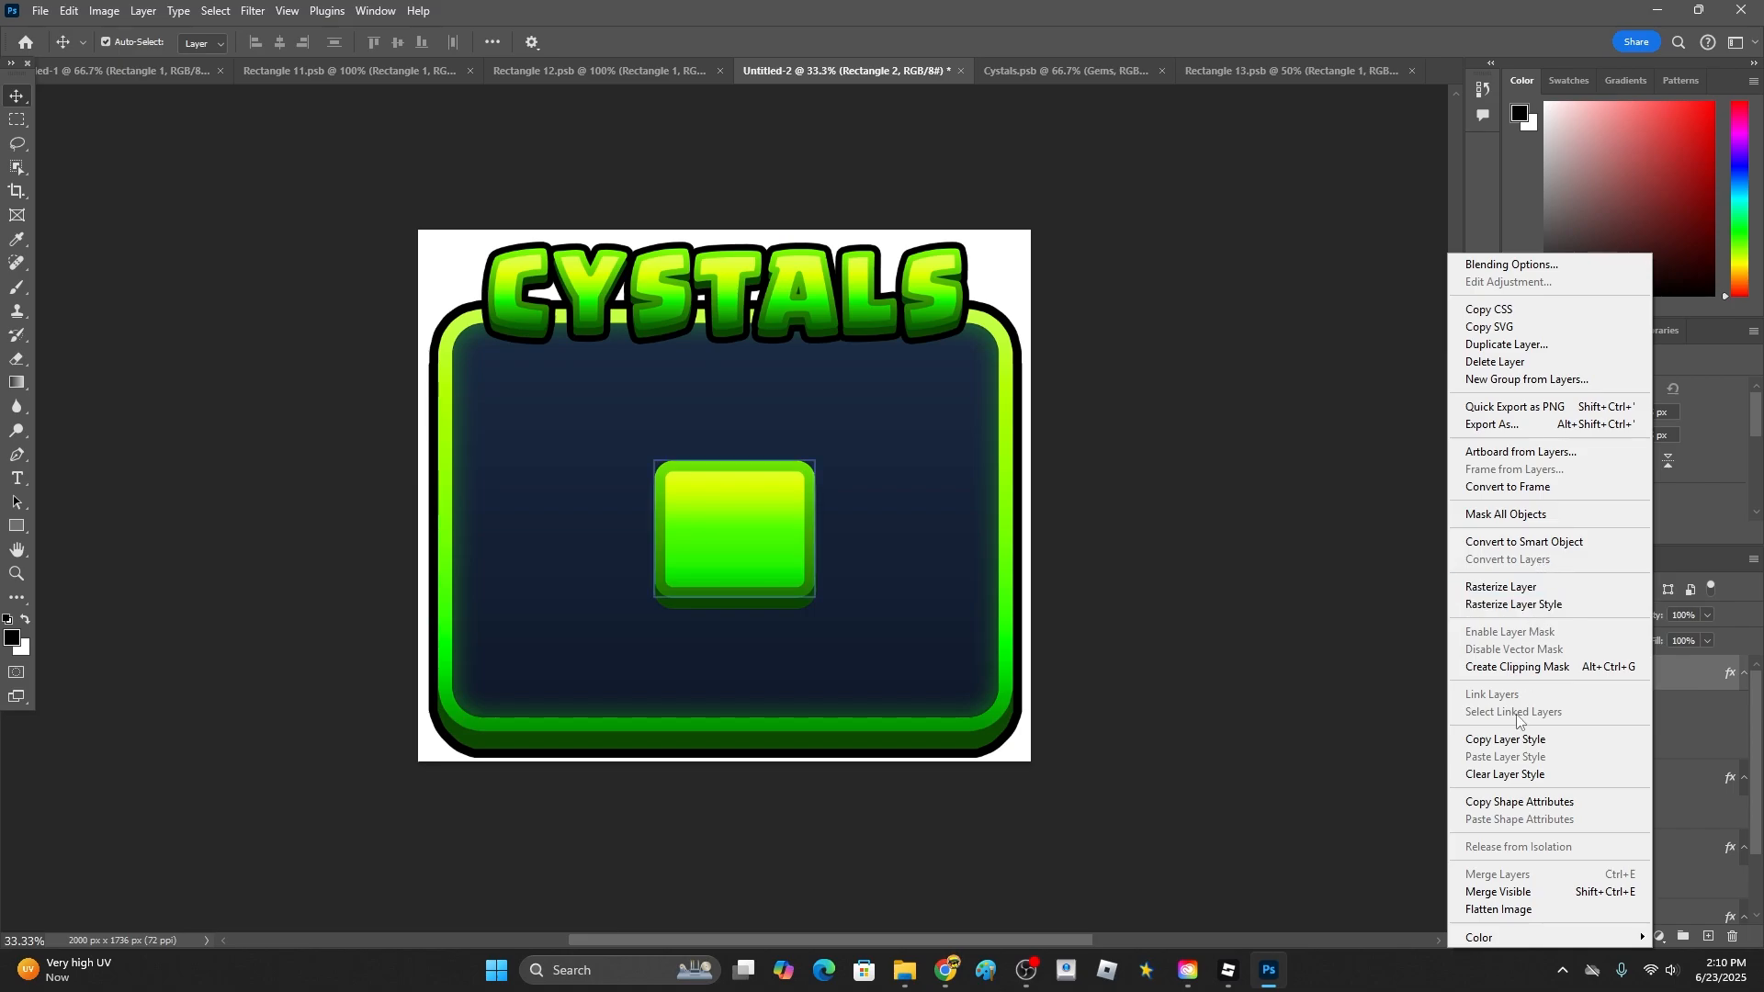
click(1512, 265)
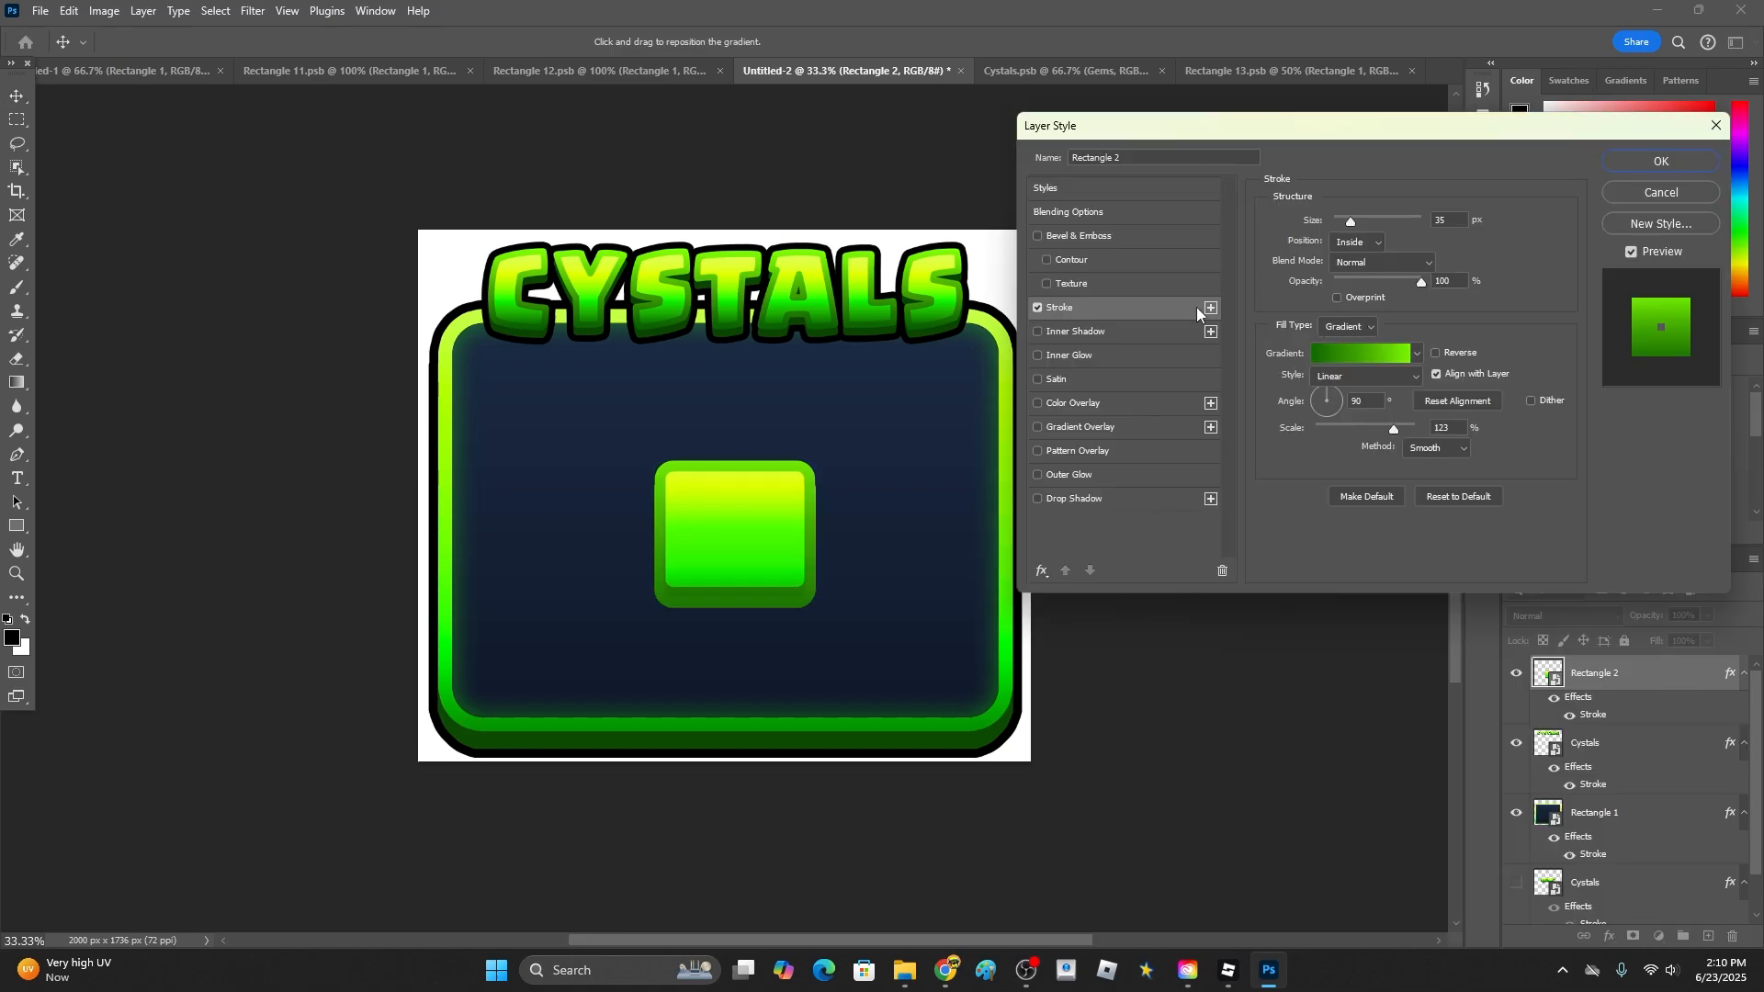
key(Return)
mouse_move(726, 551)
mouse_down()
mouse_move(531, 531)
mouse_move(653, 512)
mouse_move(713, 530)
mouse_move(807, 485)
mouse_move(757, 515)
mouse_move(779, 520)
mouse_move(726, 533)
mouse_move(757, 523)
mouse_move(737, 513)
mouse_up()
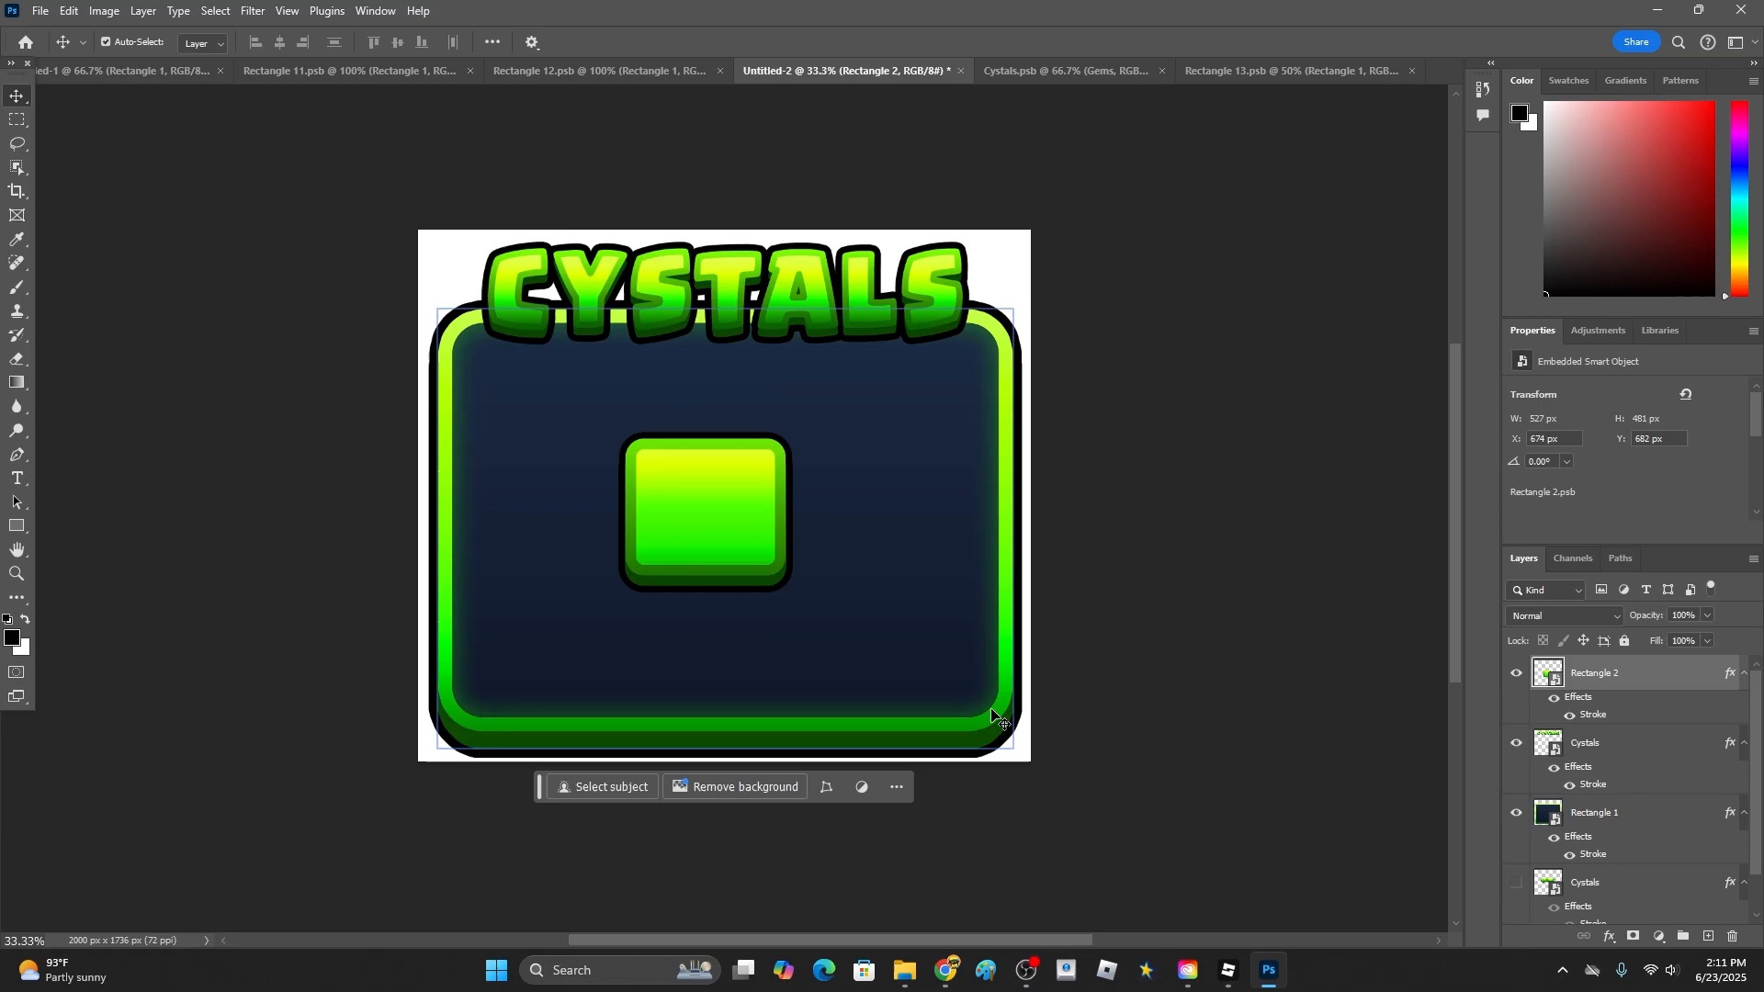
- Check the Gems shop design in Roblox Studio, return to Photoshop, hide the green button layer and select the panel
click(1228, 971)
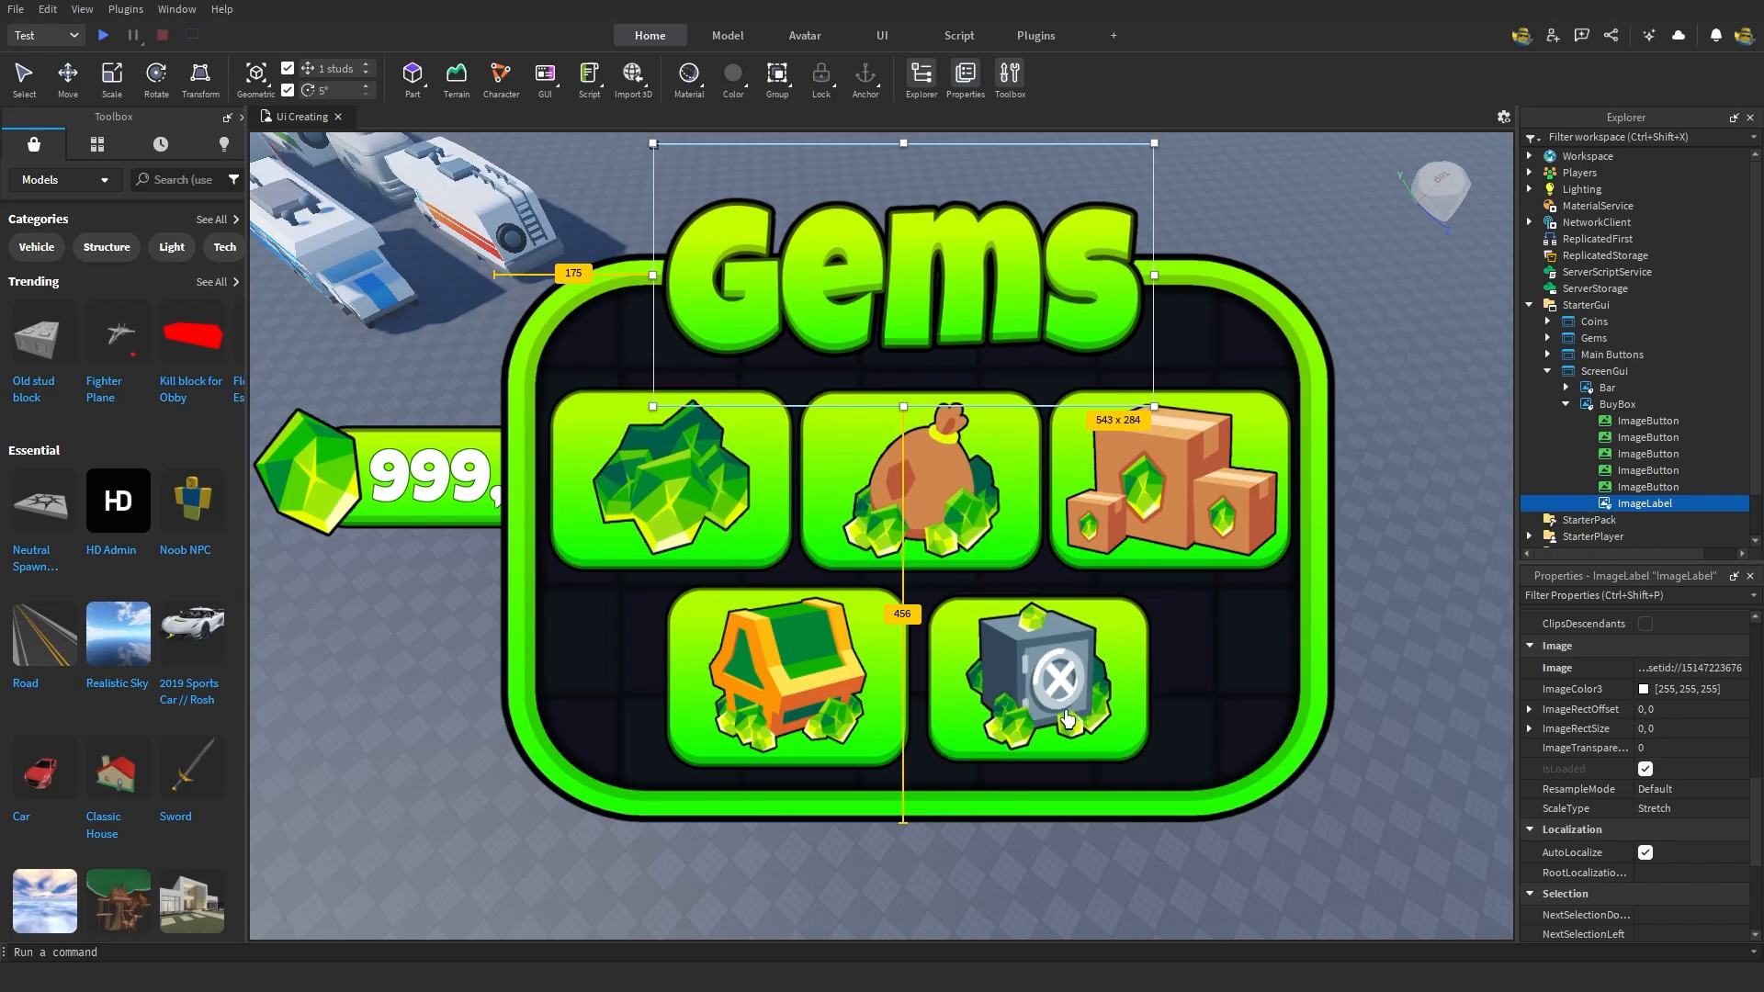
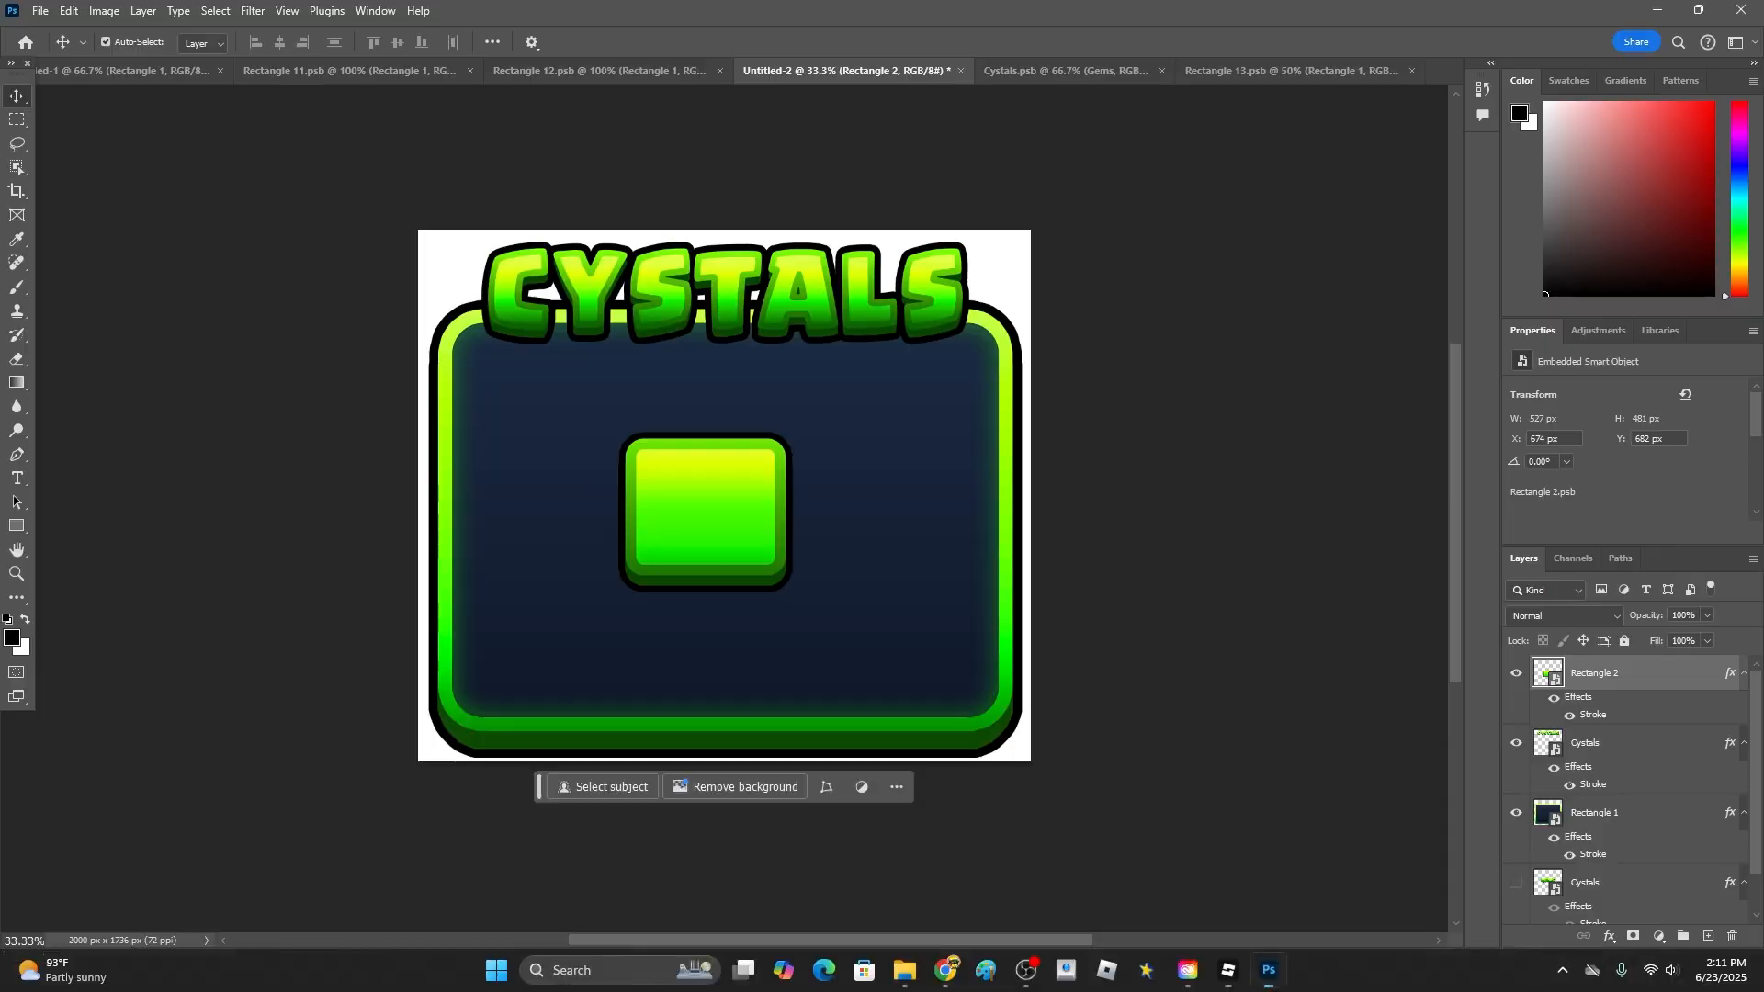
click(1520, 677)
click(1015, 480)
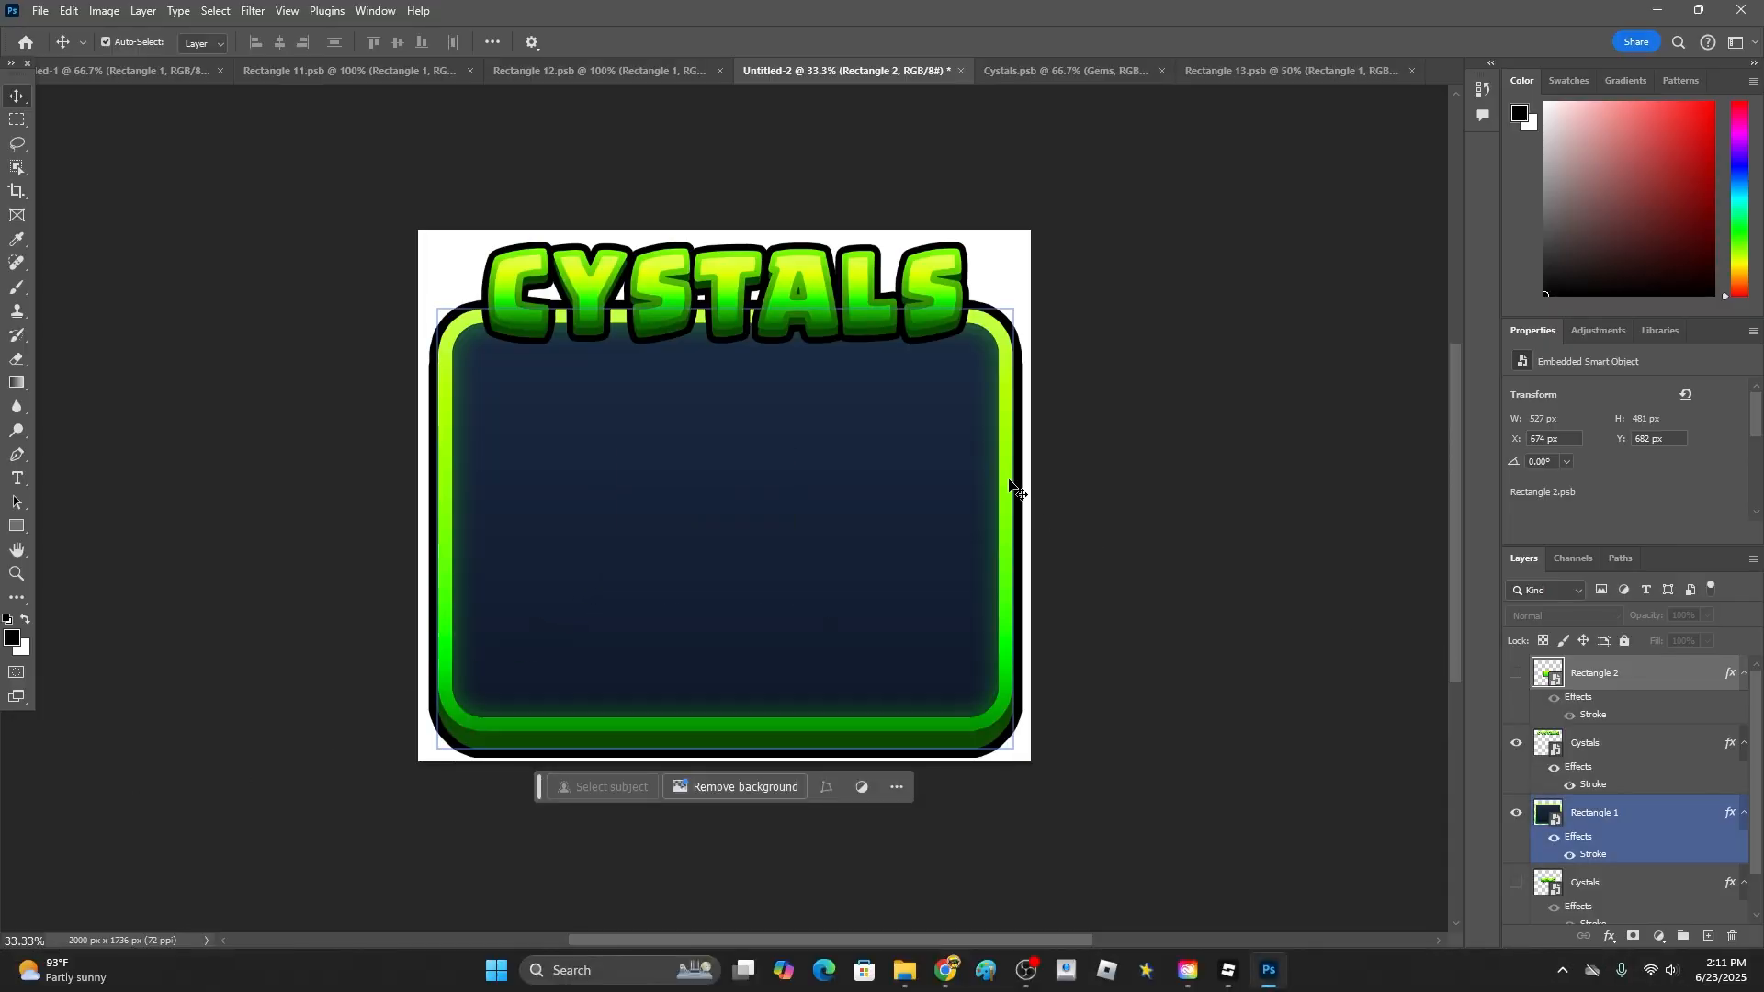
- Expand the canvas around the Cystals title to about 2138 × 1588 px and move the green button near its middle
click(817, 335)
click(801, 434)
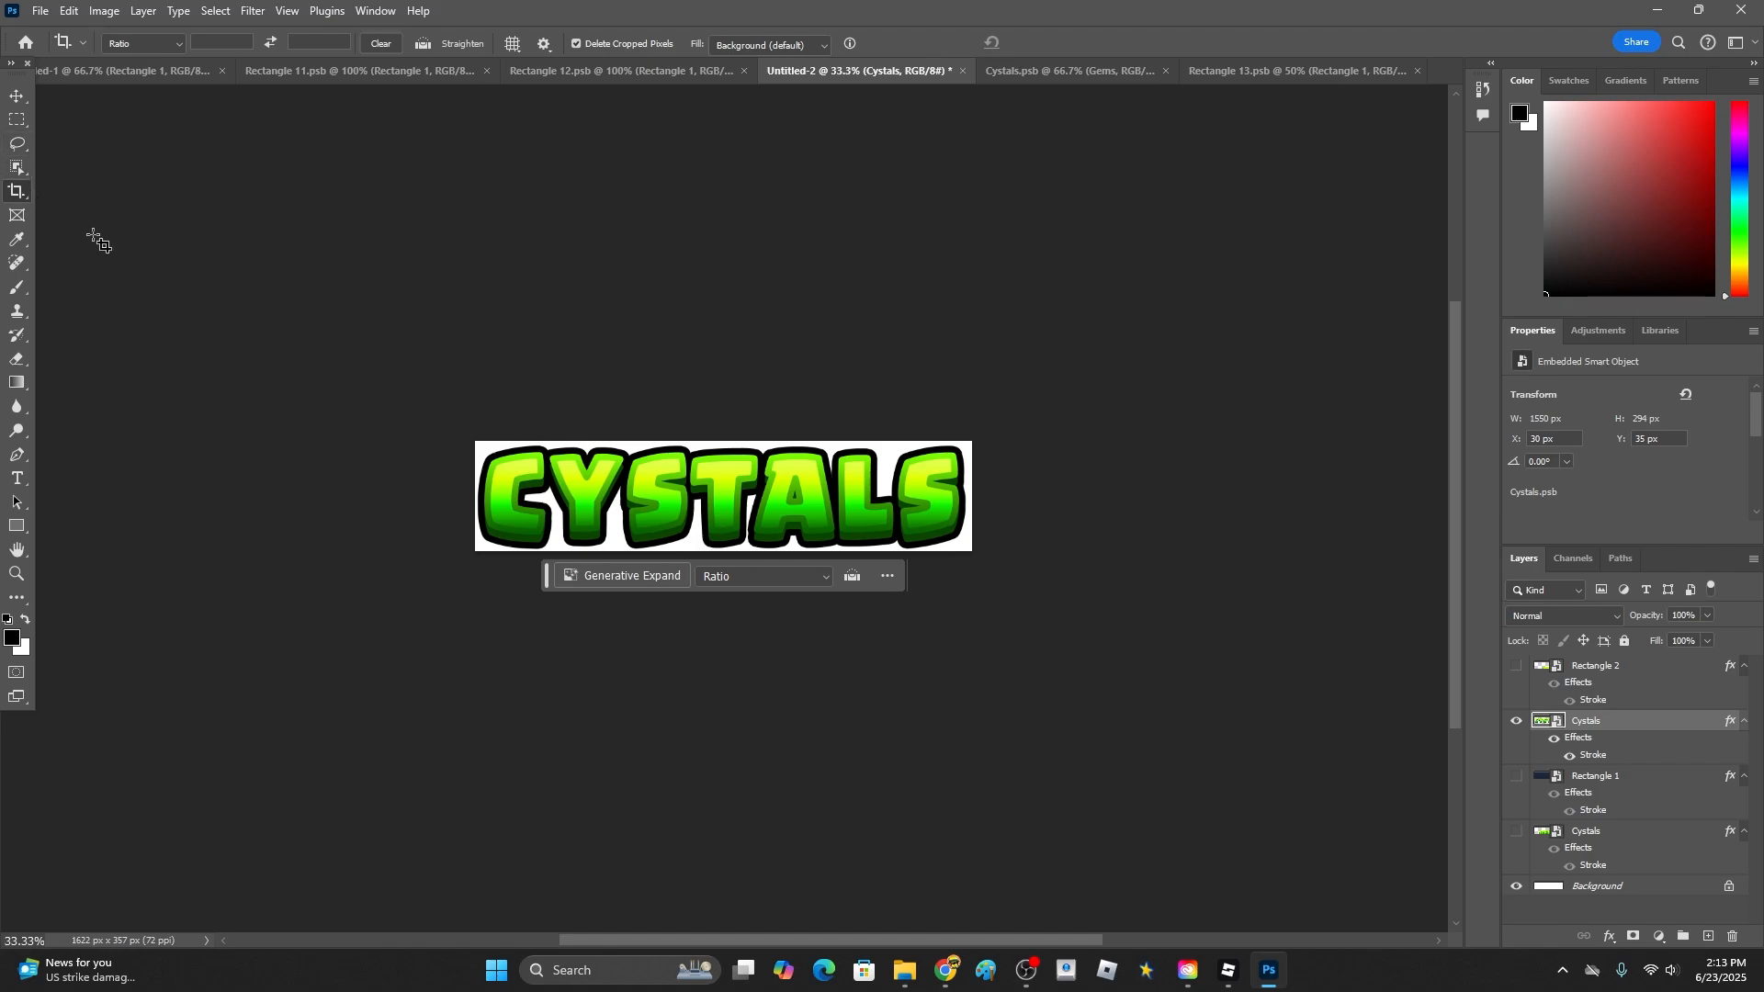
drag(972, 551, 994, 650)
drag(453, 340, 397, 254)
drag(705, 577, 707, 509)
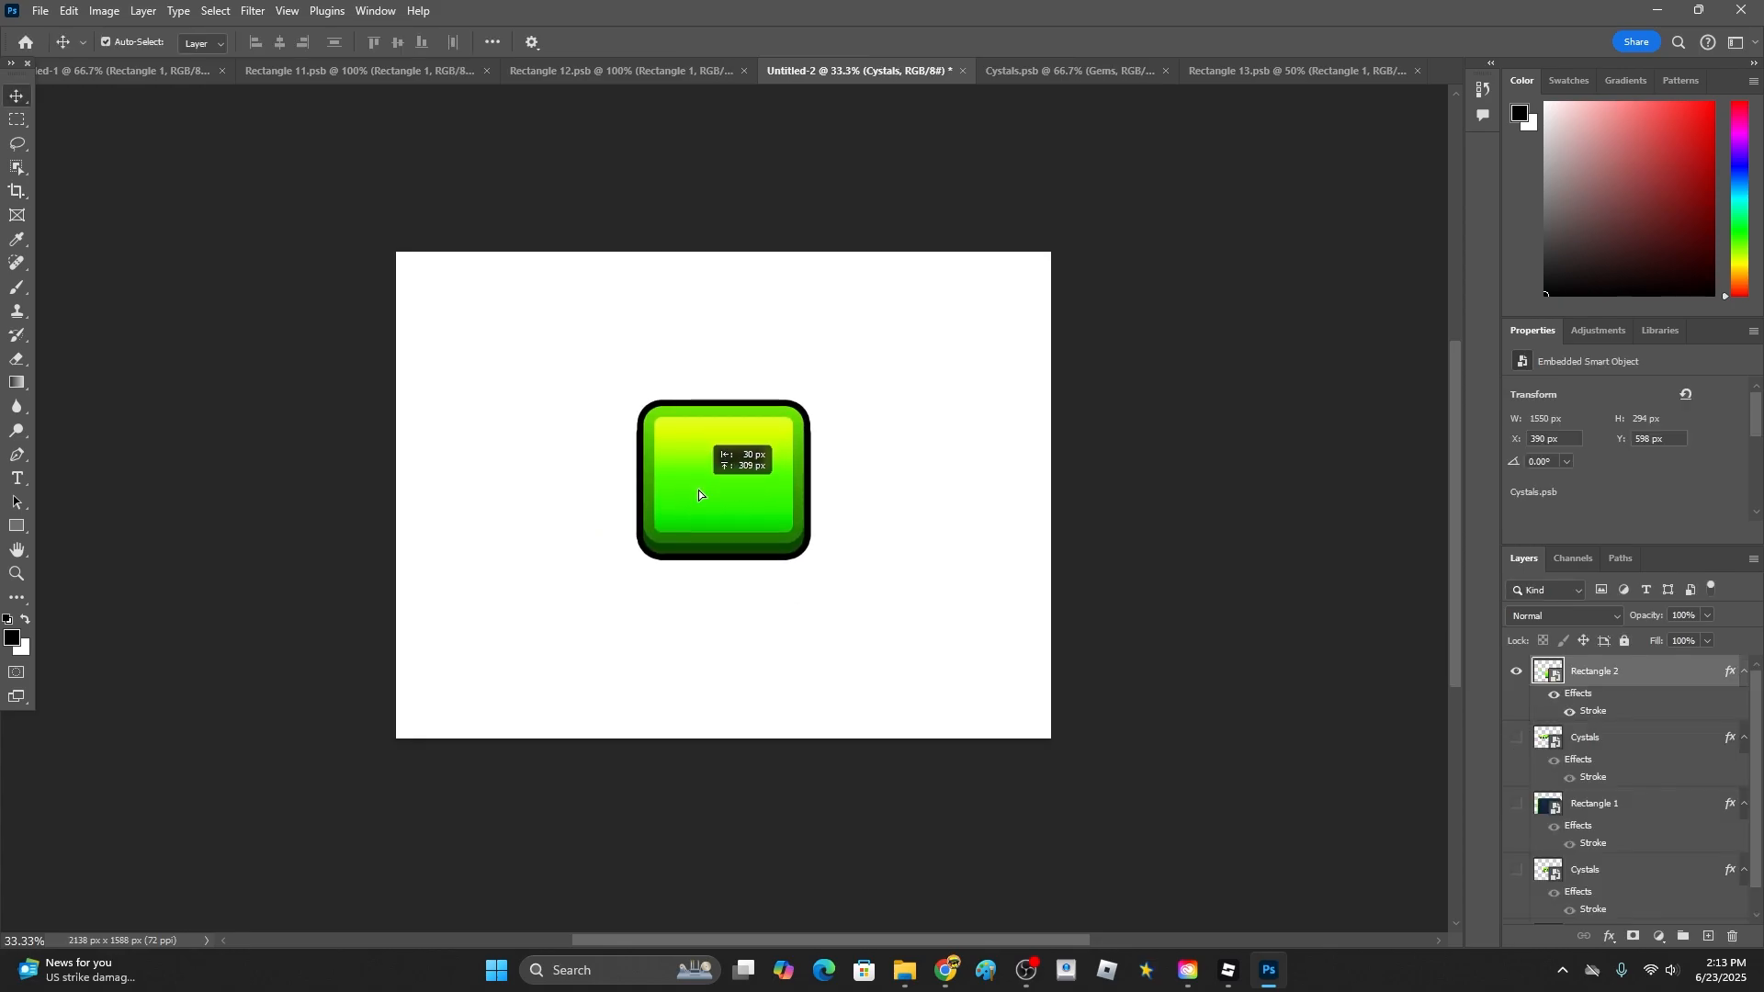
- Crop the canvas around the green button to about 1214 × 1103 px
click(16, 191)
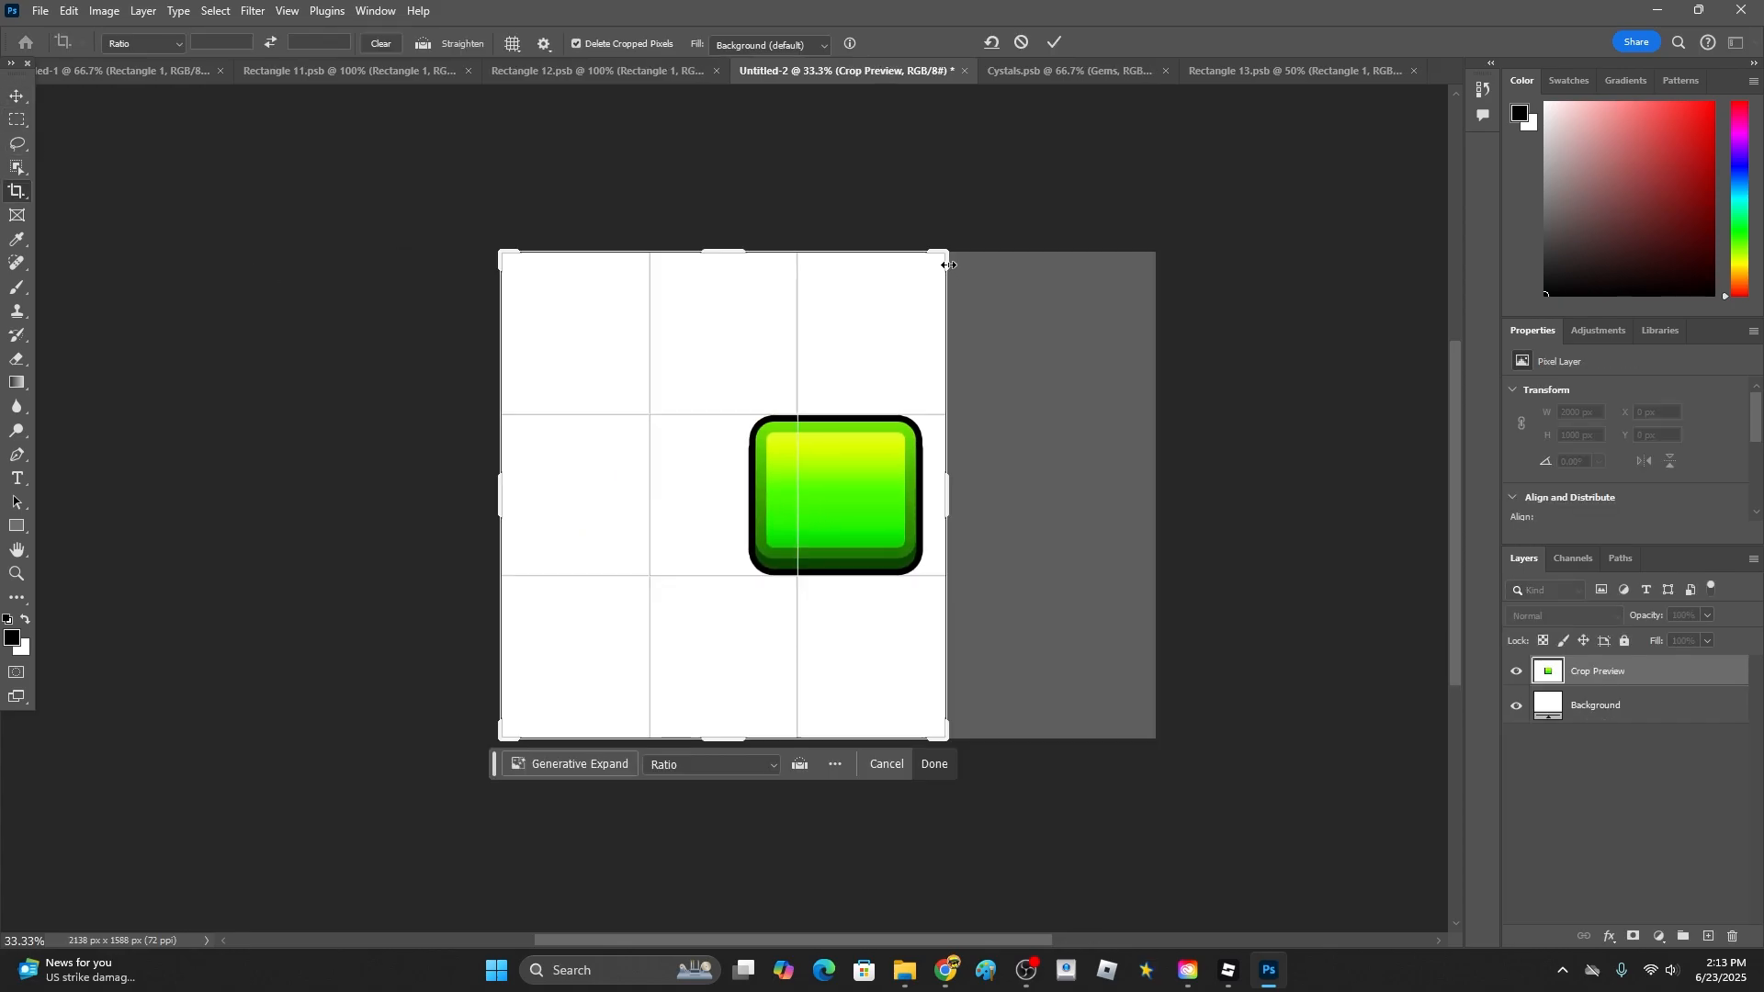
drag(946, 244, 928, 340)
drag(722, 331, 716, 331)
drag(500, 658, 537, 663)
key(Return)
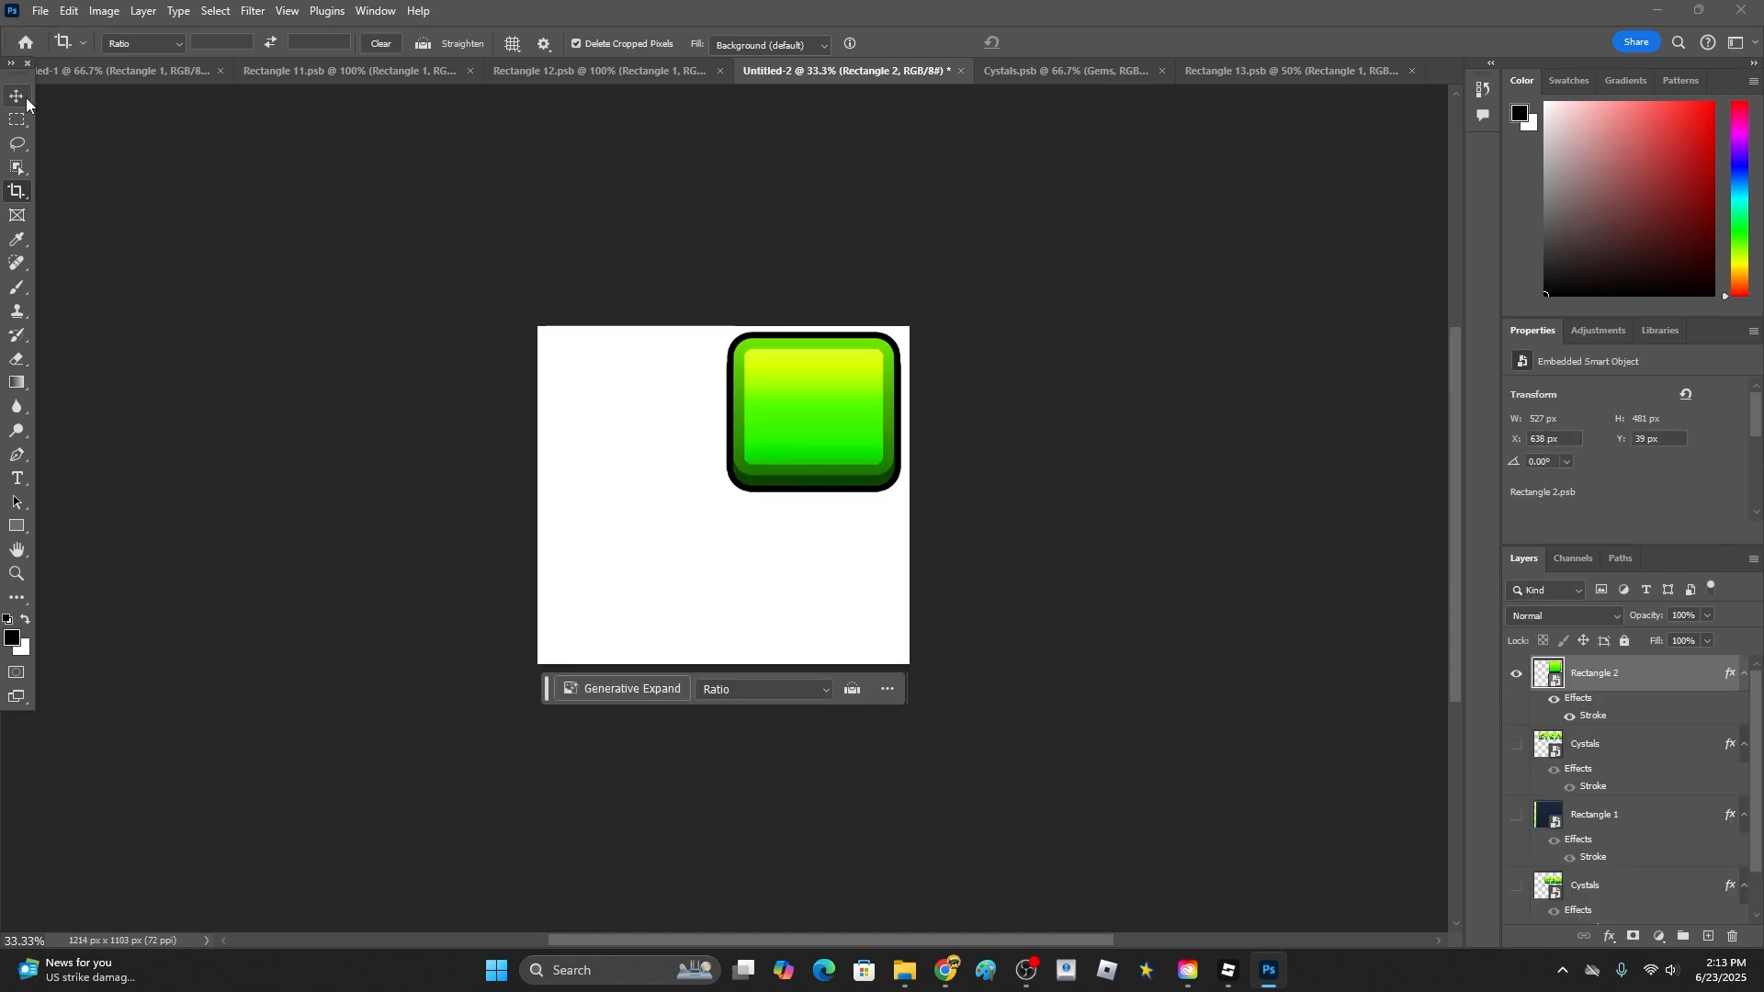
- Move the green button toward the canvas's middle and scale it up to about 953 × 870 px
key(v)
drag(736, 496, 606, 564)
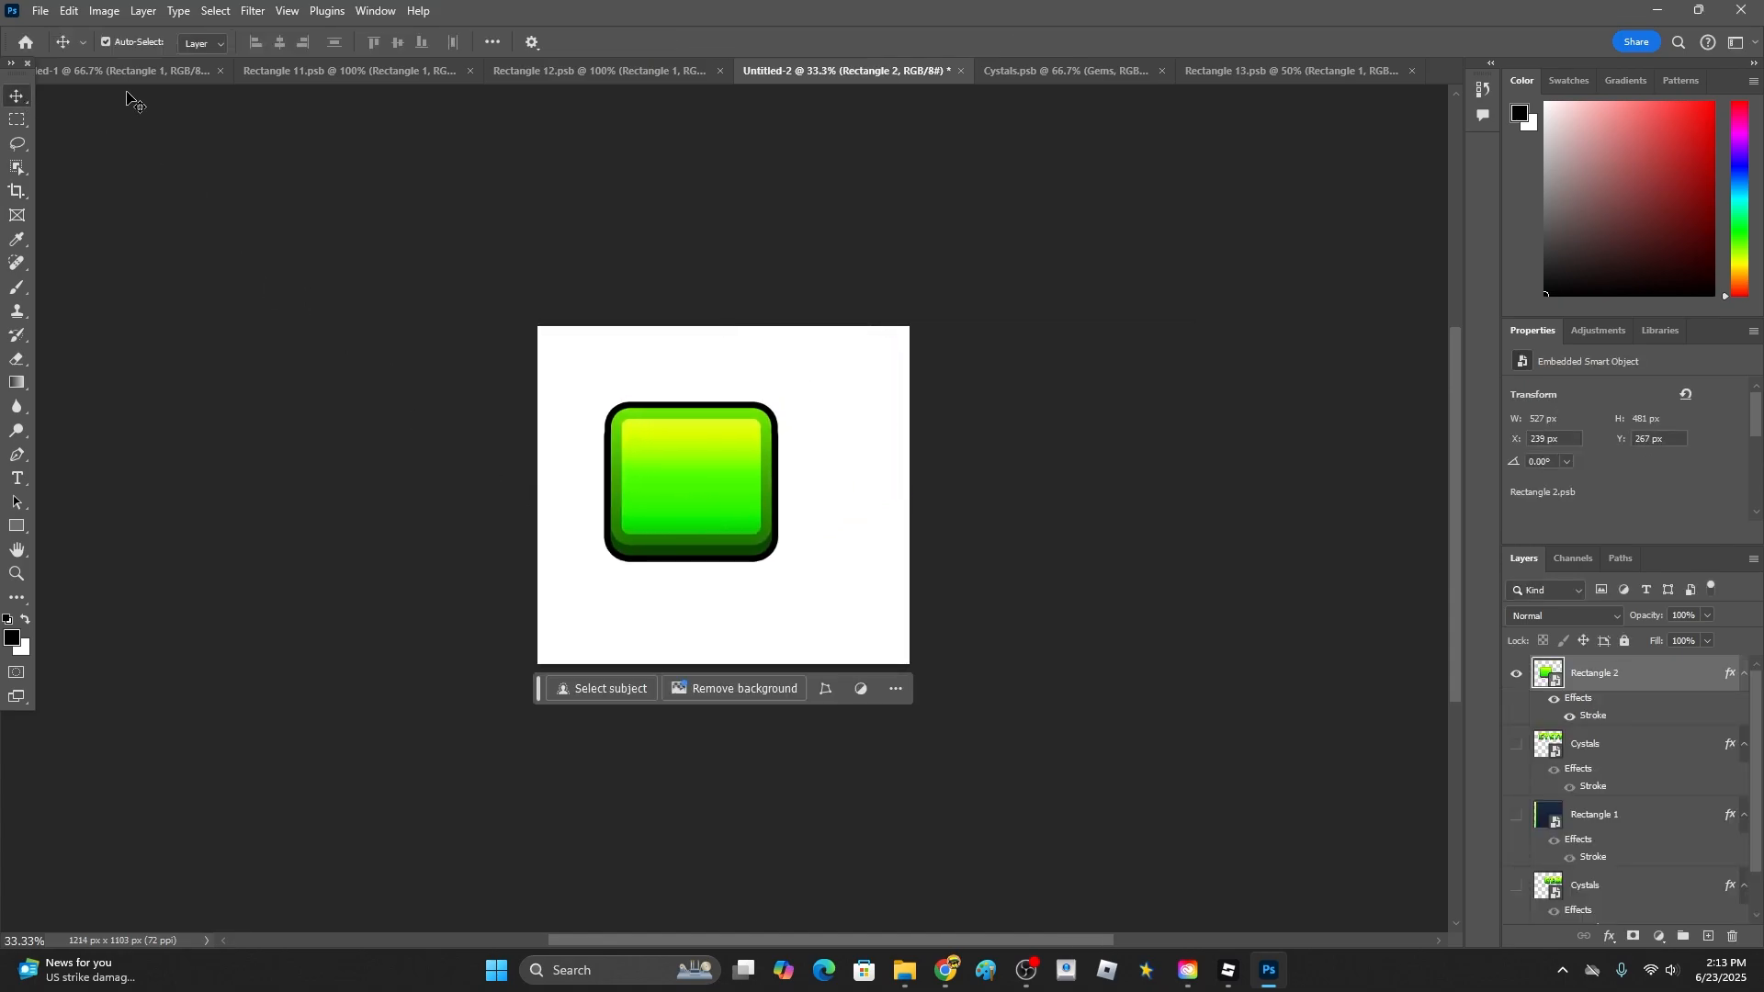
click(69, 10)
mouse_move(230, 453)
click(402, 478)
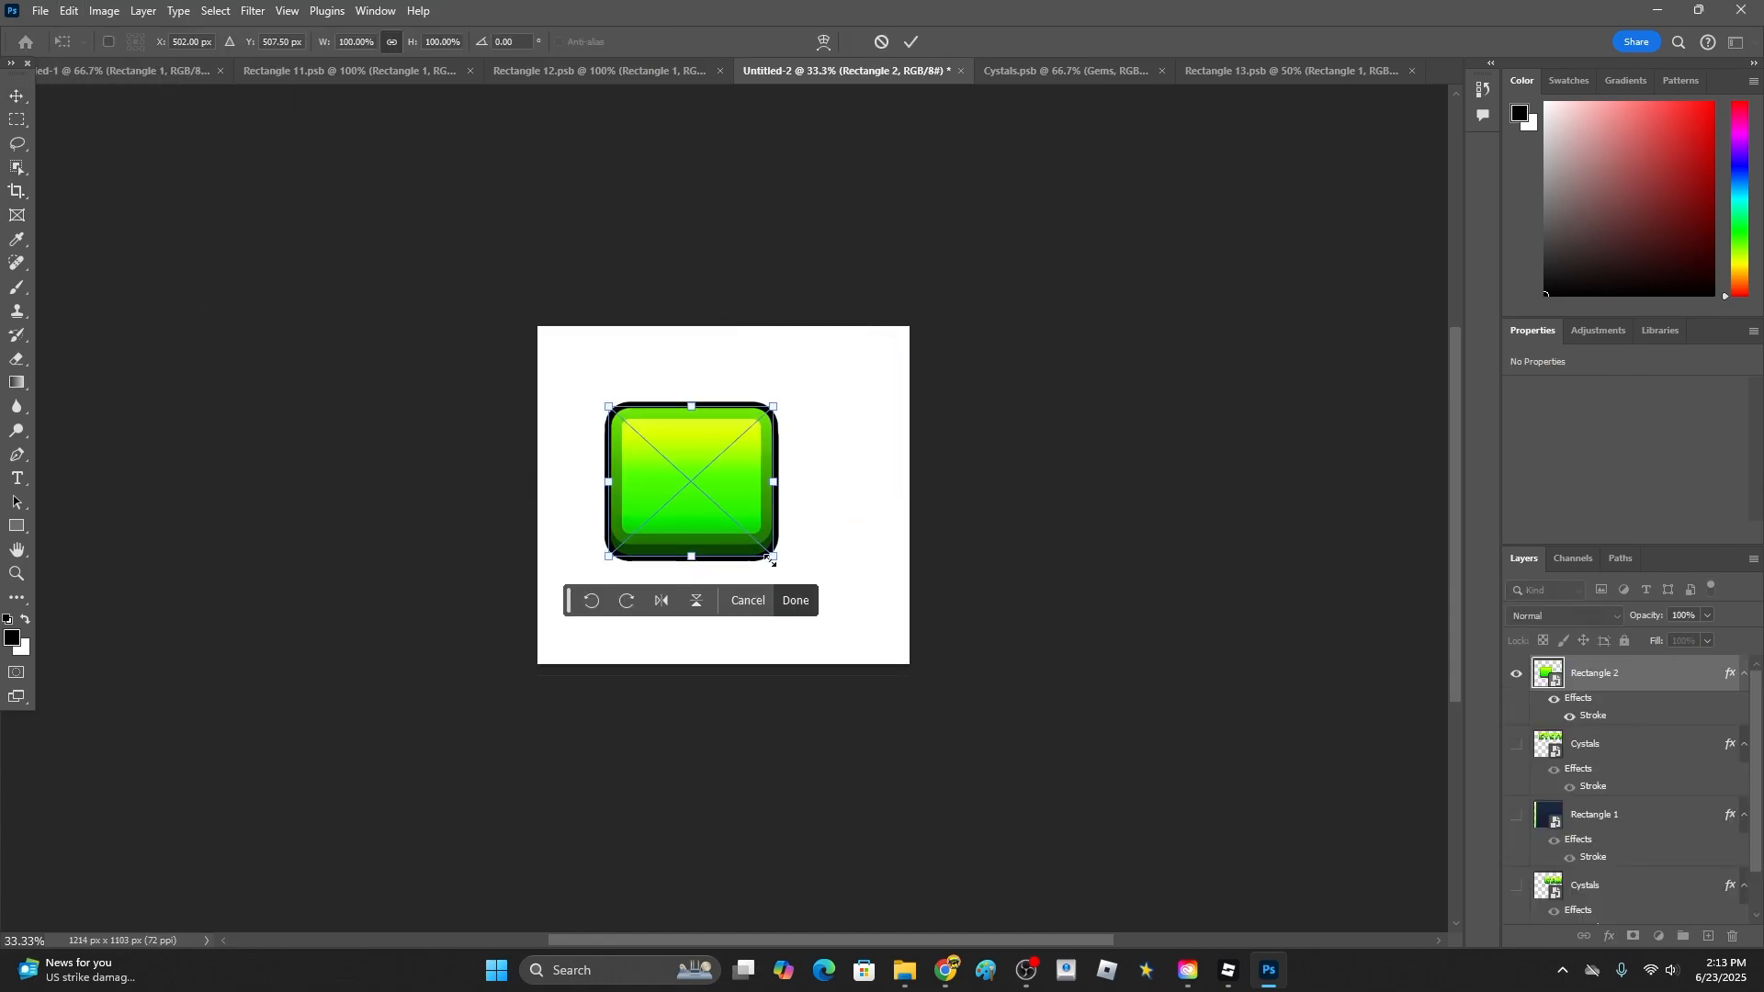
drag(778, 561, 874, 643)
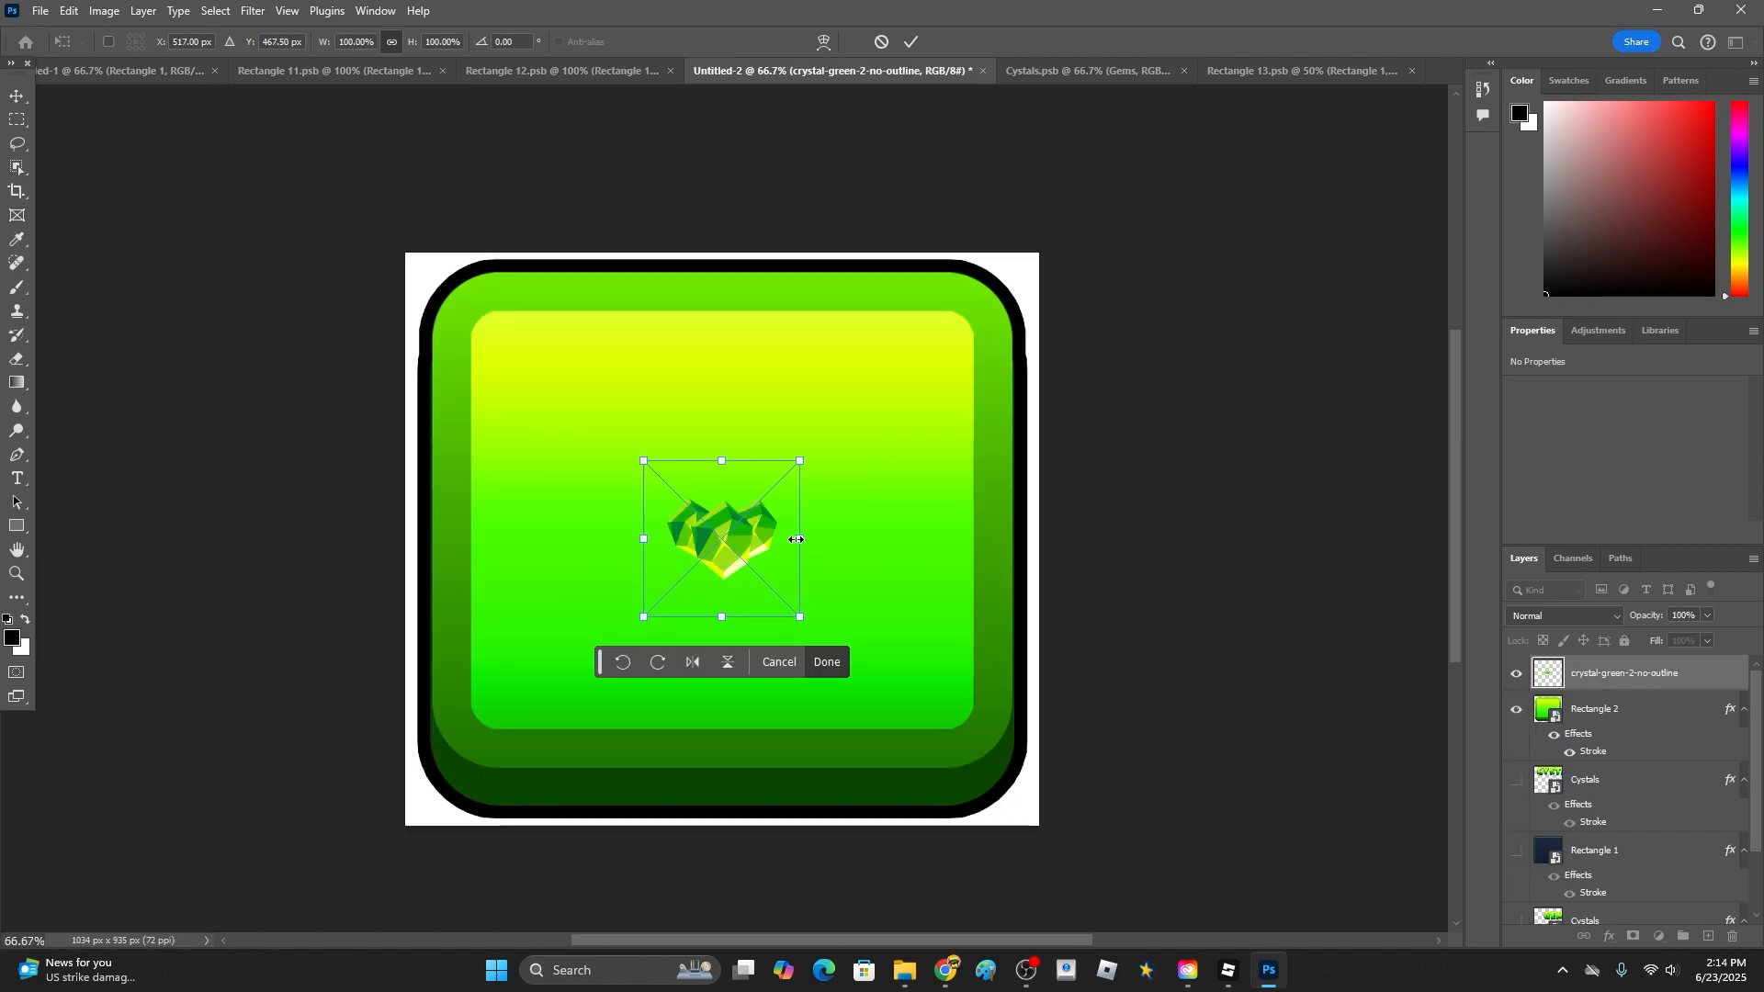
- Enlarge the green crystal image to about 679 × 502 px, add a black stroke and center it on the button
drag(797, 540, 1170, 540)
drag(913, 585, 718, 575)
drag(974, 539, 1035, 558)
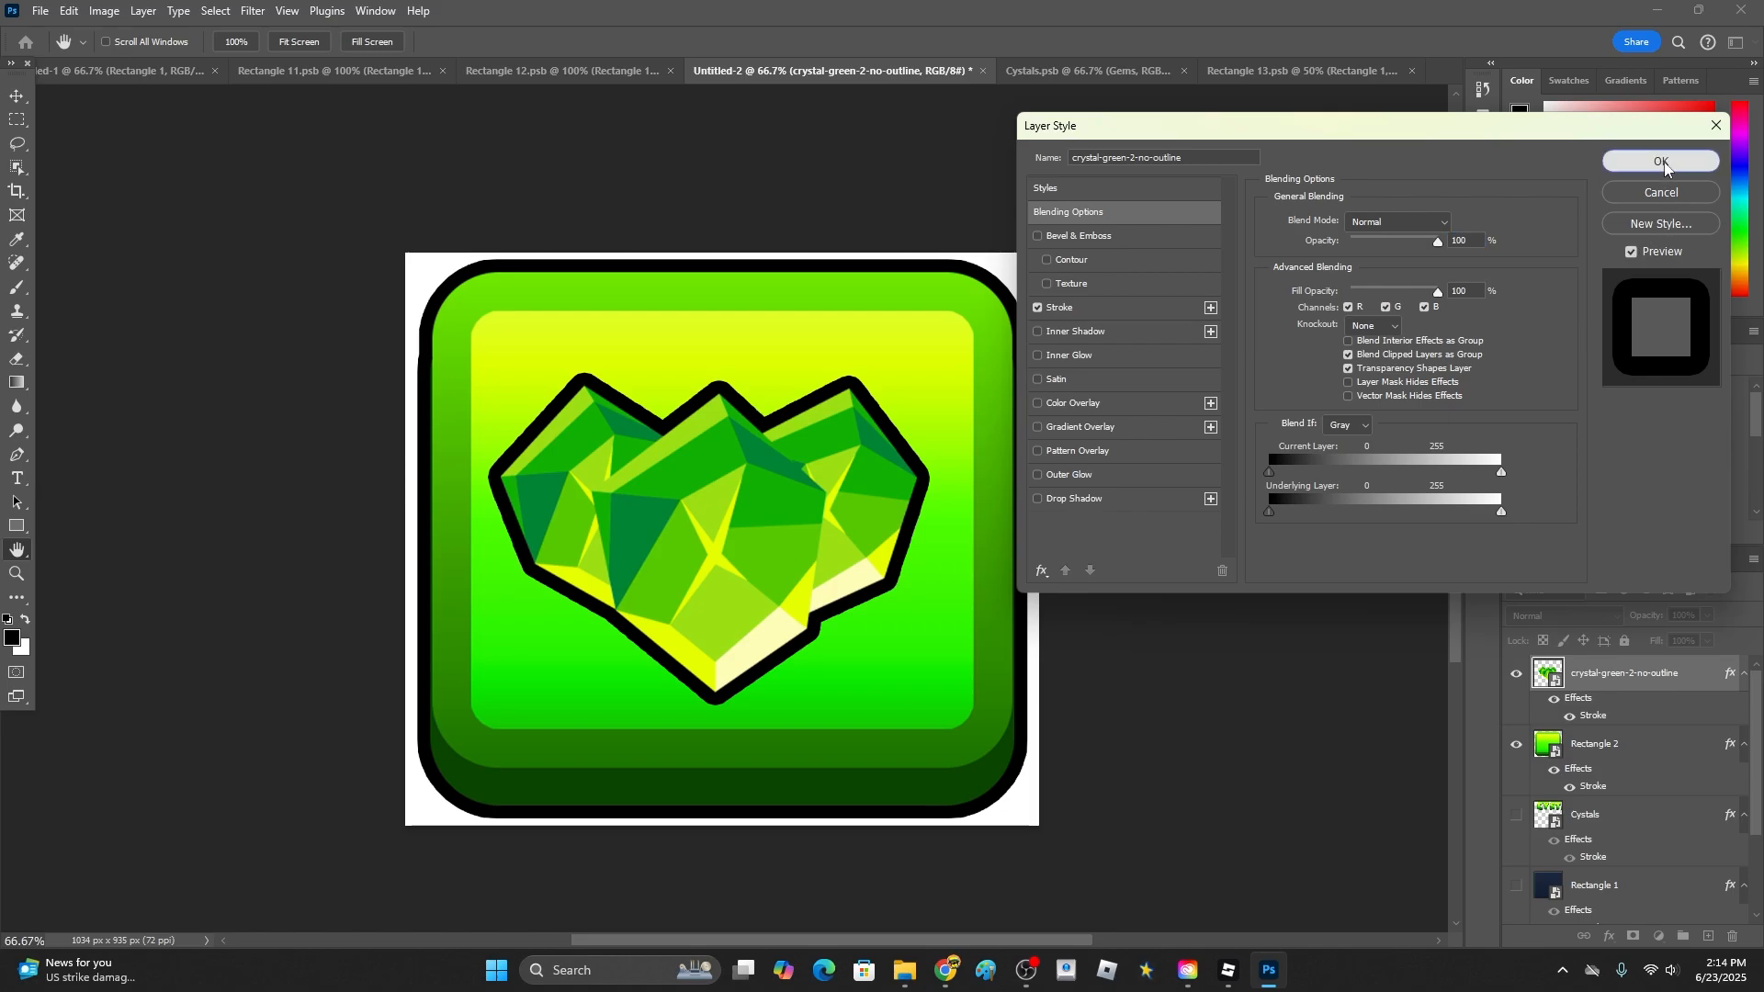
click(1661, 162)
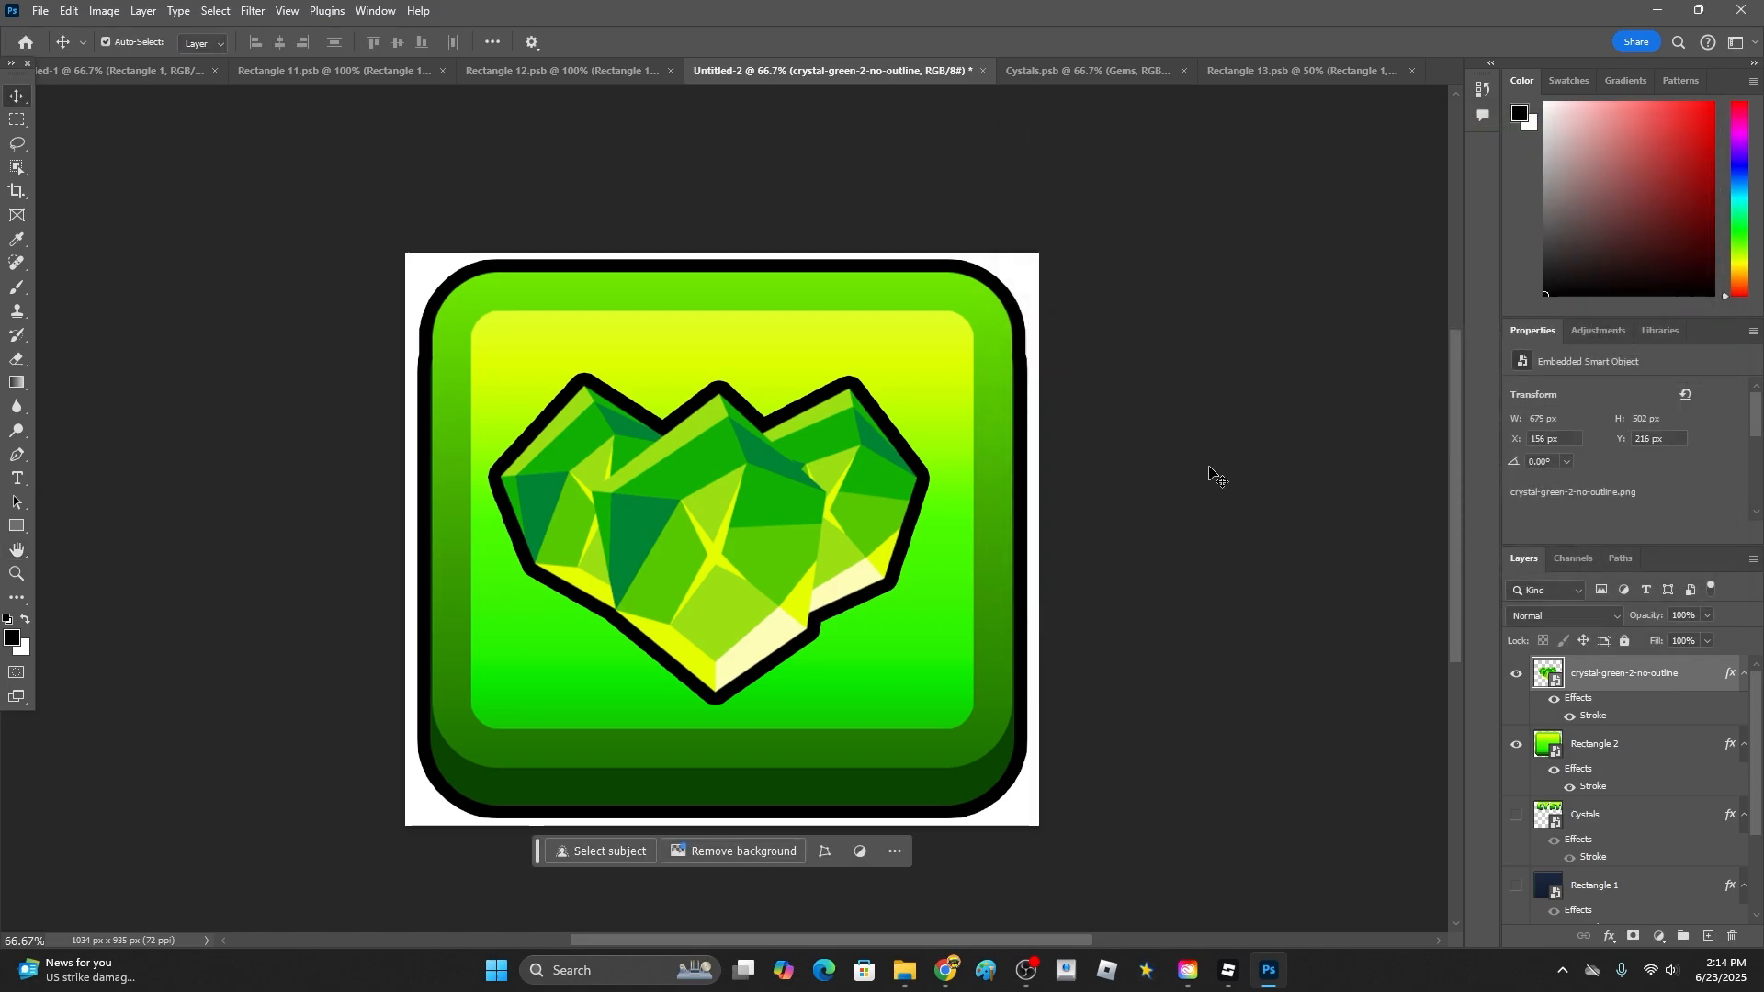
drag(773, 563, 787, 565)
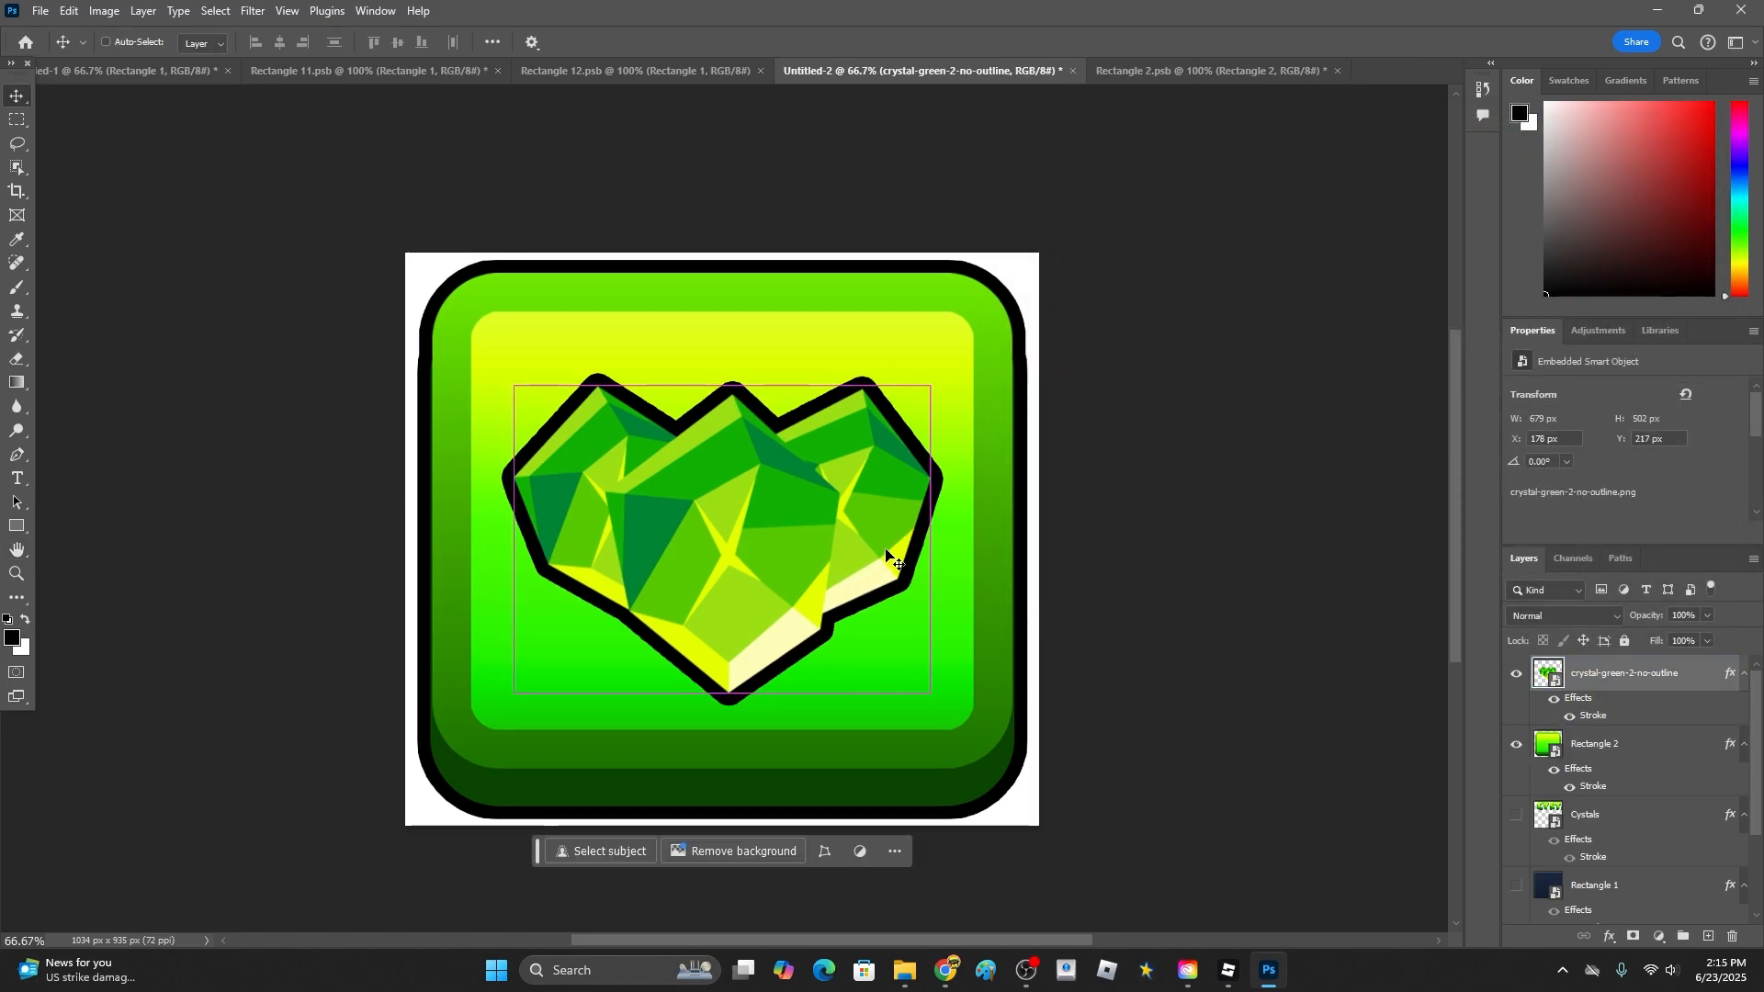
- Open the green button's smart object contents and paste the outlined crystal image over the rectangle
click(1161, 72)
click(978, 73)
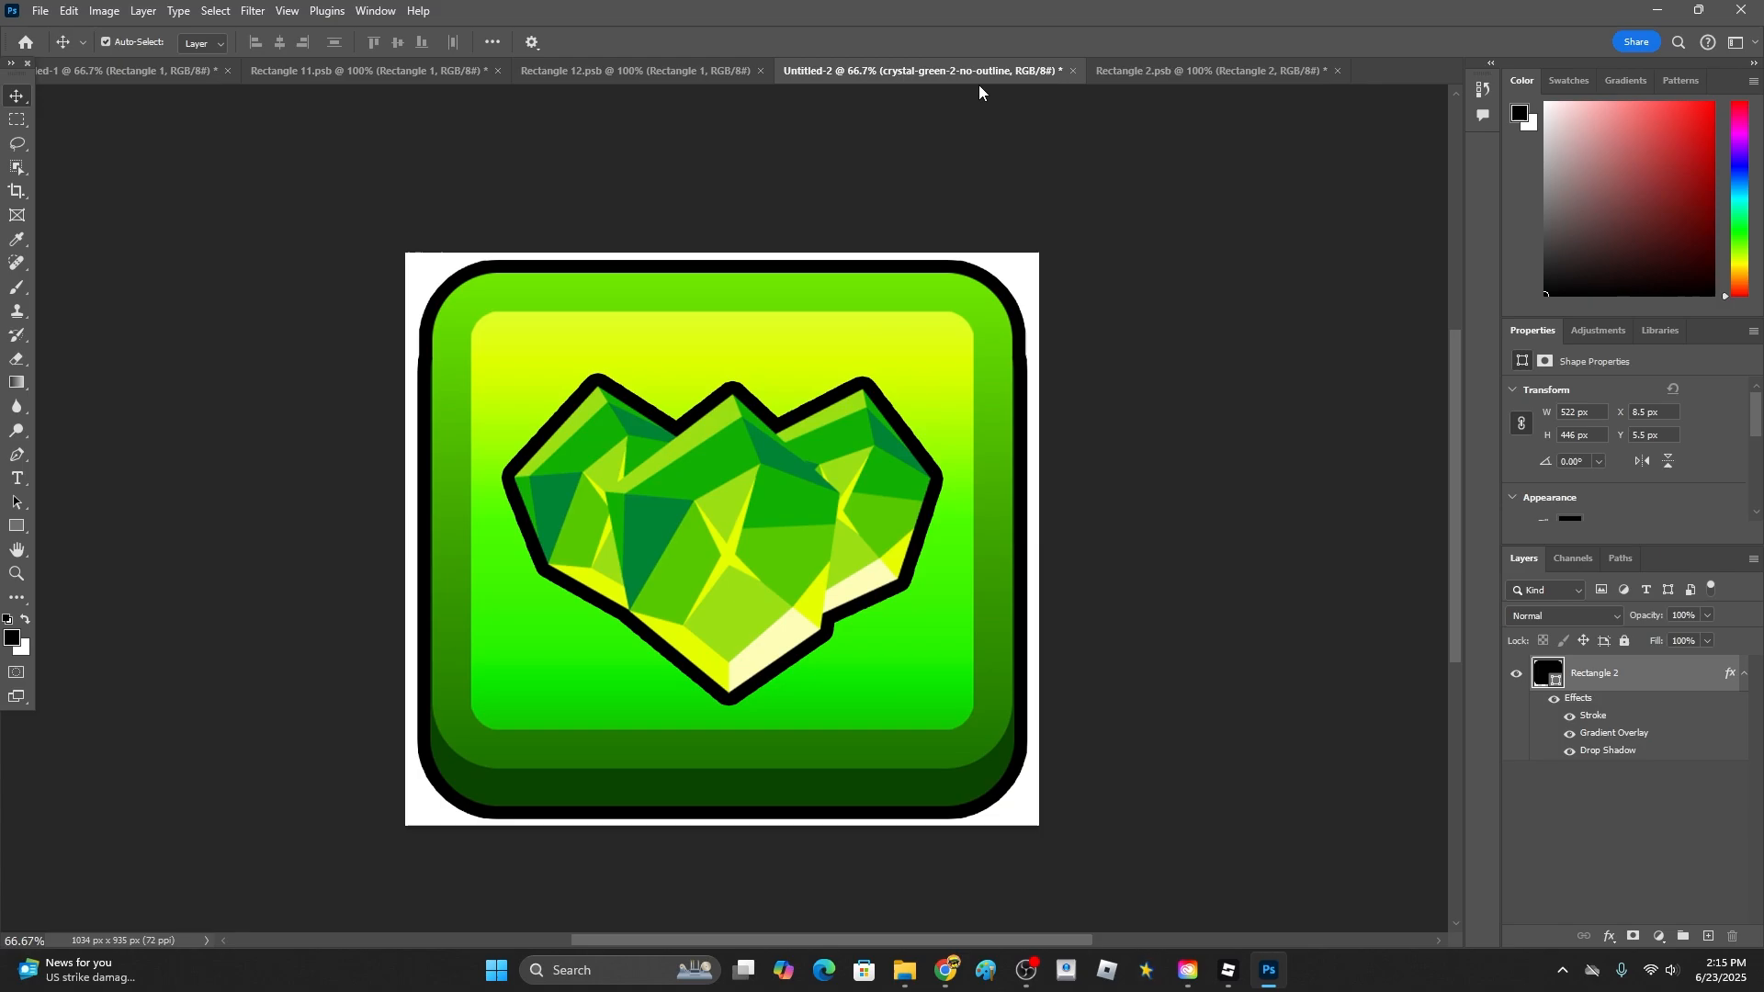
click(1548, 752)
double_click(1547, 752)
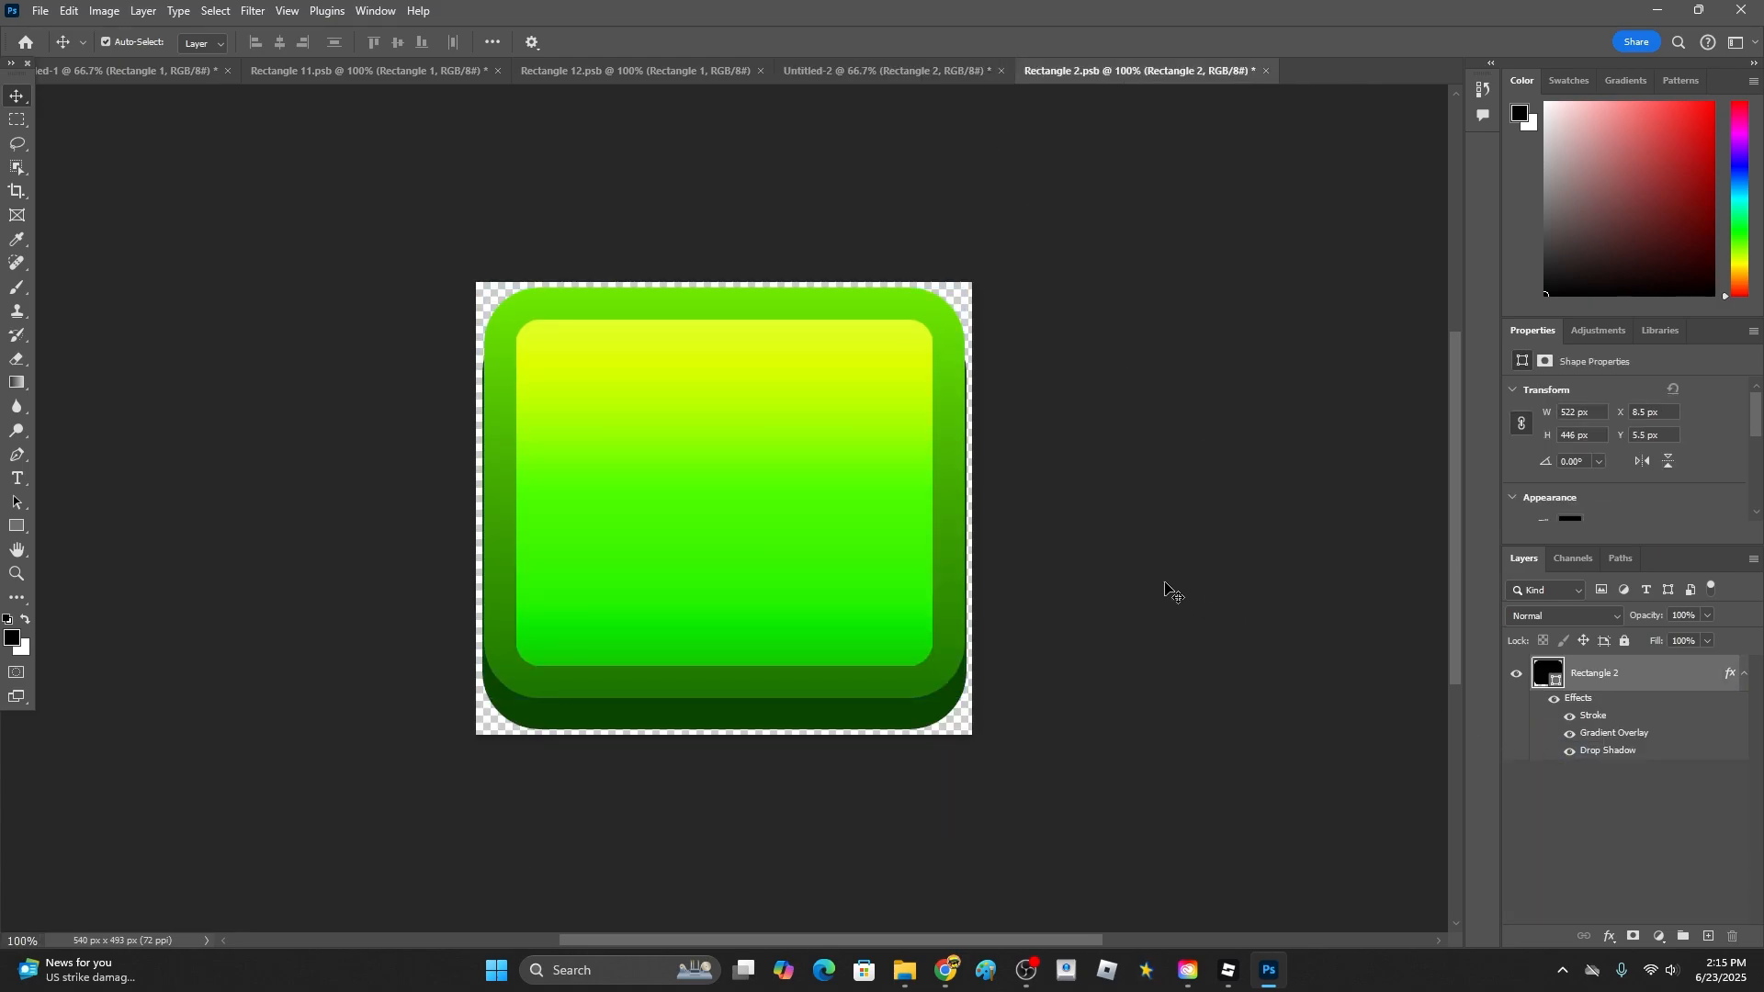
key(ctrl+v)
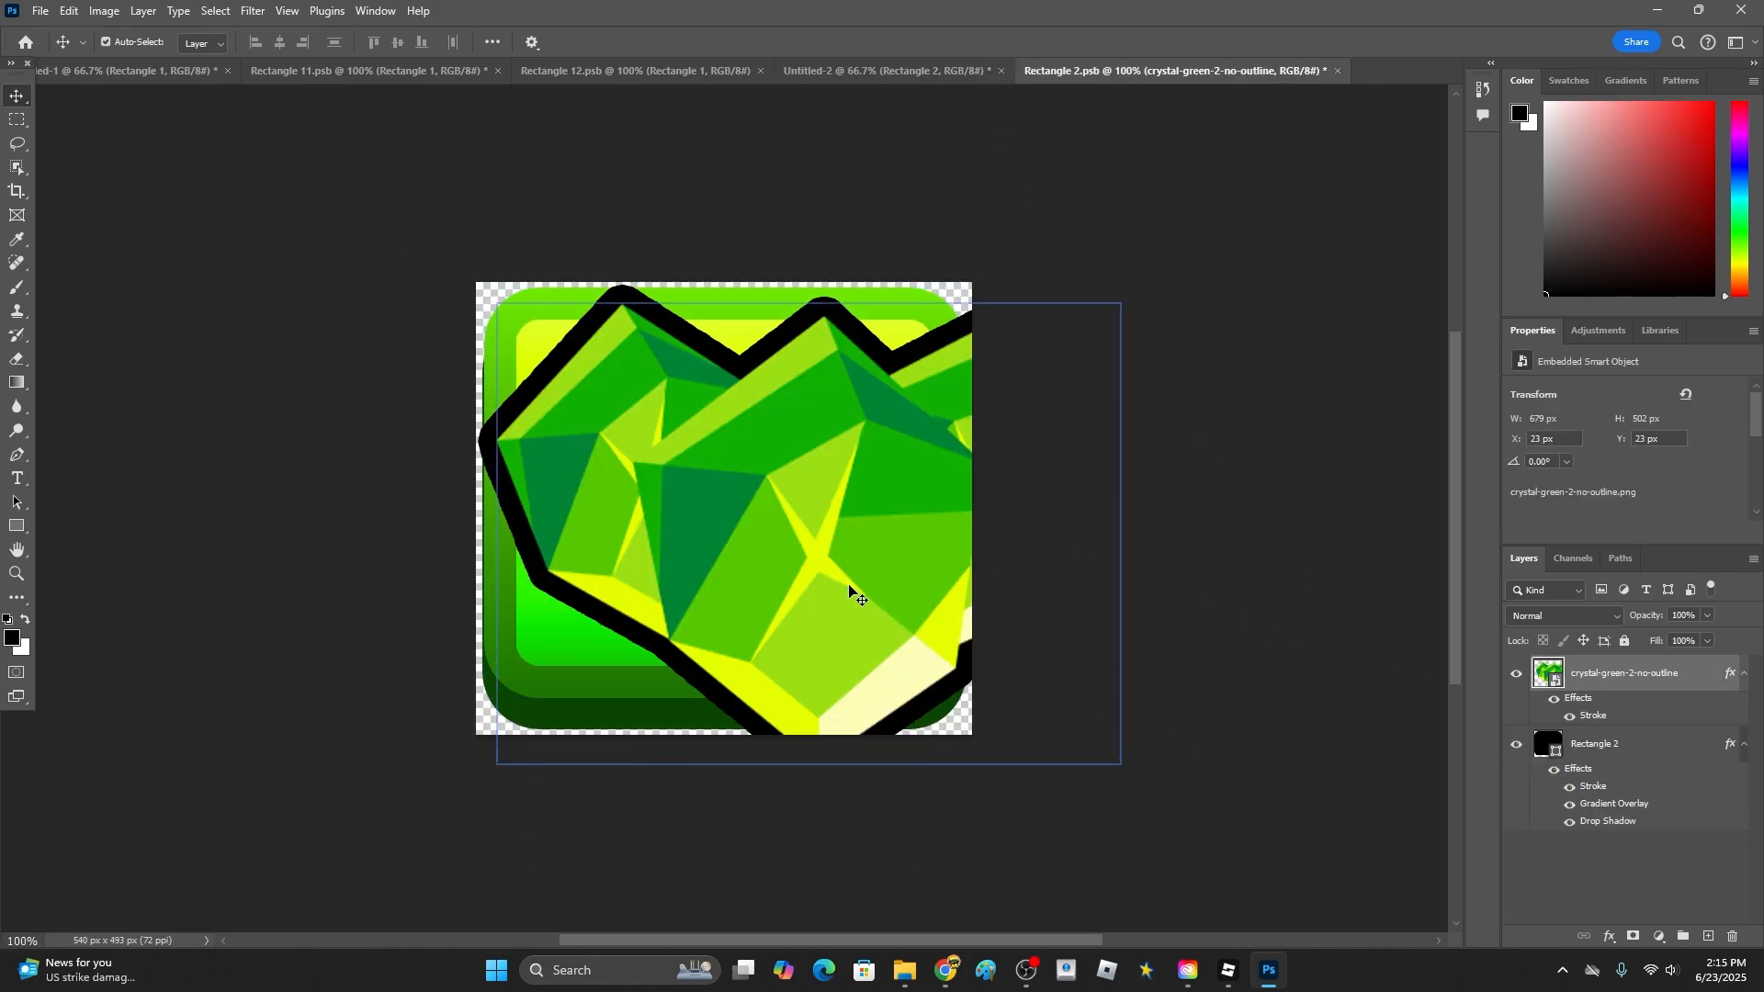
drag(846, 591, 761, 575)
- Scale the pasted crystal to 199.02% and center it on the button's face
click(69, 10)
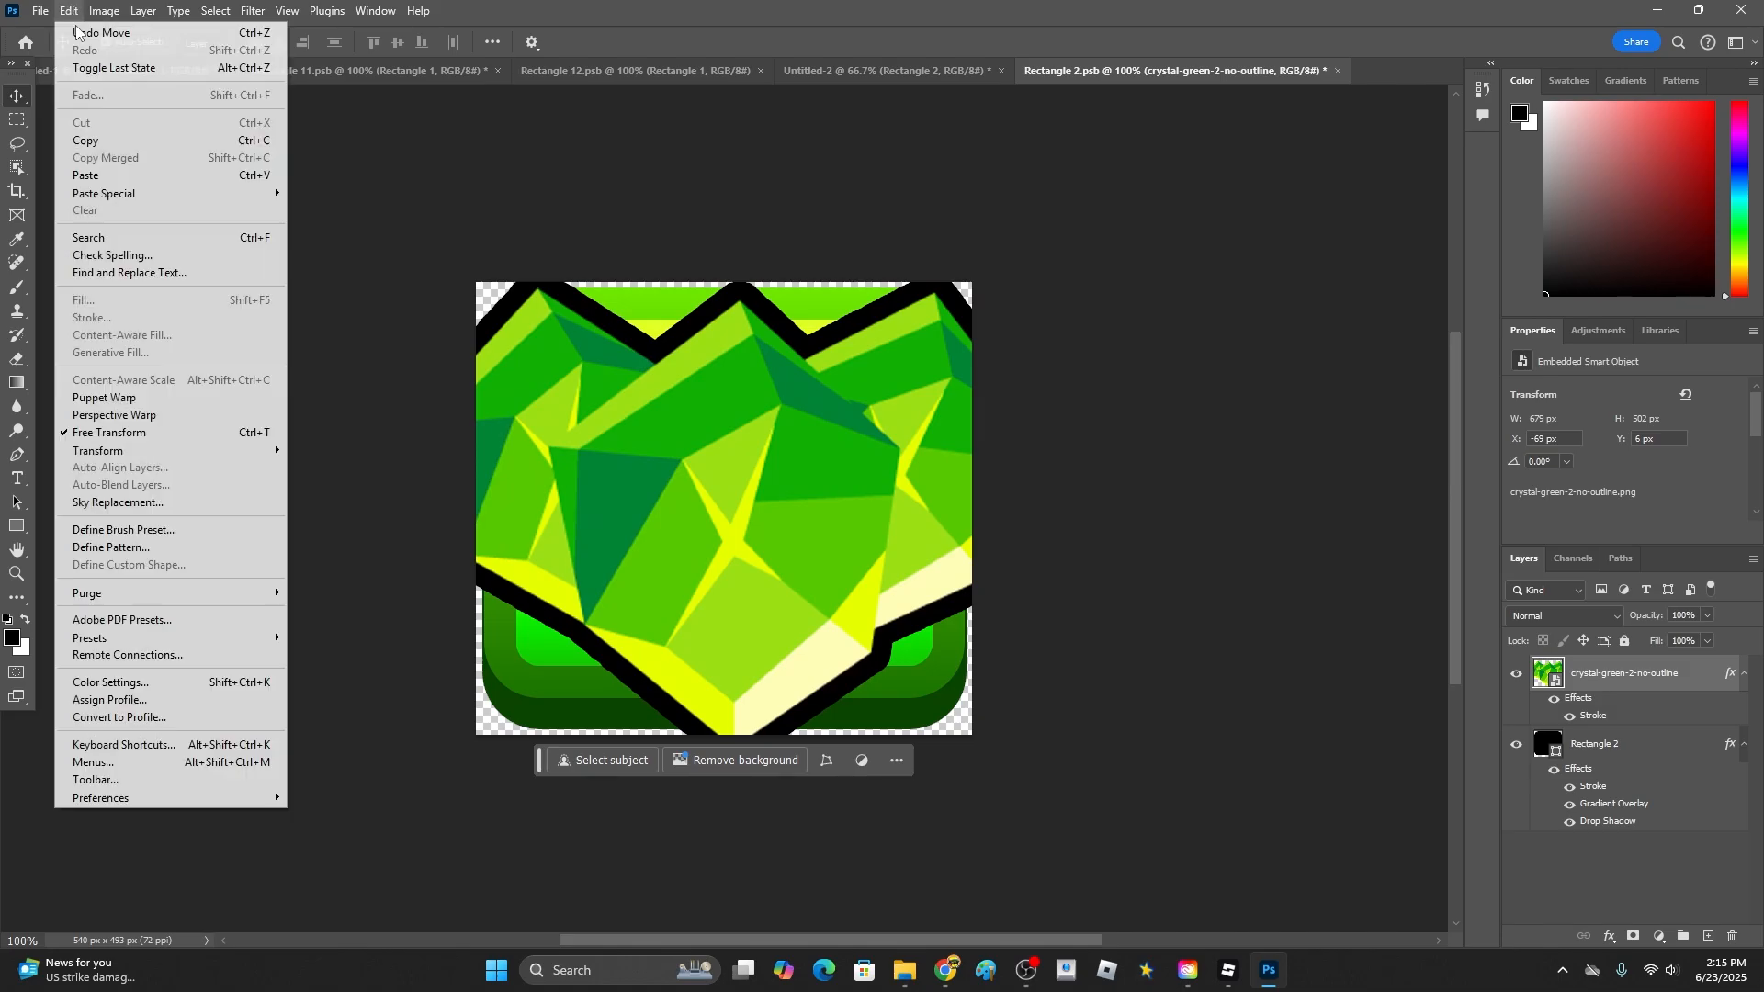
mouse_move(197, 451)
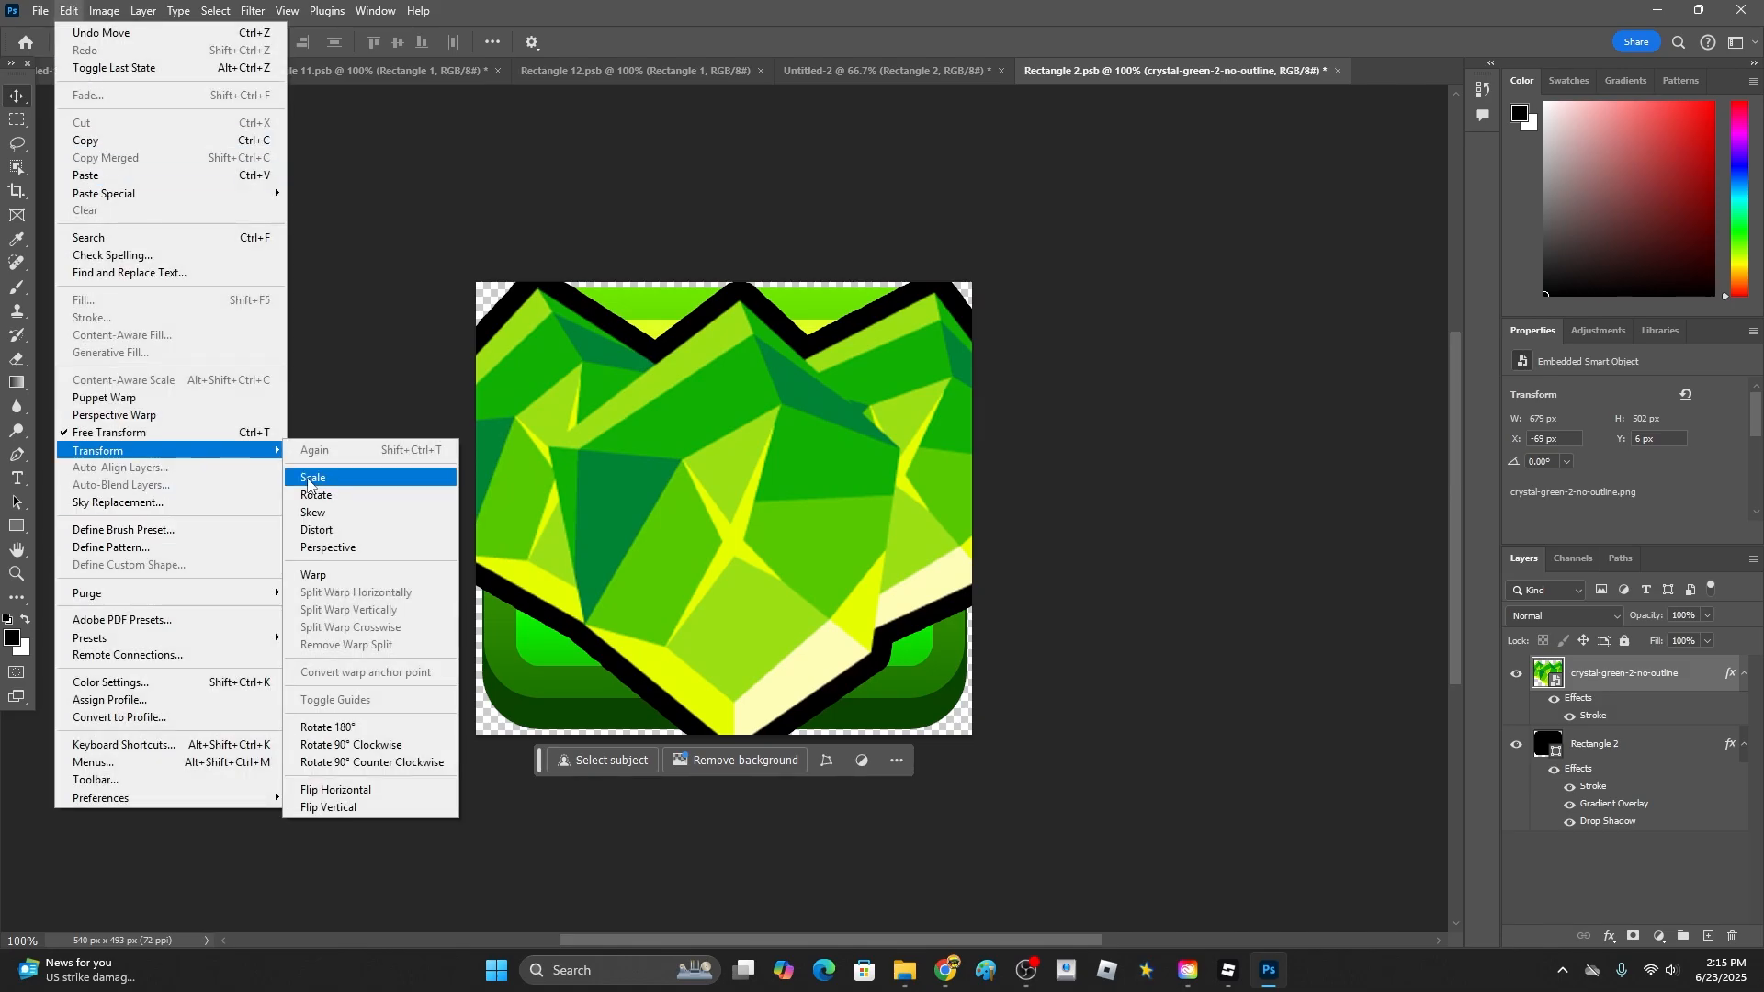
click(312, 476)
scroll(1138, 670, down, 3)
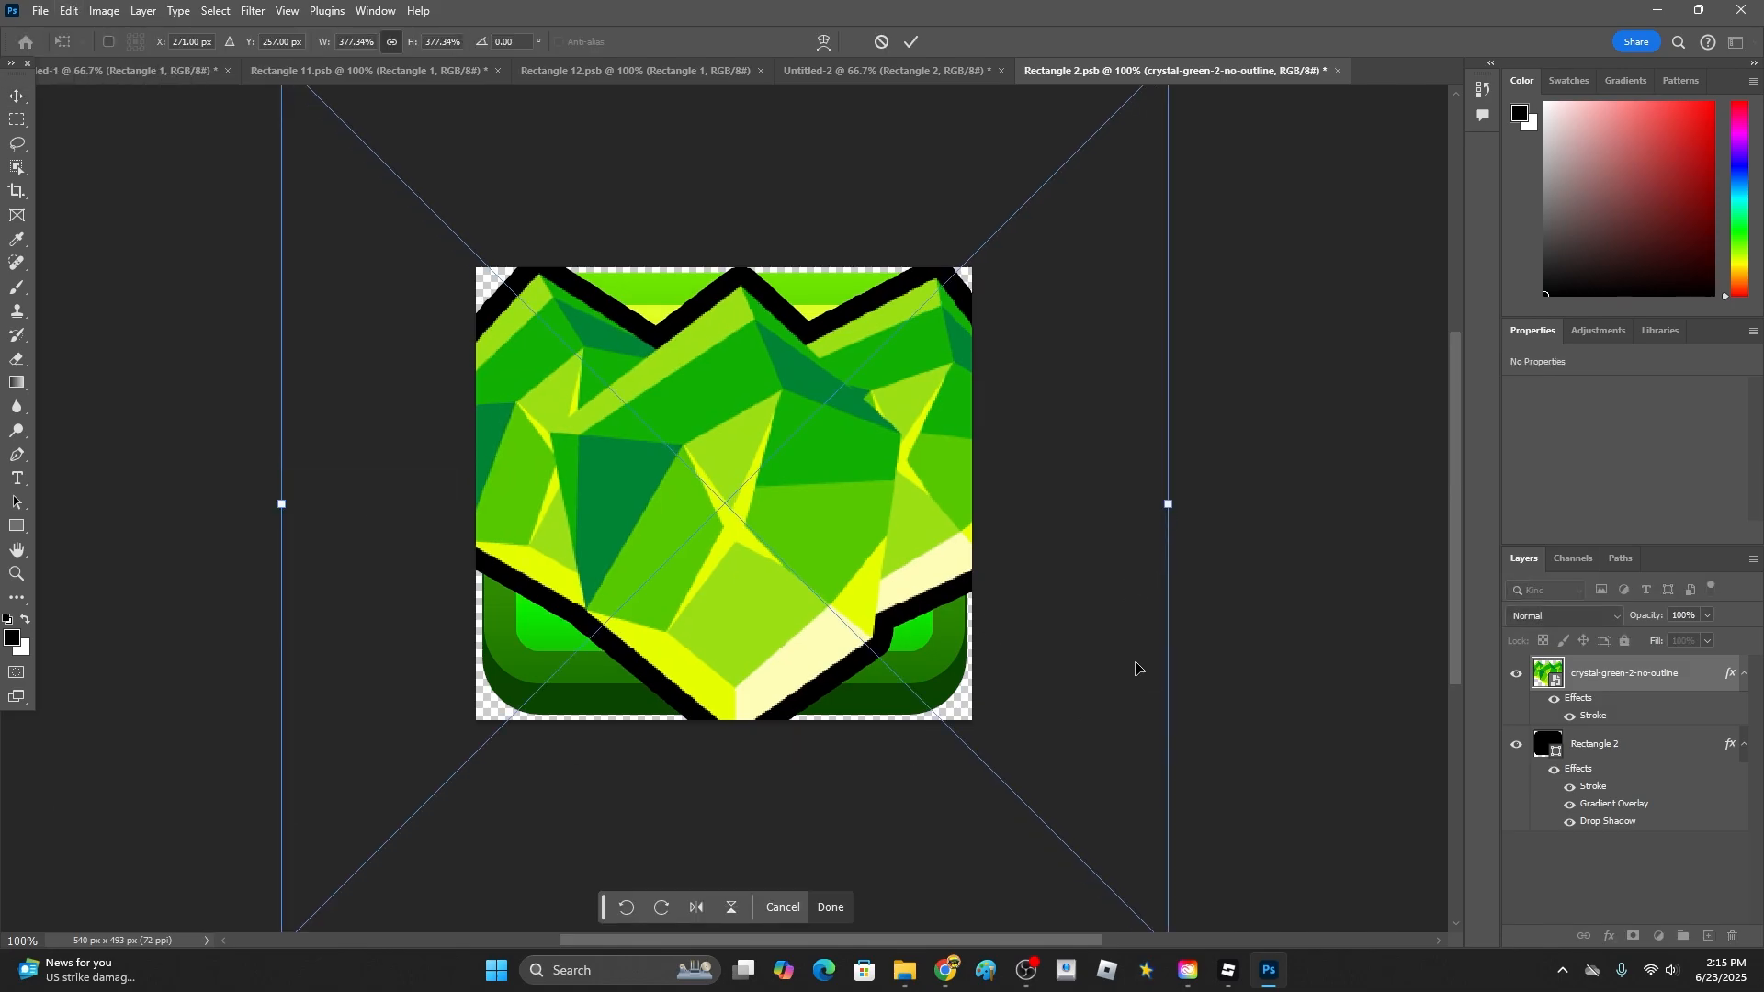
drag(698, 576, 700, 562)
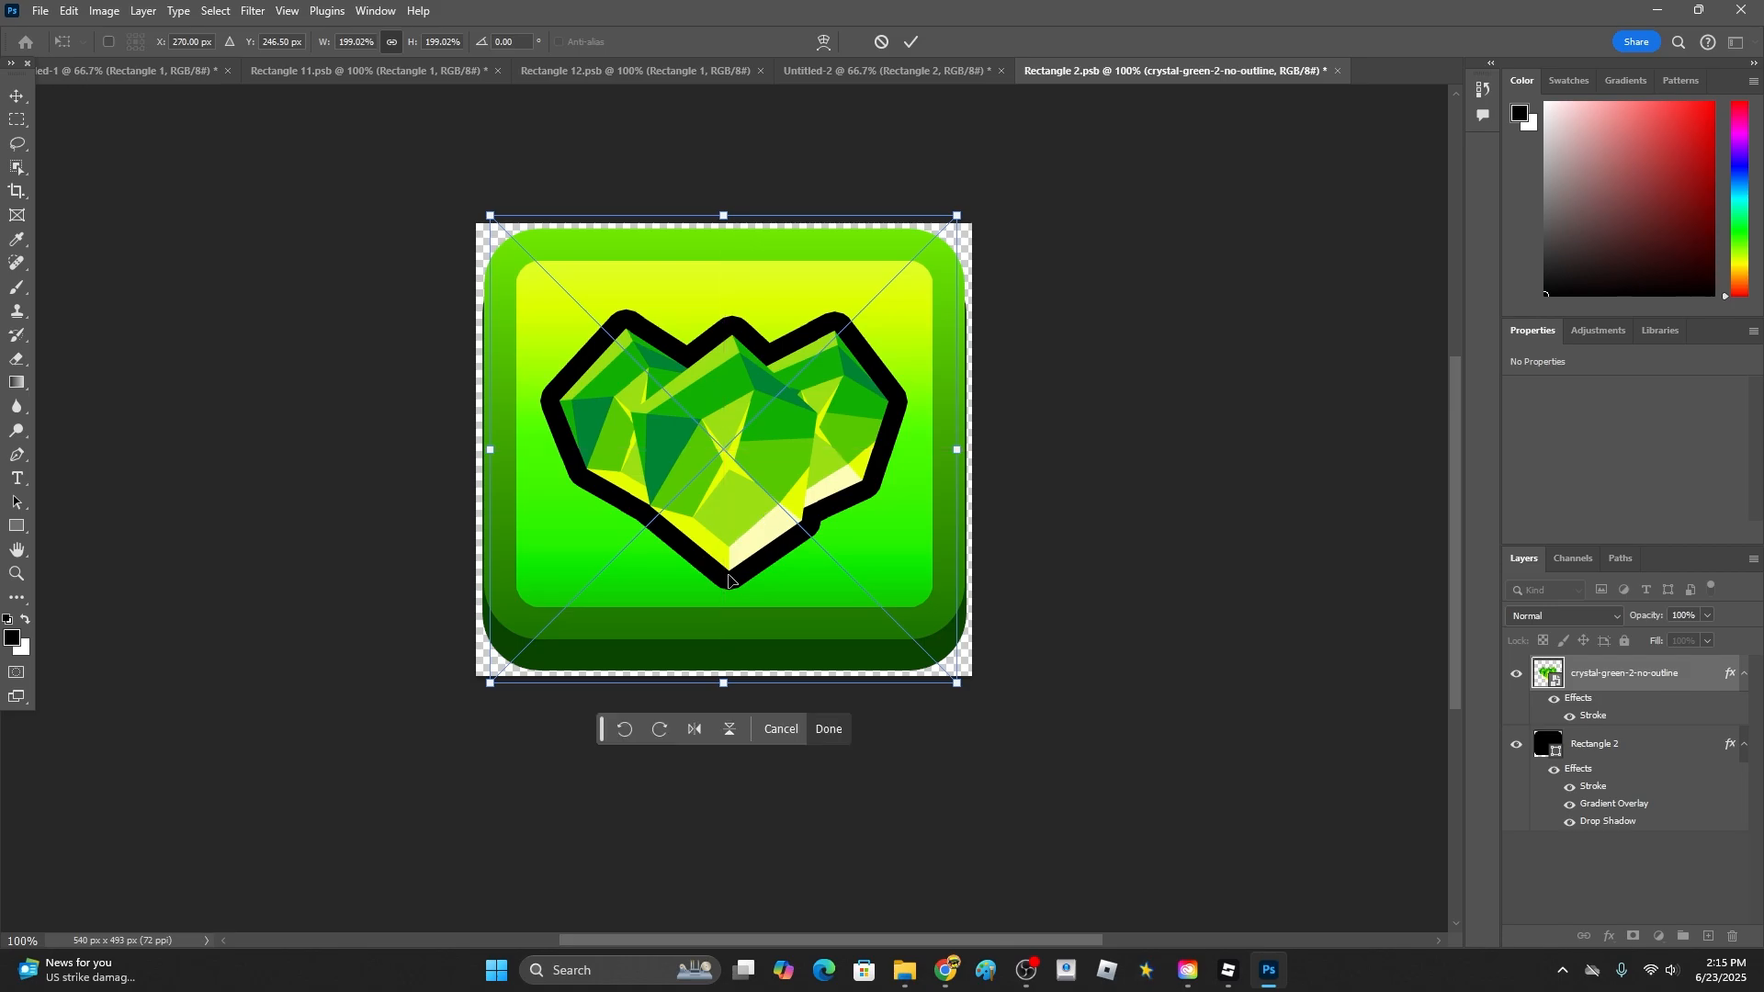
drag(738, 491, 739, 483)
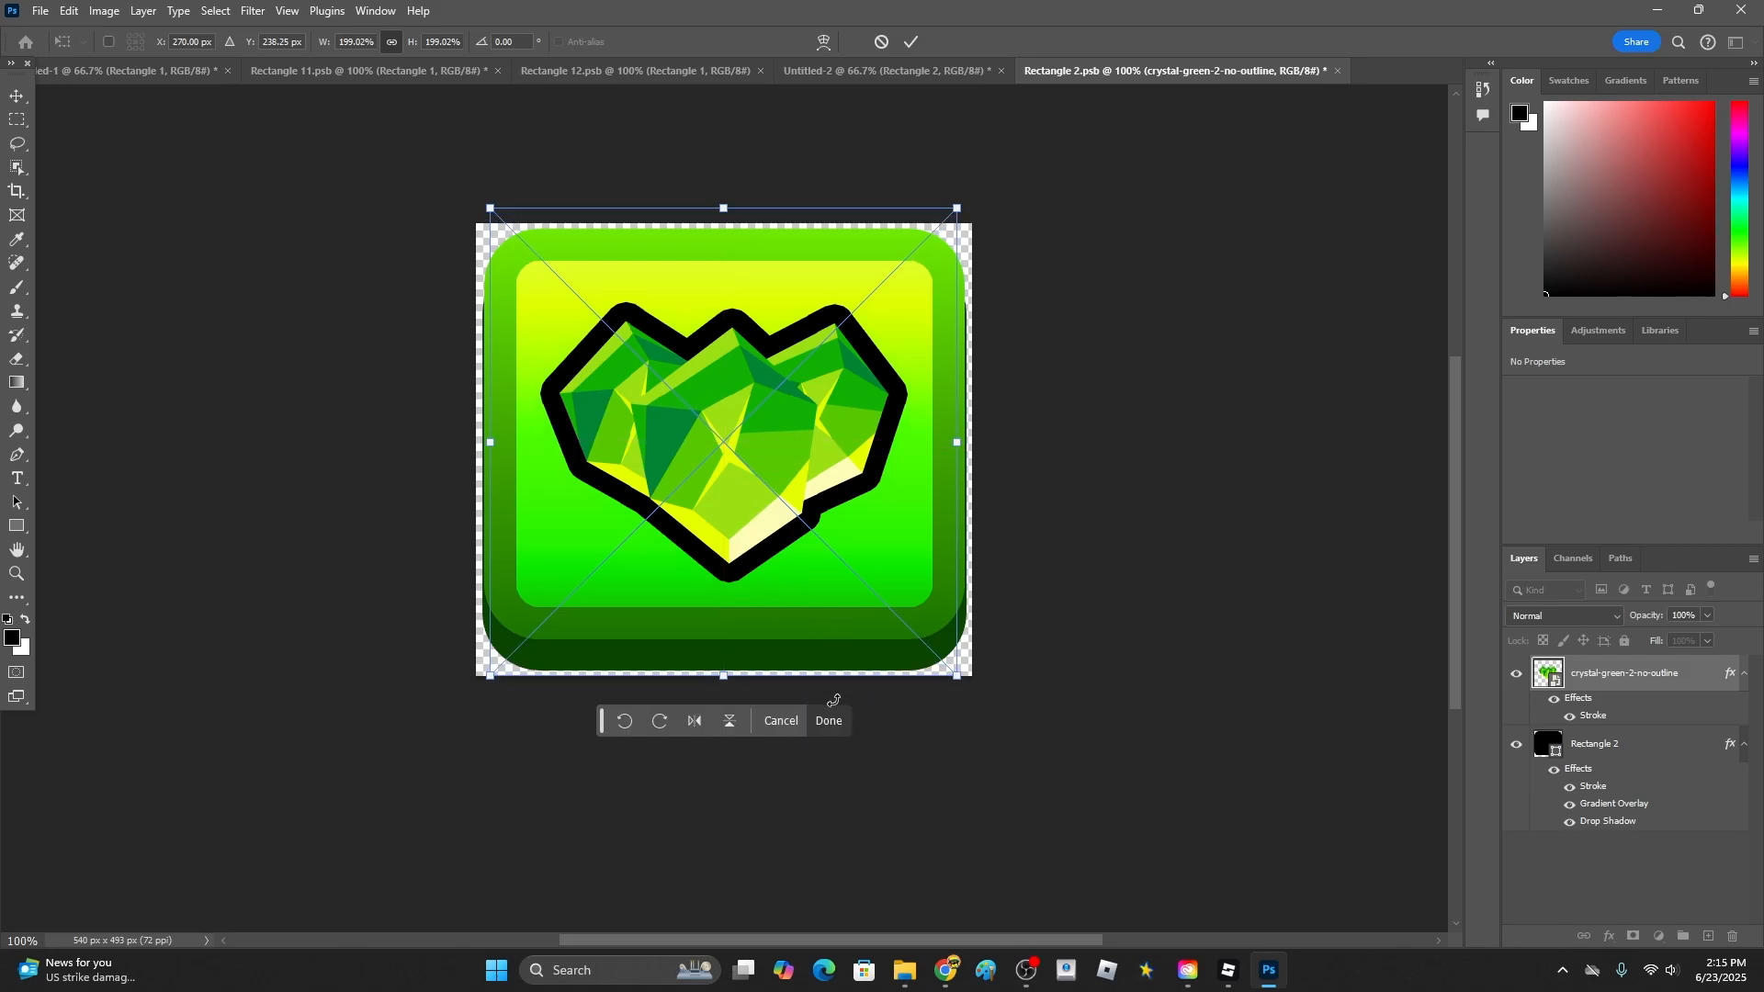
click(831, 720)
click(1106, 593)
- Update the button's smart object with the crystal and delete the separate crystal layer from Untitled-2
scroll(1107, 593, up, 5)
click(907, 74)
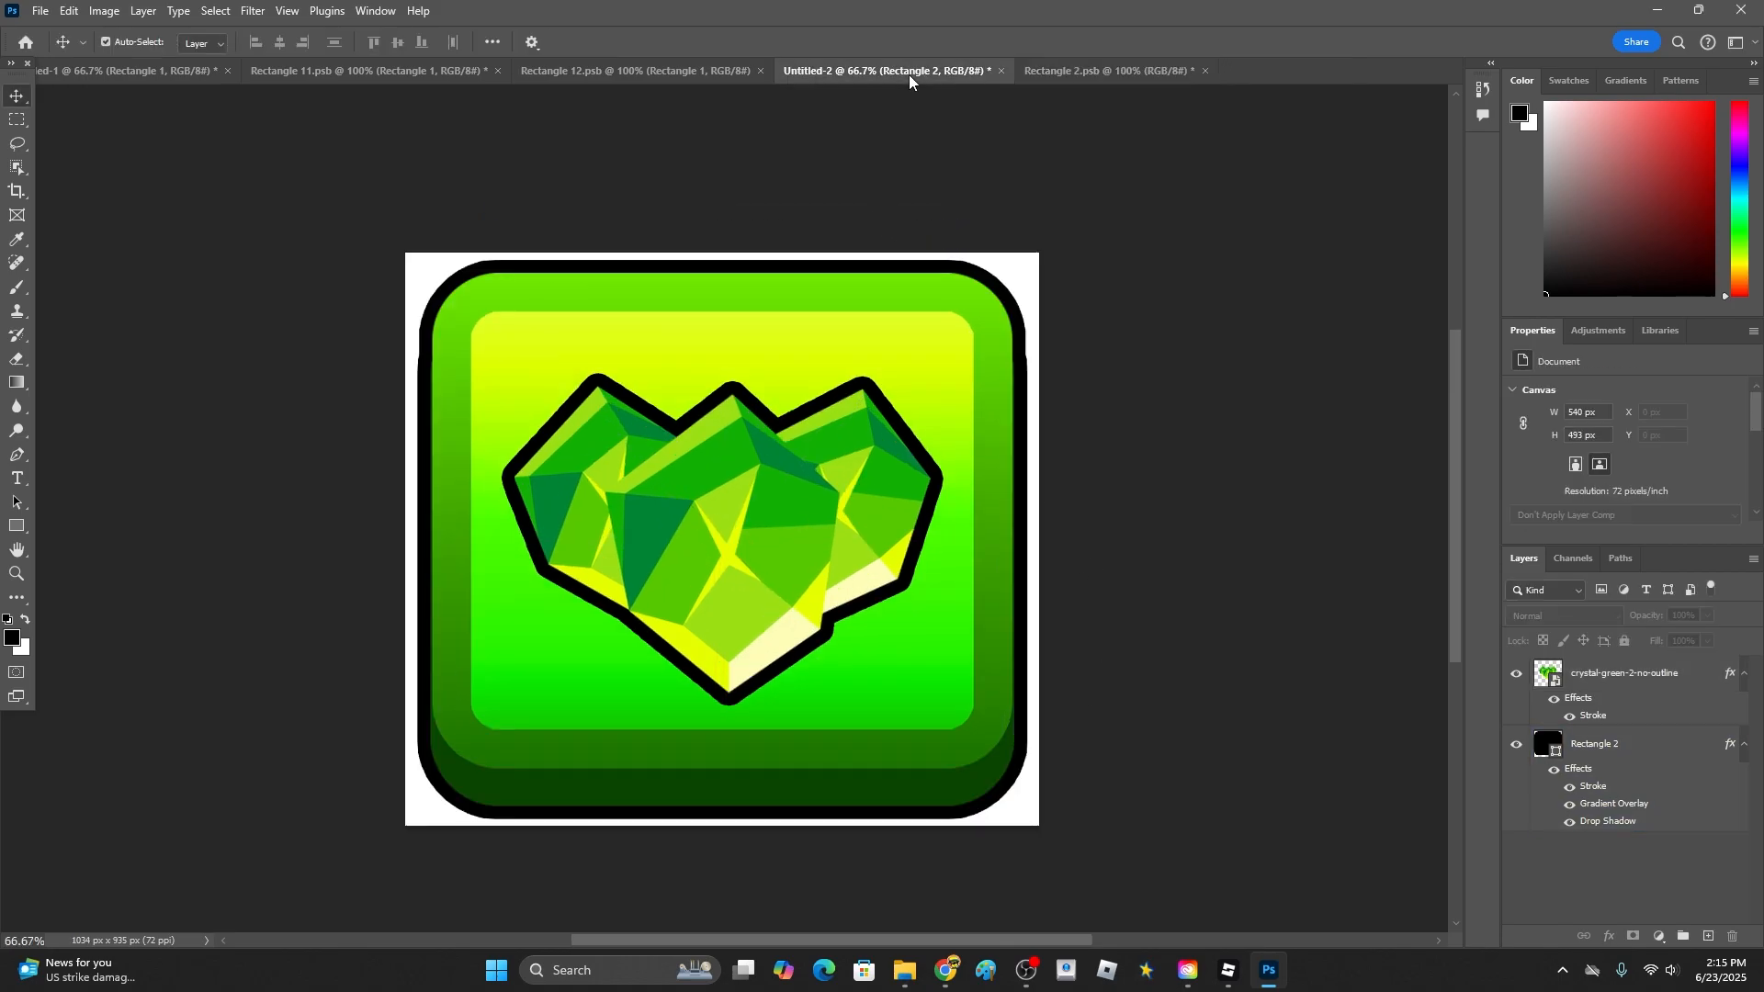
click(846, 503)
click(1517, 674)
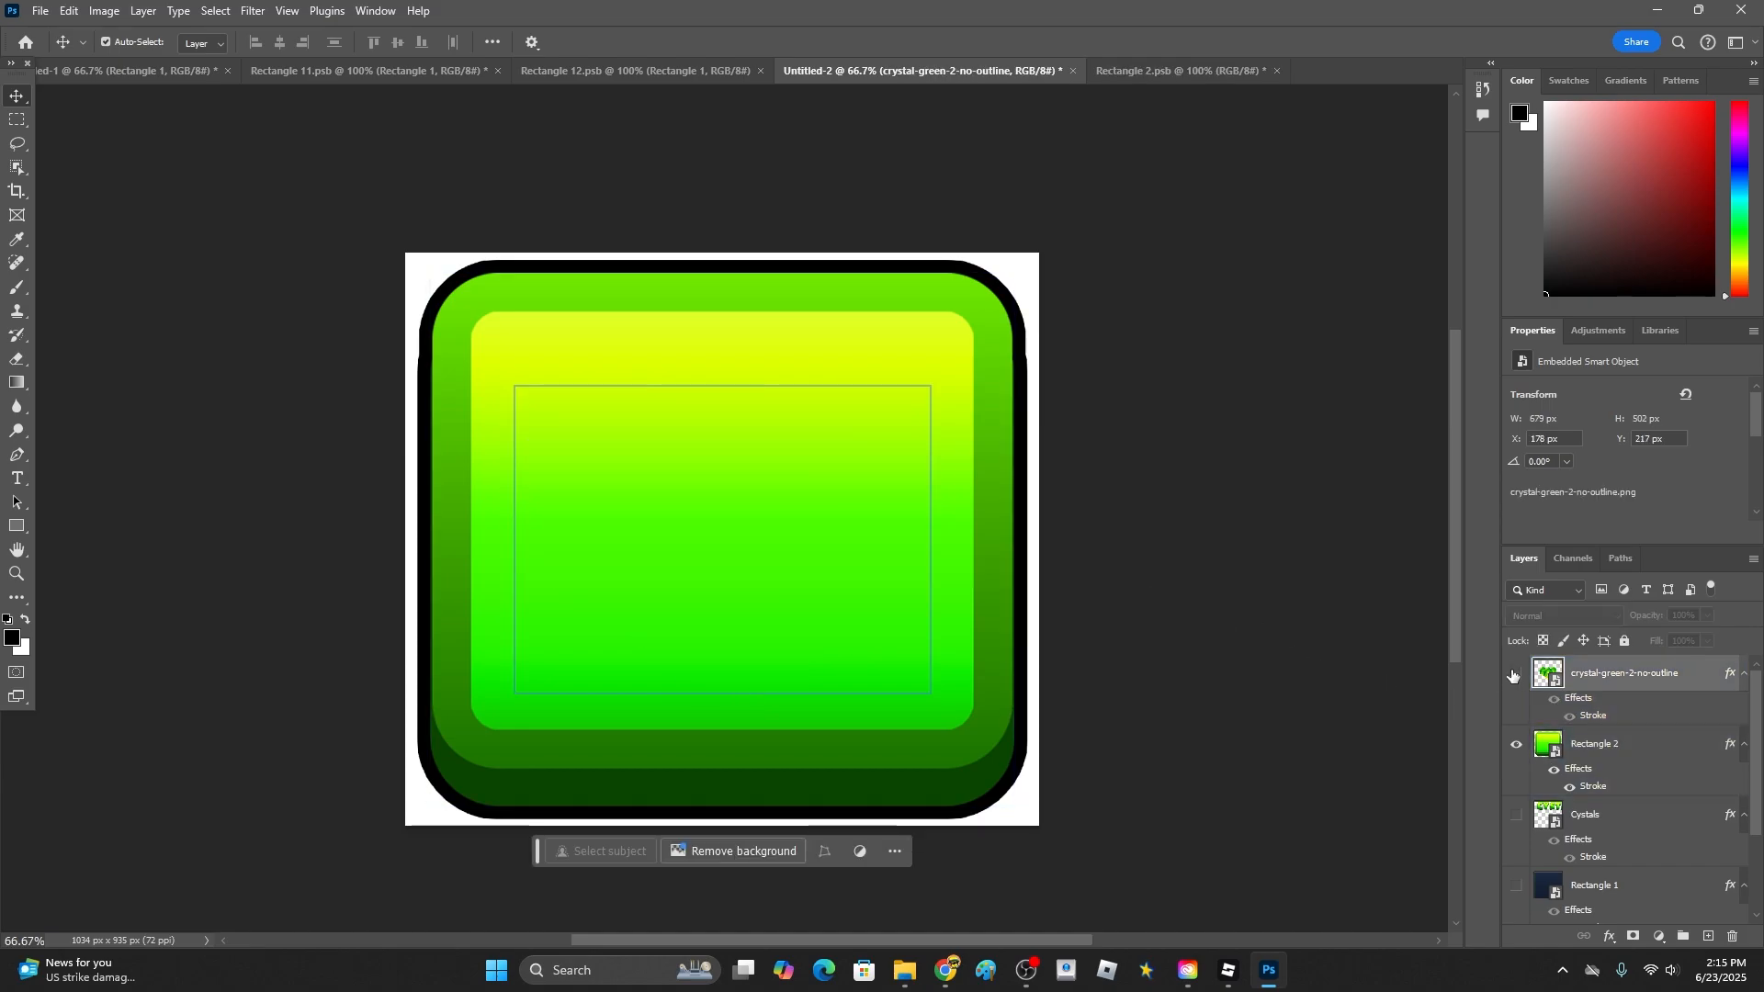
click(1139, 61)
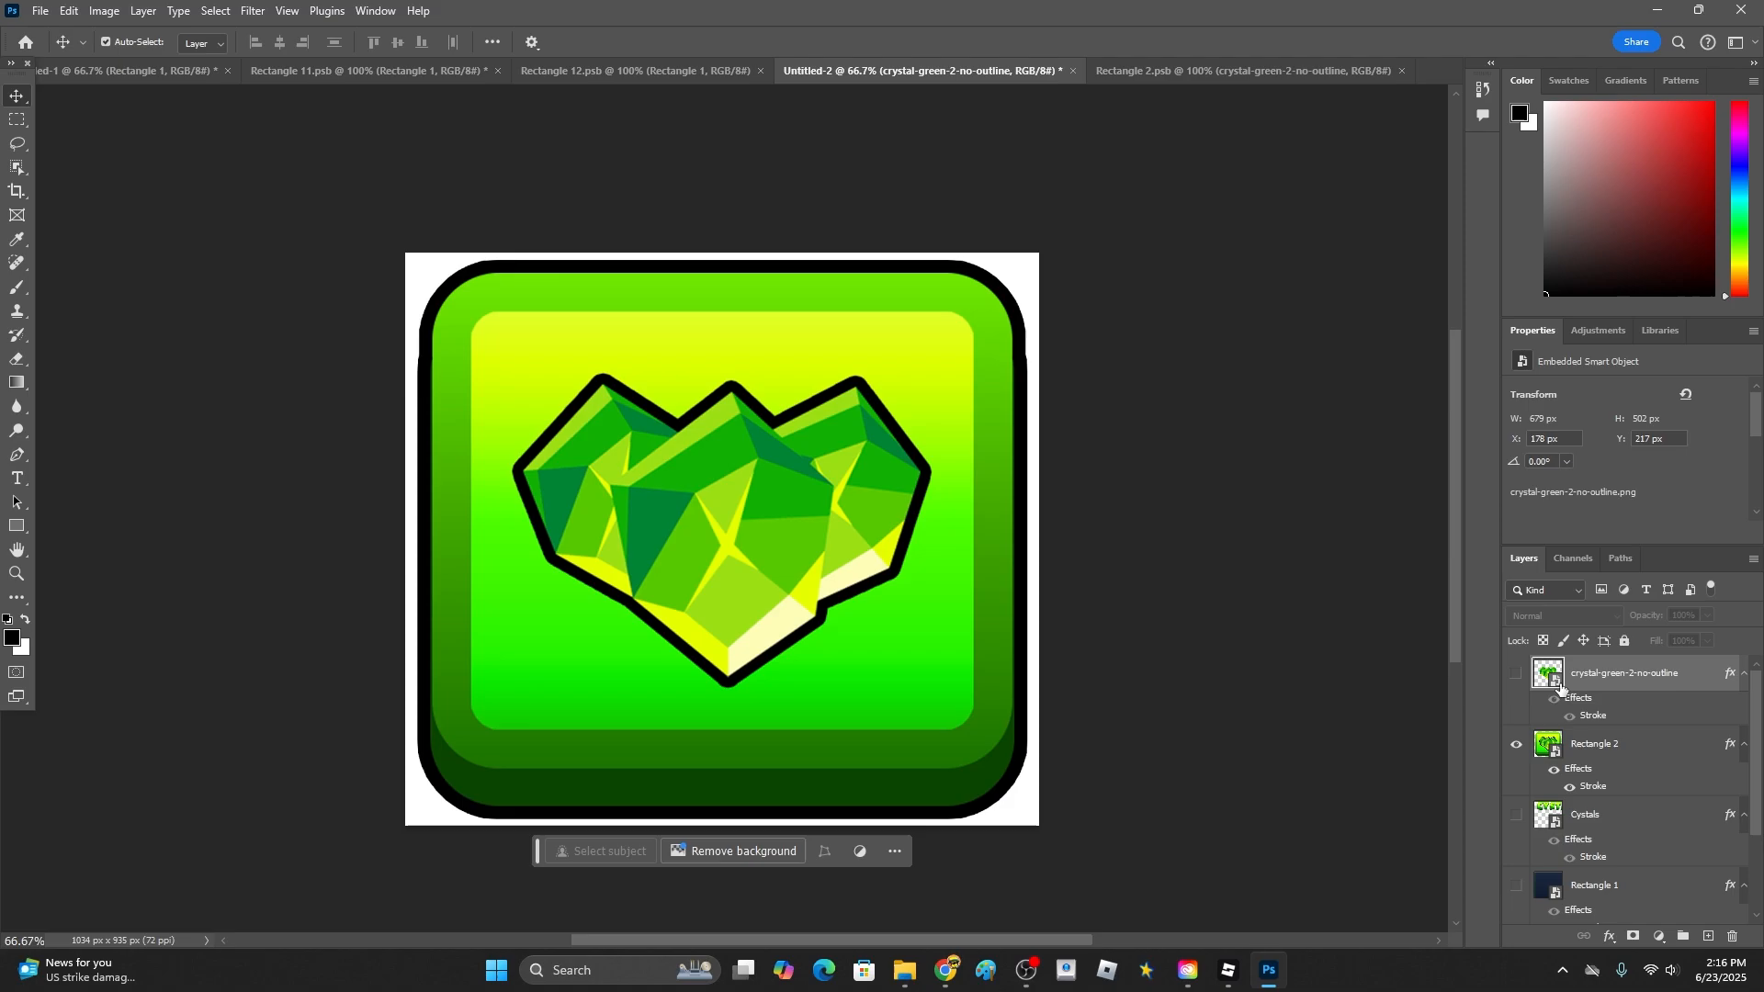
key(Delete)
- Duplicate the crystal button as an independent smart object copy and hide the original
key(ctrl+j)
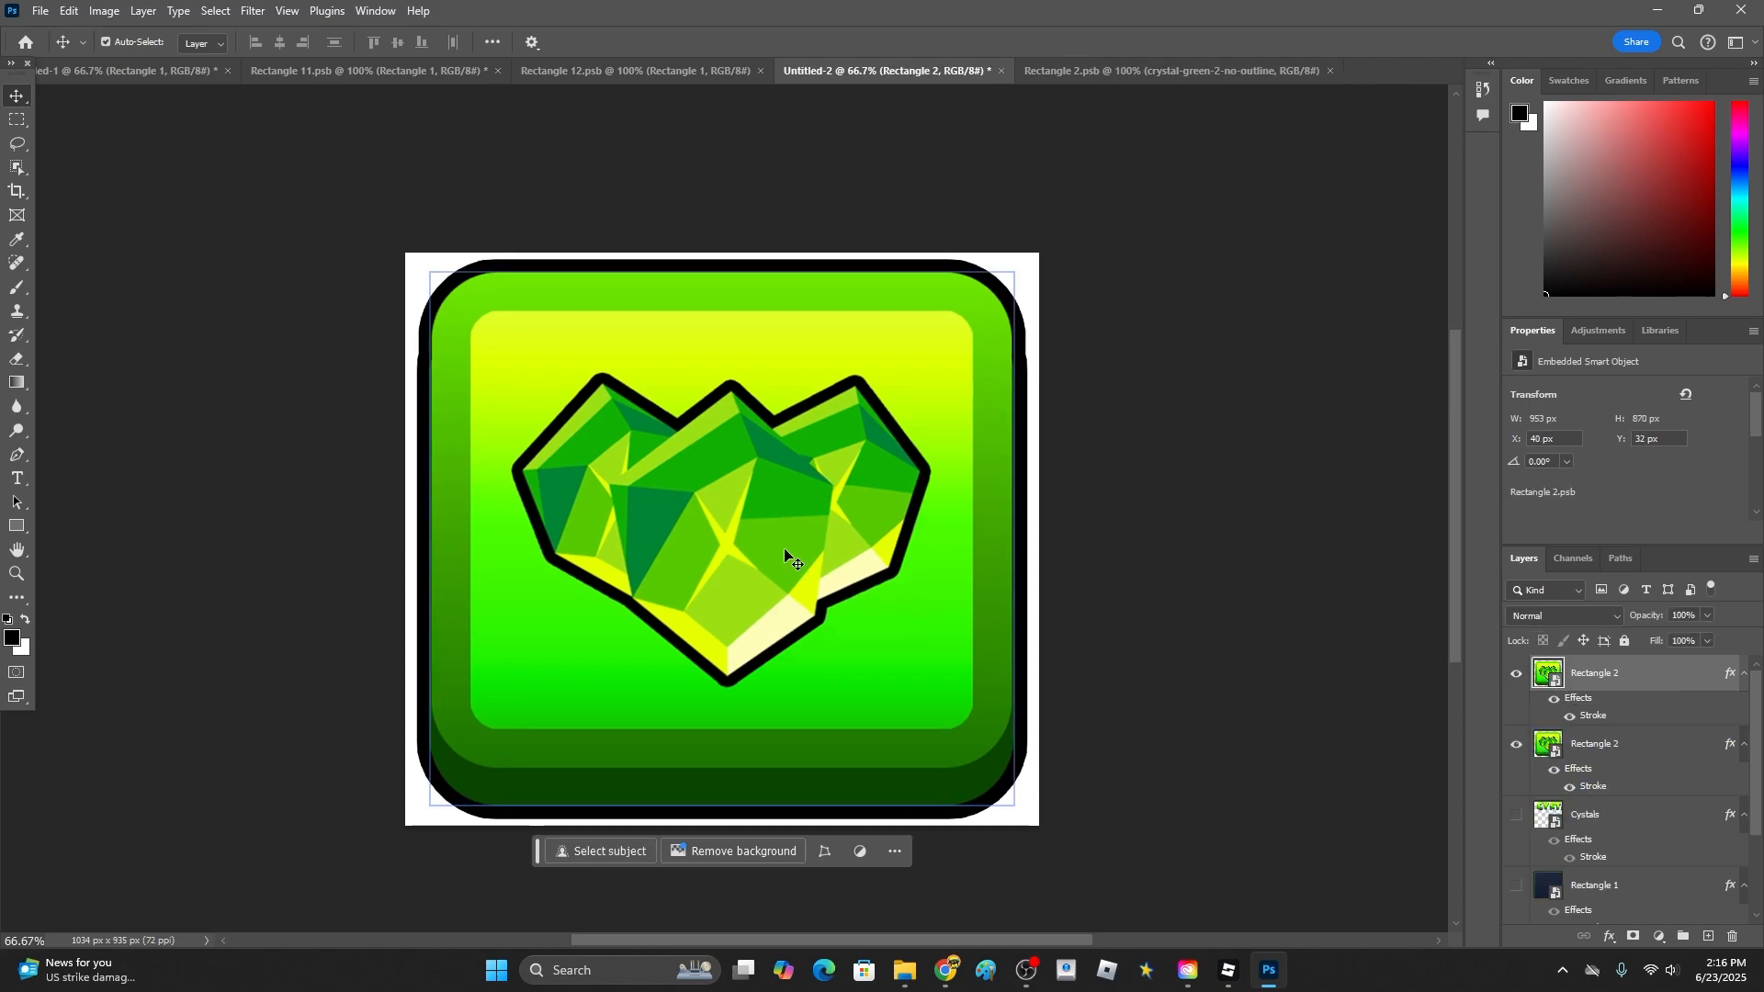
drag(620, 401, 621, 401)
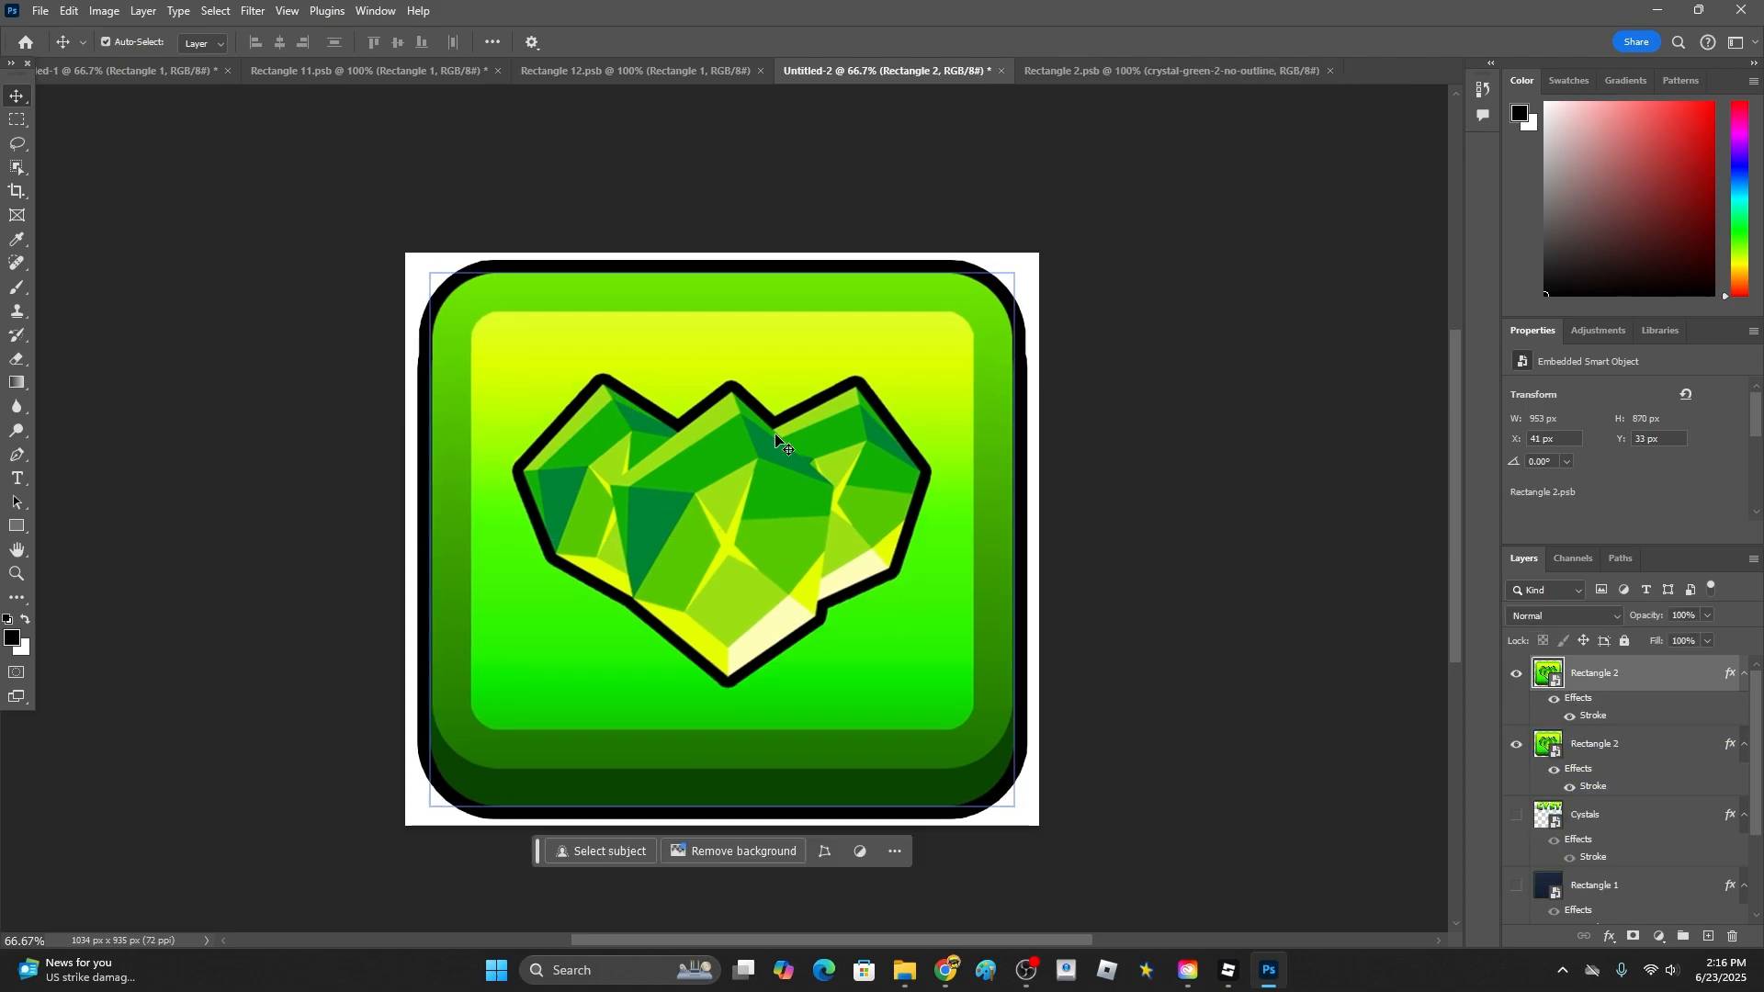
click(1517, 744)
- Open the button copy's contents, hide the rectangle's drop shadow effect and save the smart object
double_click(1553, 676)
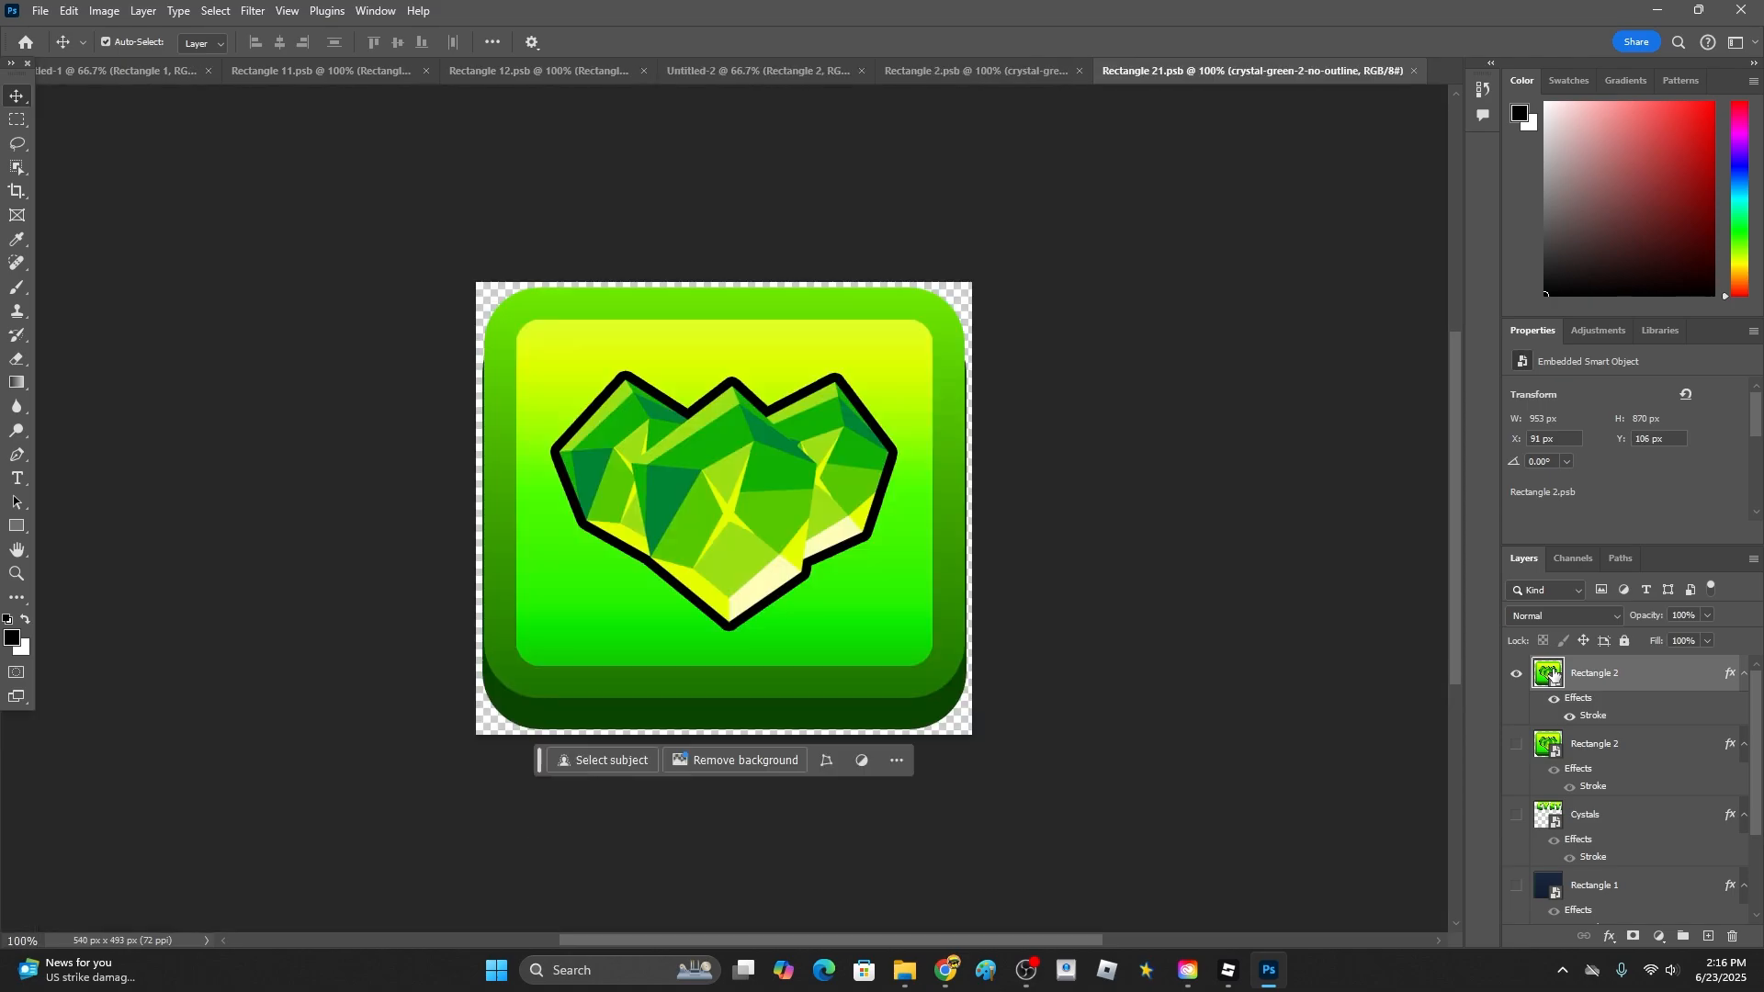
click(1543, 739)
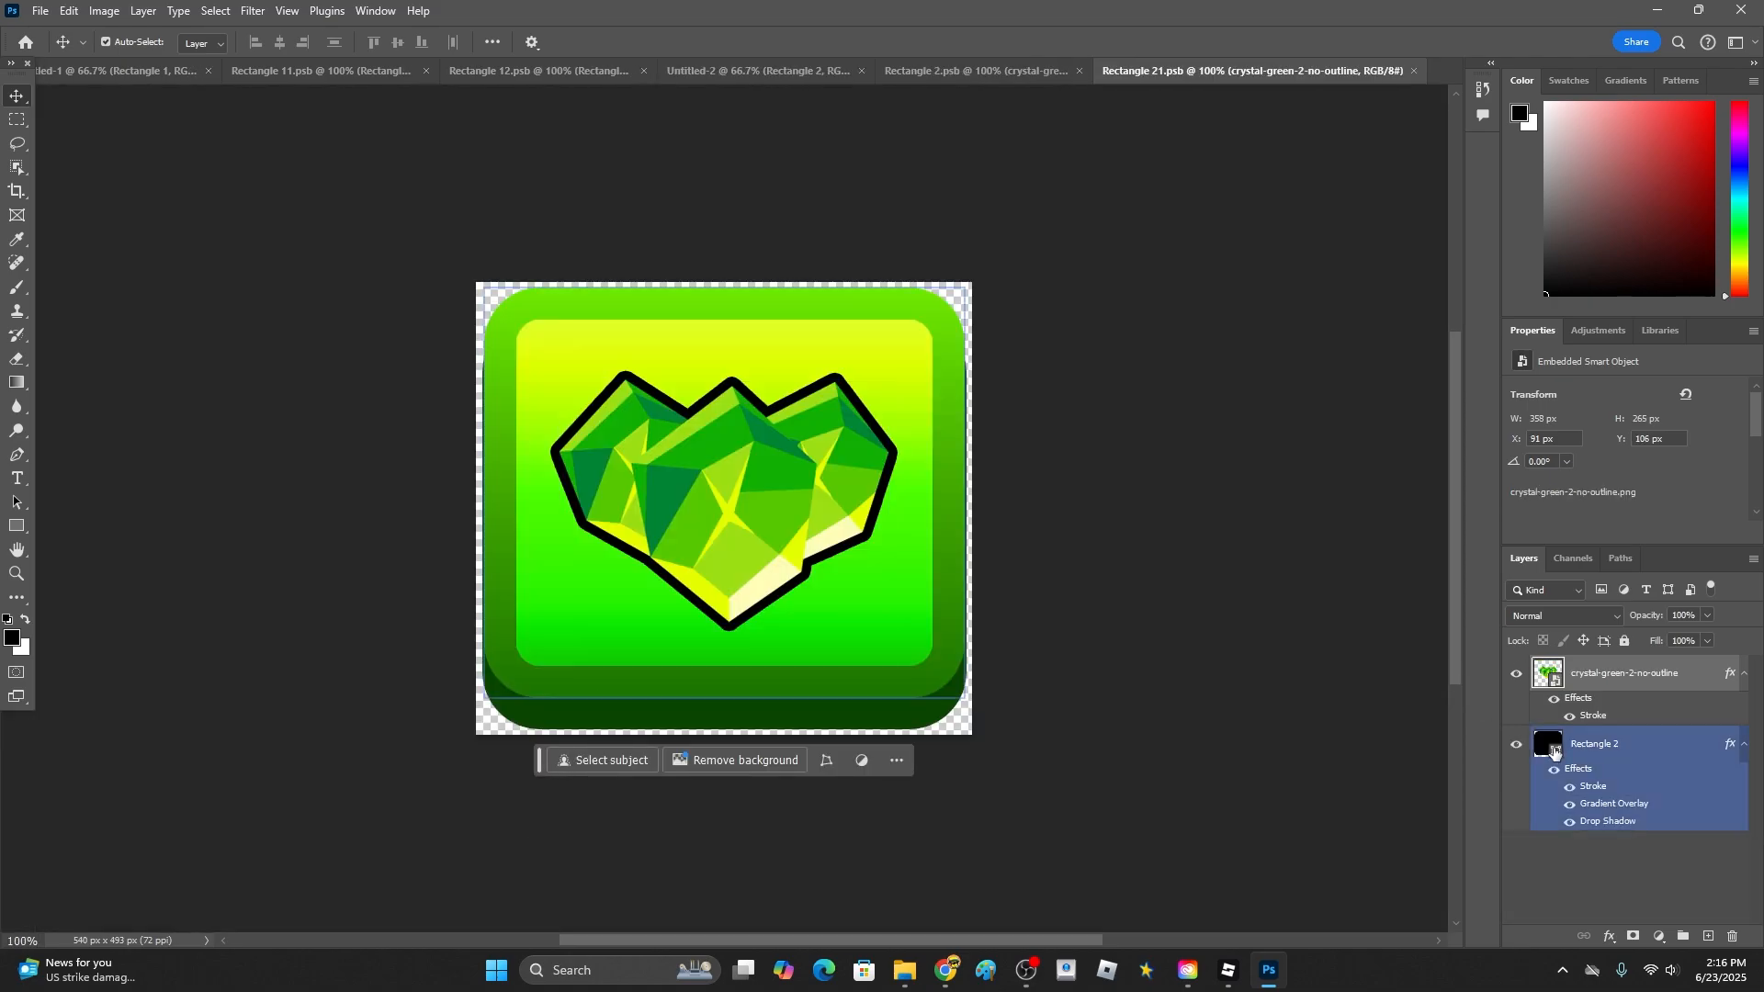
click(1570, 821)
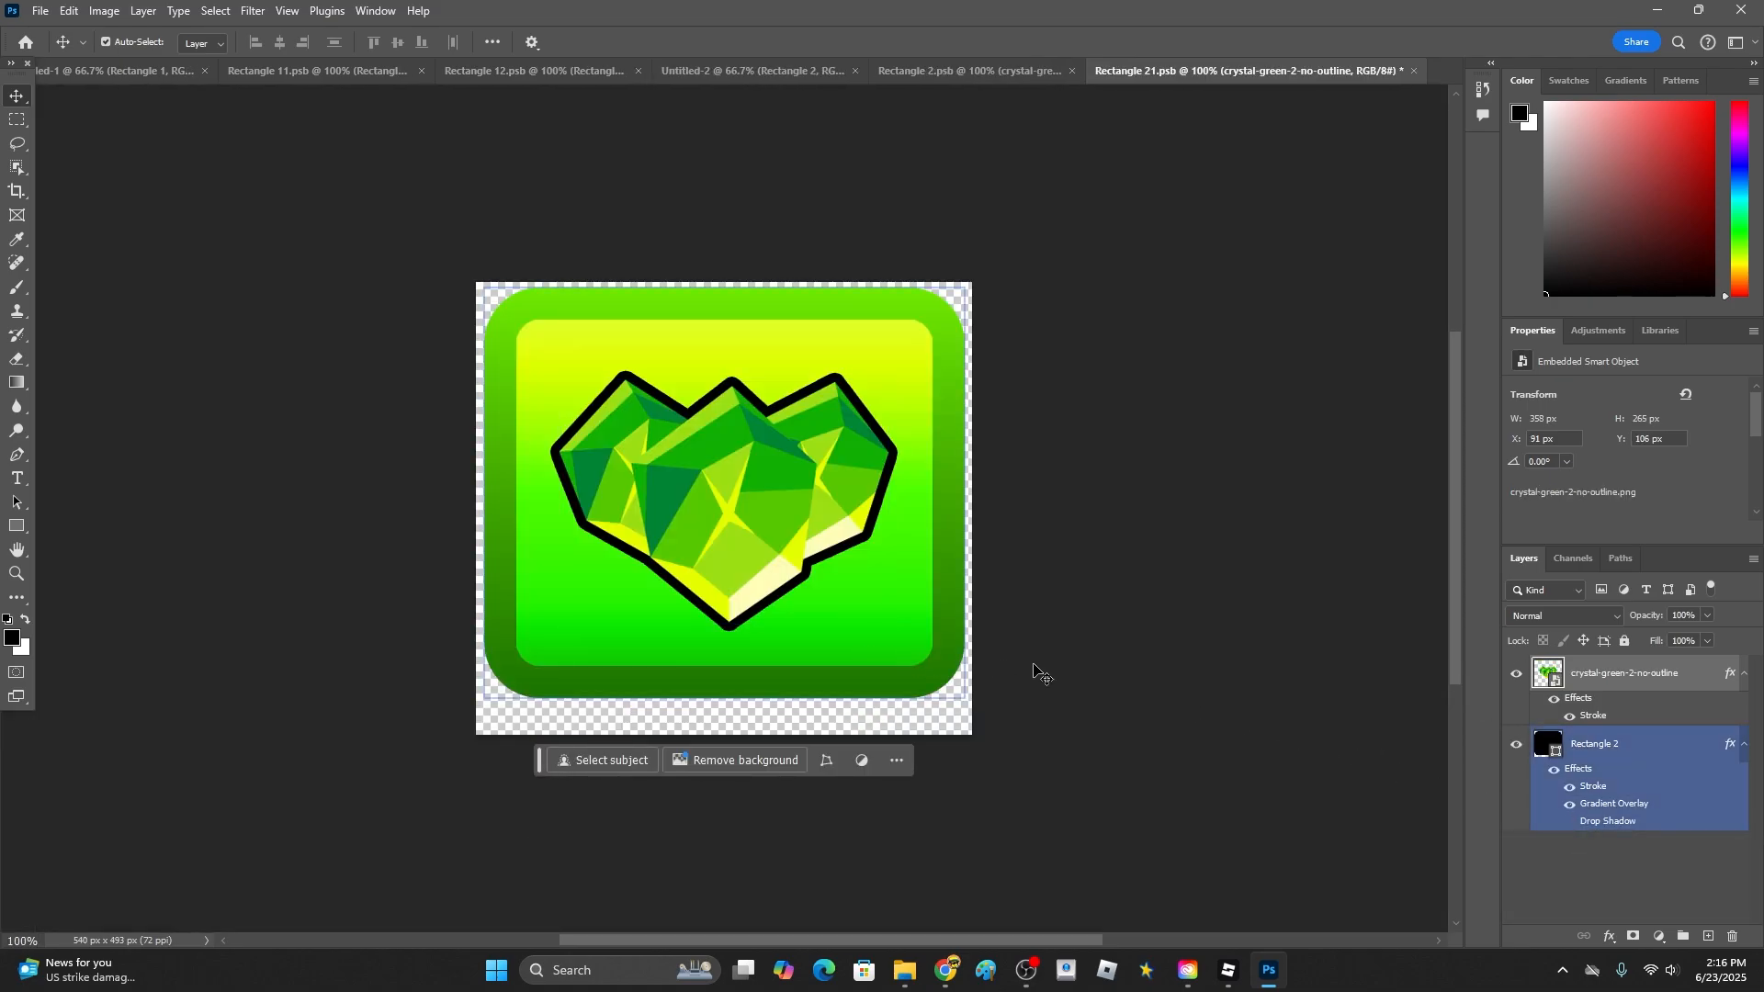
click(1127, 659)
key(ctrl+s)
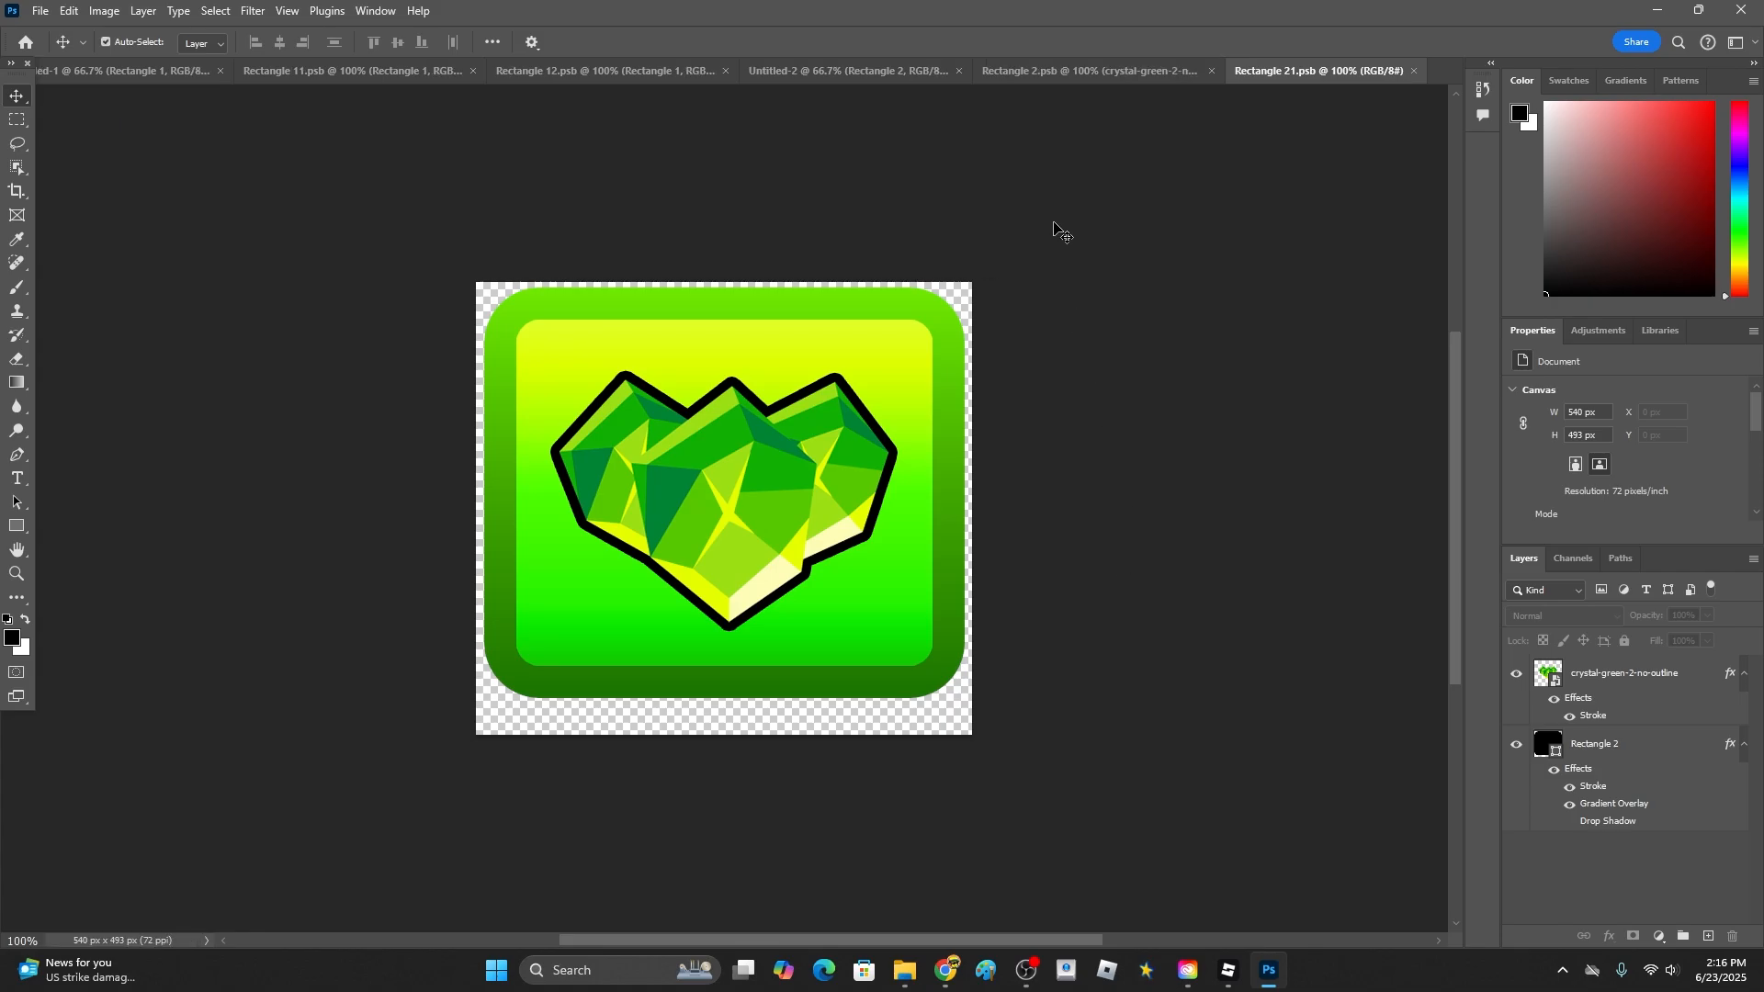
- Return to Untitled-2, show the original button and lower the copy to Y 94 px, aligned with the original's base
key(ctrl+Tab)
click(1516, 744)
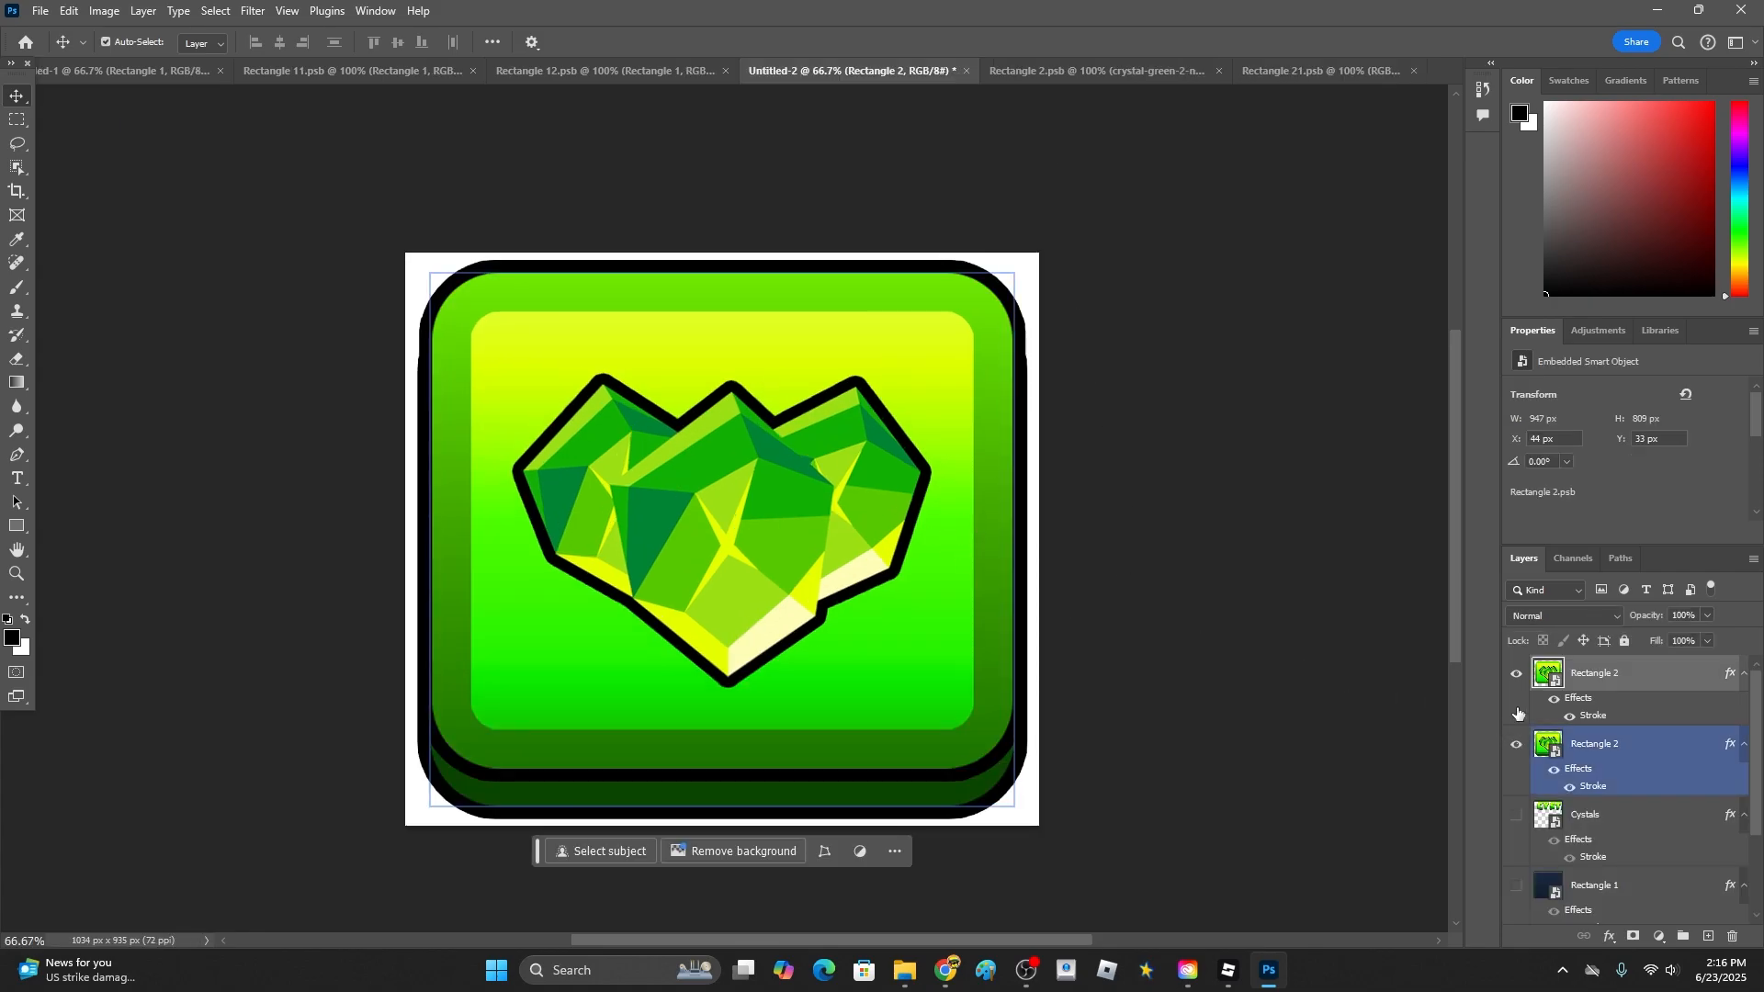
click(1517, 747)
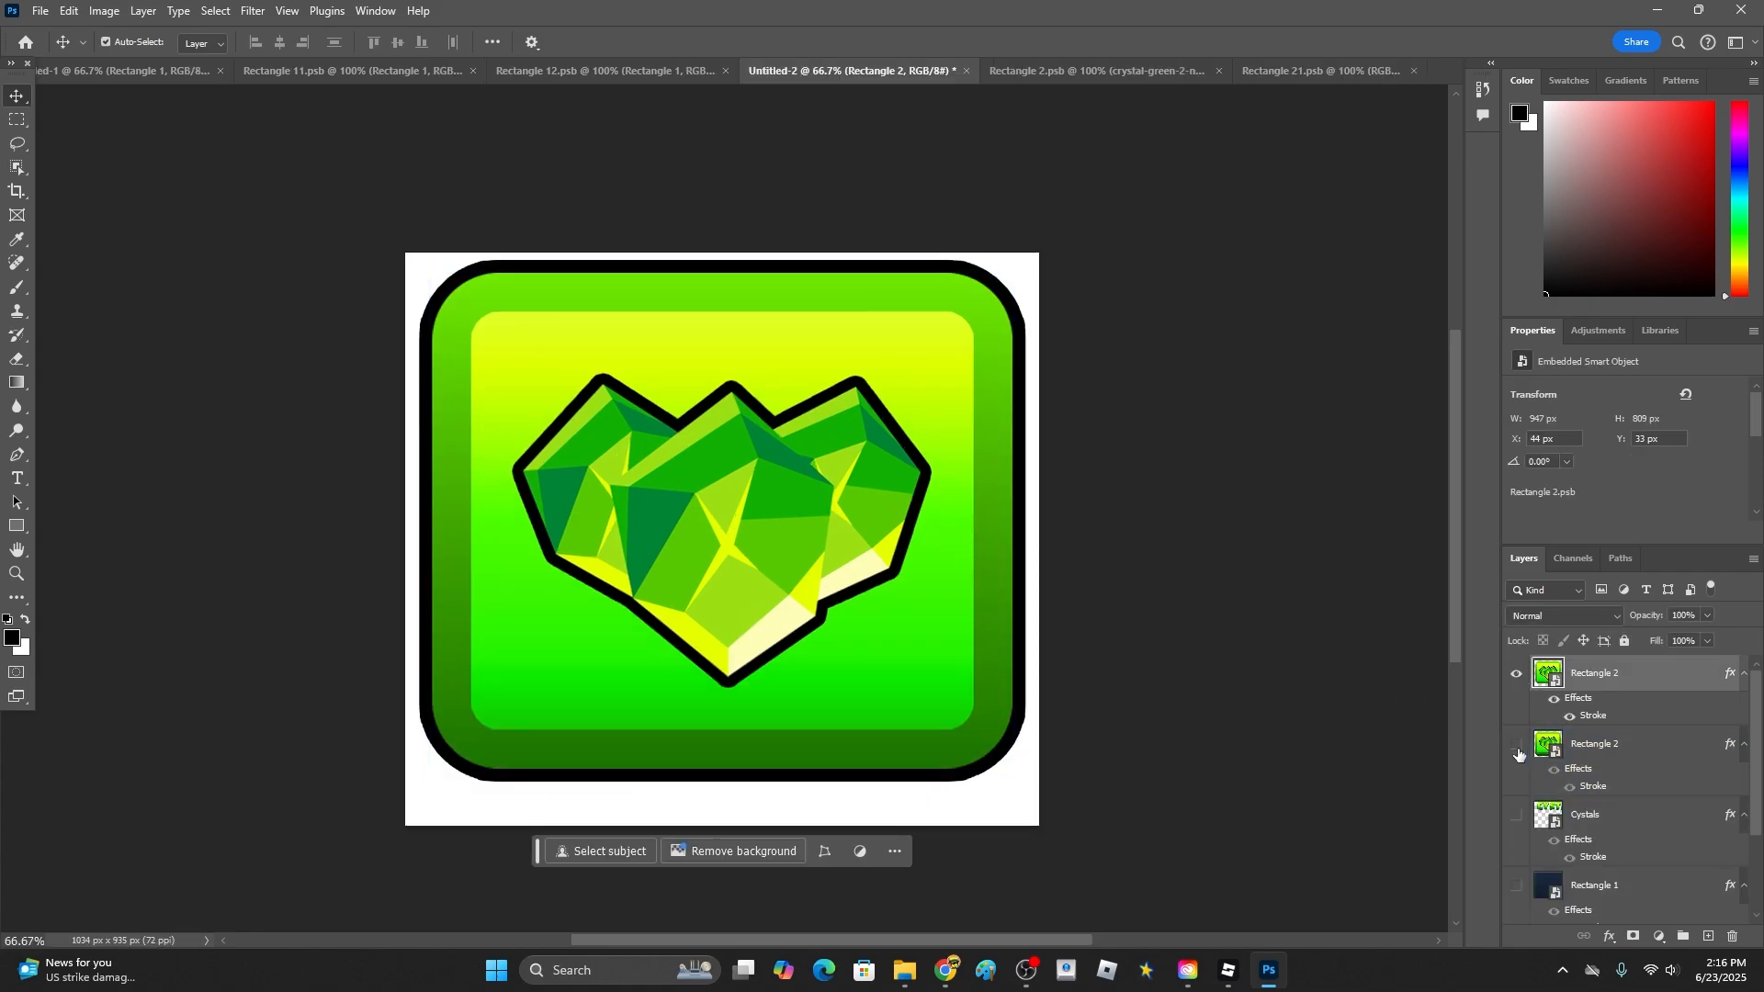
click(1517, 746)
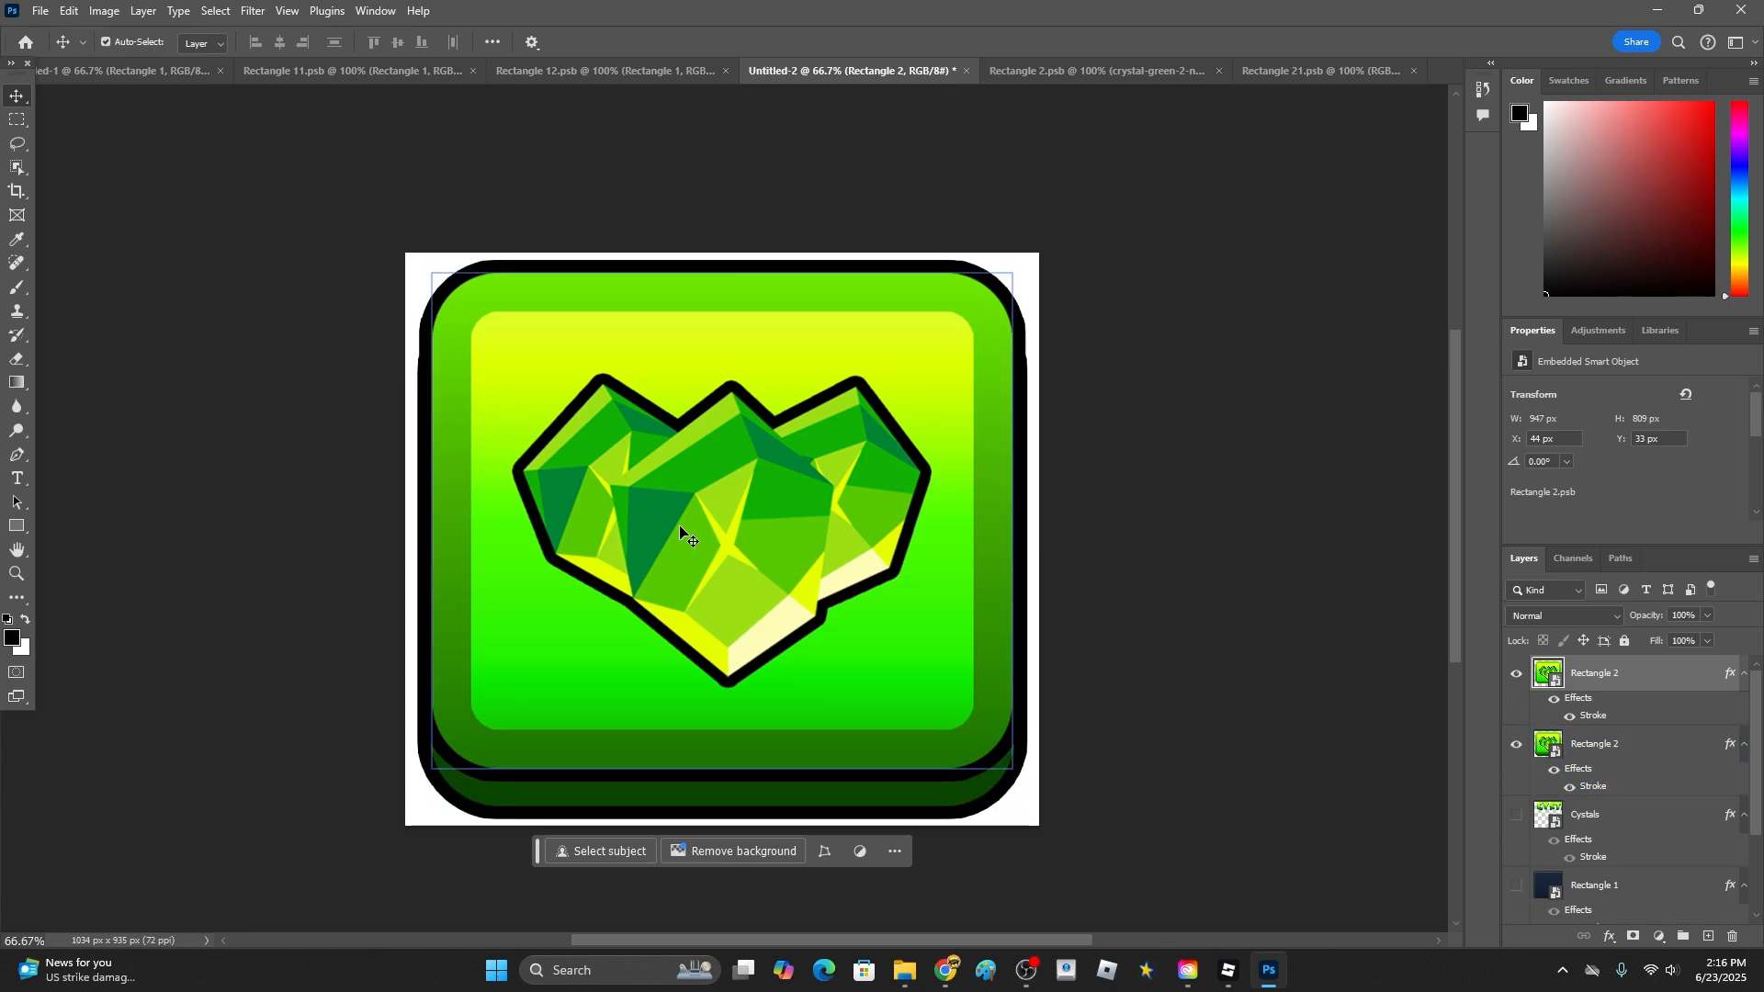
drag(684, 523, 687, 559)
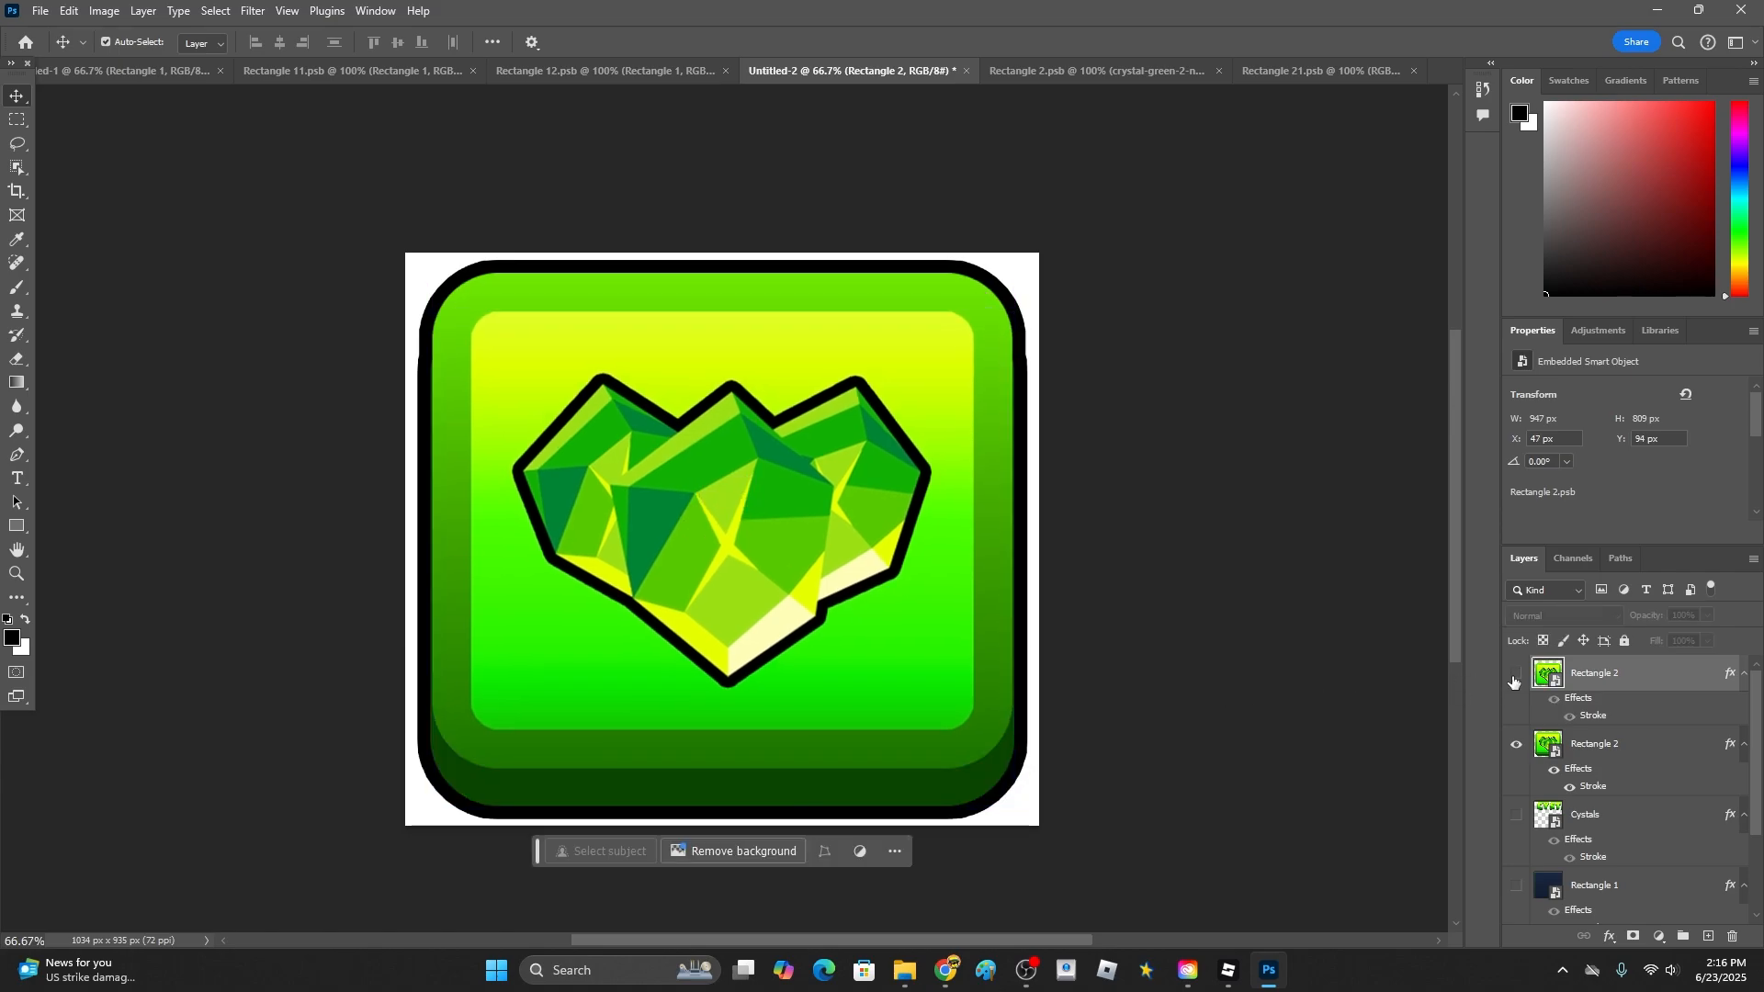
drag(647, 706, 647, 745)
- Toggle the visibility of the two button layers in turn to compare the raised and pressed states
click(1519, 675)
click(1522, 675)
click(1522, 676)
click(1522, 675)
click(1521, 675)
click(1516, 744)
click(1516, 744)
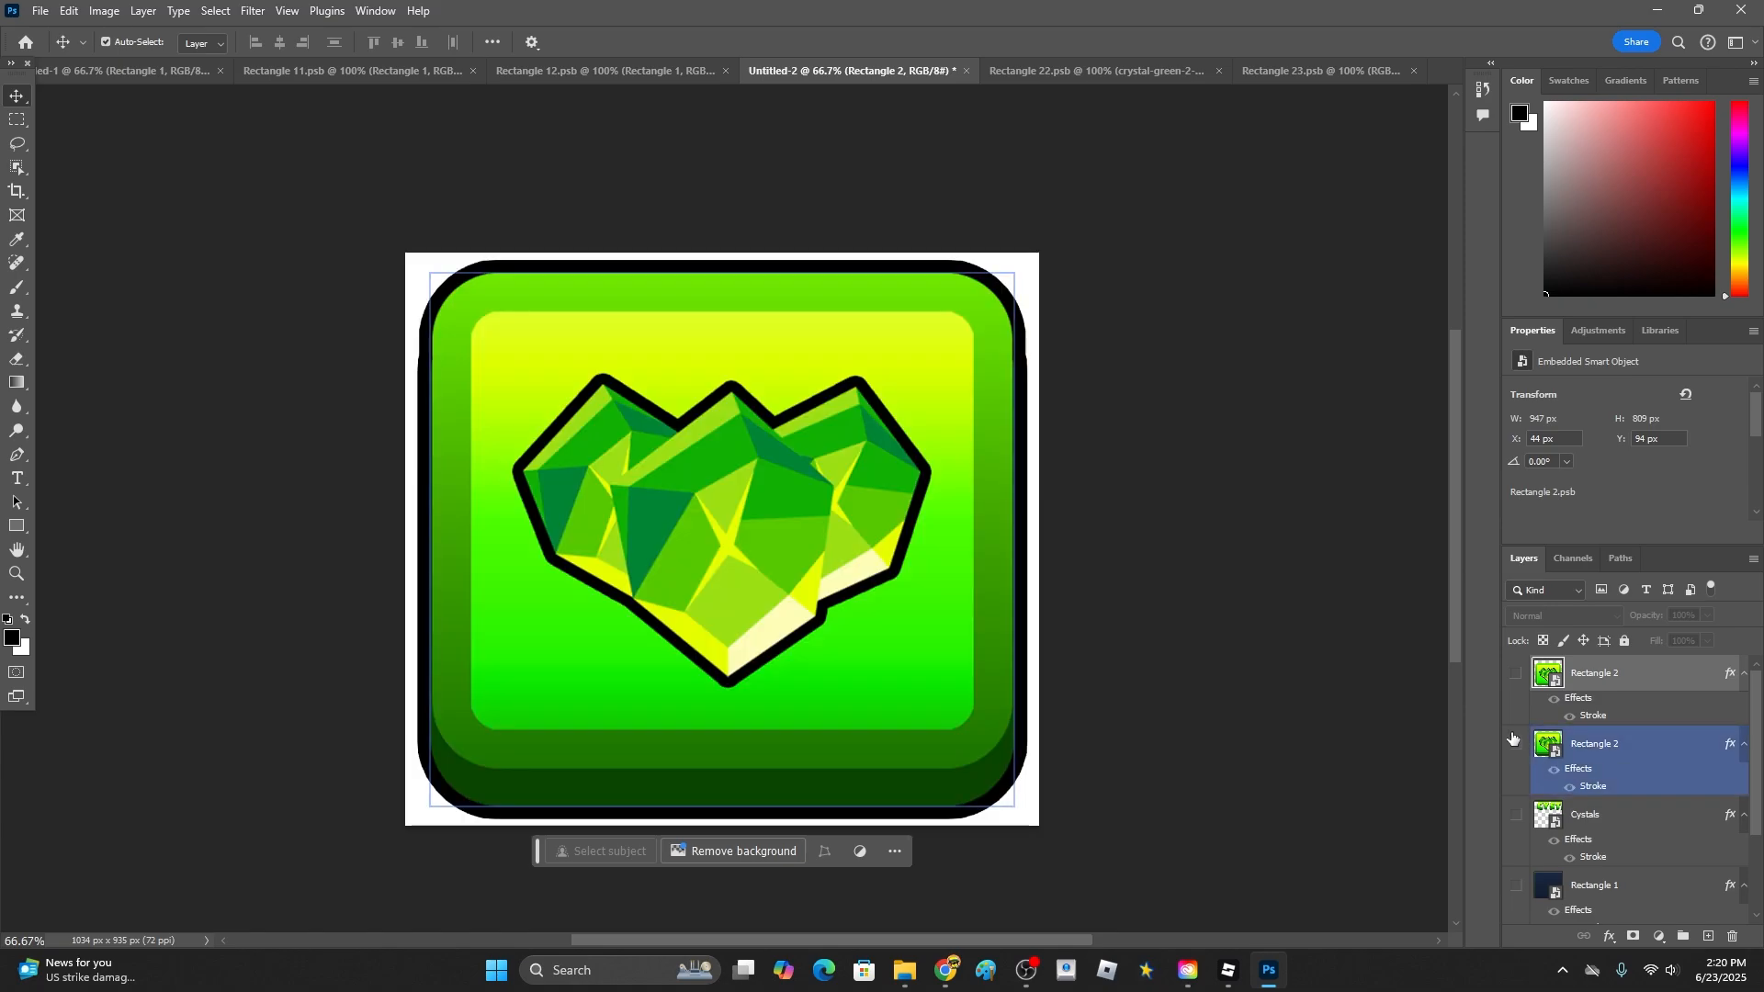
click(1516, 745)
click(1520, 677)
click(1519, 678)
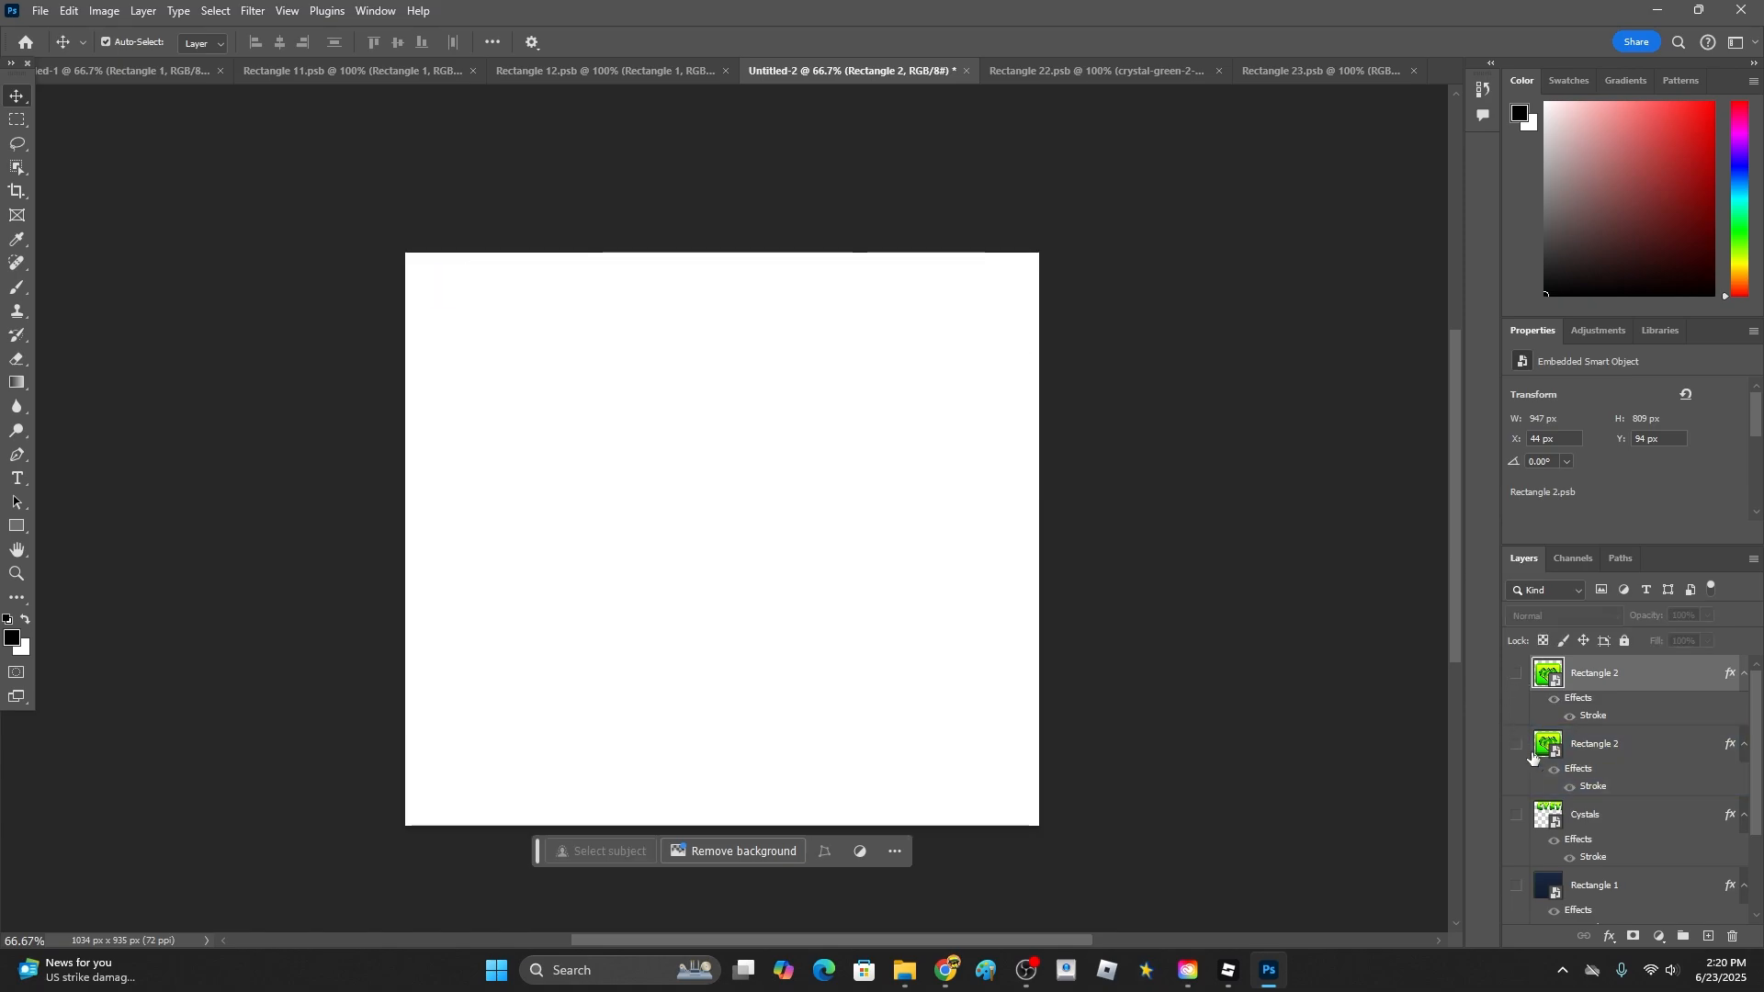
click(1518, 746)
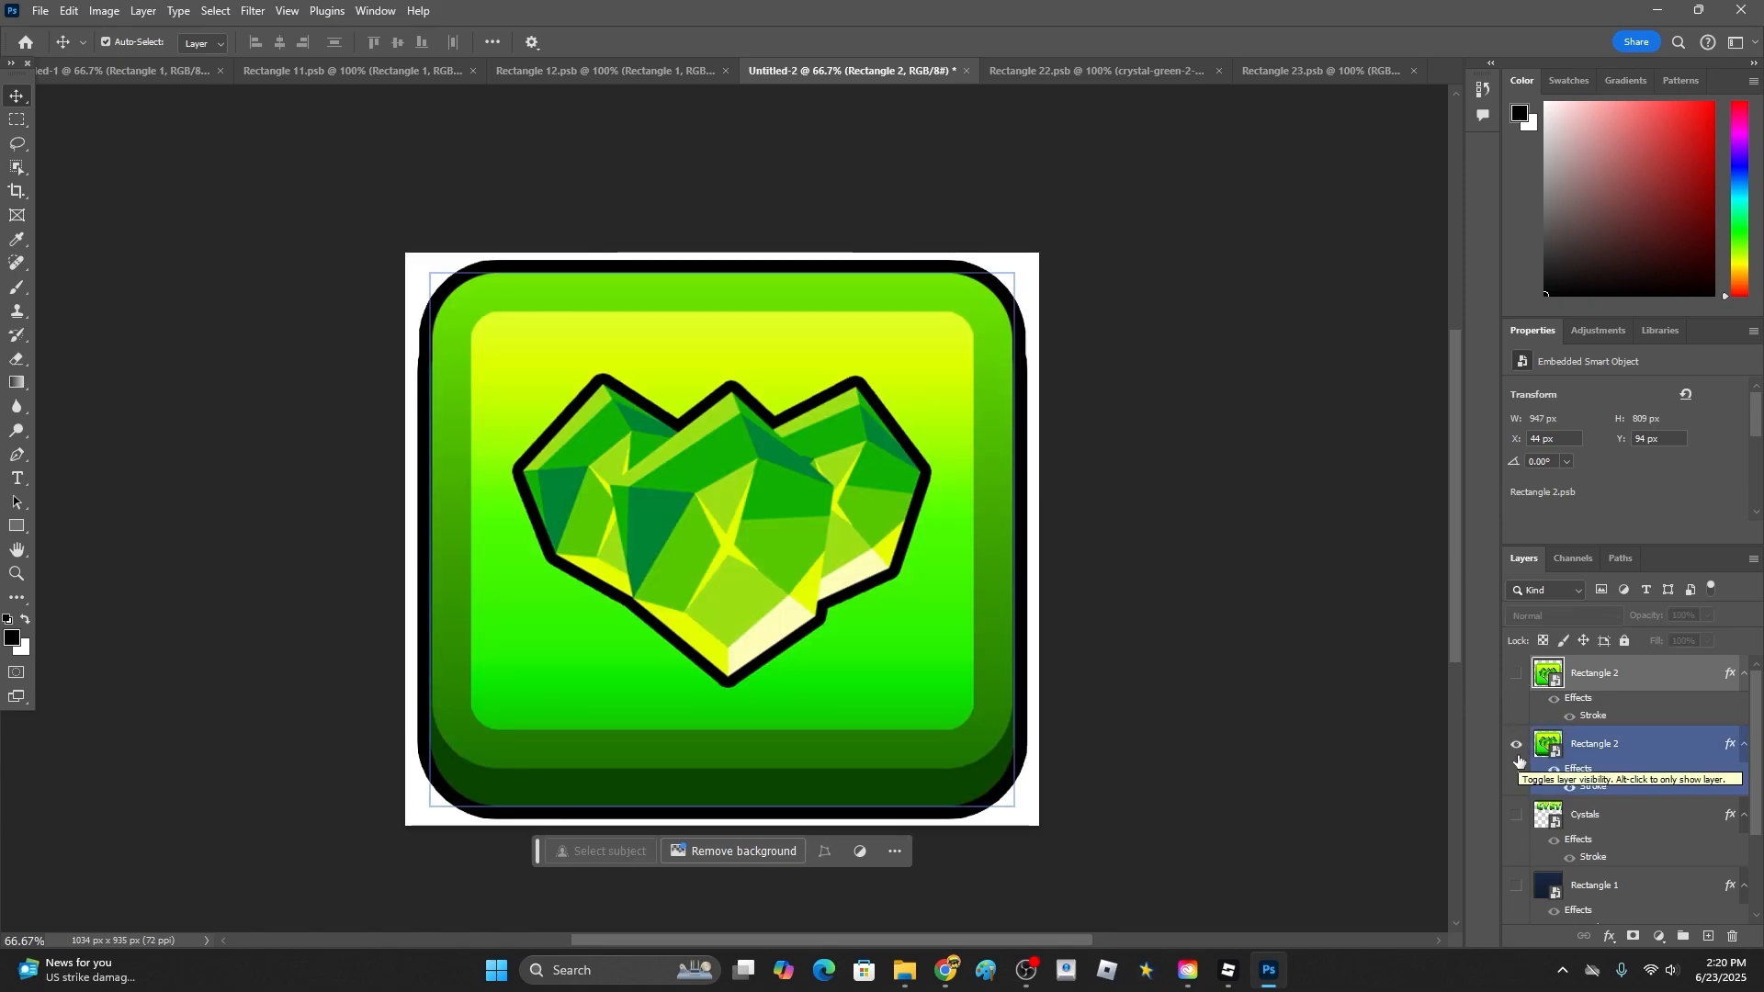
click(1517, 745)
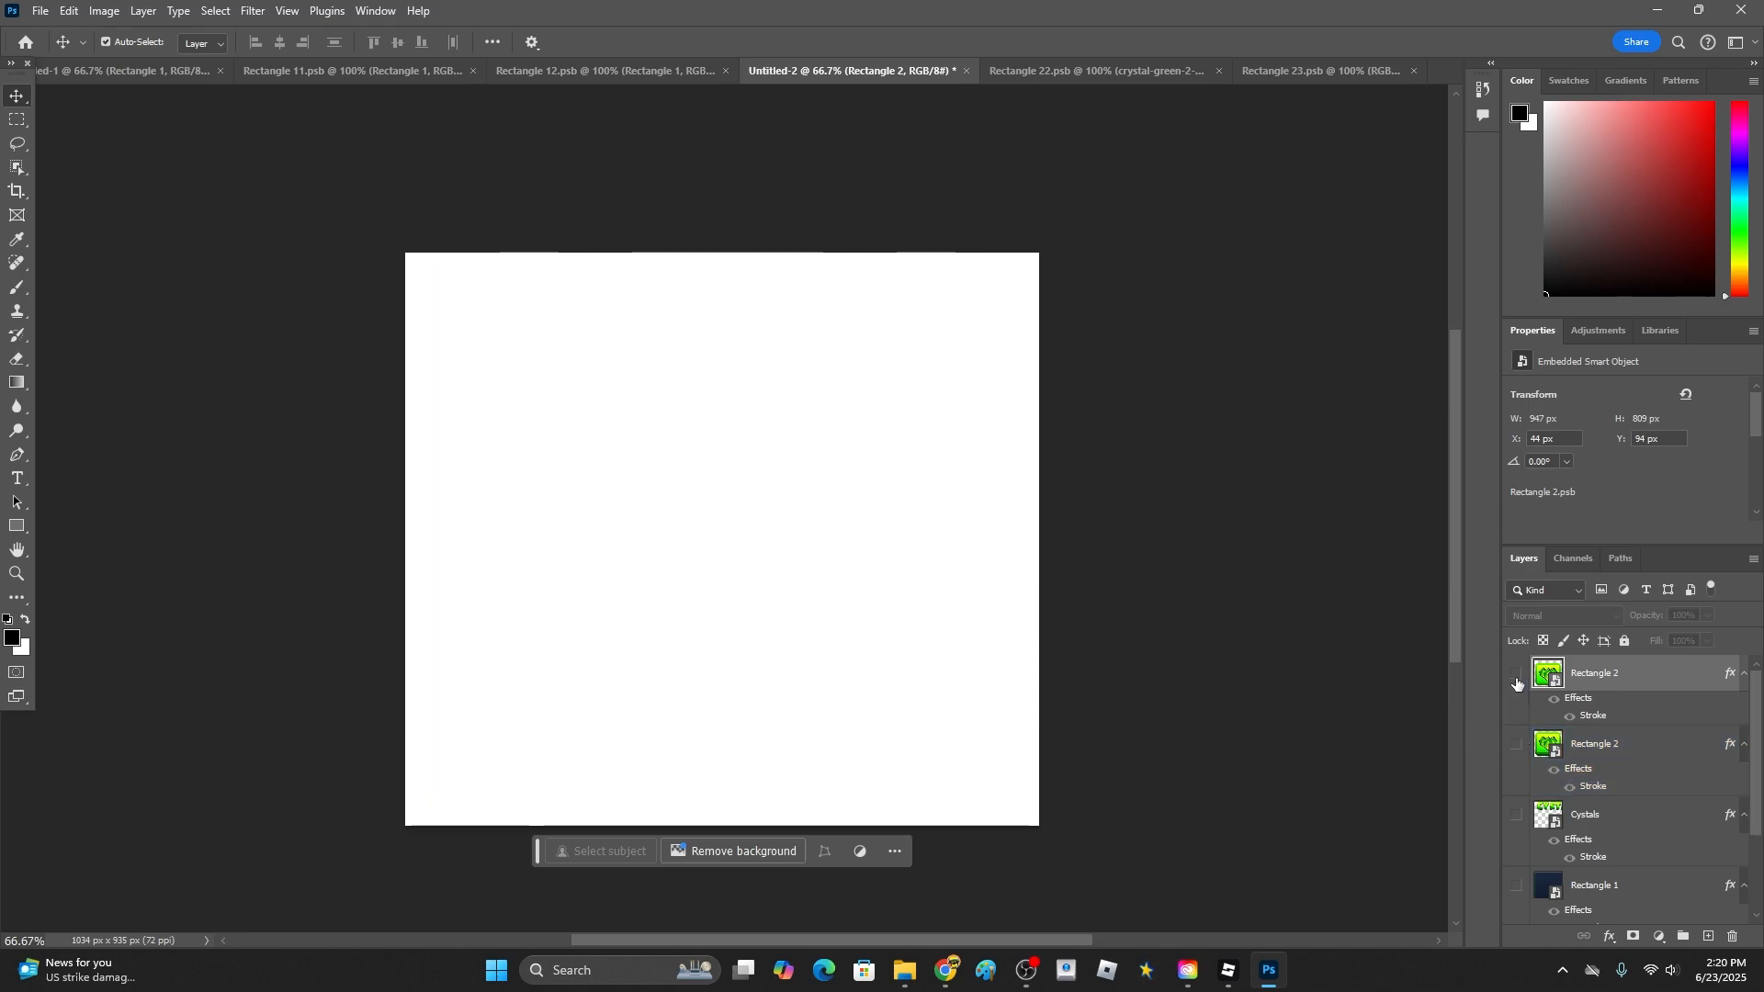
- Hide the pressed copy, show the original raised crystal button layer and export the image
click(1515, 675)
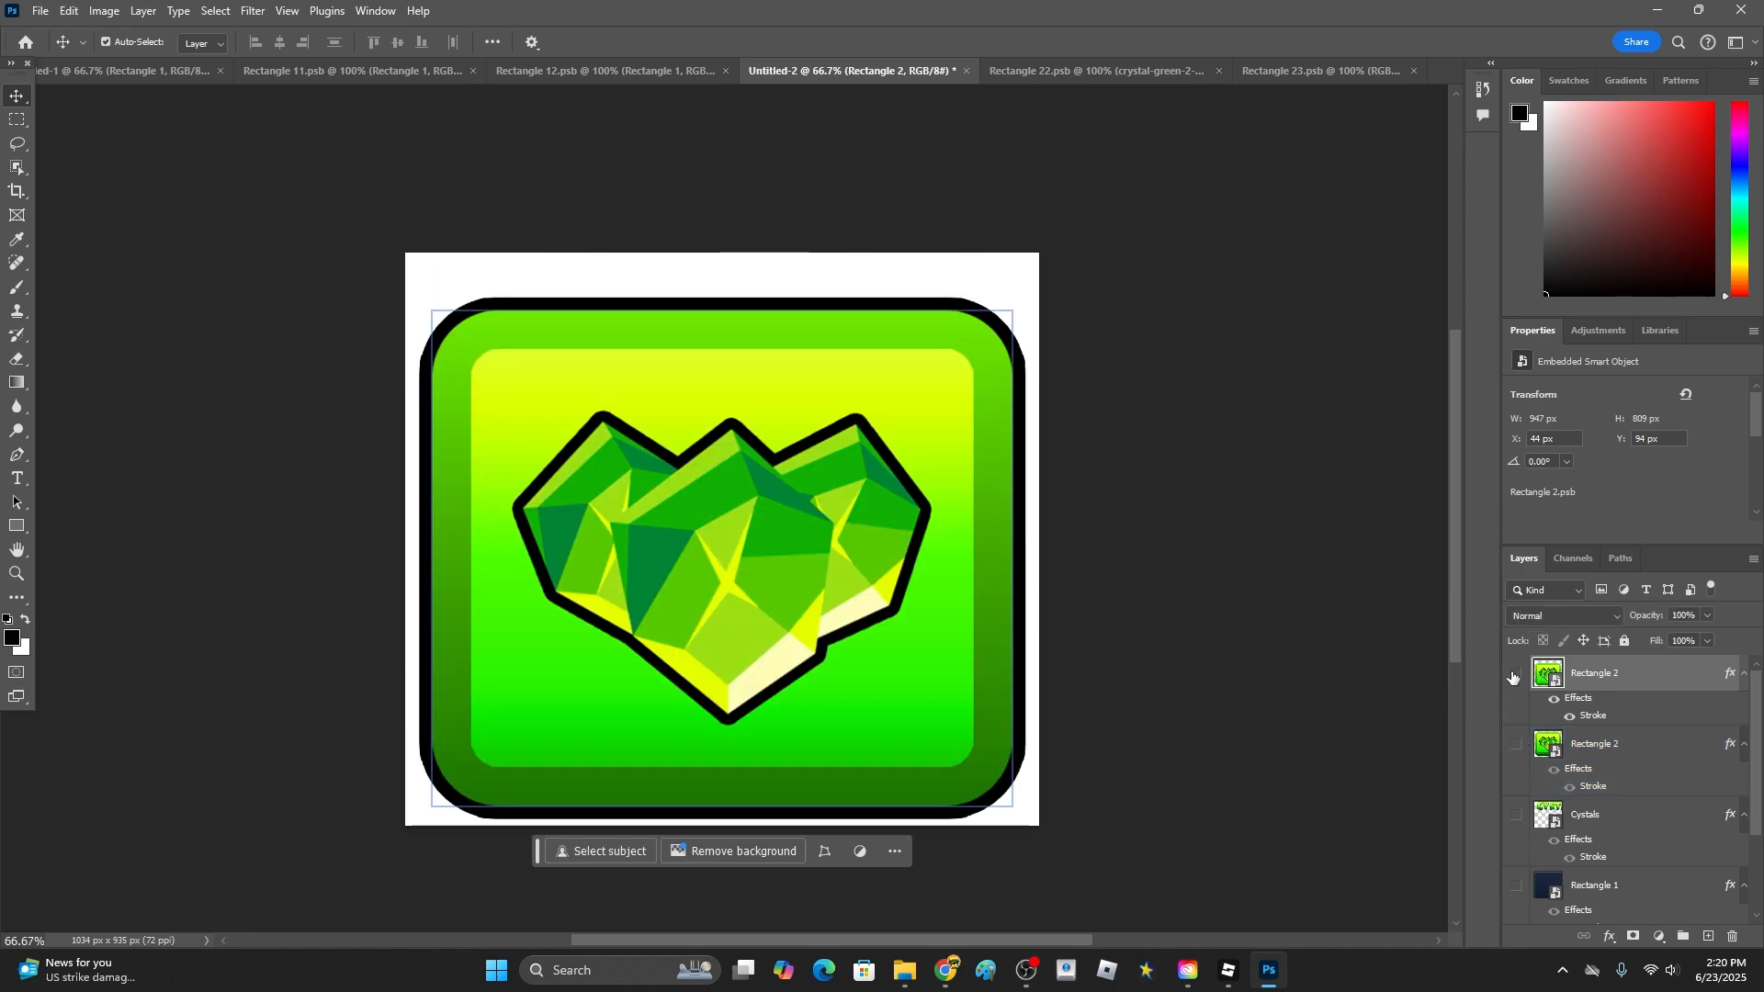
click(1515, 676)
click(1516, 748)
click(40, 10)
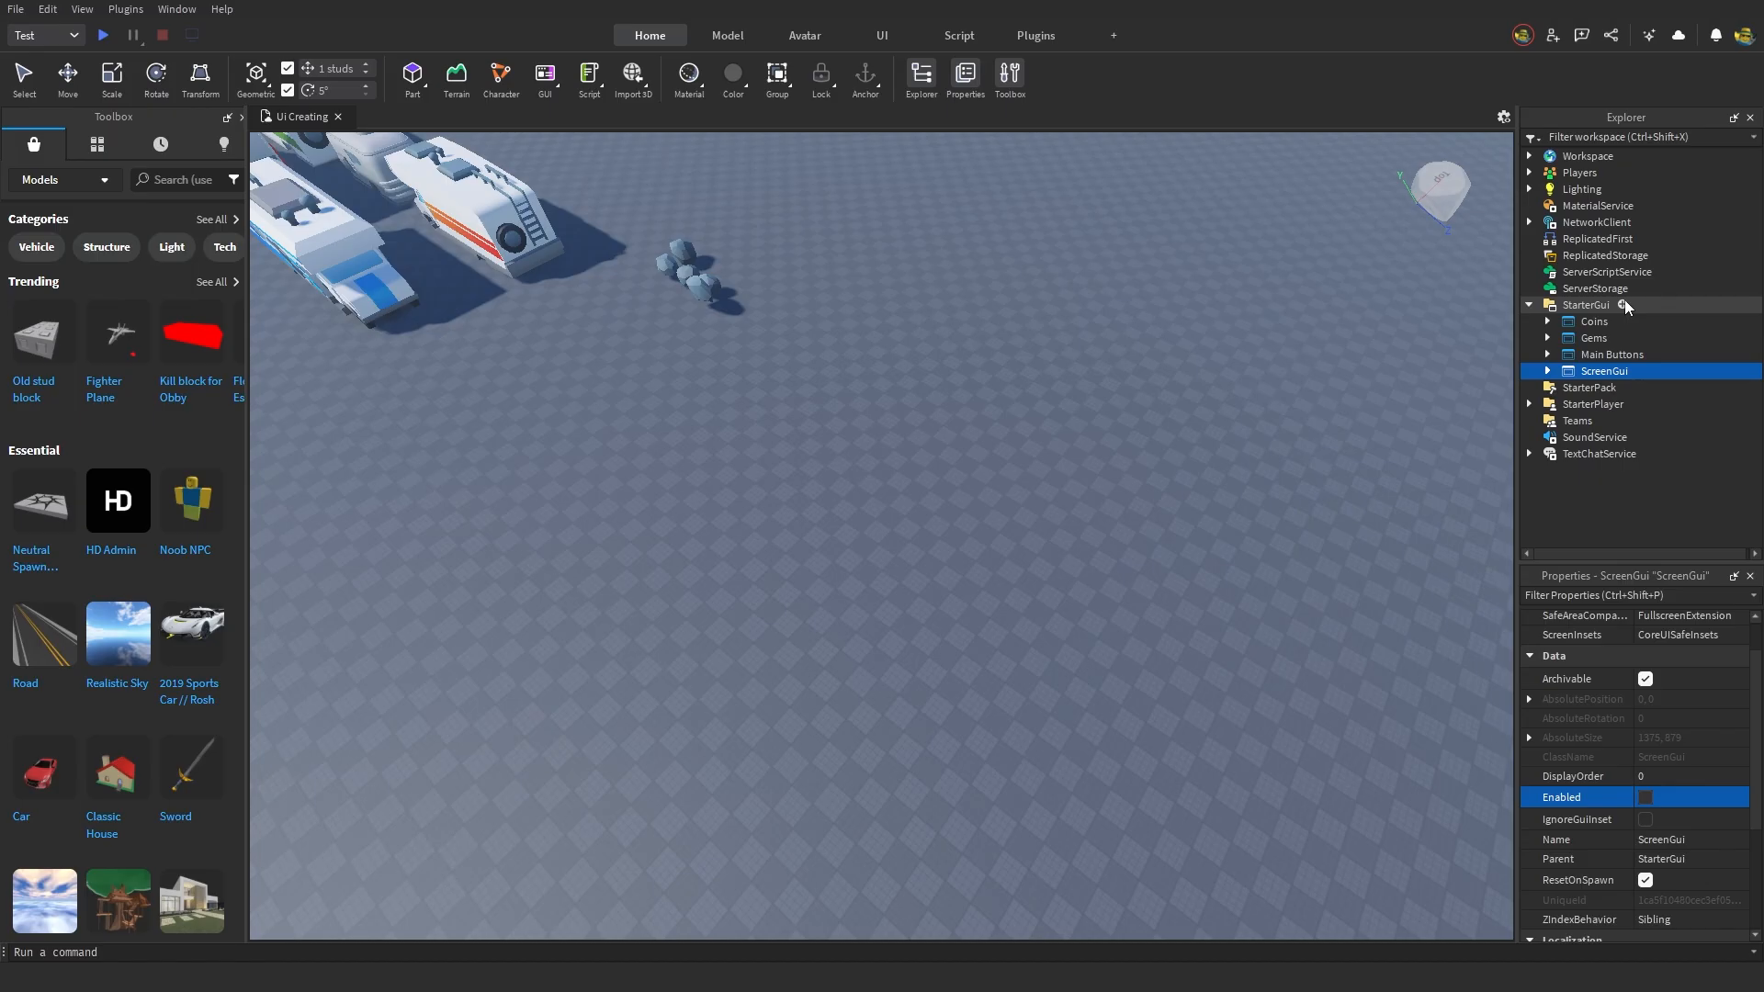
- Switch to Roblox Studio, add a ScreenGui to StarterGui and name it "Cystal GUI"
click(1748, 304)
click(1605, 374)
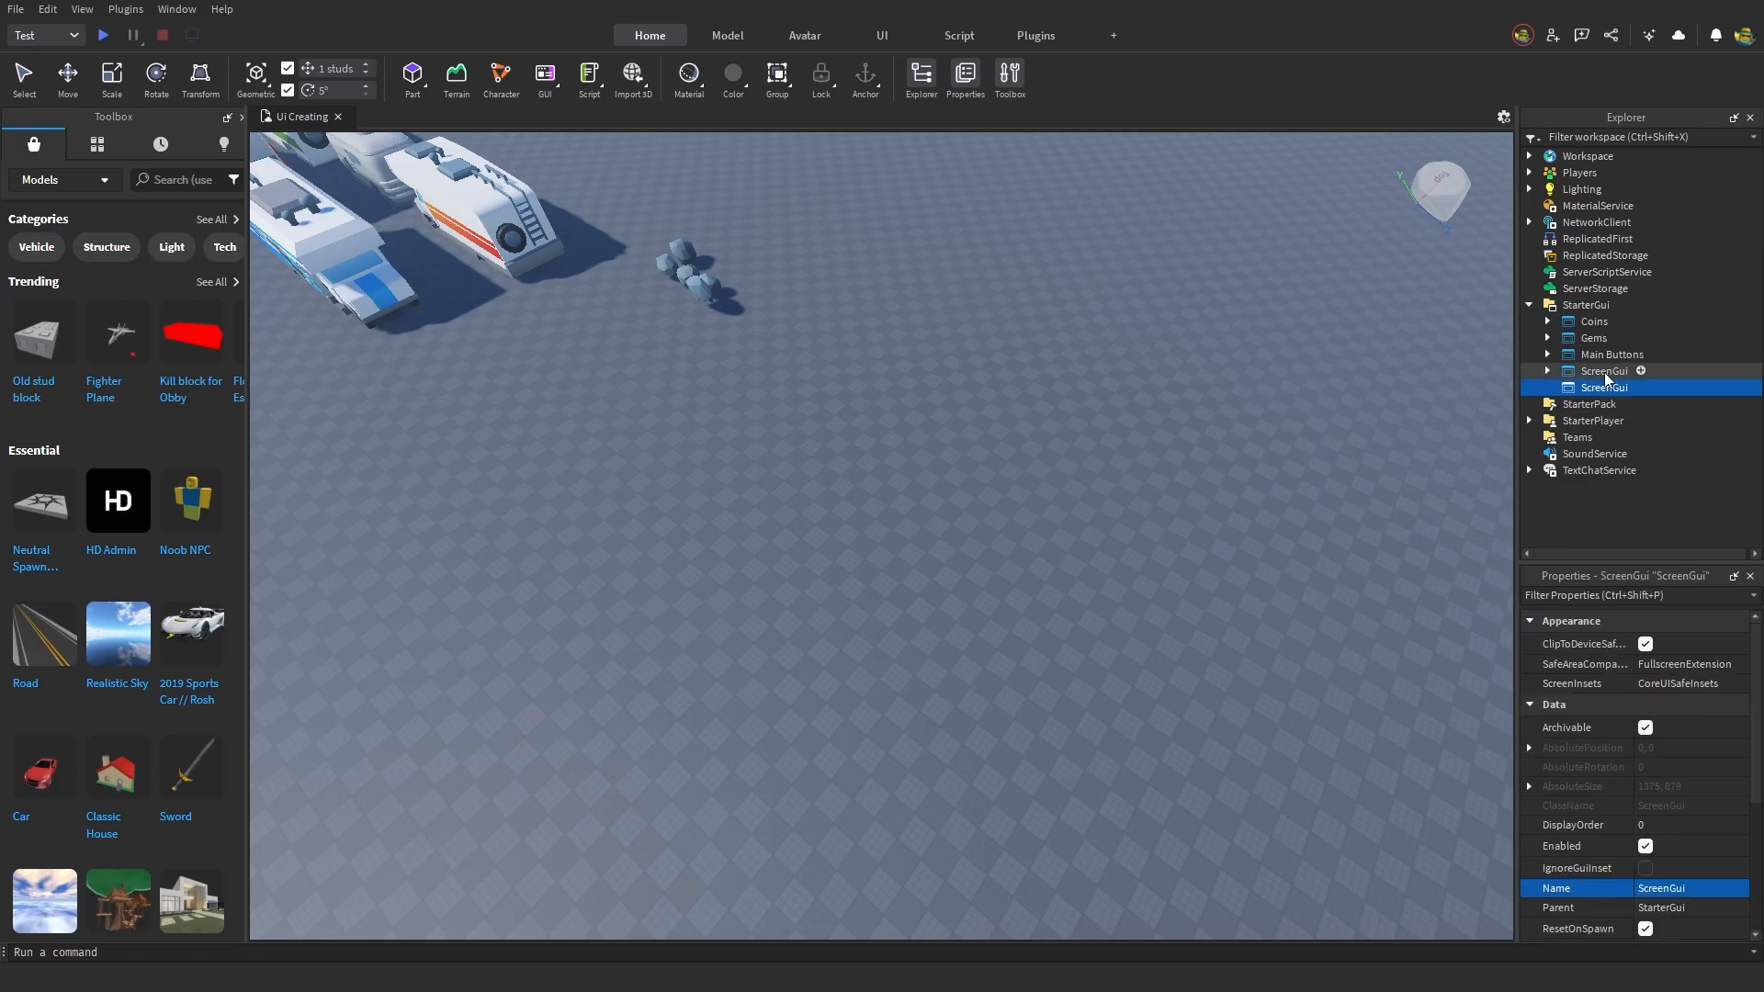
click(1673, 888)
text(Cystal GUI)
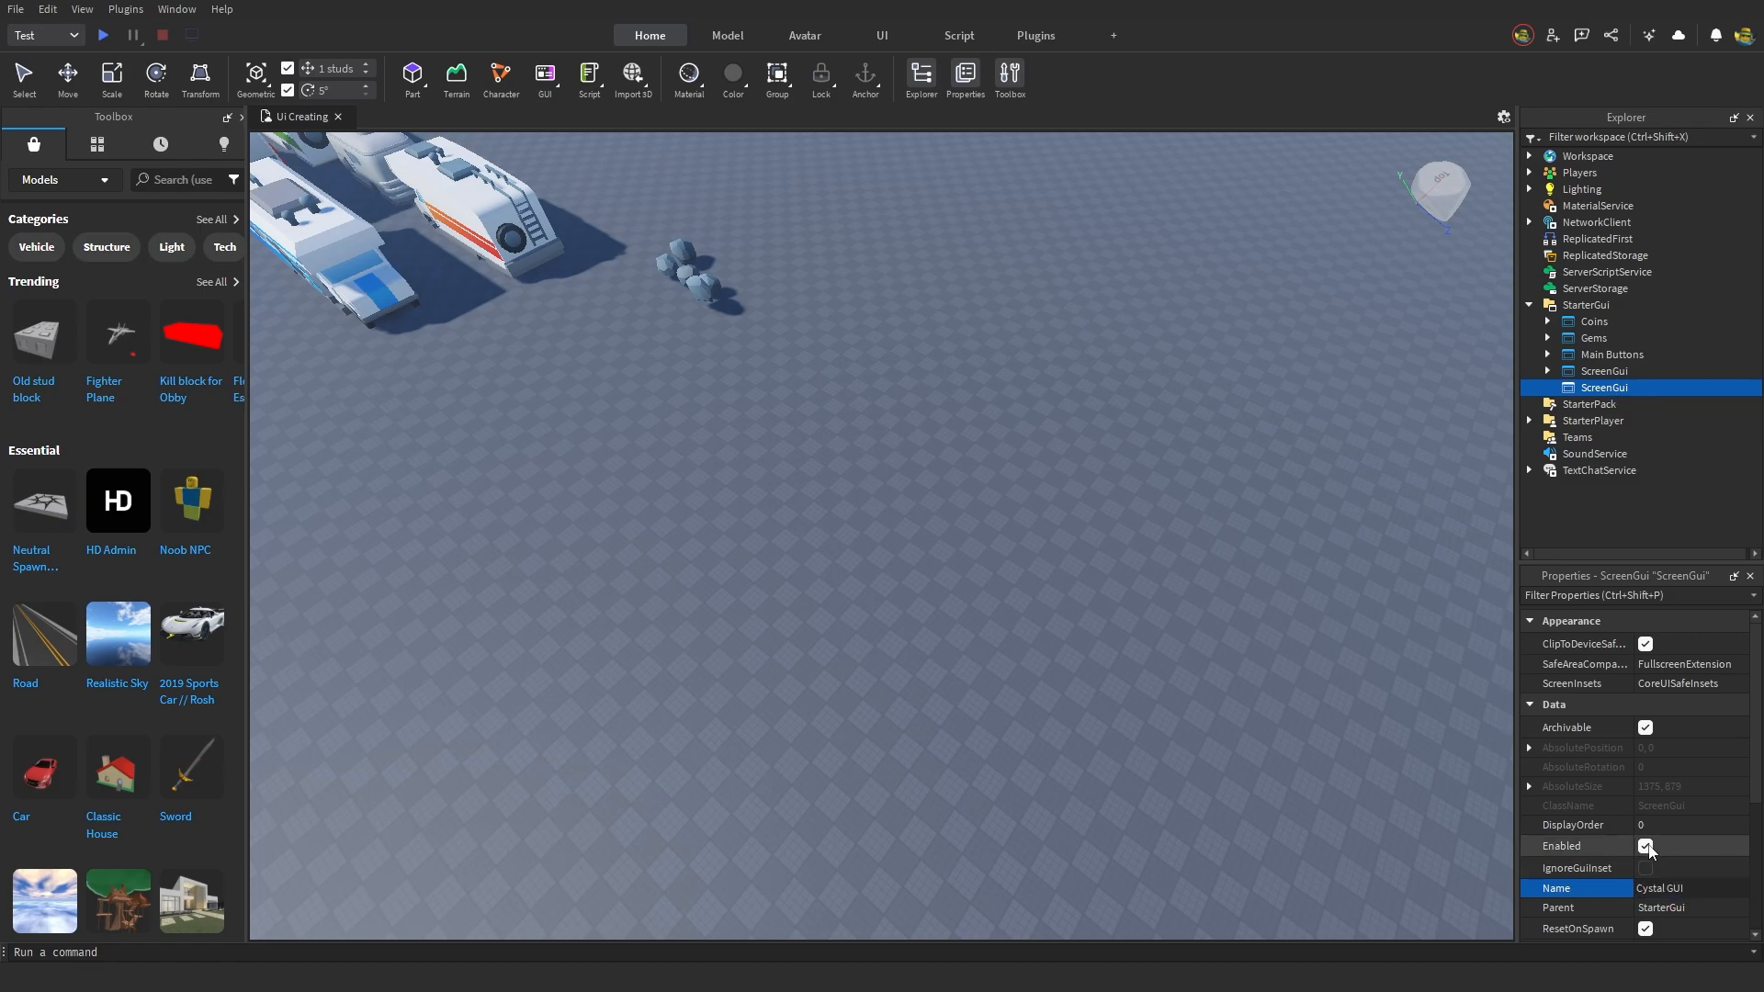
key(Return)
key(ctrl+i)
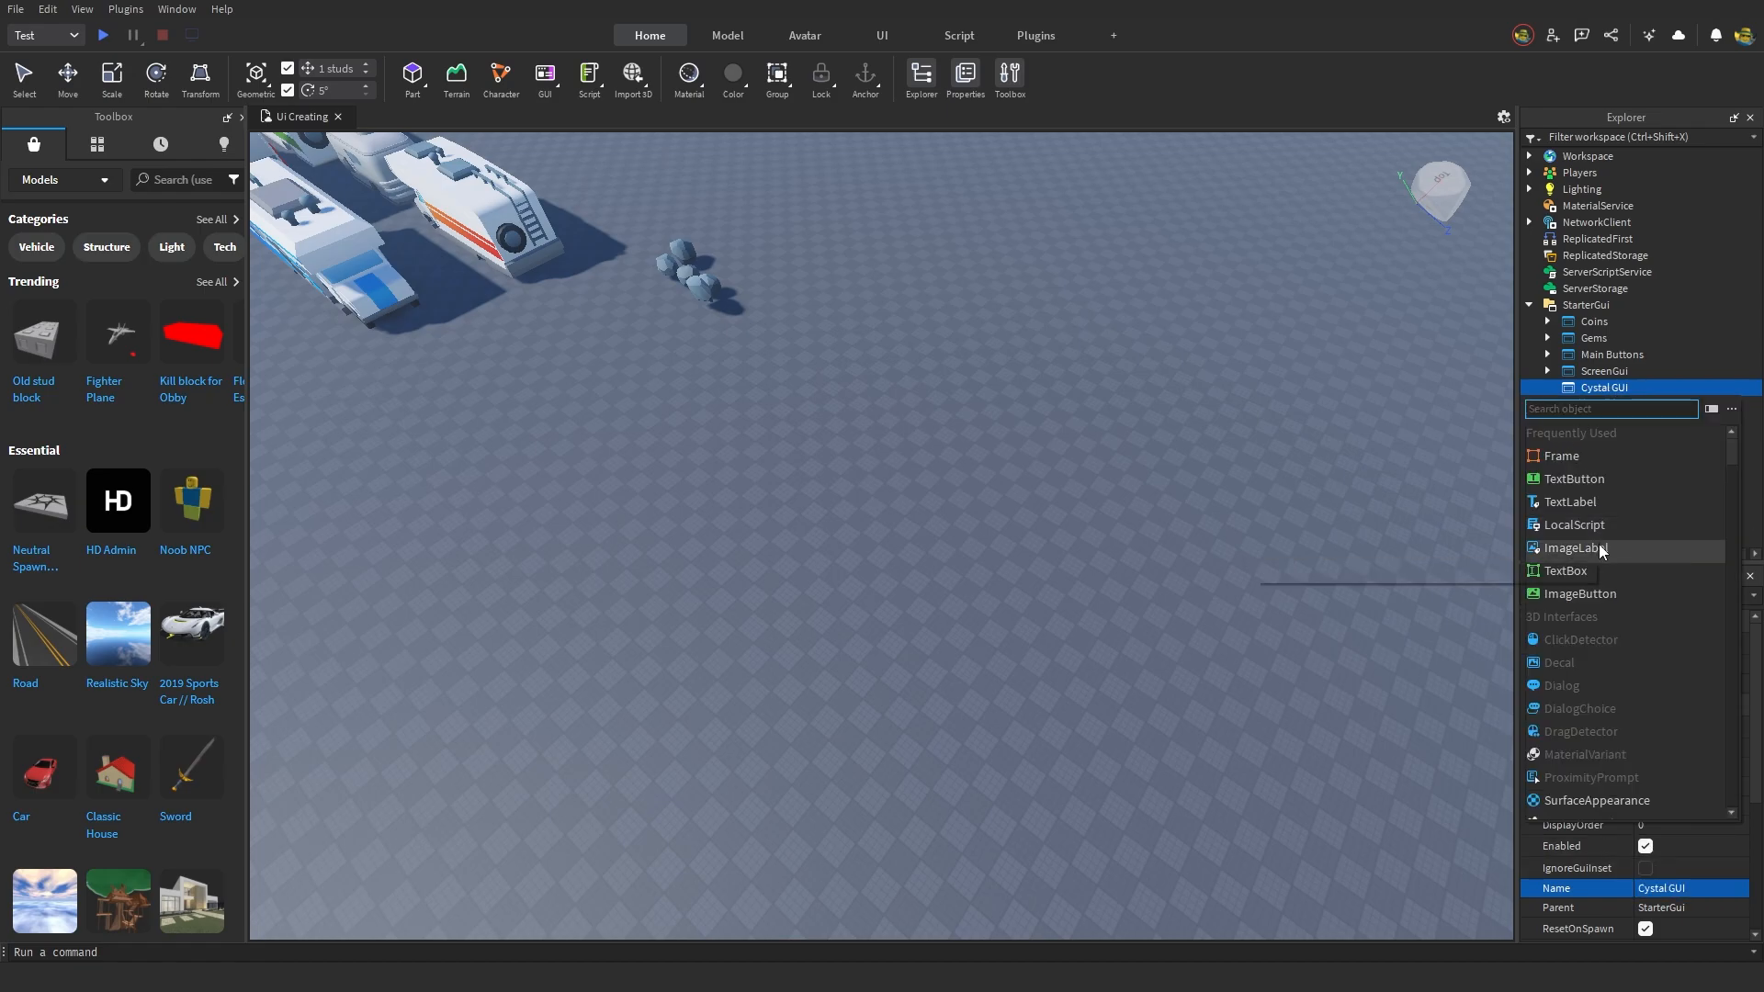
click(1600, 549)
drag(297, 202, 805, 577)
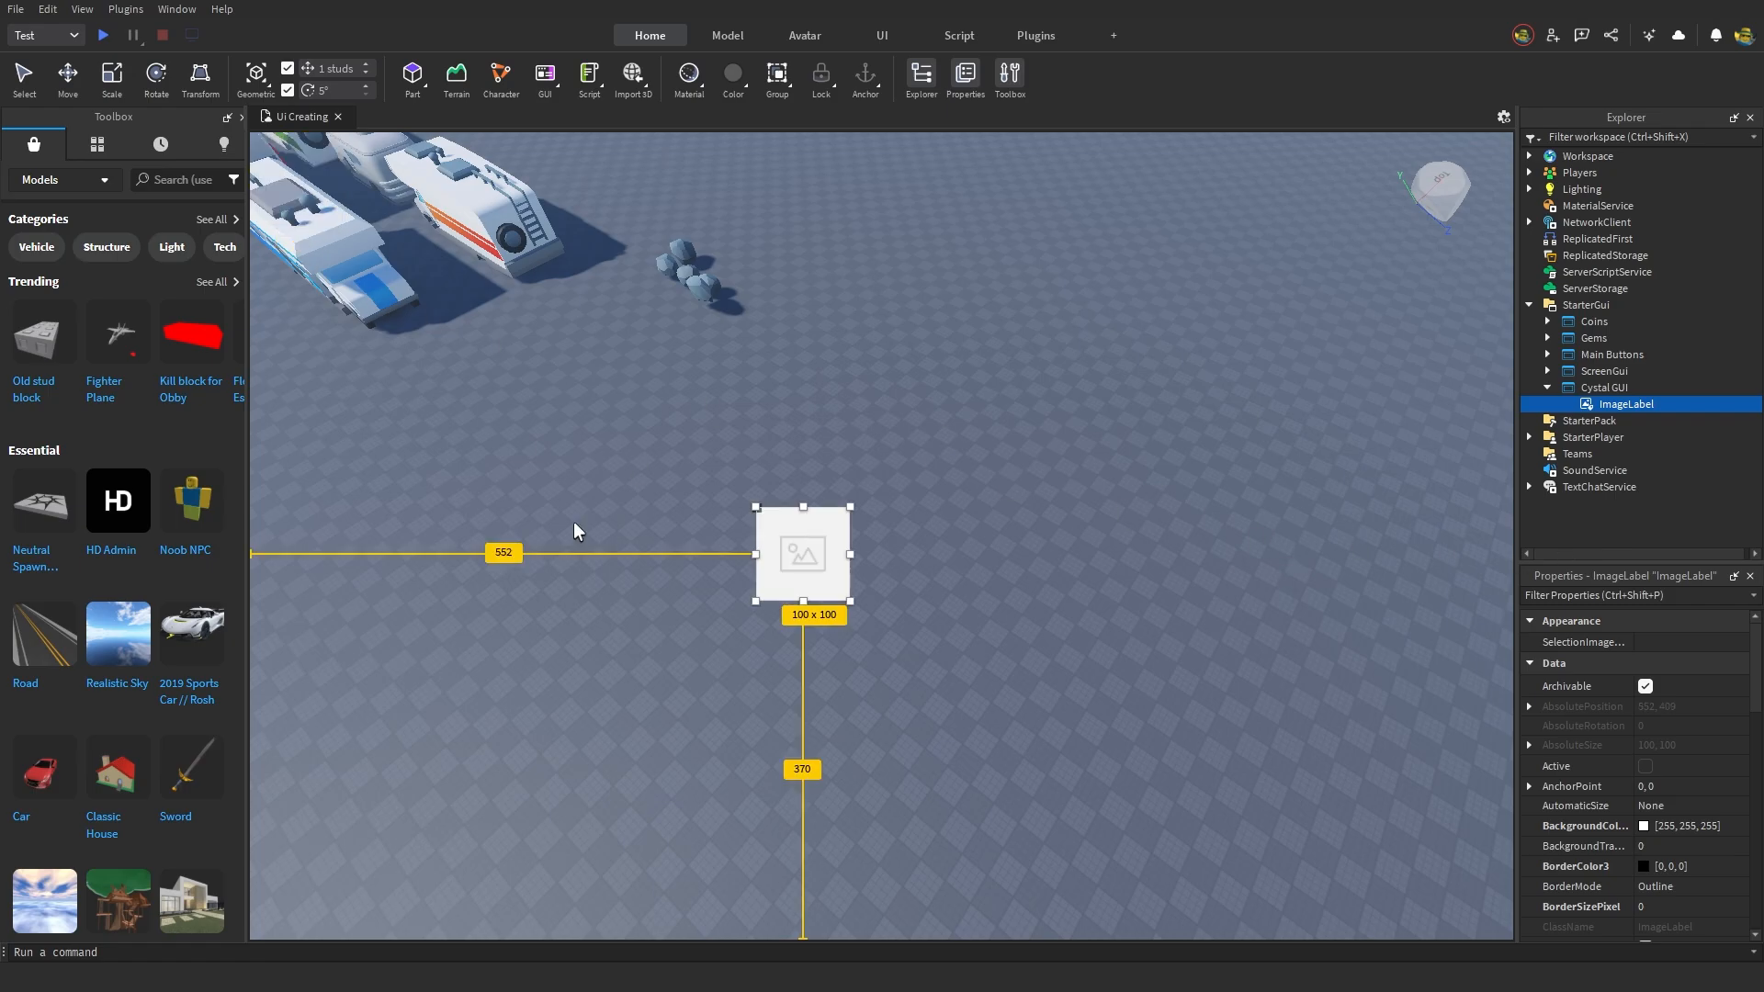
key(ctrl+z)
key(ctrl+z)
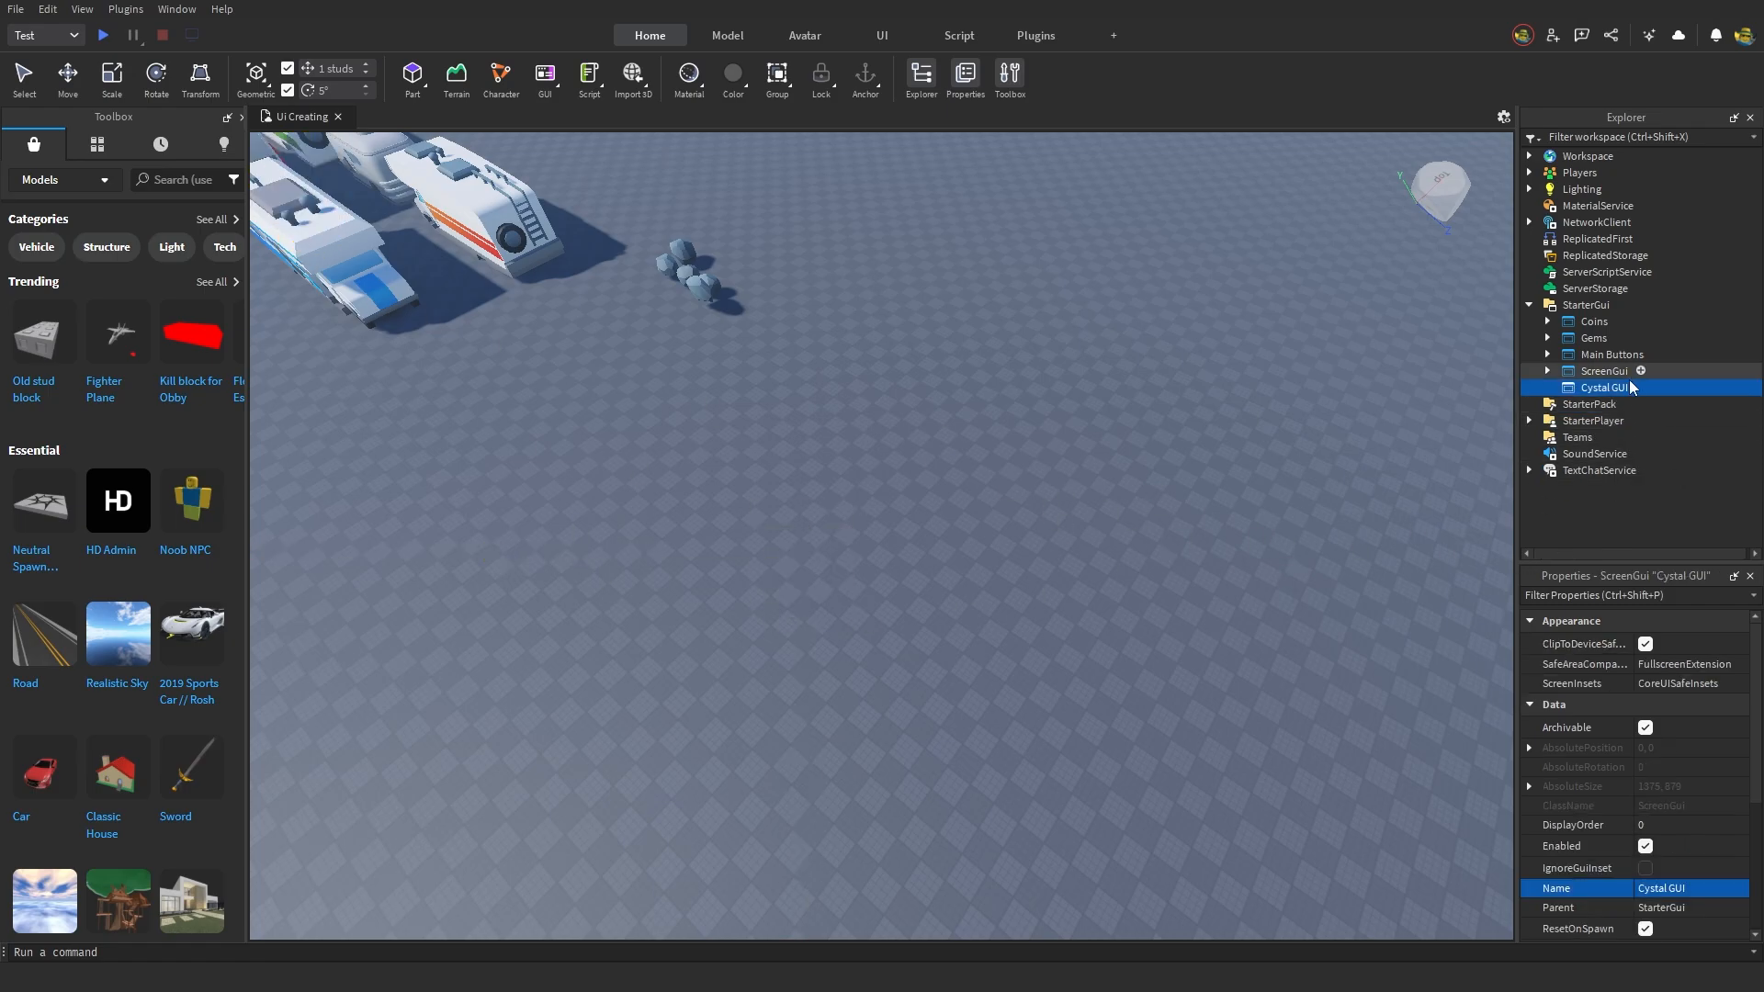
- Insert an ImageButton into Cystal GUI and place it near the viewport's middle at about 196 x 195
click(1645, 387)
click(1622, 599)
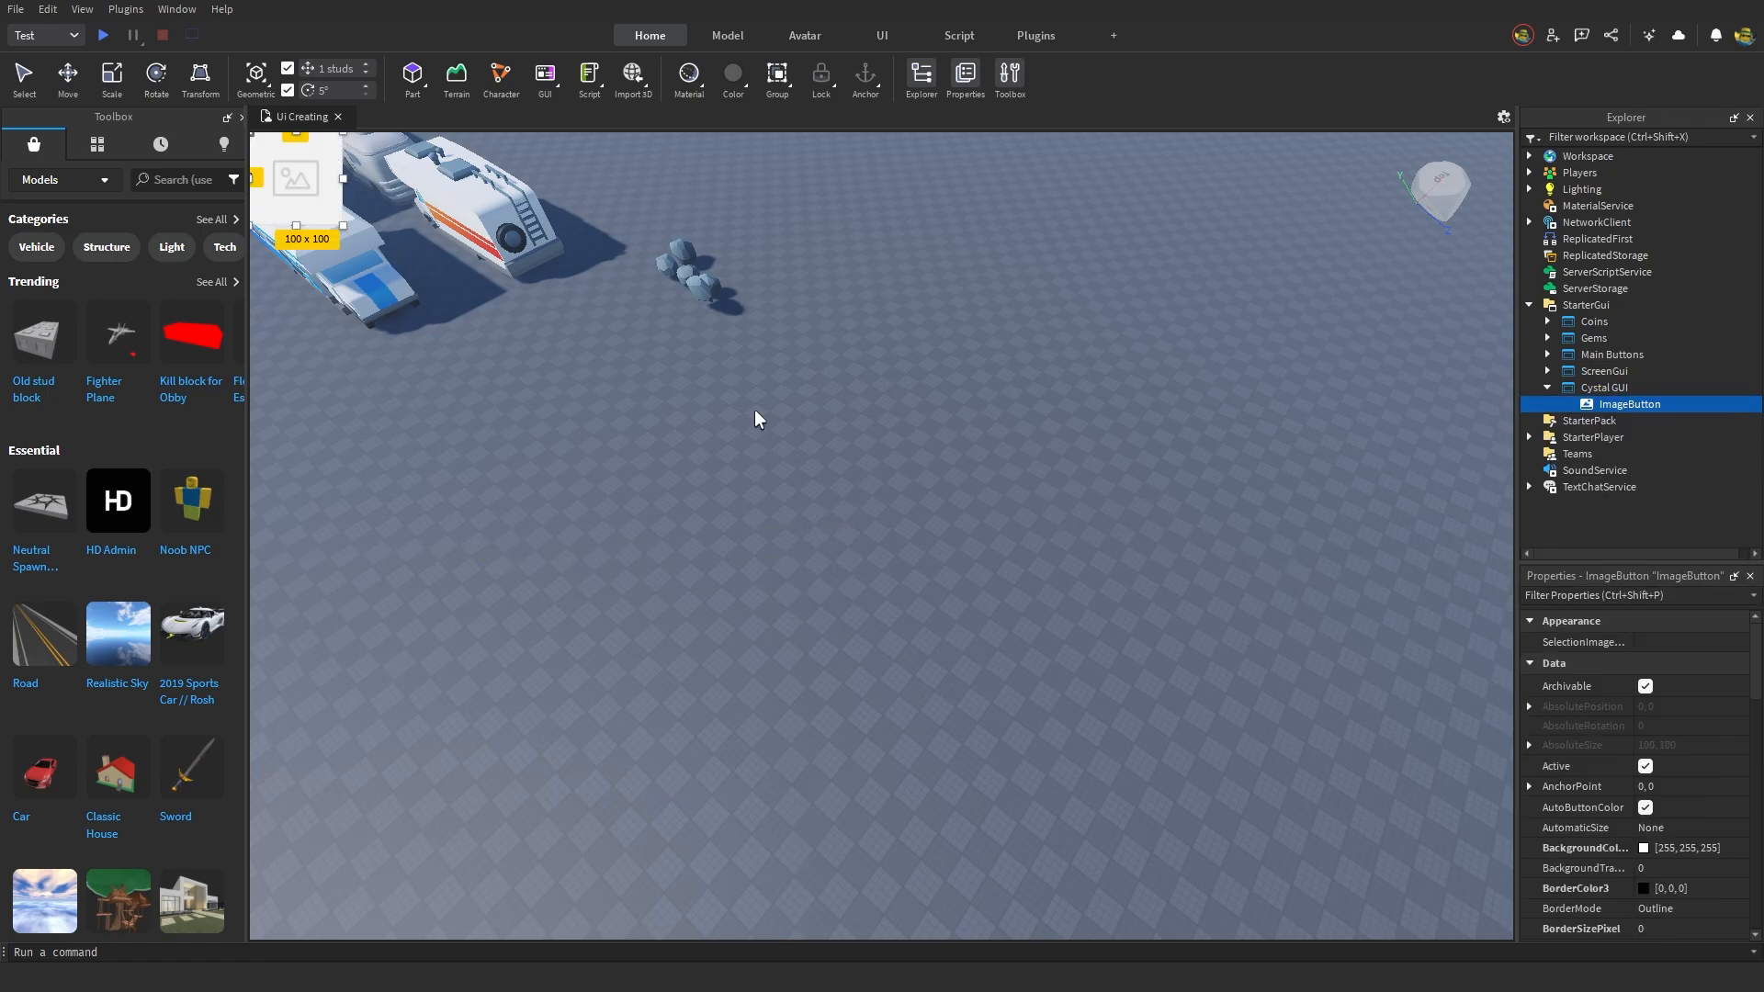
drag(308, 190, 928, 588)
- Upload the raised crystal button picture and assign it as the ImageButton's Image
scroll(1681, 770, down, 6)
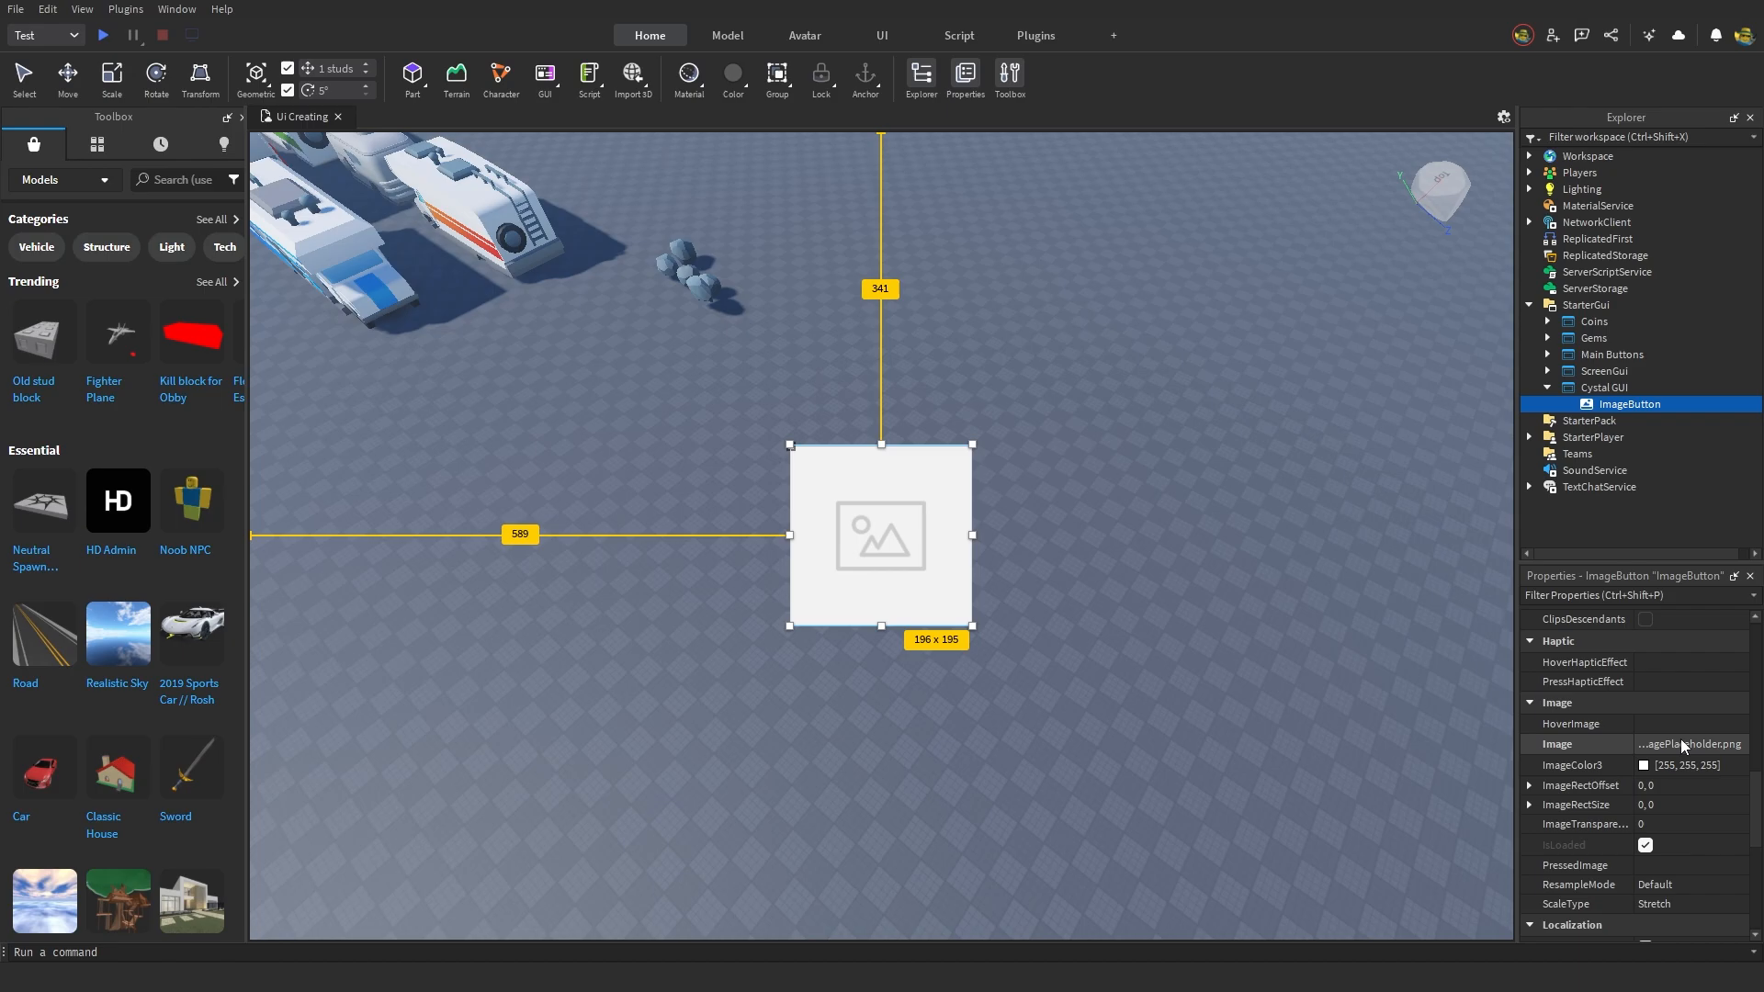
click(1678, 749)
click(1565, 711)
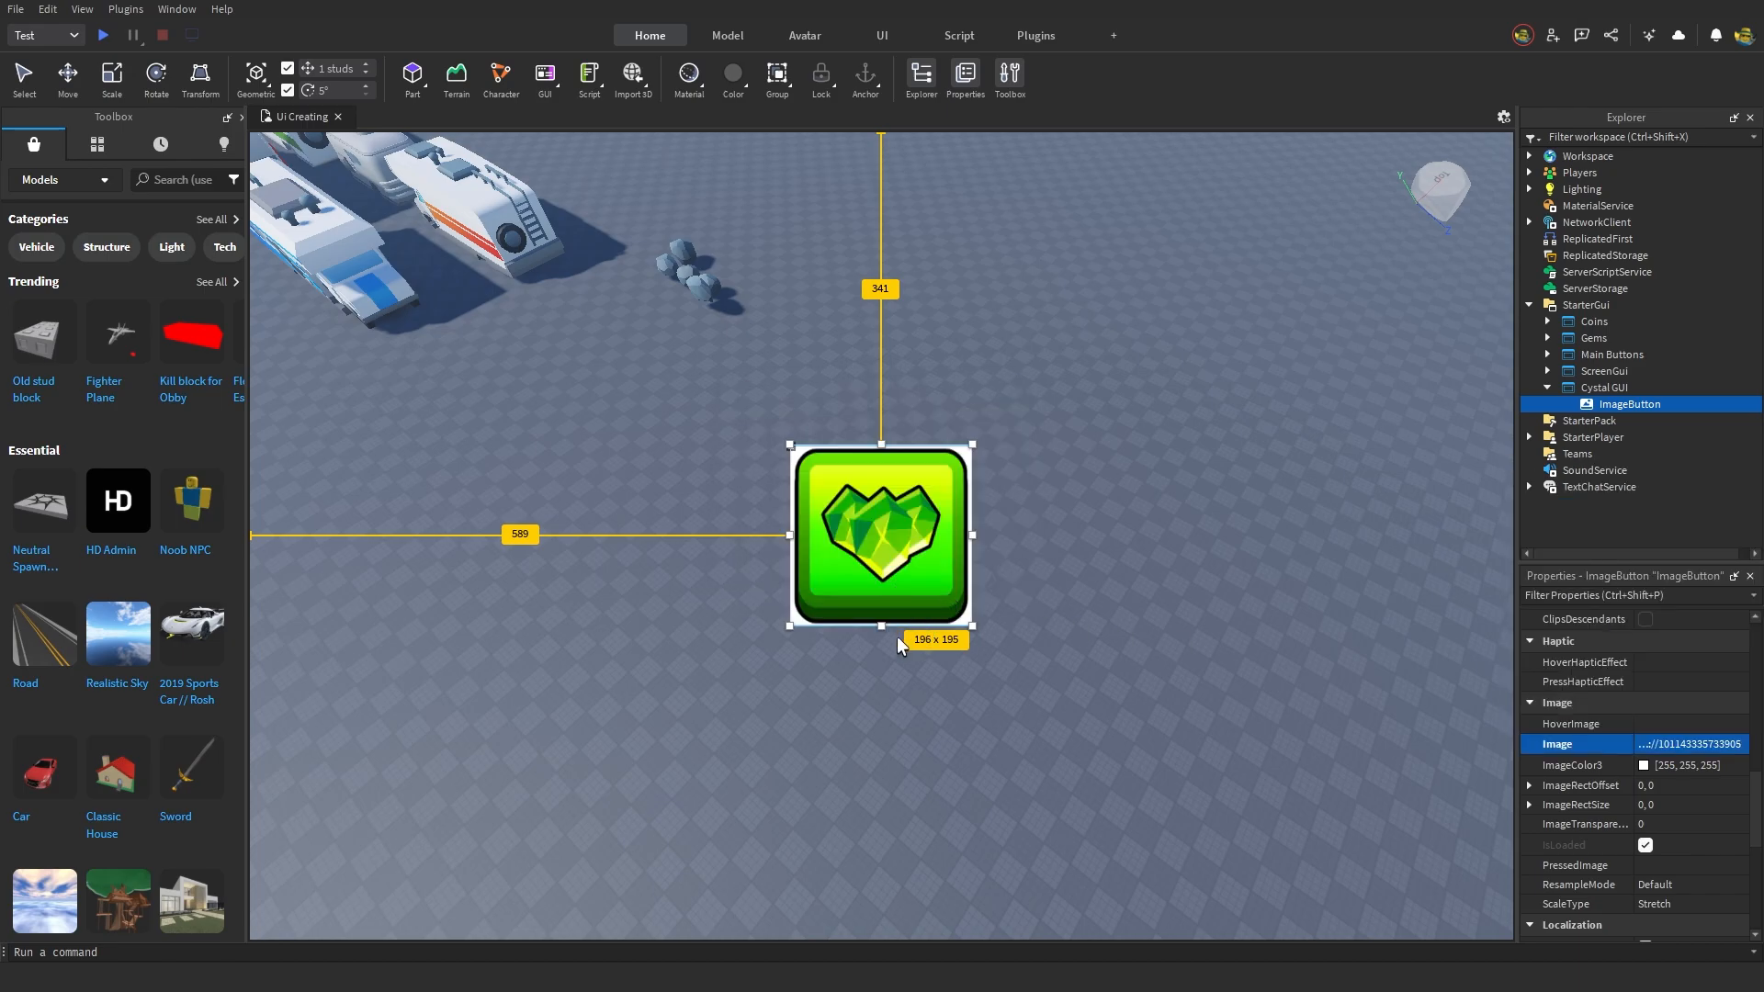
- Upload the pressed crystal button picture as the ImageButton's HoverImage
click(1658, 726)
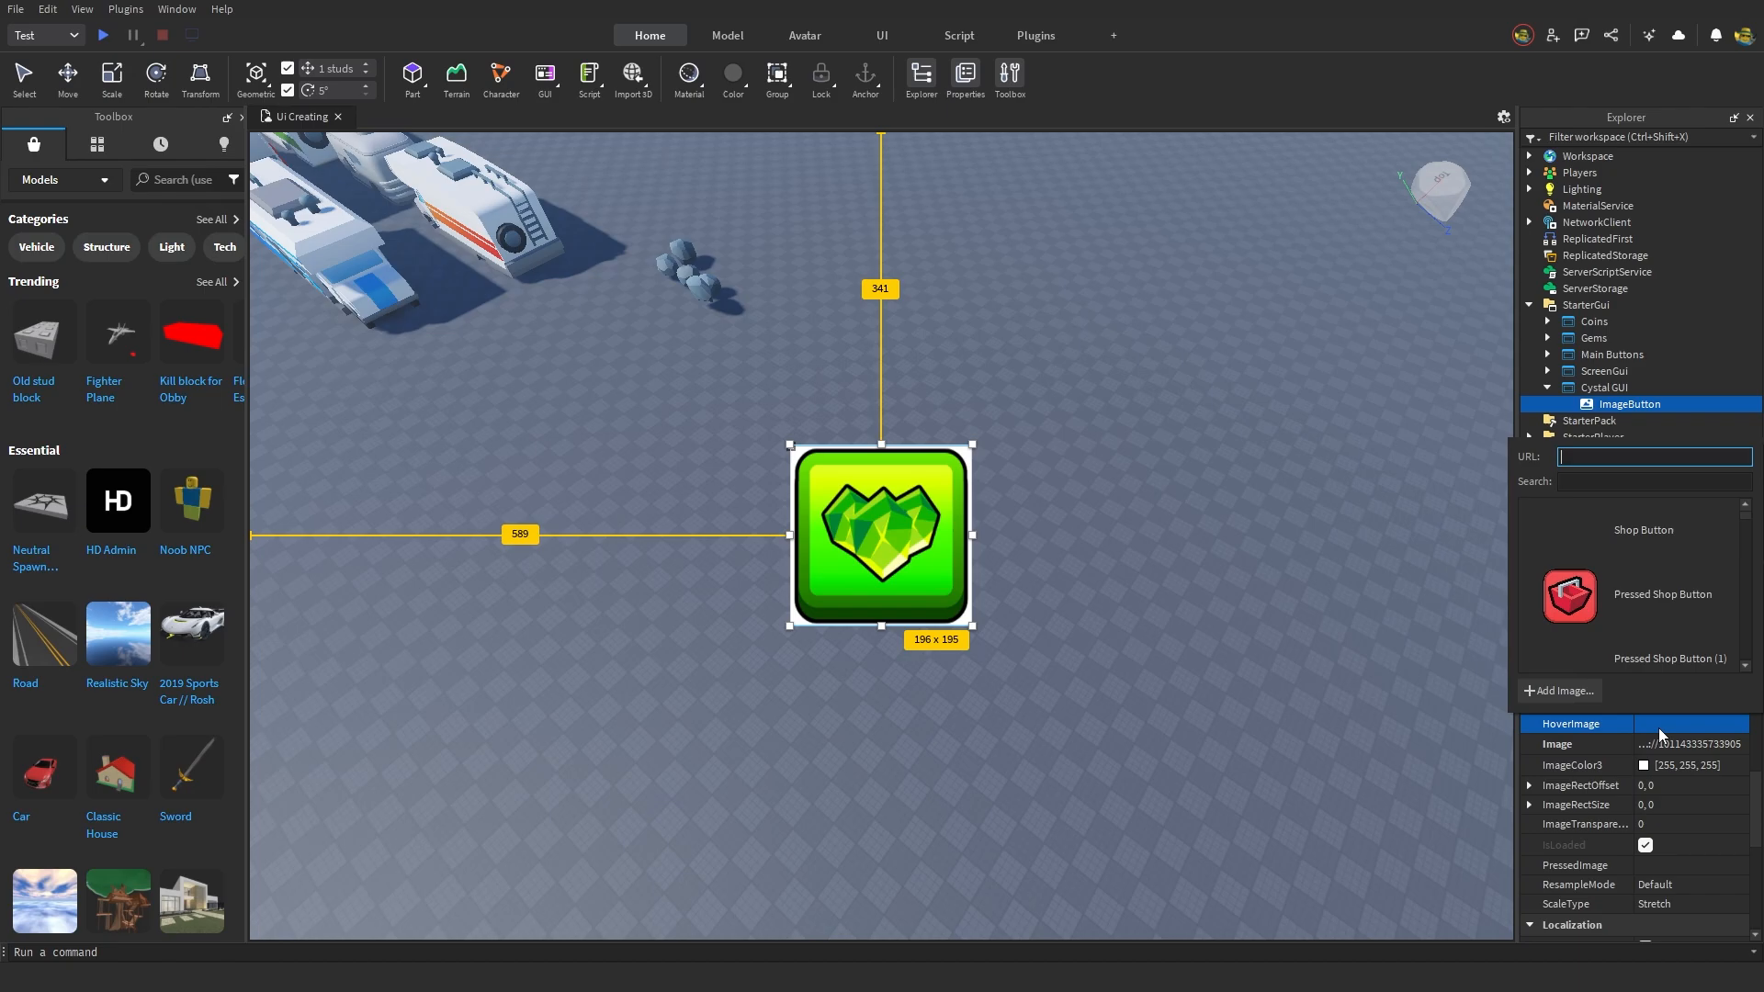
click(1564, 692)
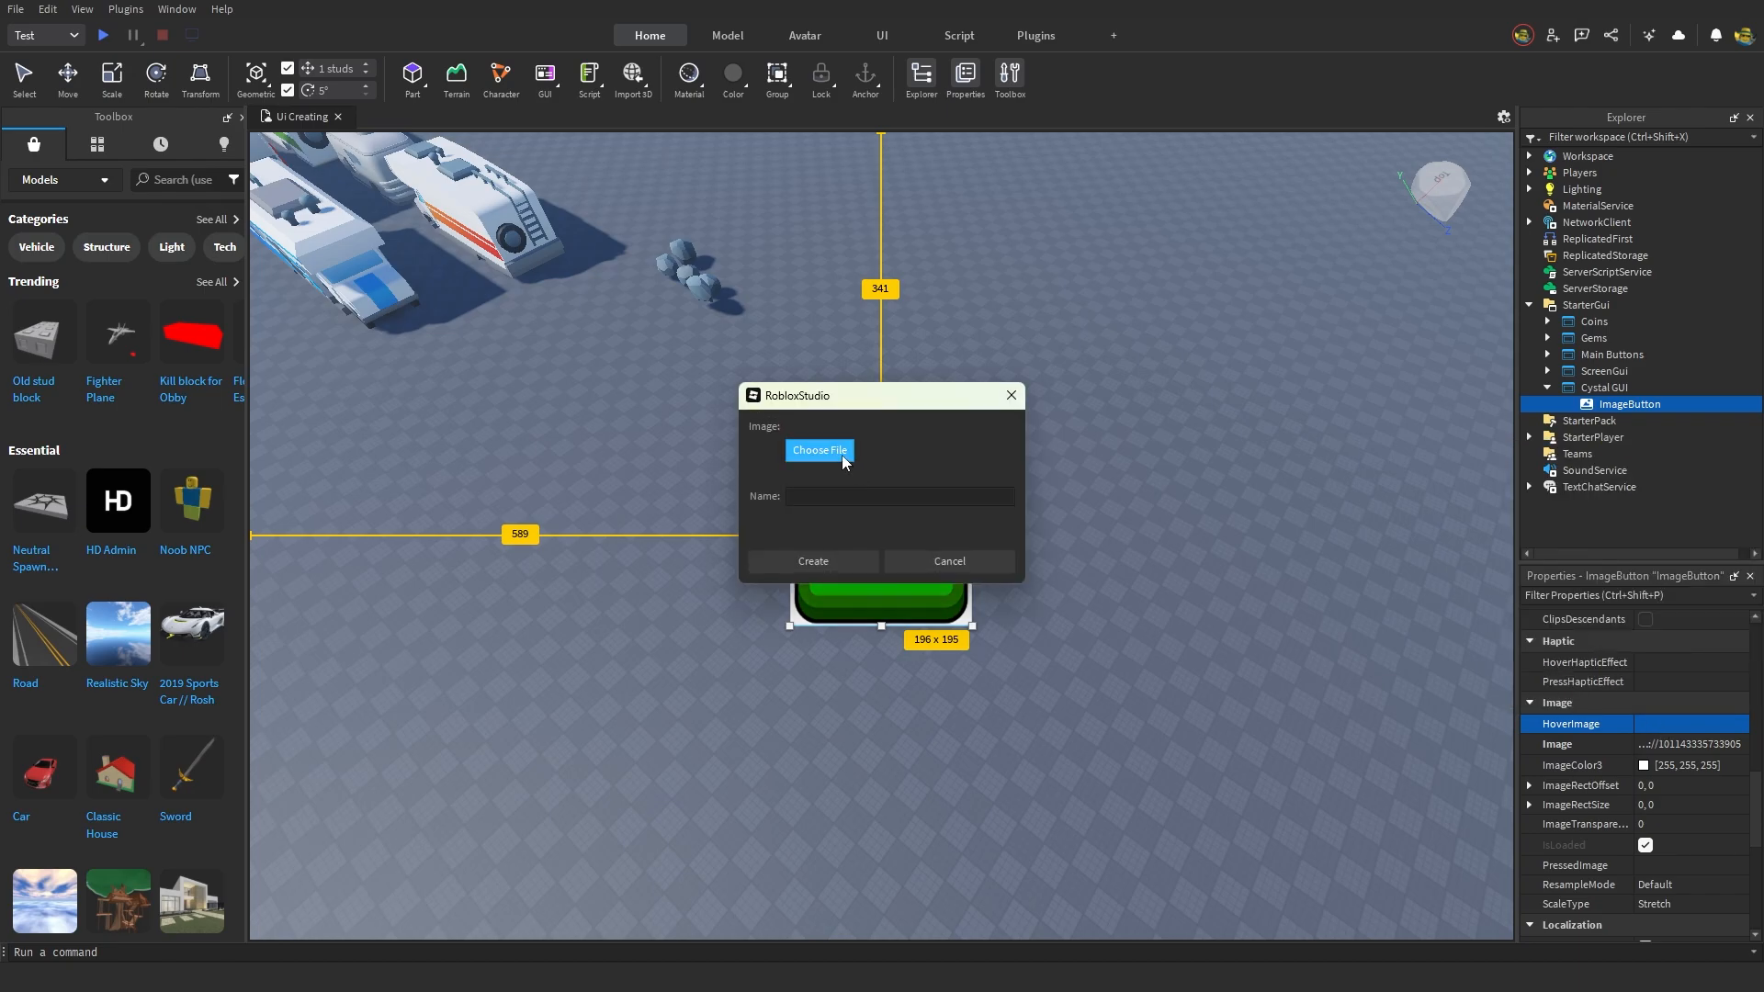
click(841, 455)
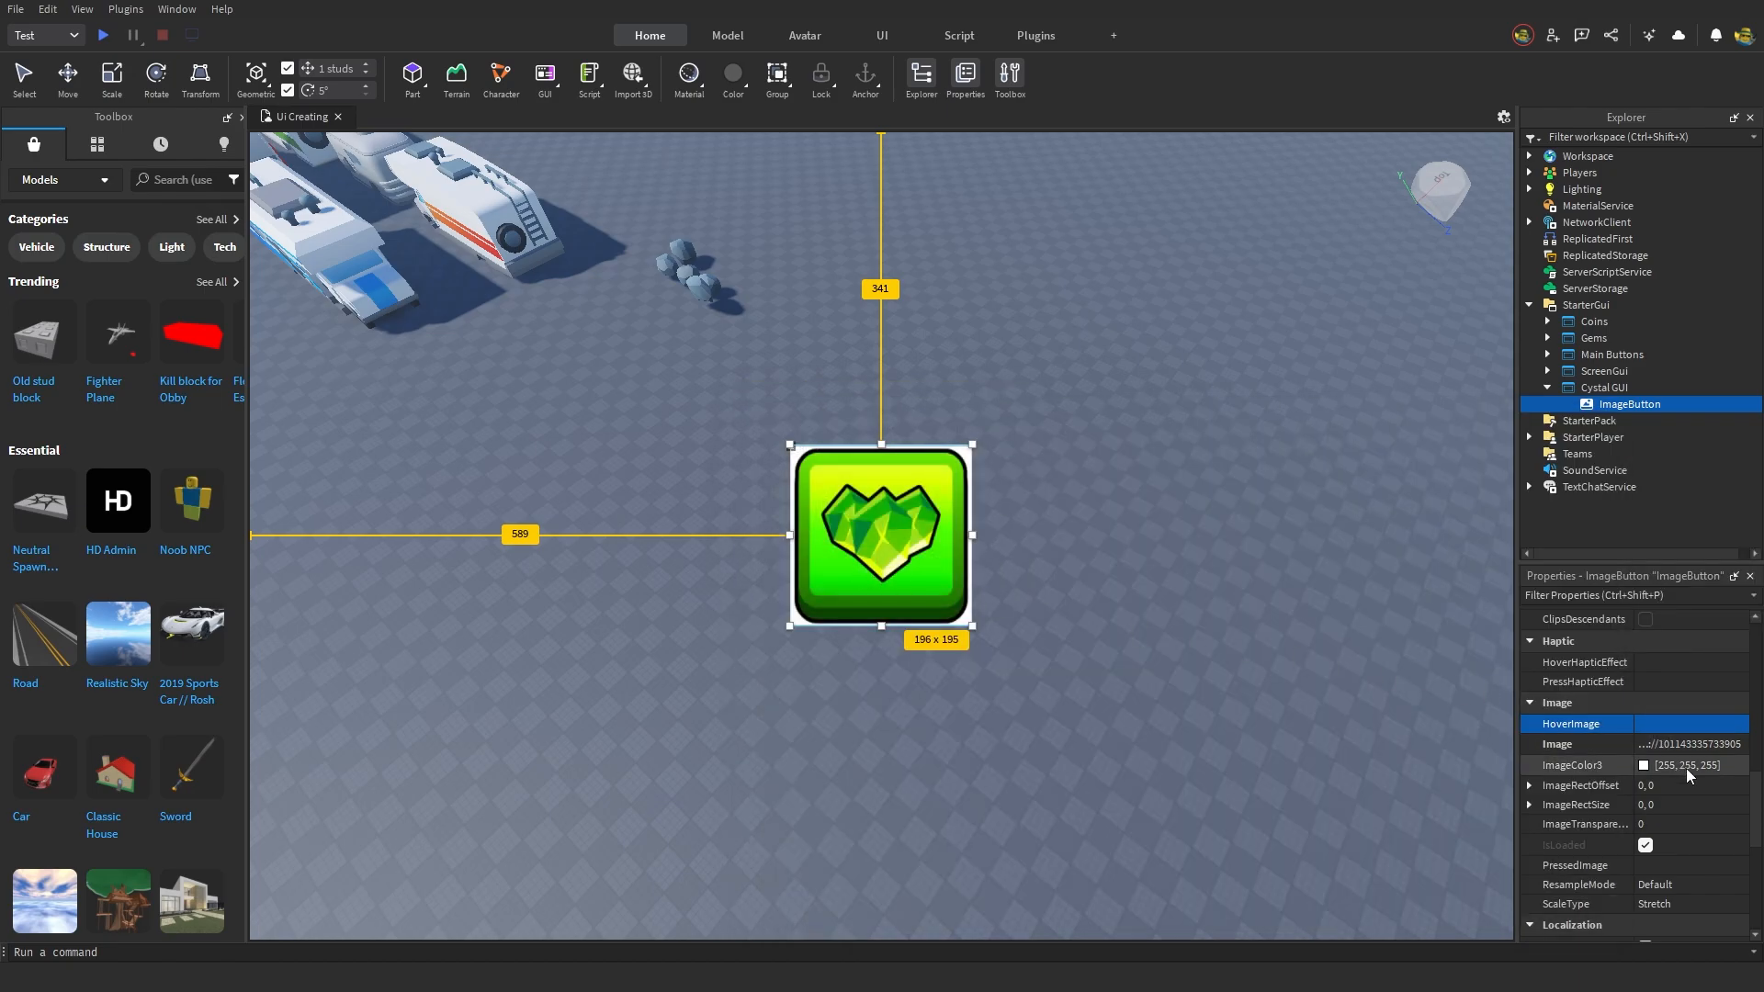
- Set the ImageButton's background transparency to 0.5
scroll(1723, 796, down, 5)
scroll(1726, 809, up, 10)
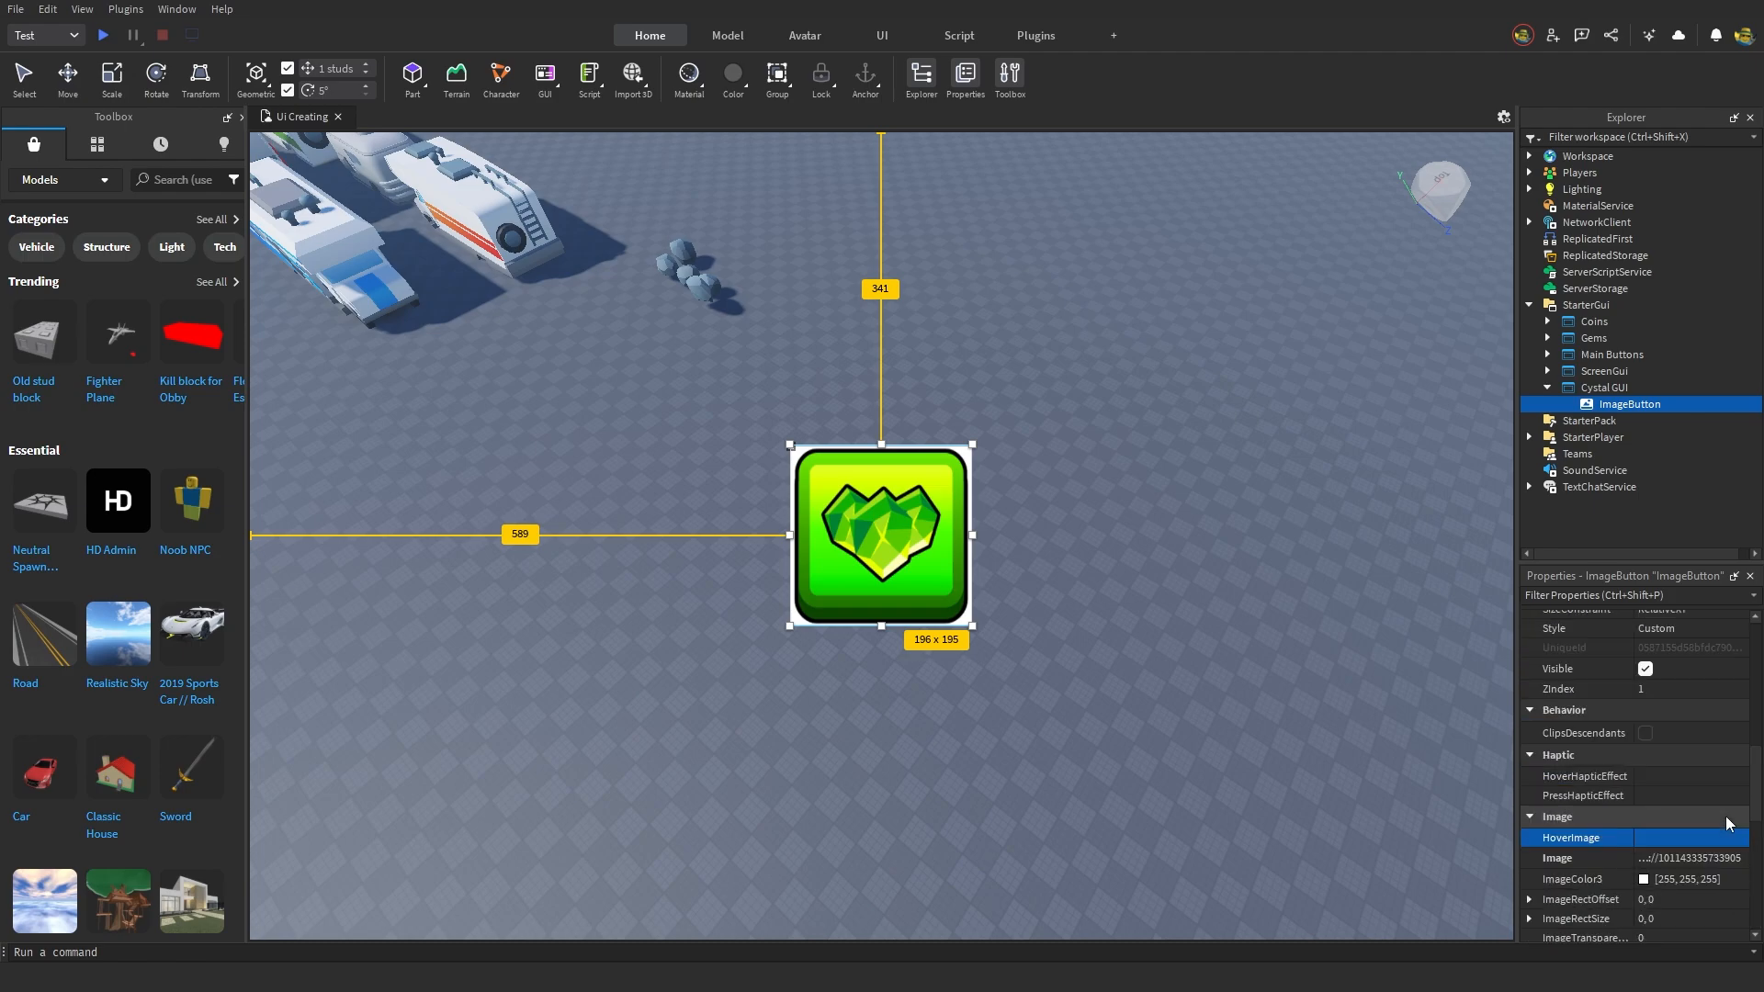
click(1696, 808)
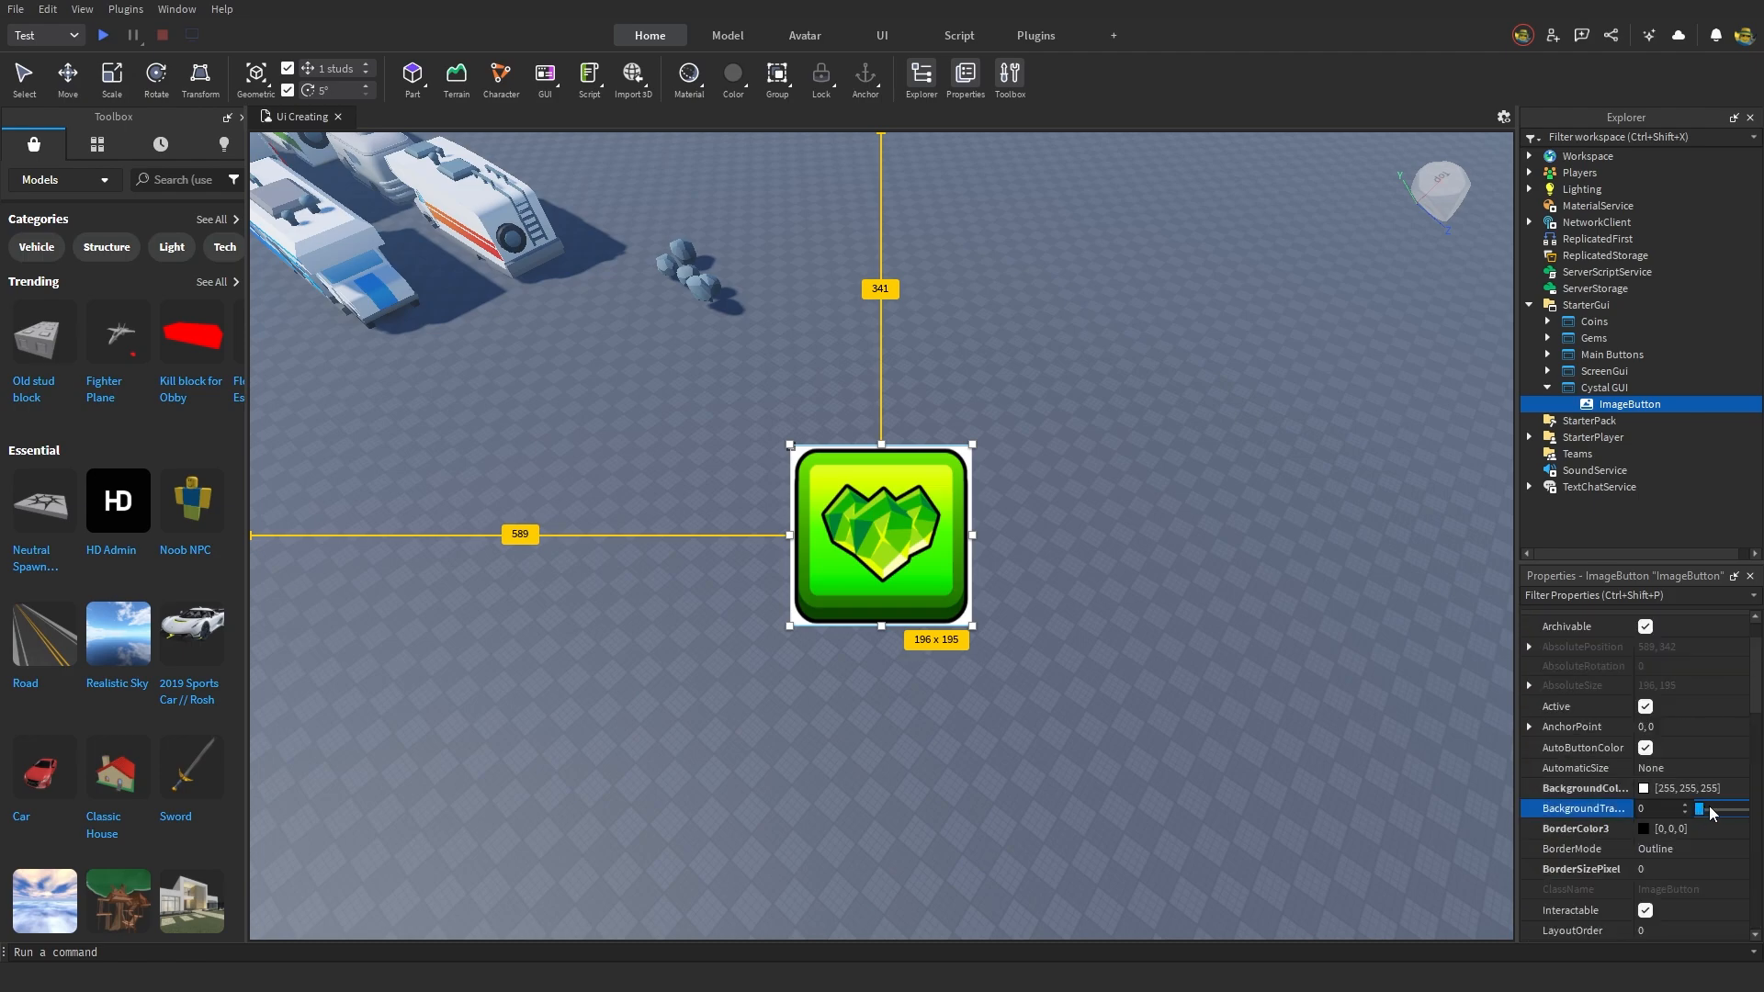
drag(1709, 809, 1744, 810)
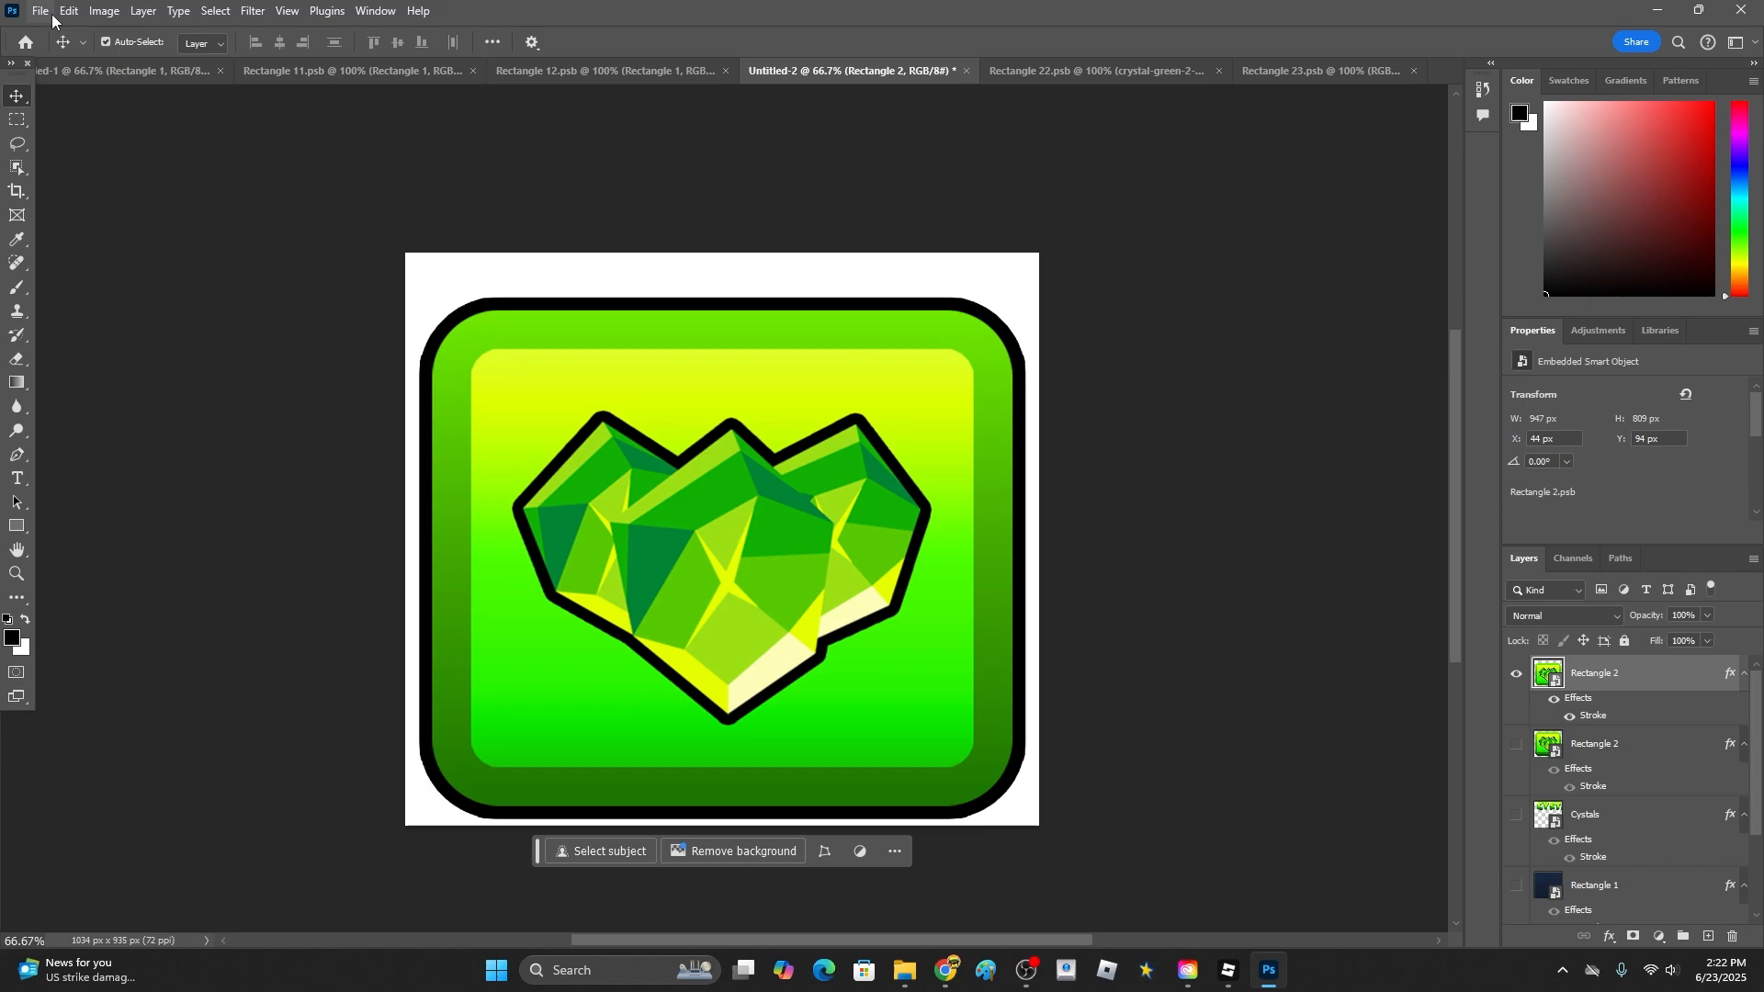
- Switch to Photoshop and hide the white Background layer of Untitled-2
scroll(1617, 827, down, 3)
click(1517, 907)
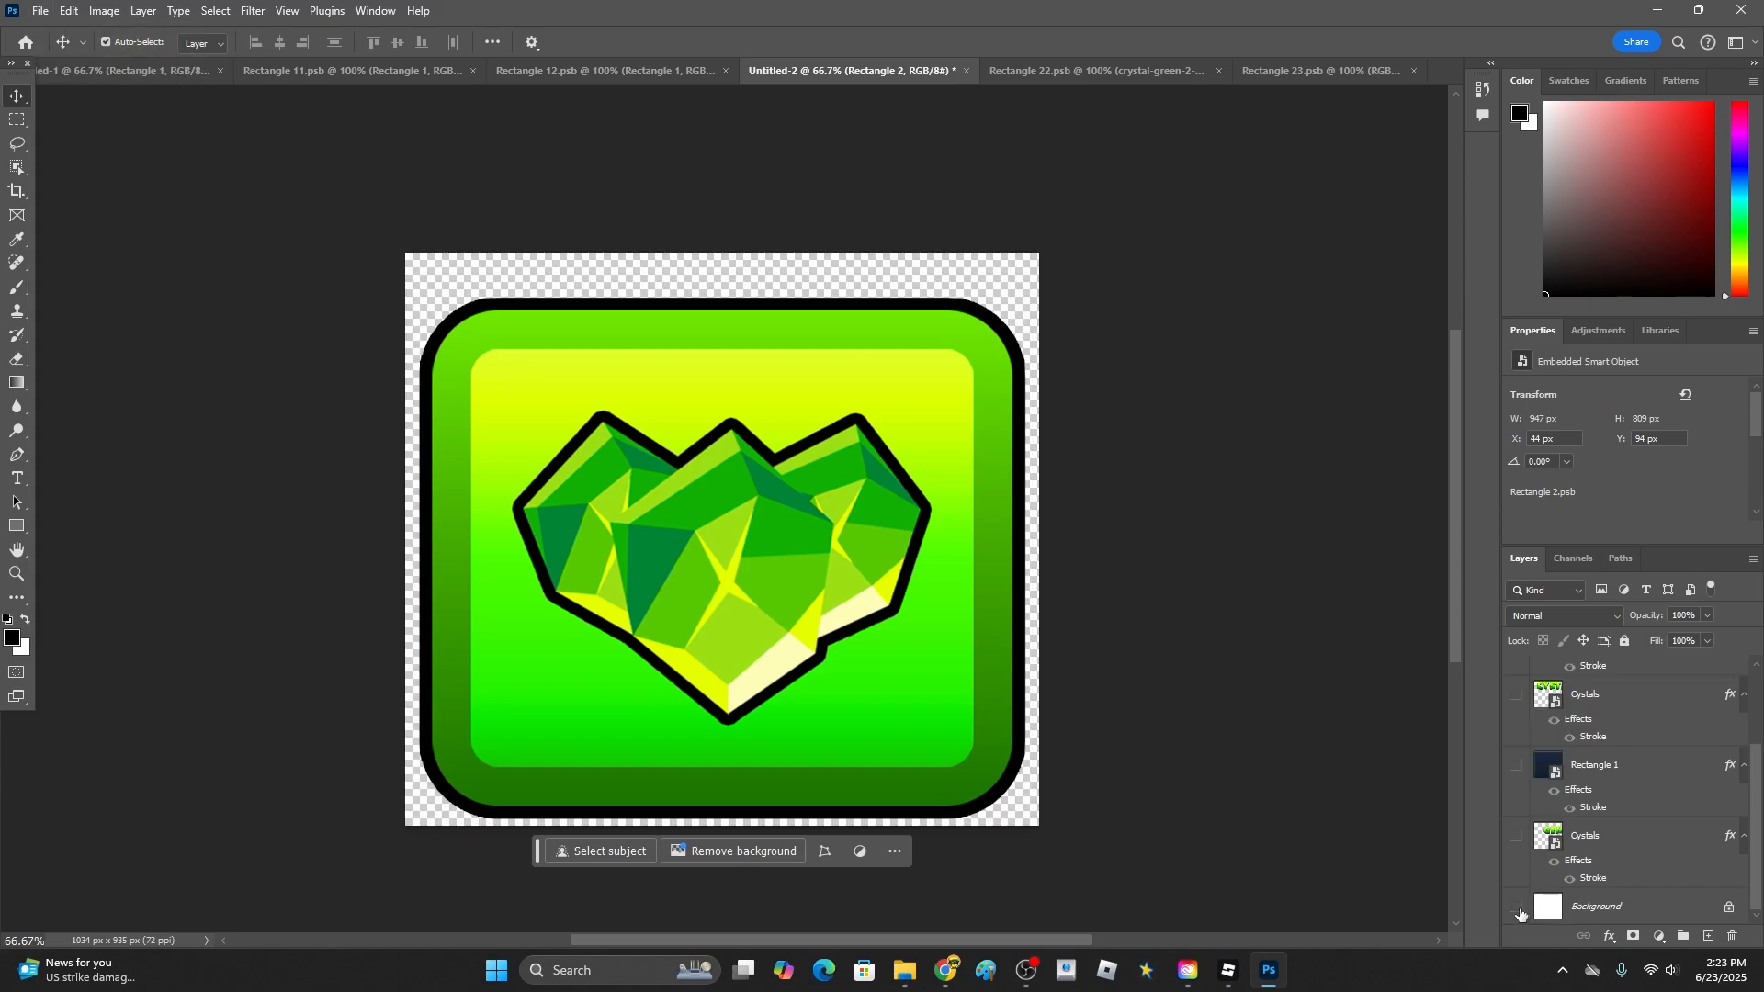
click(1518, 907)
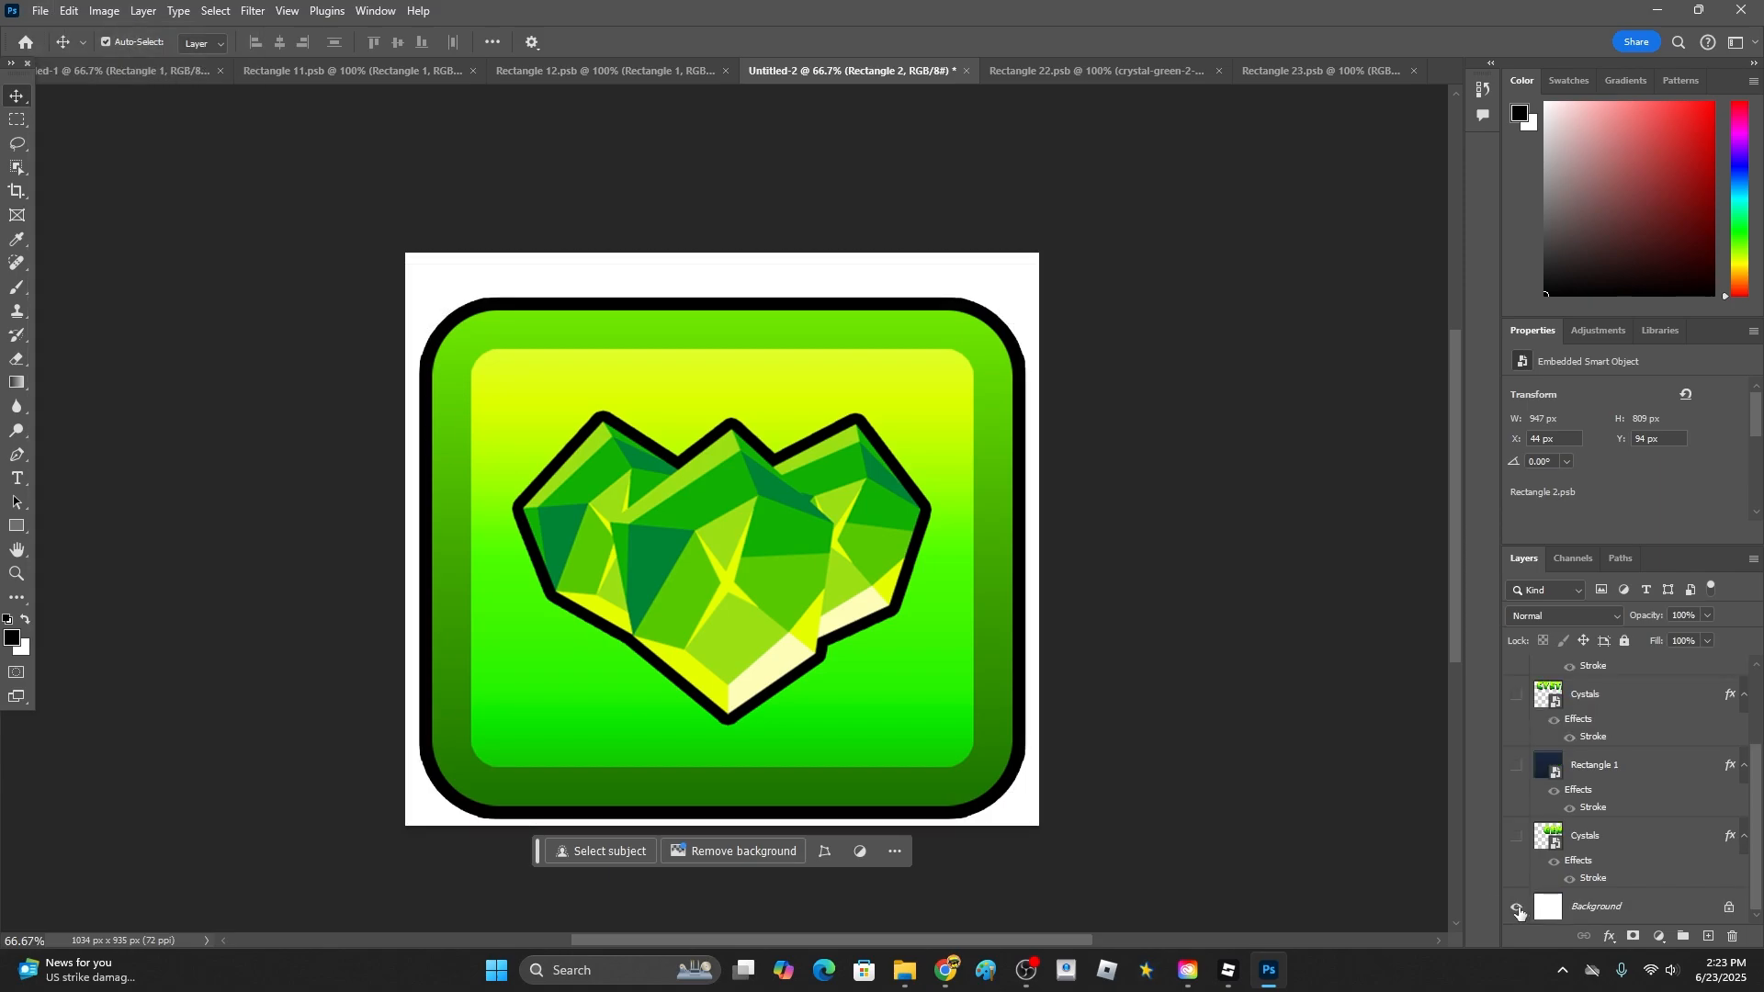
click(1517, 908)
scroll(1593, 848, up, 2)
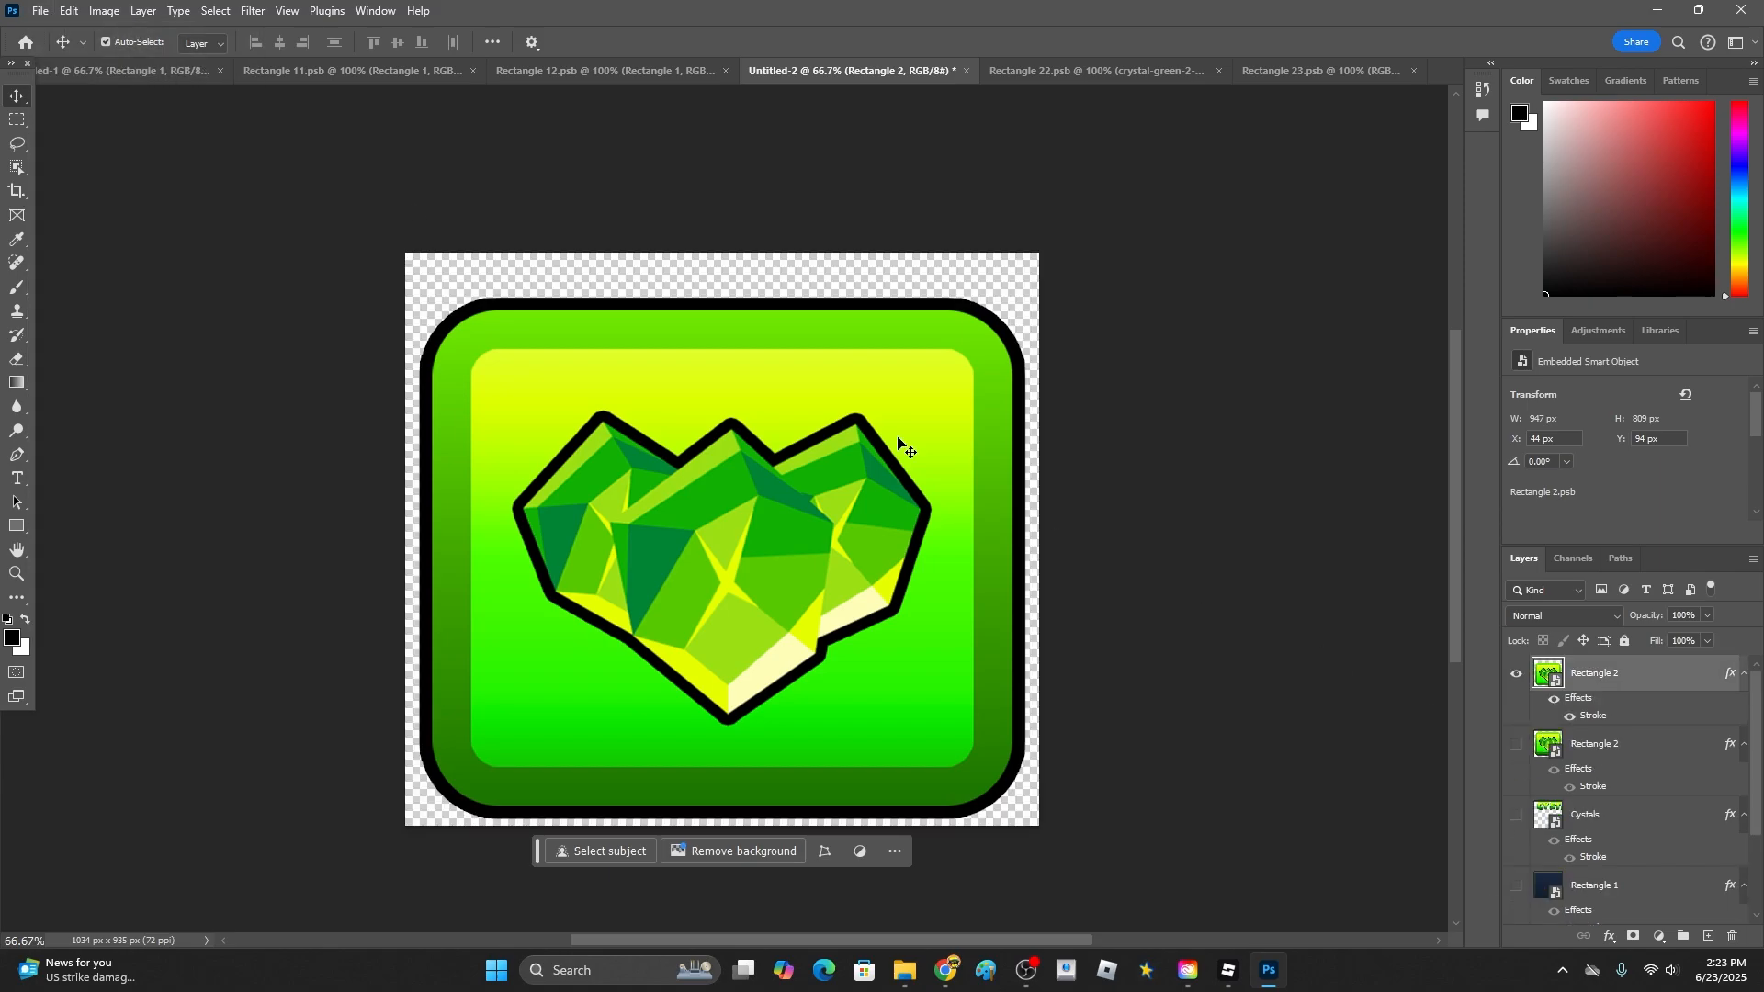
- Export the pressed crystal button with its transparent background using Export As
click(41, 11)
mouse_move(174, 347)
click(294, 350)
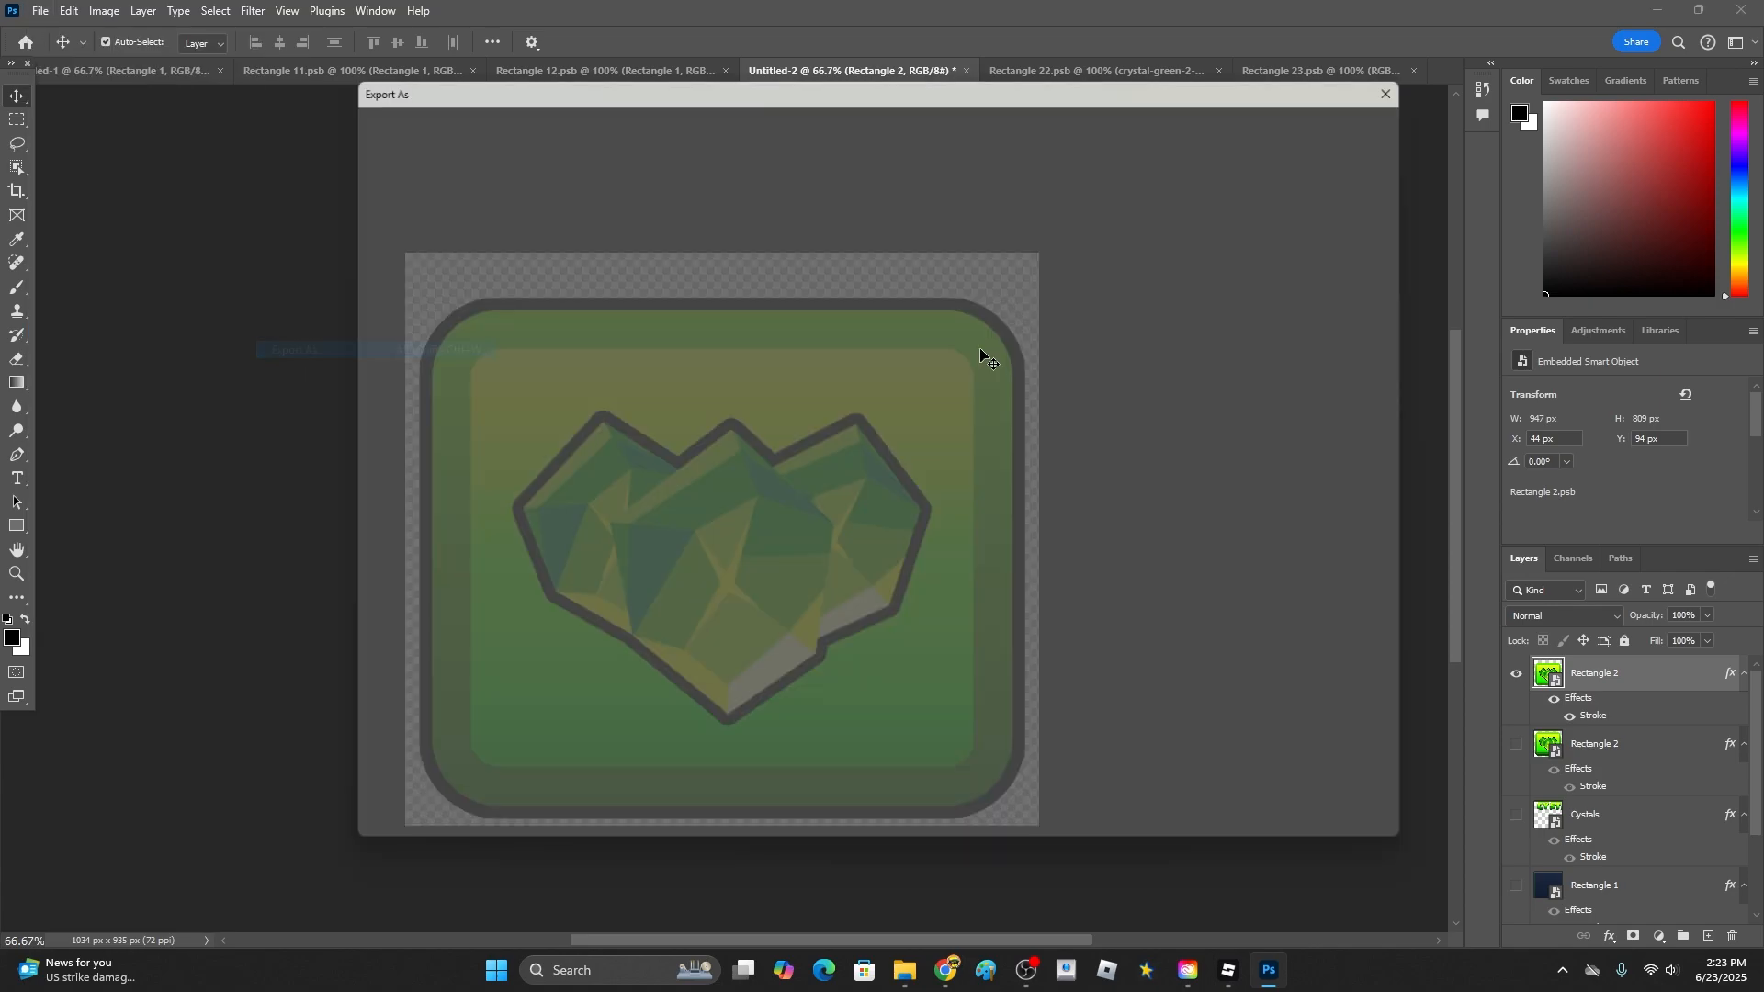
click(1304, 144)
click(1261, 177)
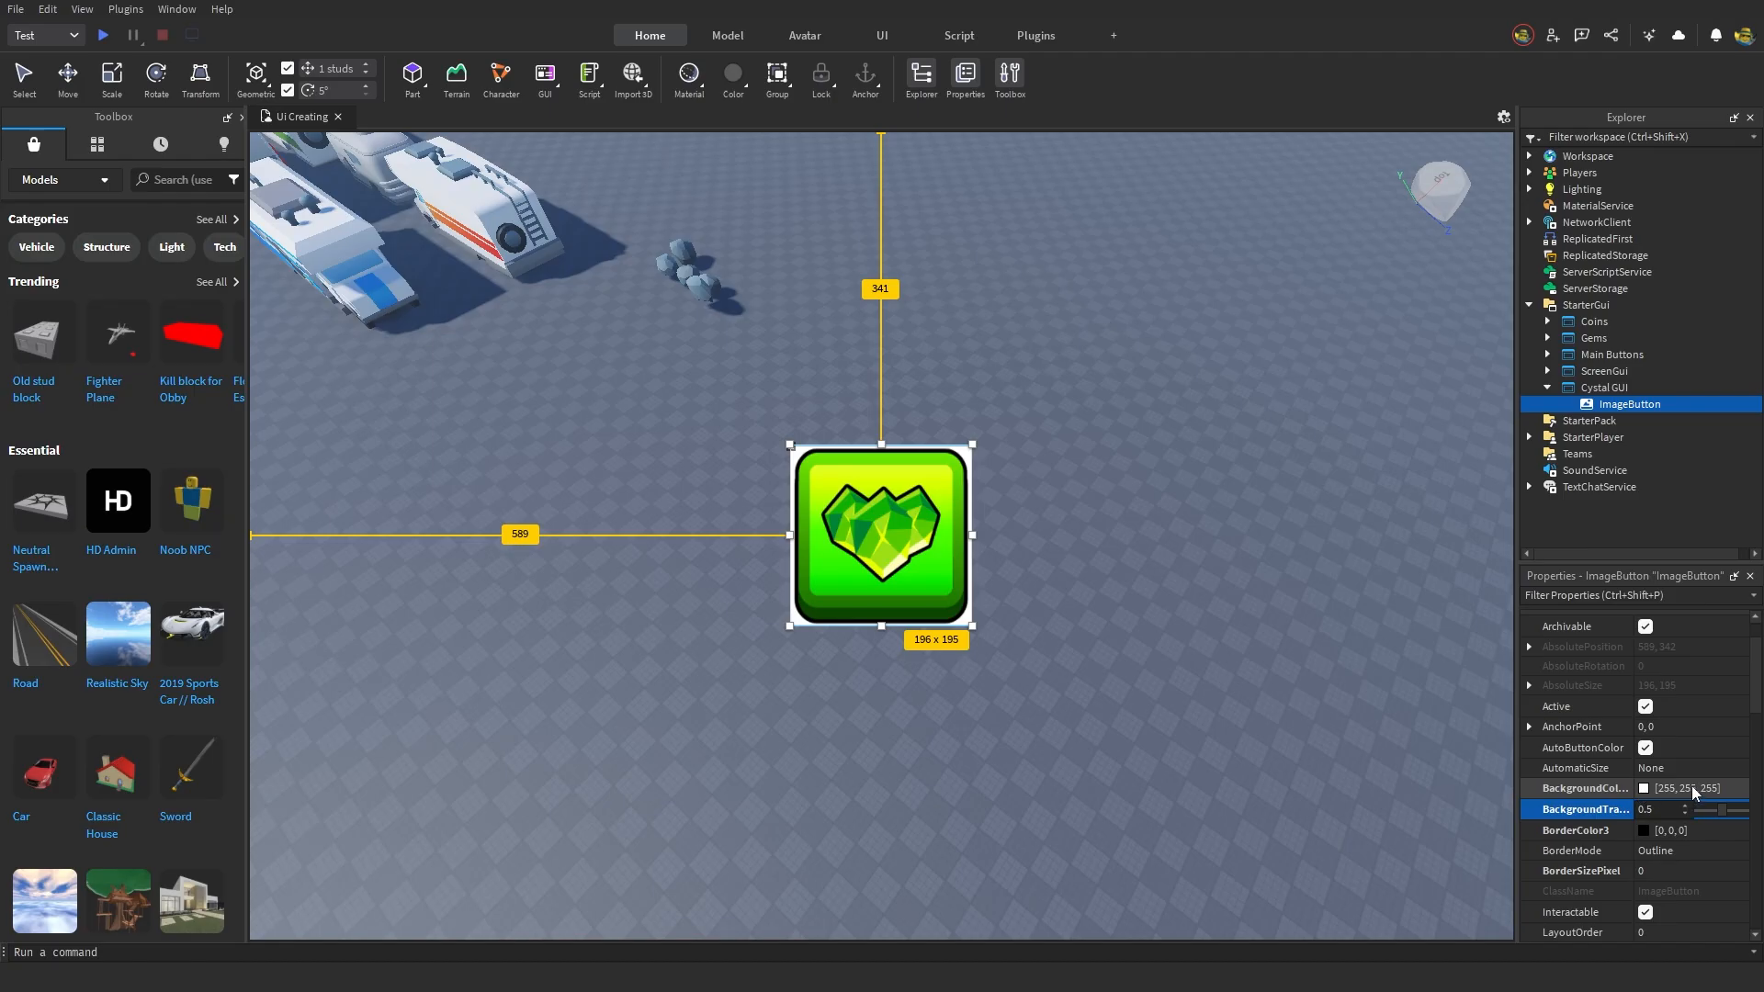
- Return to Roblox Studio and set the ImageButton's background transparency to 1
scroll(1690, 786, down, 1)
drag(1718, 753, 1745, 751)
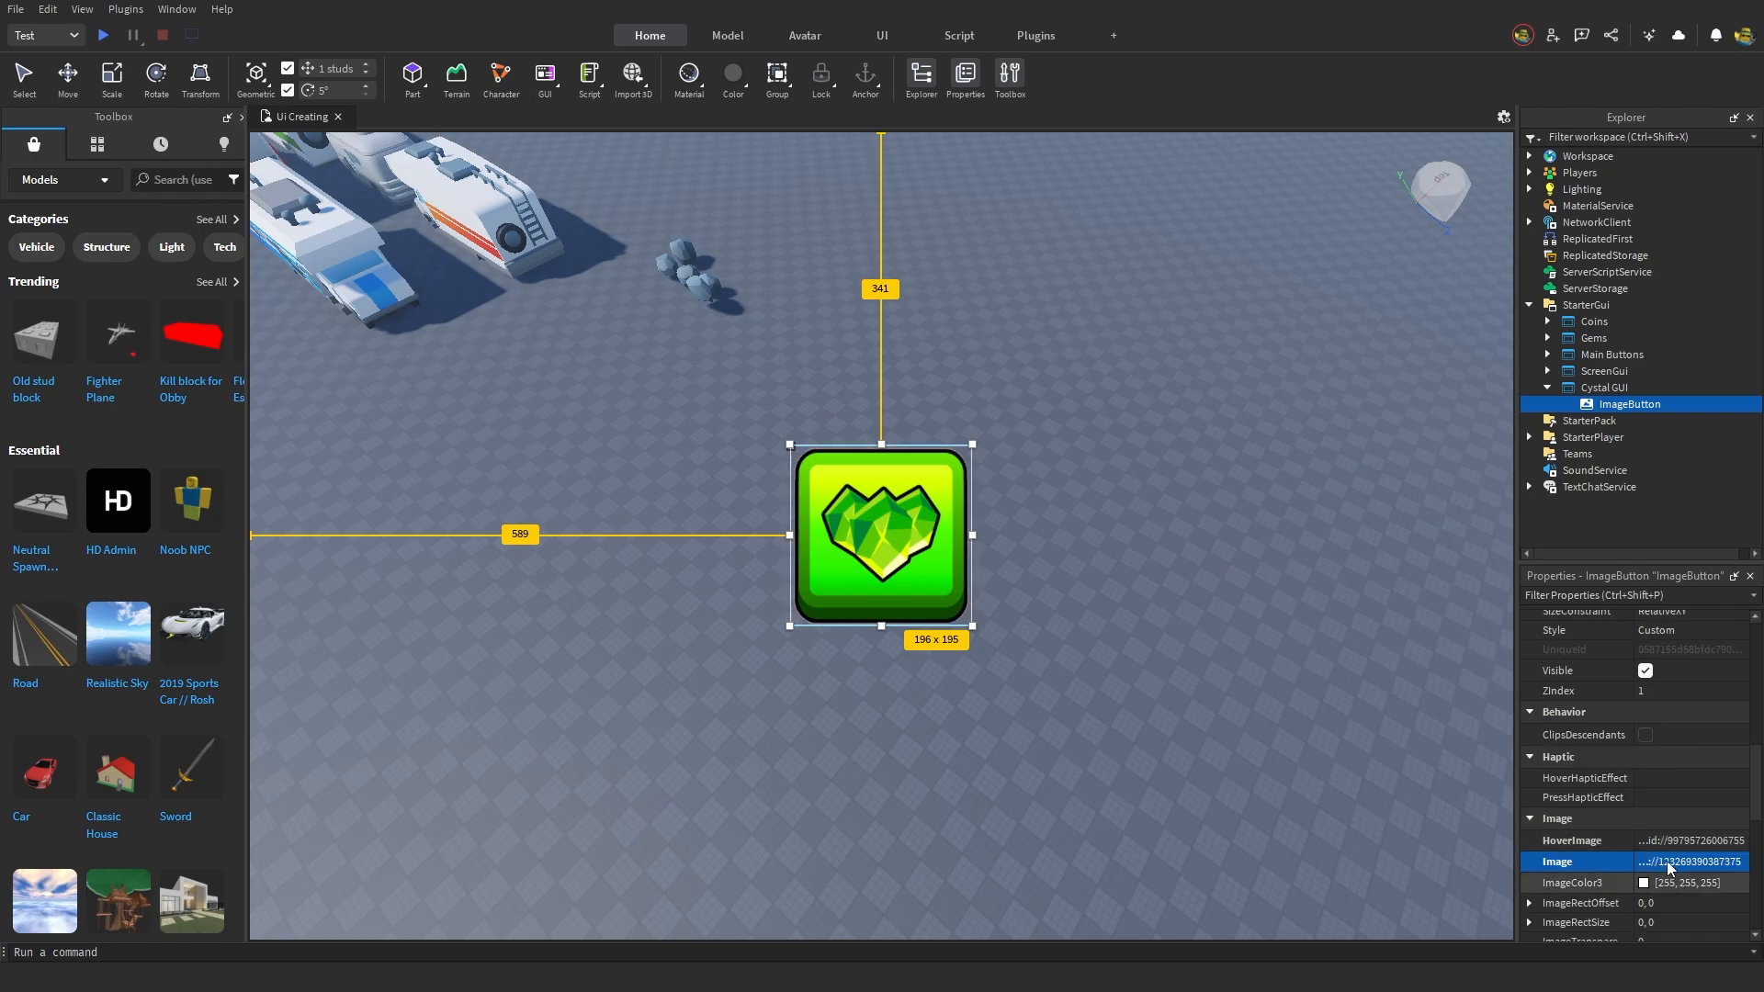
scroll(1674, 709, down, 4)
scroll(1690, 728, up, 4)
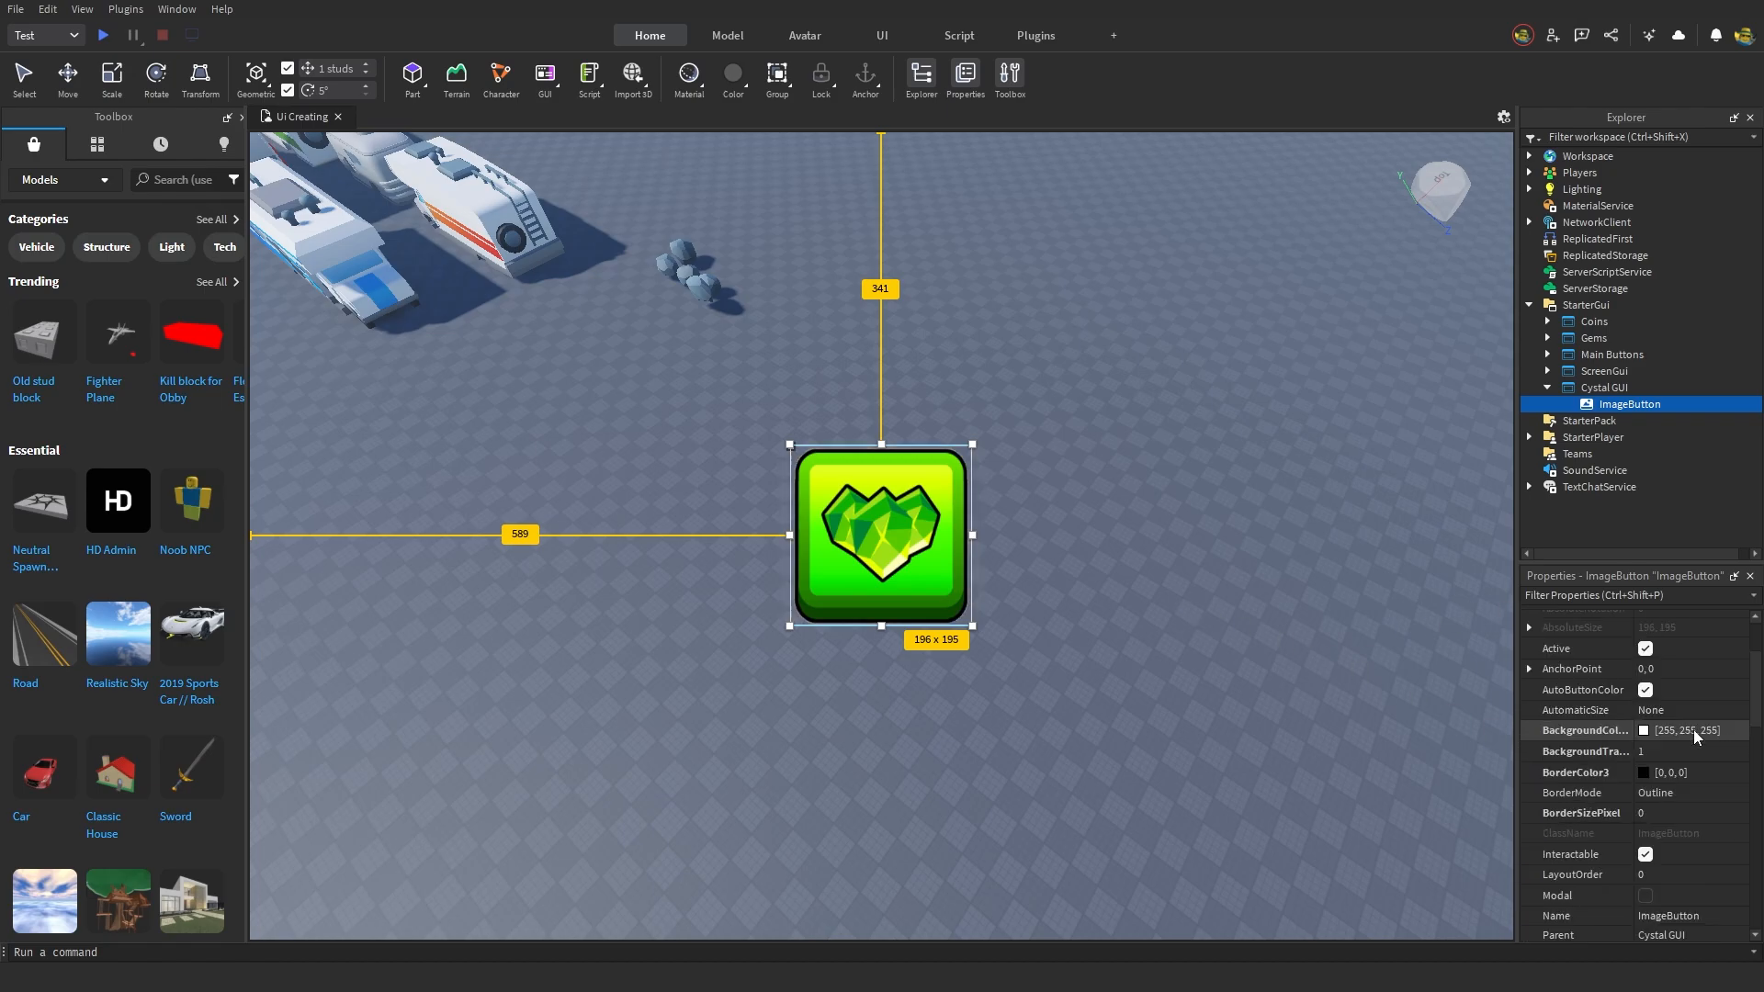
mouse_move(1739, 751)
mouse_down()
mouse_move(1707, 753)
mouse_move(1748, 755)
mouse_up()
click(1271, 501)
right_drag(1277, 505, 1243, 504)
key(w)
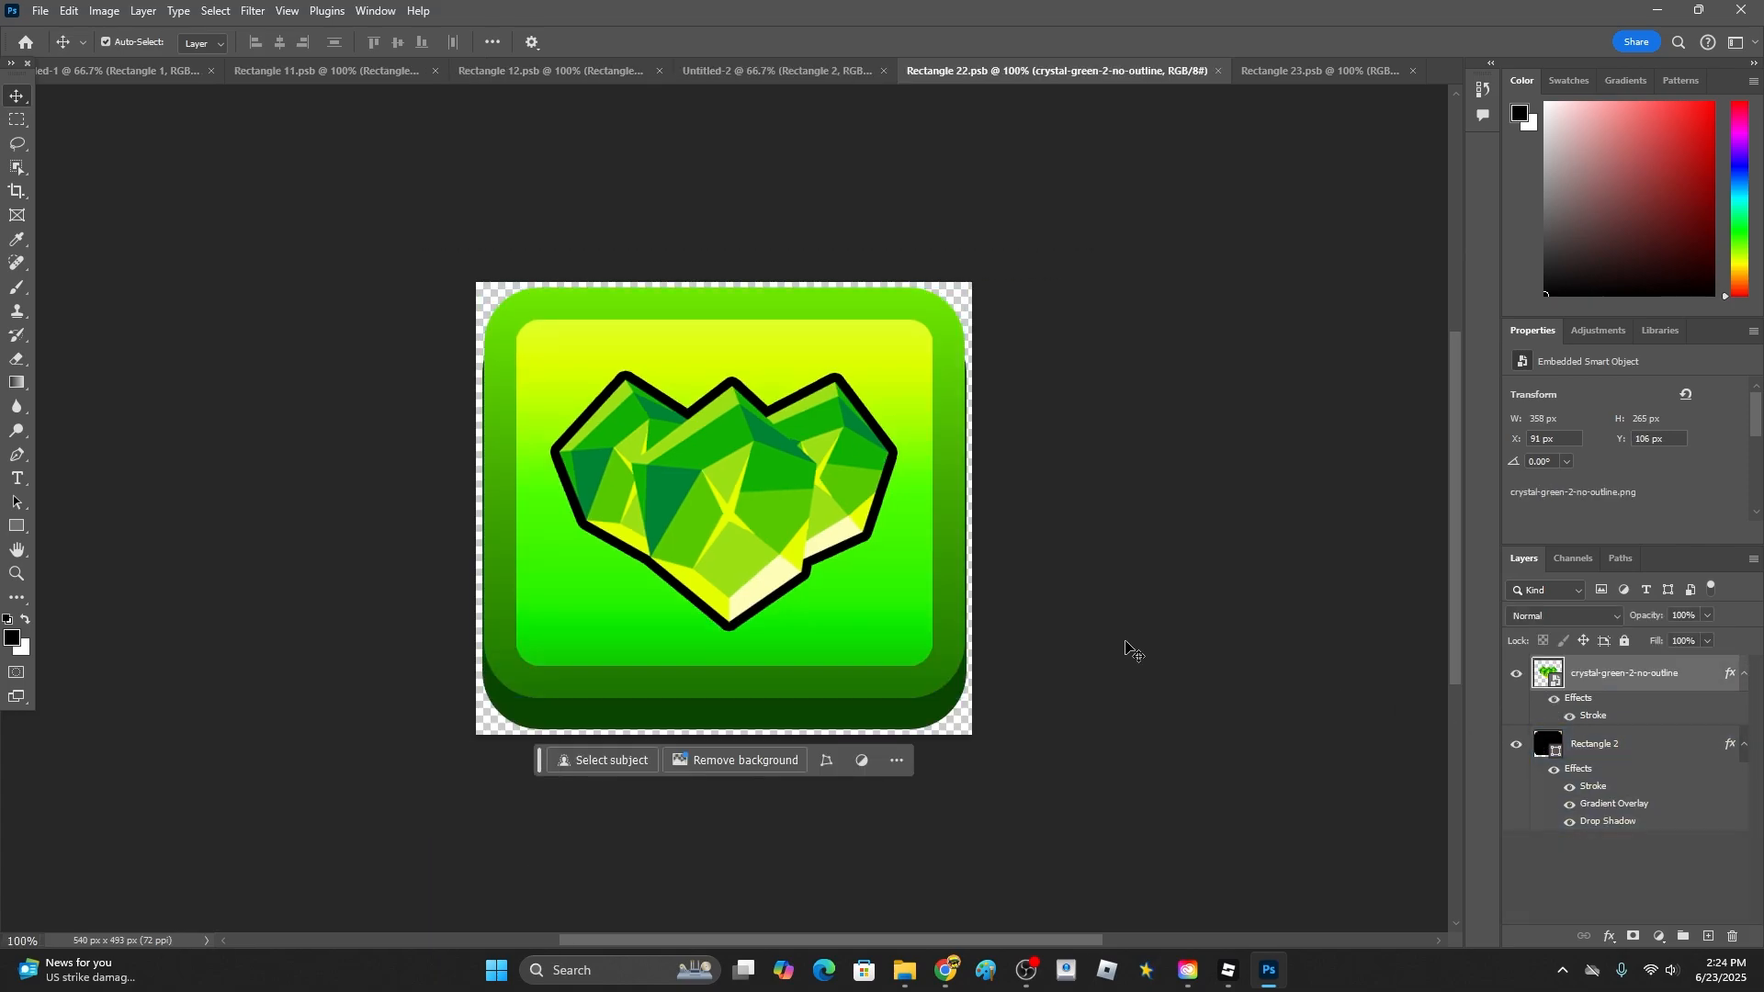
- In Photoshop's Rectangle 22.psb, place the crystal-green-3-no-outline image on the button and hide the crystal-green-2-no-outline layer
click(831, 634)
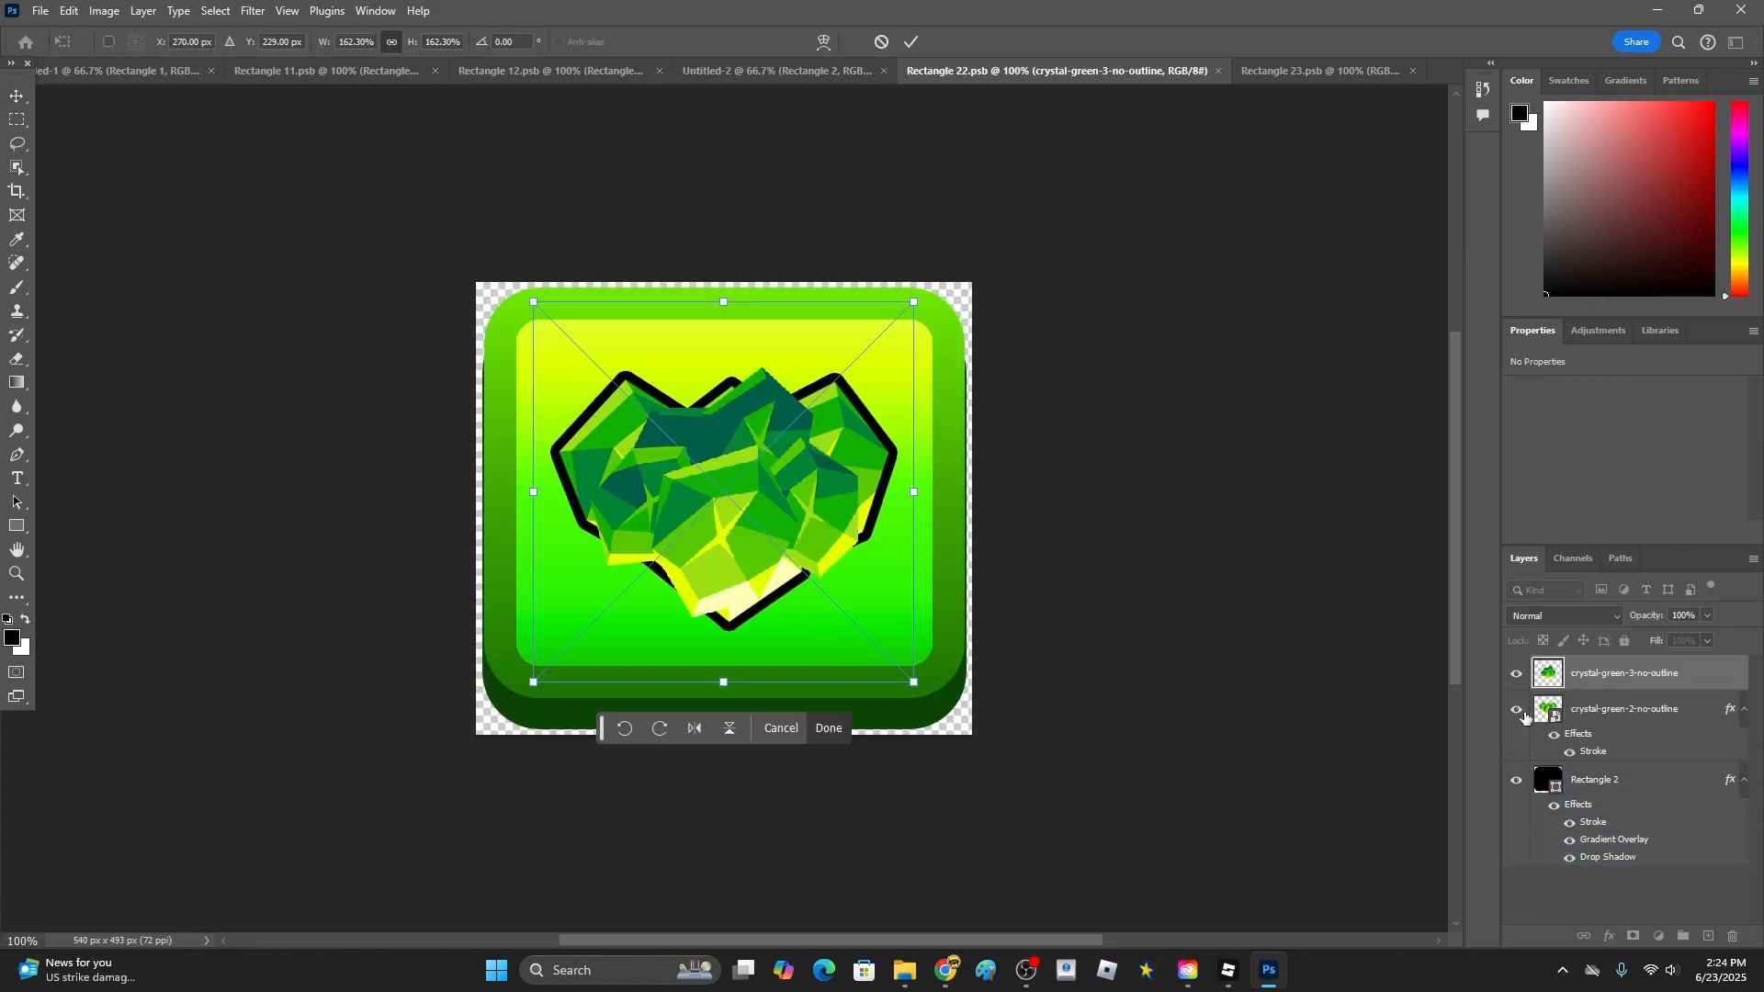
click(1517, 709)
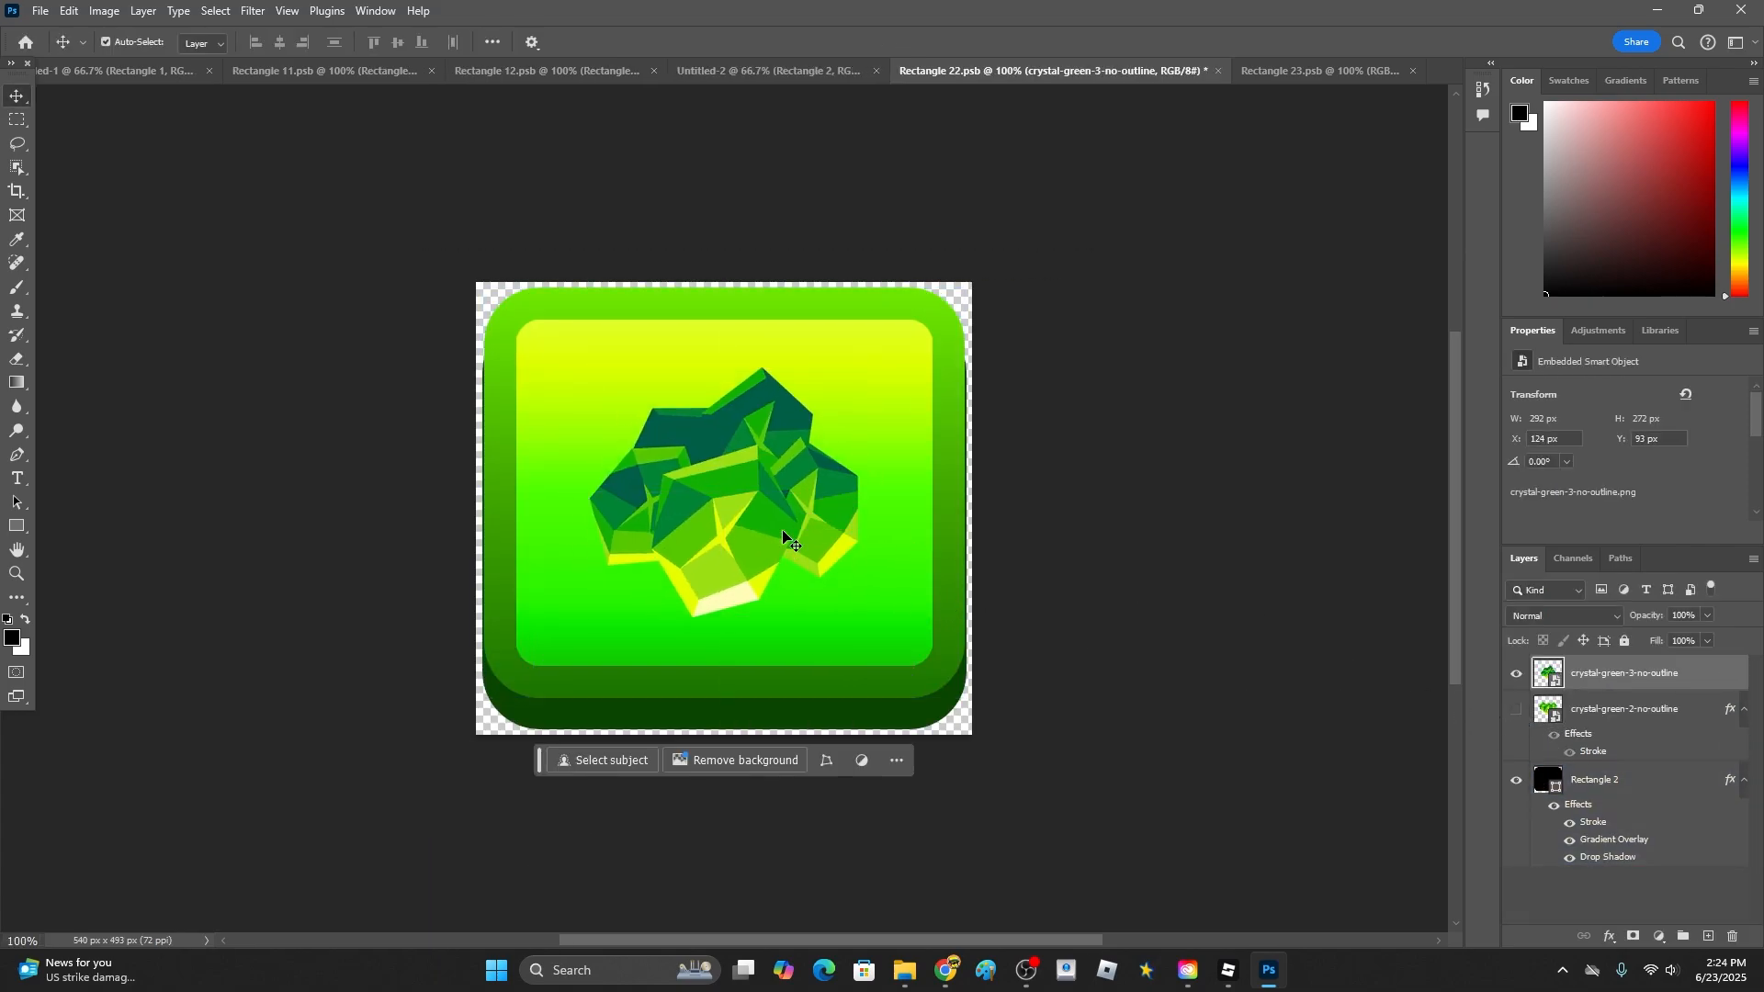
double_click(839, 531)
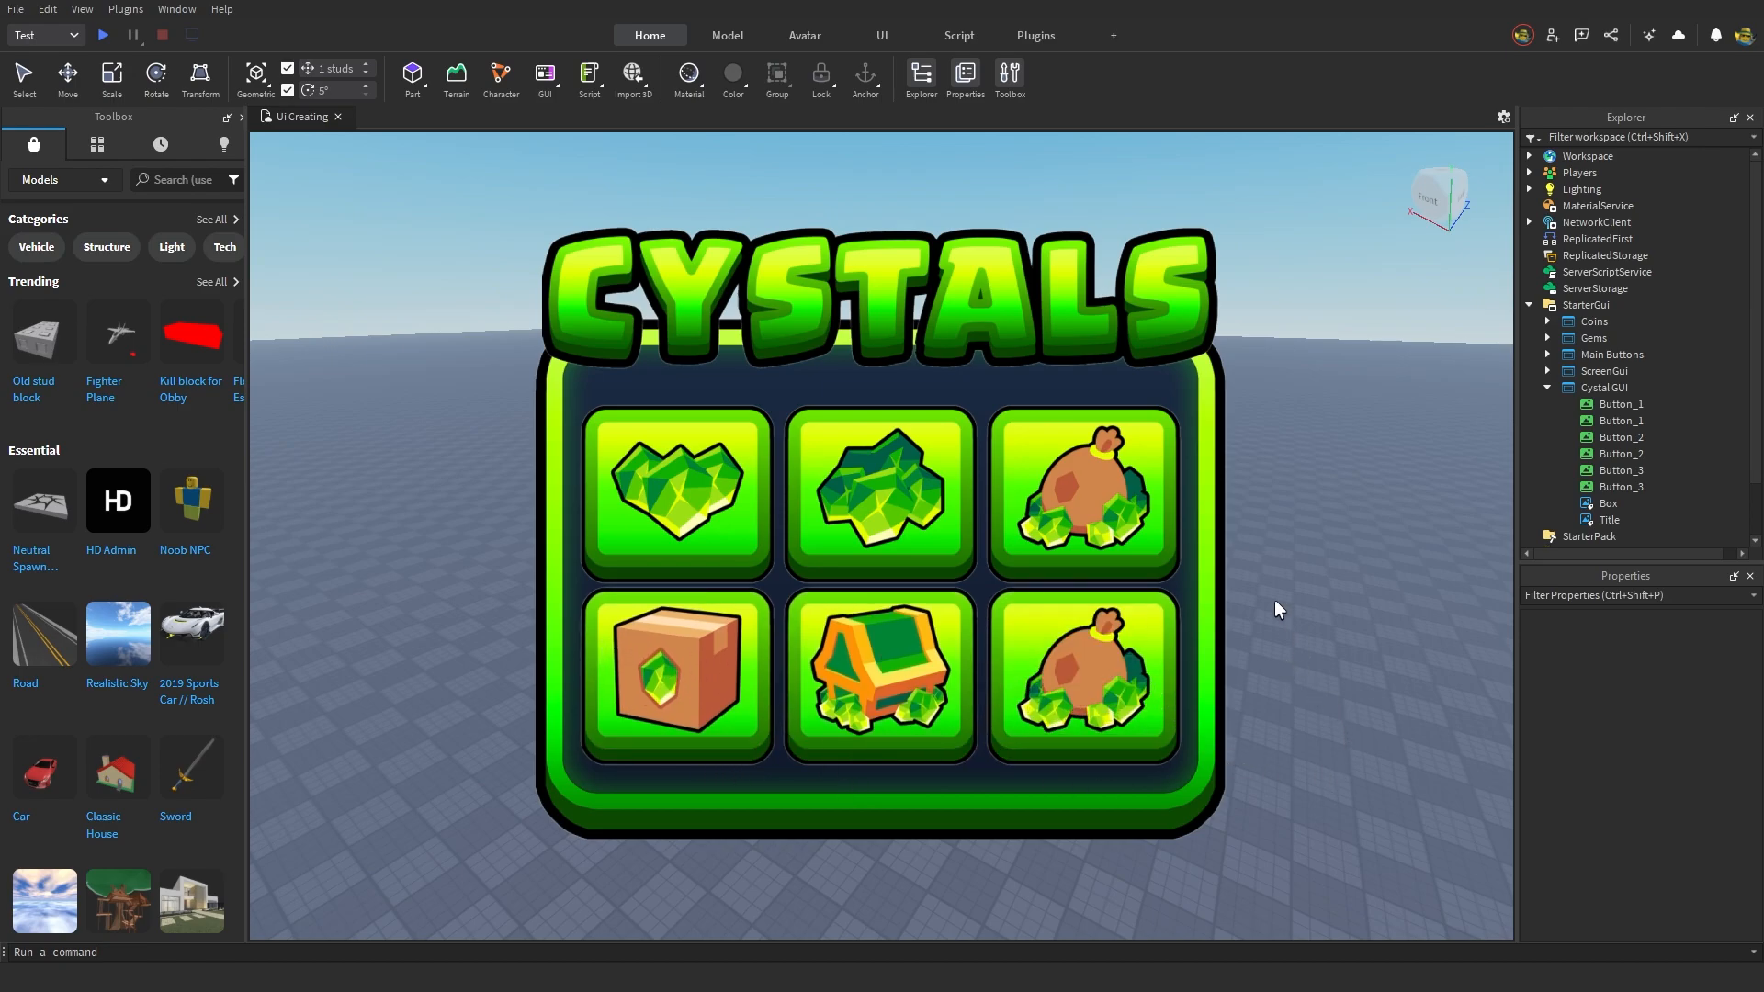
right_drag(1393, 539, 1394, 540)
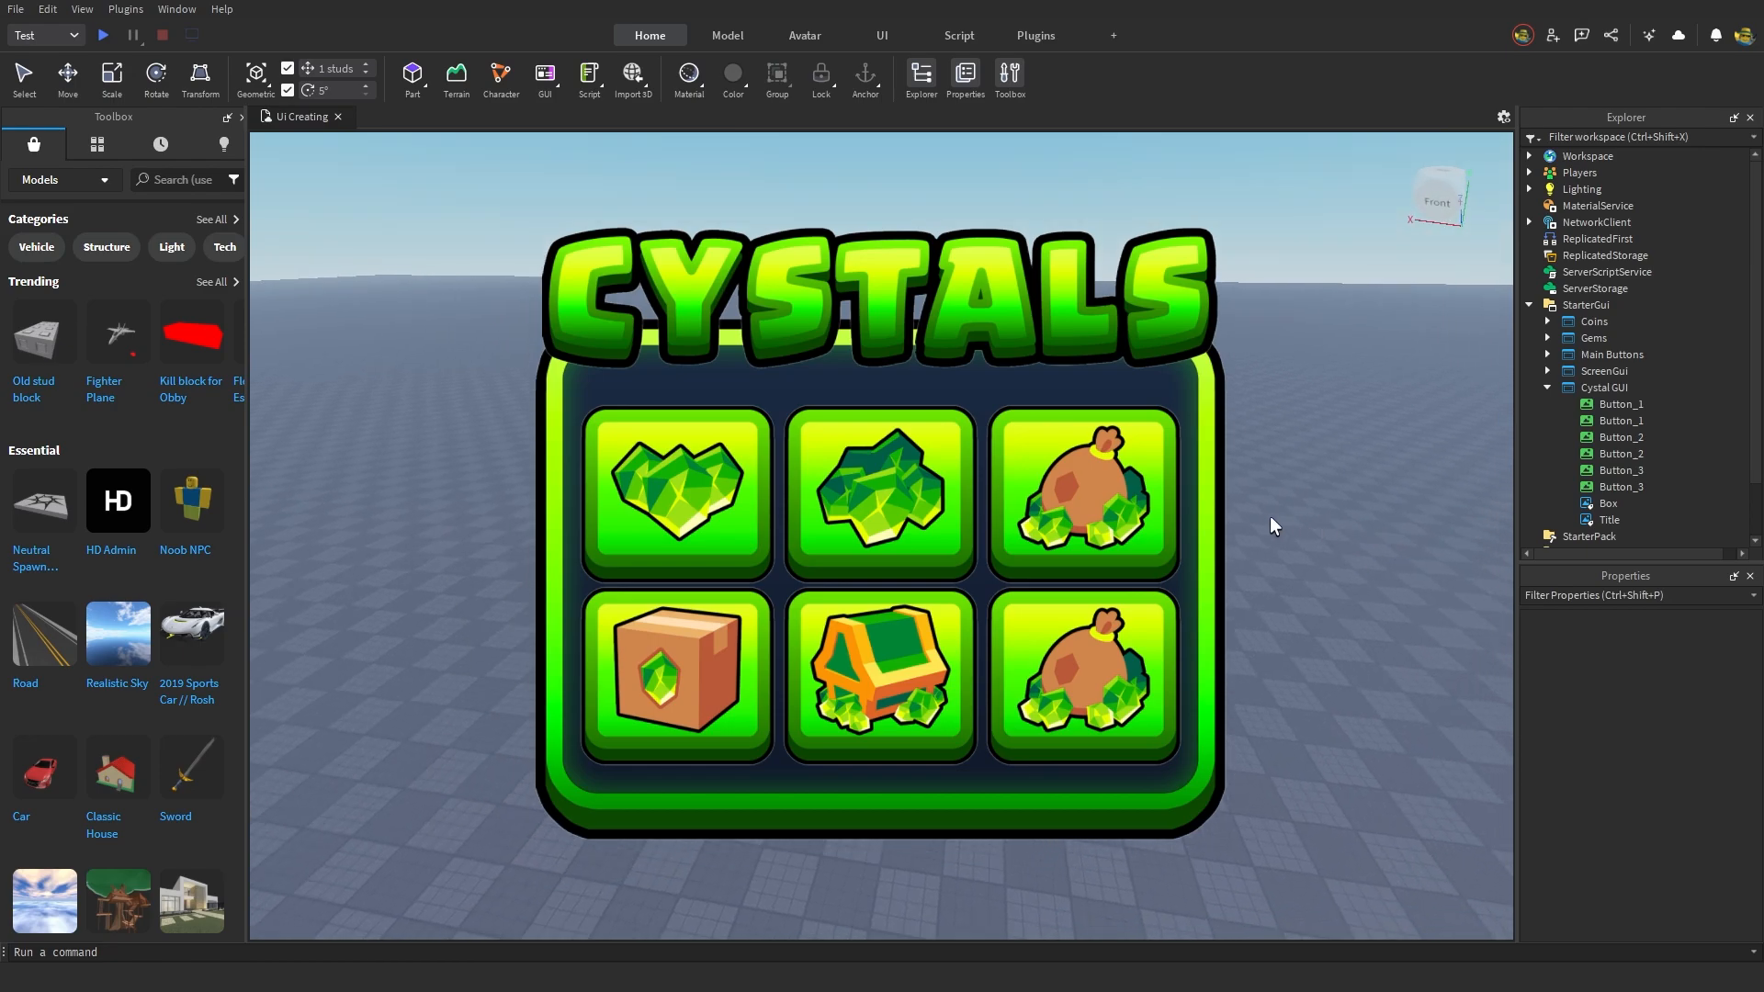
right_drag(546, 745, 547, 745)
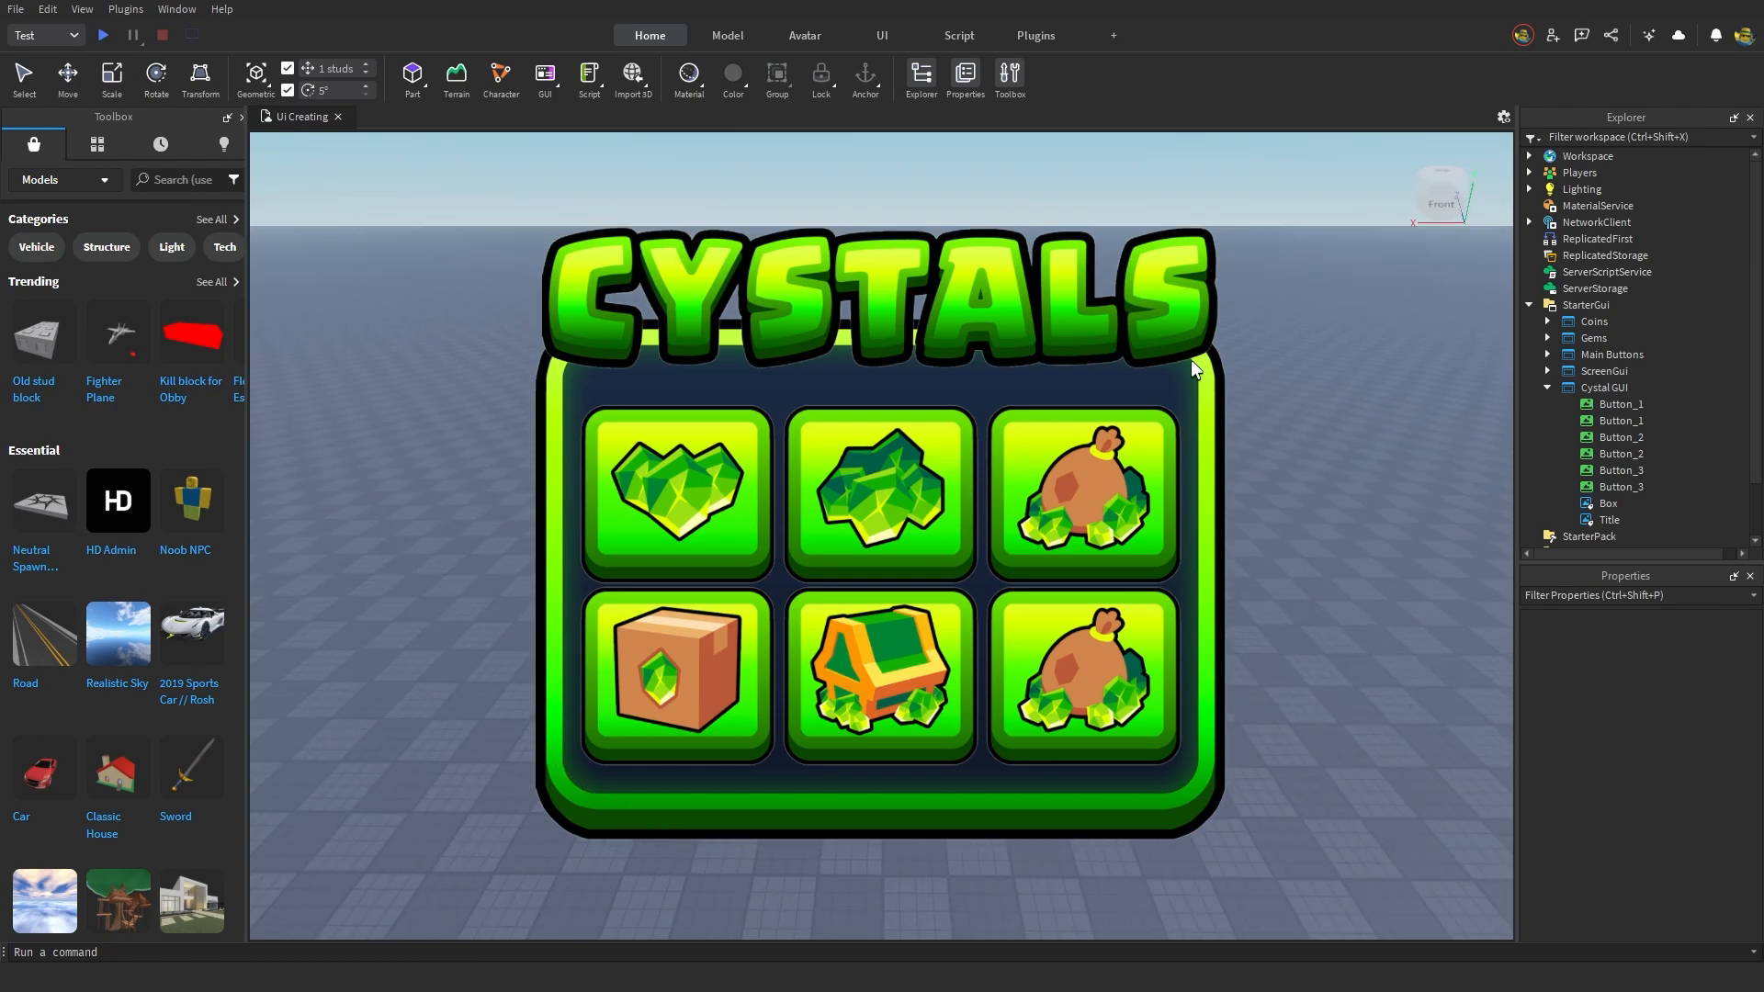
right_drag(1193, 369, 1194, 370)
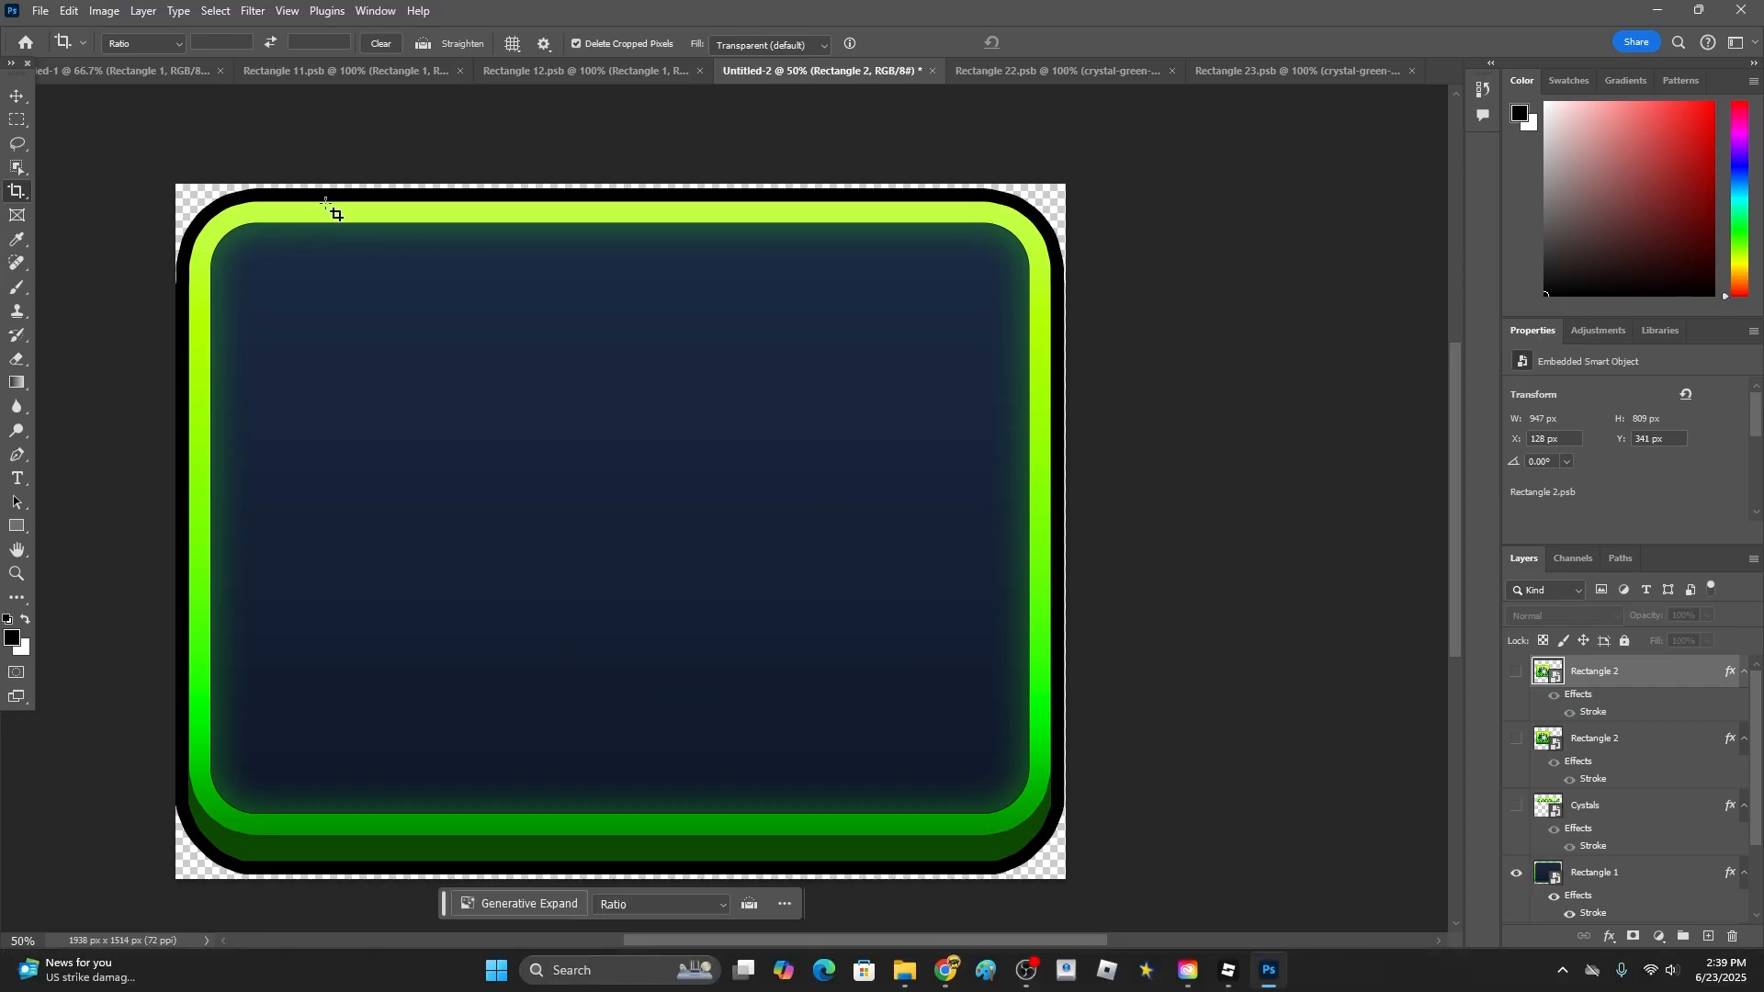
- Look through the Rectangle 12, Rectangle 11 and Untitled-1 bar documents in Photoshop
click(526, 78)
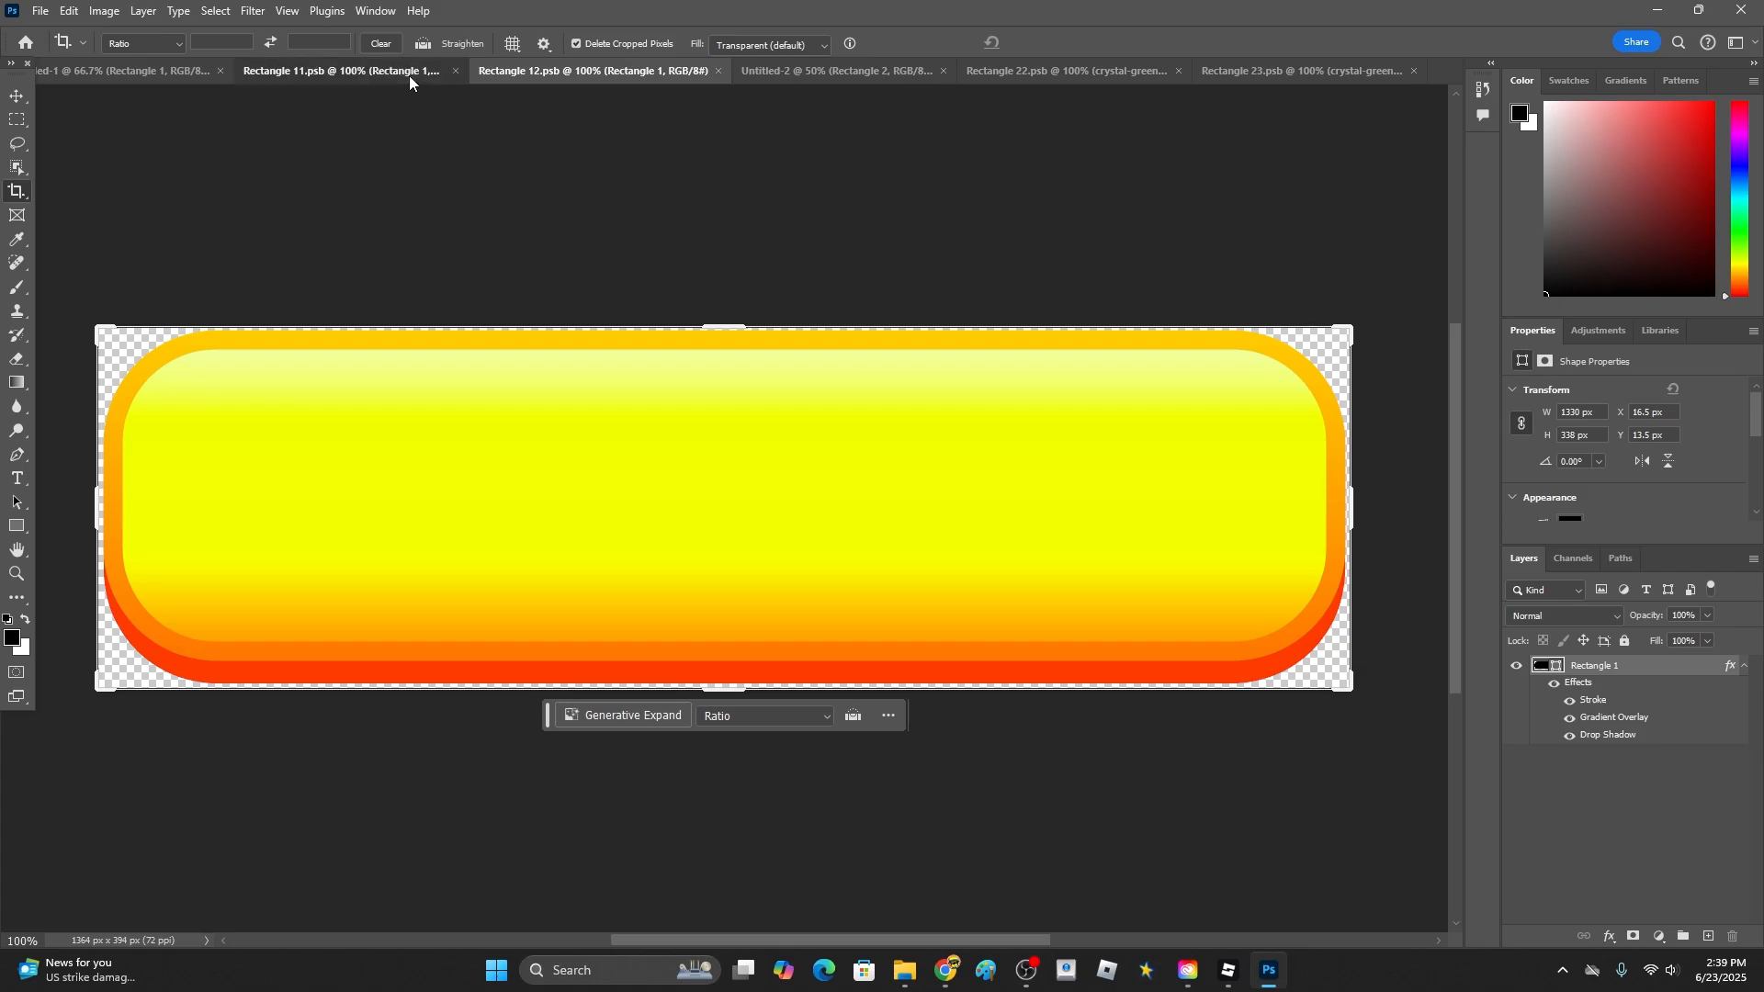
click(410, 72)
click(180, 72)
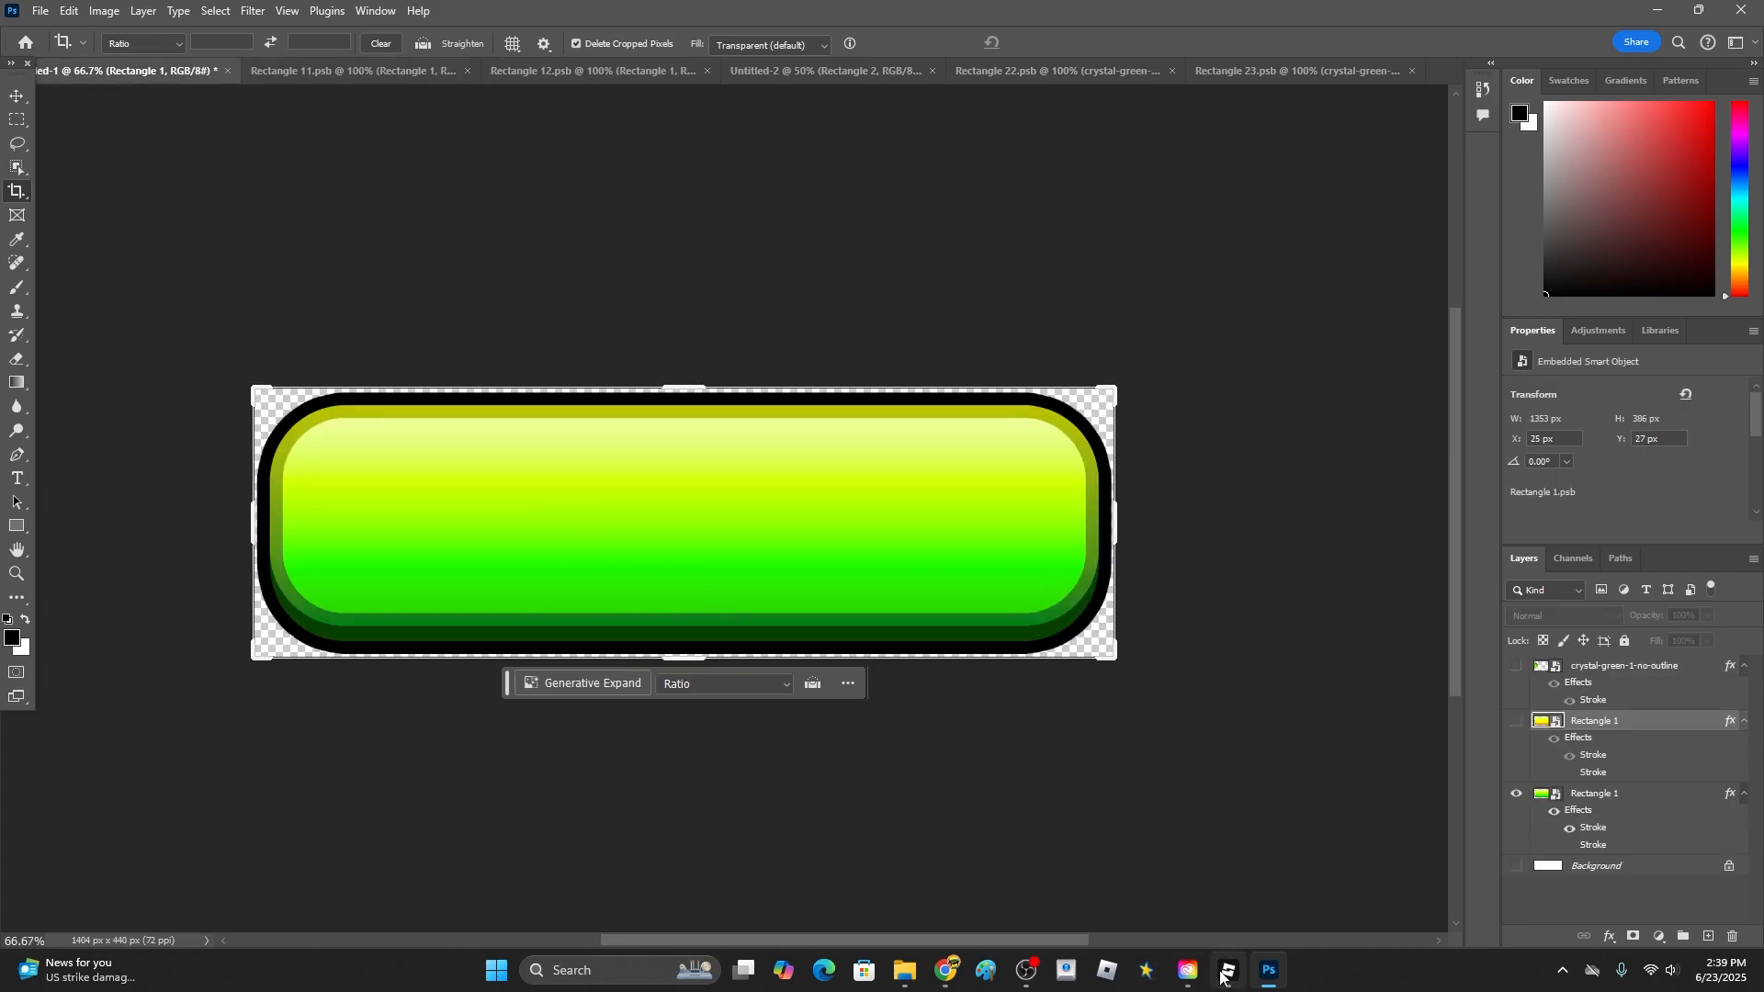
- Switch back to Roblox Studio, review the Cystals shop panel and select its Title image
mouse_move(1223, 974)
click(1224, 873)
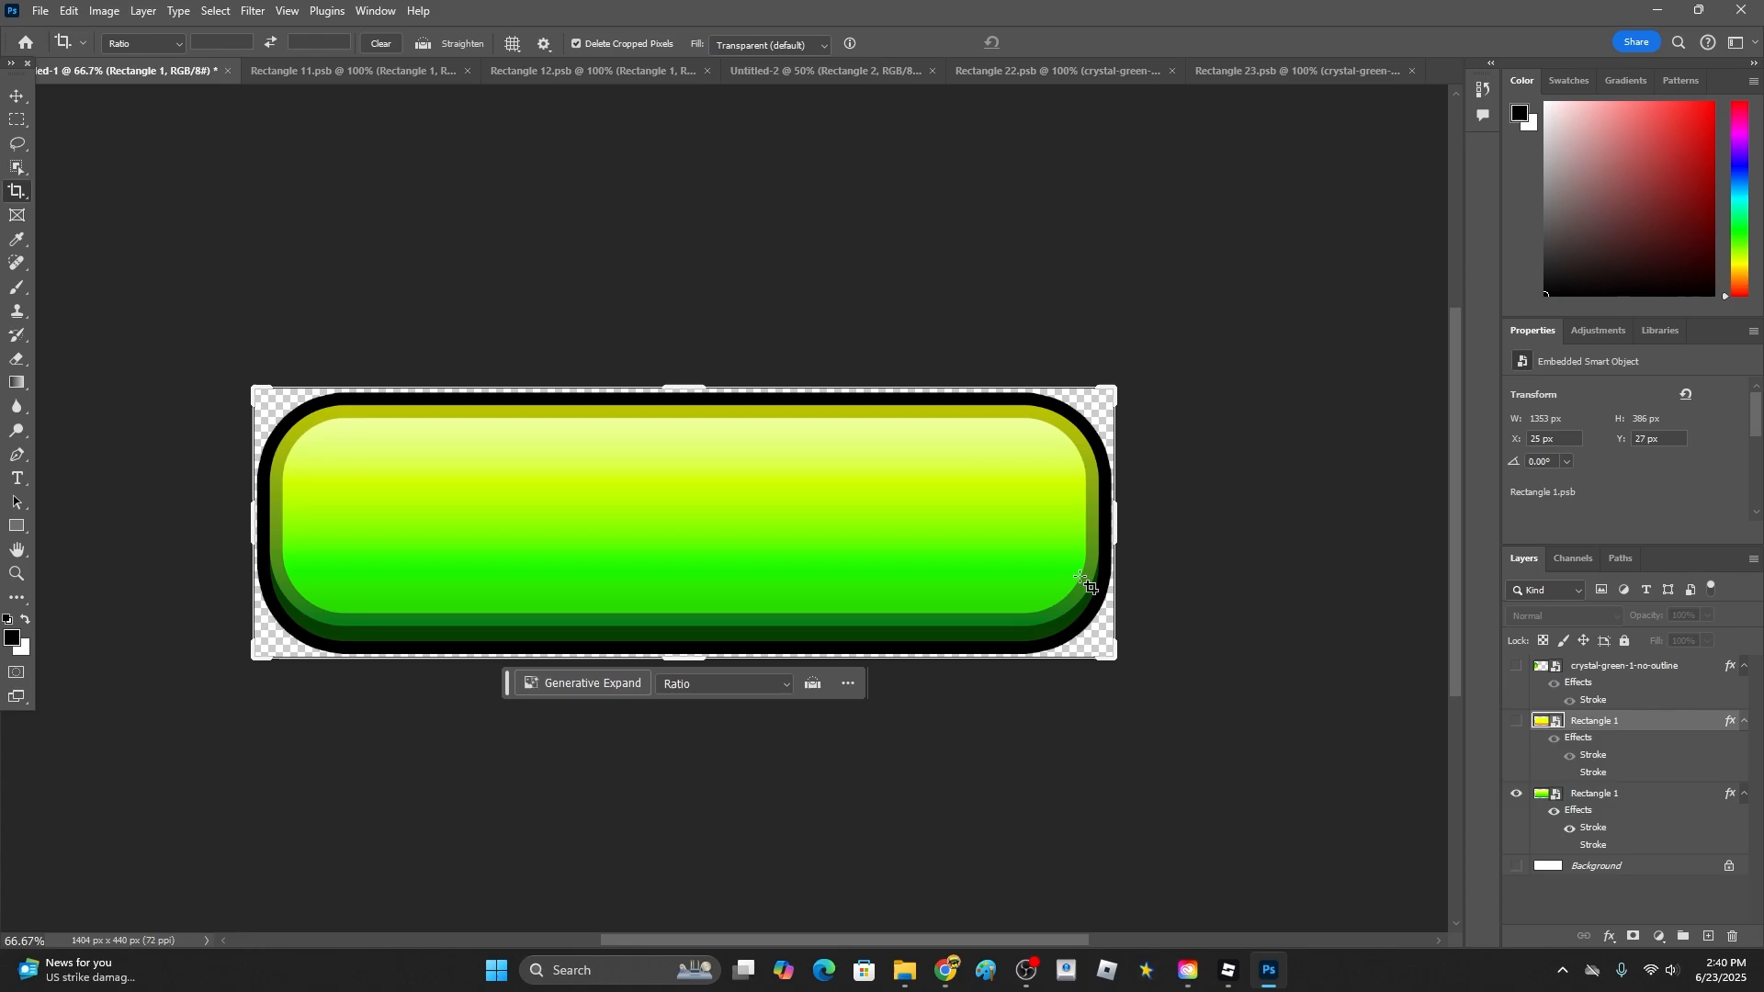
click(1231, 974)
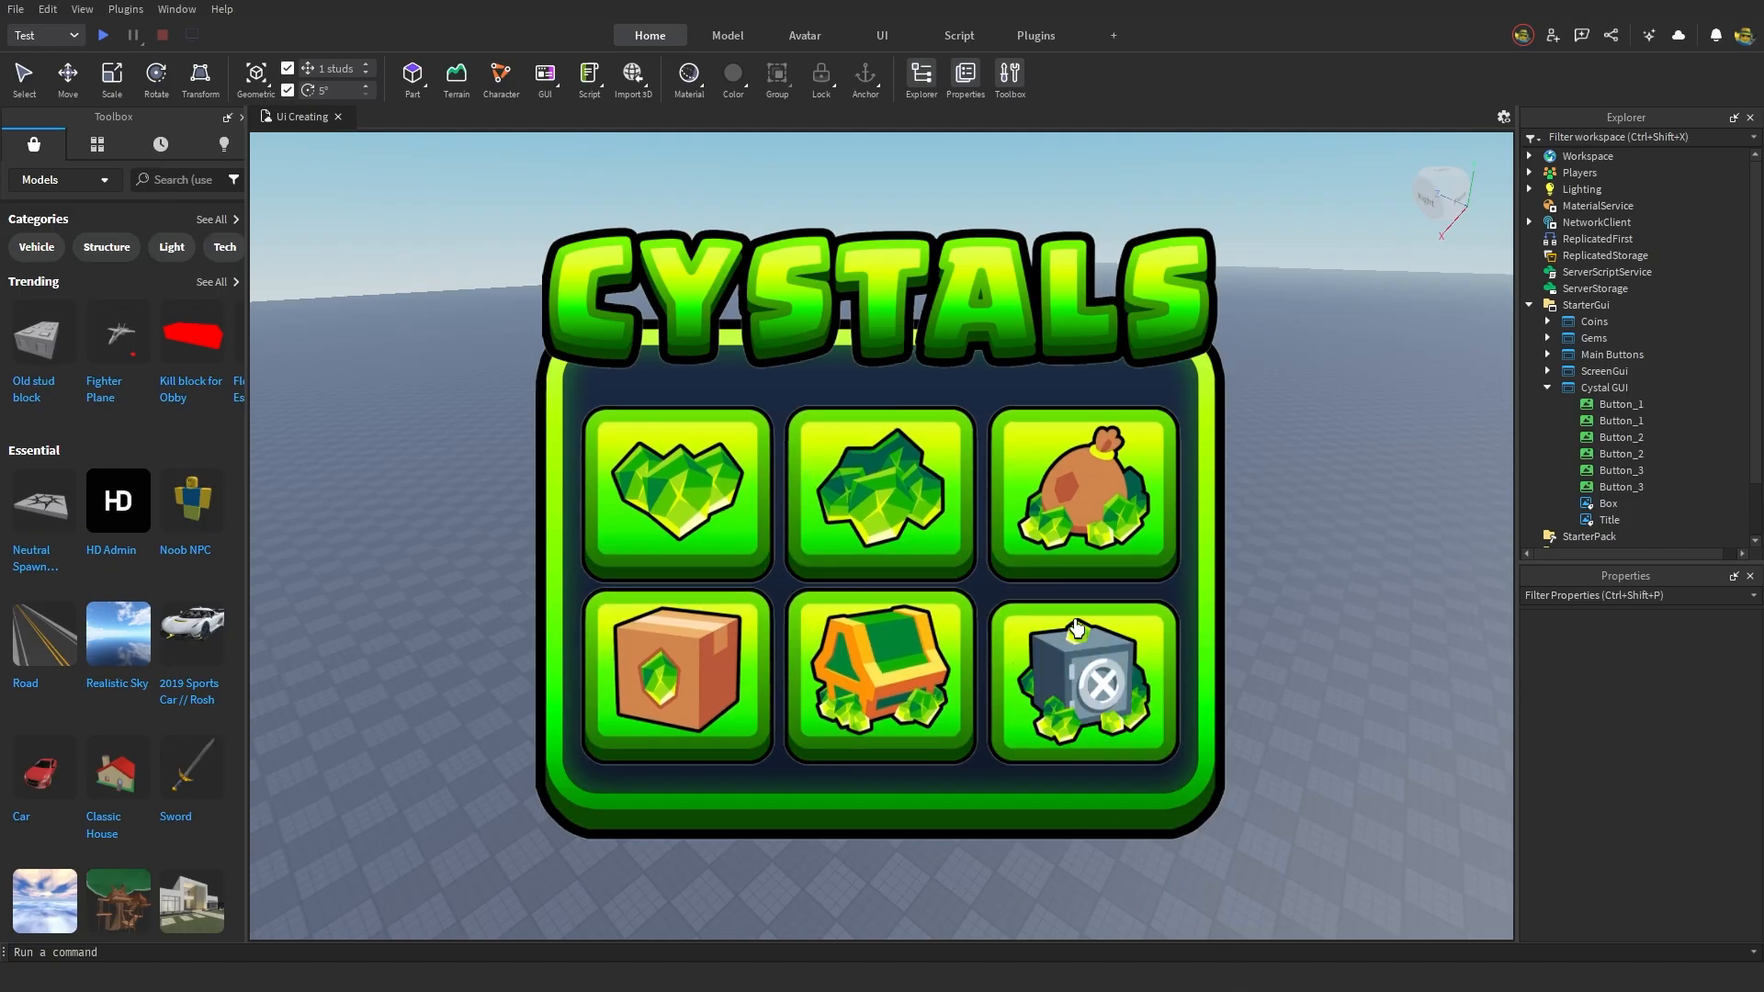
click(1206, 341)
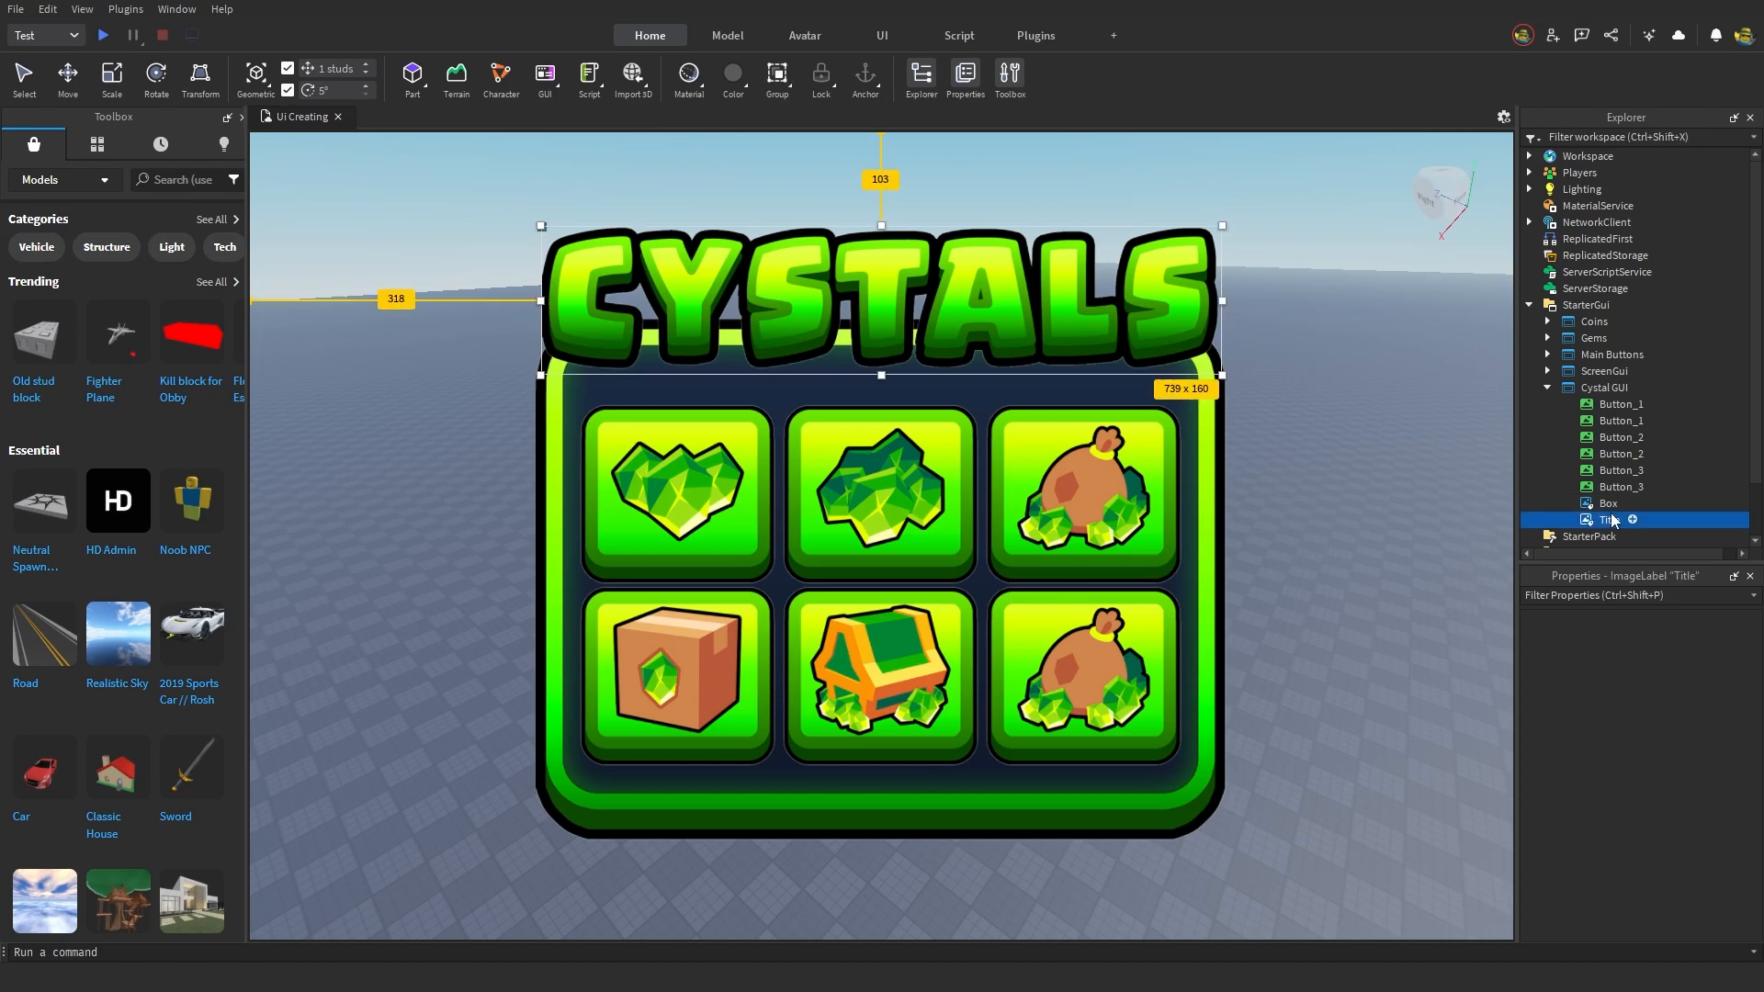
- Enlarge the Cystals Title image to about 748 x 162 and move it slightly down over the panel's upper edge
drag(1012, 266, 892, 244)
mouse_move(881, 363)
mouse_down()
mouse_move(871, 375)
mouse_move(891, 307)
mouse_move(875, 286)
mouse_move(877, 351)
mouse_up()
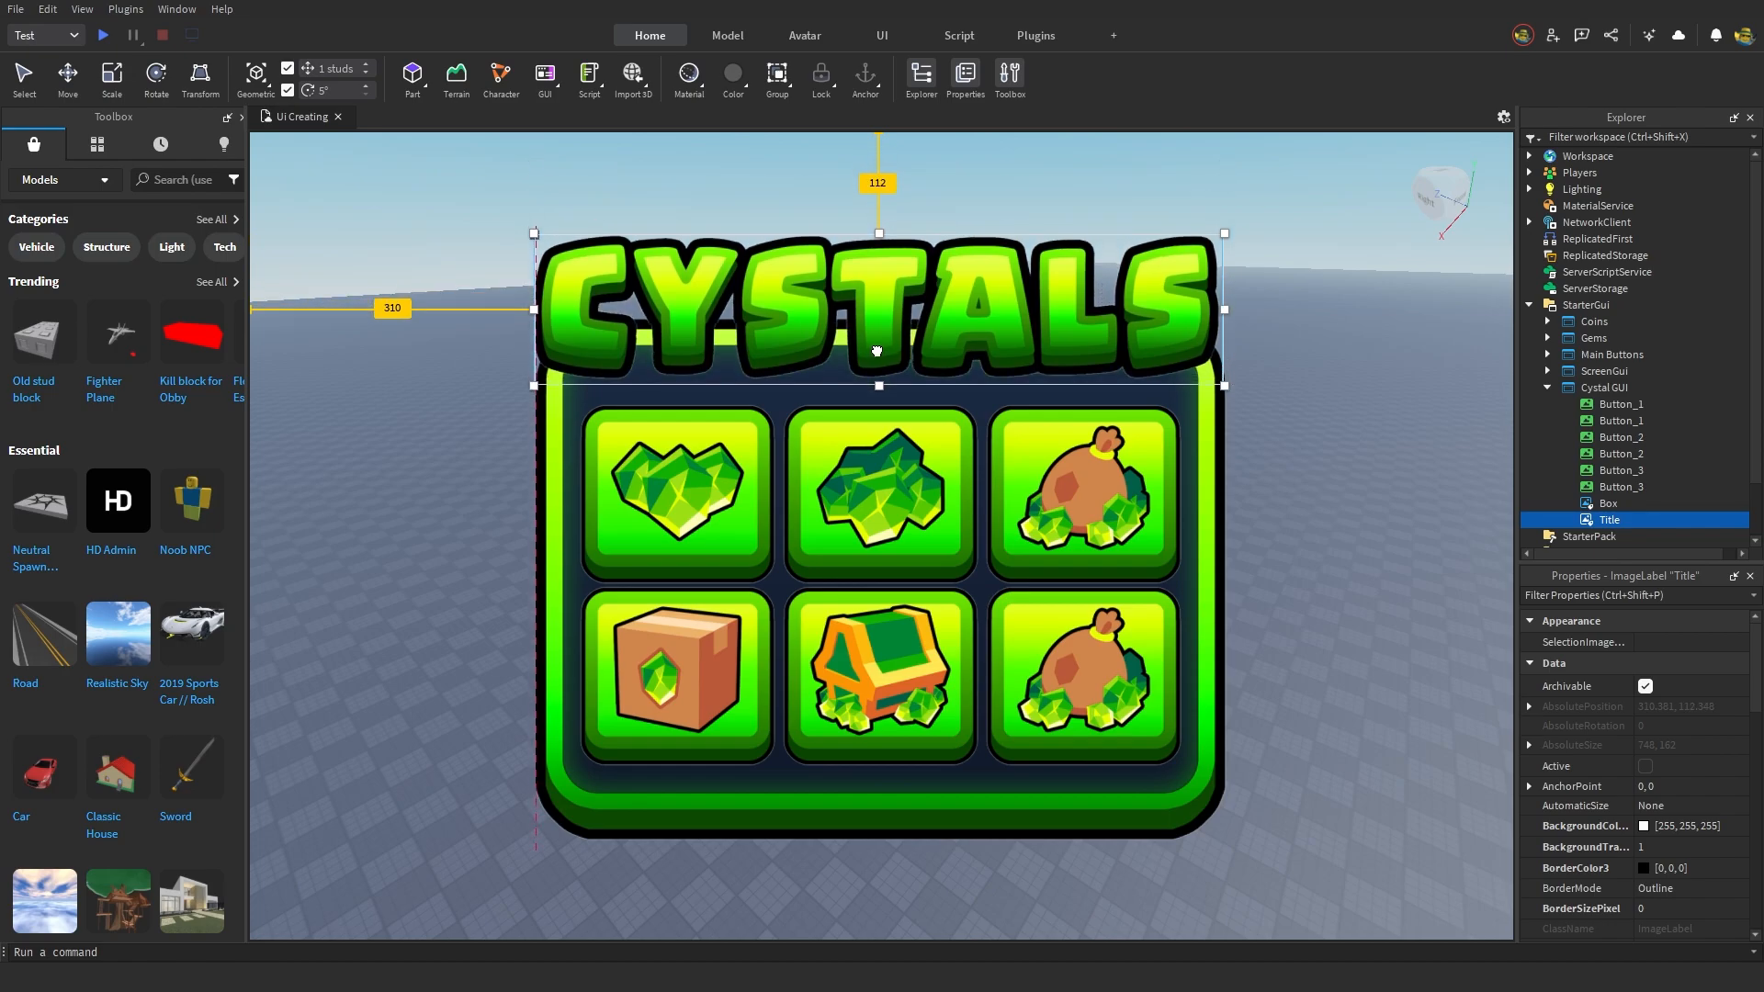
- Move all six crystal buttons together slightly upward inside the panel and clear the selection
click(1625, 487)
shift+click(1622, 405)
drag(1025, 530, 1025, 524)
click(1313, 539)
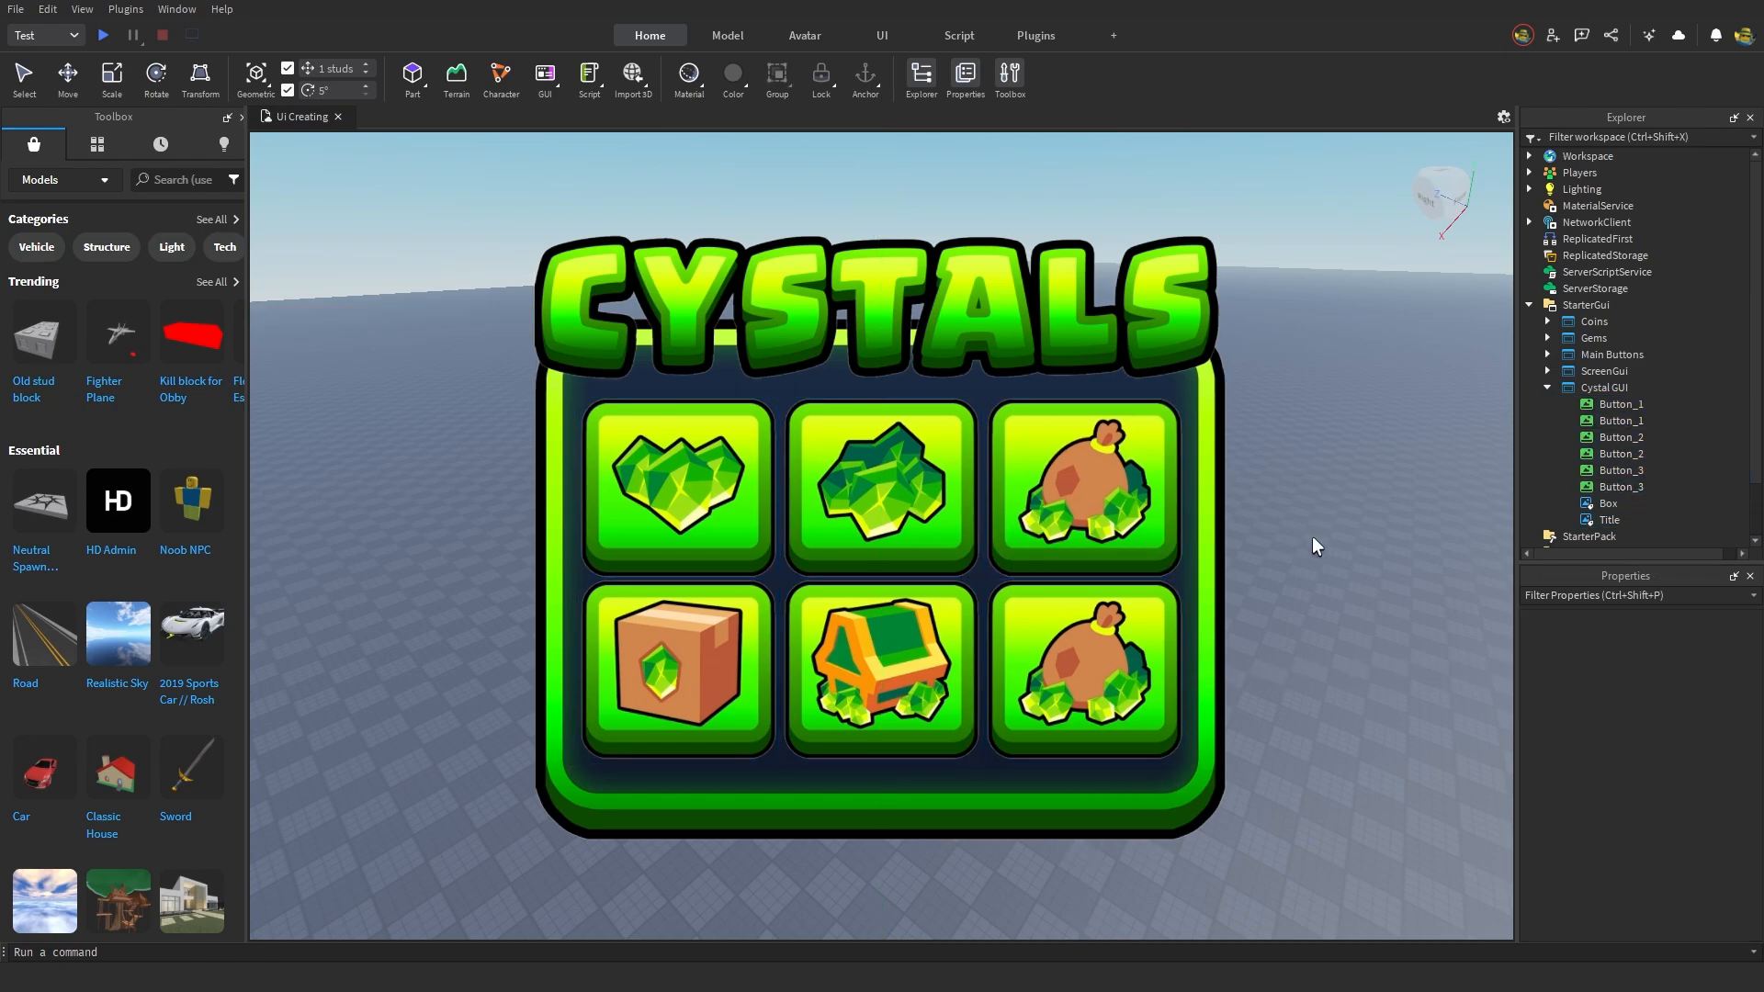
right_drag(1314, 548, 1351, 551)
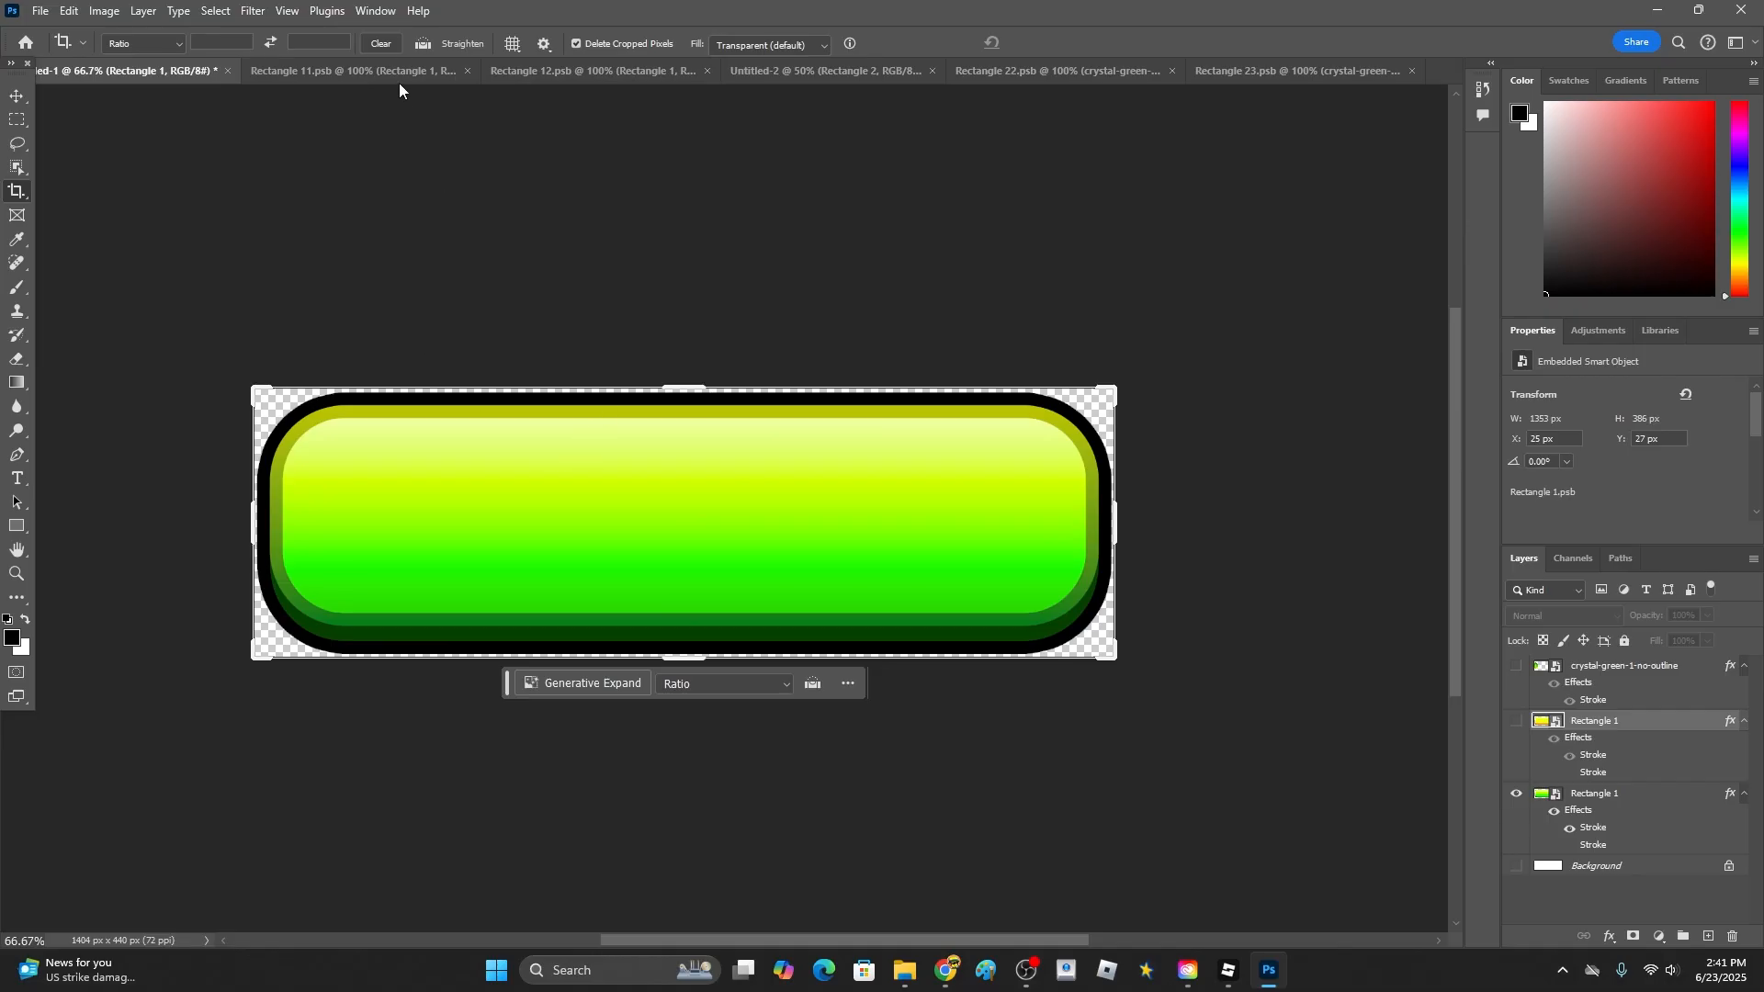
- Look through the Rectangle 11, Rectangle 12, Untitled-2, Untitled-1 and Rectangle 22 documents in Photoshop, and return to Roblox Studio
click(400, 79)
click(552, 81)
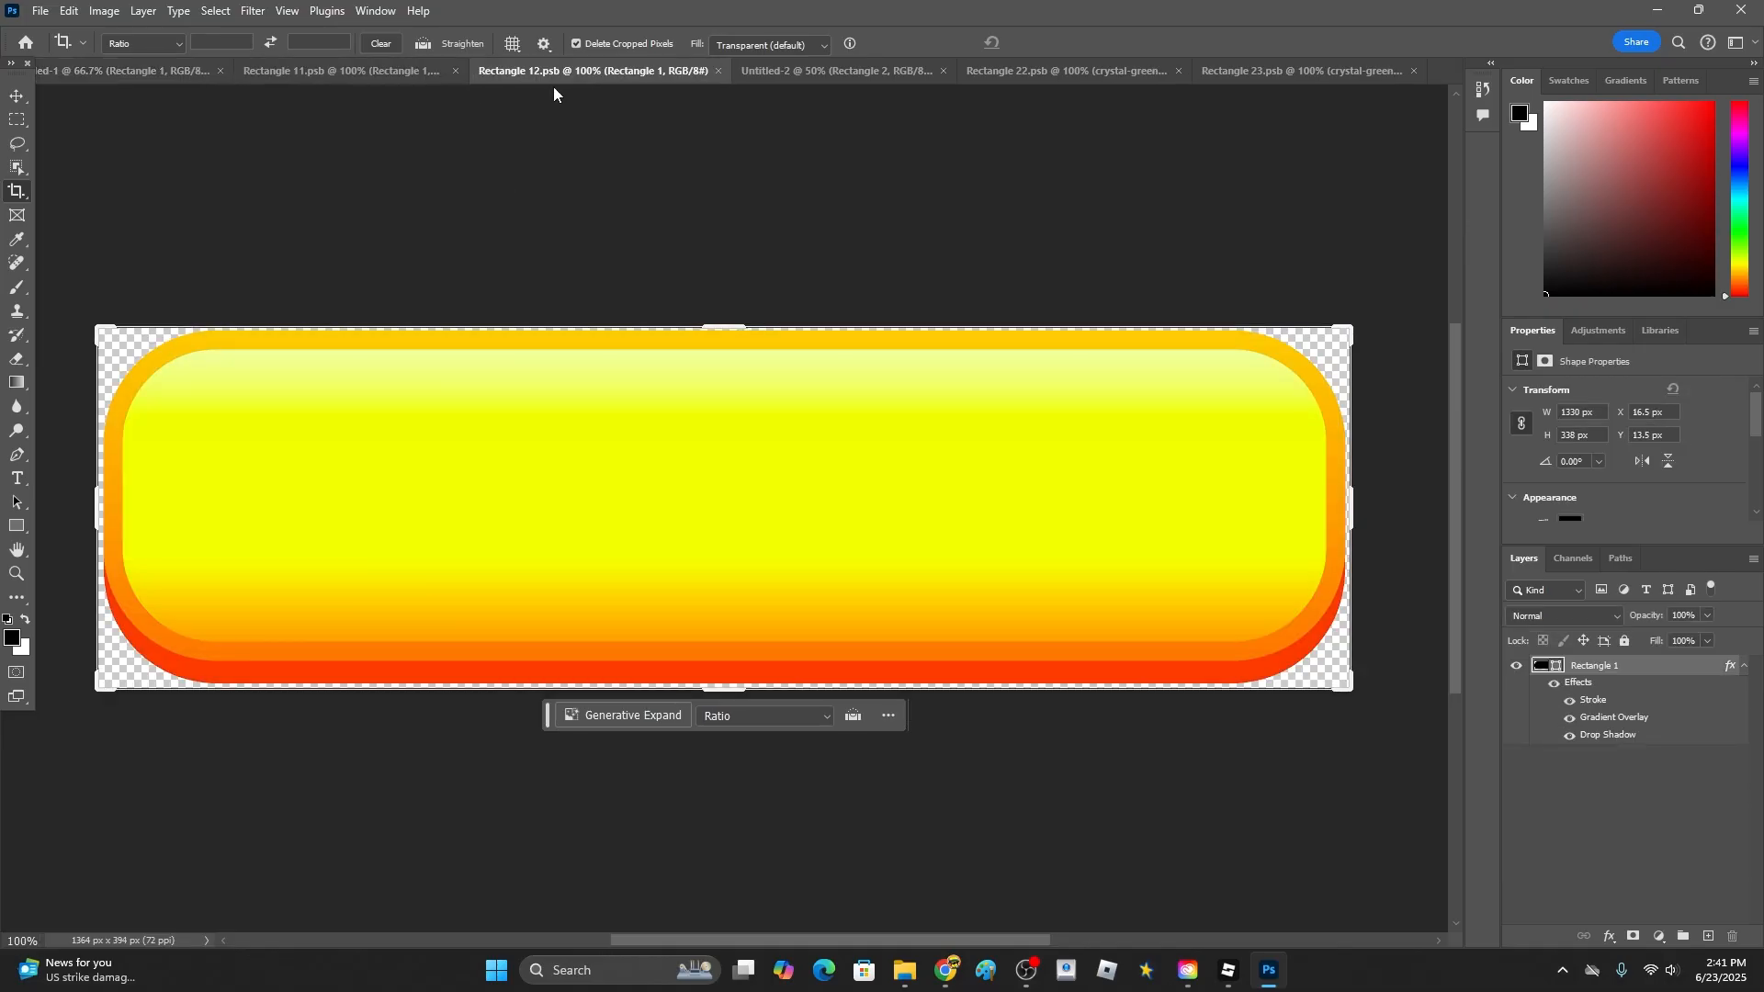
click(797, 77)
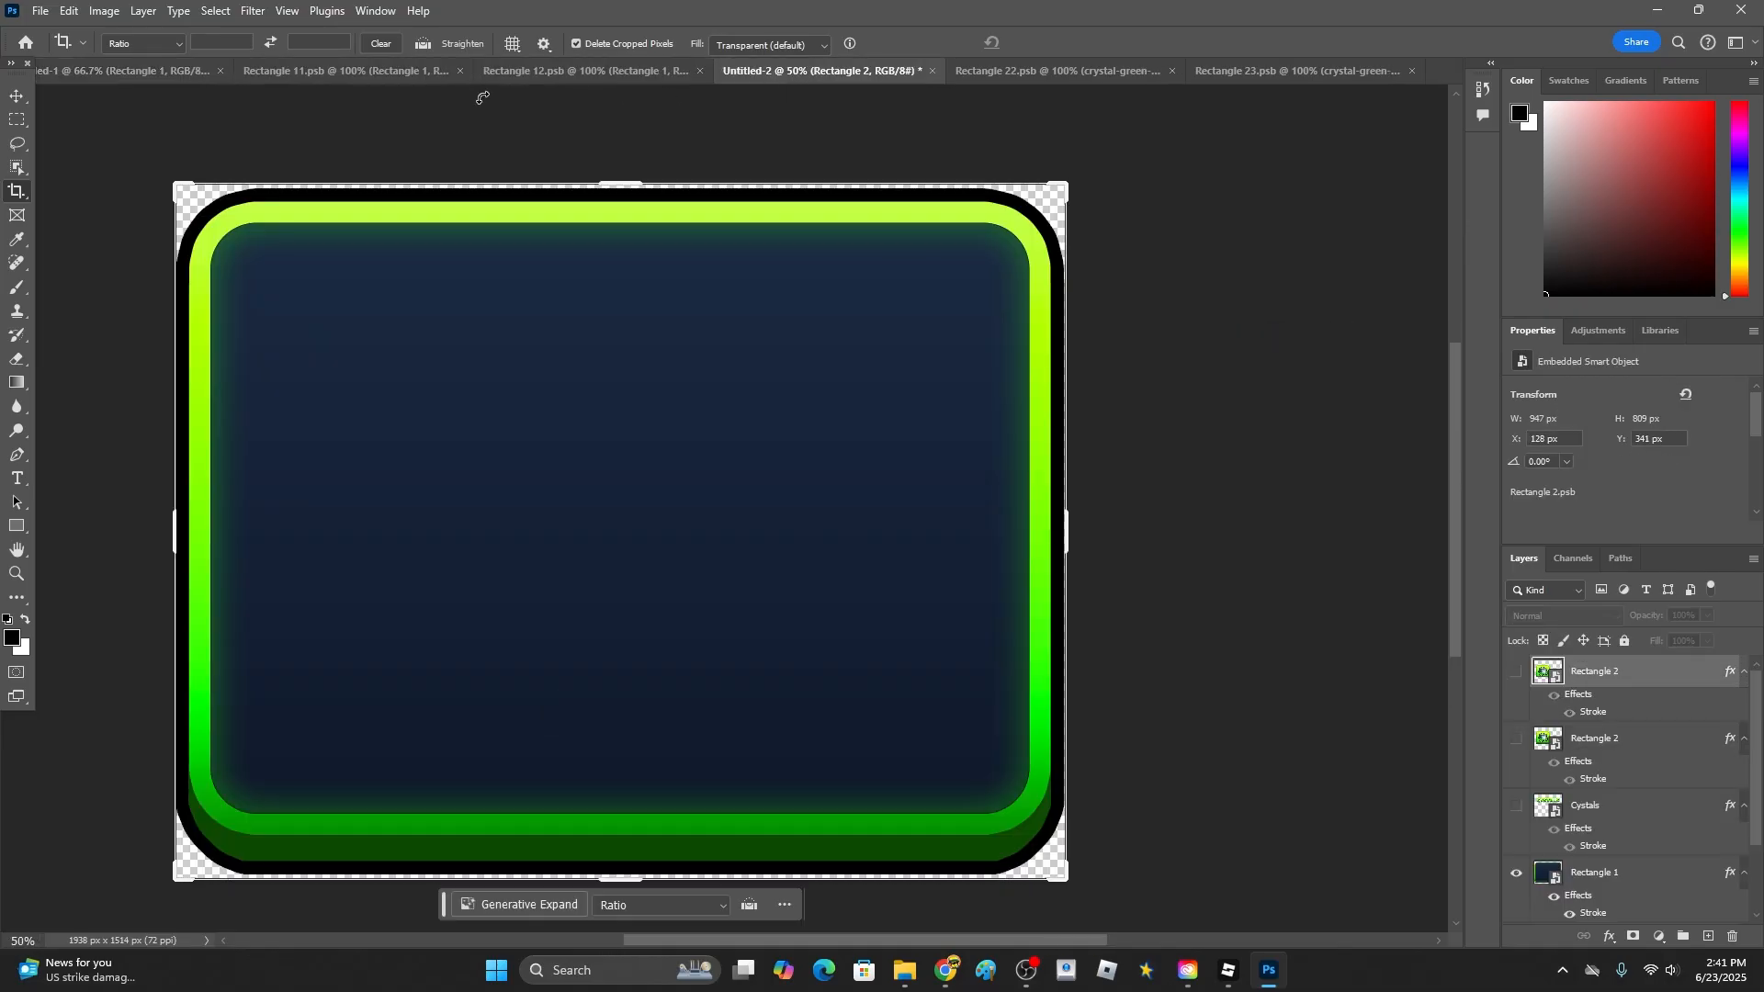
click(134, 80)
click(1057, 70)
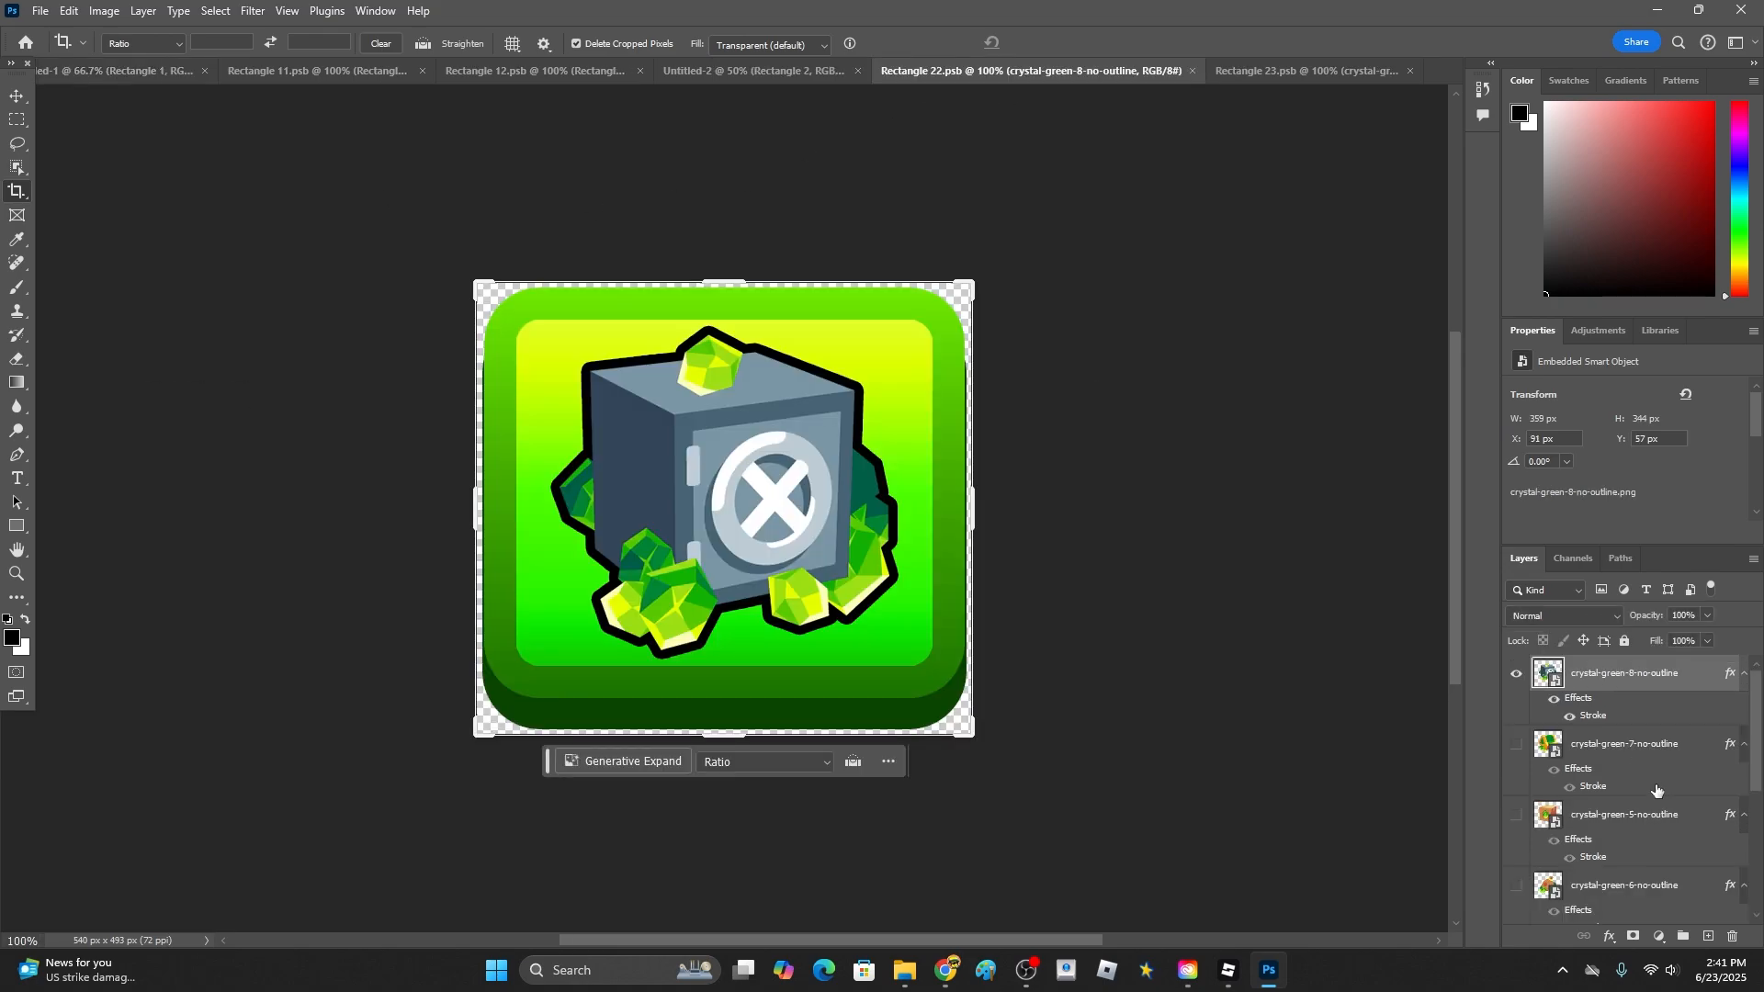
click(809, 72)
click(1268, 972)
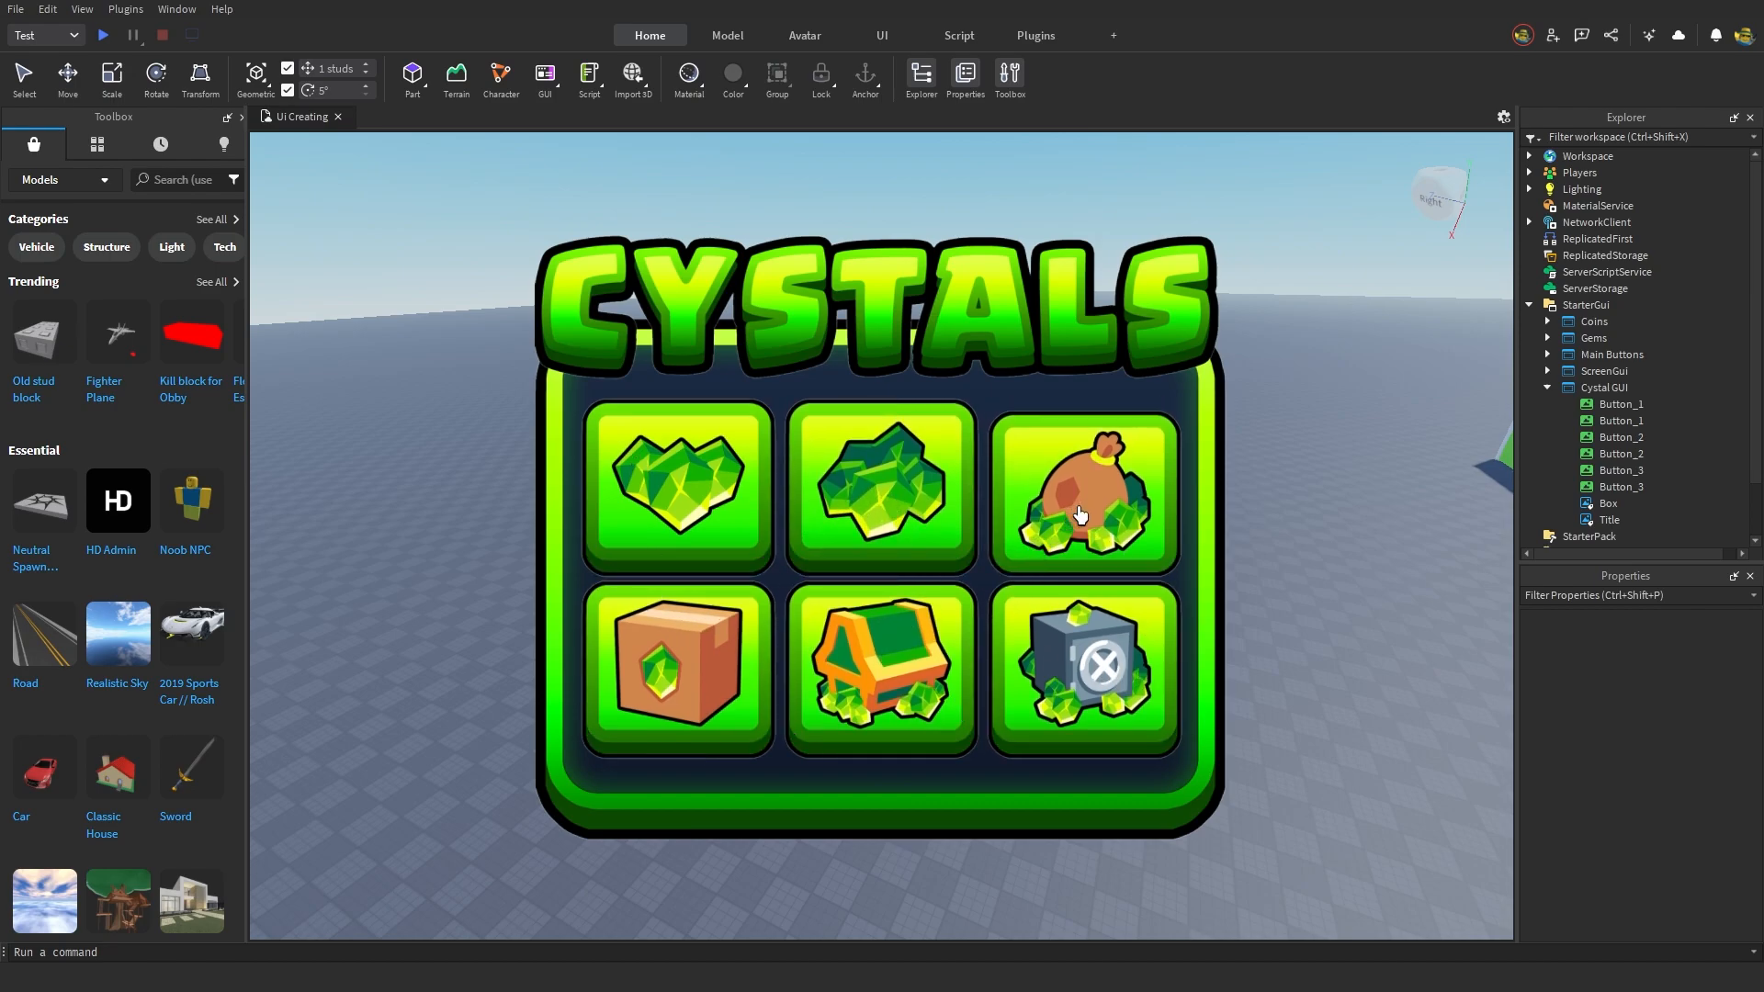
- Review the Cystal GUI's elements by selecting its Button images, Title and Box in turn, and clear the selection
click(1674, 487)
click(1631, 402)
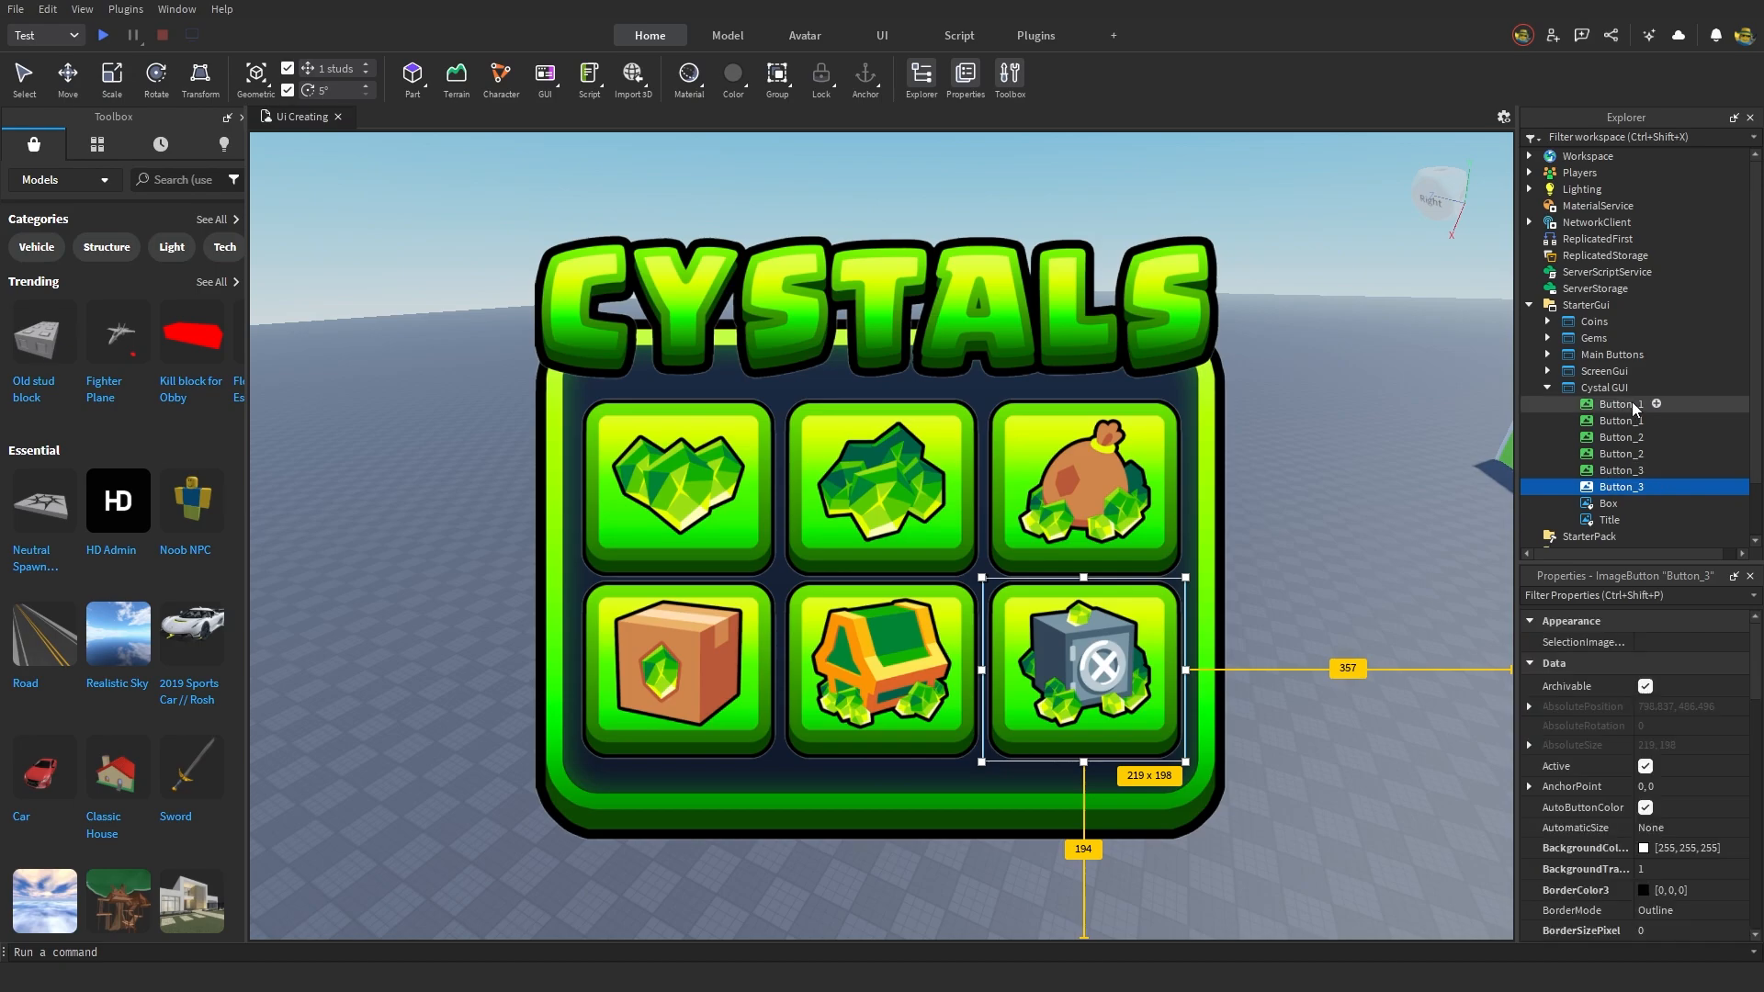
click(1391, 579)
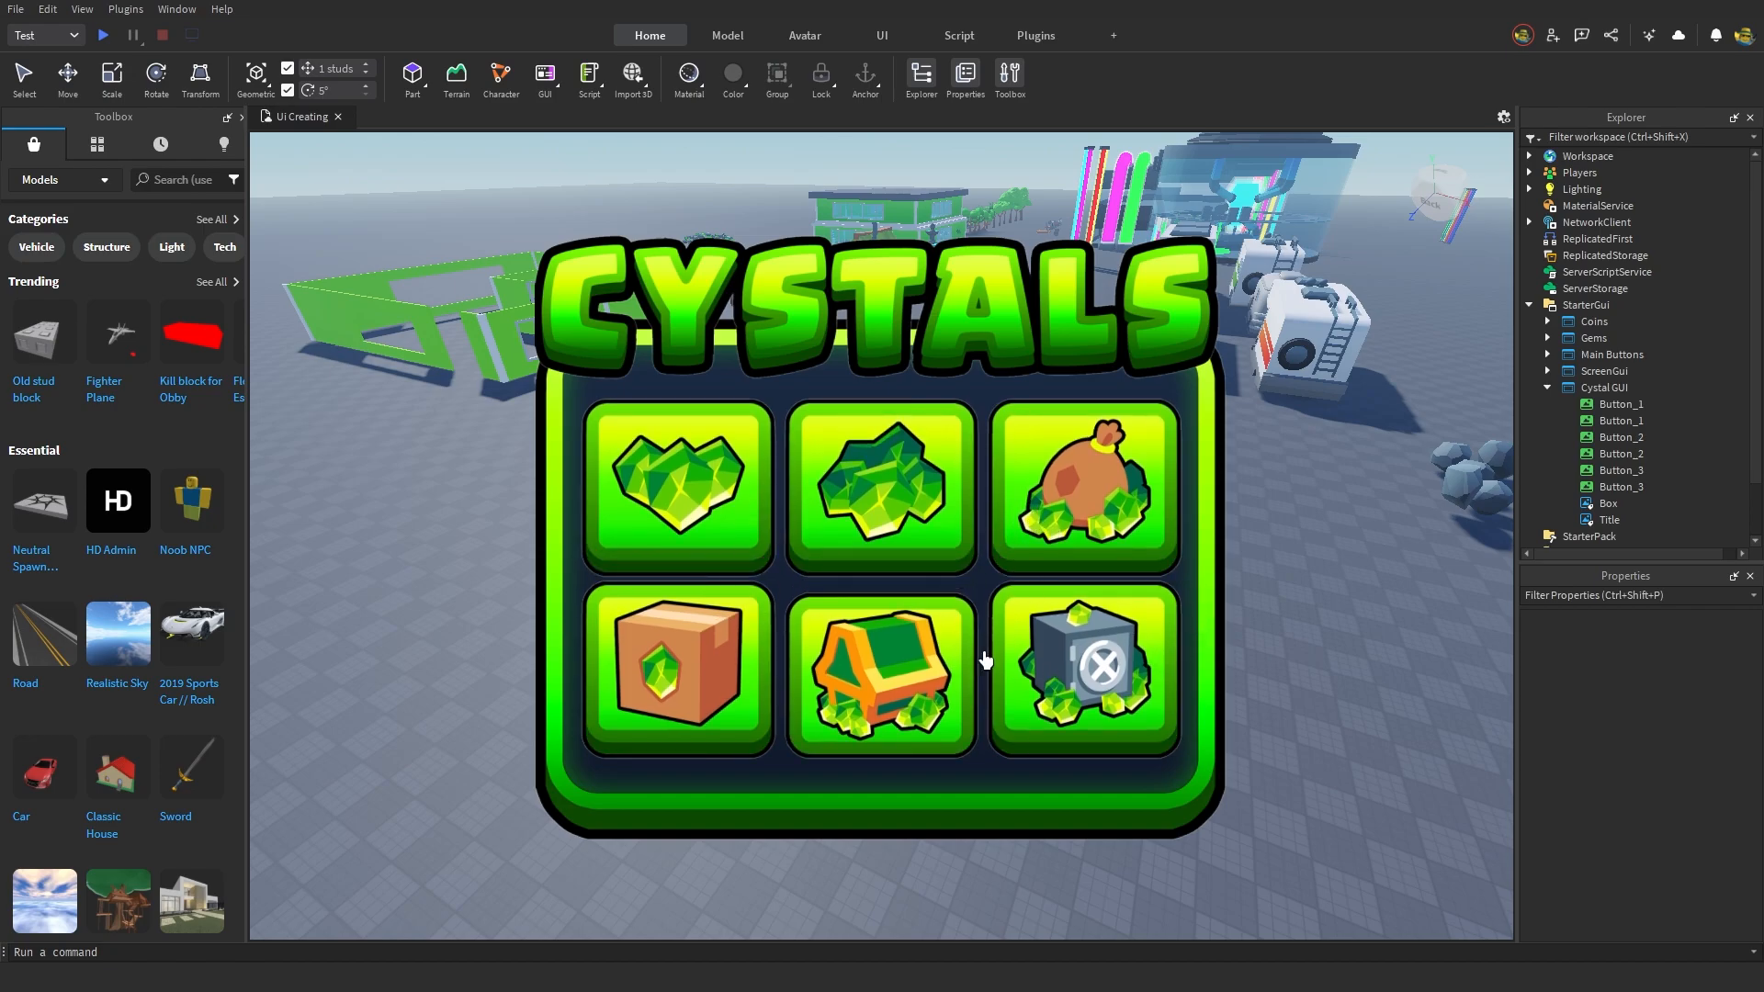
click(1608, 521)
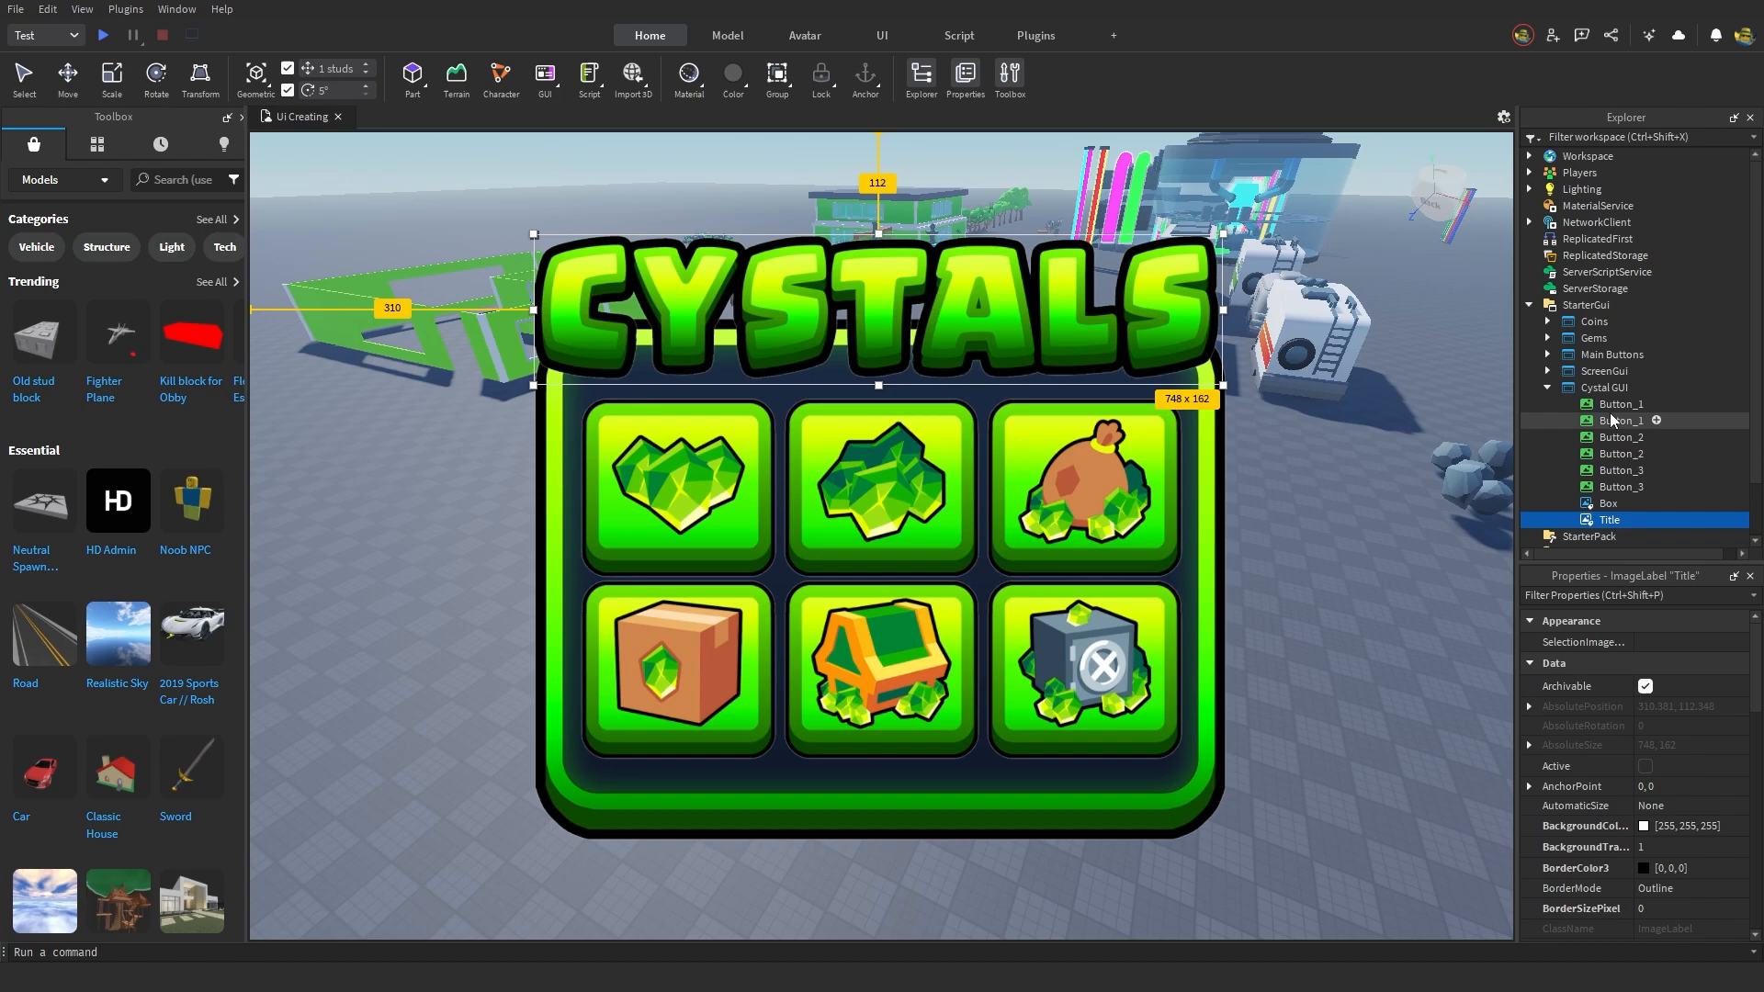
click(1608, 503)
click(1619, 437)
click(1309, 450)
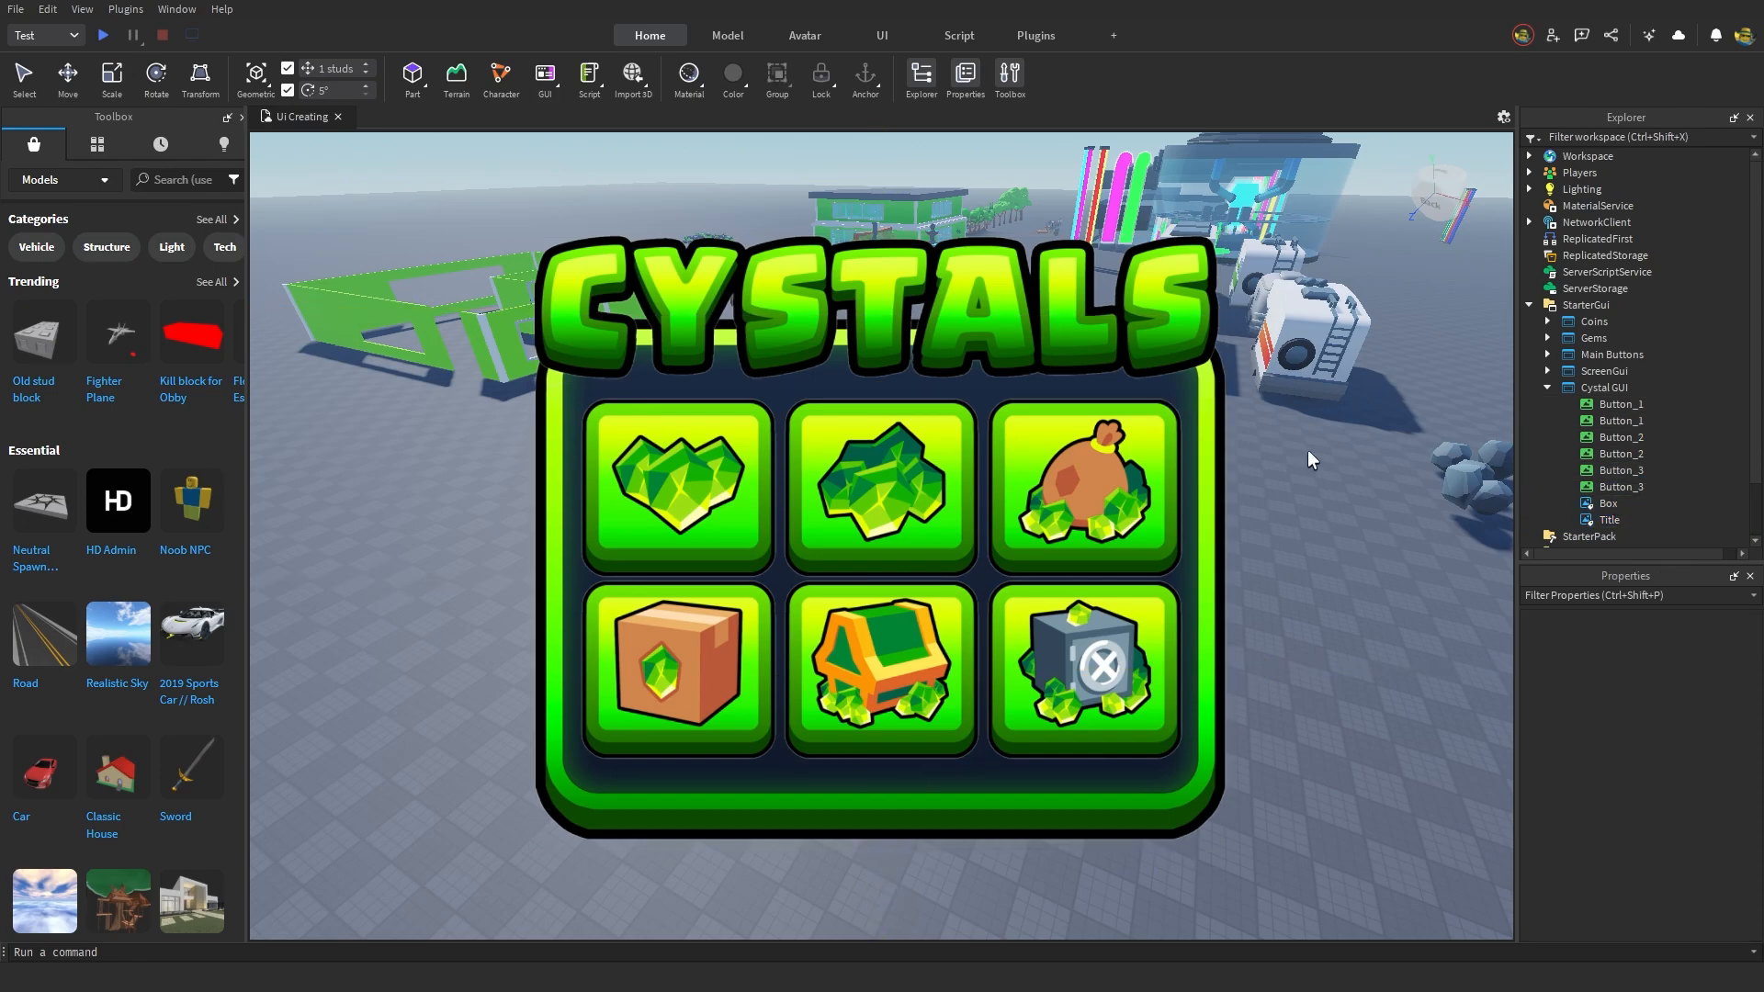